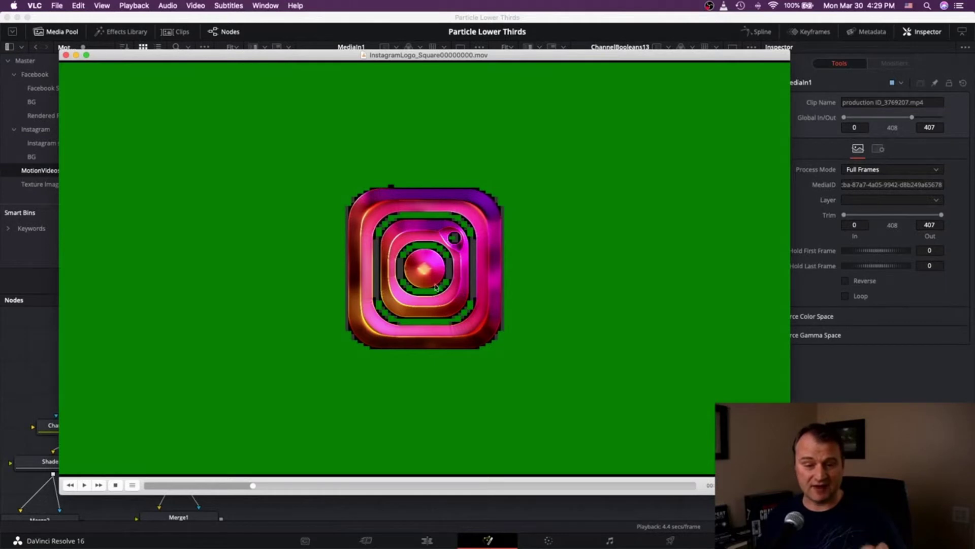
Close the logo preview in VLC and check the My Business bin of the Practice First Cut project in DaVinci Resolve
click(66, 56)
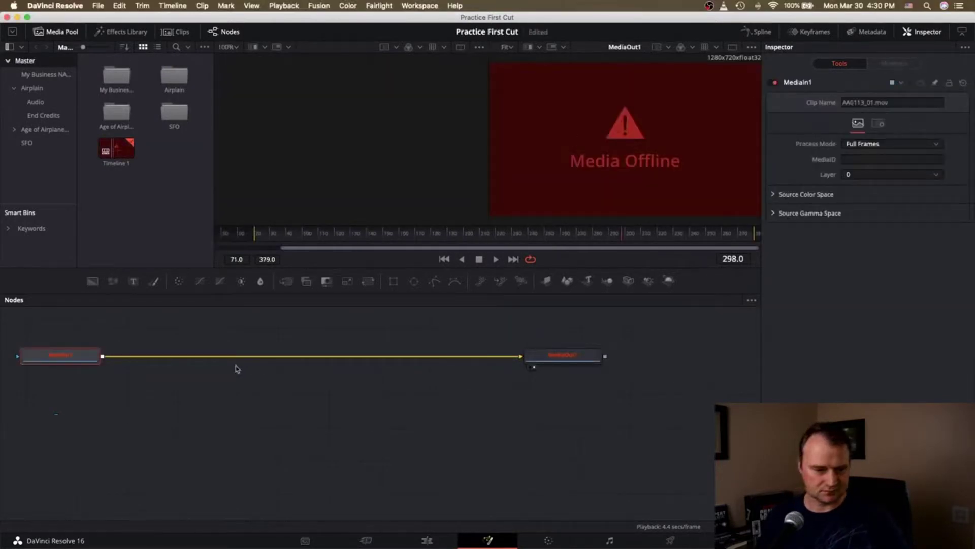
double_click(116, 76)
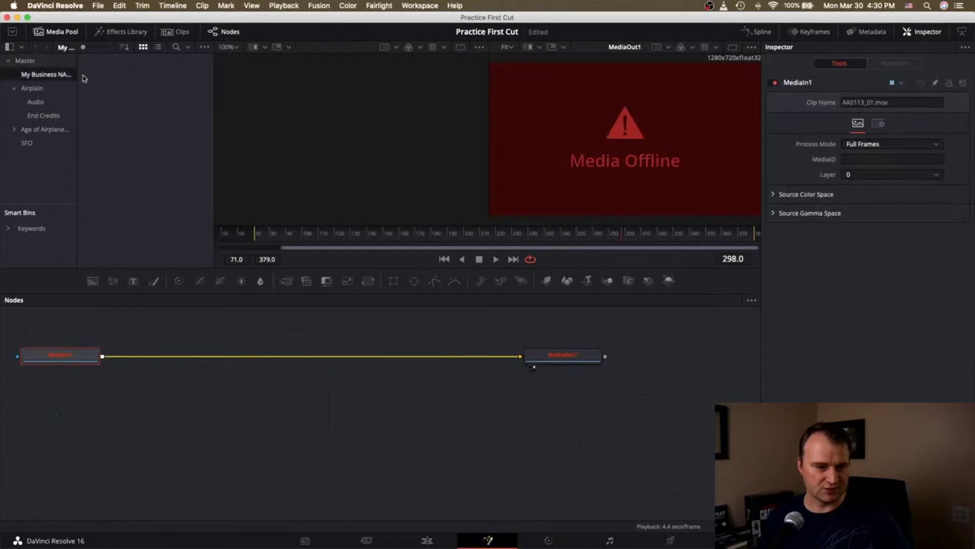
double_click(28, 61)
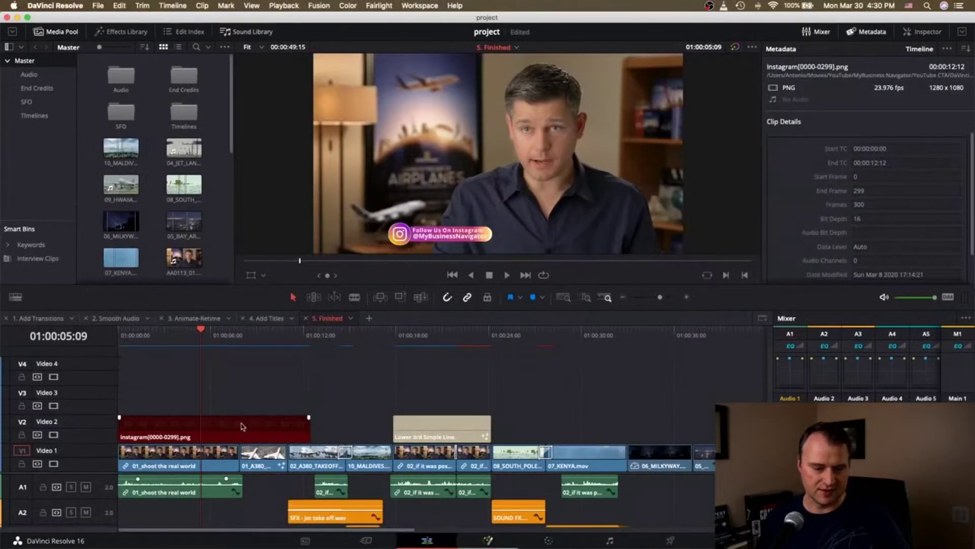
Replace the Instagram[0000-0299].png clip on Video 2 with InstagramLogo_Square00000000.mov at the start of the timeline
key(BackSpace)
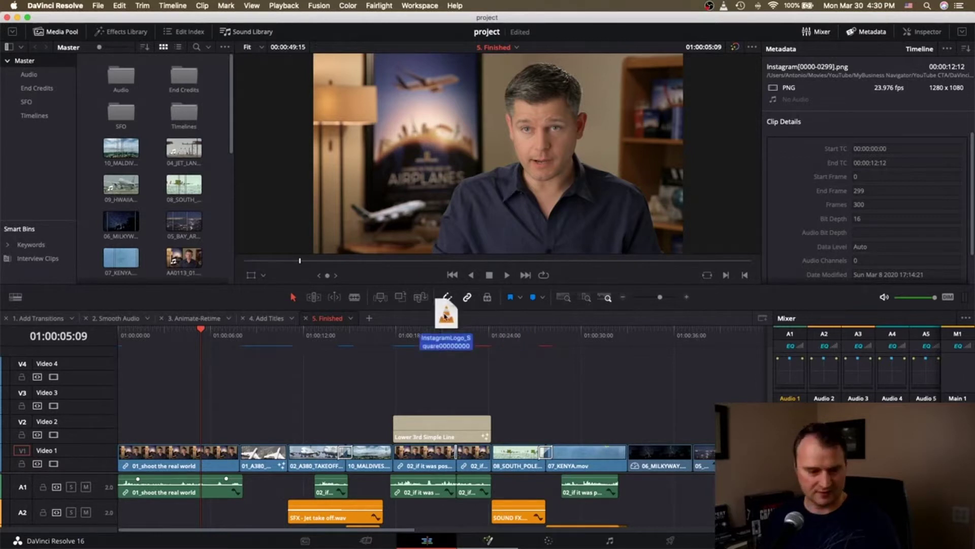
drag(445, 310, 156, 433)
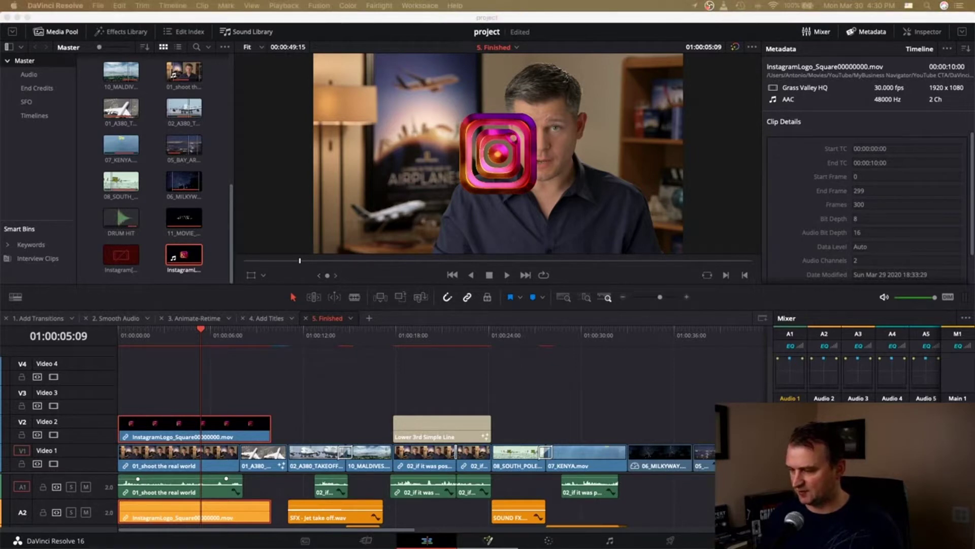
Compare the logo clip's VLC playback with the timeline viewer, examining the logo's edges and transparency close up
drag(974, 91, 404, 125)
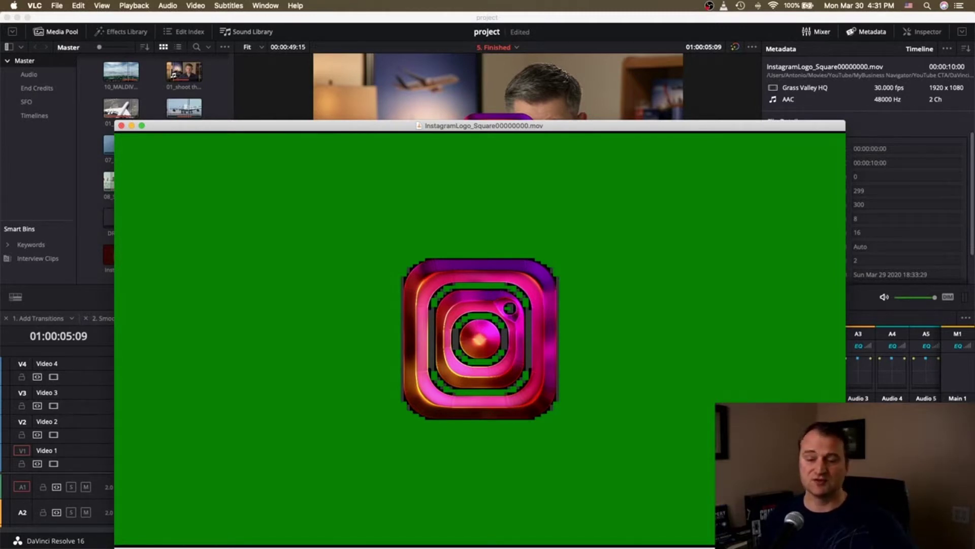
click(121, 125)
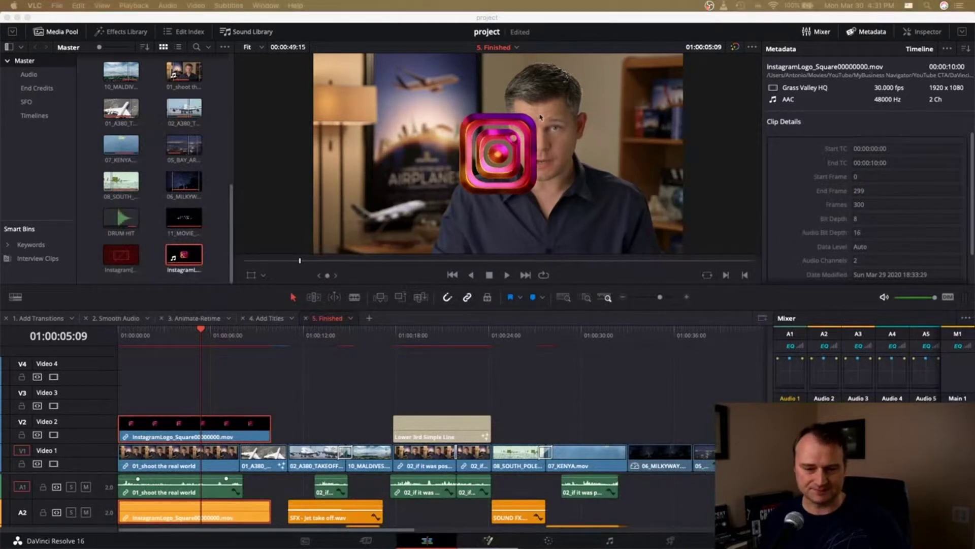
click(510, 159)
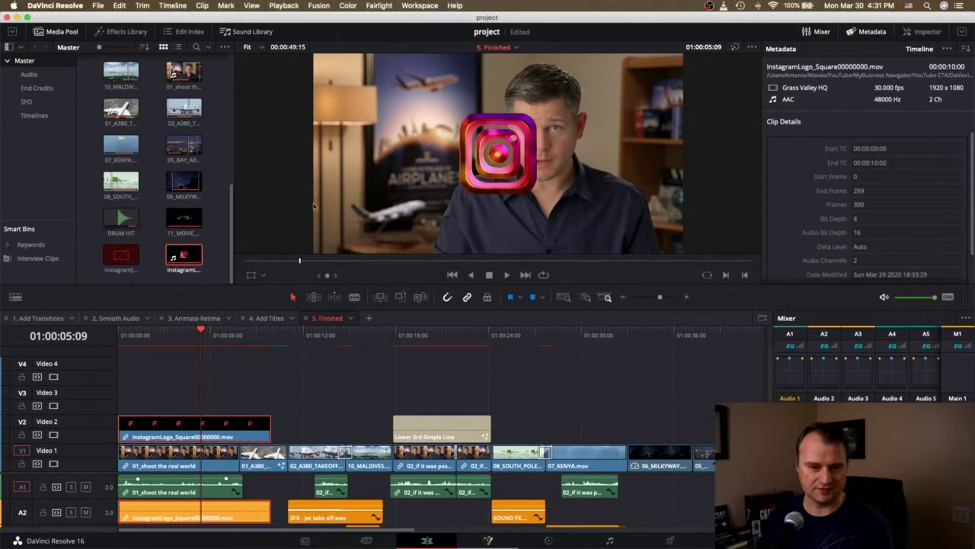
scroll(396, 186, up, 1)
scroll(397, 186, up, 6)
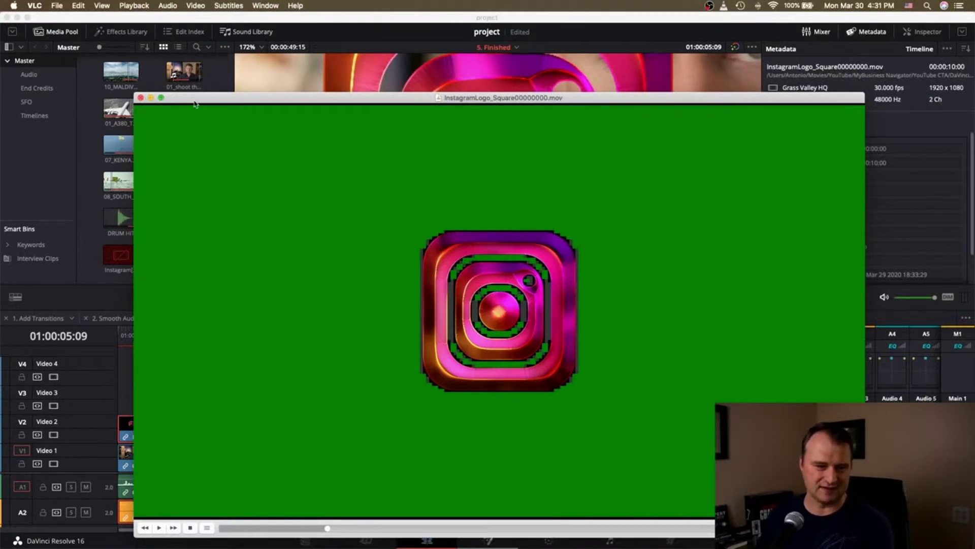
click(141, 97)
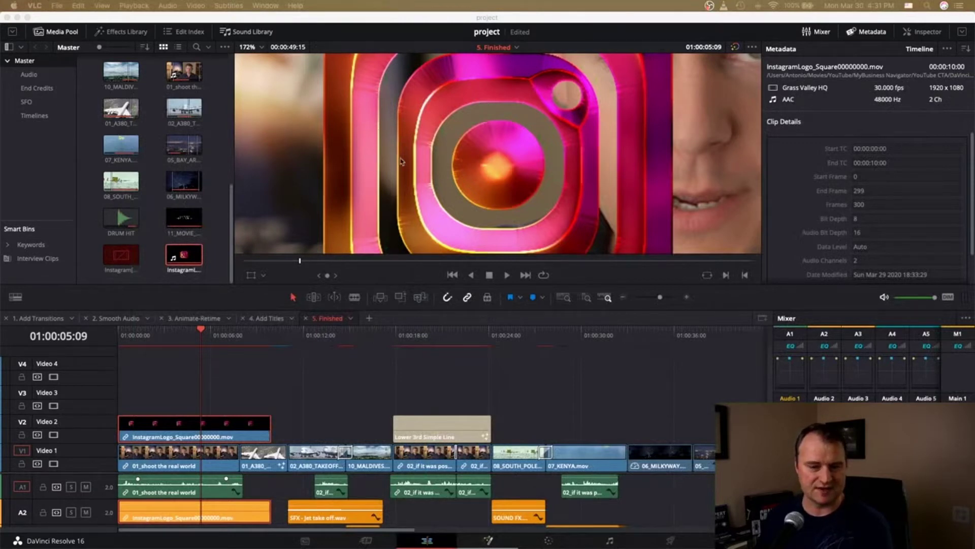
scroll(459, 185, down, 10)
scroll(459, 186, up, 10)
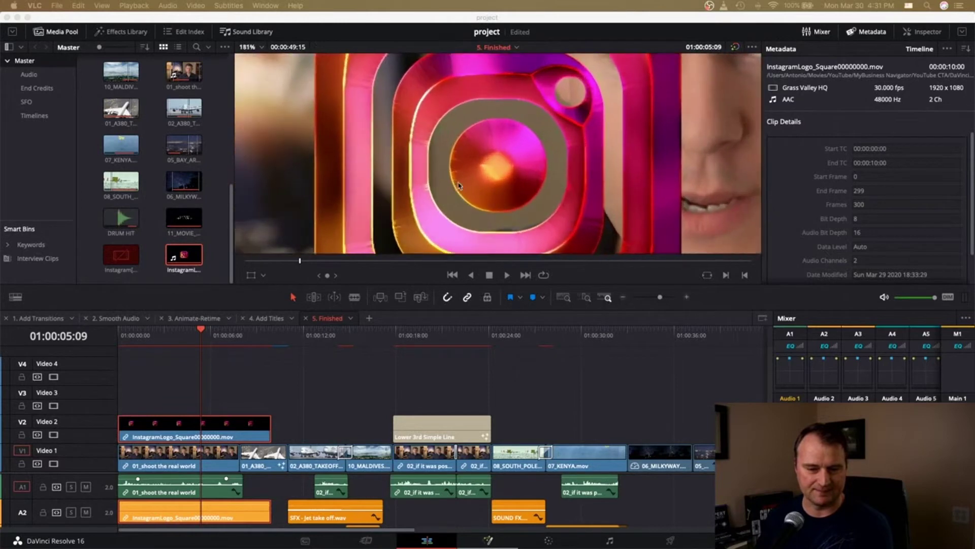
click(645, 204)
scroll(568, 173, down, 4)
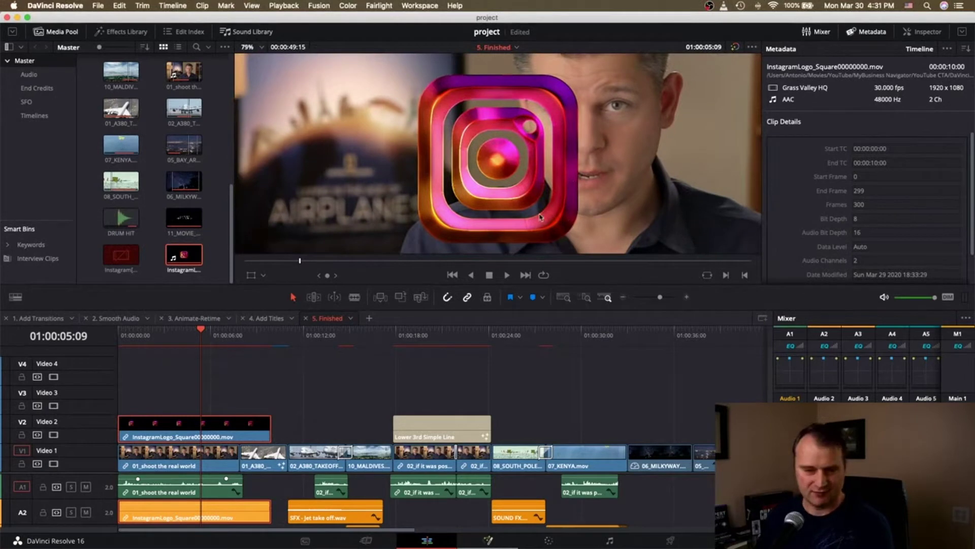
scroll(436, 192, down, 4)
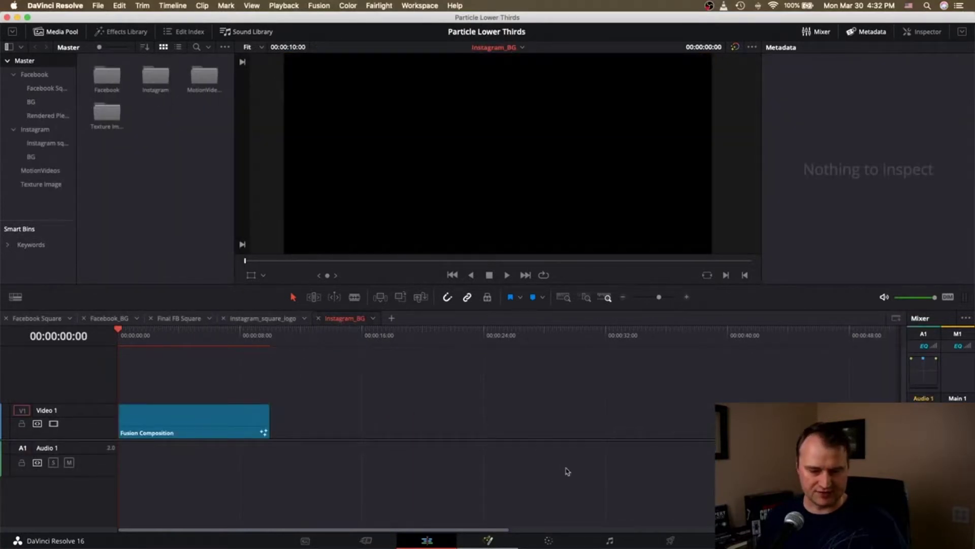
Open the Instagram_BG timeline's Fusion composition, look over its node tree, and display MediaIn2 in both viewers
click(496, 541)
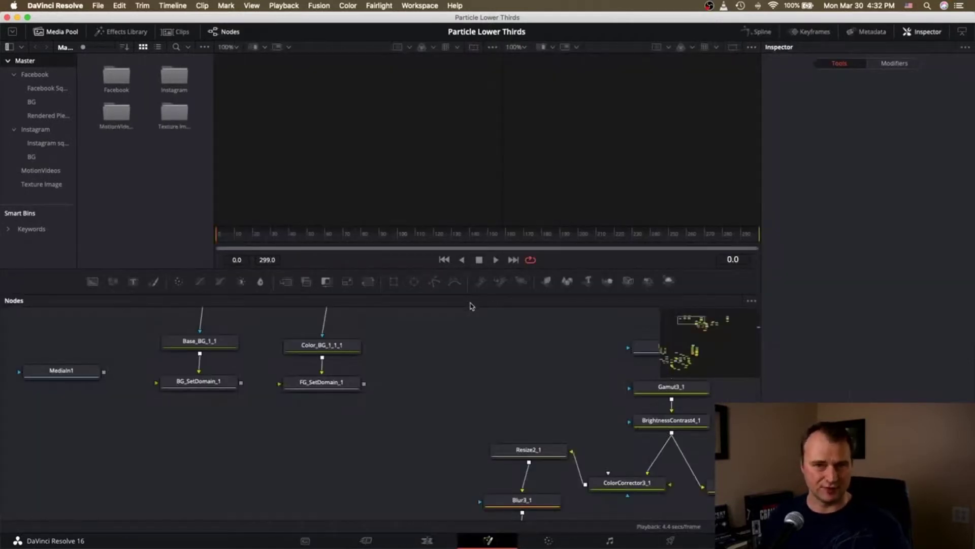
scroll(510, 376, down, 3)
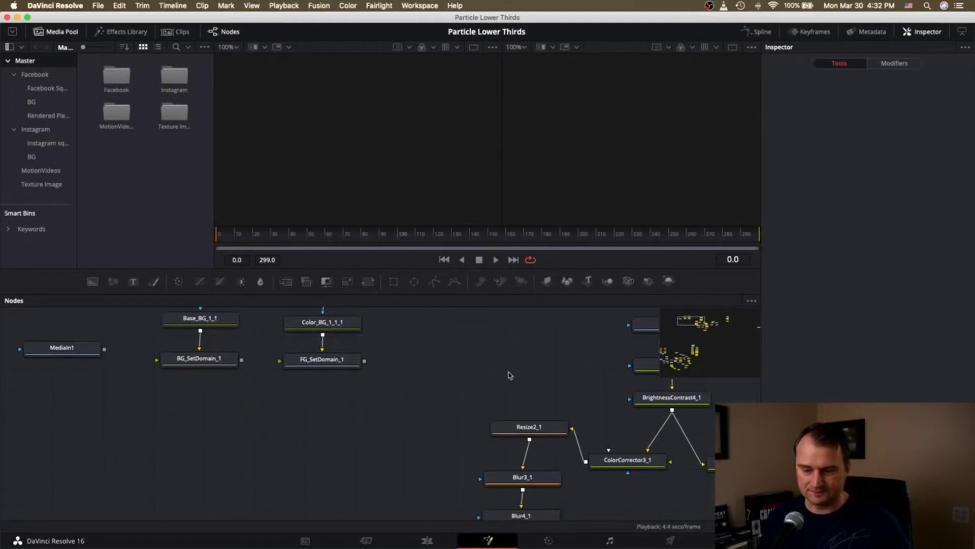
scroll(510, 376, right, 10)
scroll(510, 375, down, 4)
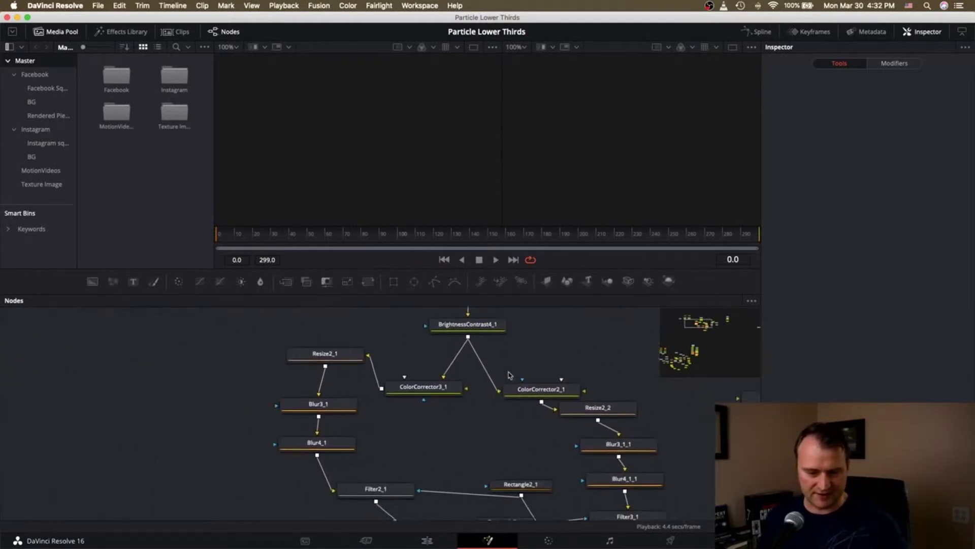
scroll(510, 376, up, 4)
scroll(510, 376, left, 4)
scroll(510, 375, right, 8)
scroll(510, 376, down, 4)
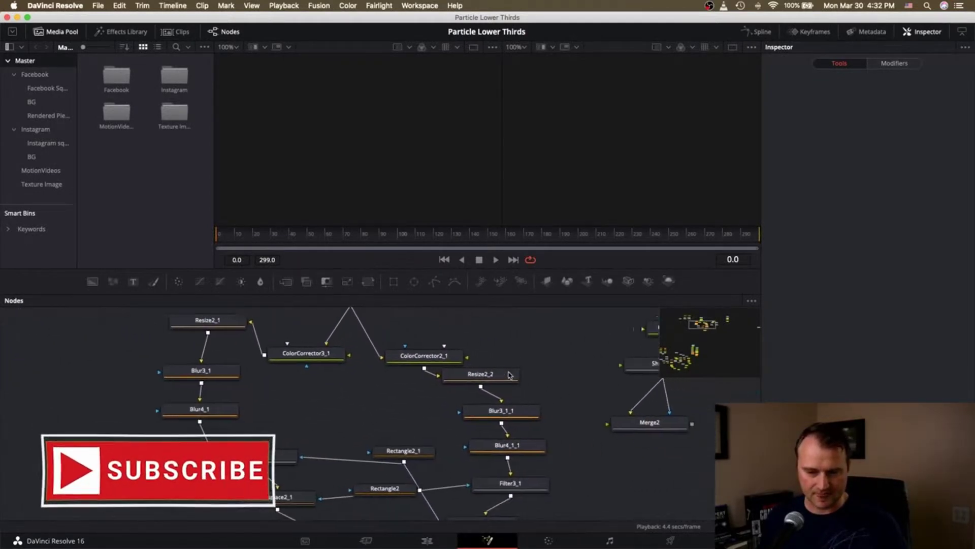
scroll(510, 375, up, 3)
scroll(510, 376, up, 5)
scroll(510, 376, left, 6)
scroll(510, 376, right, 3)
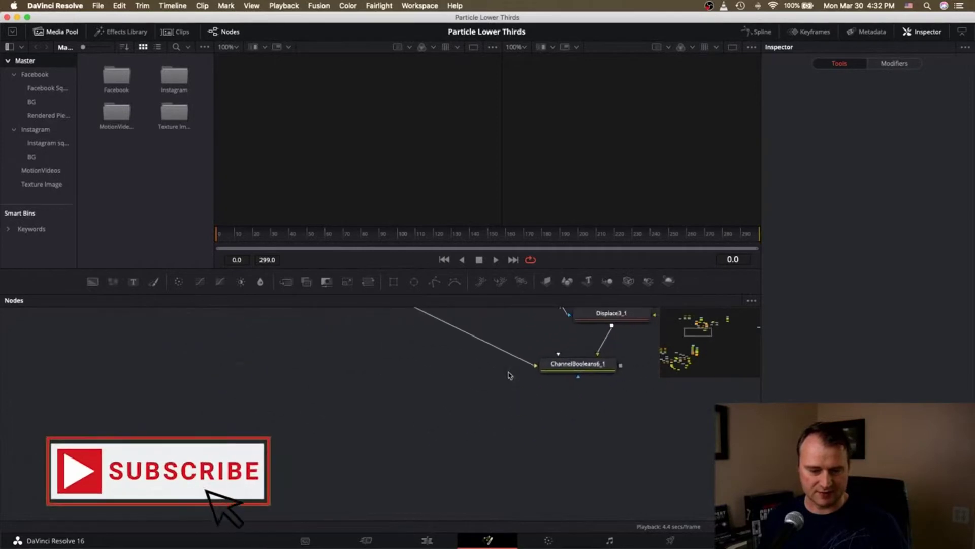
scroll(531, 360, up, 8)
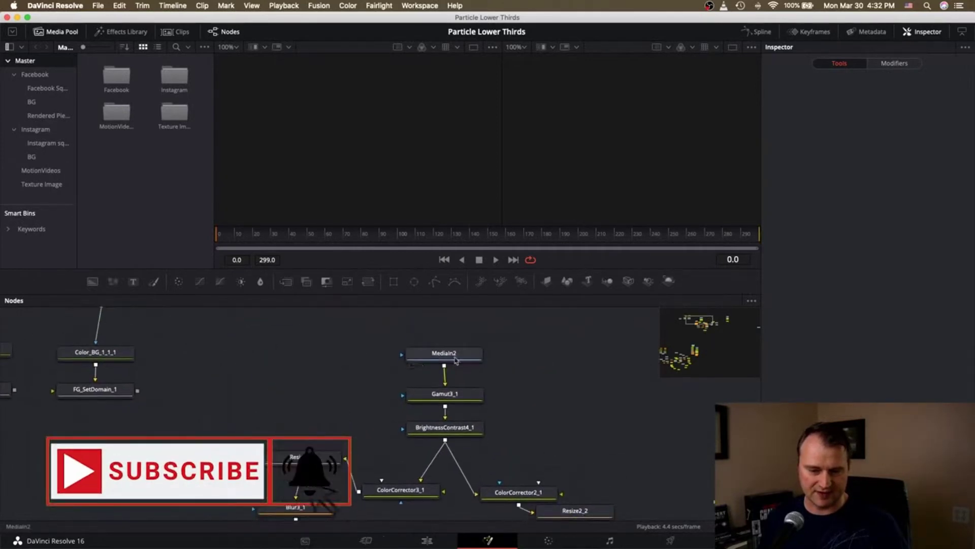
click(415, 365)
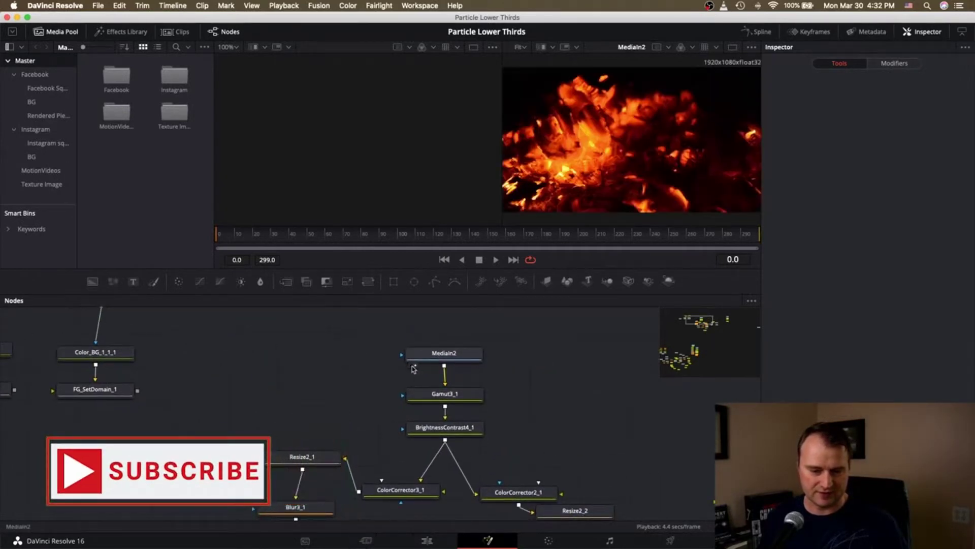
click(412, 366)
Examine the ChannelBooleans5_1 branch with its Shader3, Shader2_2, Merge1 and Merge2 nodes
scroll(535, 357, right, 8)
scroll(536, 357, down, 3)
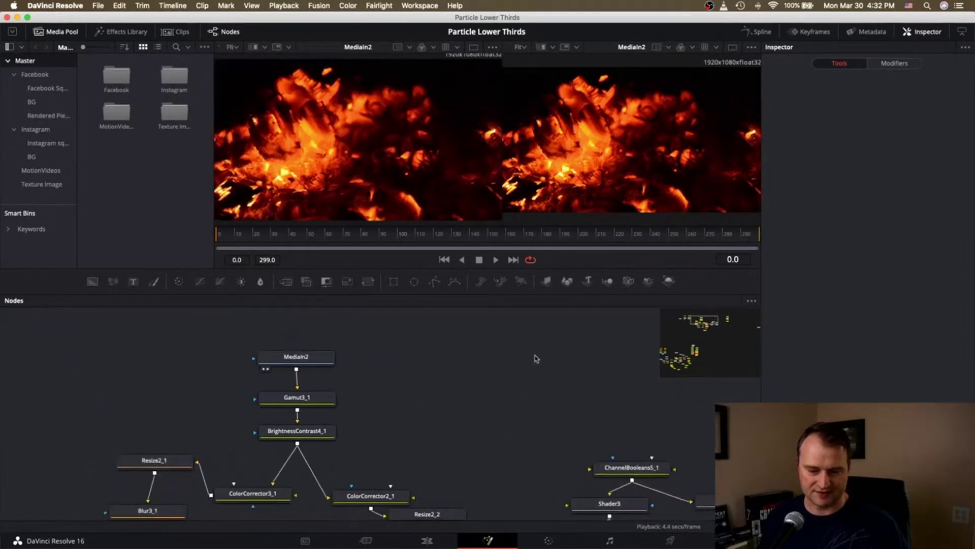
scroll(536, 358, down, 1)
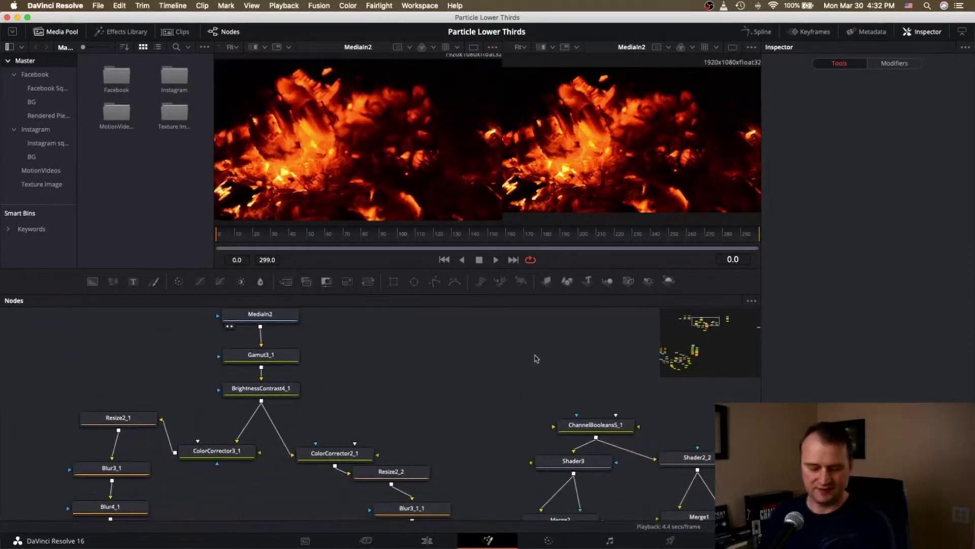
scroll(569, 378, down, 3)
scroll(569, 379, right, 4)
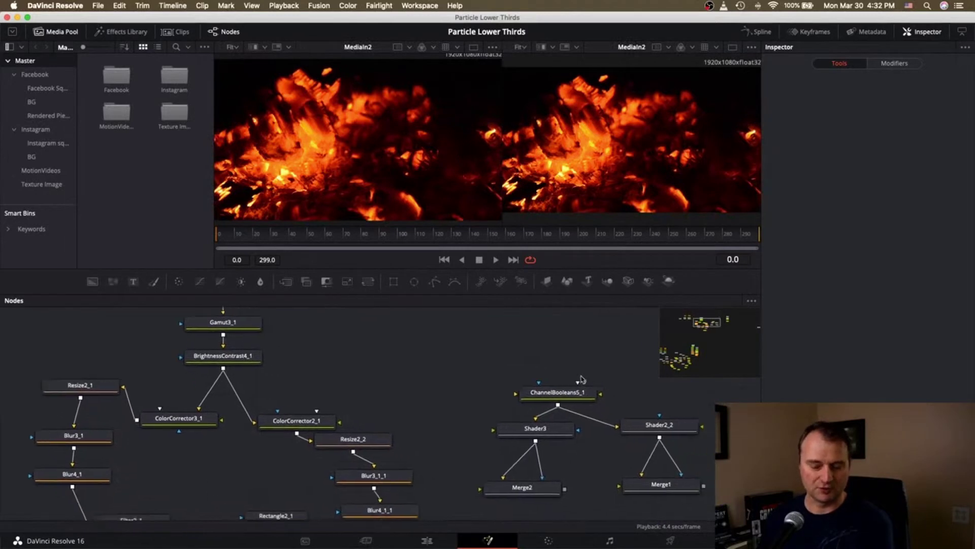
scroll(581, 379, down, 5)
scroll(582, 379, right, 2)
scroll(582, 379, up, 3)
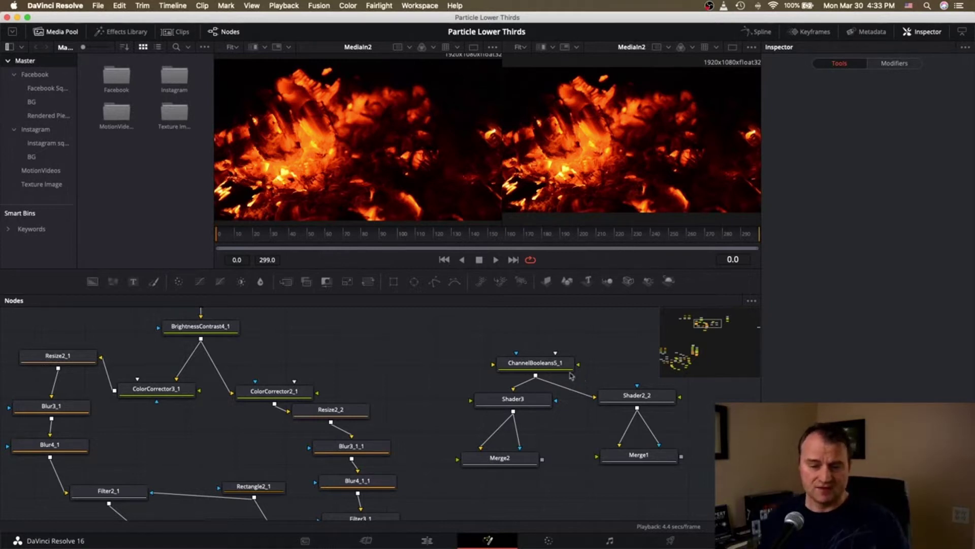
Display the TextureBG_1 node from the texture chain in the second viewer
scroll(558, 368, up, 5)
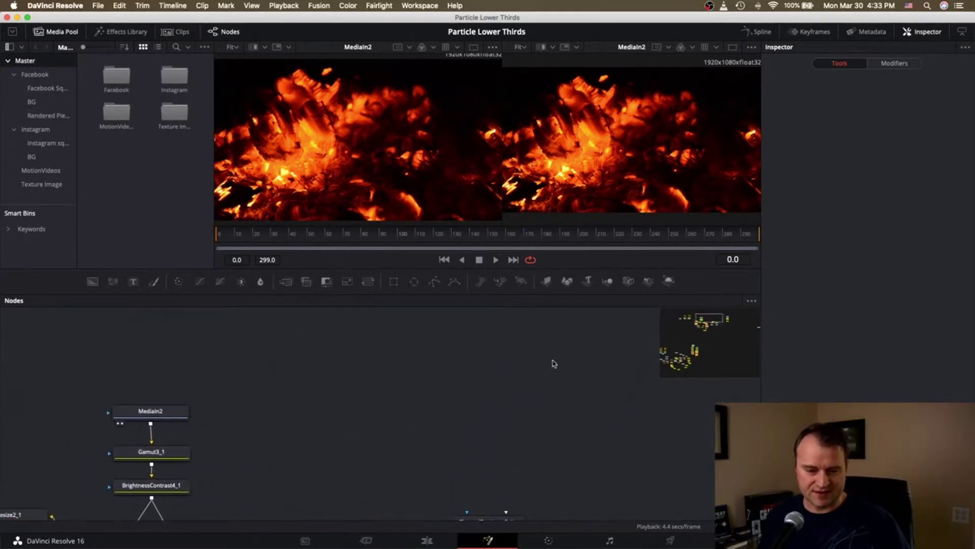
scroll(554, 363, right, 10)
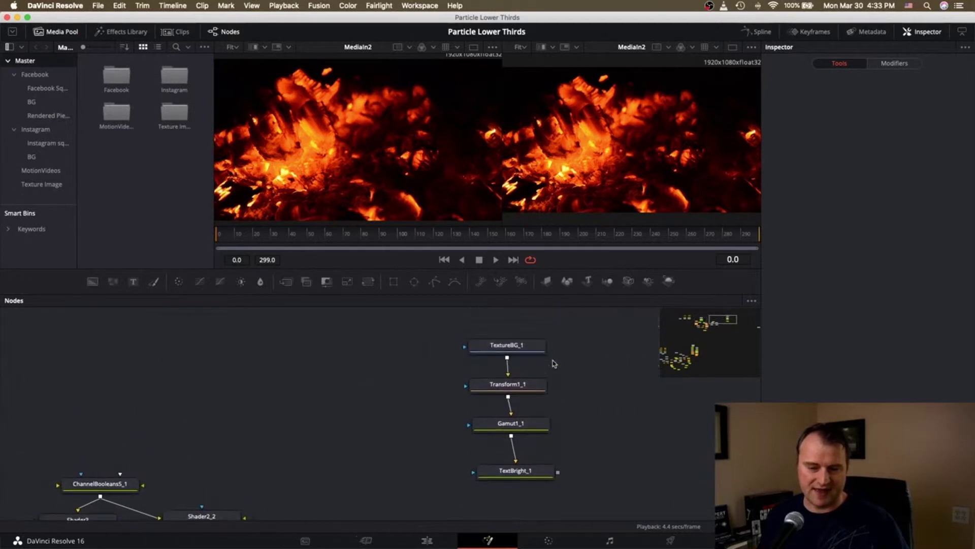
scroll(554, 363, down, 3)
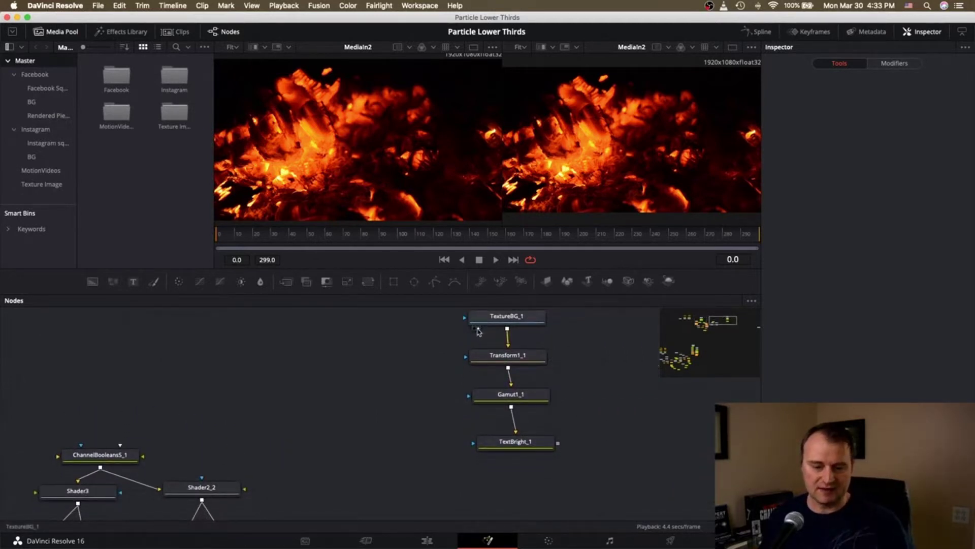
click(478, 328)
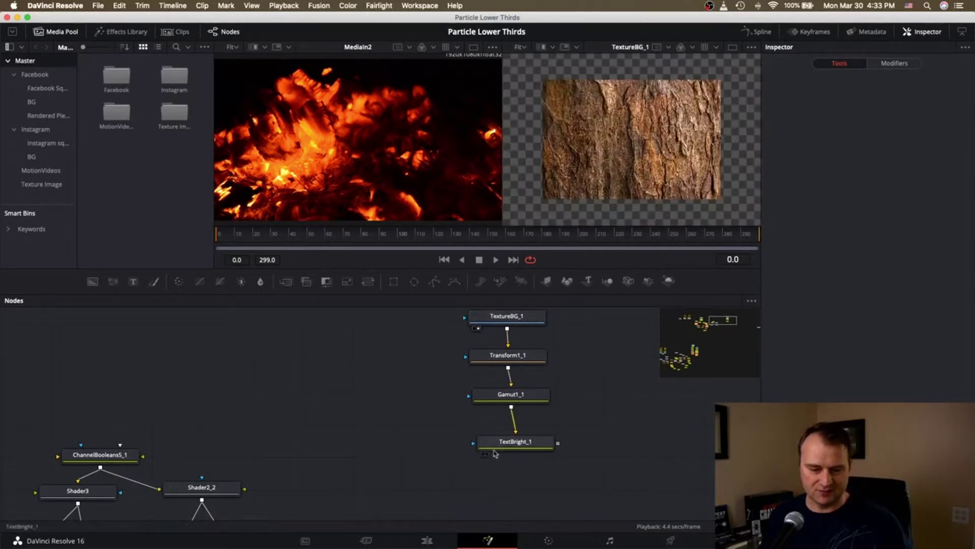
Try previewing Shader3 in both viewers and clear it from them again
scroll(395, 487, down, 5)
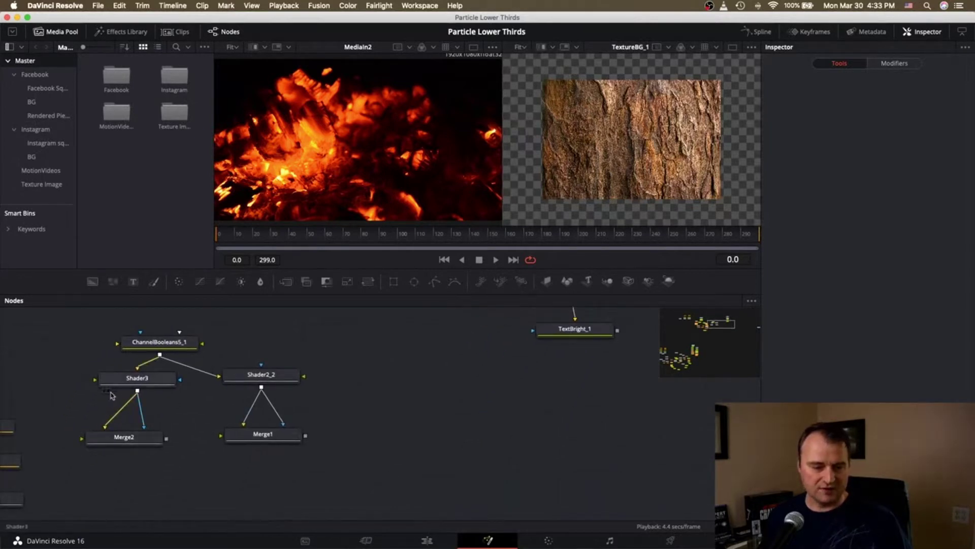
click(108, 390)
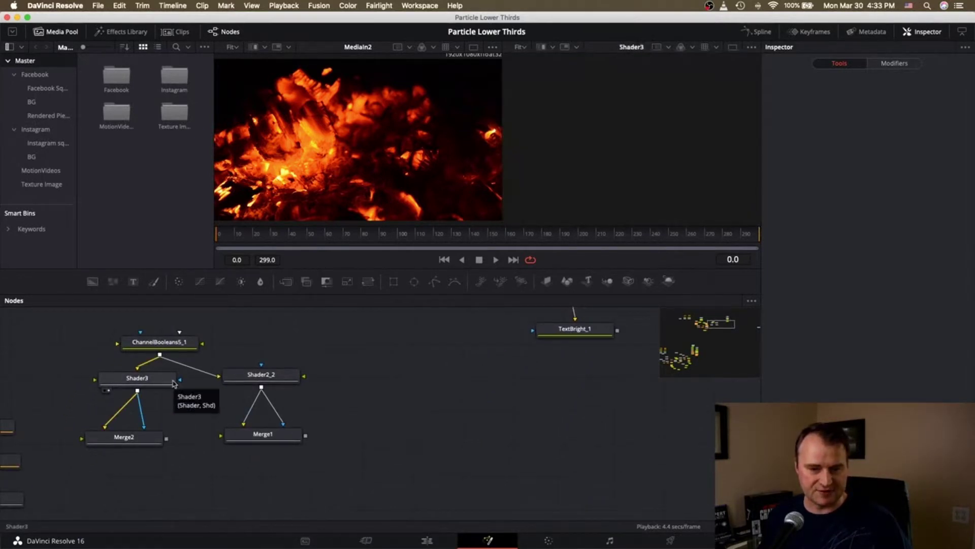
click(105, 391)
click(104, 390)
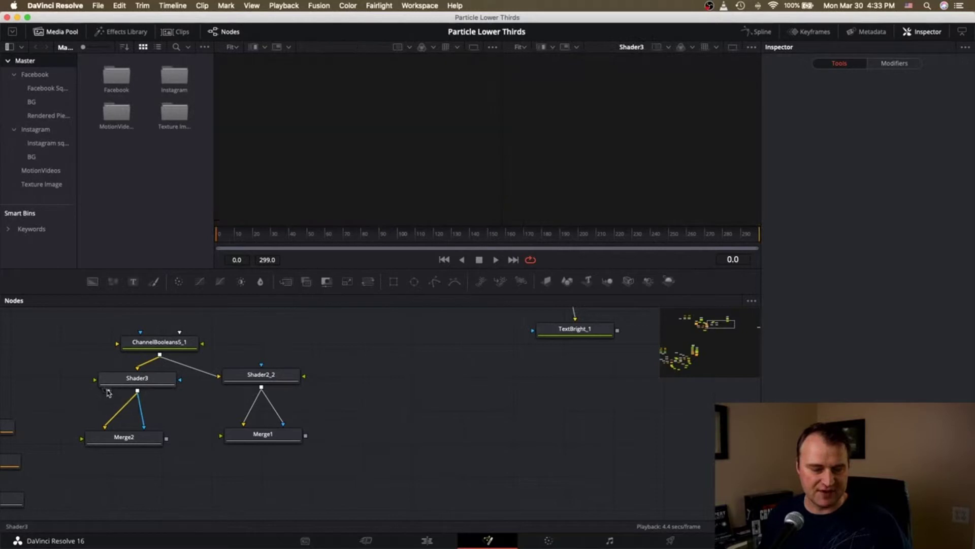
click(108, 391)
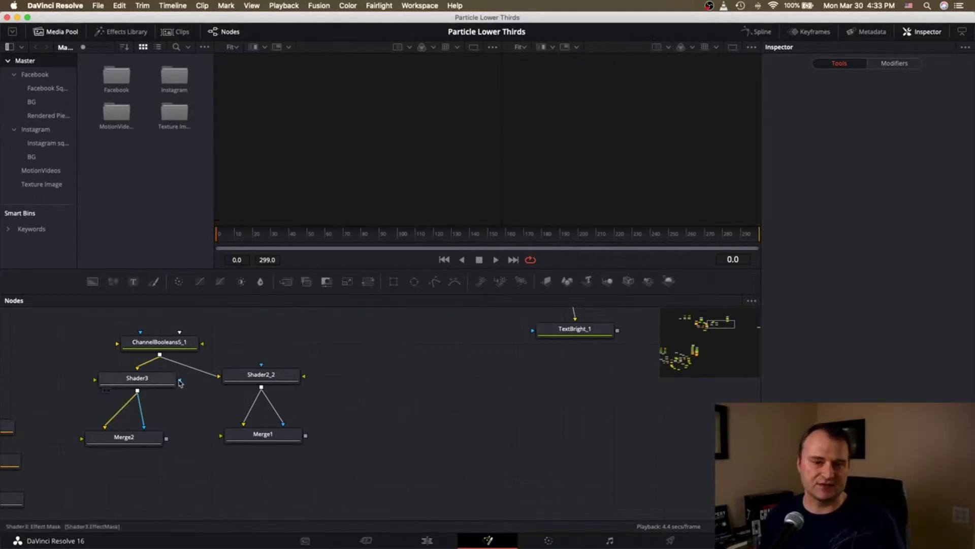
Inspect the settings of Shader3 and Shader2_2, and return to the node chain under MediaIn2
click(155, 382)
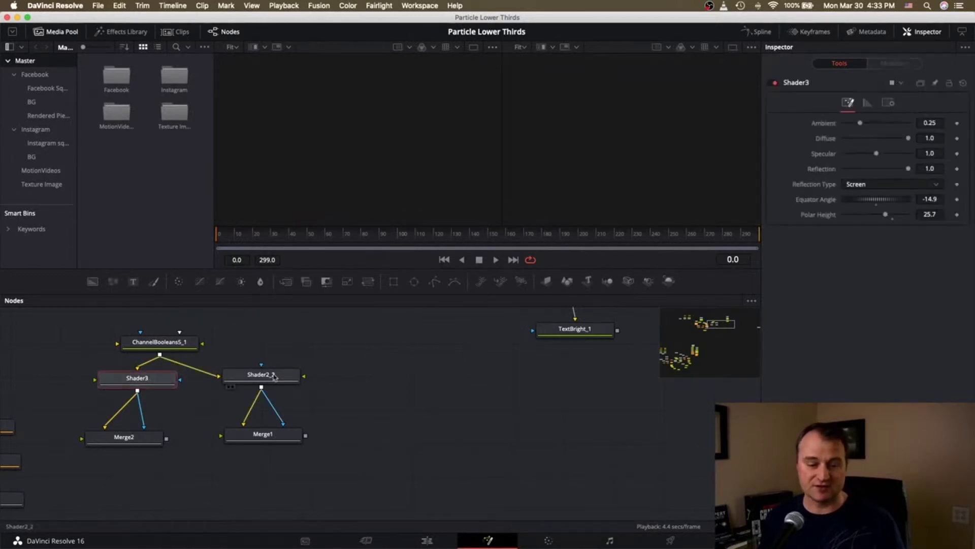
click(290, 374)
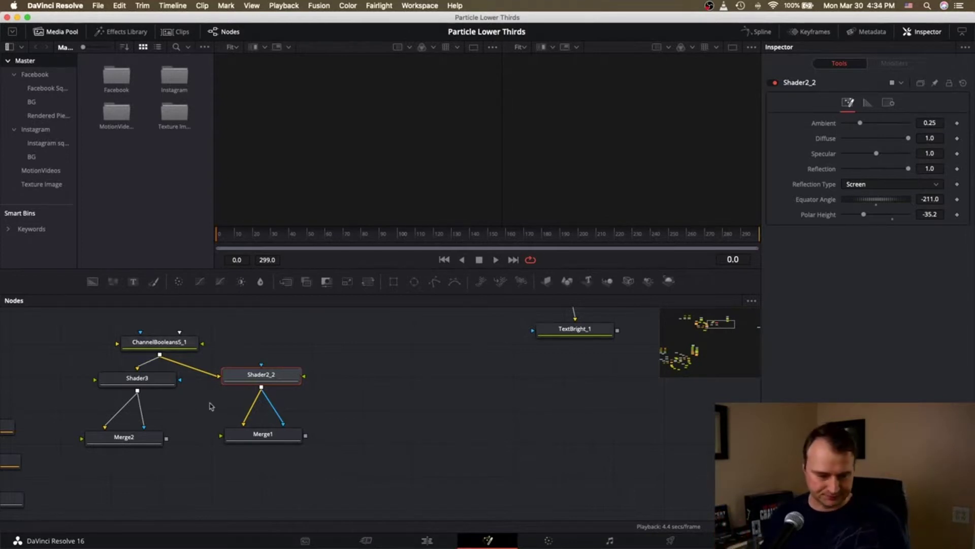
scroll(208, 403, left, 15)
scroll(286, 393, up, 3)
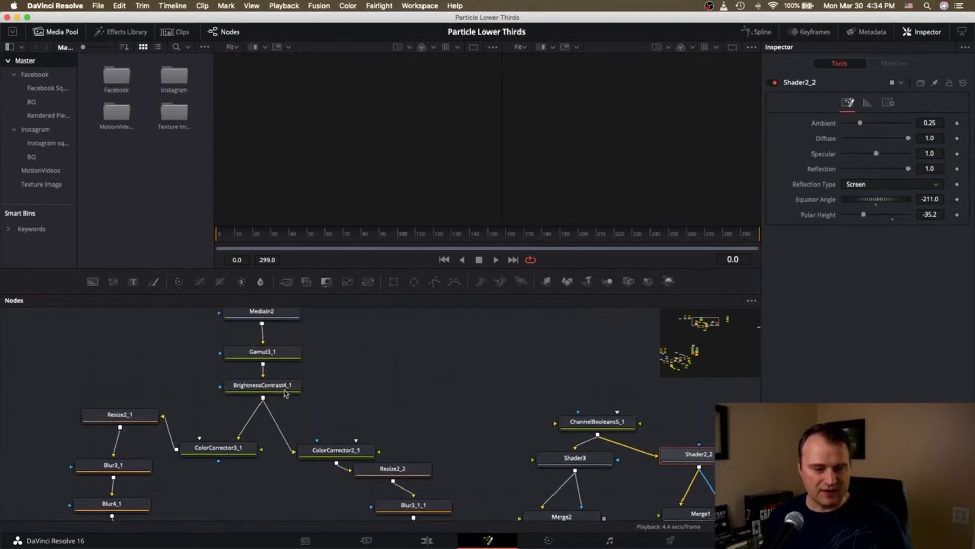
Preview MediaIn2, ColorCorrector3_1, Blur3_1_1 and Blur4_1 in turn in the second viewer
scroll(286, 393, up, 2)
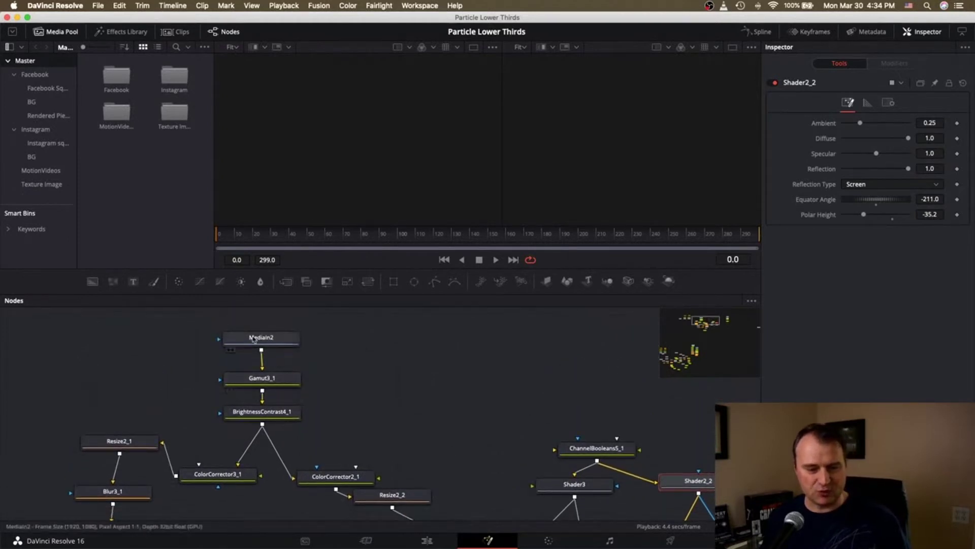
click(234, 349)
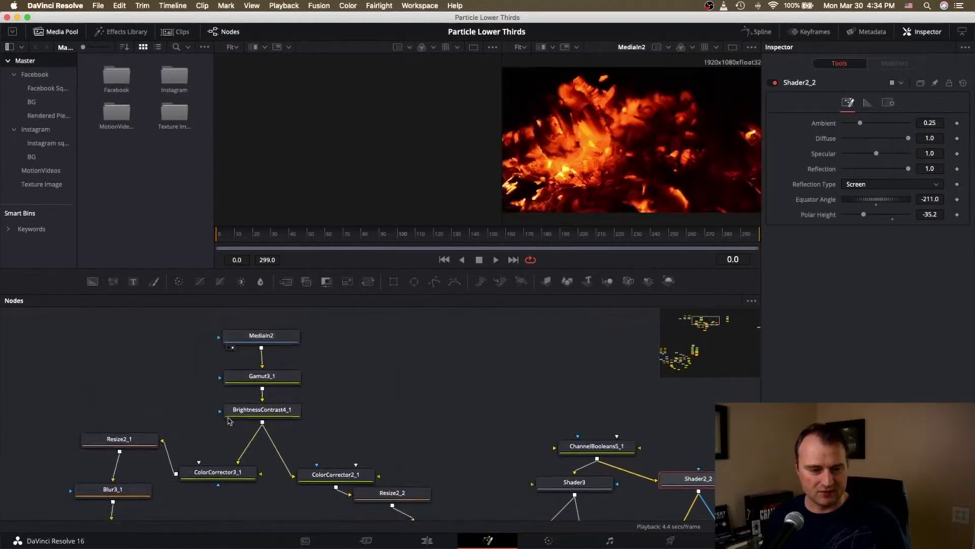
scroll(228, 420, down, 3)
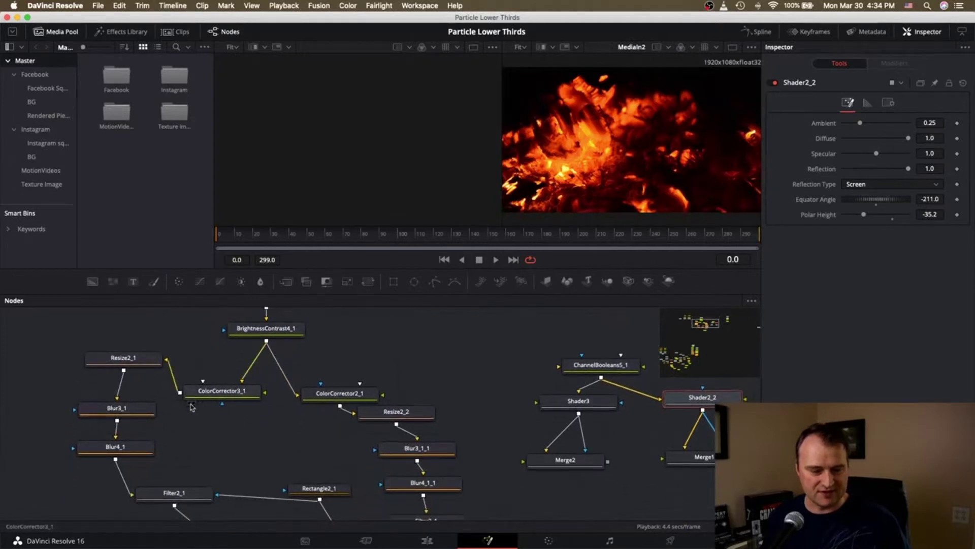
click(192, 405)
scroll(213, 435, down, 2)
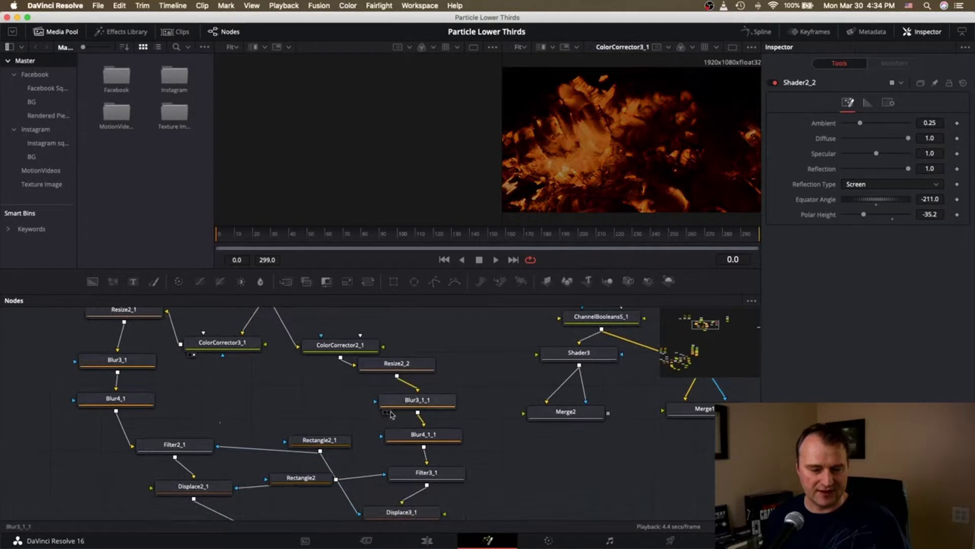
click(389, 412)
click(85, 411)
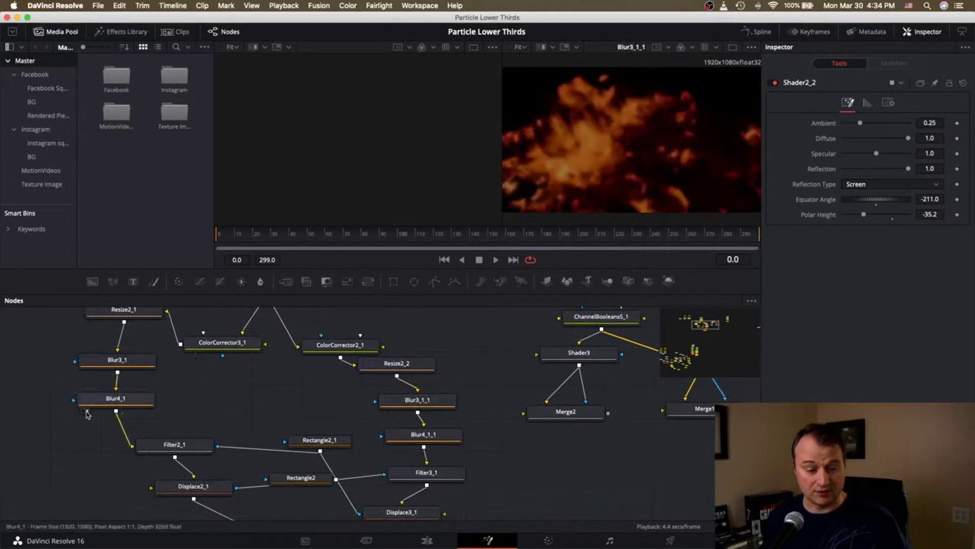
Compare the outputs of Displace2_1 and Displace3_1 in the second viewer
scroll(165, 476, down, 1)
scroll(165, 476, down, 2)
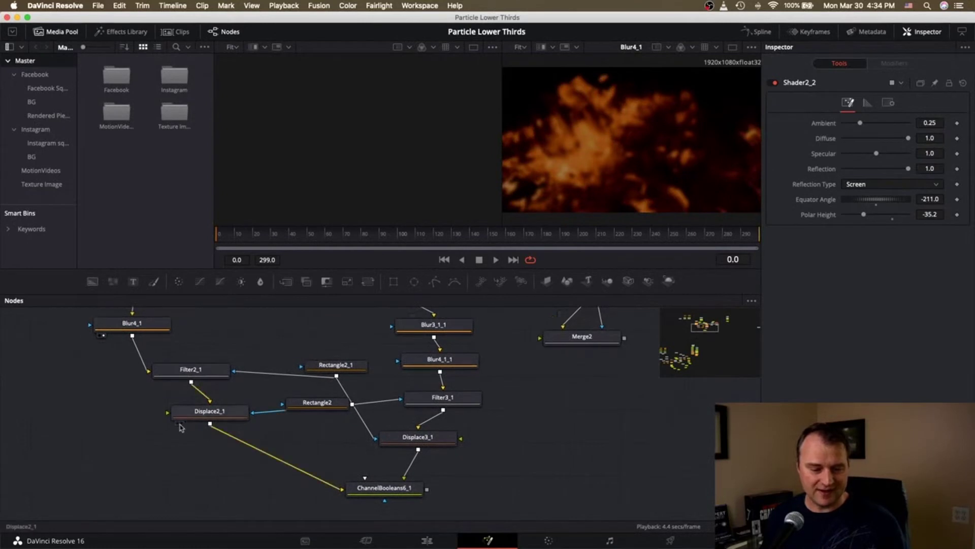
click(180, 423)
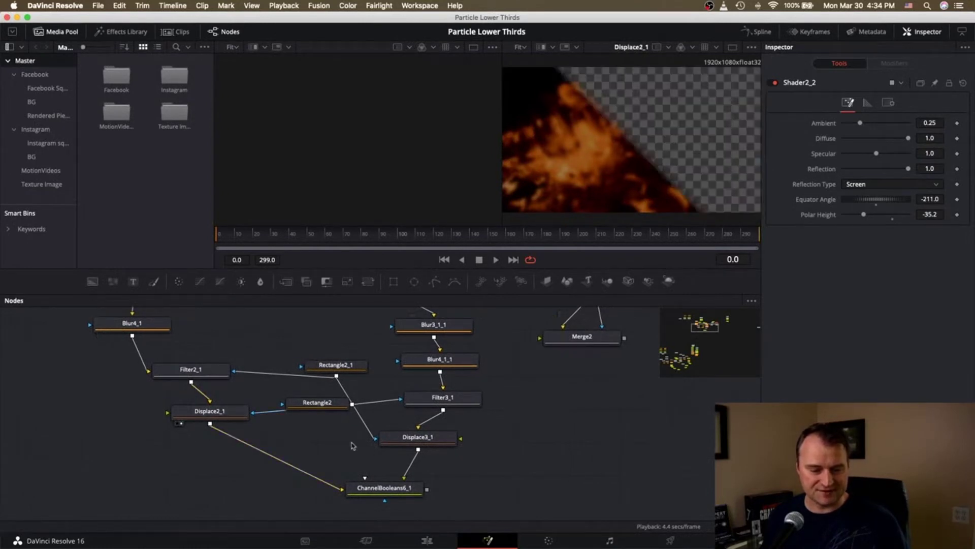
click(388, 450)
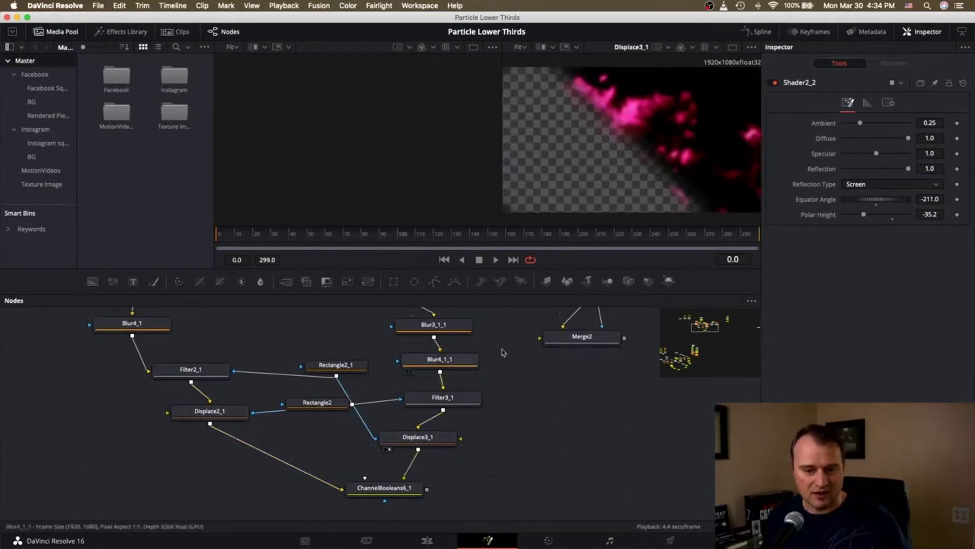
Switch to a single viewer, display ChannelBooleans6_1 and inspect the diagonal seam between its two halves up close
click(732, 48)
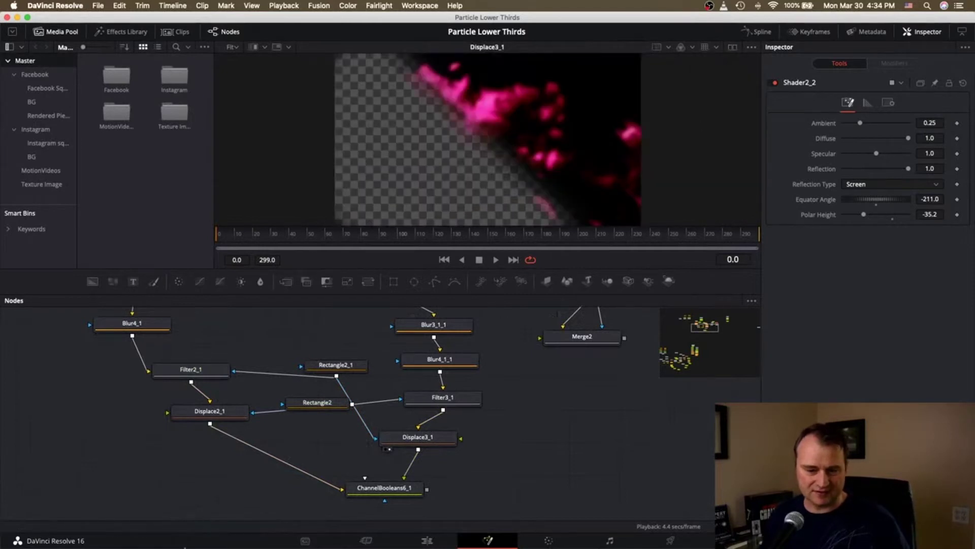
click(356, 501)
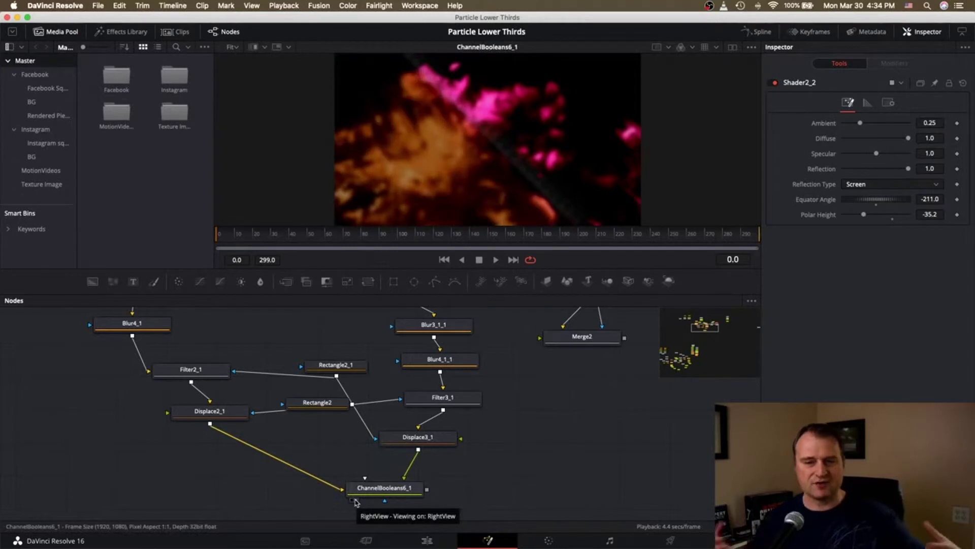
scroll(355, 502, down, 1)
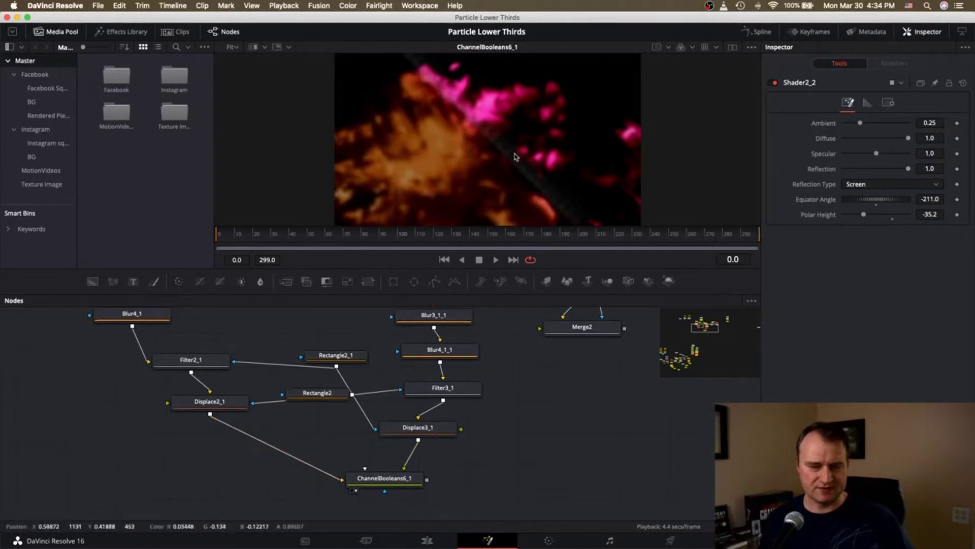
scroll(514, 154, up, 2)
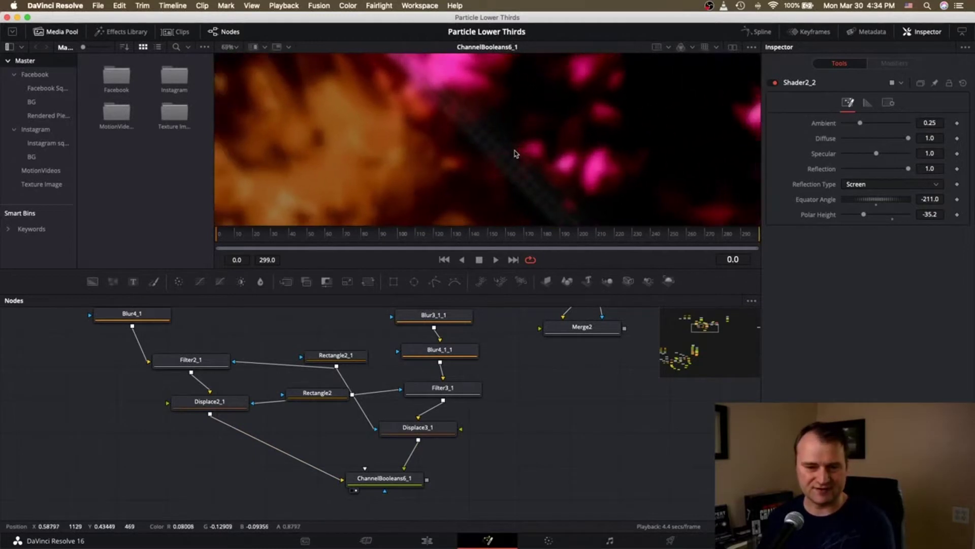
scroll(514, 154, down, 1)
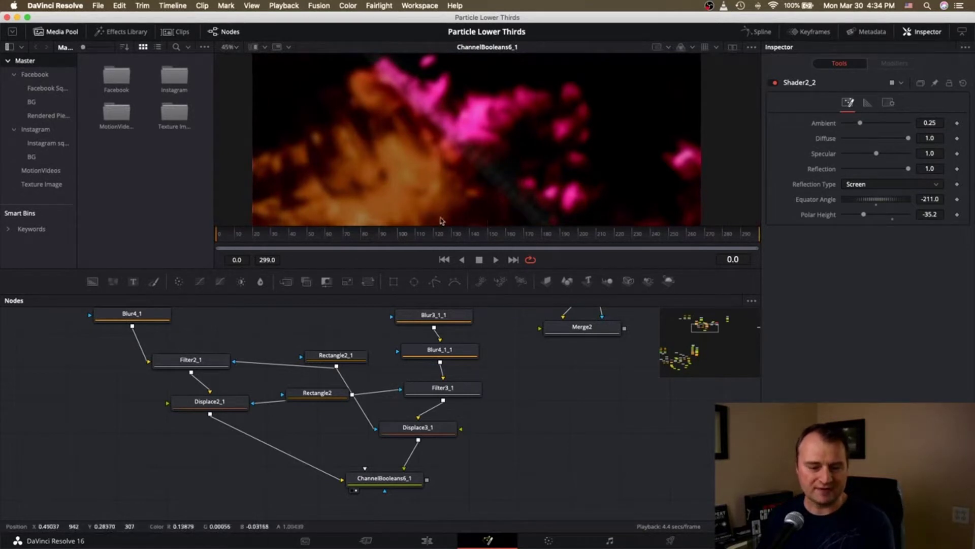
Trace the node tree back up from ChannelBooleans6_1 and inspect the settings of FG_SetDomain_1
scroll(392, 401, up, 1)
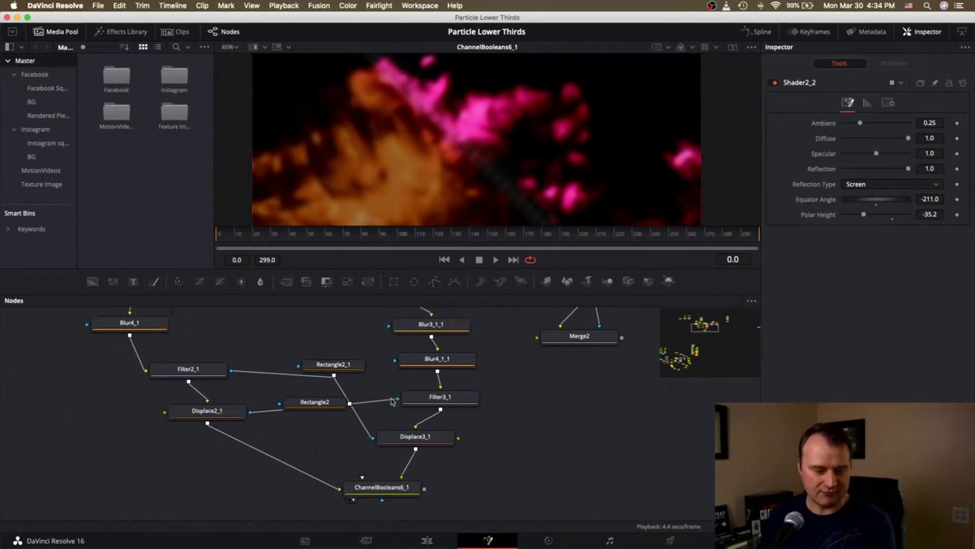
scroll(392, 401, up, 3)
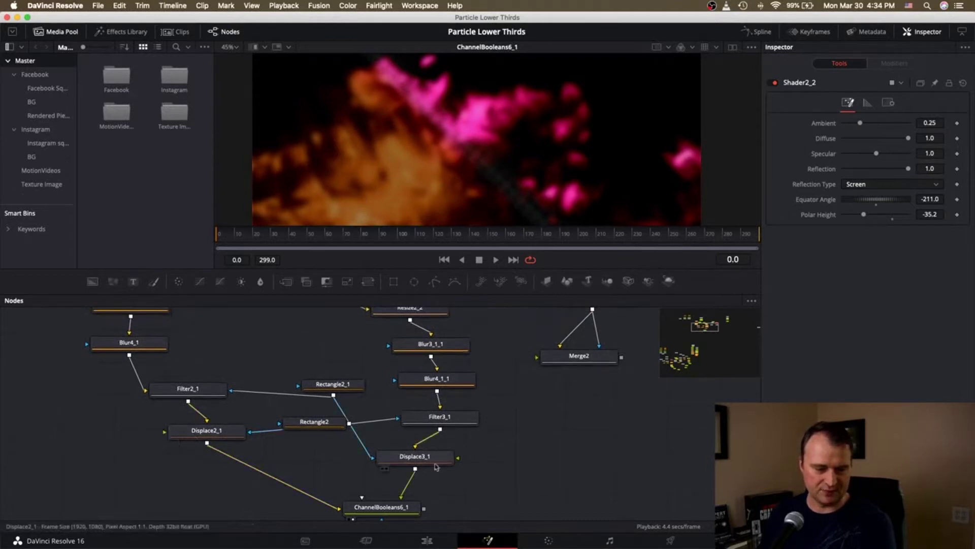
scroll(445, 463, up, 10)
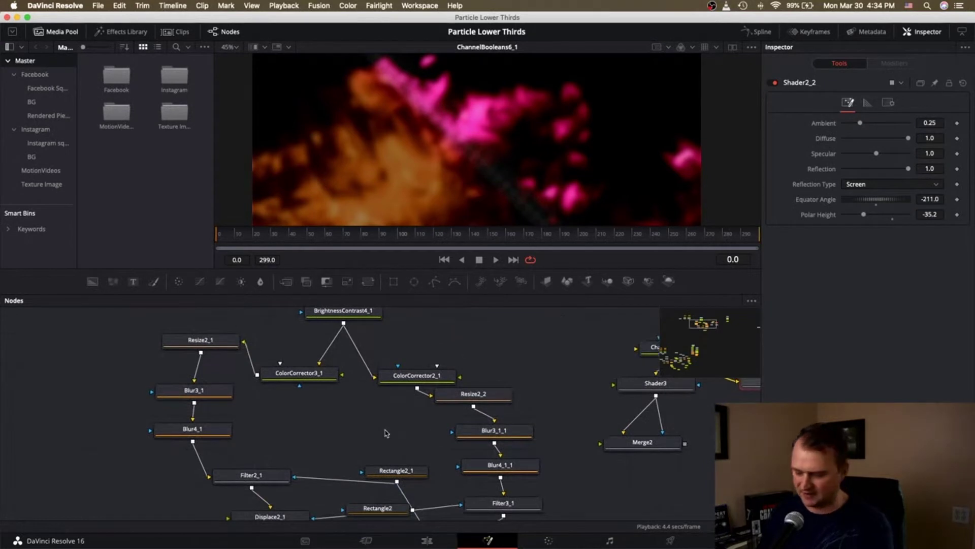
scroll(386, 432, down, 5)
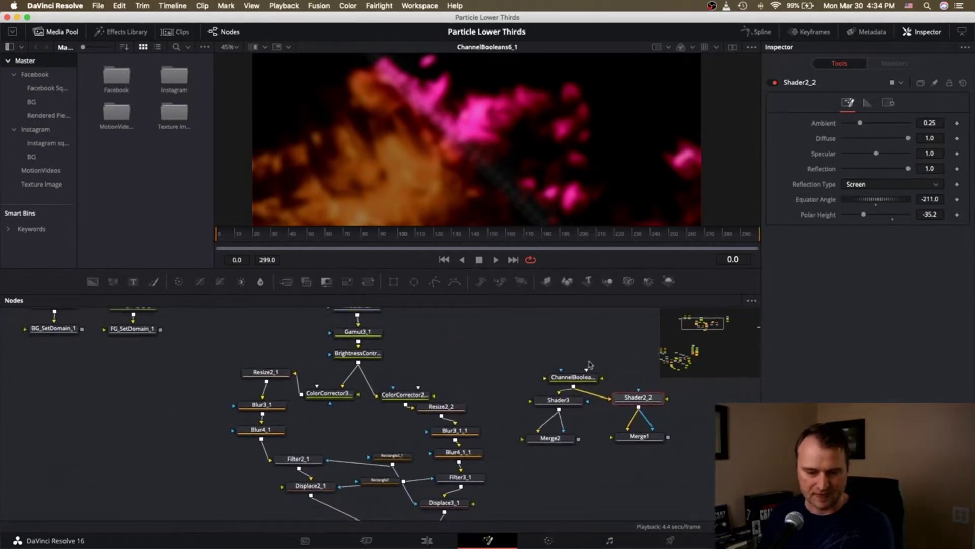
scroll(82, 383, up, 5)
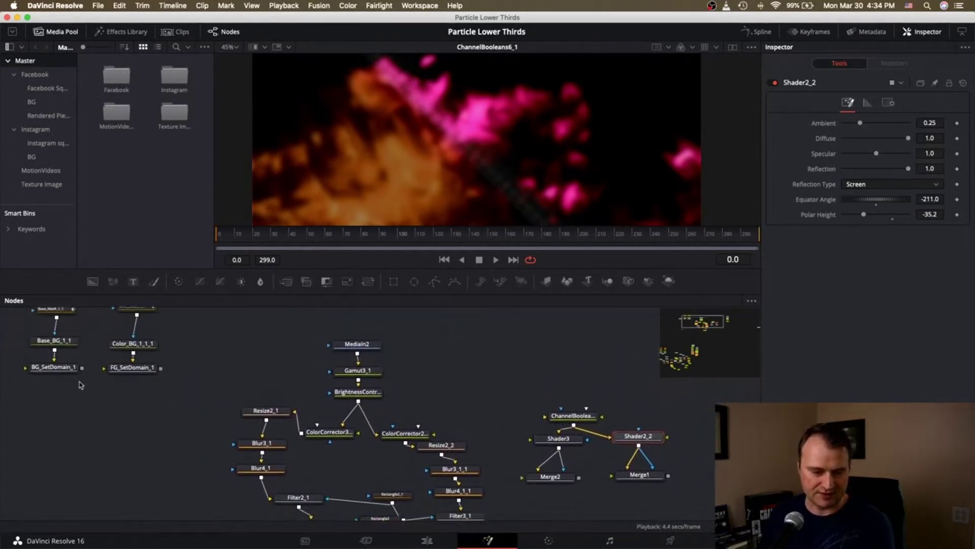
click(147, 371)
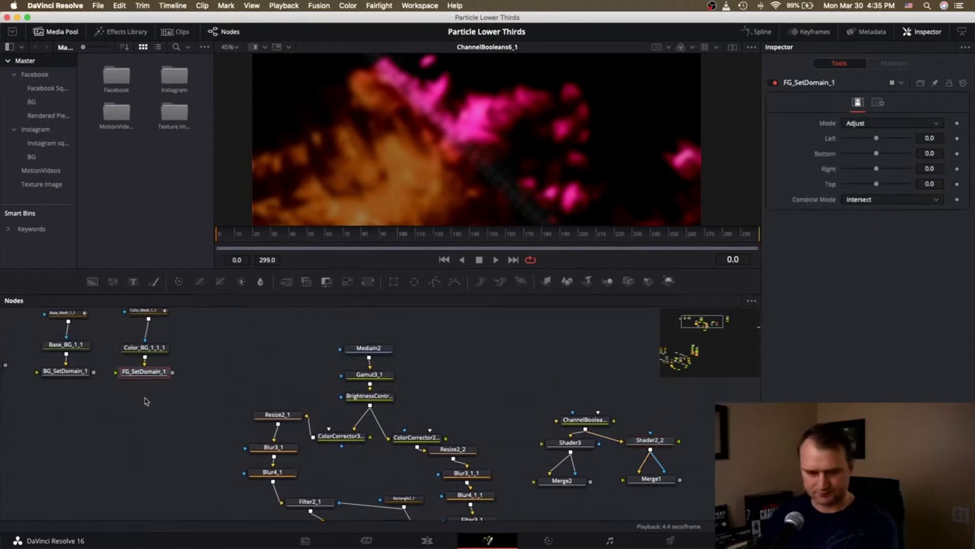
Hide the Media Pool and compare Base_Mask_1_1 in the first viewer with Color_Mask_1_1 in the second, using the dual-viewer layout
scroll(226, 413, up, 5)
scroll(226, 412, left, 6)
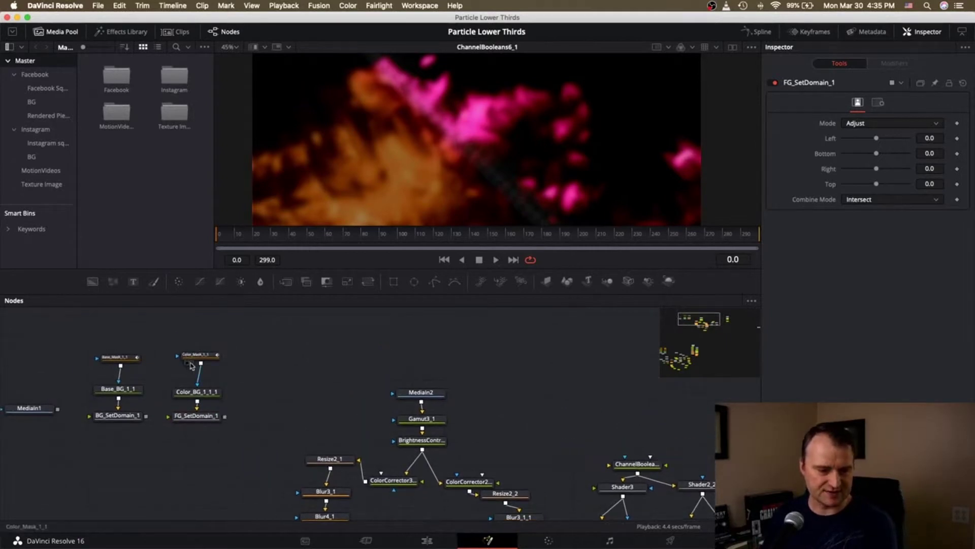
click(189, 363)
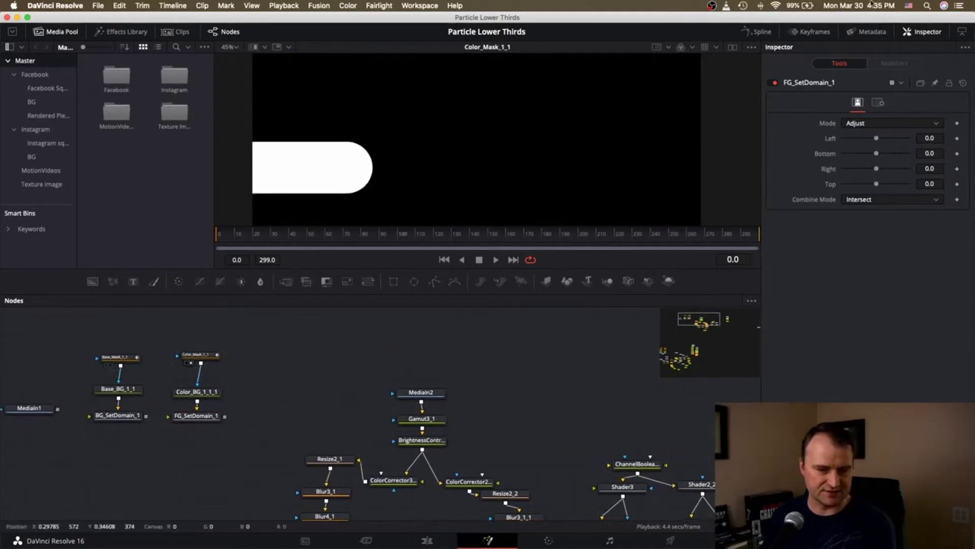
click(732, 47)
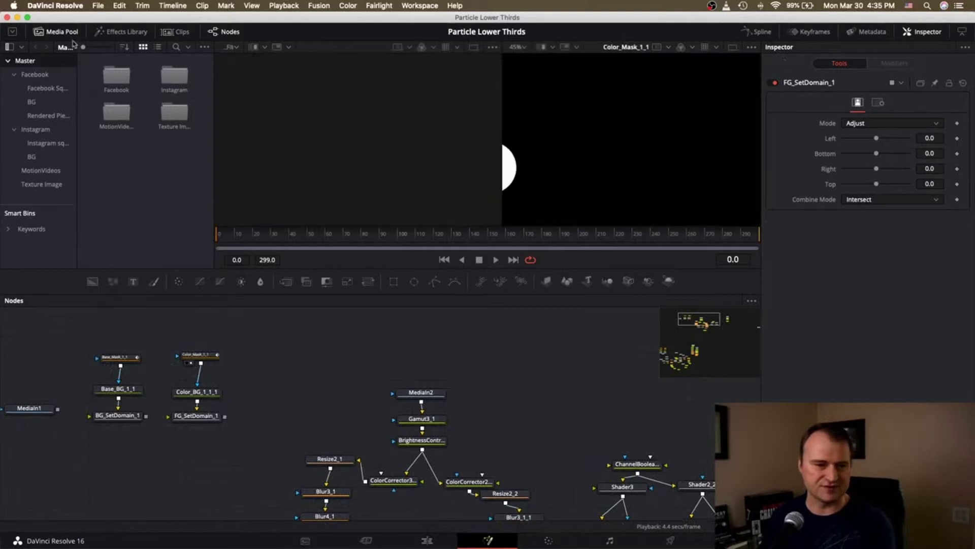
click(55, 32)
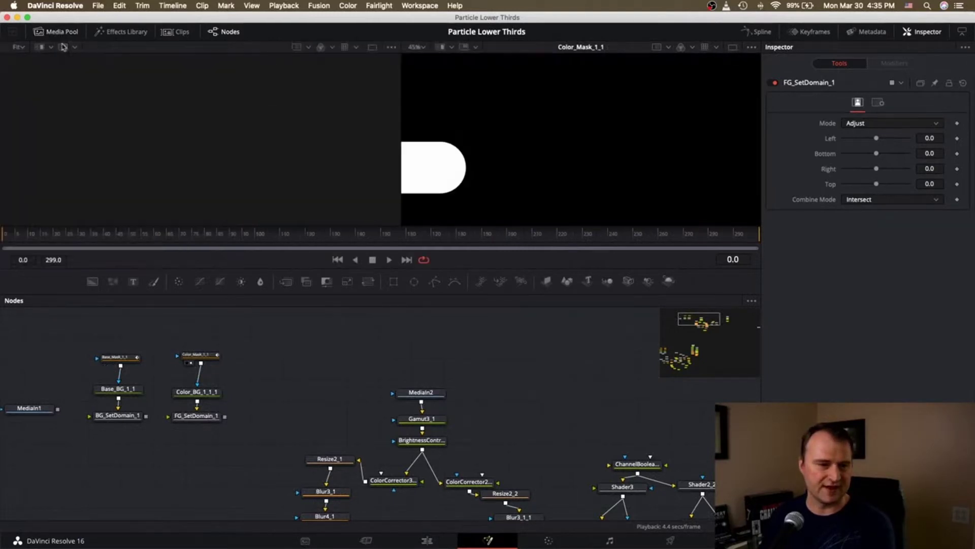
click(107, 364)
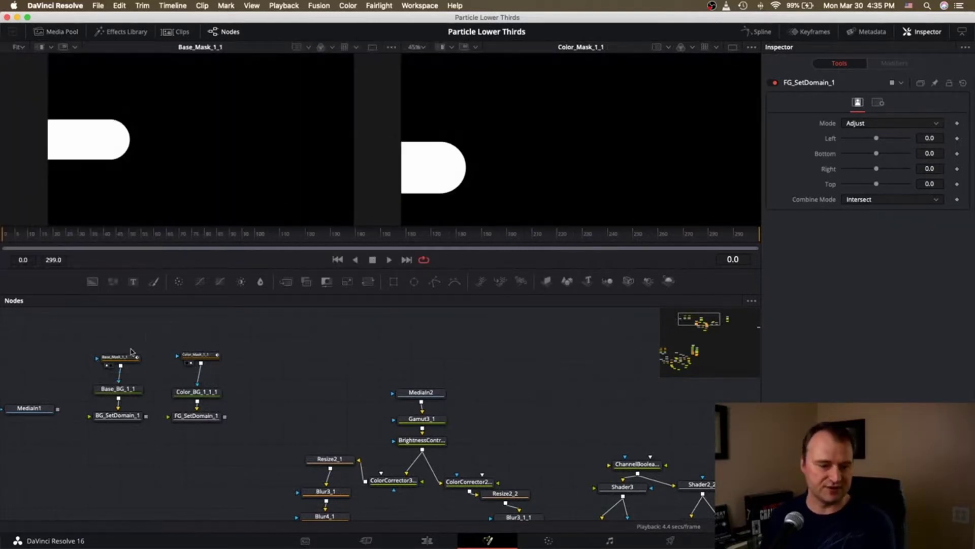
Preview Base_BG_1_1, BG_SetDomain_1 and FG_SetDomain_1 in turn in the second viewer
scroll(124, 386, up, 4)
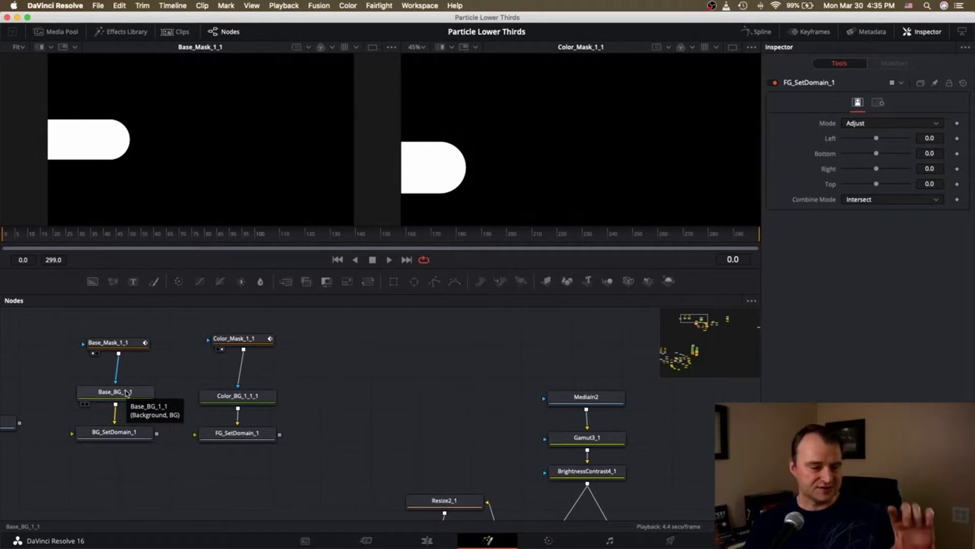
click(85, 405)
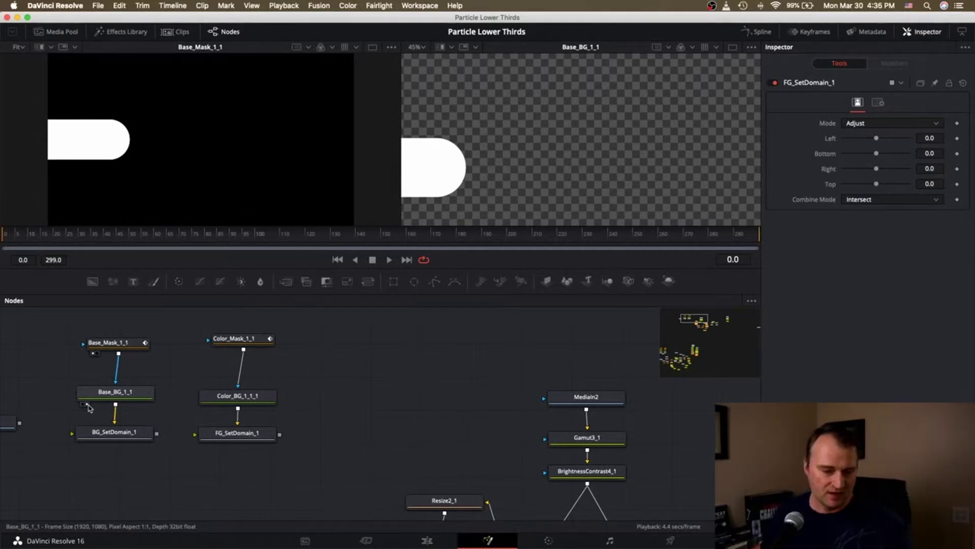
click(87, 445)
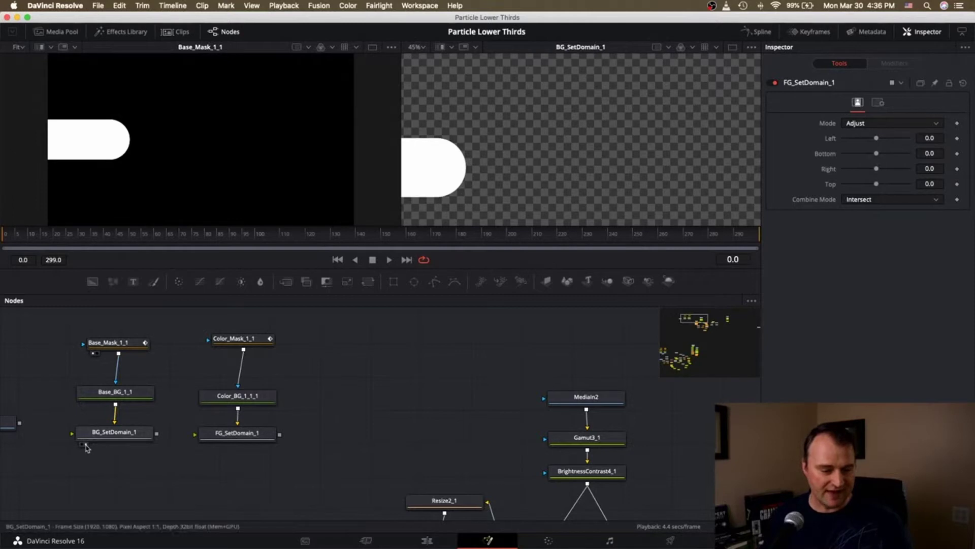
click(208, 446)
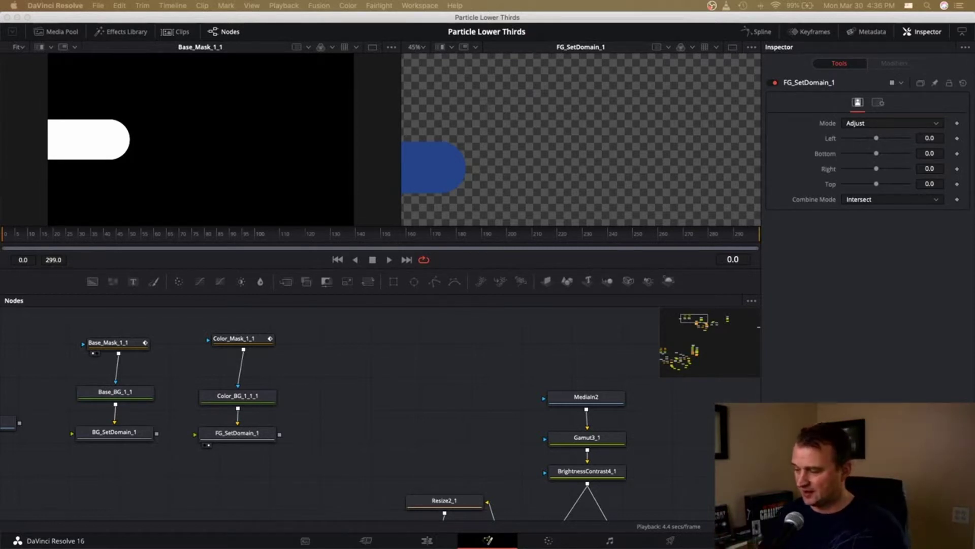
Add a Wireless Link node and place it just below FG_SetDomain_1
key(shift+space)
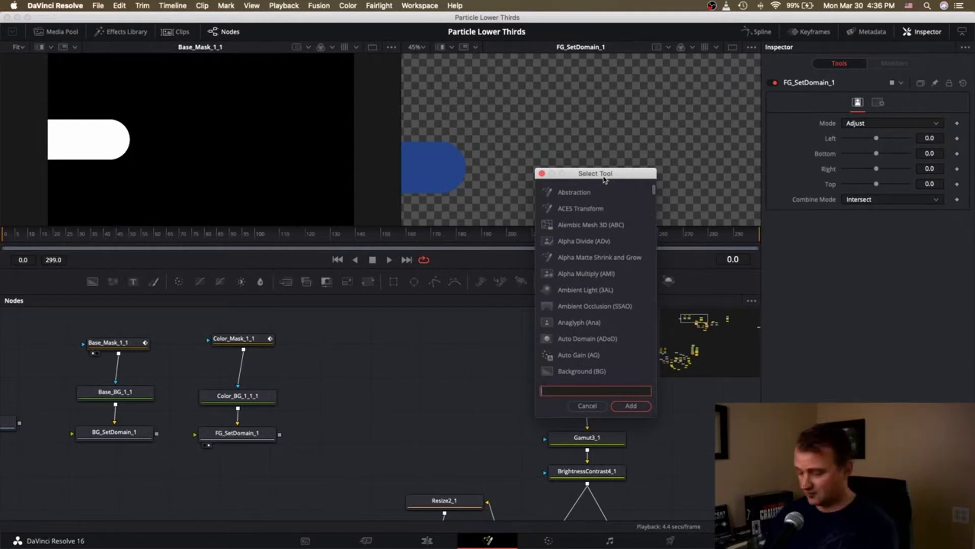
text(w)
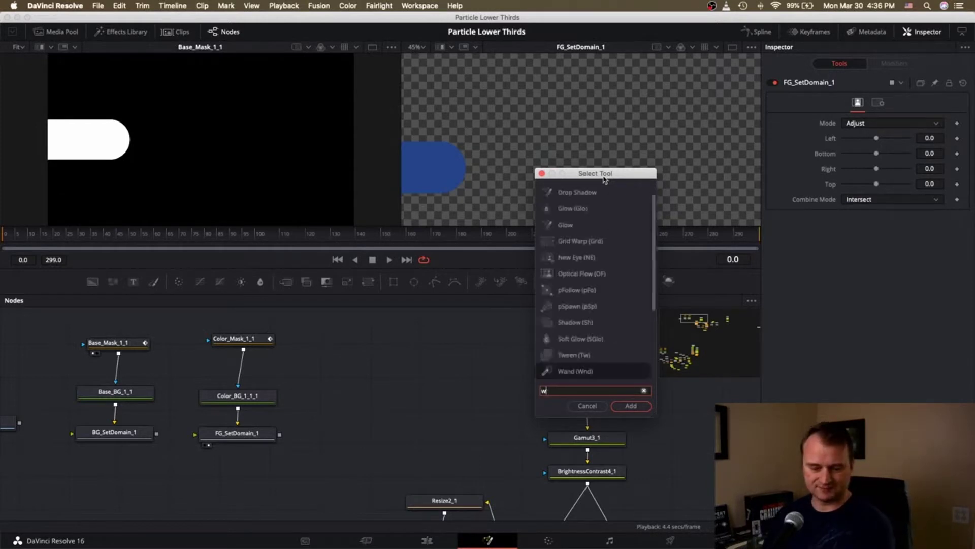
text(rie)
key(Return)
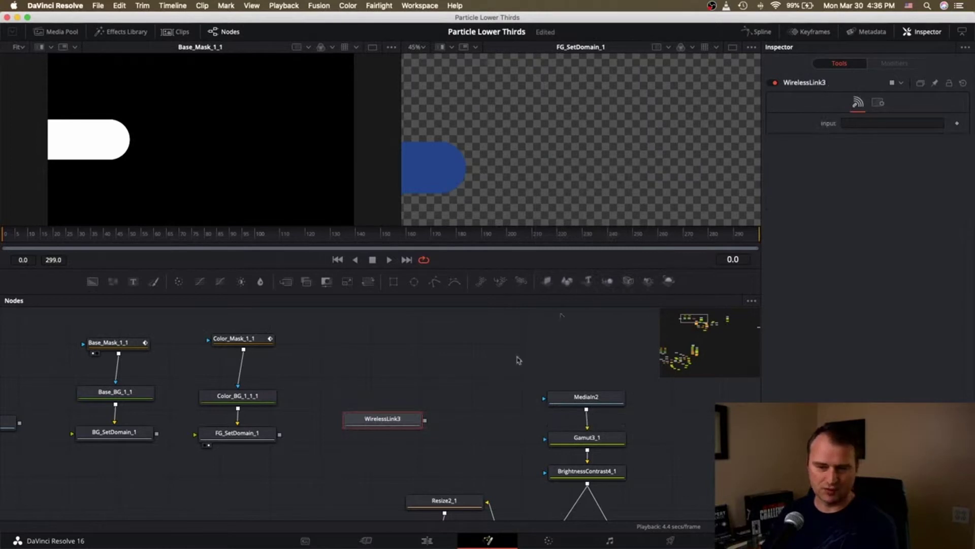
drag(396, 422, 269, 485)
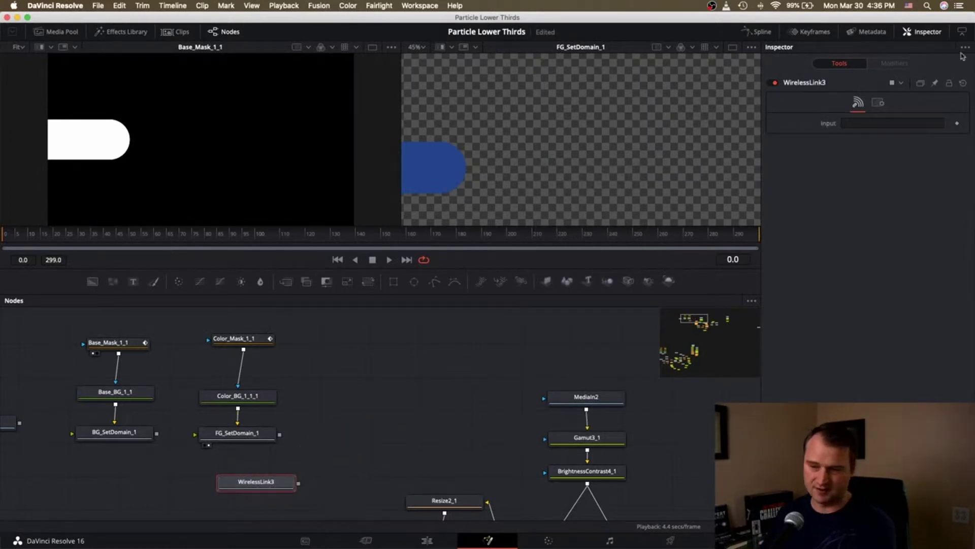
Set the wireless link's input to FG_SetDomain_1 and display the link in the first viewer
click(883, 124)
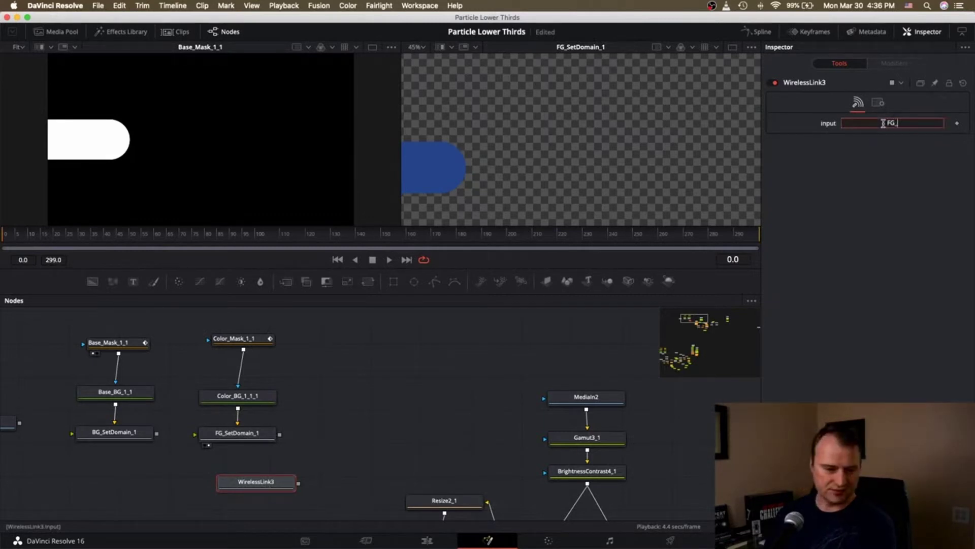
text(FG_SetDomain_1)
key(Return)
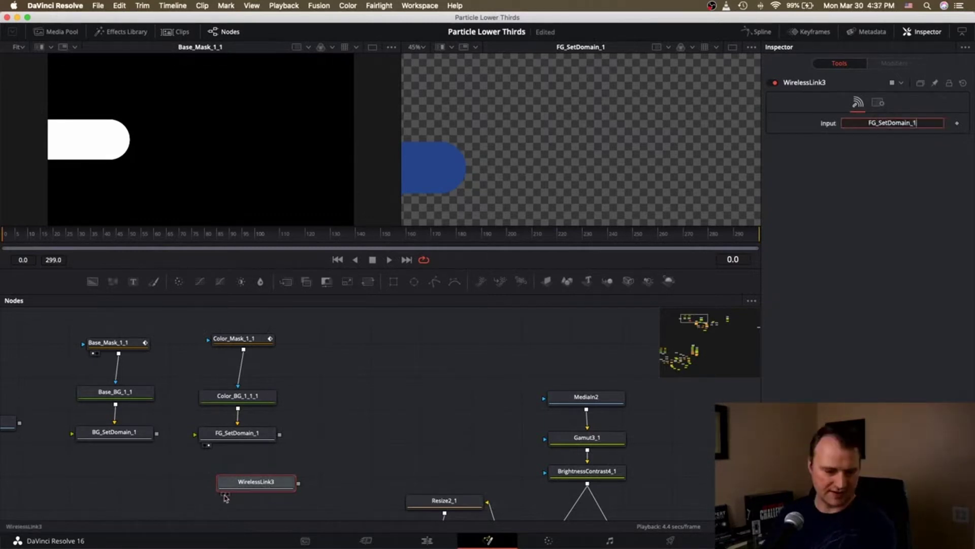
click(225, 496)
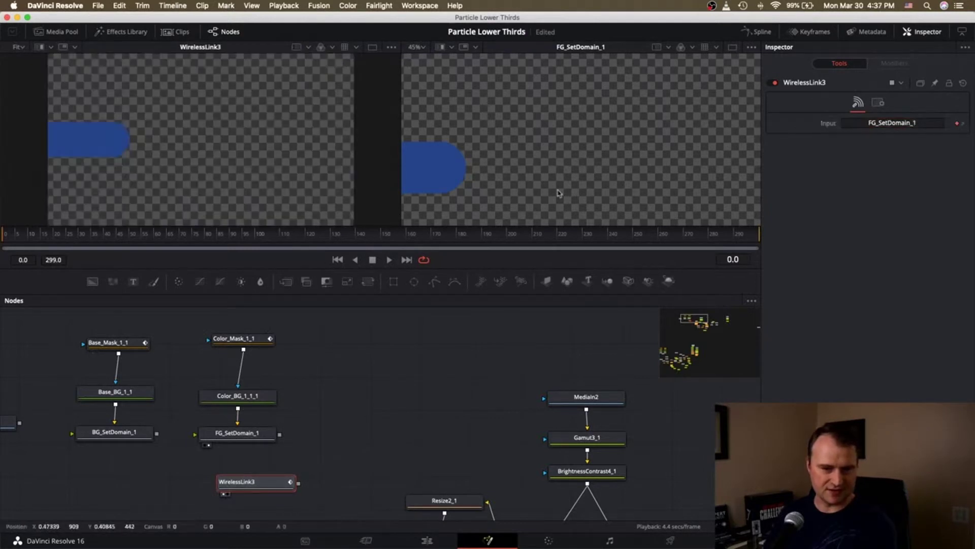
Move the FG_SetDomain_1 wireless link over to the far side of the MediaIn2 branch, level with Gamut3_1
drag(271, 483, 714, 424)
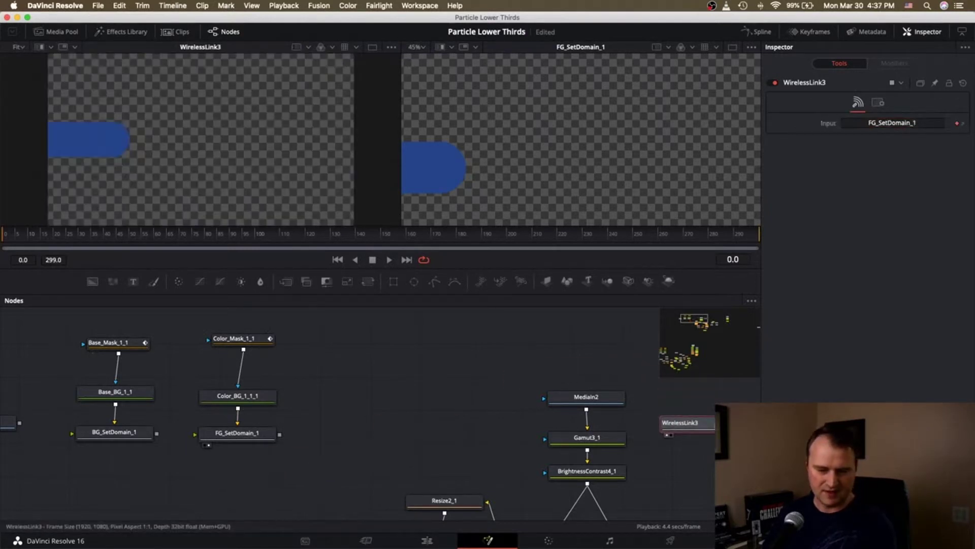
scroll(429, 411, down, 5)
scroll(428, 411, right, 5)
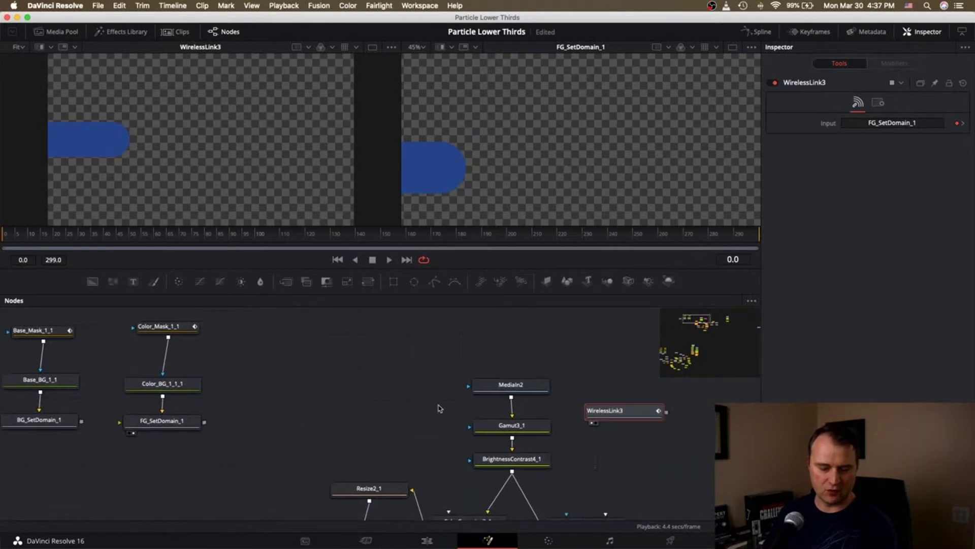
scroll(439, 408, right, 5)
scroll(436, 405, up, 3)
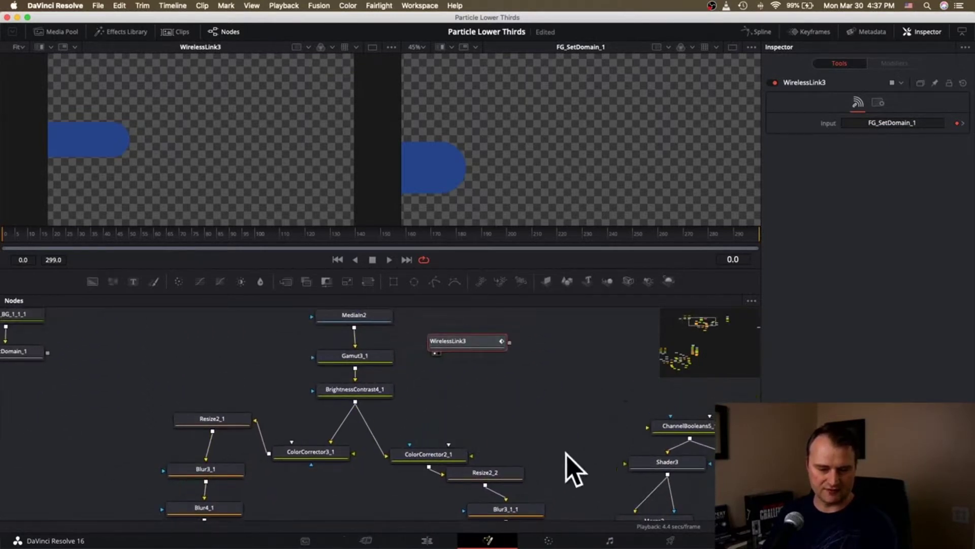
scroll(609, 466, left, 2)
scroll(609, 466, left, 4)
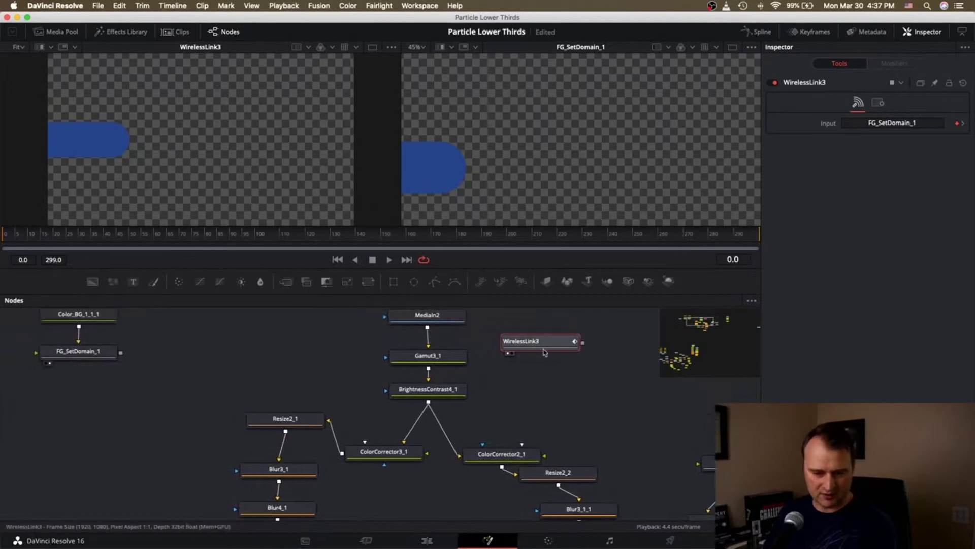
Add a second Wireless Link node below BG_SetDomain_1 and put FG_SetDomain_1 back directly under Color_BG_1_1_1
scroll(109, 375, left, 12)
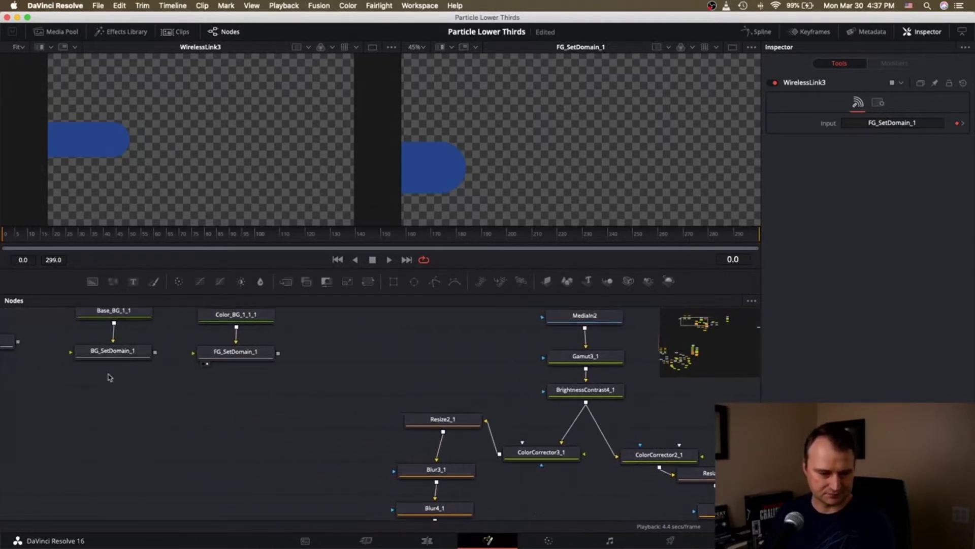
click(120, 358)
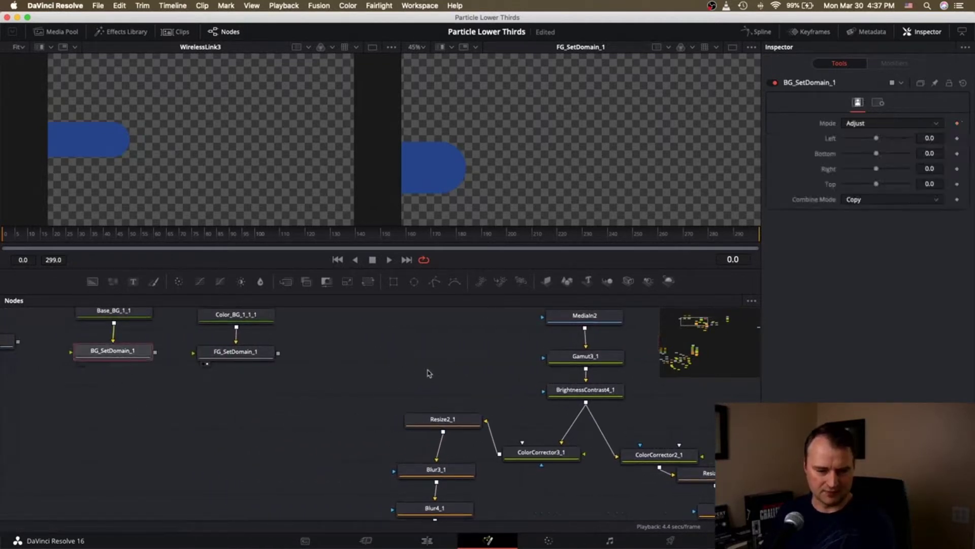
scroll(429, 373, right, 1)
key(super+v)
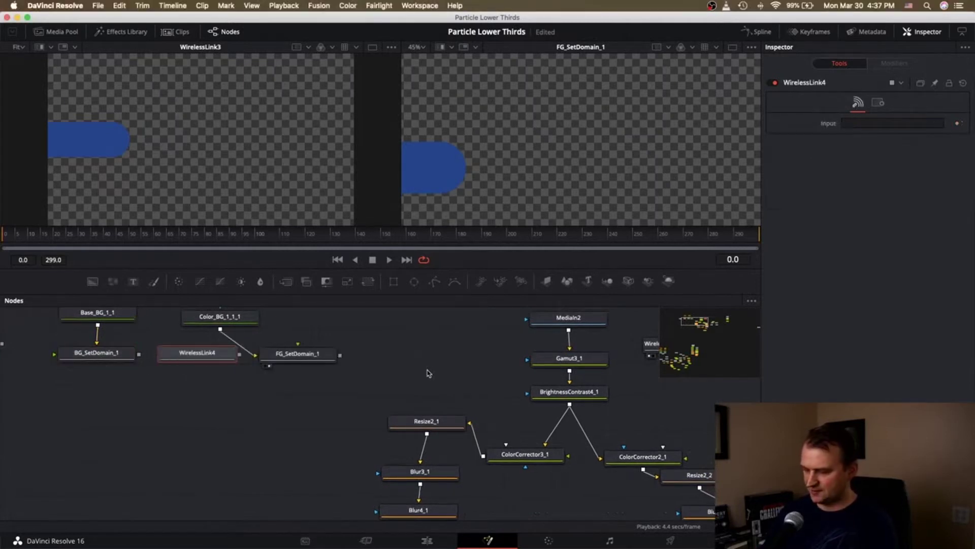
drag(208, 356, 108, 410)
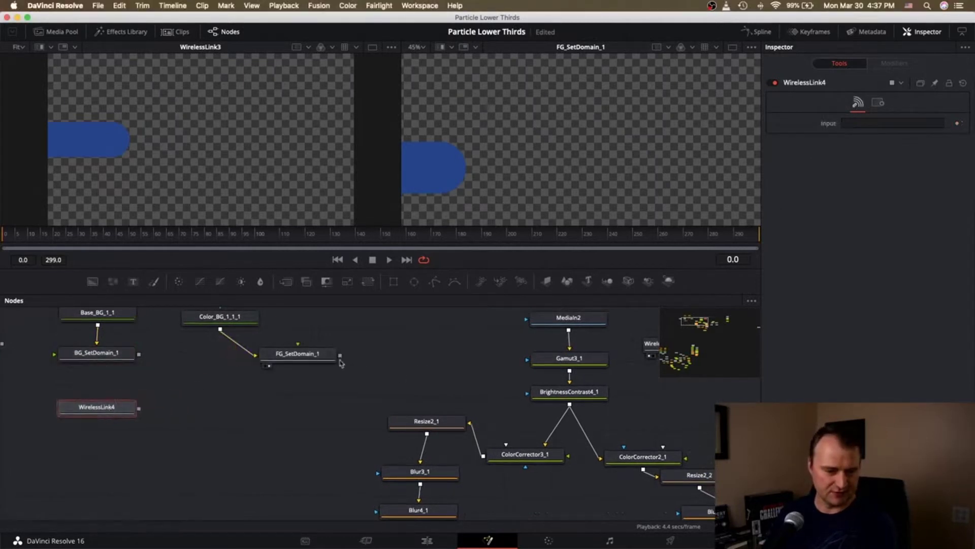
drag(302, 358, 224, 359)
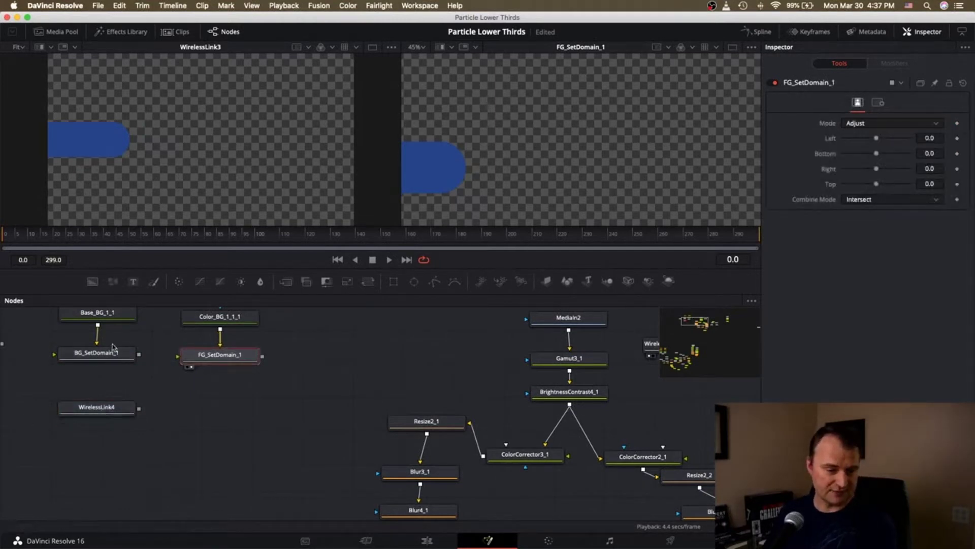
Set the second wireless link's input to BG_SetDomain_1
click(108, 414)
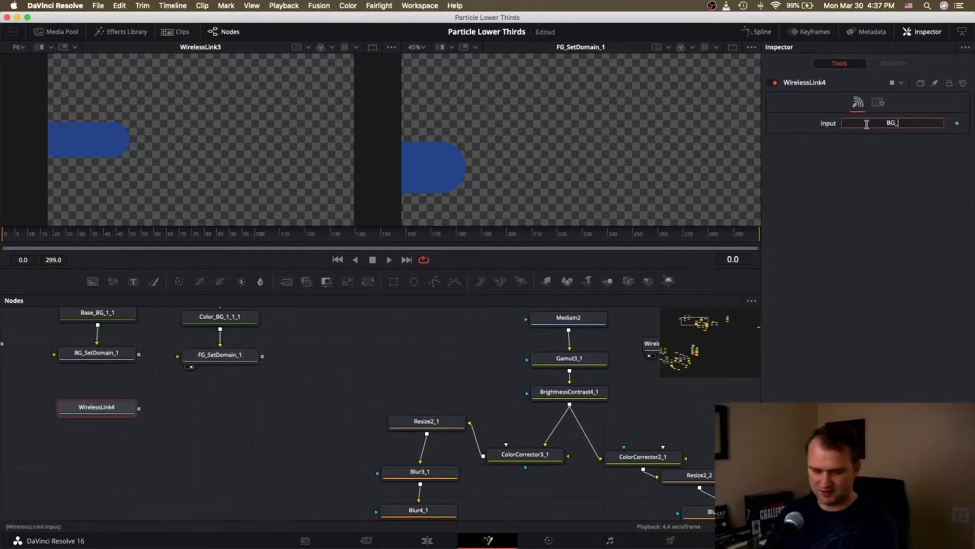
click(866, 124)
text(BG_SetDom)
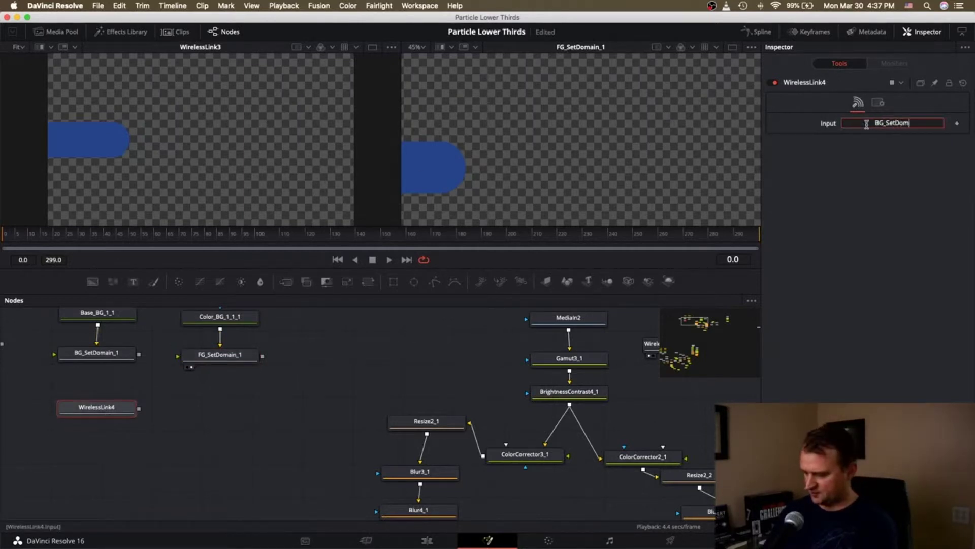
text(ain_1)
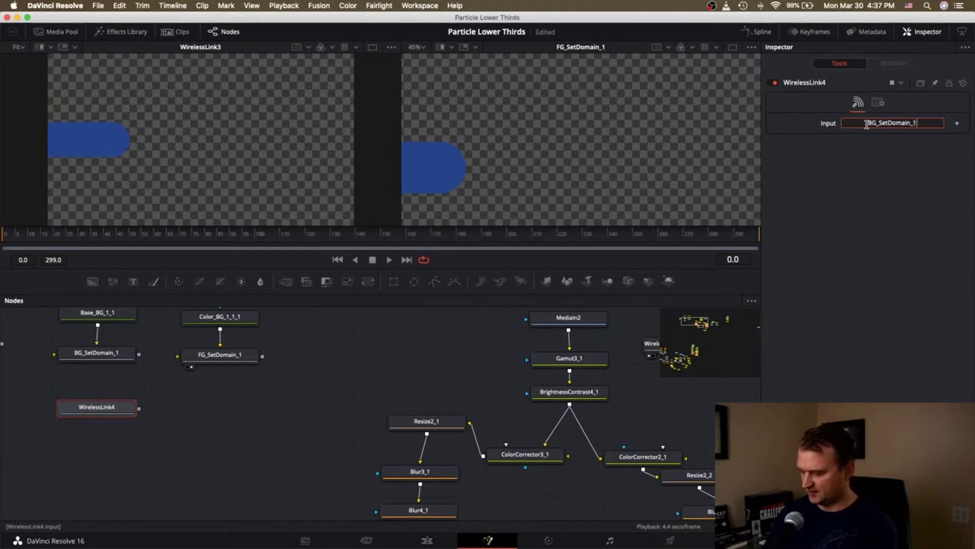
key(Return)
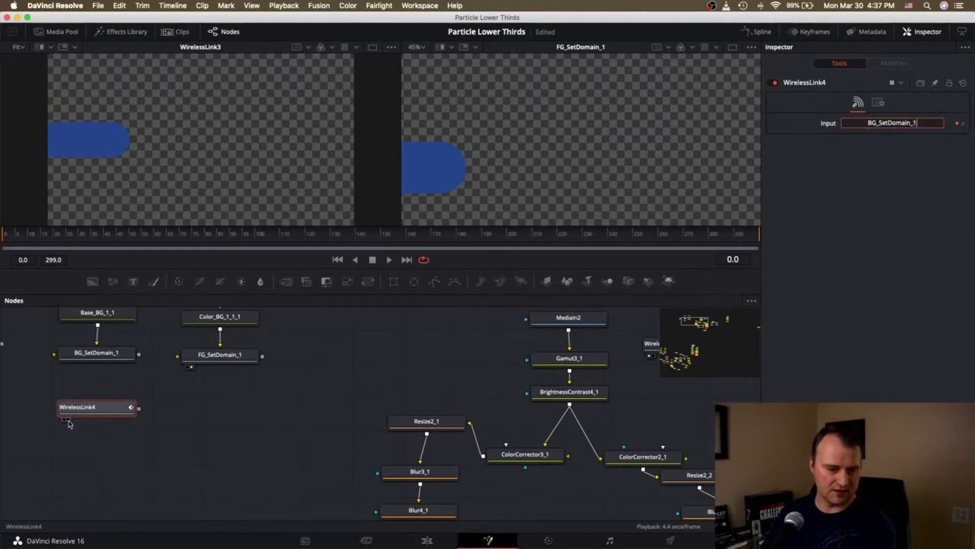
Compare BG_SetDomain_1 in the first viewer with its wireless link in the second, showing the full frame
click(74, 405)
key(2)
key(1)
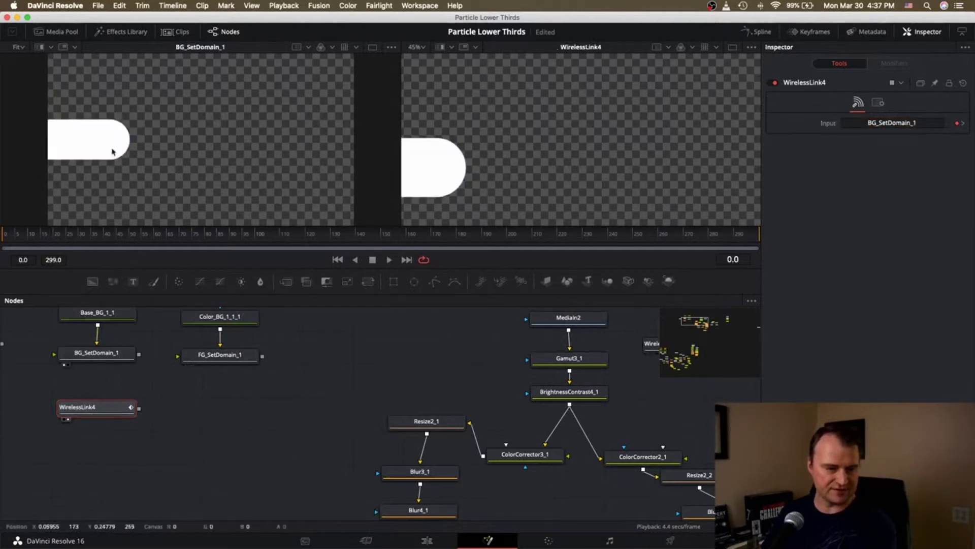
scroll(498, 159, up, 3)
scroll(497, 158, down, 6)
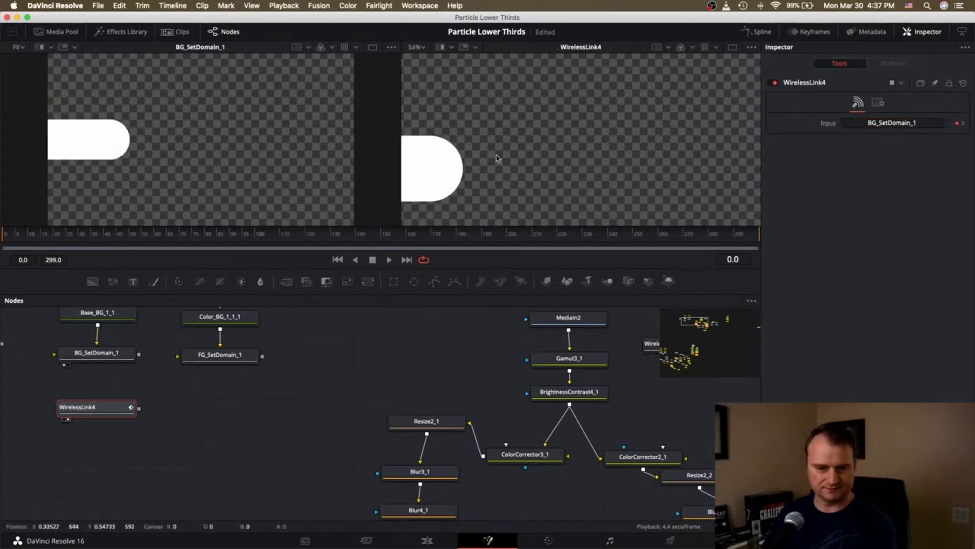
Place the BG_SetDomain_1 wireless link below MediaIn1 and display MediaIn1 in the first viewer
drag(98, 409, 22, 401)
drag(96, 344, 94, 336)
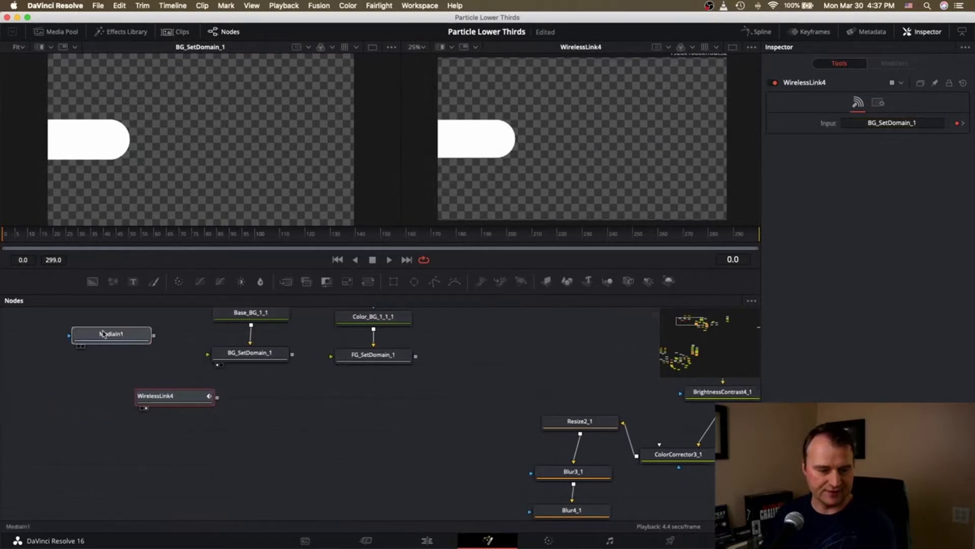
click(80, 347)
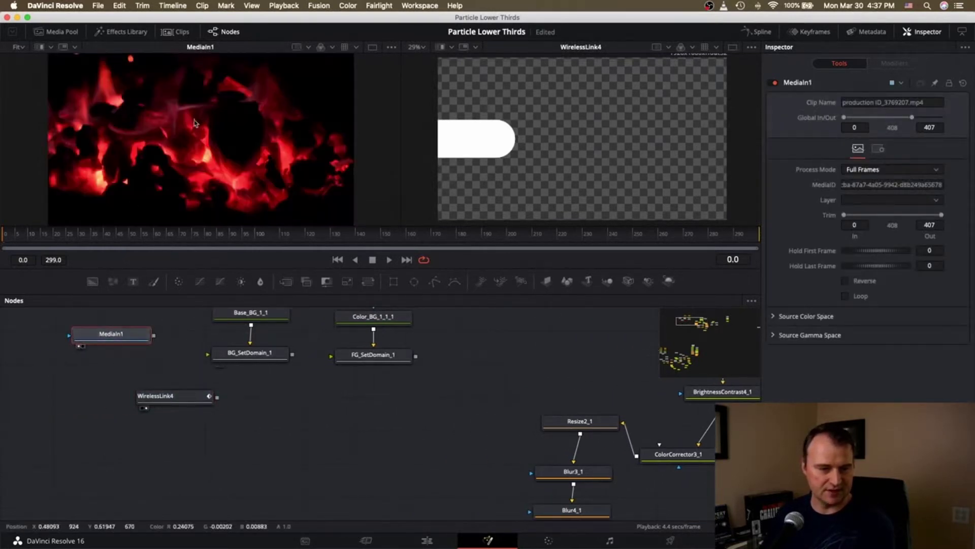
drag(157, 406, 119, 399)
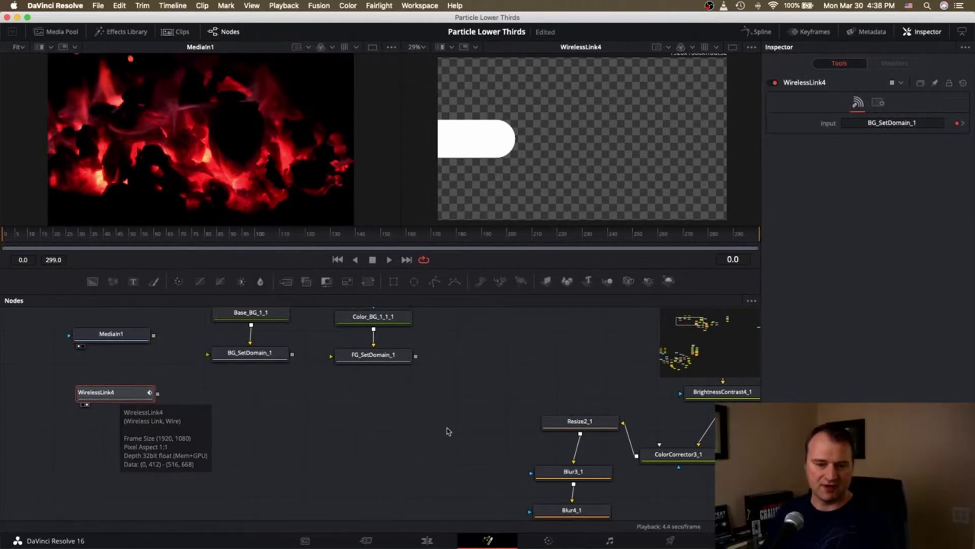
Move the FG_SetDomain_1 wireless link slightly farther away from the MediaIn2 branch
scroll(484, 401, right, 10)
scroll(484, 401, up, 3)
scroll(483, 401, right, 6)
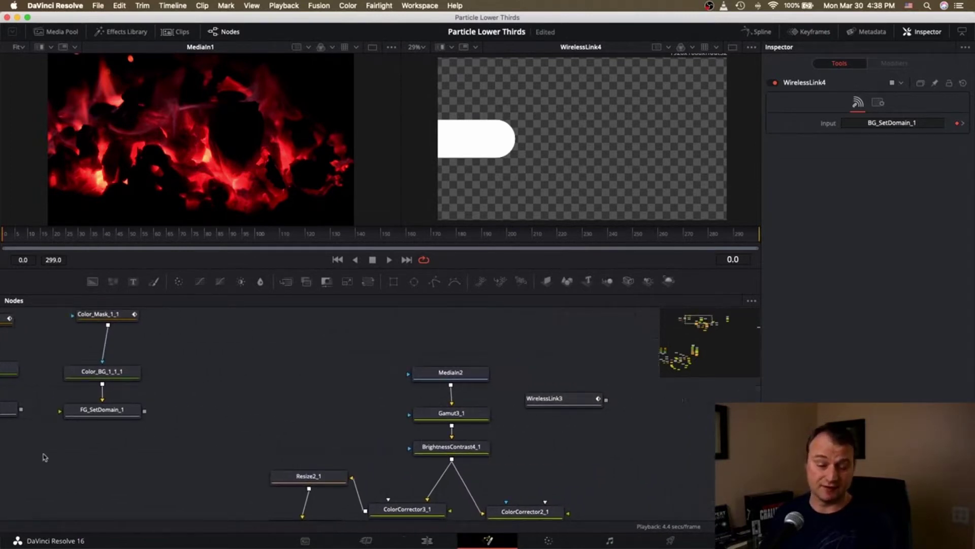
mouse_move(577, 407)
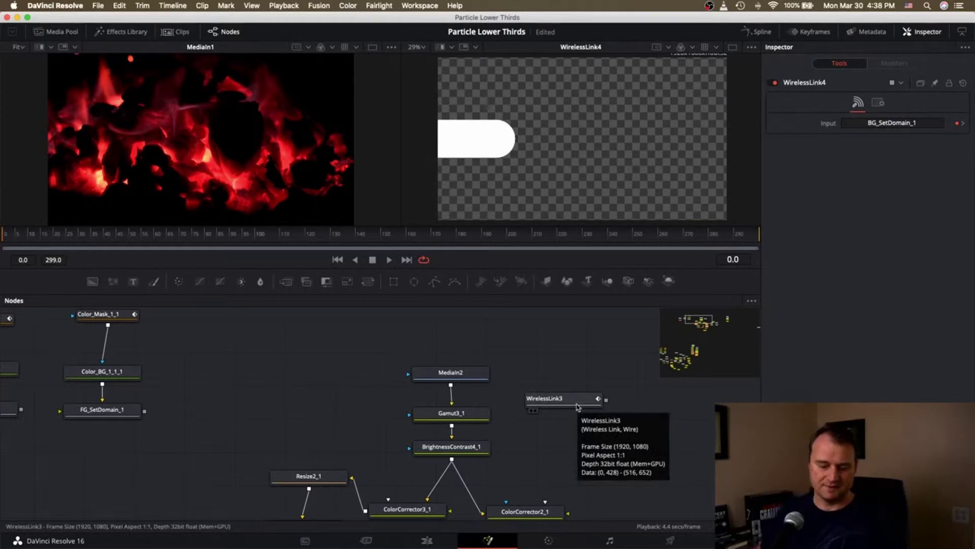
drag(577, 406, 660, 401)
scroll(122, 459, left, 10)
Examine how Wireless_FG and Wireless_BG_SetDomain feed the ErodeDilate, CreateBumpMap and Displace3 nodes in the other node group
click(685, 355)
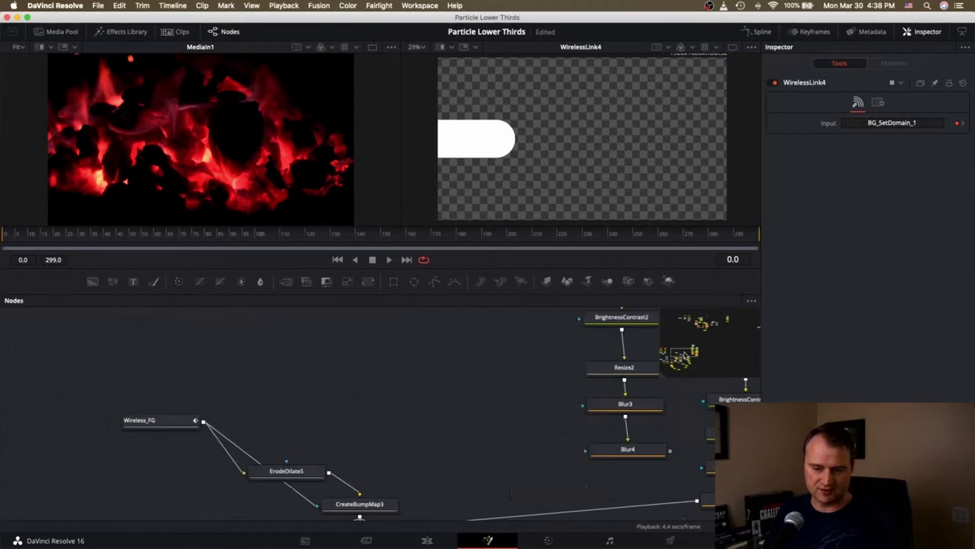
scroll(466, 435, right, 5)
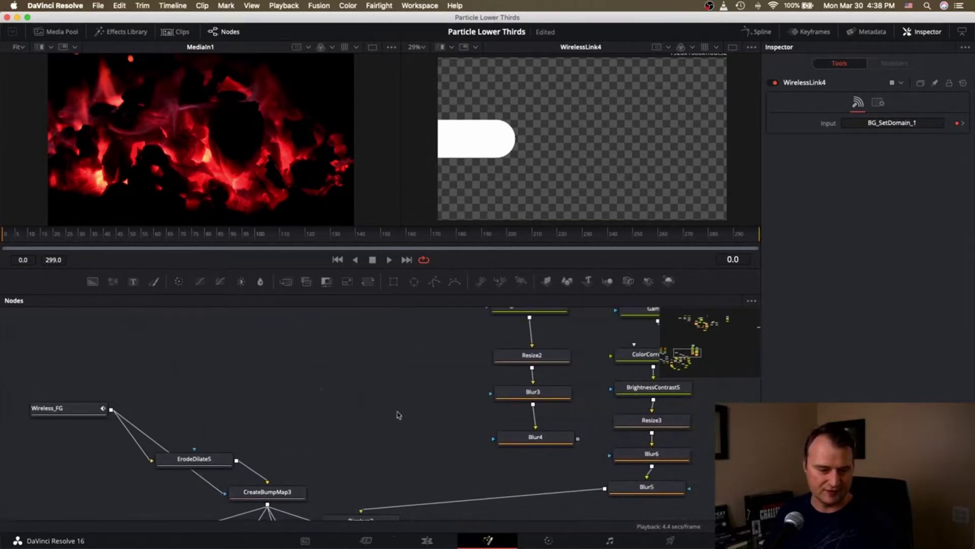
scroll(162, 419, down, 3)
scroll(162, 419, left, 10)
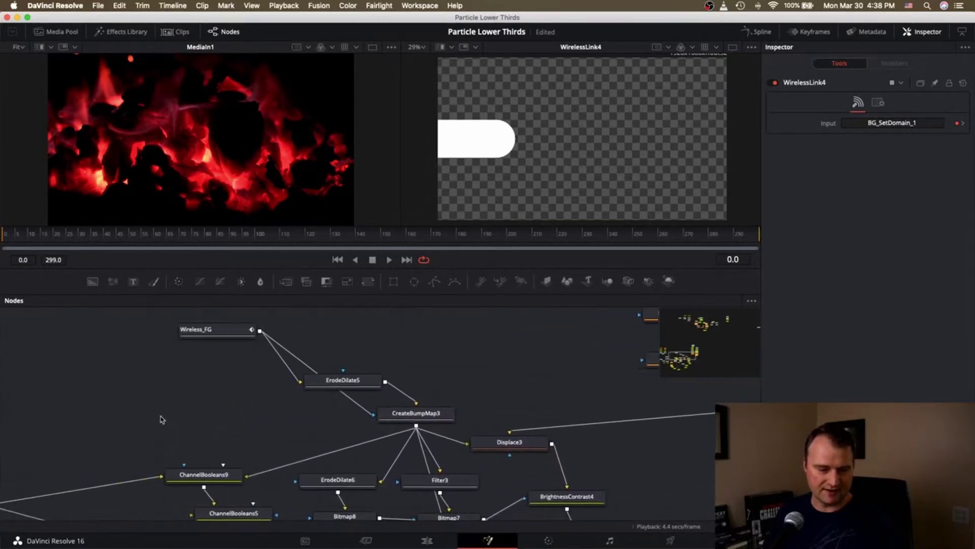
scroll(162, 419, left, 6)
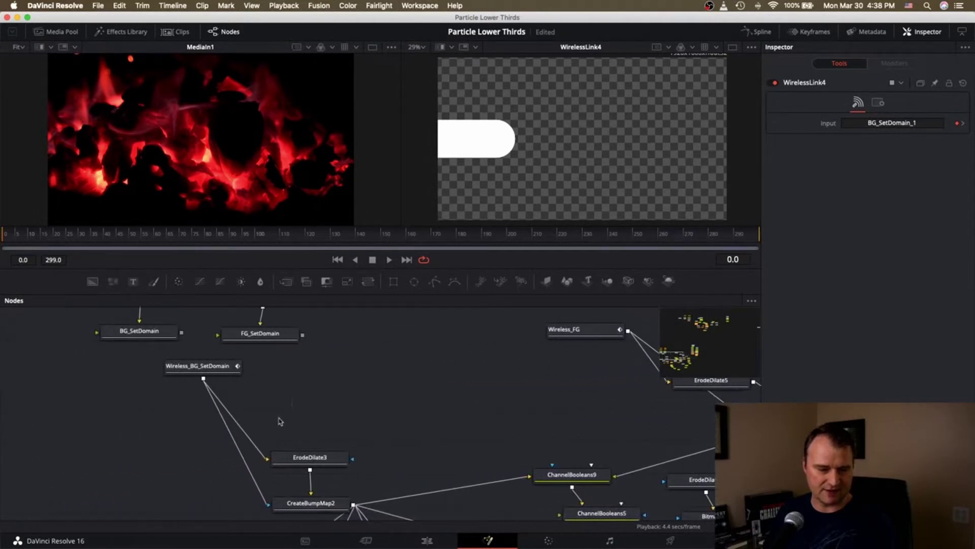
scroll(279, 422, right, 15)
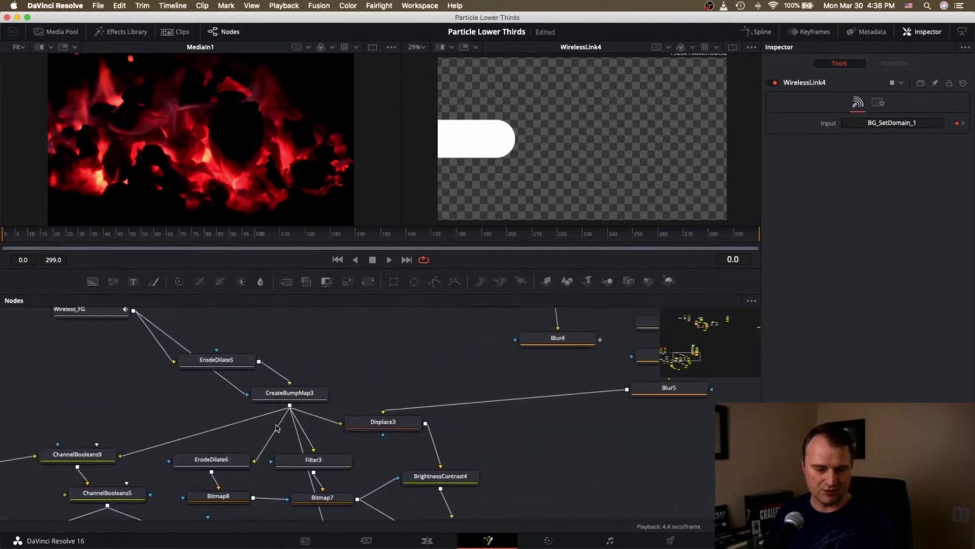
scroll(277, 428, right, 3)
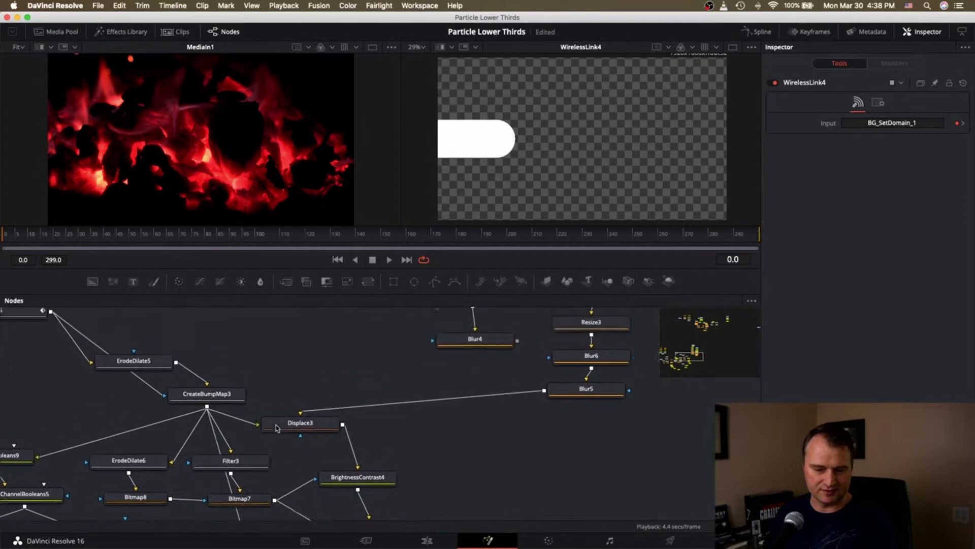
scroll(277, 428, up, 1)
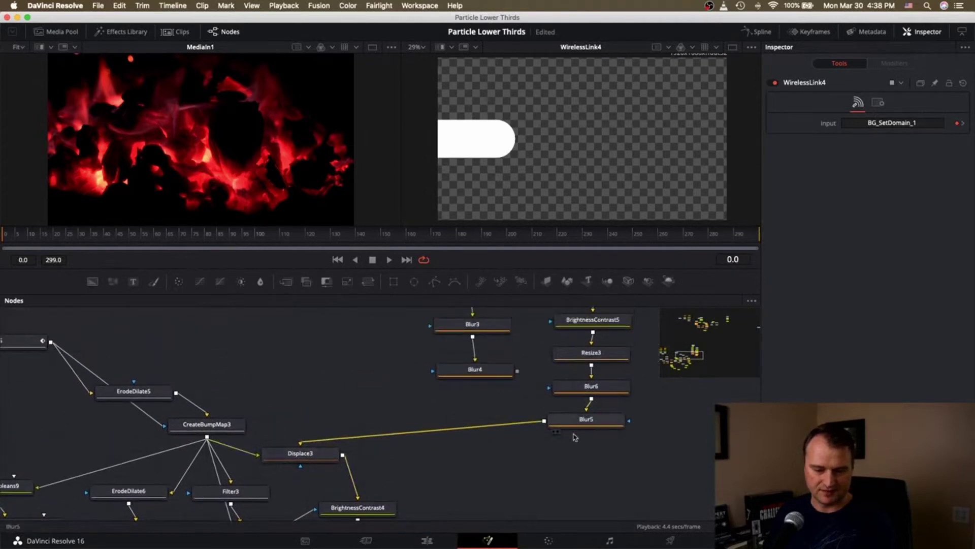
Preview Blur5 in the second viewer and clear both viewers
click(557, 432)
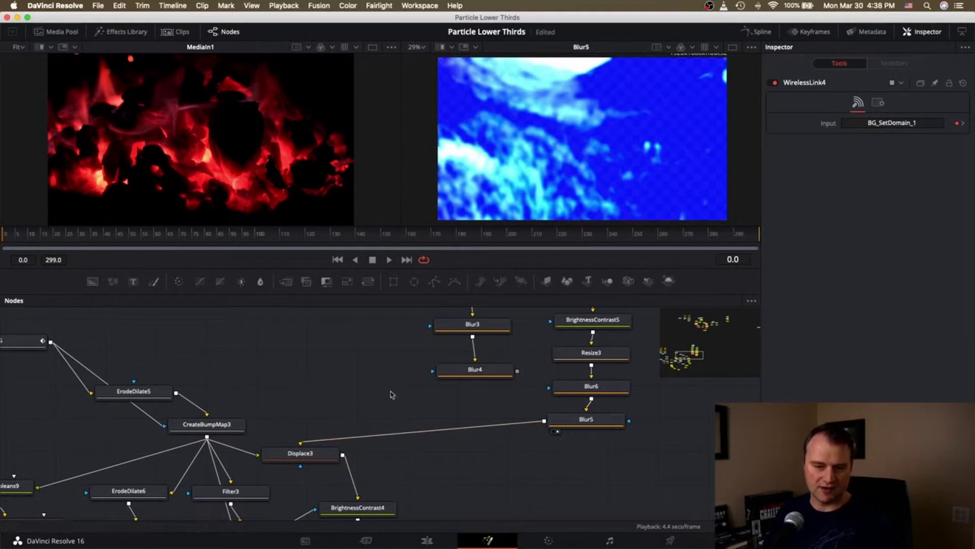
click(554, 432)
click(557, 432)
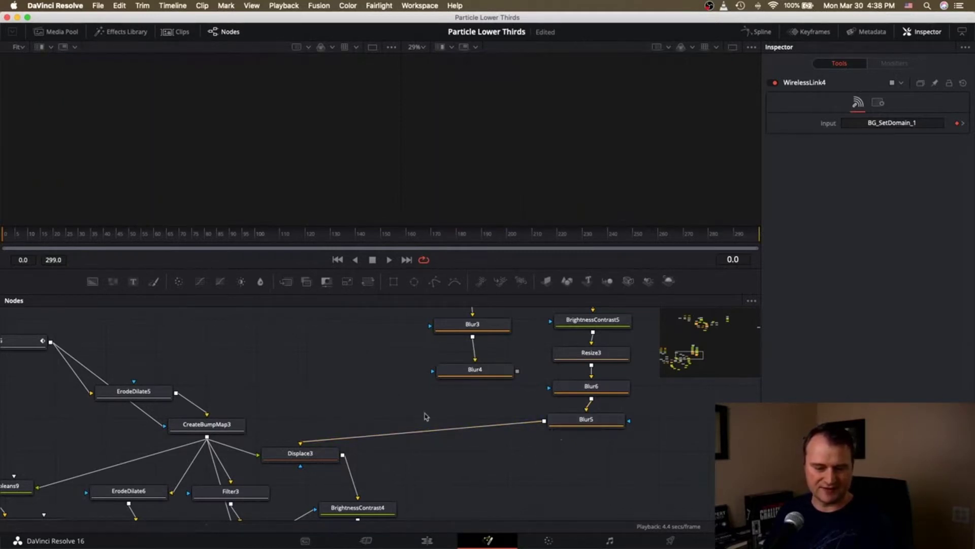
drag(694, 353, 675, 362)
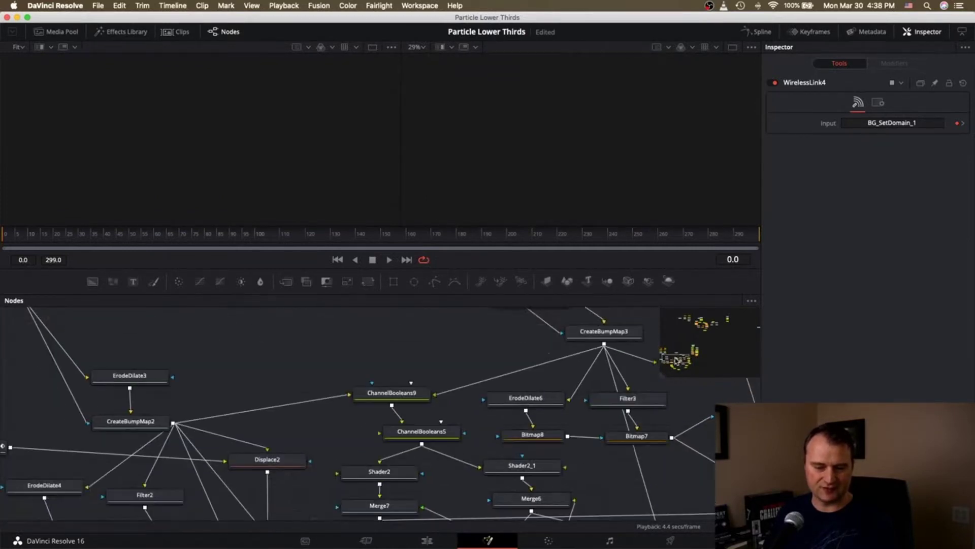
Move the FG_SetDomain_1 wireless link between that node and the MediaIn2 branch, and return the BG_SetDomain_1 link to below MediaIn1
click(698, 320)
drag(678, 322, 687, 319)
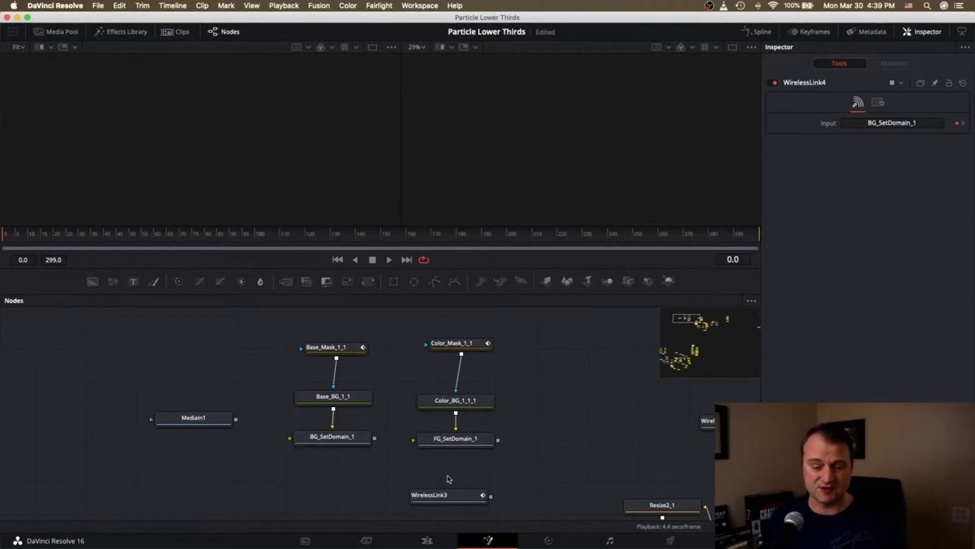
drag(470, 494, 617, 431)
scroll(617, 442, right, 5)
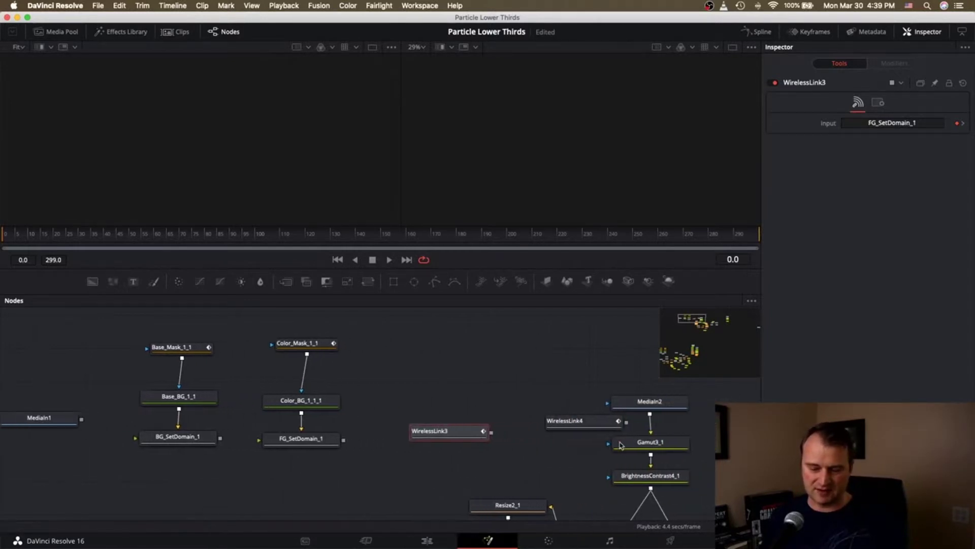
drag(528, 436, 21, 475)
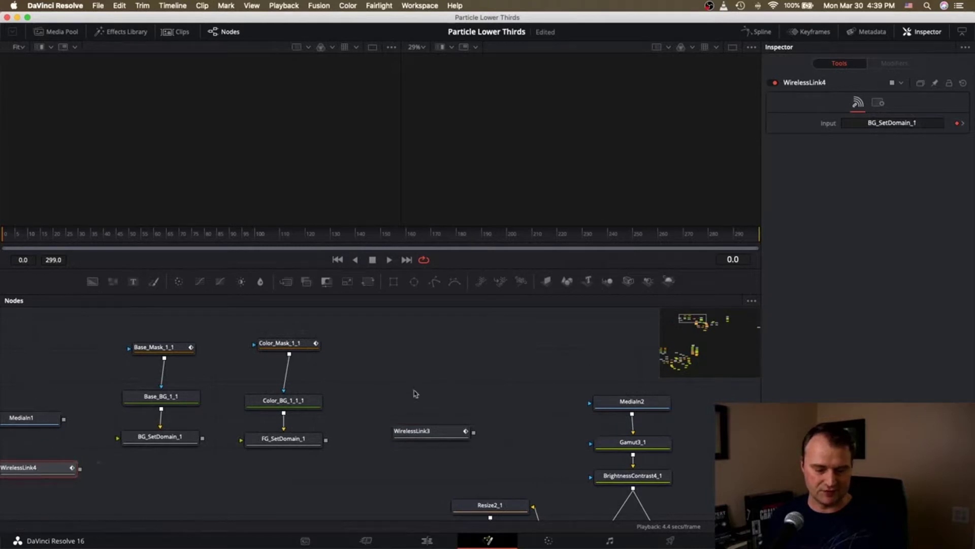
Reposition the FG_SetDomain_1 wireless link right beside MediaIn2, just above Gamut3_1
drag(446, 433, 713, 421)
scroll(715, 421, right, 3)
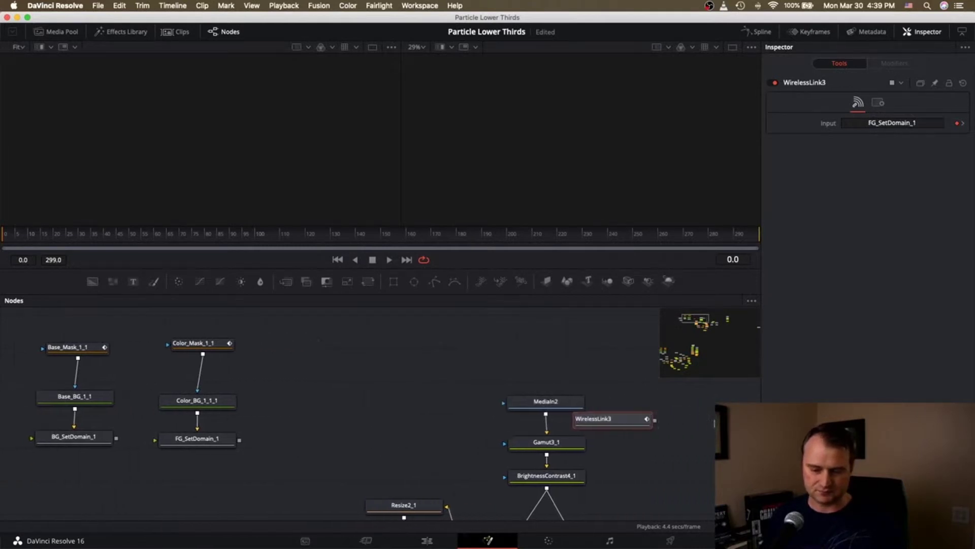
scroll(714, 422, right, 3)
scroll(714, 421, down, 4)
scroll(714, 421, right, 9)
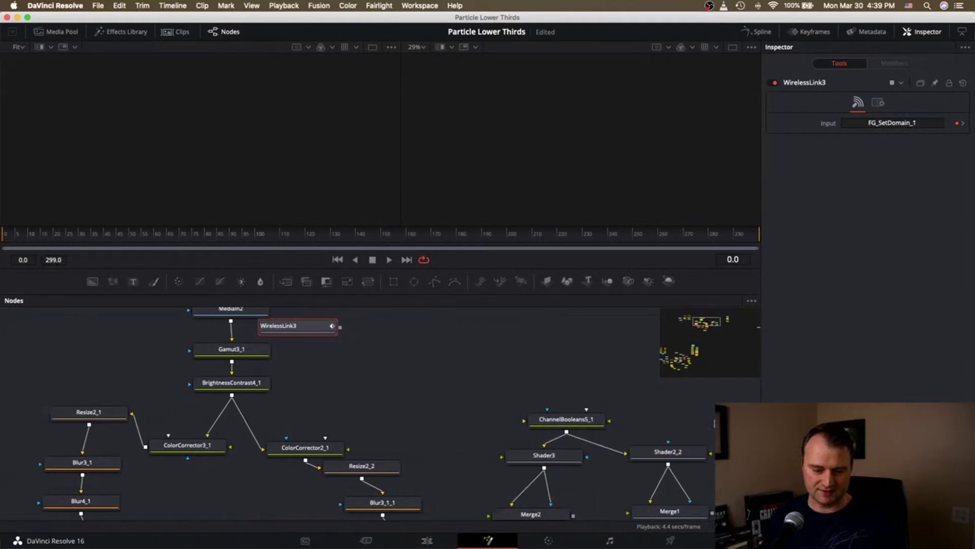
Move the FG_SetDomain_1 wireless link clear of the MediaIn2 branch and add an Erode/Dilate after it with Gaussian filter and amount -0.01
drag(321, 328, 429, 334)
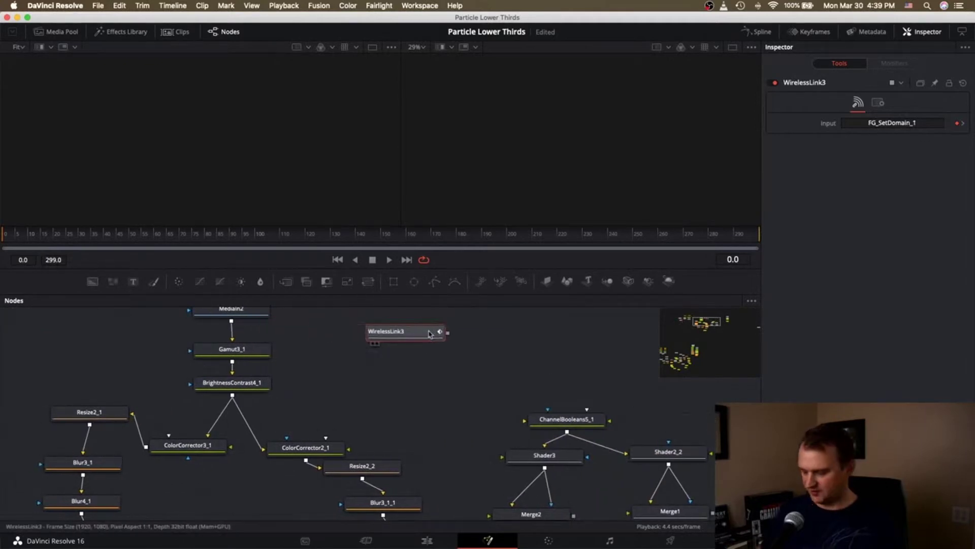
key(F2)
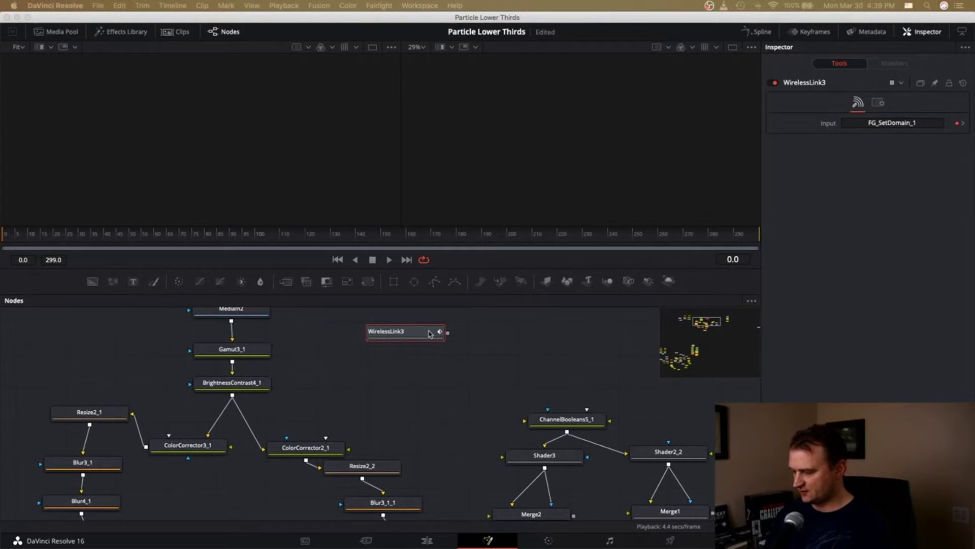
key(Return)
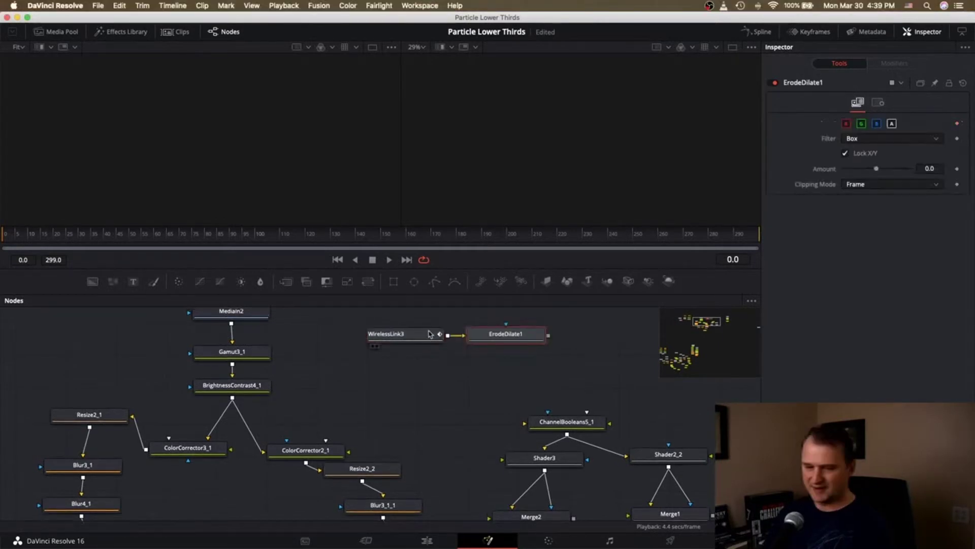
click(854, 140)
click(867, 168)
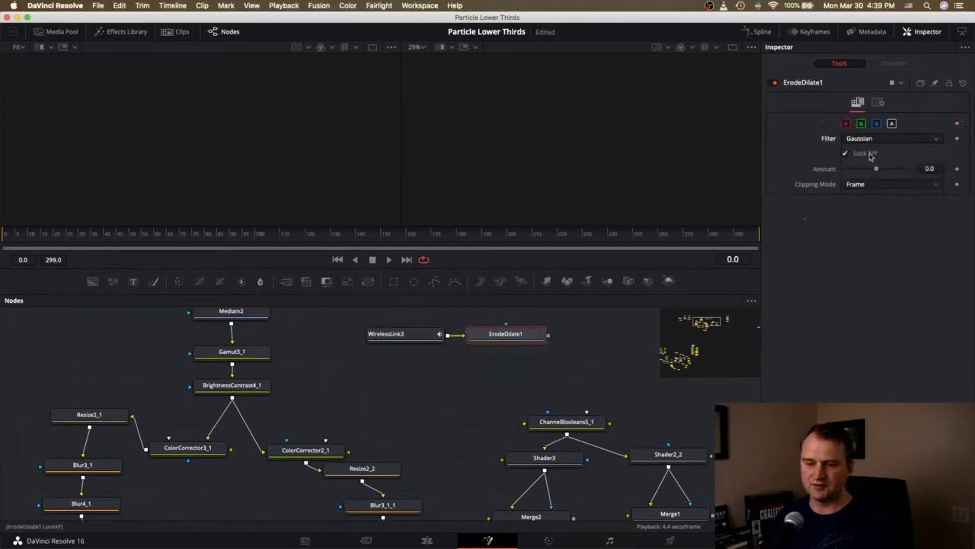
drag(874, 170, 818, 171)
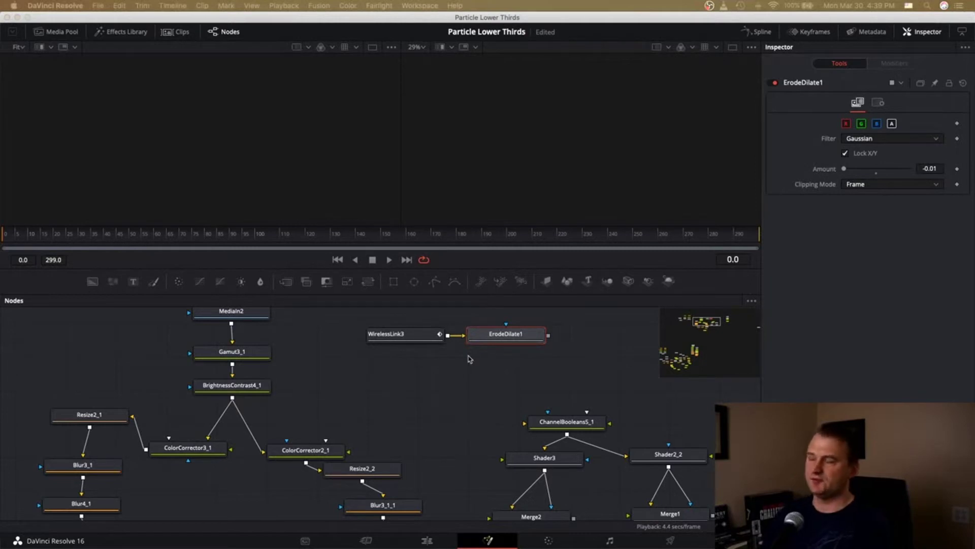
Add a Create Bump Map below ErodeDilate1, feed WirelessLink3 into its effect mask, and preview it in the second viewer
key(Return)
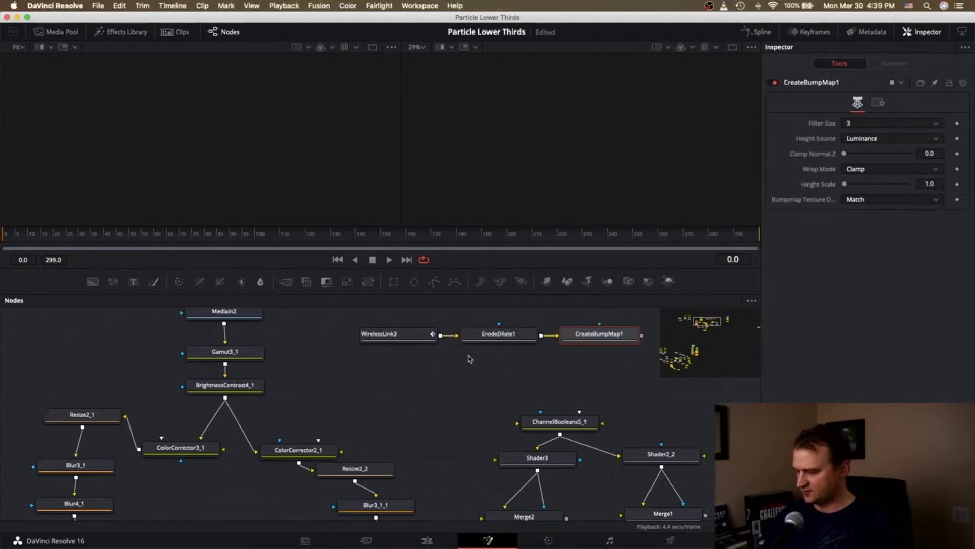
drag(610, 338, 472, 380)
drag(441, 339, 424, 378)
click(436, 389)
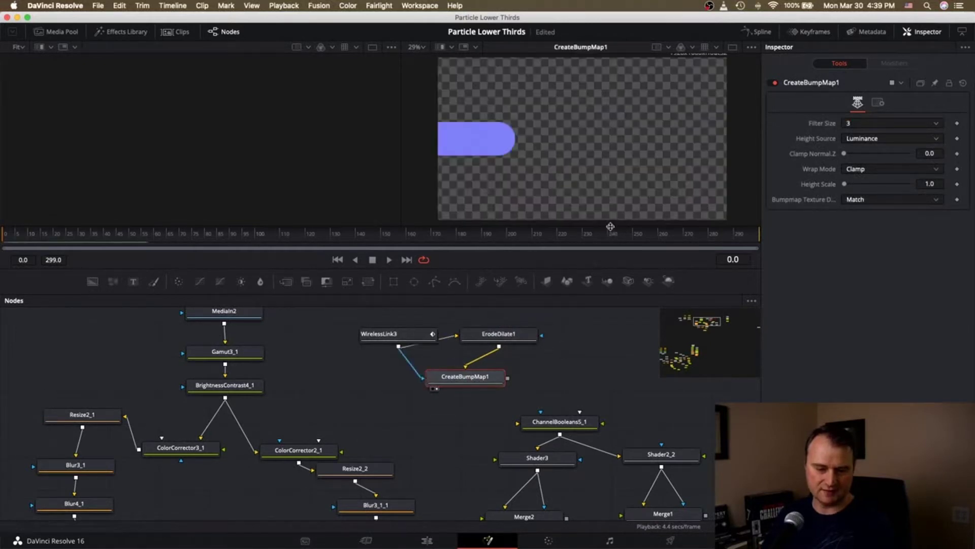
Set the bump map's height source to Alpha and its height scale to 400
click(882, 168)
click(776, 155)
click(872, 143)
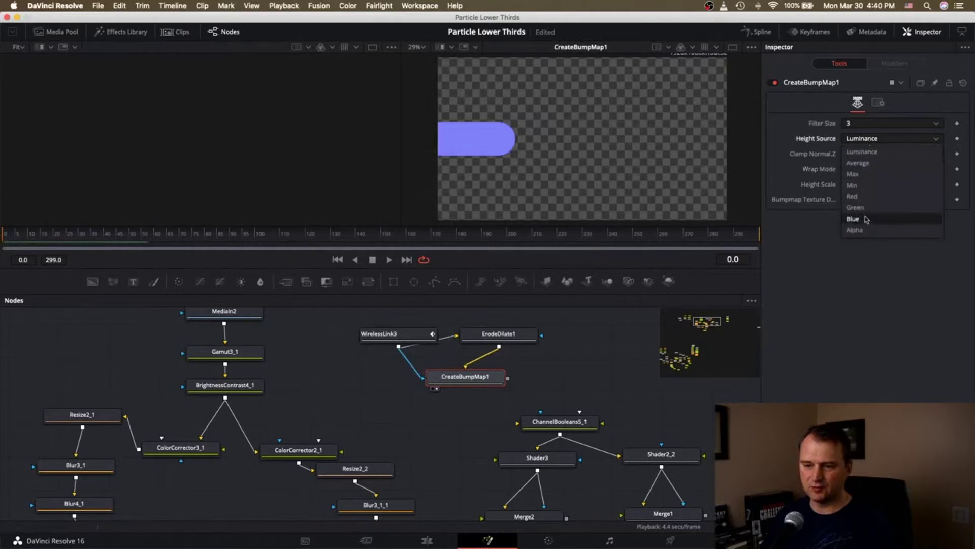
click(861, 228)
click(929, 184)
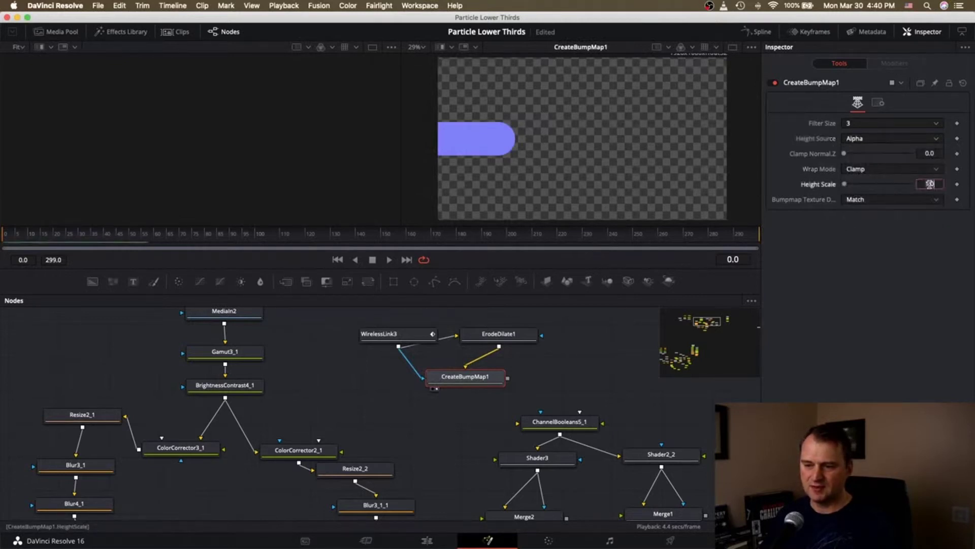
text(3)
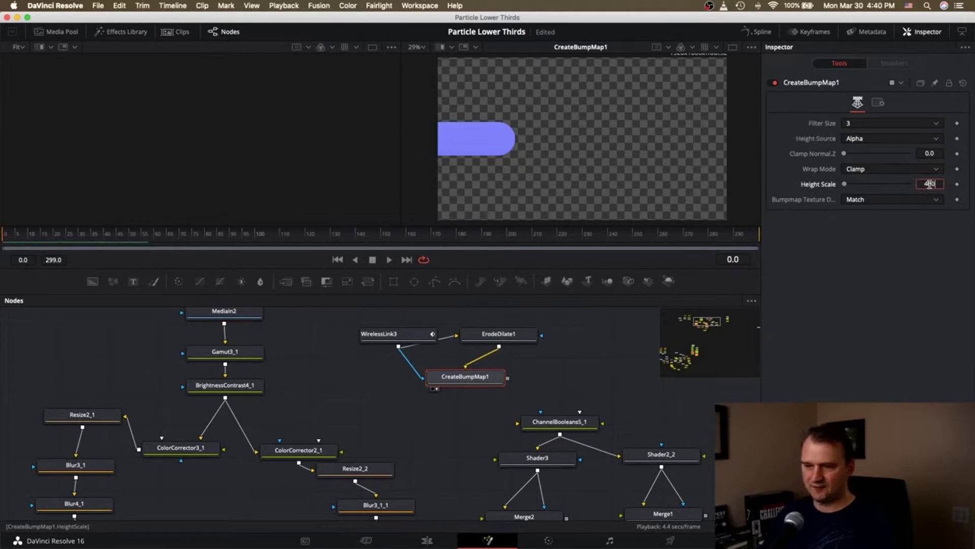
key(Tab)
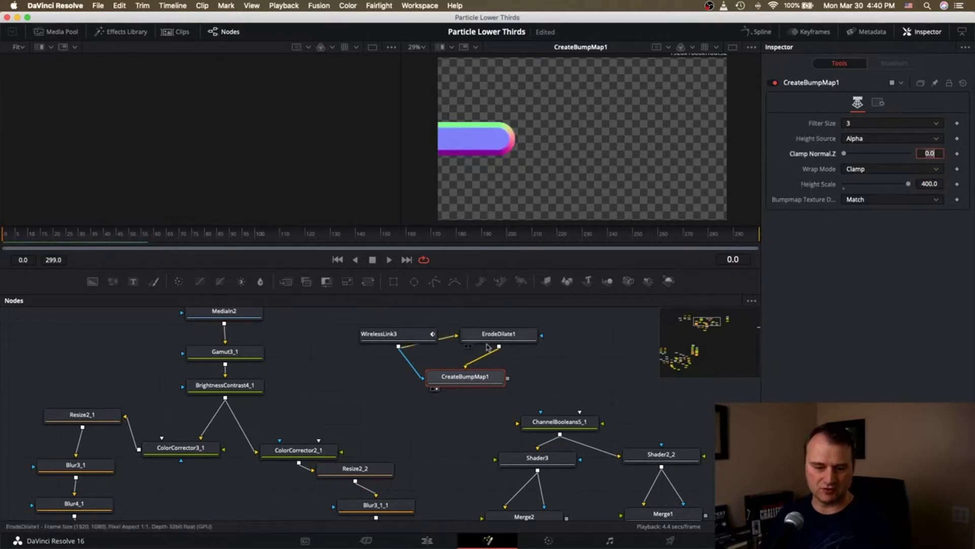
Connect CreateBumpMap1 to ChannelBooleans5_1, and preview Shader3 in the first viewer and Shader2_2 in the second
drag(484, 383, 448, 379)
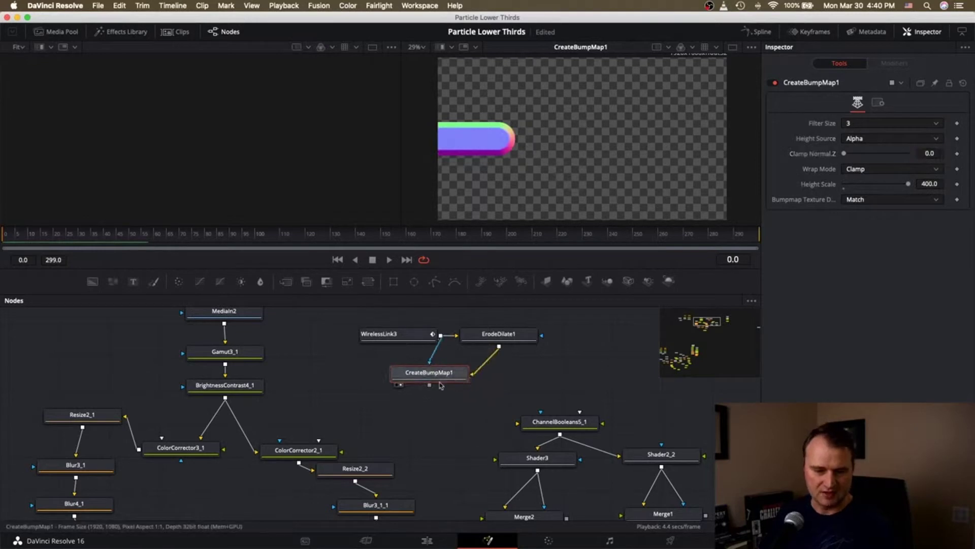
drag(514, 423, 521, 423)
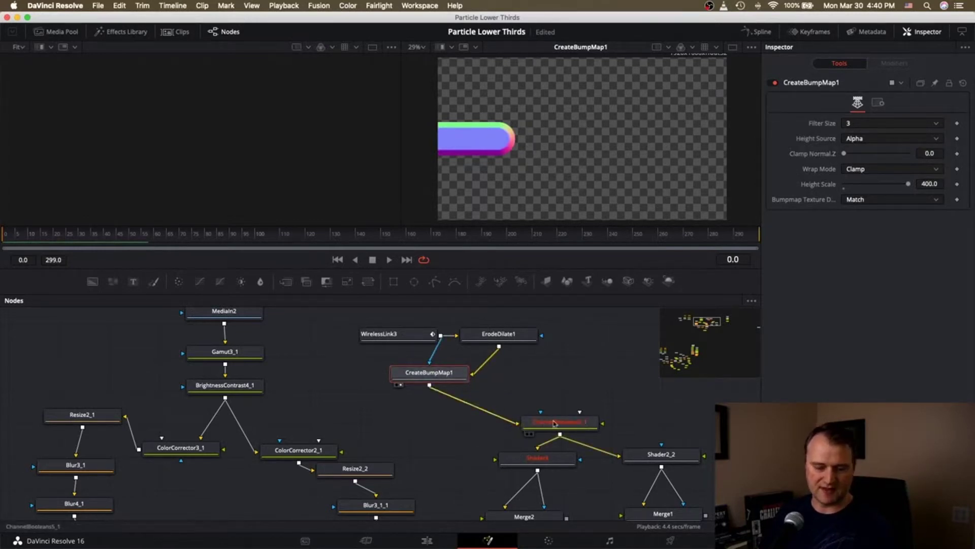
scroll(548, 433, down, 3)
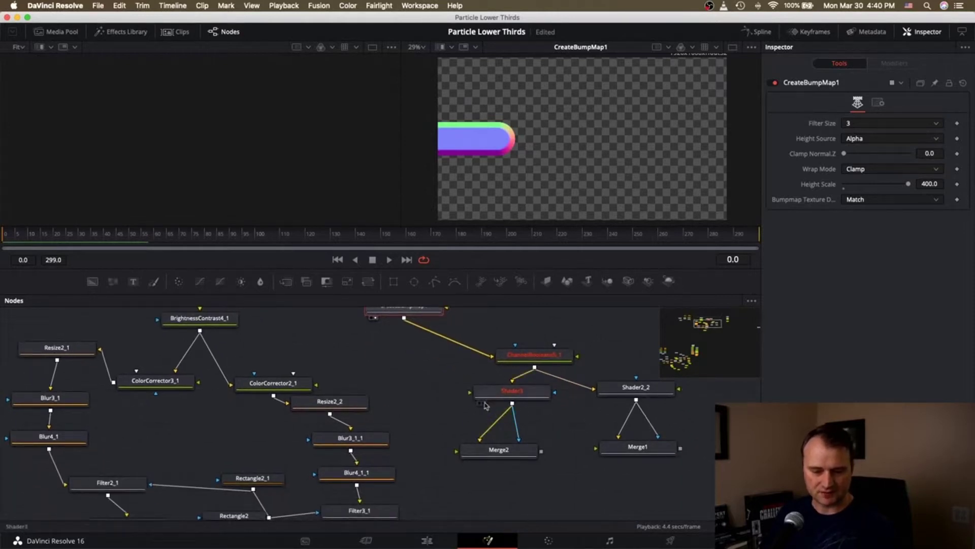
key(2)
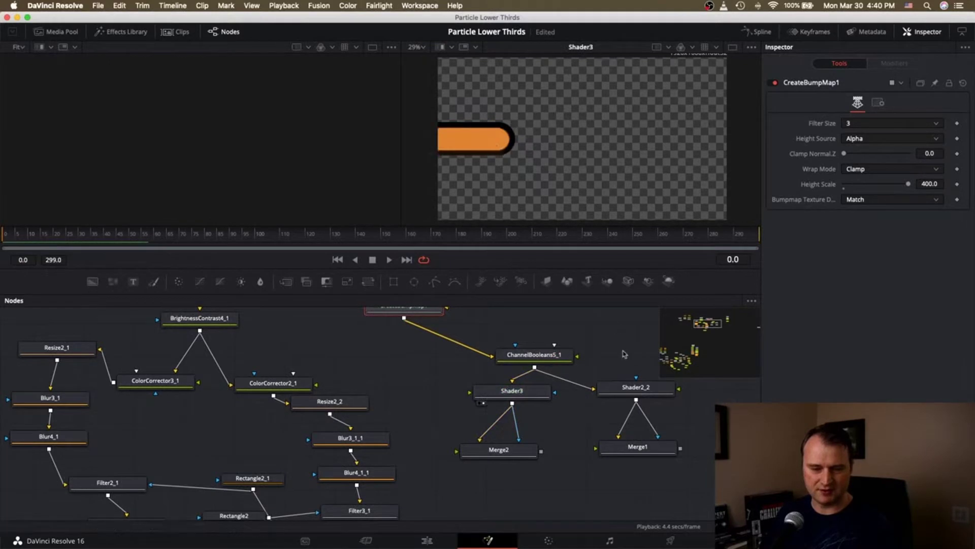
click(608, 400)
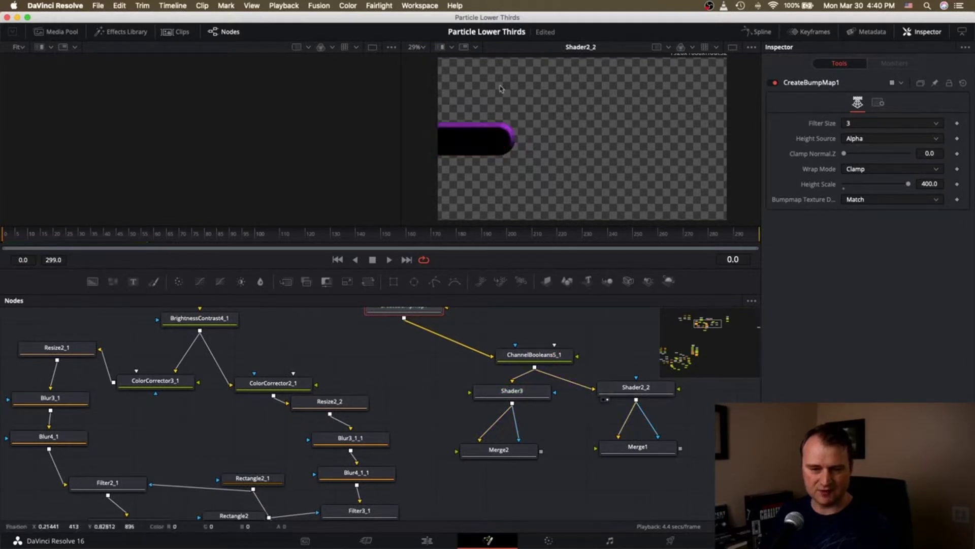
click(480, 403)
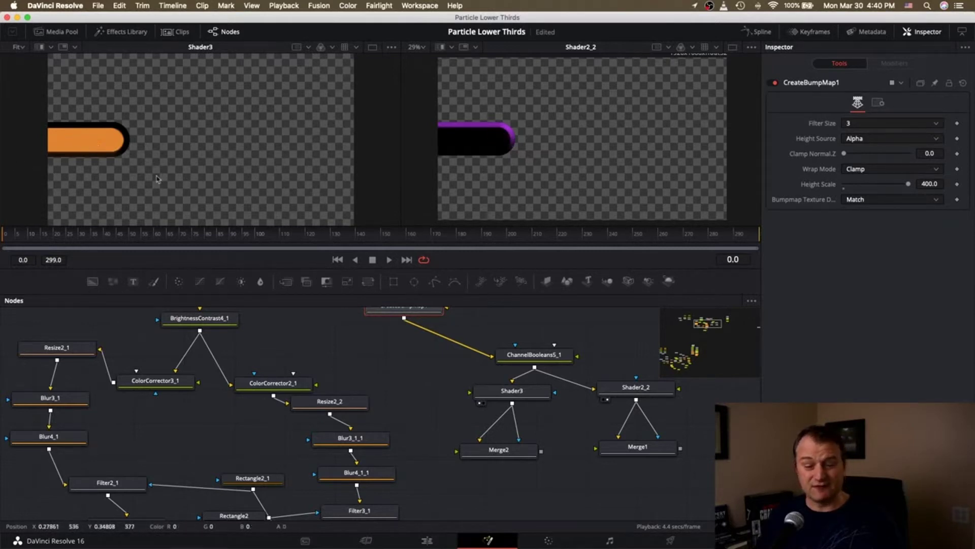
Add a Wireless Link below the TextBright_1 node and set its input to TextBright_1
scroll(710, 456, right, 5)
scroll(710, 456, right, 10)
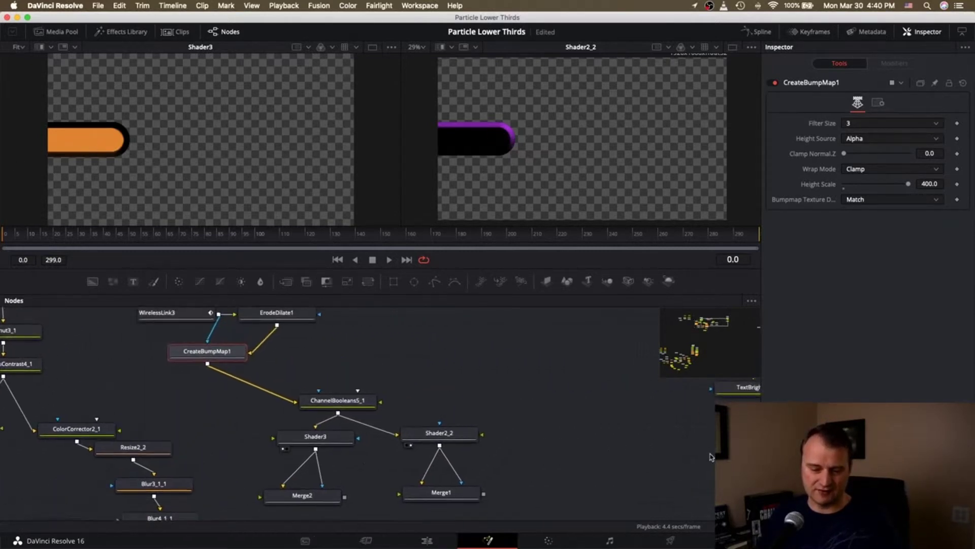
scroll(620, 429, right, 1)
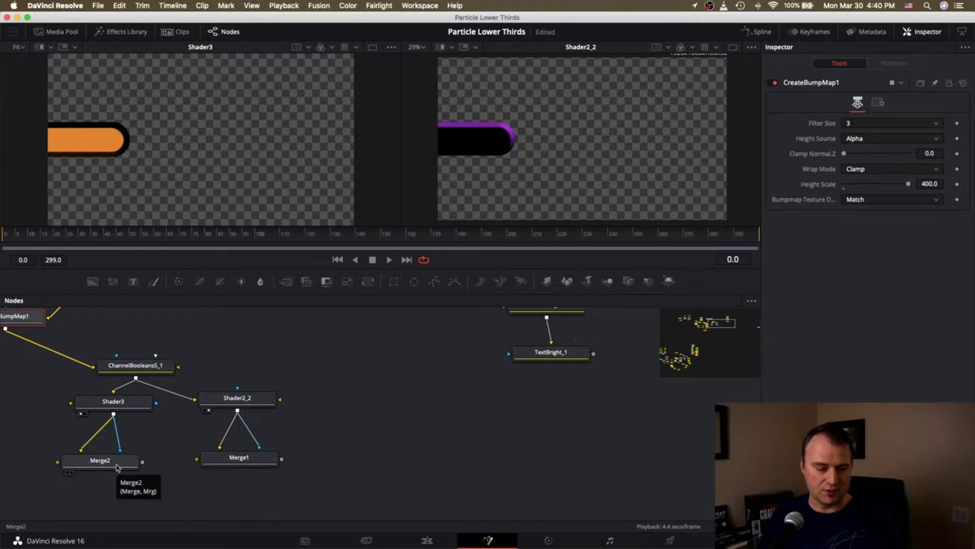
click(569, 354)
click(536, 401)
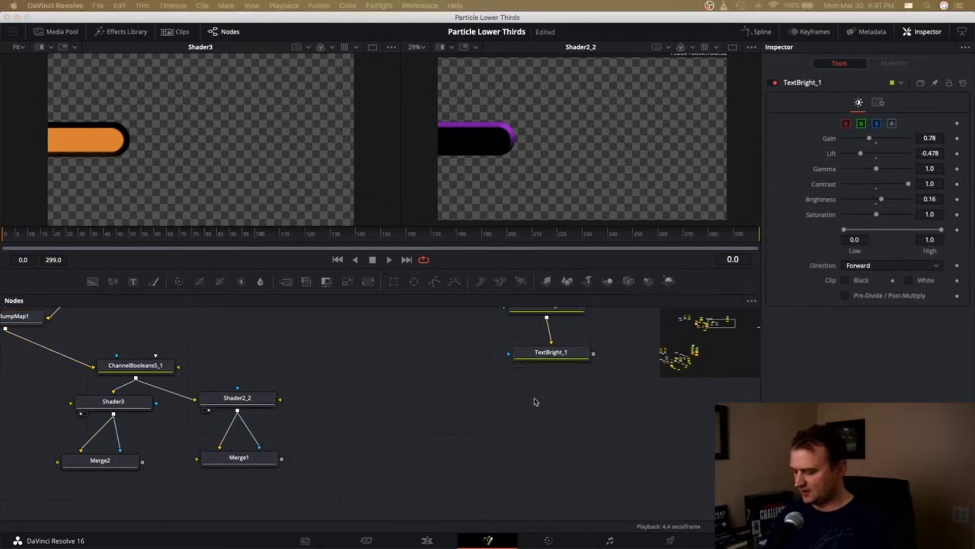
key(Return)
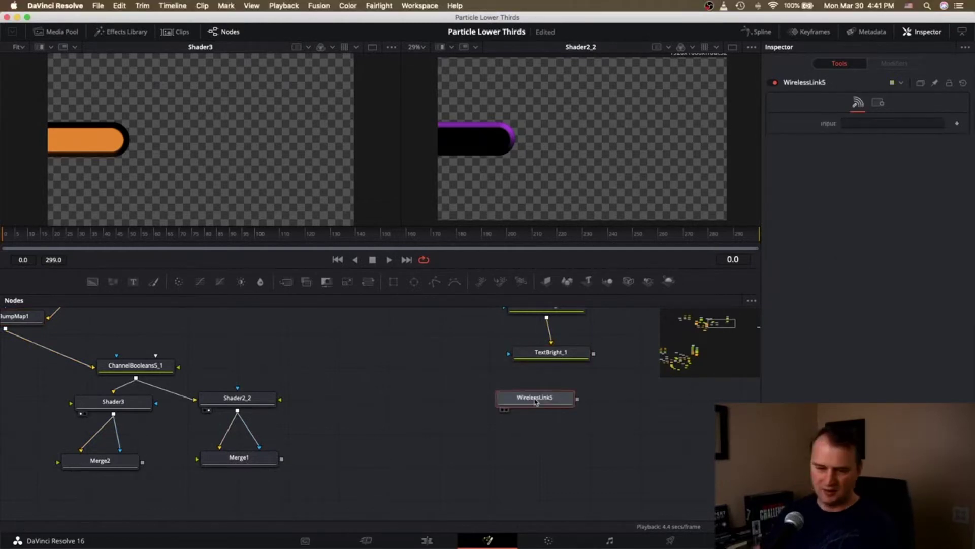
click(850, 124)
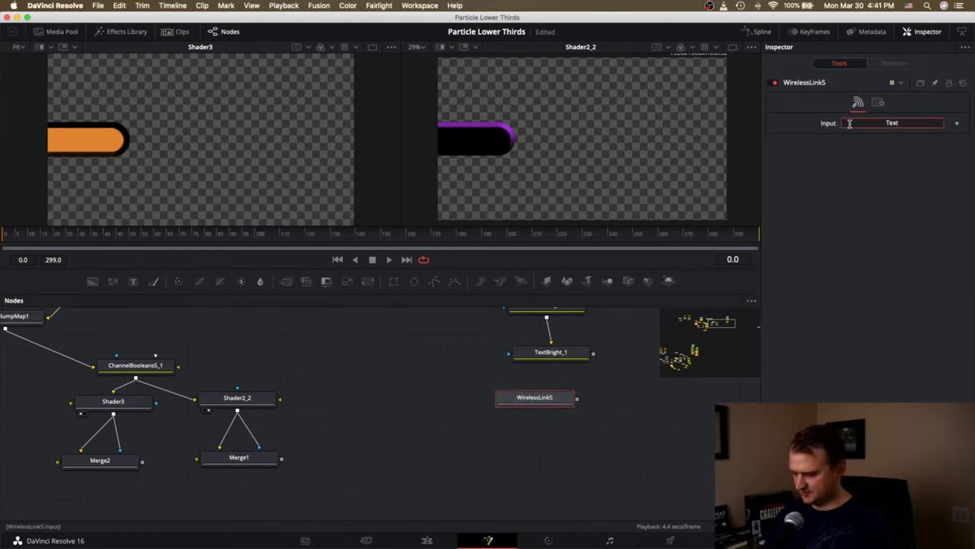
text(TextBright_1)
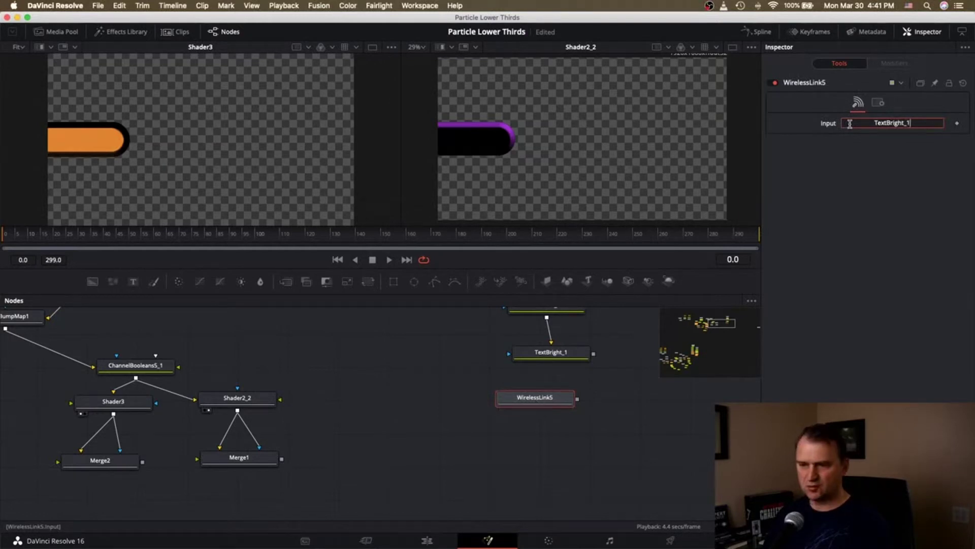
key(Return)
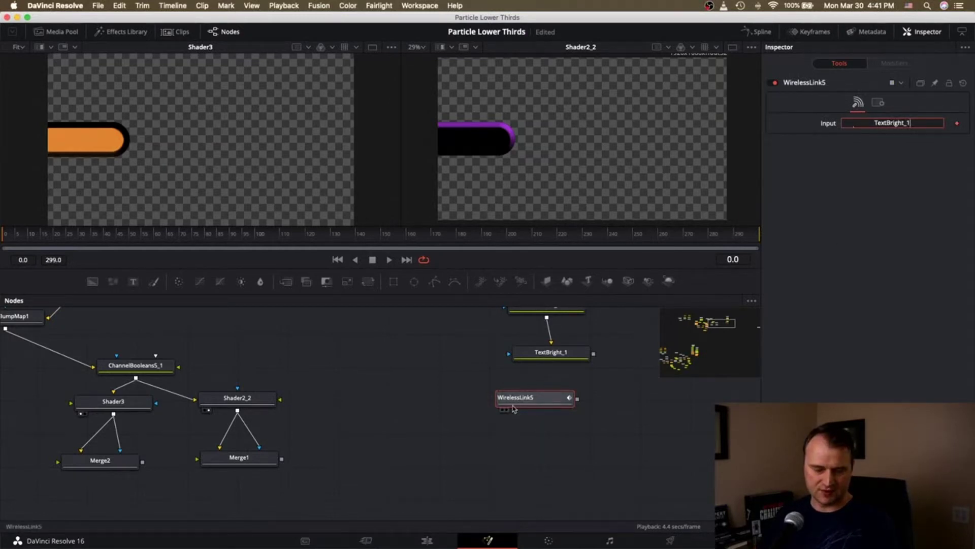
Compare WirelessLink5 in the first viewer with TextBright_1 in the second, with both full frames in view
click(503, 410)
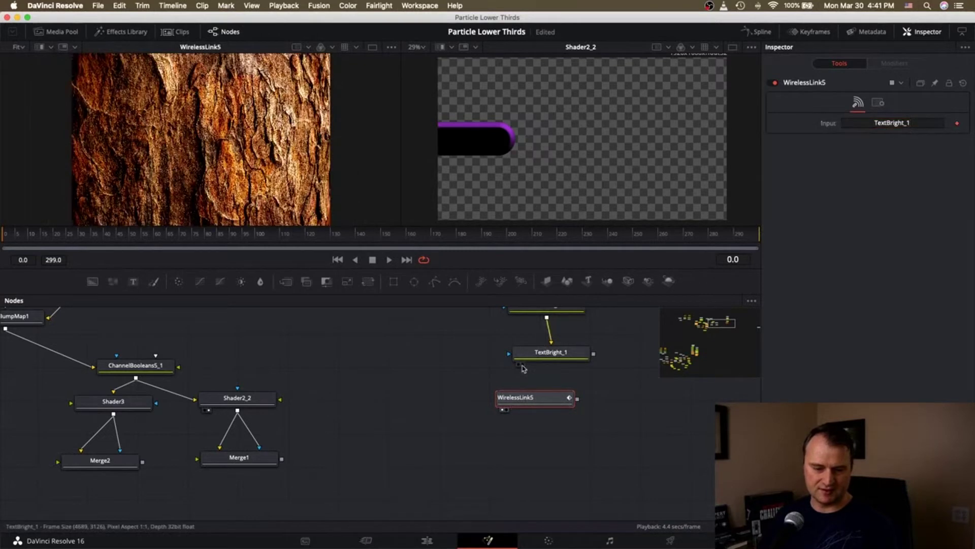
click(523, 364)
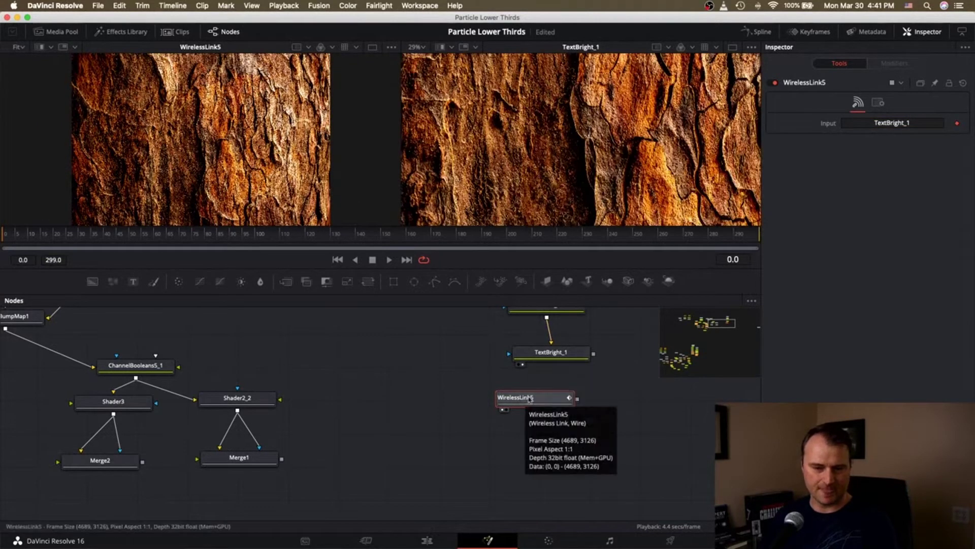
scroll(579, 197, down, 5)
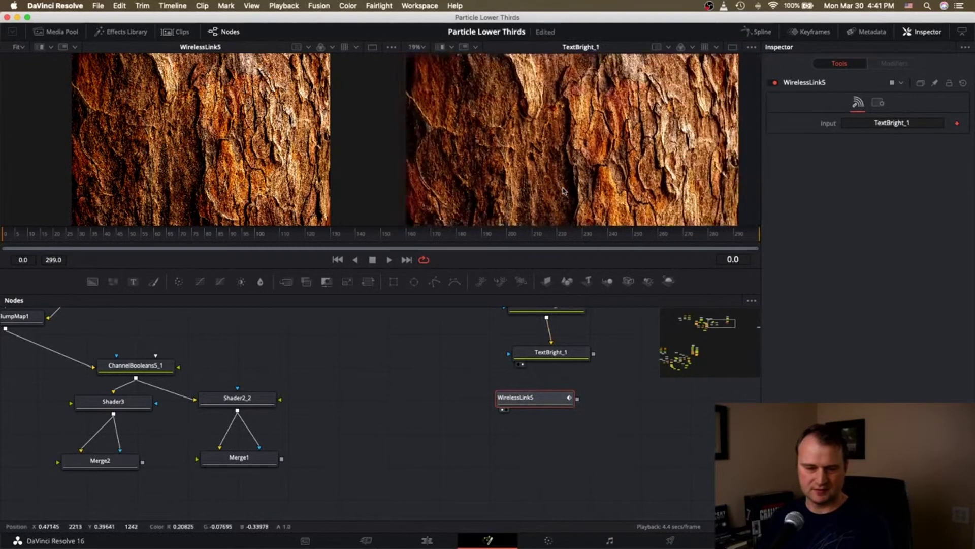
scroll(564, 190, down, 3)
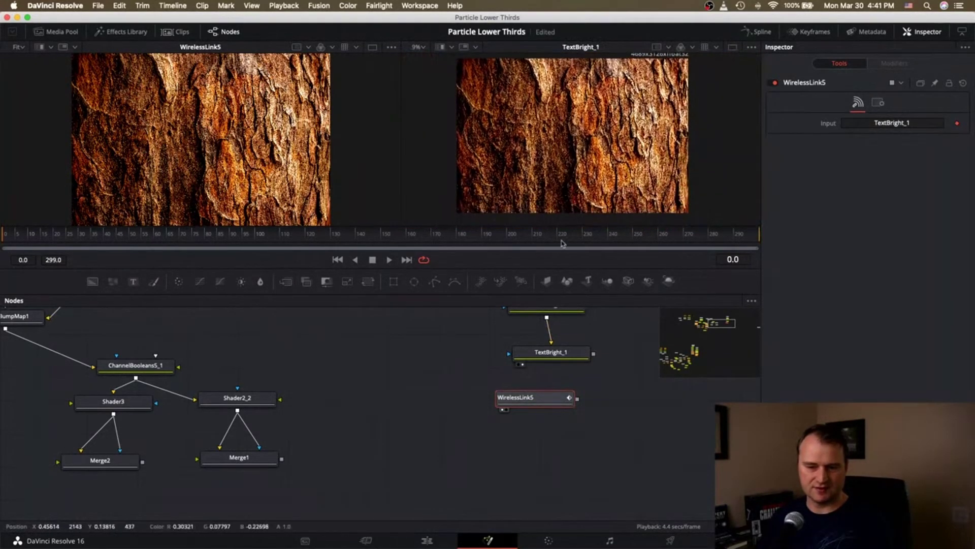
scroll(635, 97, up, 1)
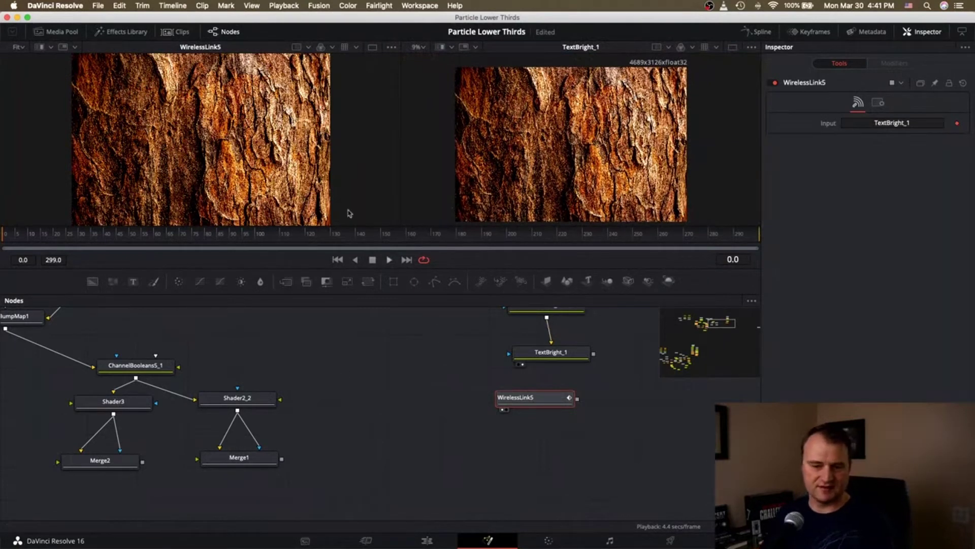
scroll(349, 213, down, 3)
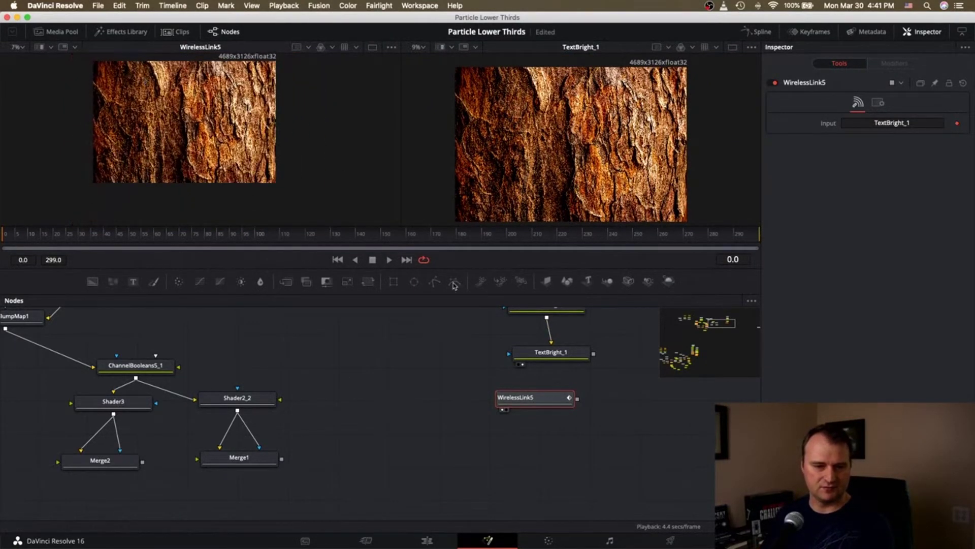
Connect WirelessLink5 to the foreground inputs of Merge1 and Merge2, and preview Merge2 in the first viewer and Merge1 in the second
drag(556, 399, 222, 461)
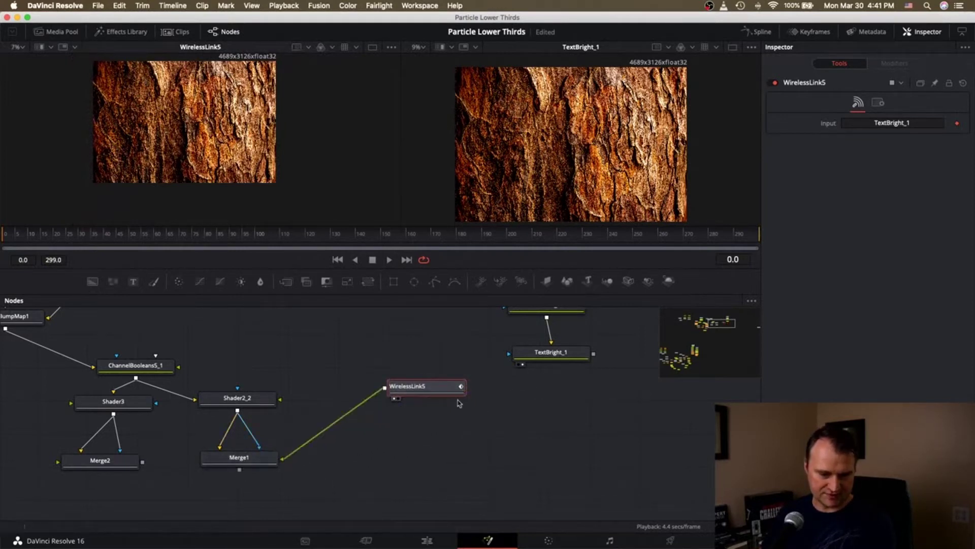
drag(430, 394, 143, 461)
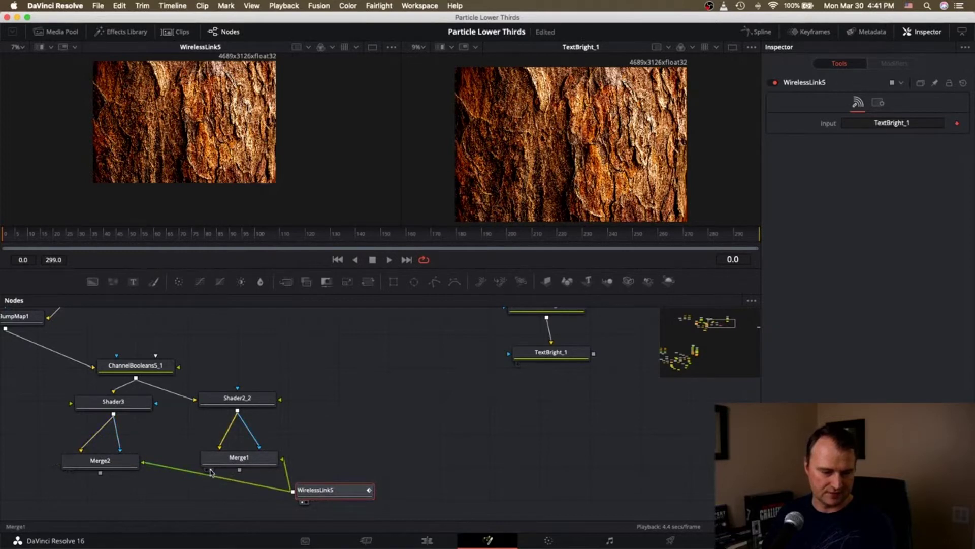
click(211, 470)
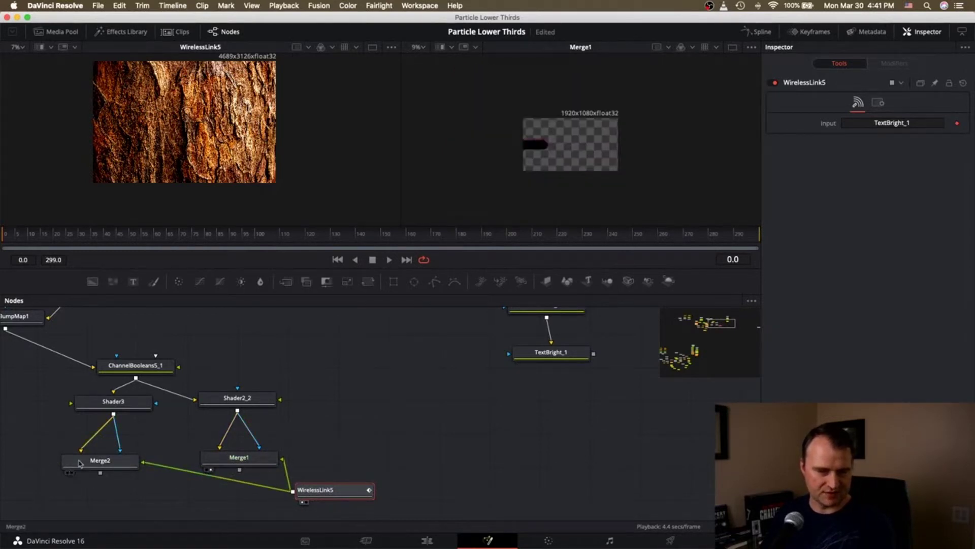
click(67, 472)
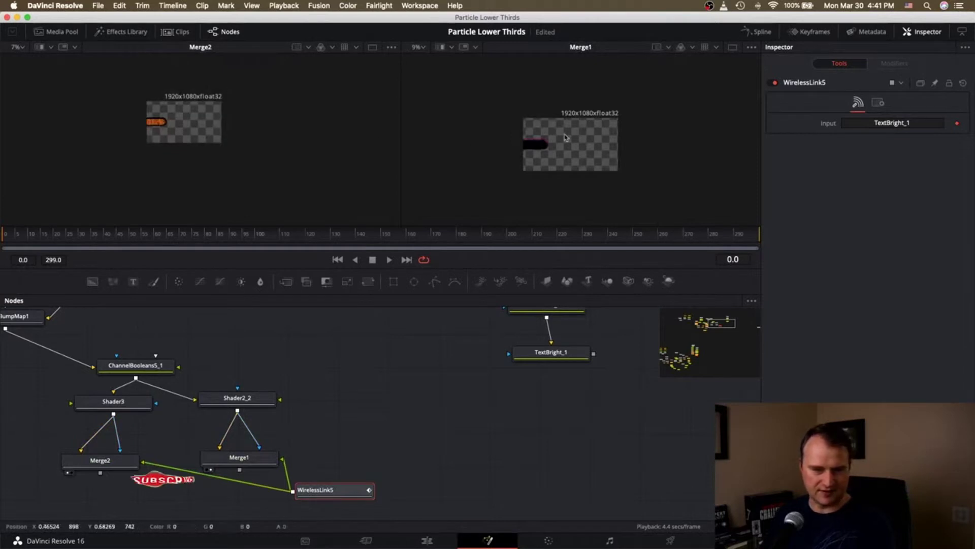
scroll(565, 137, up, 5)
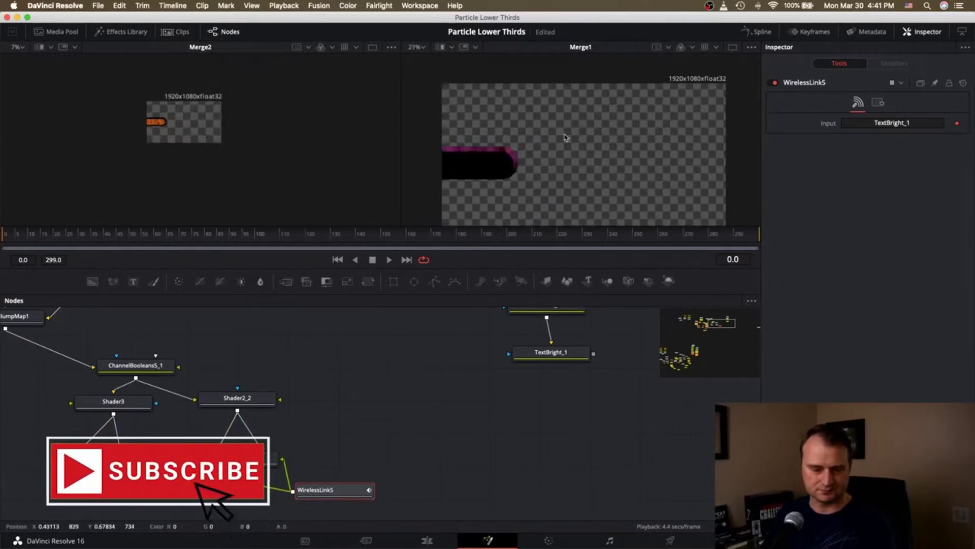
Inspect Merge1 up close, preview TextBright_1 in the second viewer, and enlarge Merge2 in the first viewer
scroll(565, 137, up, 3)
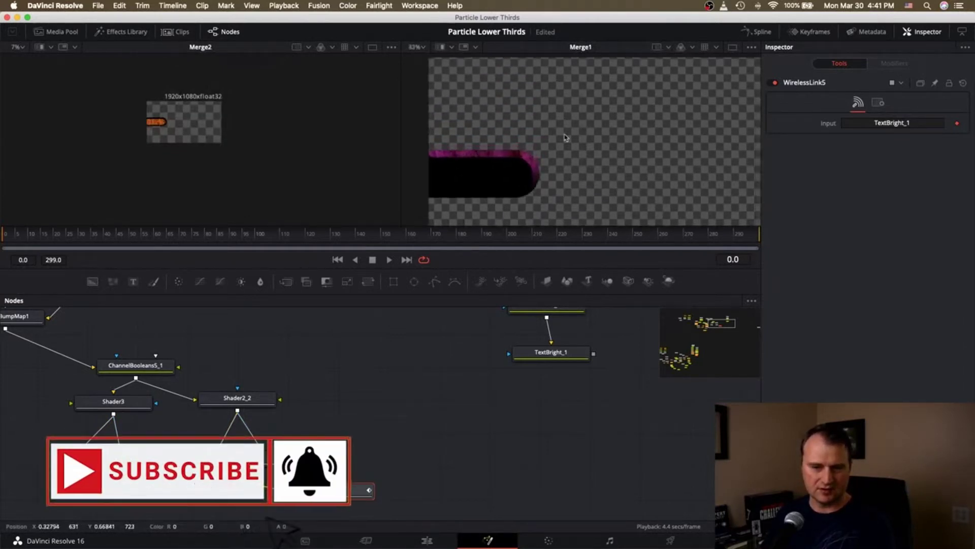
scroll(512, 196, up, 2)
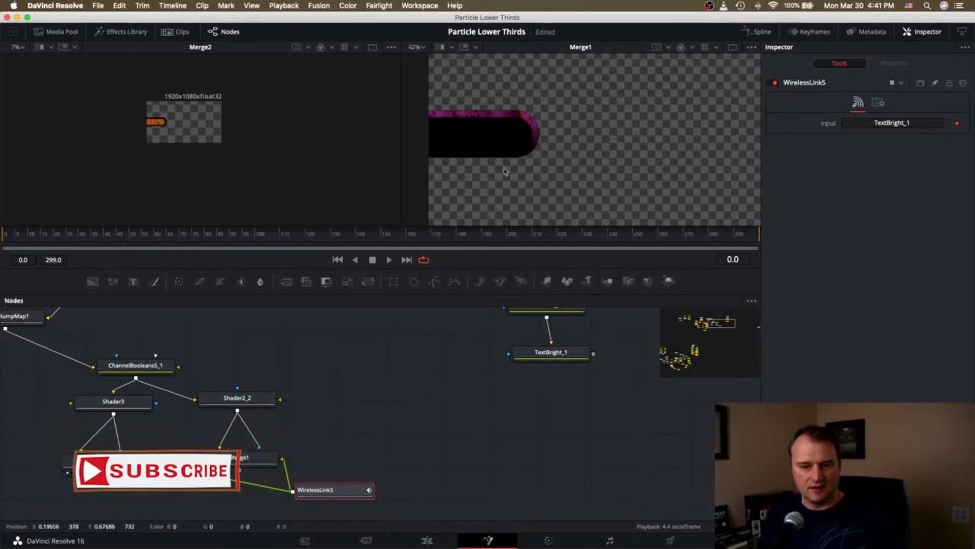
click(554, 353)
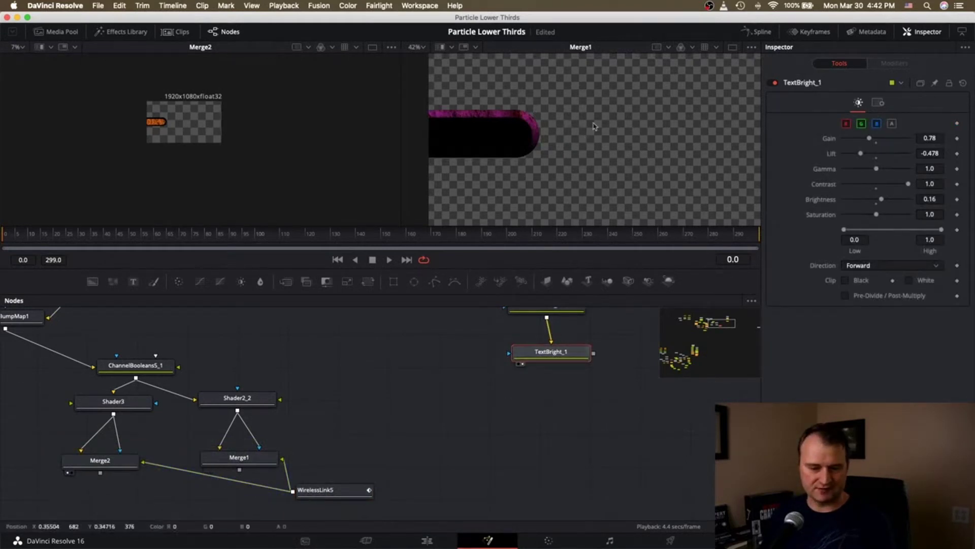
key(2)
scroll(587, 93, down, 3)
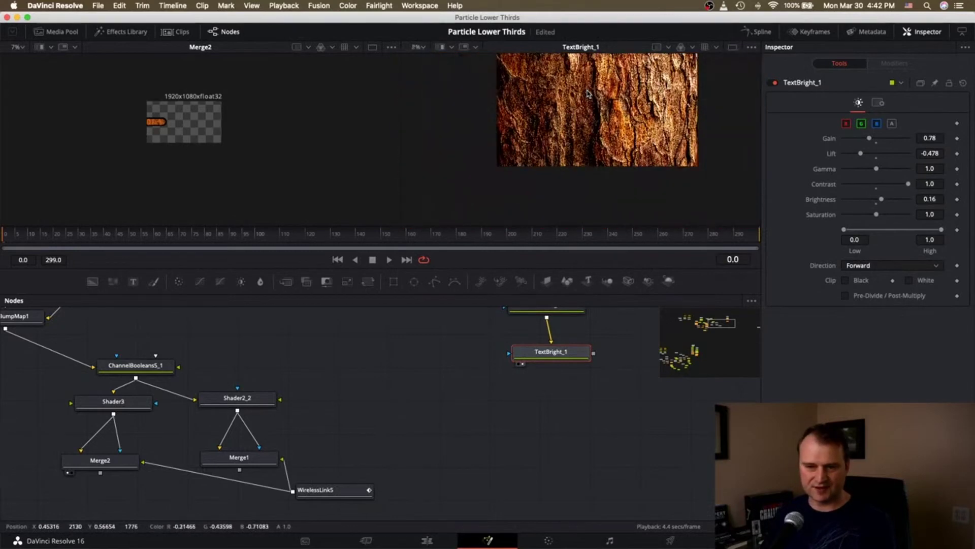
scroll(588, 93, up, 3)
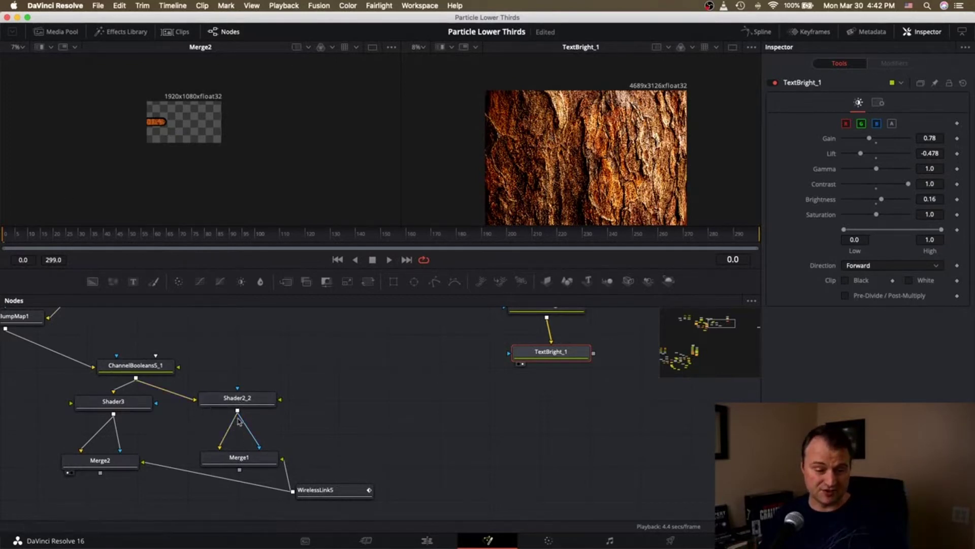
scroll(159, 125, up, 10)
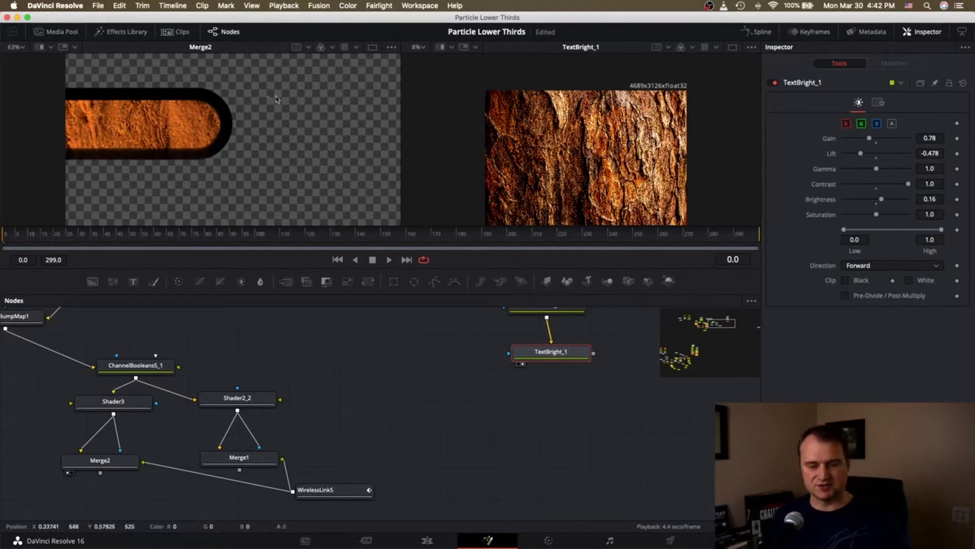
Move WirelessLink5 beside Merge1, in line with the two merge nodes
scroll(410, 386, down, 5)
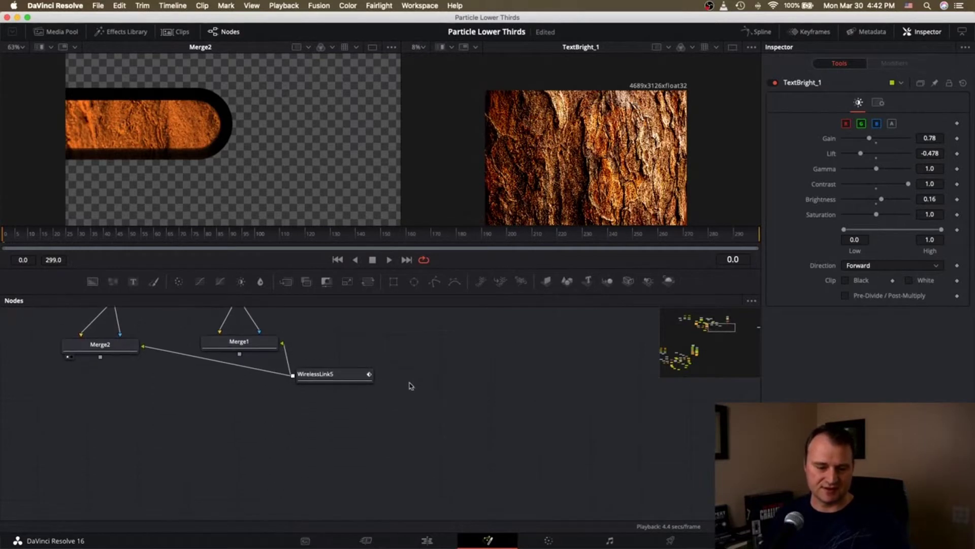
scroll(411, 386, left, 4)
scroll(411, 386, up, 5)
scroll(411, 386, right, 3)
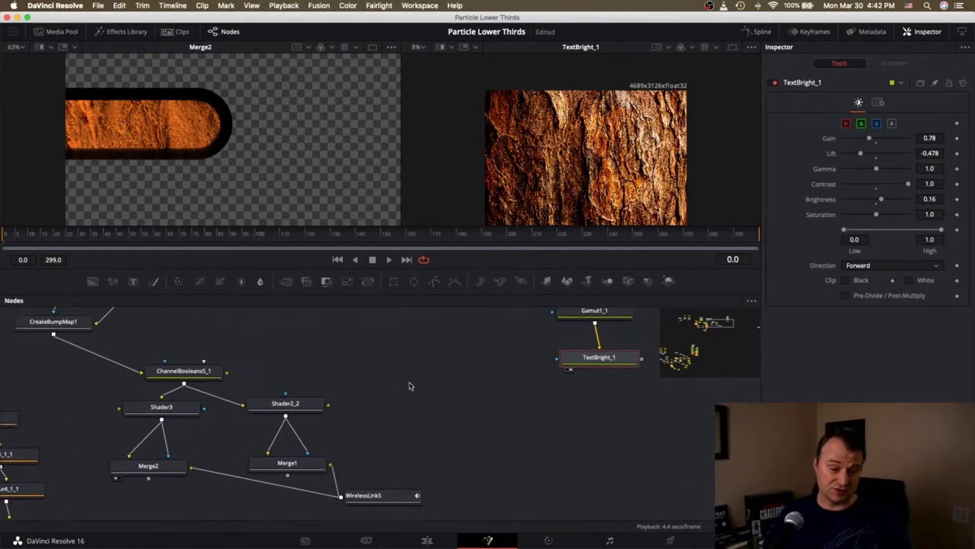
scroll(411, 386, up, 6)
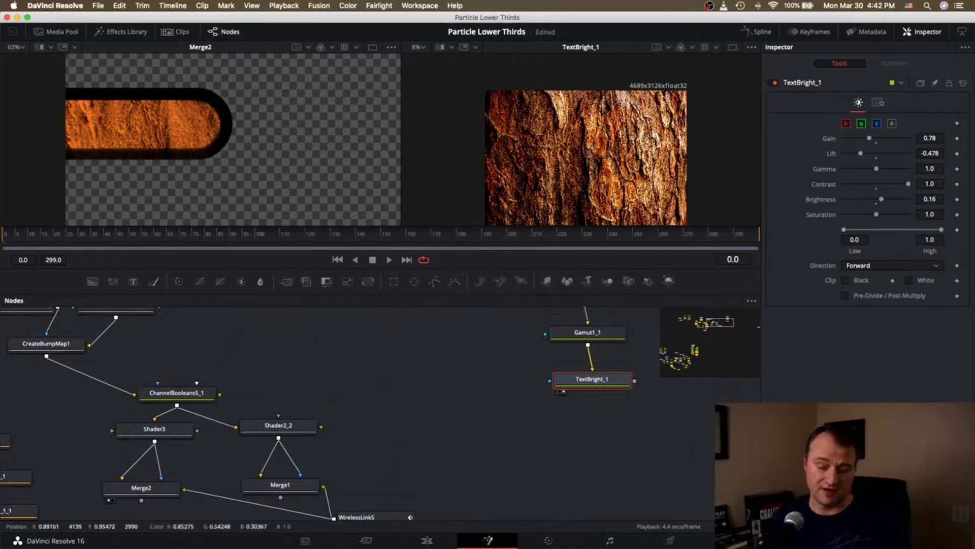
scroll(568, 183, down, 3)
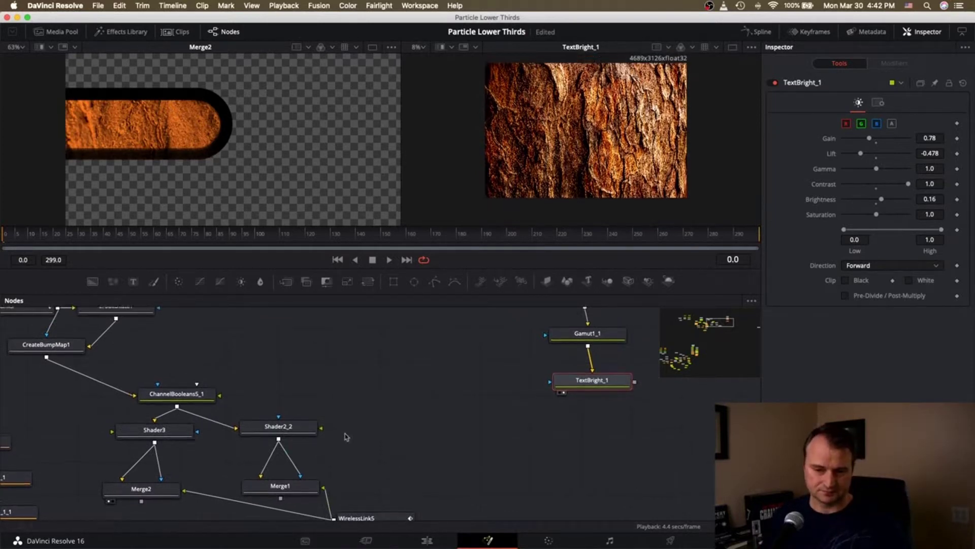
scroll(325, 465, down, 5)
scroll(325, 465, left, 4)
scroll(327, 465, right, 2)
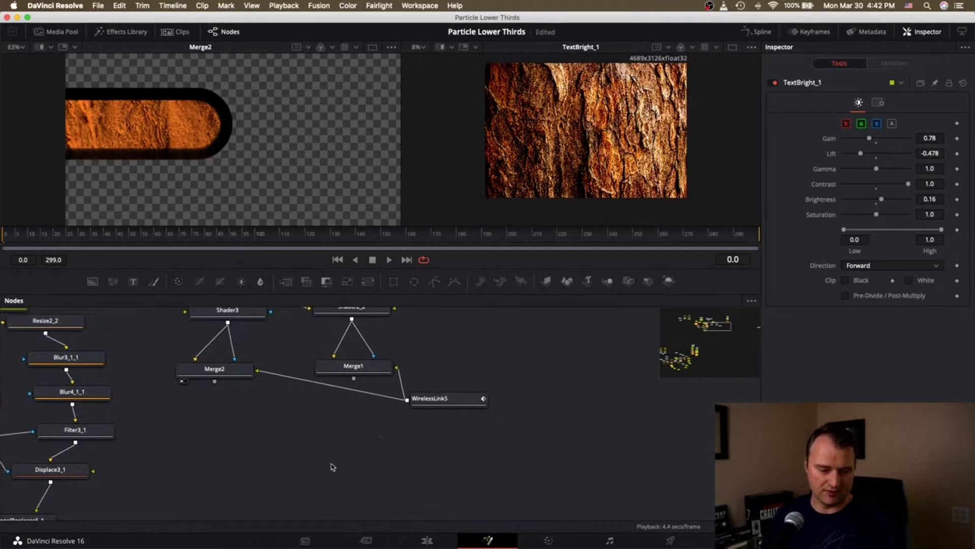
drag(445, 404, 484, 369)
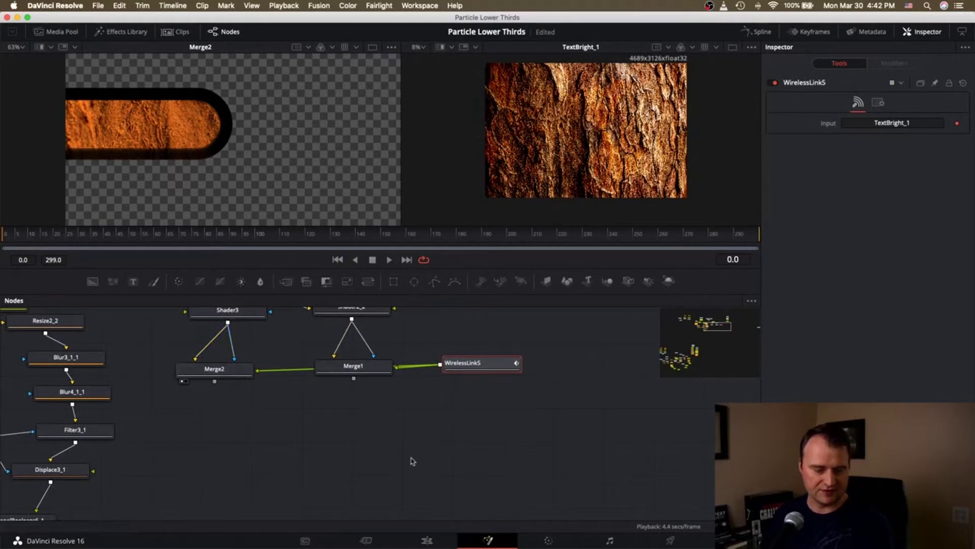
Add two Wireless Link nodes side by side below CreateBumpMap1, between ColorCorrector2_1 and ChannelBooleans5_1
scroll(197, 490, left, 5)
scroll(197, 491, up, 5)
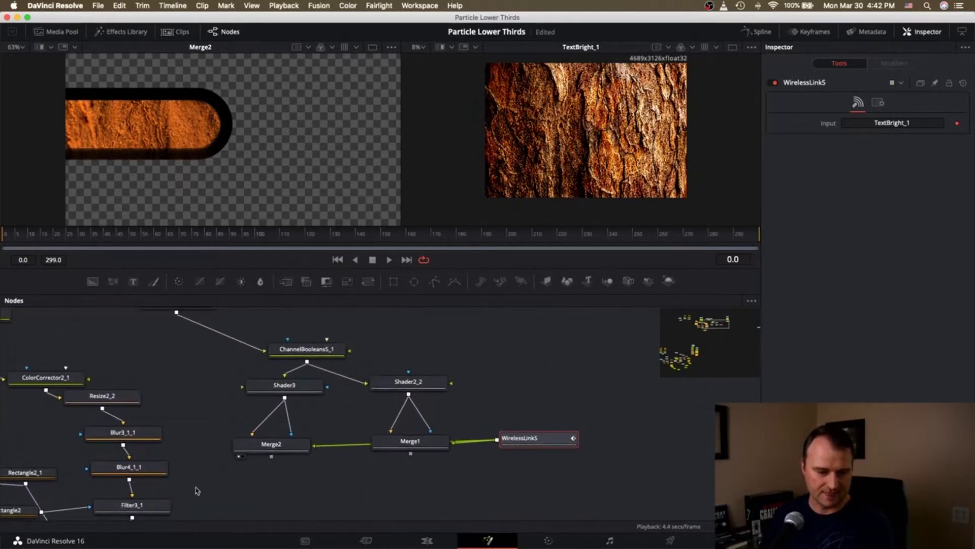
scroll(221, 404, up, 5)
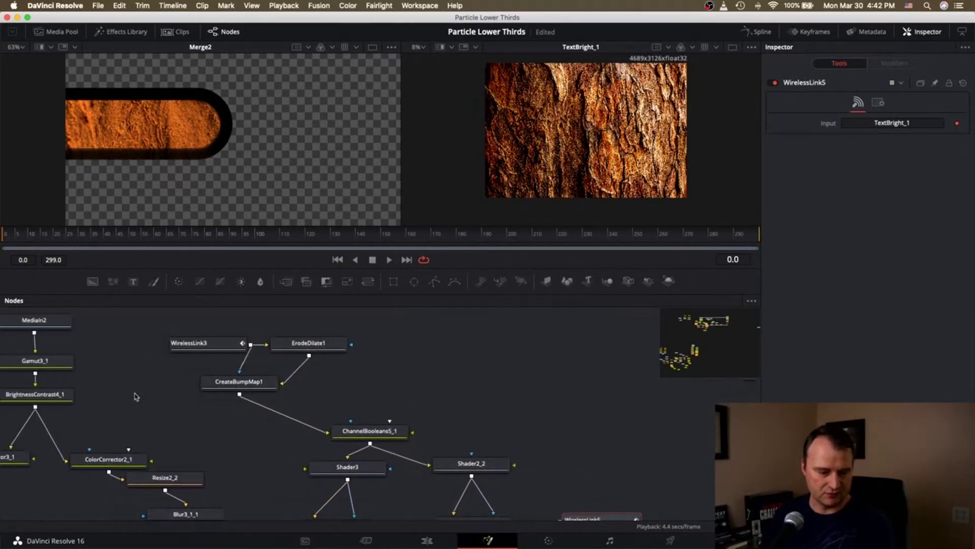
scroll(136, 396, left, 8)
scroll(136, 396, left, 5)
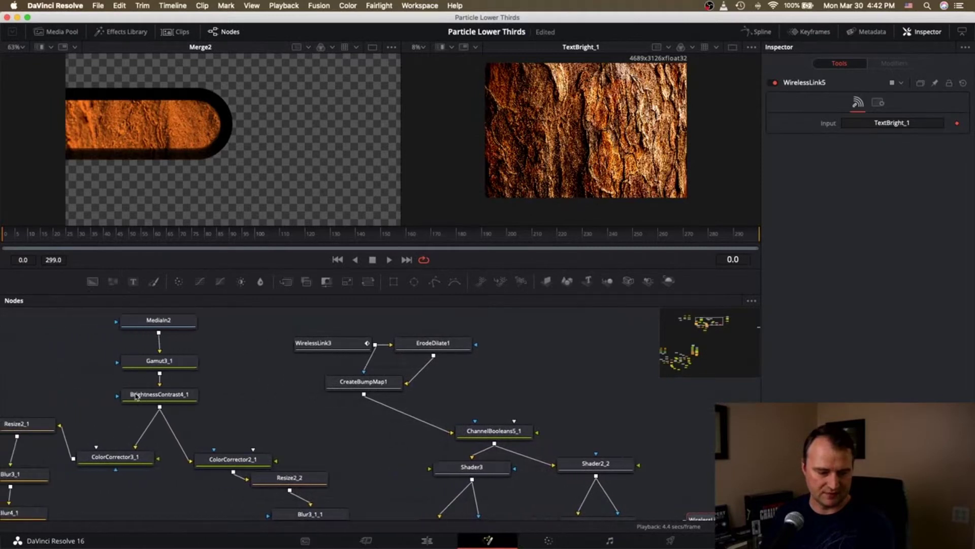
scroll(136, 396, left, 5)
scroll(136, 396, down, 5)
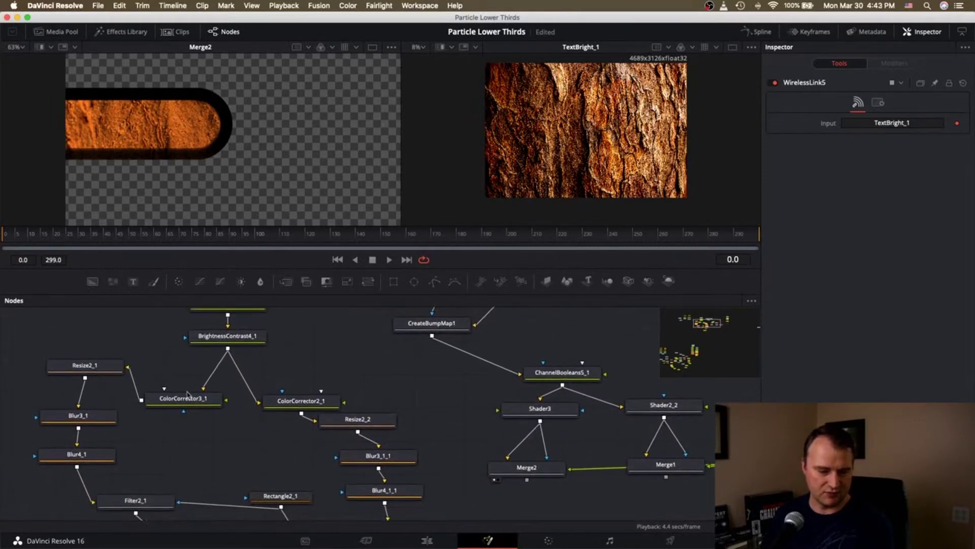
scroll(175, 500, down, 5)
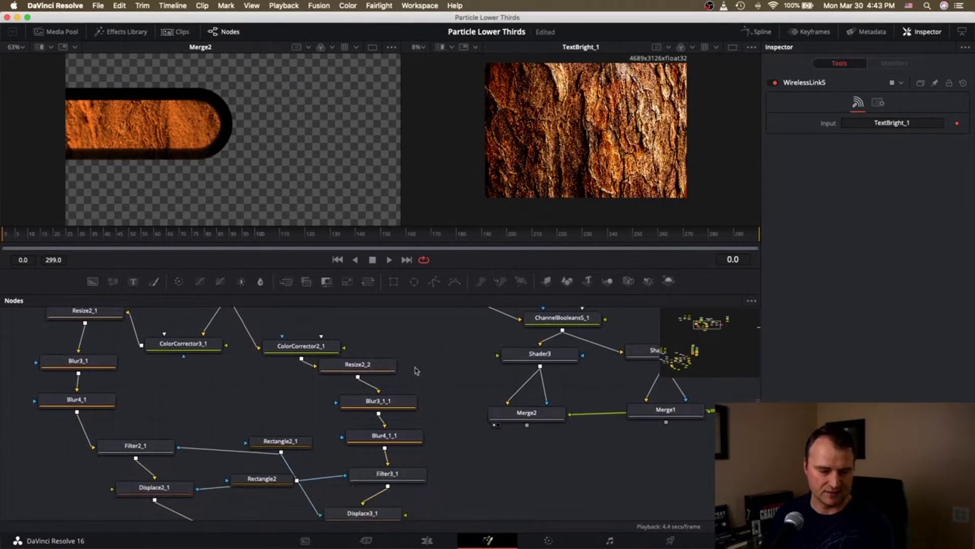
scroll(415, 371, up, 3)
scroll(415, 371, up, 2)
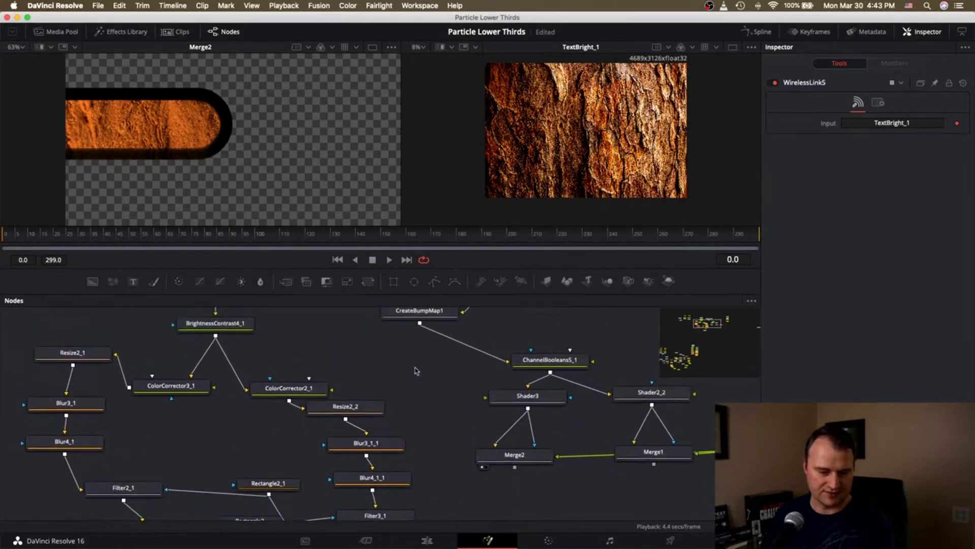
scroll(401, 355, down, 1)
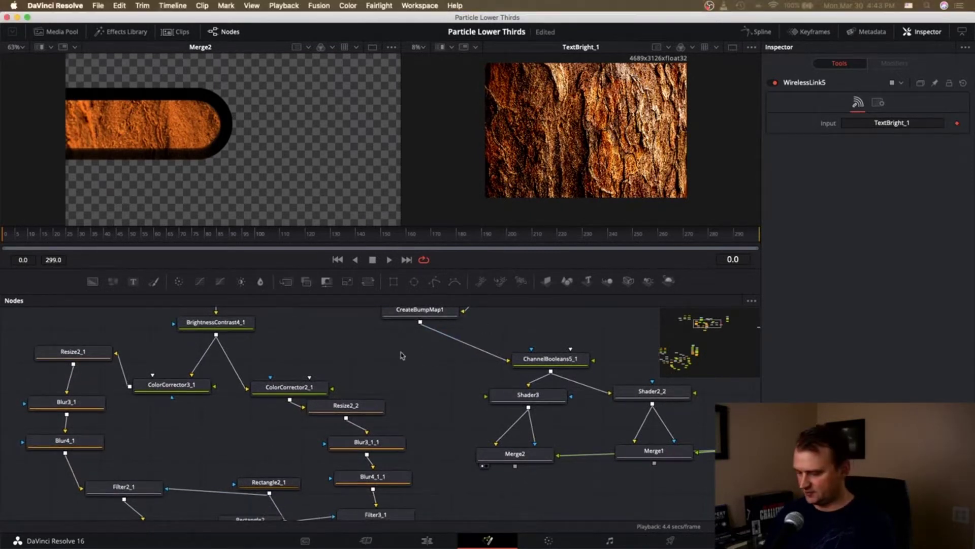
key(super+v)
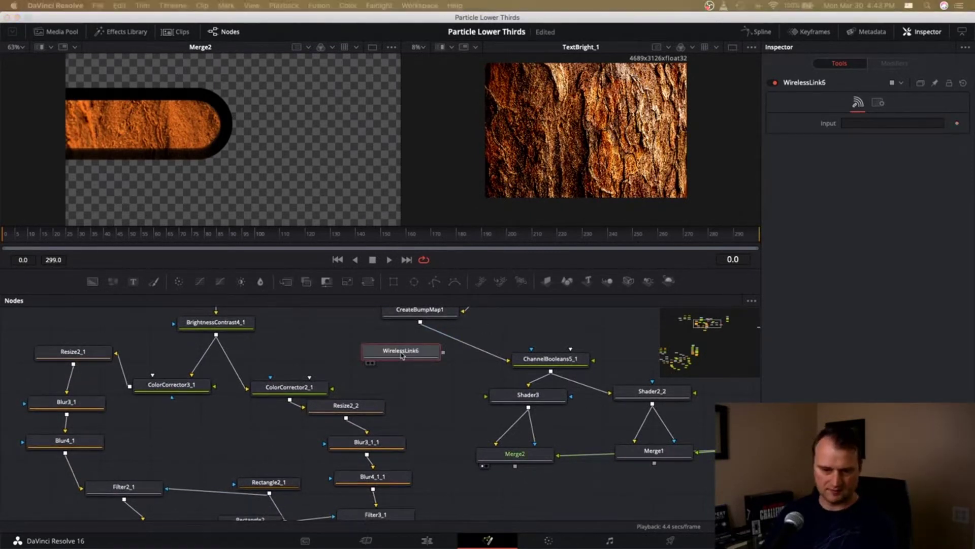
key(super+v)
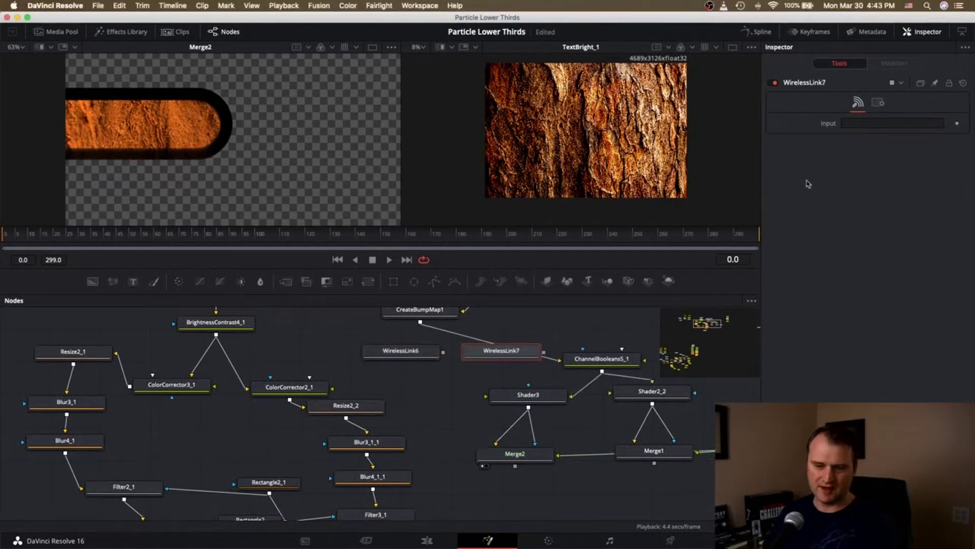
Try CreateBmpMap1 as WirelessLink7's input, and preview WirelessLink7 in the second viewer with CreateBumpMap1 in the first
click(862, 127)
text(CreateBumpMap1)
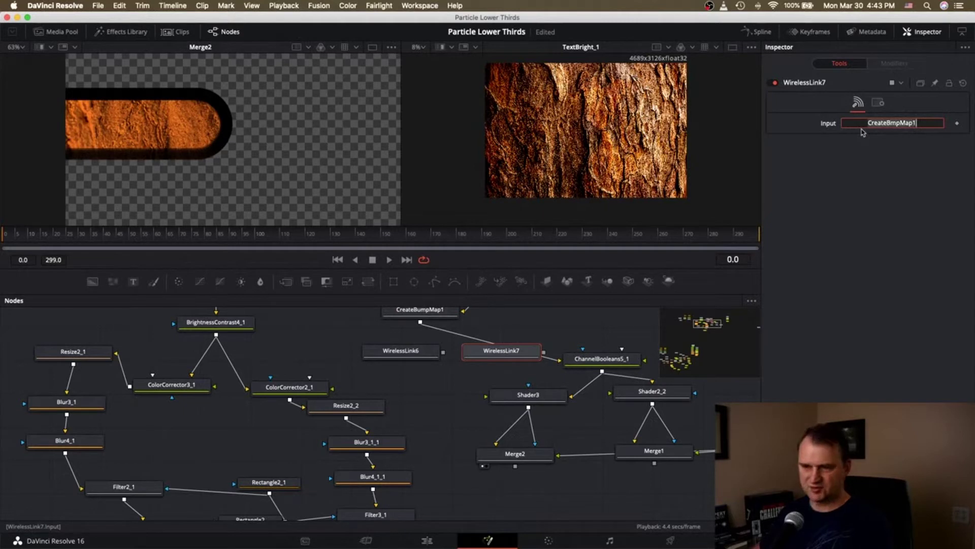
click(473, 363)
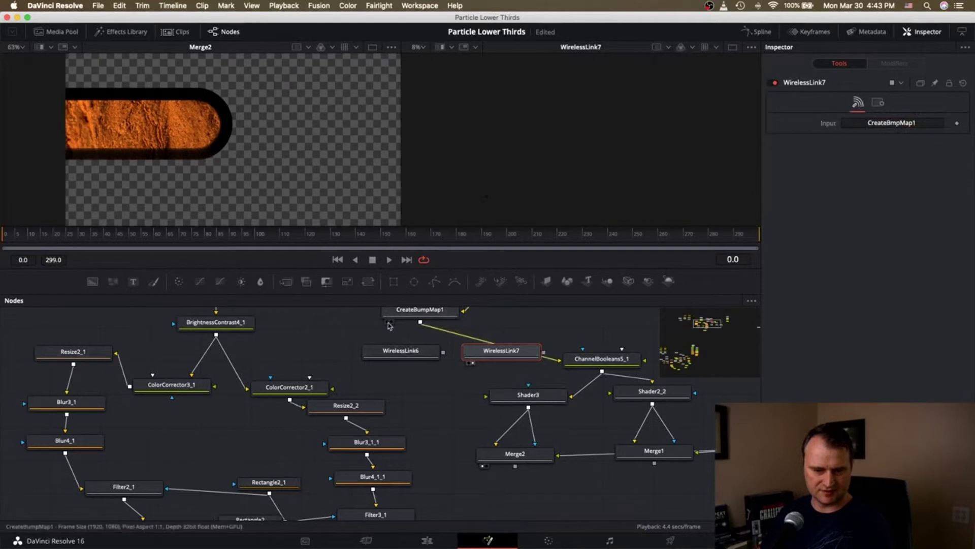
click(388, 322)
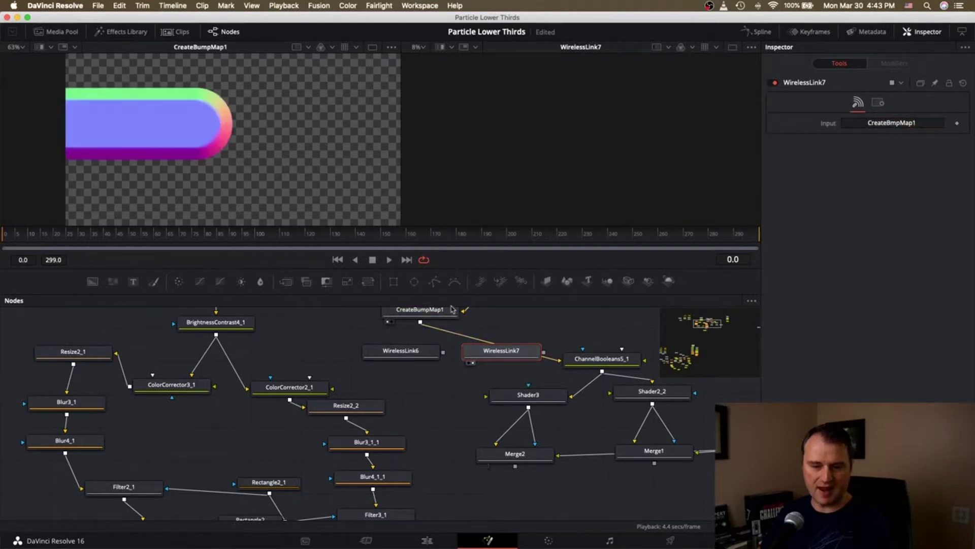
Correct WirelessLink7's input to CreateBumpMap1, copy that name, and fit the node's preview to the second viewer
scroll(491, 358, up, 2)
click(437, 333)
click(492, 377)
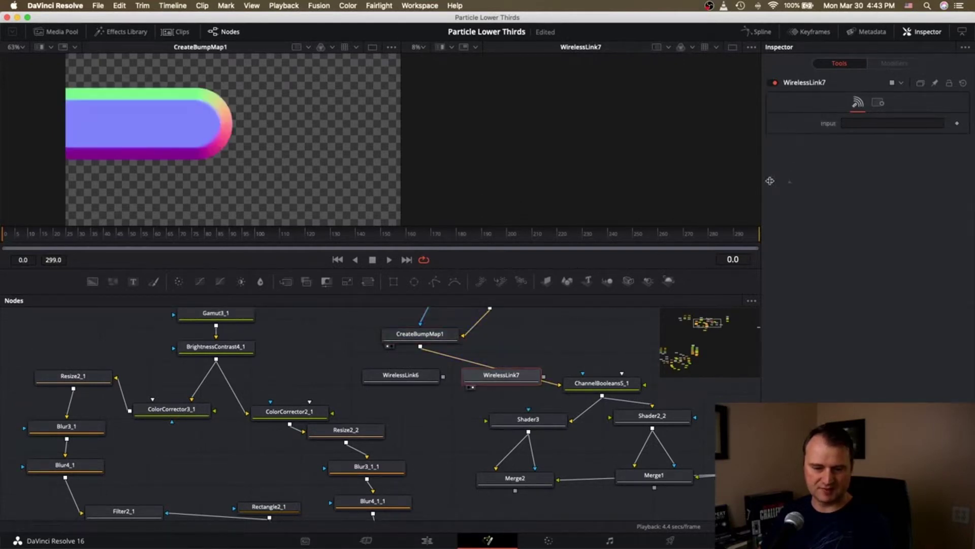
click(869, 121)
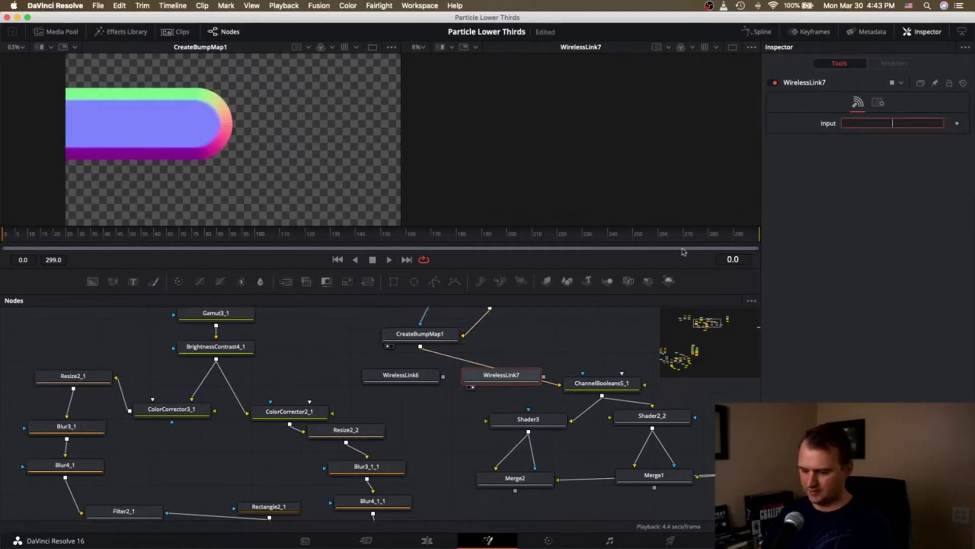
text(CreateBmpMap1)
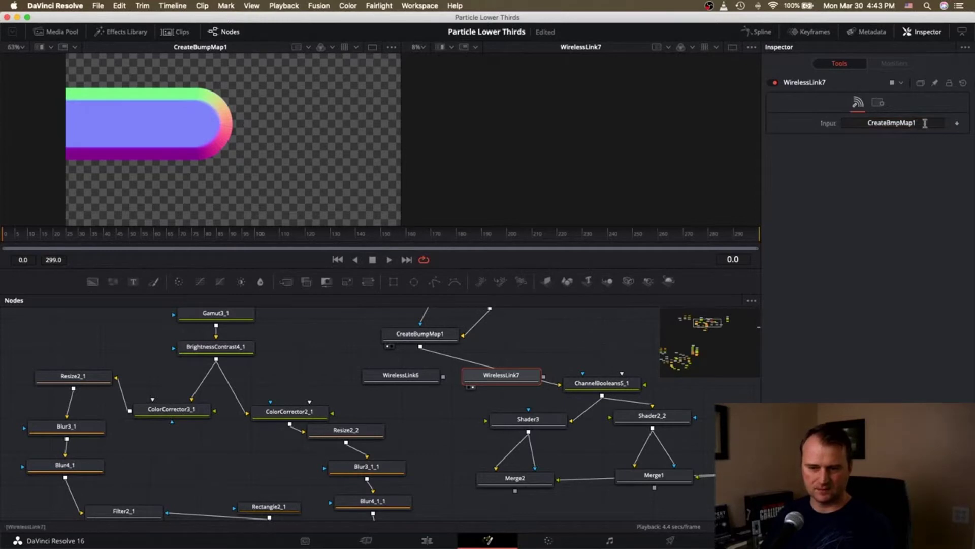
text(u)
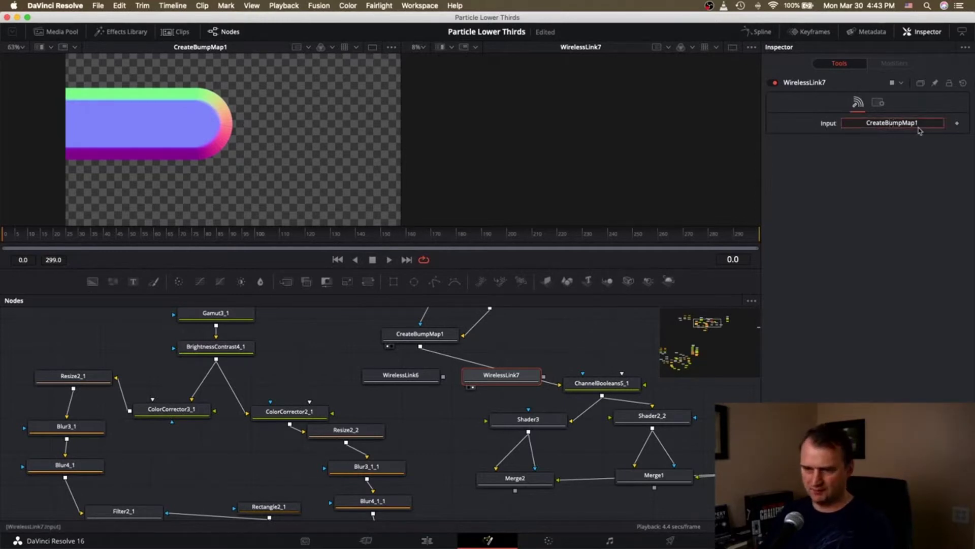
key(super+a)
key(super+c)
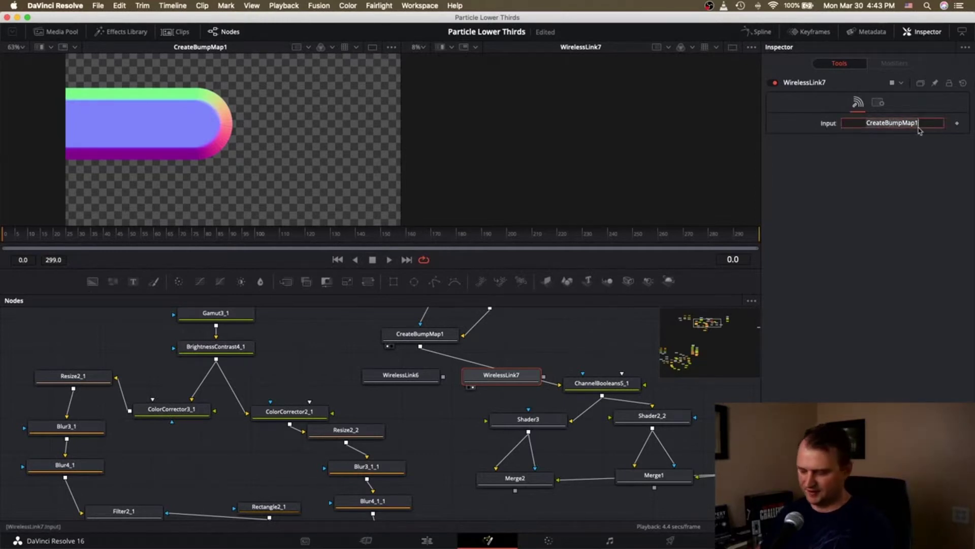
key(Return)
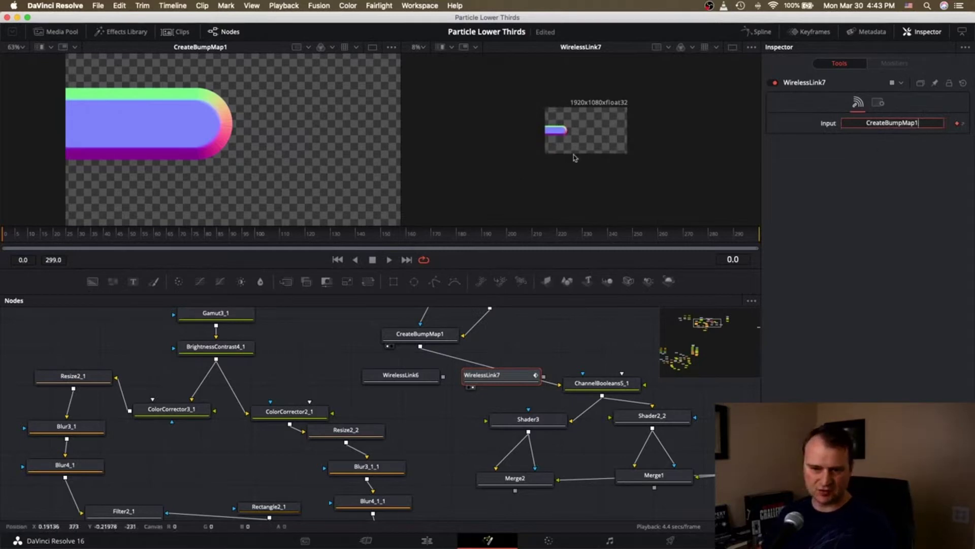
key(ctrl+f)
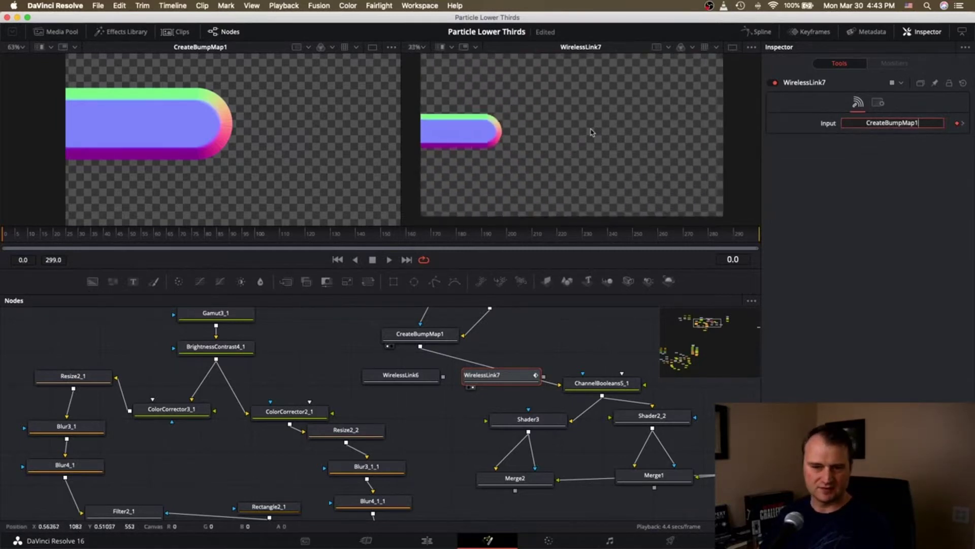
Set WirelessLink6's input to the copied name CreateBumpMap1
click(397, 378)
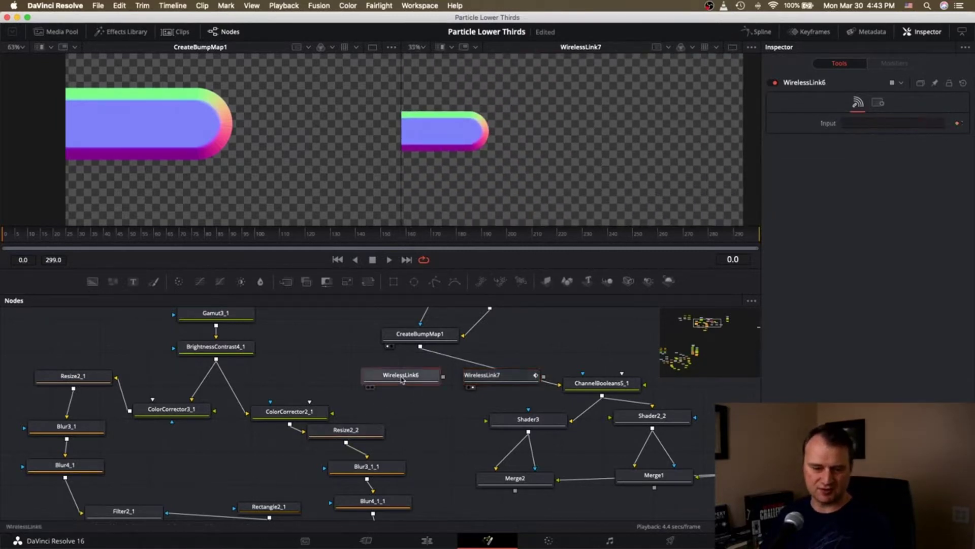
click(859, 123)
key(super+v)
key(Return)
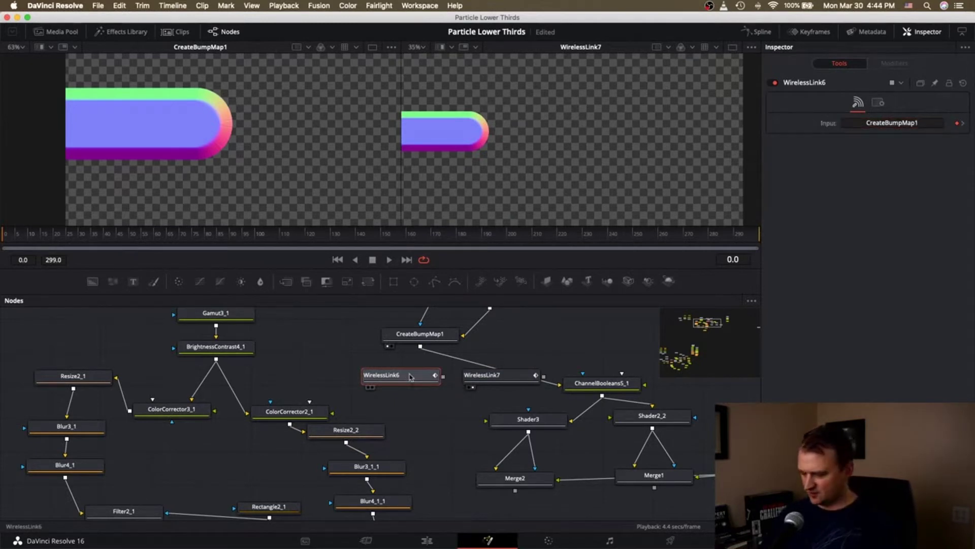
Rename WirelessLink6 to WireLess_CreatBump and WirelessLink7 to Wireless_CreateBump1
shift+click(510, 381)
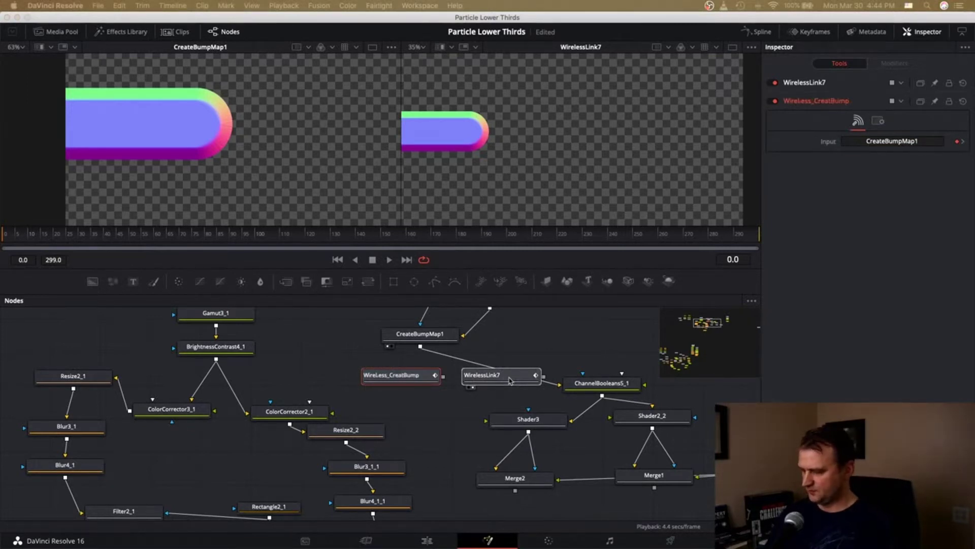
key(Return)
scroll(444, 429, down, 3)
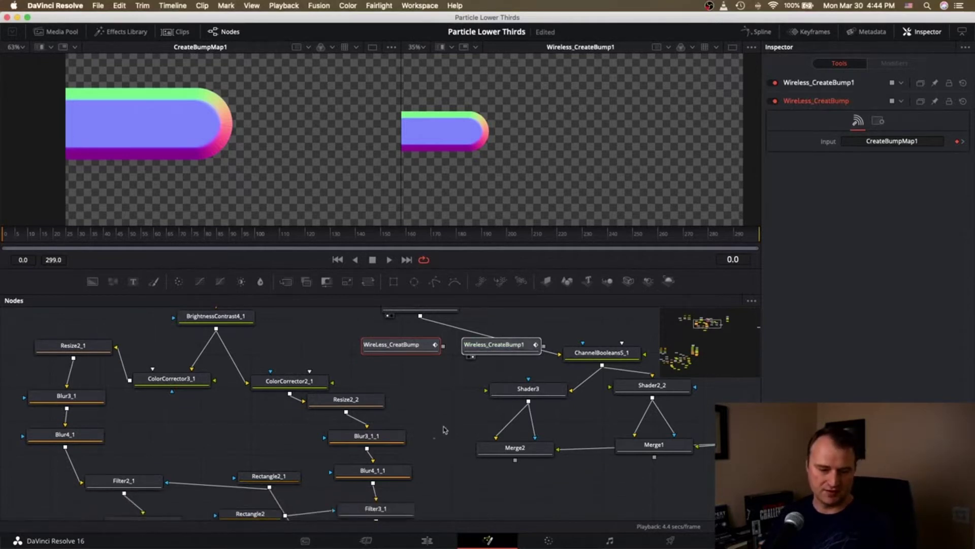
Move both bump links to the displace nodes, connecting Wireless_CreateBump1 into Displace3_1 and WireLess_CreatBump into Displace2_1
drag(504, 351, 114, 469)
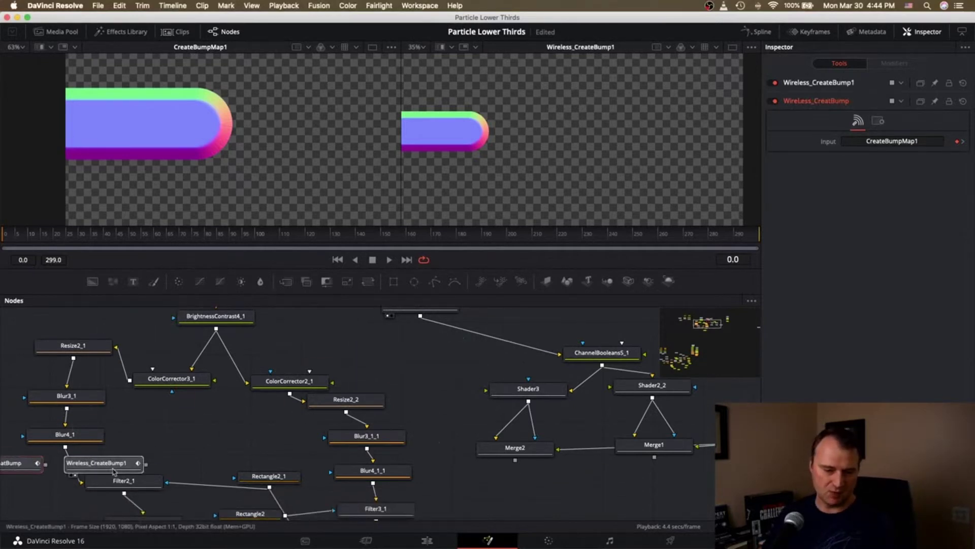
click(238, 434)
scroll(237, 432, left, 5)
scroll(237, 431, down, 3)
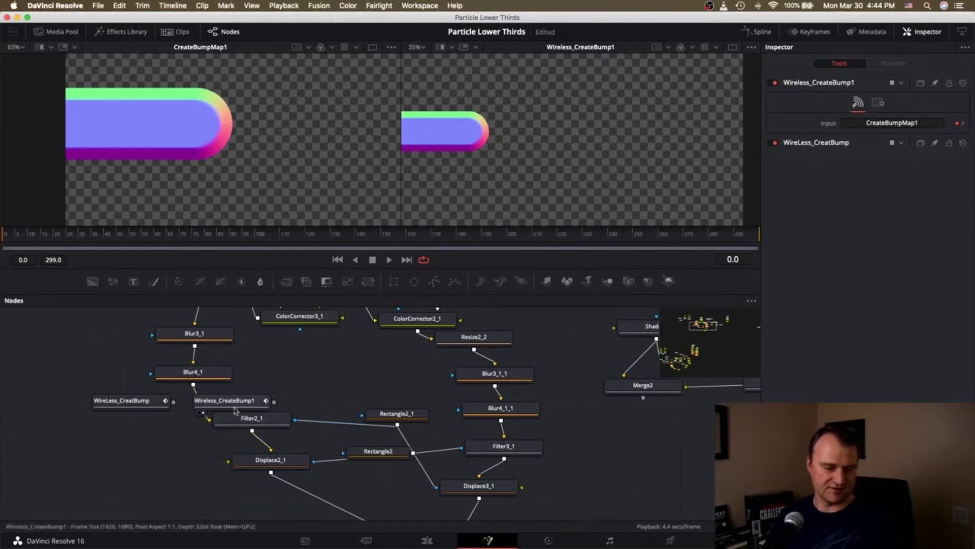
drag(235, 410, 490, 494)
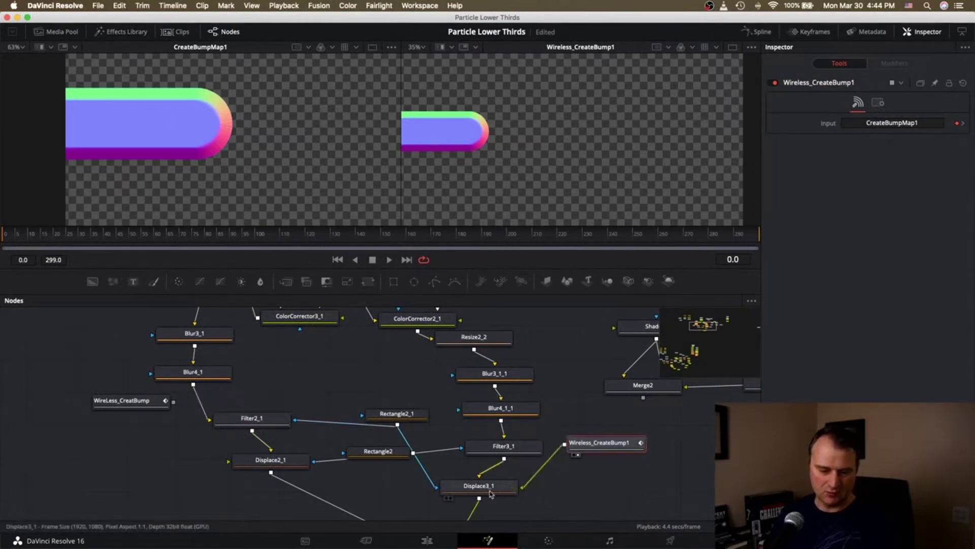
drag(133, 402, 227, 465)
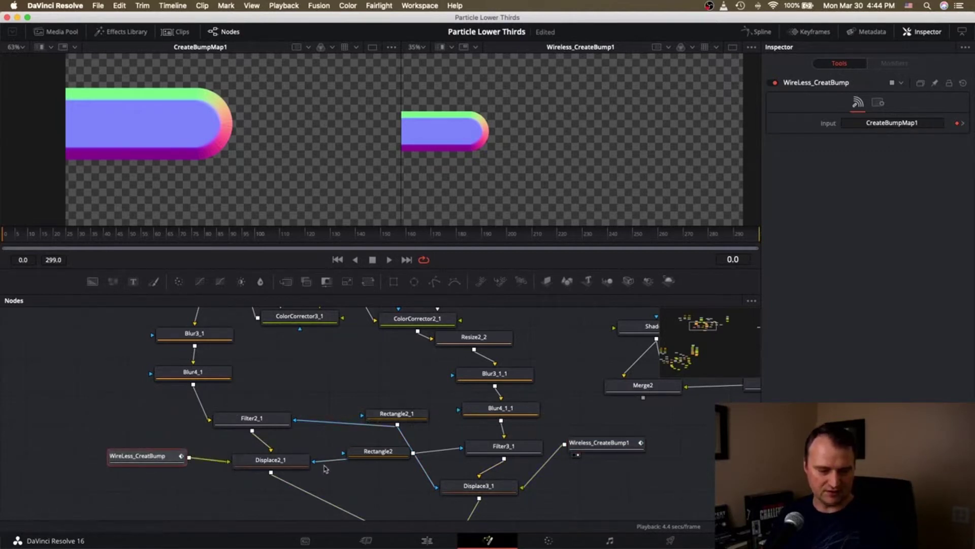
Tidy the layout by placing WireLess_CreatBump closer to Displace2_1 and Wireless_CreateBump1 closer to Displace3_1
scroll(325, 467, right, 10)
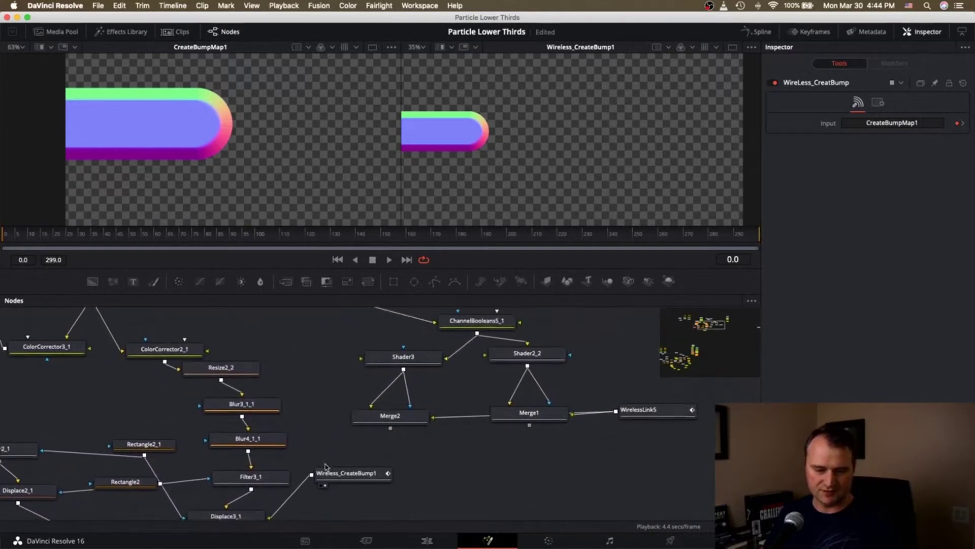
scroll(325, 466, left, 6)
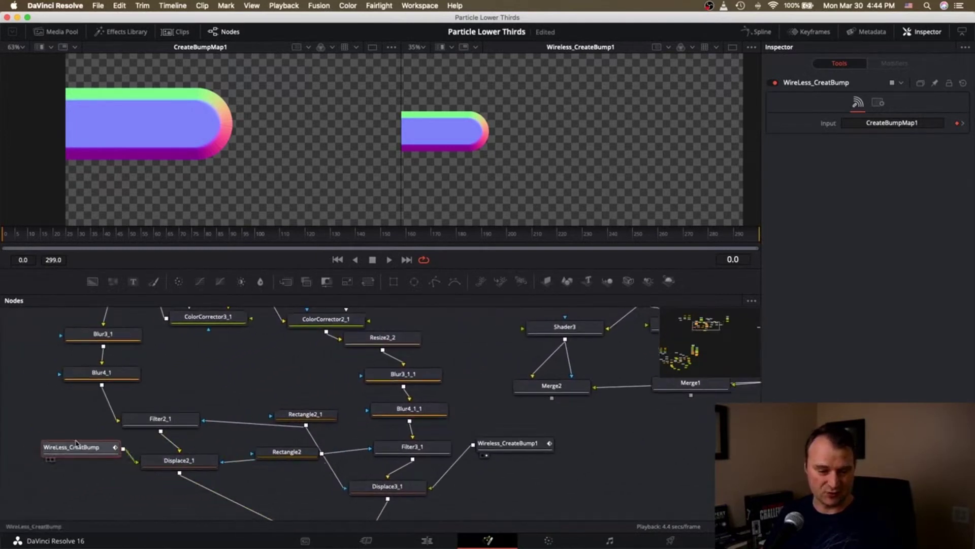
drag(76, 444, 81, 442)
drag(508, 443, 485, 469)
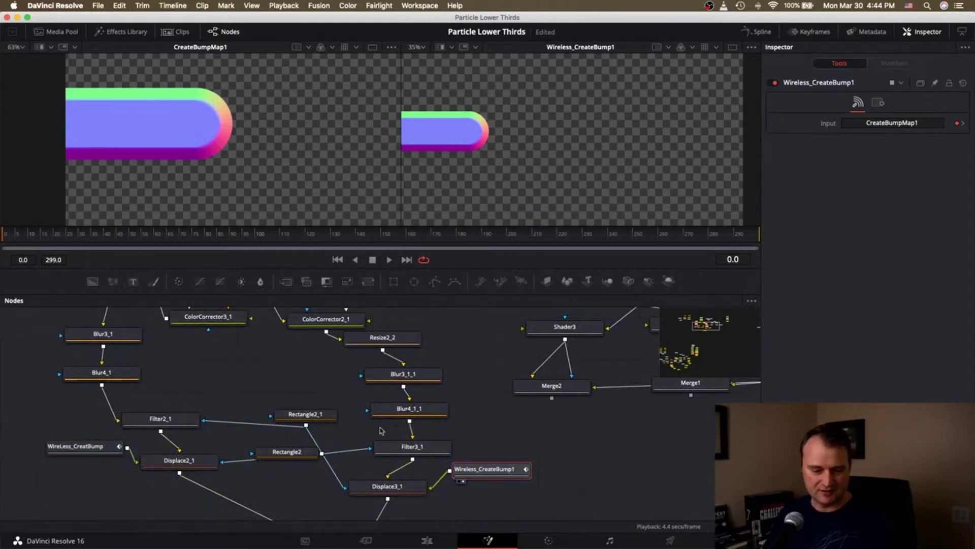
Preview ChannelBooleans6_1 and then Displace3_1 in the second viewer, checking the result at frame 128 beside the whole CreateBumpMap1 image
scroll(382, 431, down, 4)
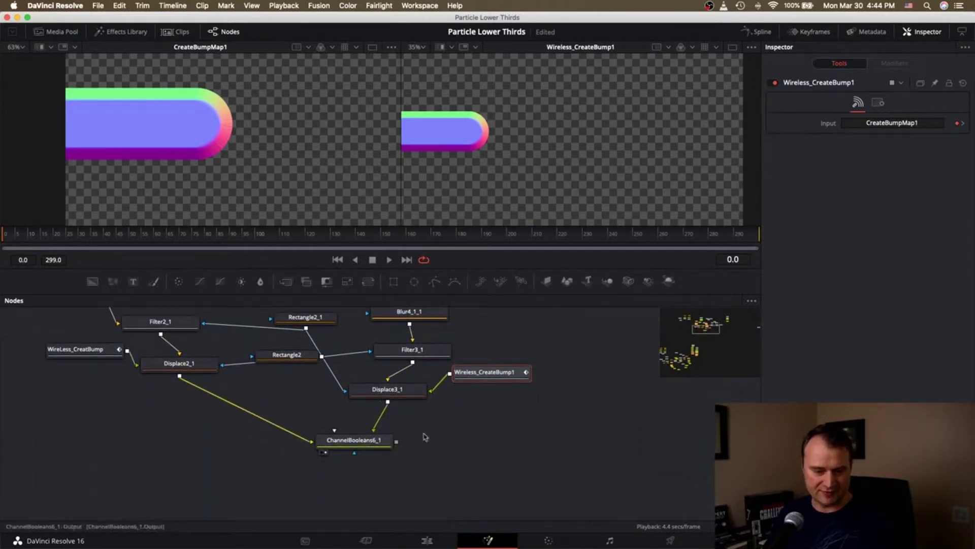
click(326, 452)
scroll(403, 360, up, 7)
scroll(402, 361, down, 5)
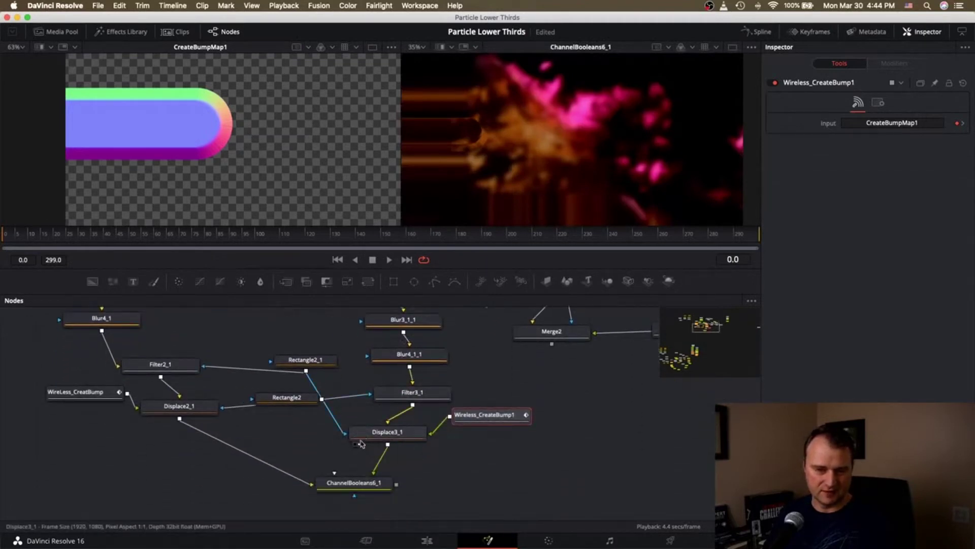
click(359, 443)
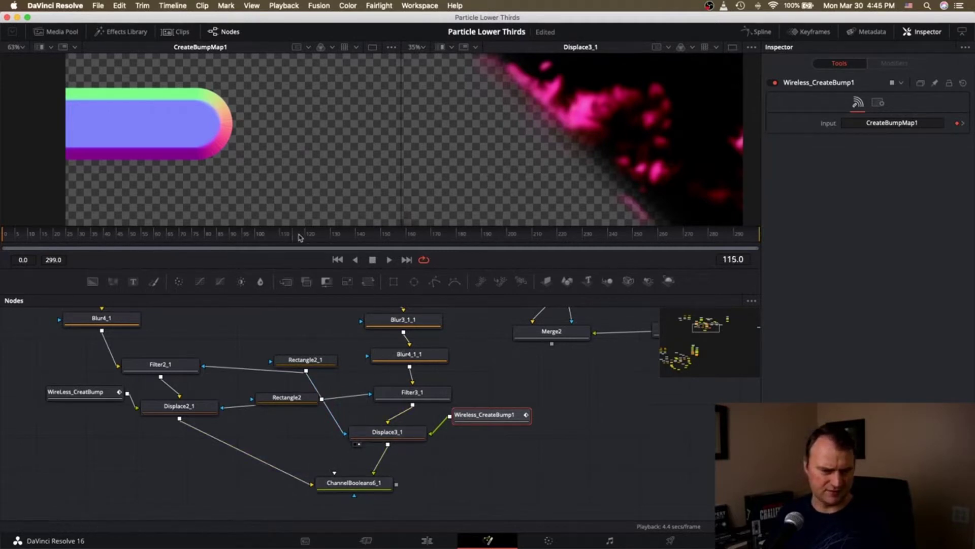
click(327, 234)
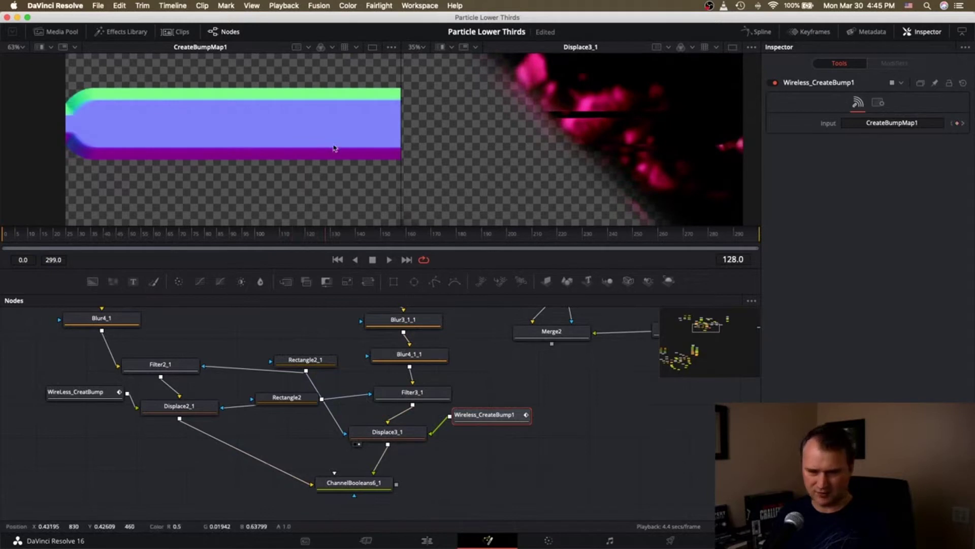
scroll(334, 148, down, 5)
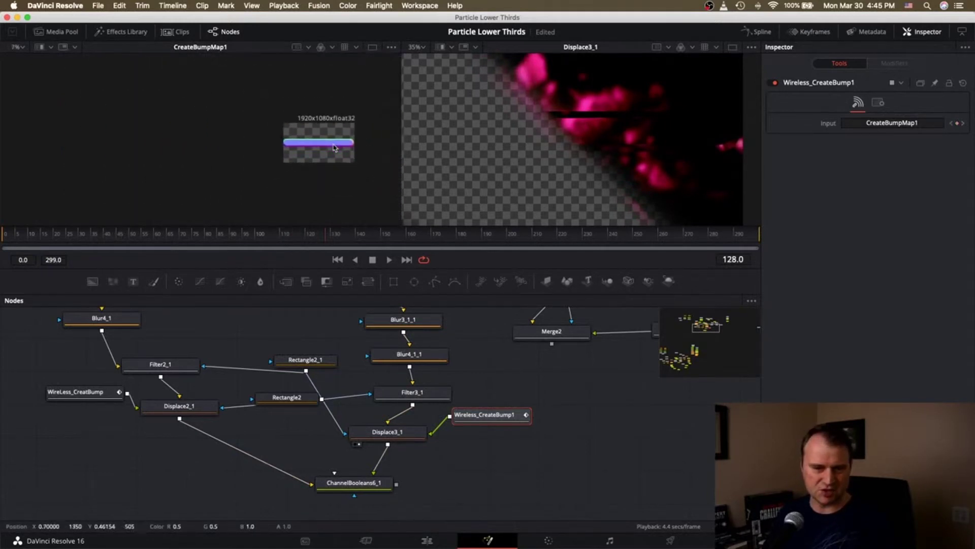
scroll(334, 148, up, 1)
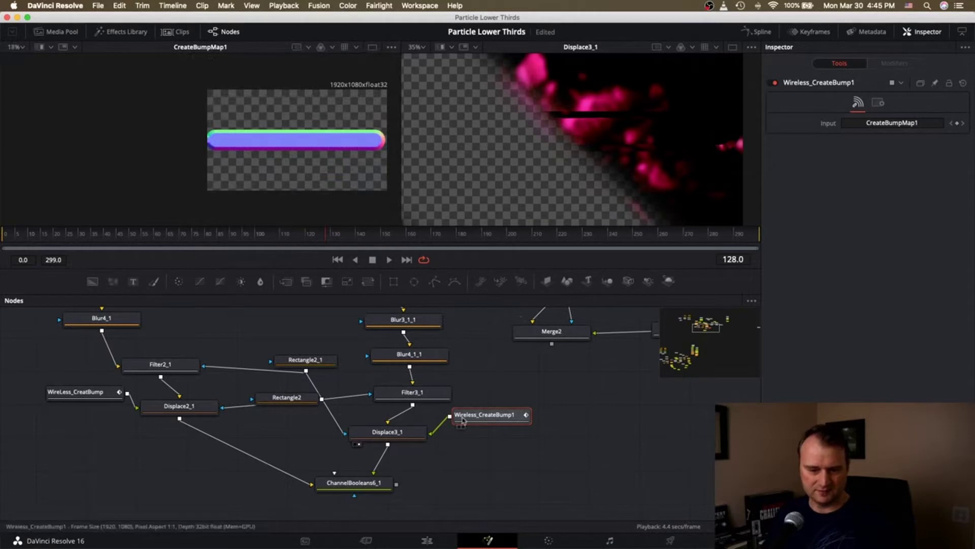
Align Wireless_CreateBump1 level with Displace3_1 and check the settings of Resize2_2
drag(480, 415, 477, 429)
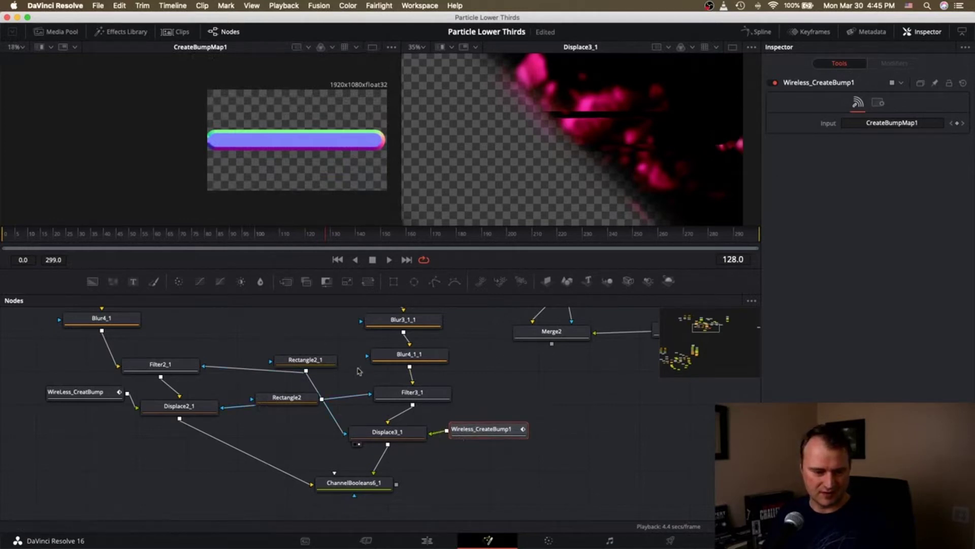
scroll(359, 378, up, 5)
scroll(358, 379, down, 1)
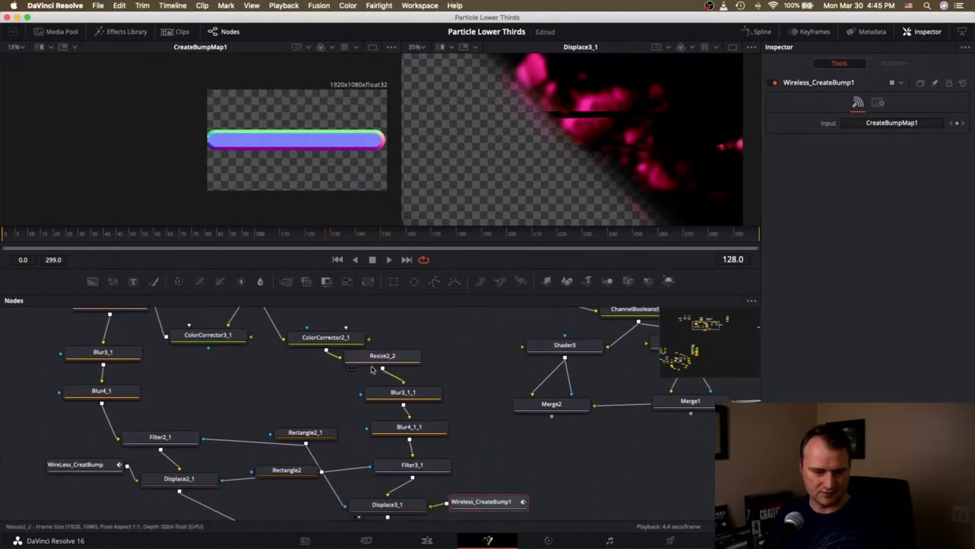
click(362, 362)
scroll(125, 395, up, 2)
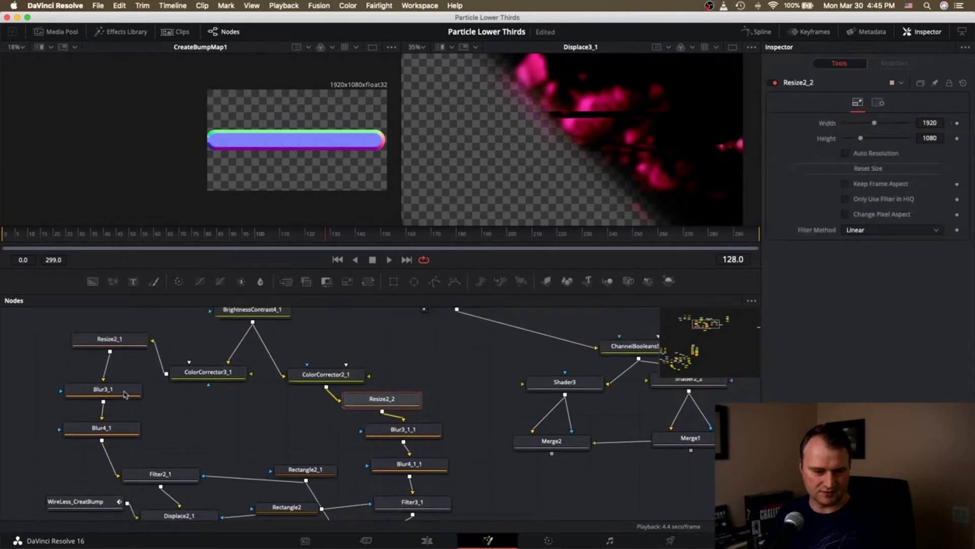
scroll(126, 394, down, 2)
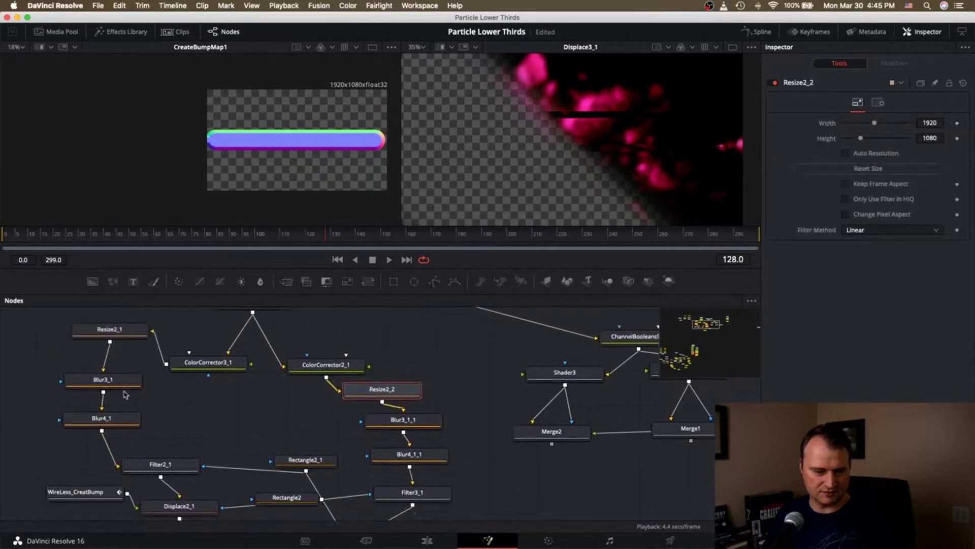
With Displace2_1 and Filter2_1 previewed side by side, set Displace2_1's Y Offset to -0.06 and X Offset to -1.75
click(148, 492)
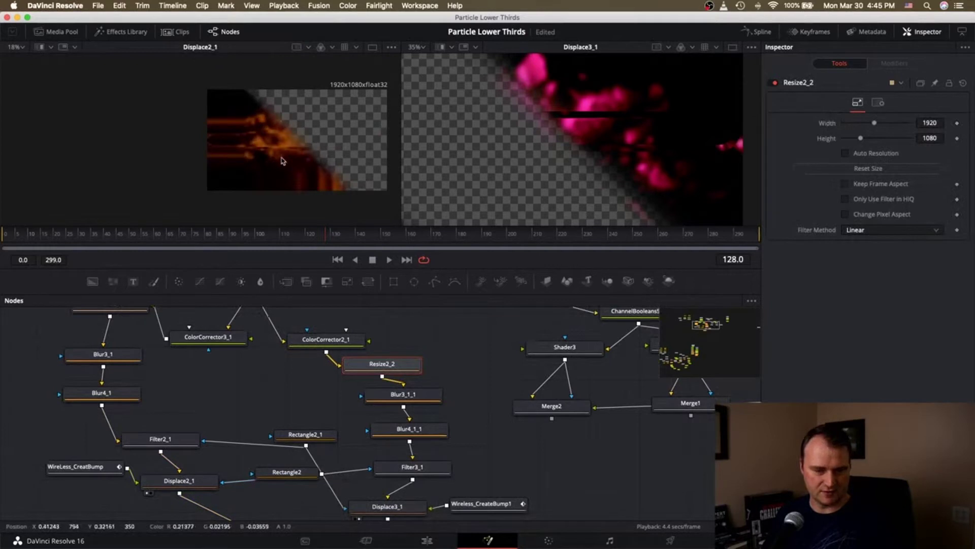
scroll(283, 161, up, 5)
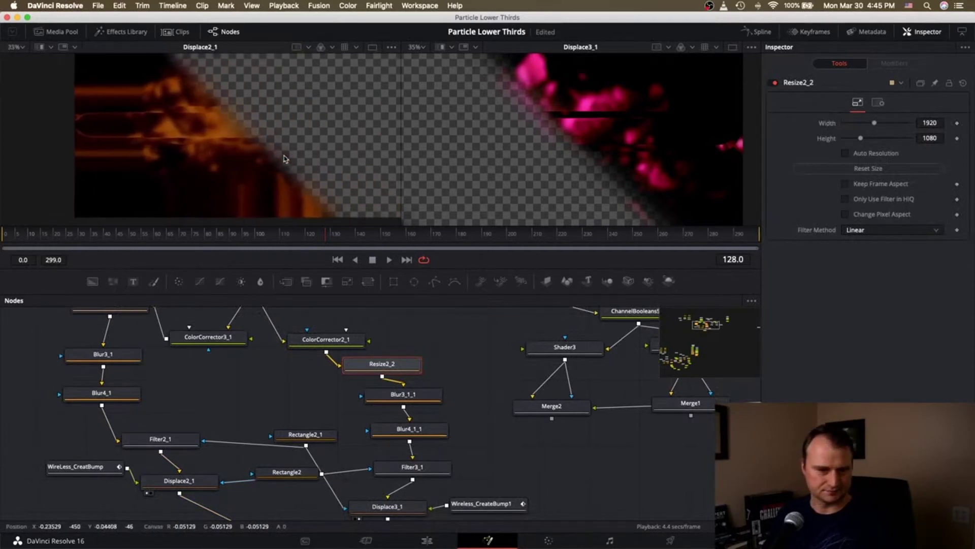
click(179, 480)
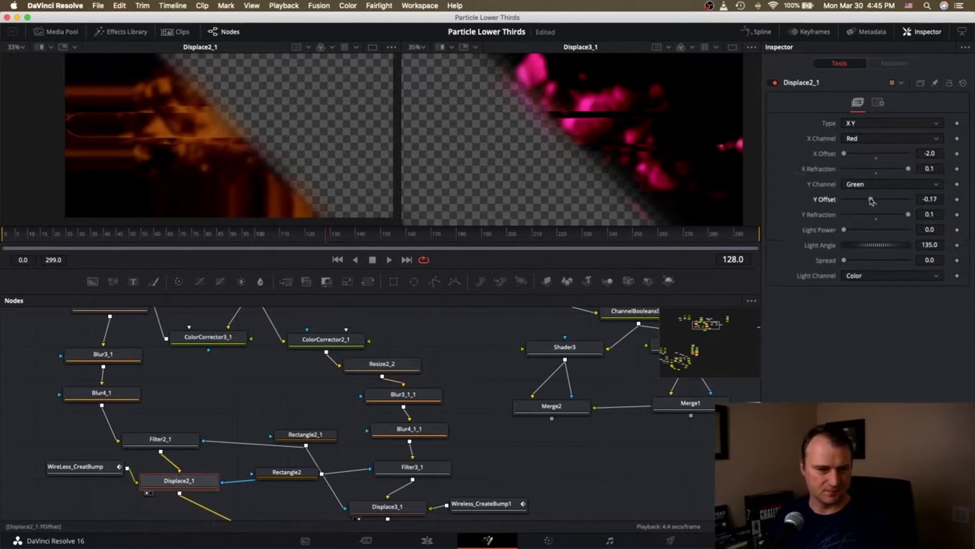
drag(872, 201, 889, 201)
click(132, 451)
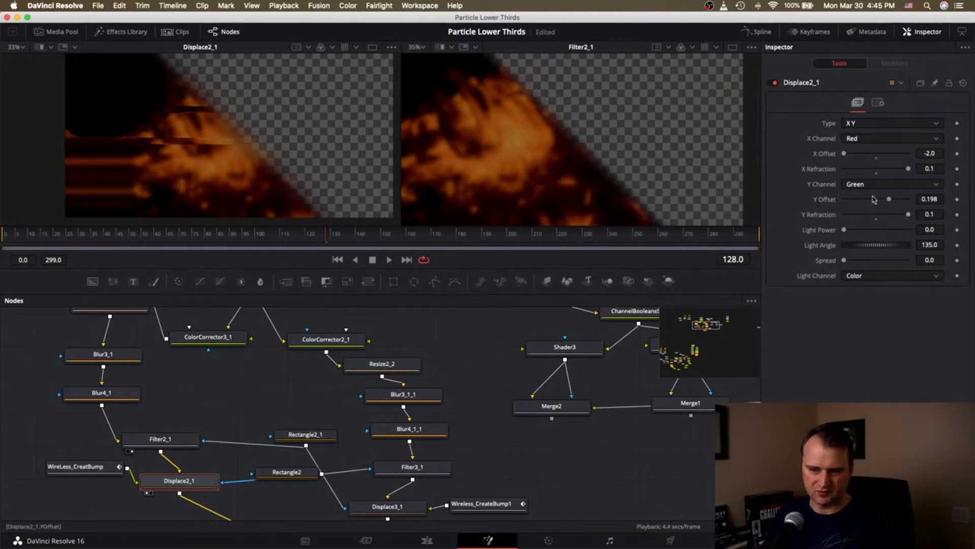
drag(880, 201, 874, 202)
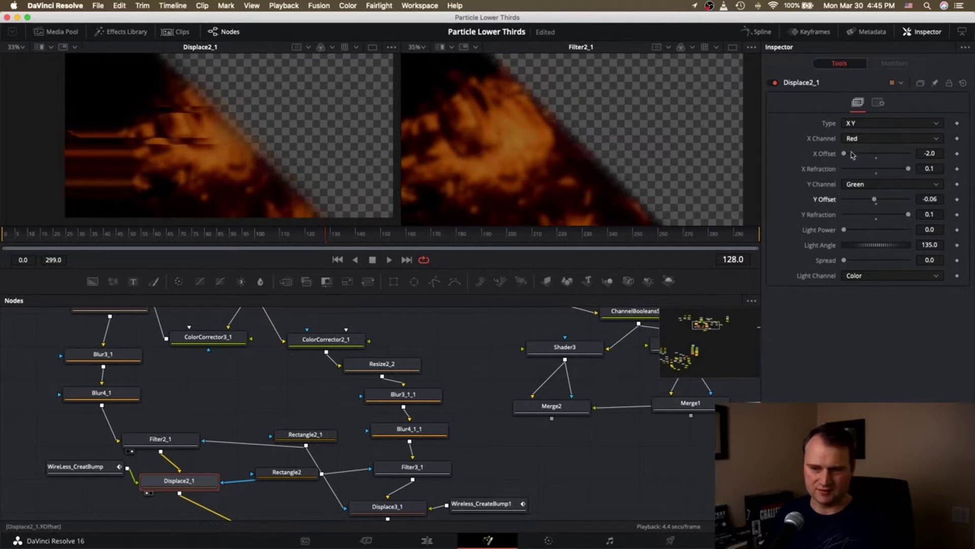
mouse_move(845, 155)
mouse_down()
mouse_move(863, 156)
mouse_move(841, 157)
mouse_move(849, 155)
mouse_up()
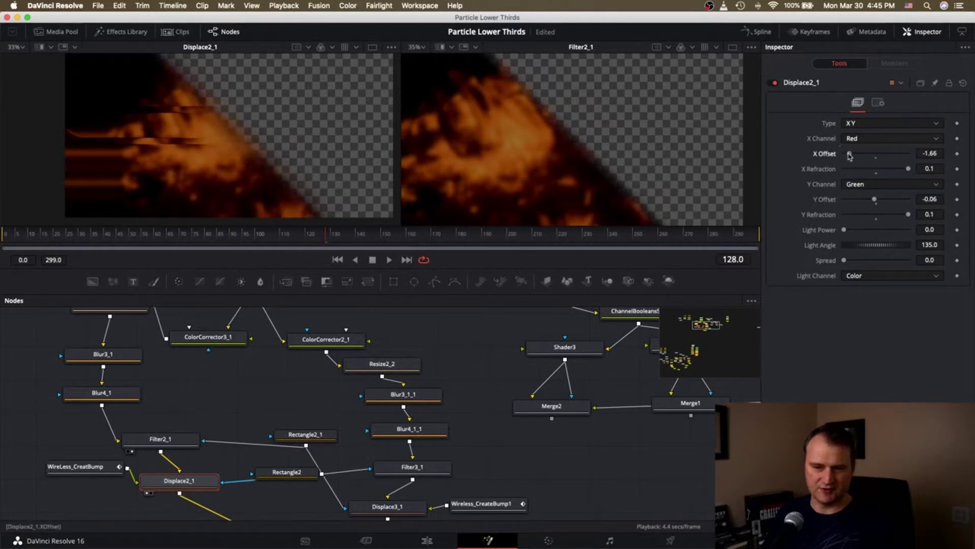
drag(847, 156, 848, 156)
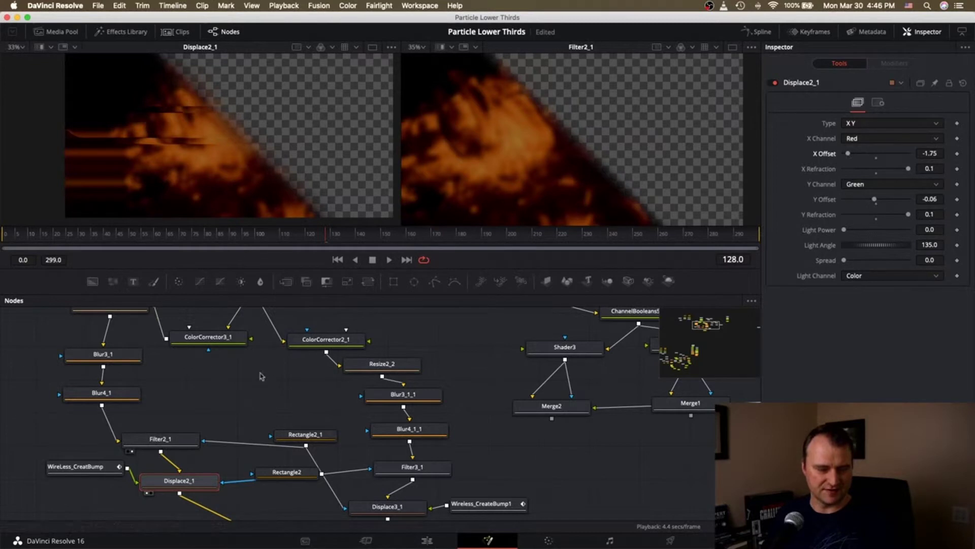
Preview Displace3_1 in both viewers
scroll(249, 414, down, 3)
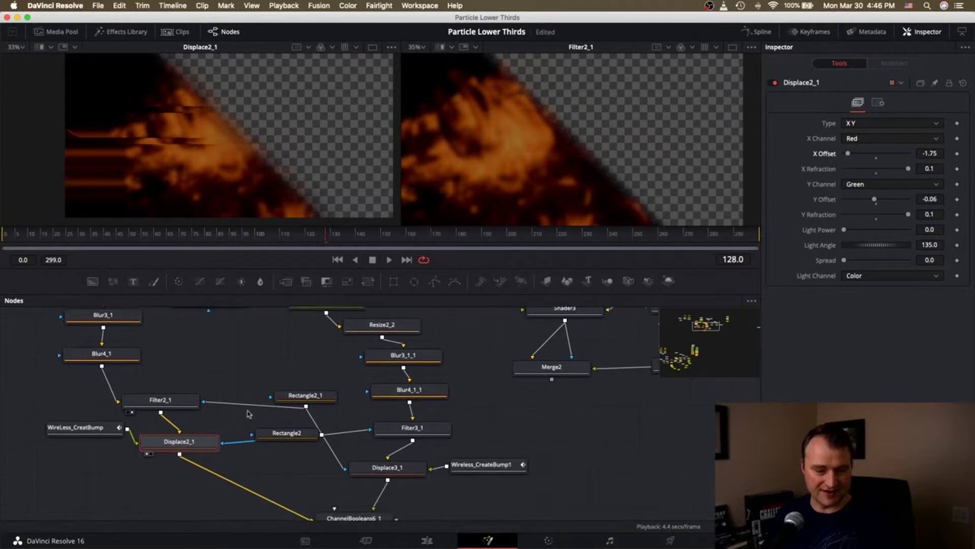
click(354, 480)
click(360, 479)
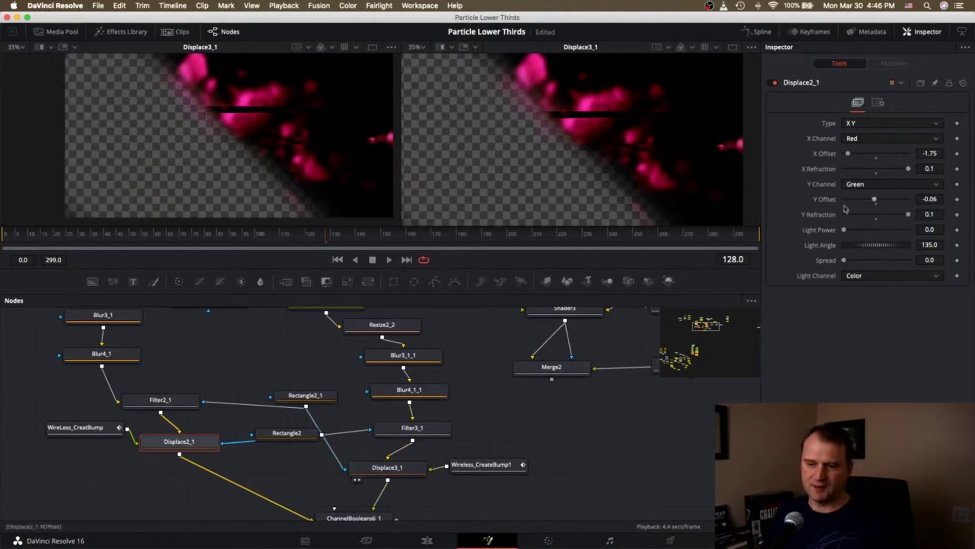
In ColorCorrector2_1, reset Lift to 0.0 and set Gain to 1.76 to brighten the pink texture
scroll(338, 345, up, 3)
click(337, 336)
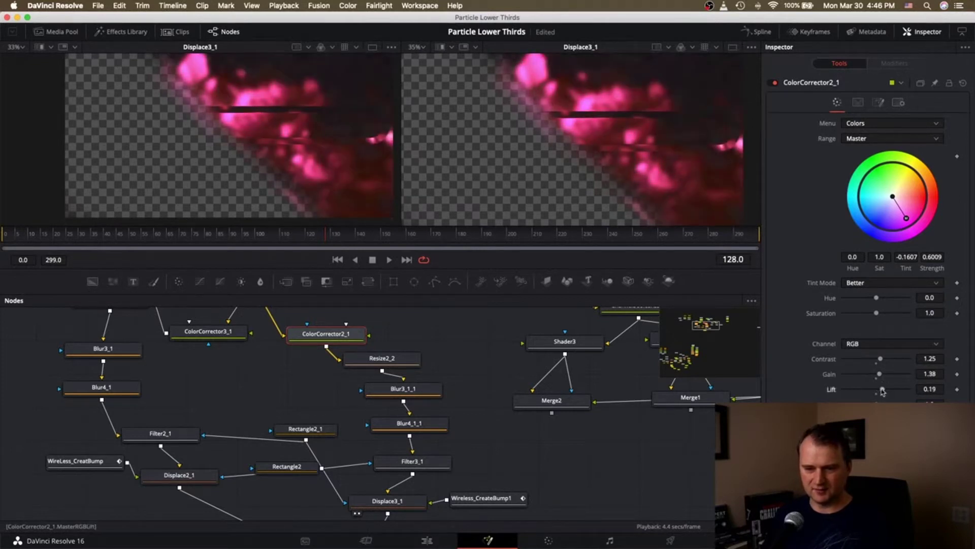
double_click(832, 390)
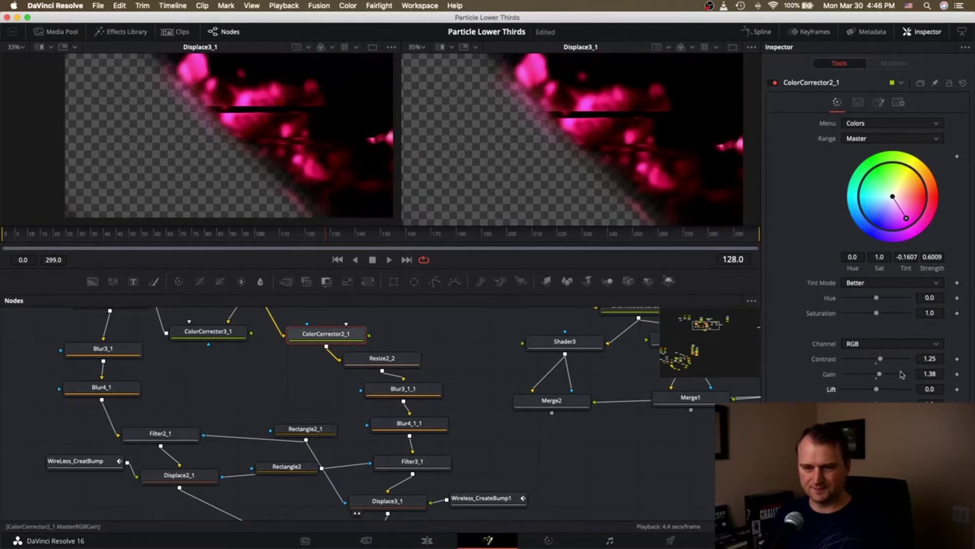
drag(879, 374, 885, 376)
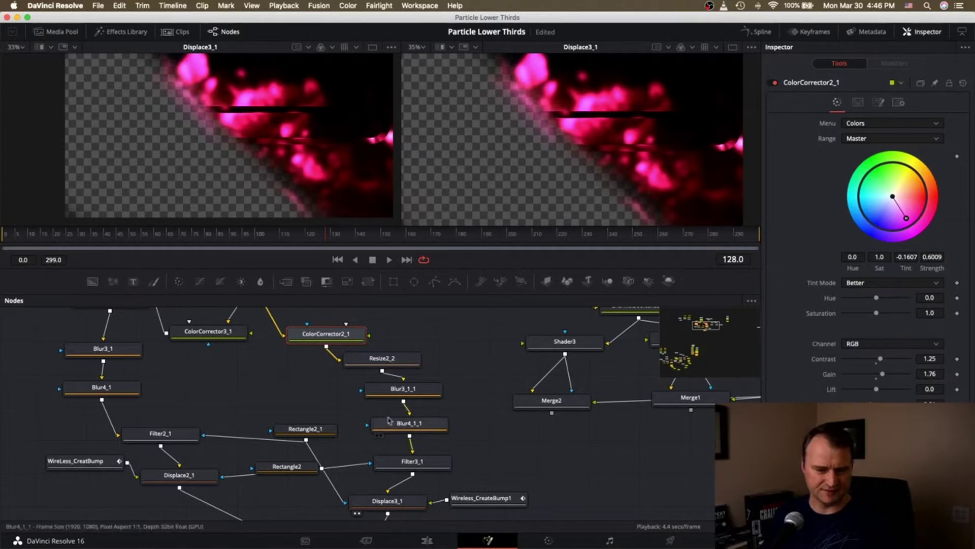
Preview ChannelBooleans6_1 in the second viewer to check the combined orange and pink textures
scroll(387, 420, down, 5)
scroll(379, 413, up, 1)
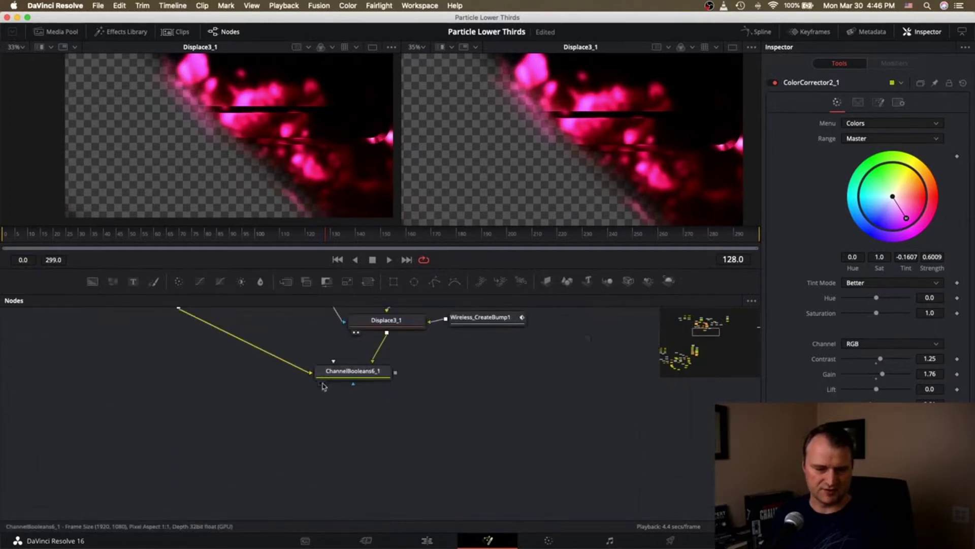
key(2)
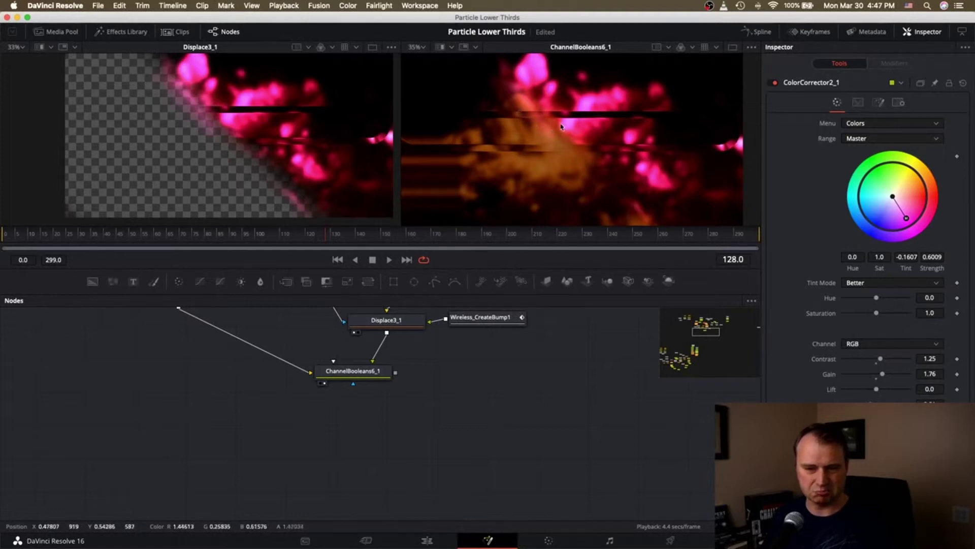
Review the node branches from ChannelBooleans6_1 past Merge1 and Merge2 up to CreateBumpMap1
scroll(427, 366, up, 10)
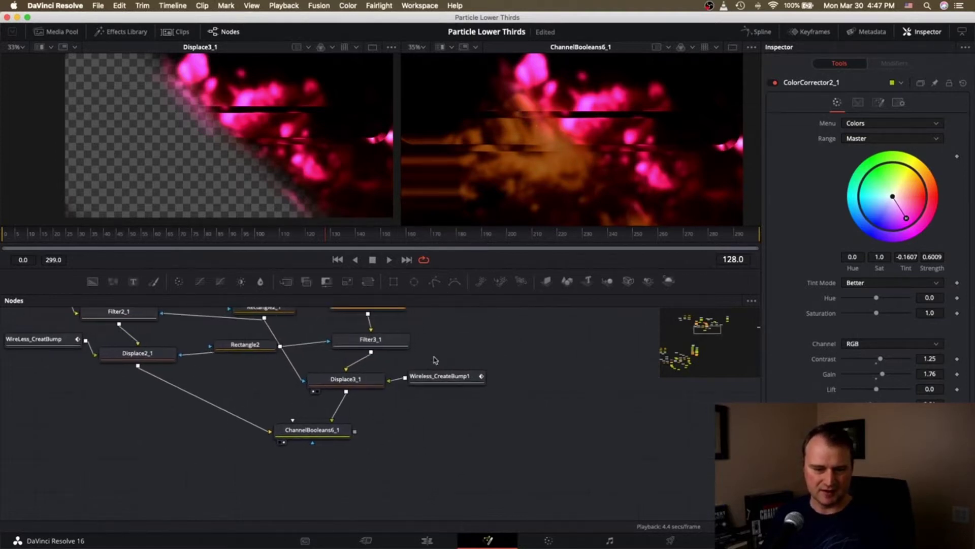
scroll(435, 359, right, 10)
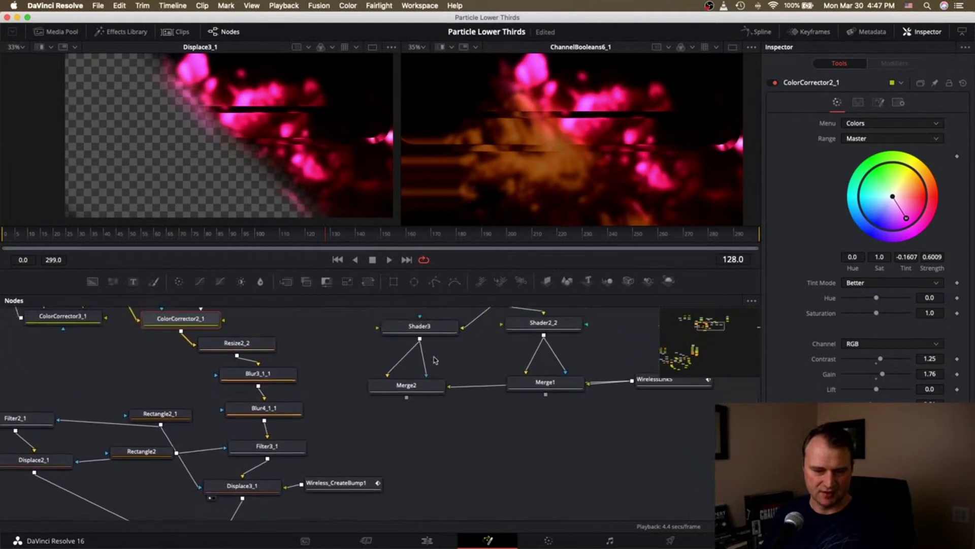
scroll(434, 359, left, 5)
scroll(434, 359, down, 4)
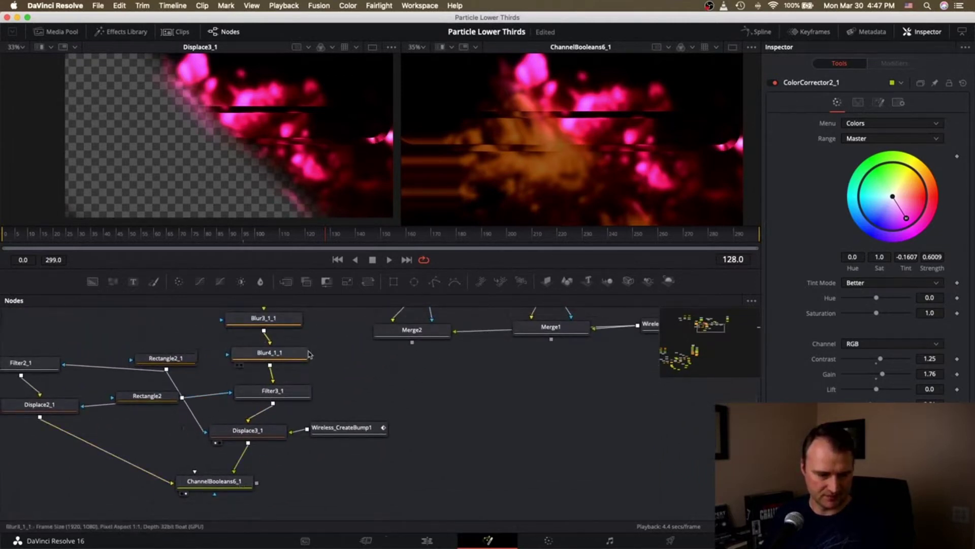
scroll(309, 354, up, 4)
scroll(310, 354, up, 7)
scroll(310, 354, left, 3)
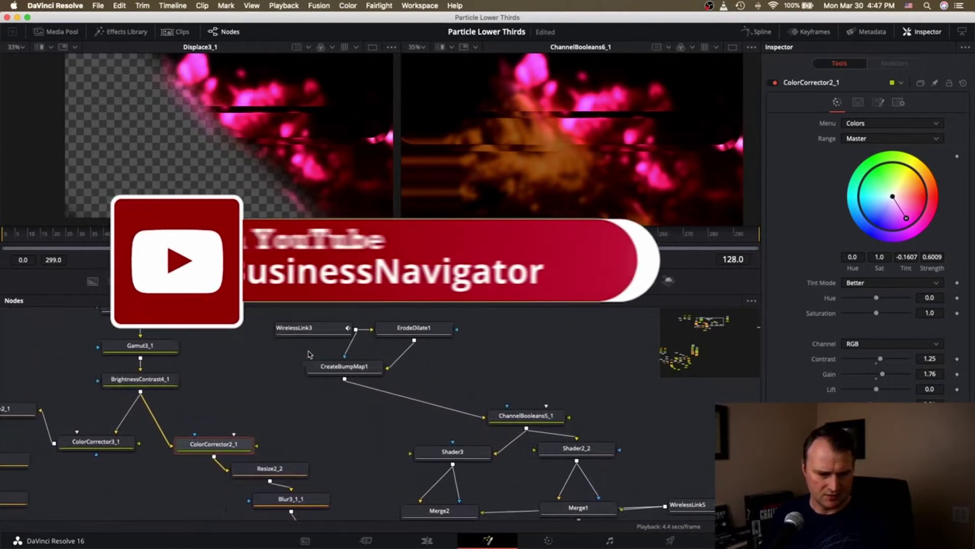
Move WirelessLink4 into the open space below BG_SetDomain_1 and FG_SetDomain_1
scroll(310, 354, left, 8)
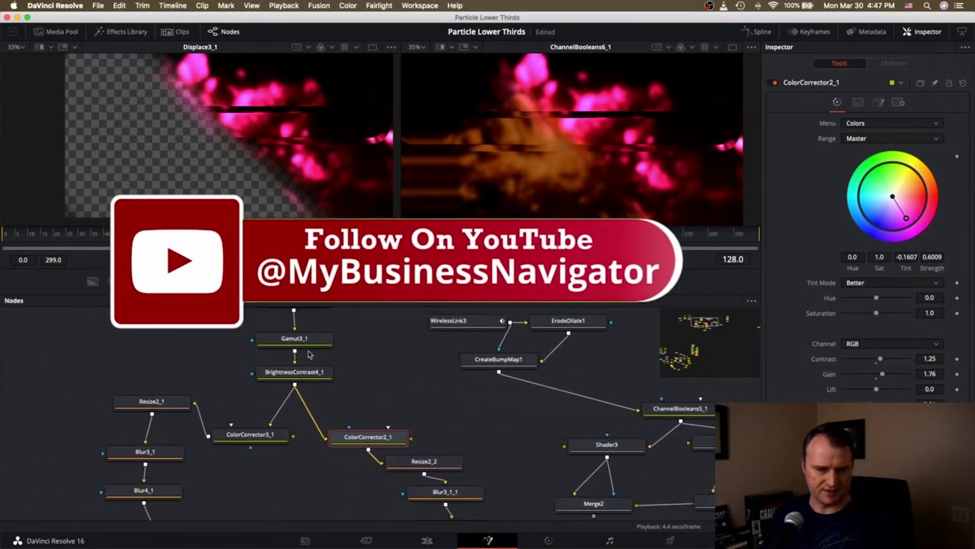
scroll(310, 354, down, 2)
scroll(309, 354, left, 20)
scroll(310, 354, up, 2)
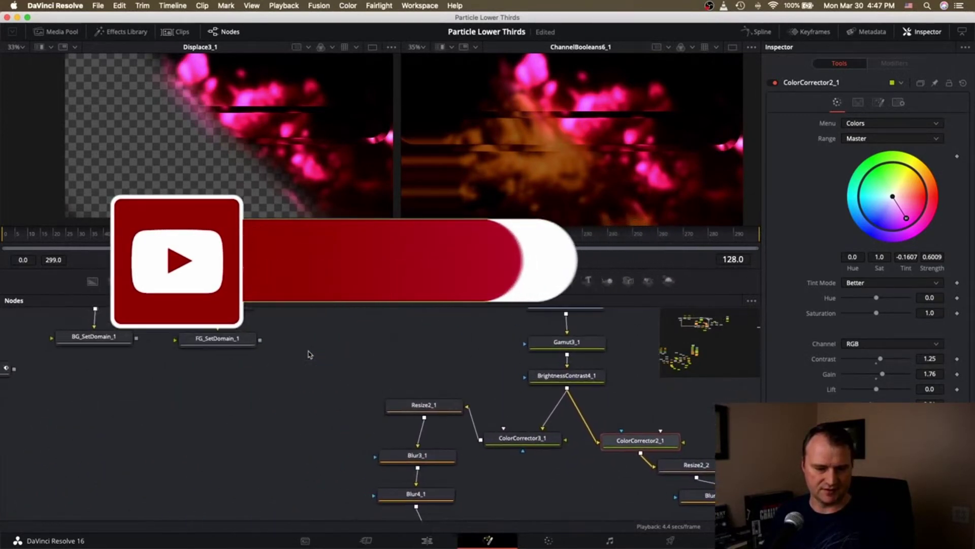
scroll(310, 354, left, 4)
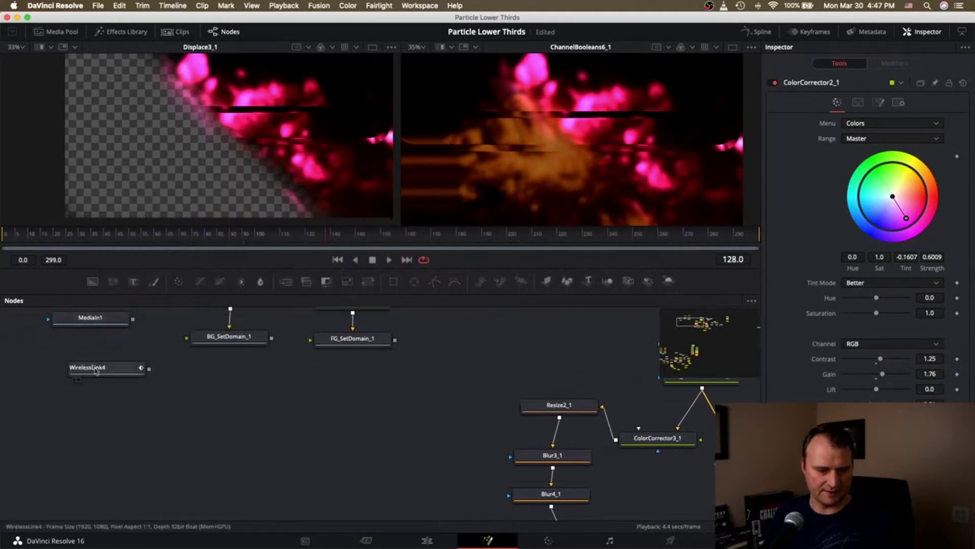
drag(98, 370, 287, 414)
Preview the MediaIn1 clip in both viewers to examine the source footage
scroll(86, 330, up, 2)
click(113, 329)
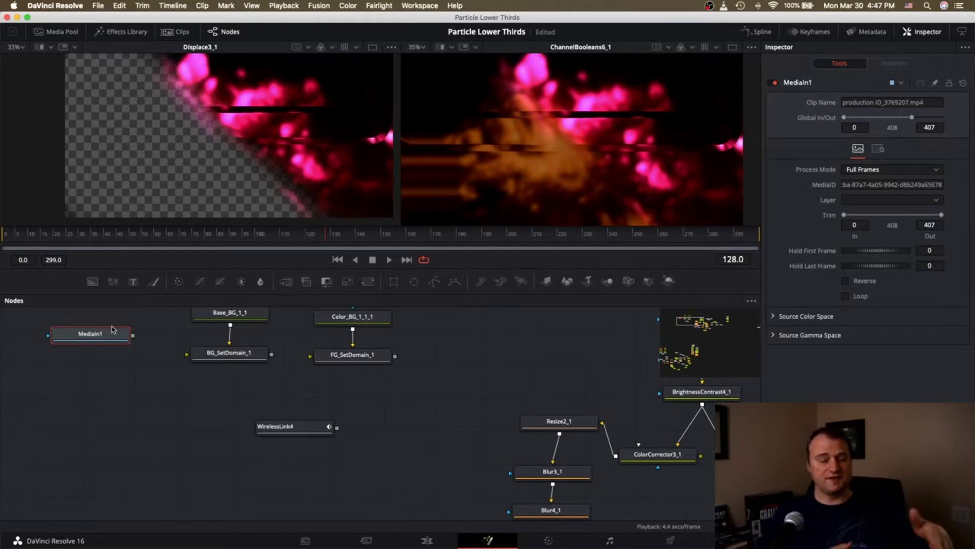
click(62, 346)
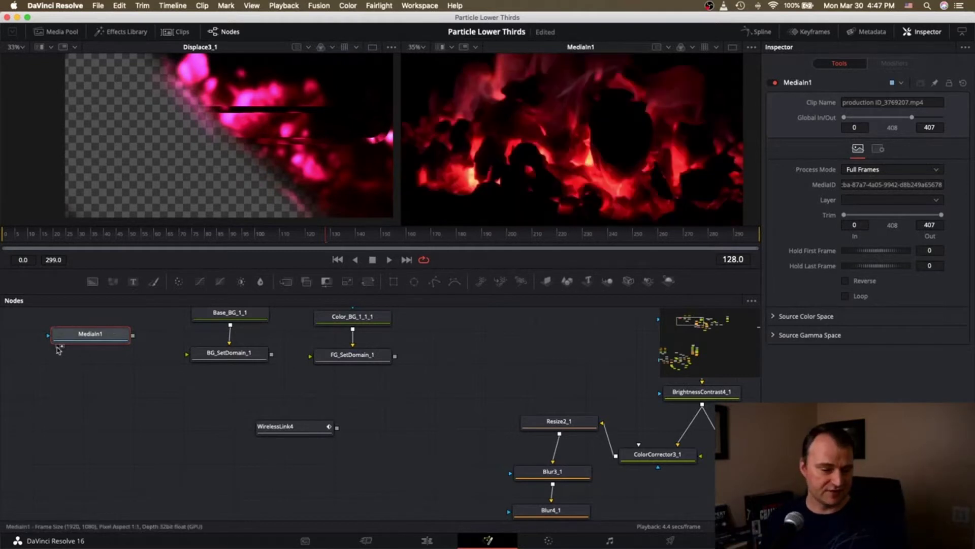
click(57, 346)
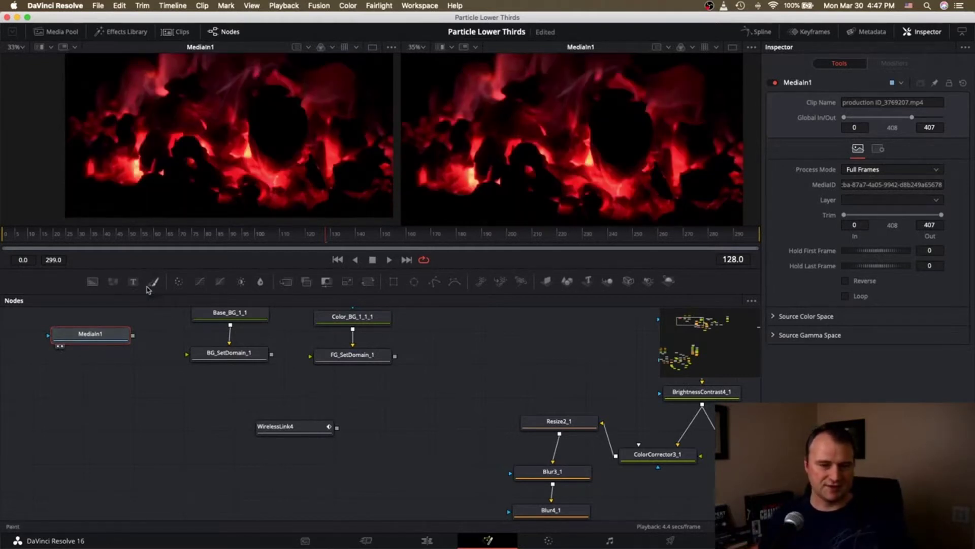
scroll(329, 79, up, 3)
scroll(329, 78, right, 2)
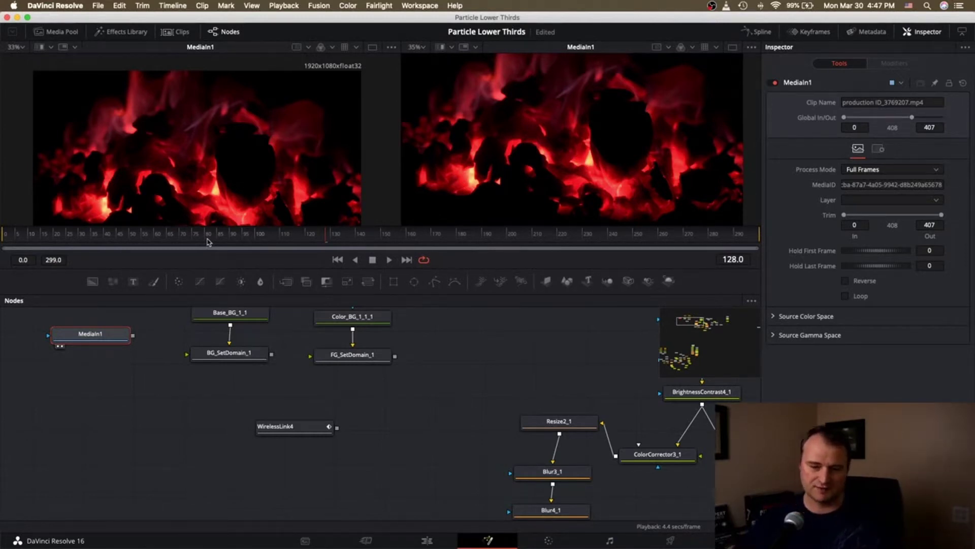
Preview the TextureBG_1 bark image in the second viewer
click(728, 321)
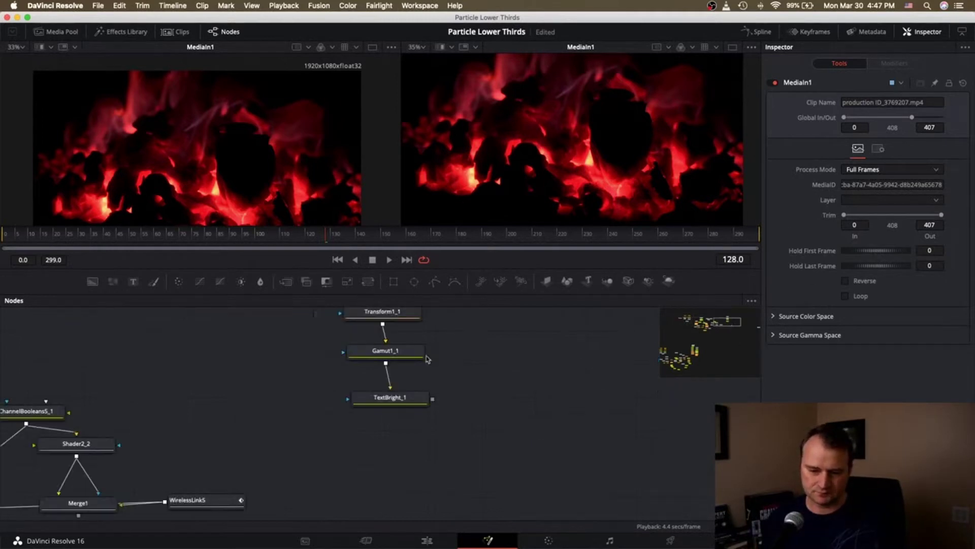
scroll(428, 357, up, 3)
click(351, 362)
scroll(452, 365, left, 5)
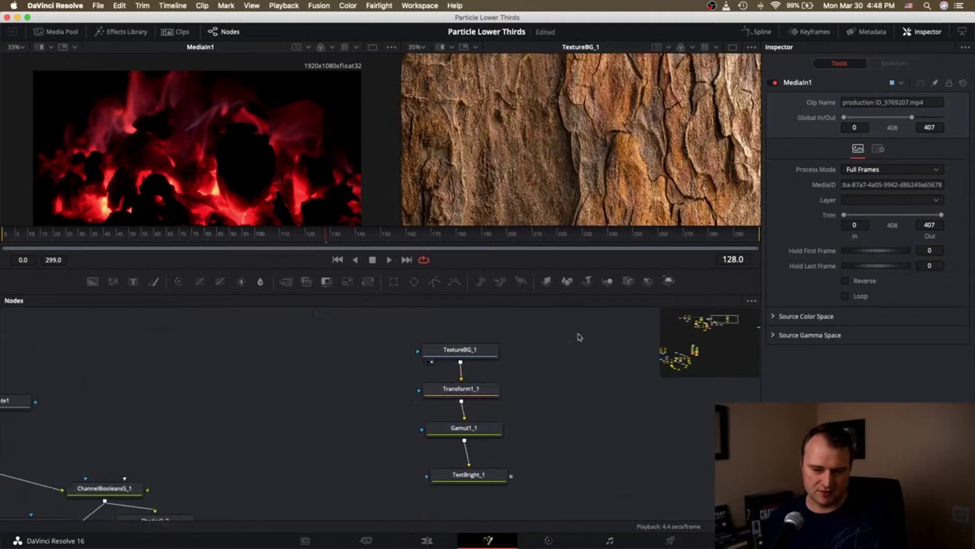
Preview the MediaIn2 clip in the second viewer
click(689, 331)
scroll(422, 352, up, 5)
scroll(422, 352, down, 1)
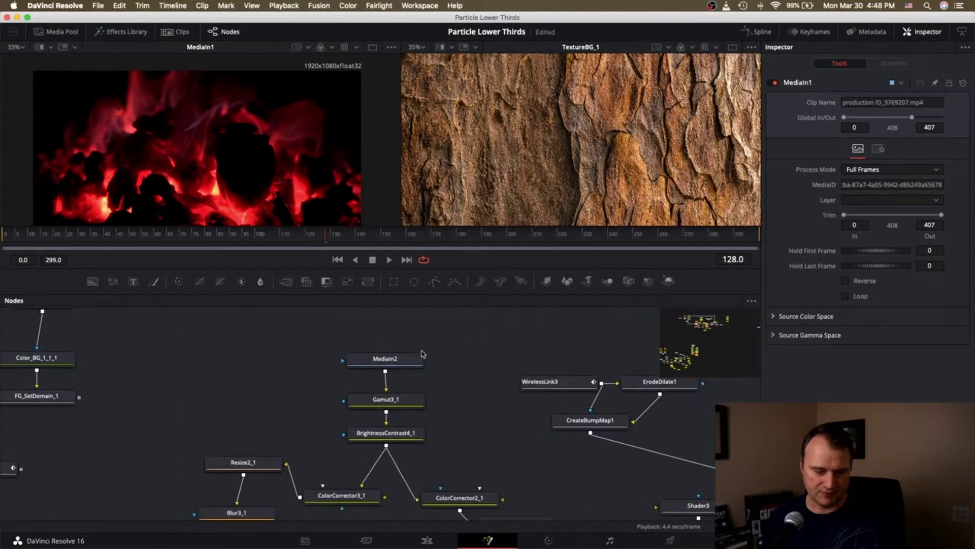
drag(358, 373, 357, 374)
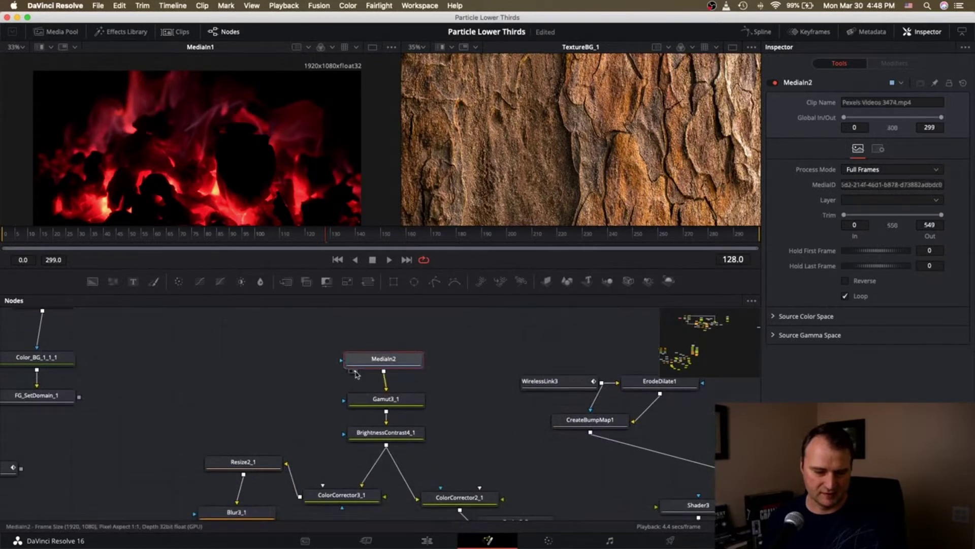
click(356, 374)
Preview ColorCorrector3_1 in the second viewer and review its node branch down to Displace2_1
scroll(359, 373, down, 3)
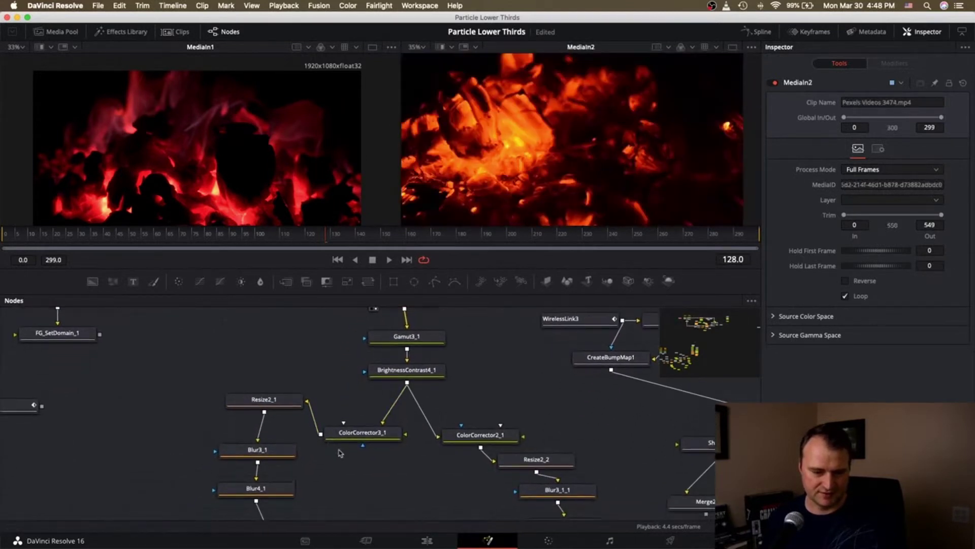
click(334, 446)
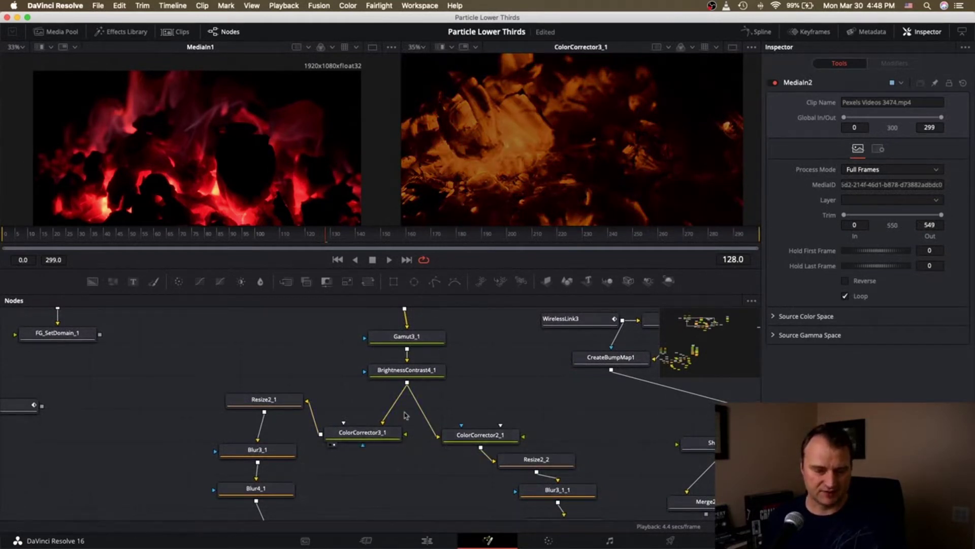
scroll(406, 422, down, 5)
scroll(405, 424, left, 10)
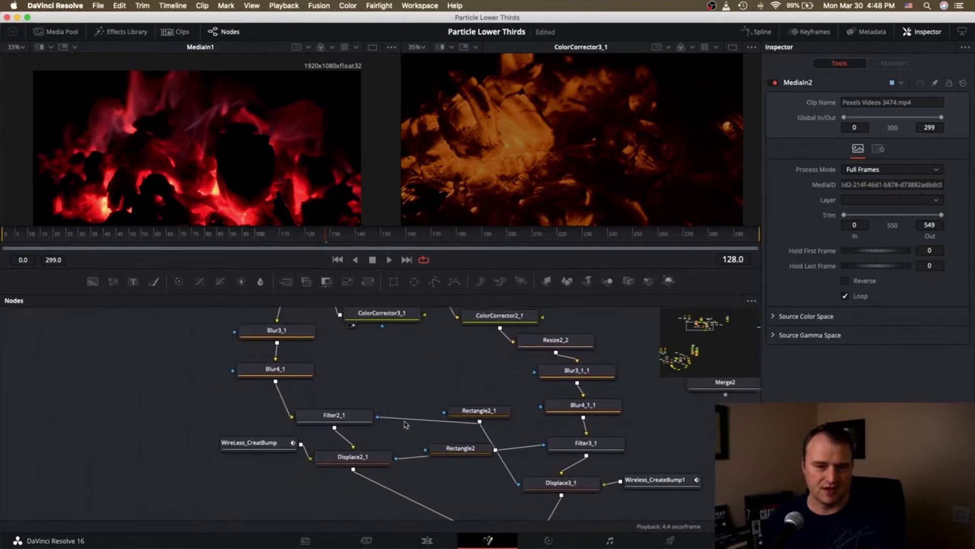
scroll(404, 424, up, 4)
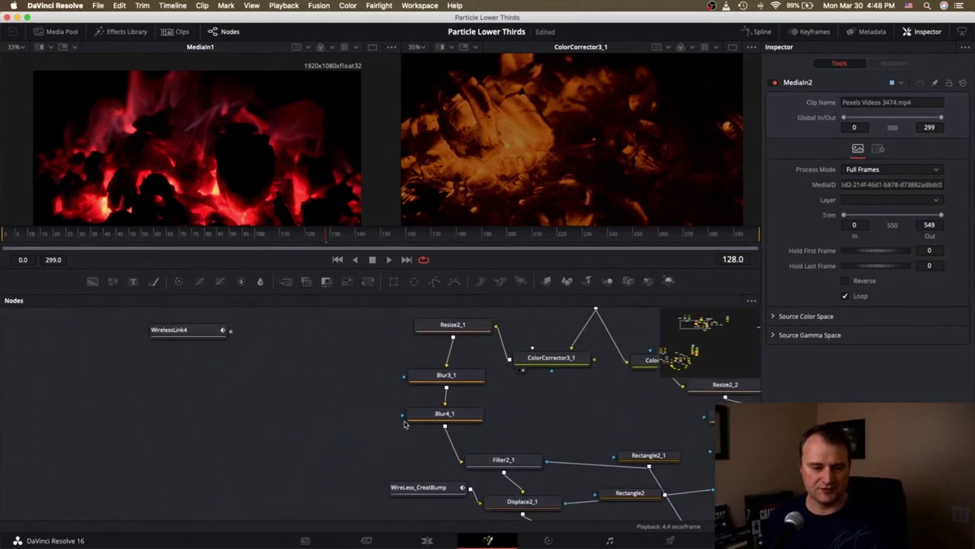
scroll(330, 403, up, 4)
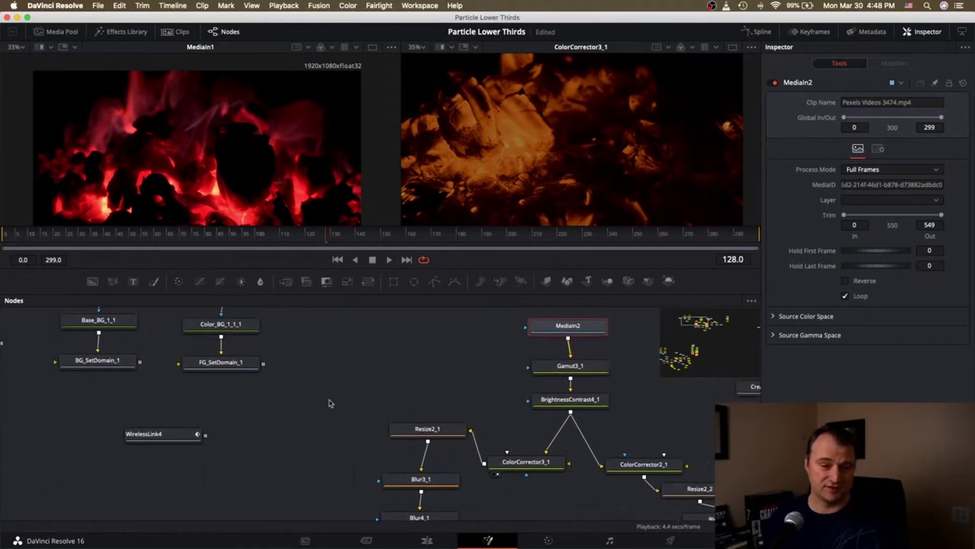
Nudge WirelessLink4 aside and add a Gamut node after MediaIn1, placed directly beneath it
drag(155, 438, 176, 439)
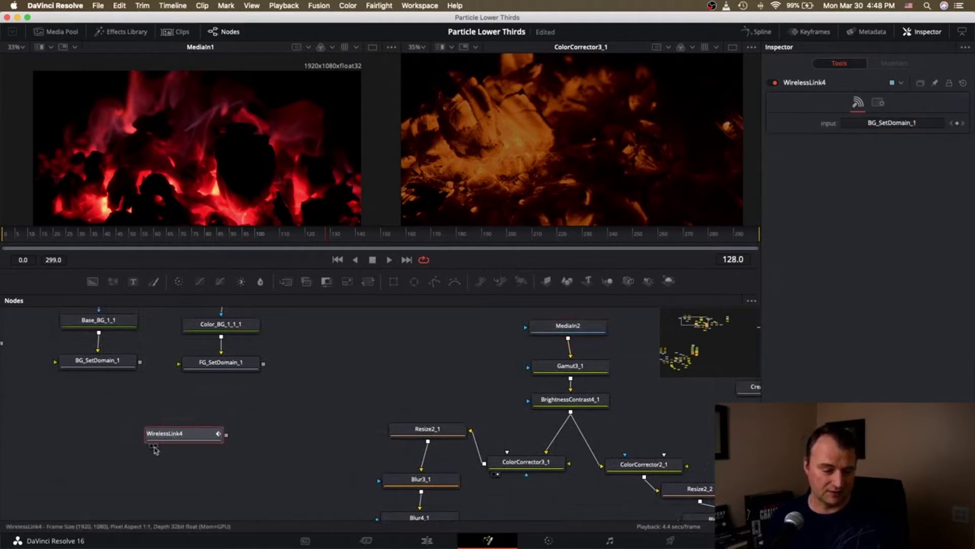
scroll(181, 437, left, 8)
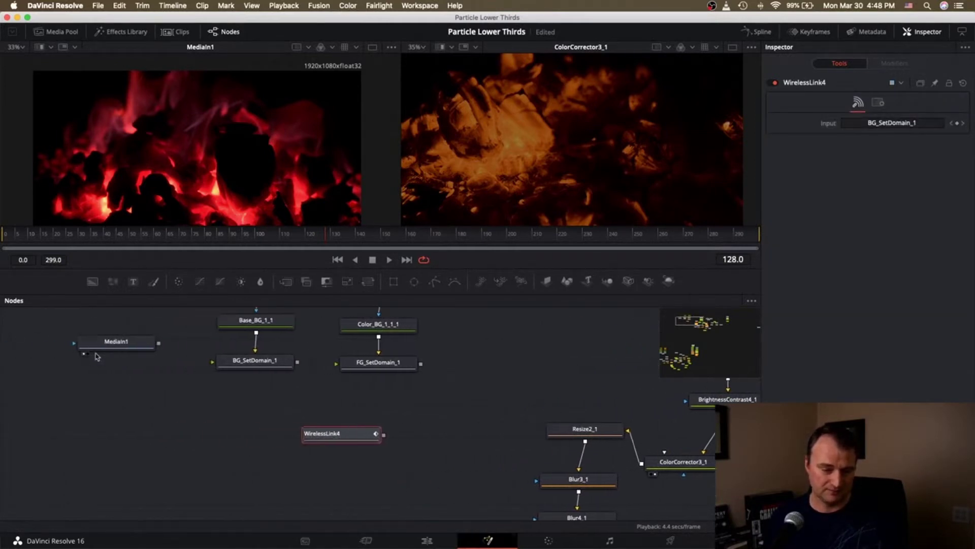
click(148, 348)
key(shift+space)
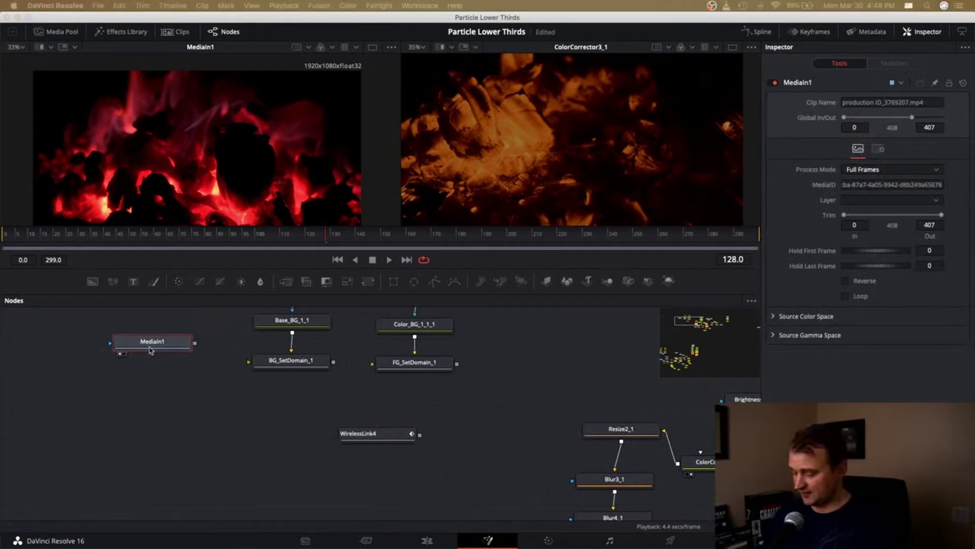
key(Return)
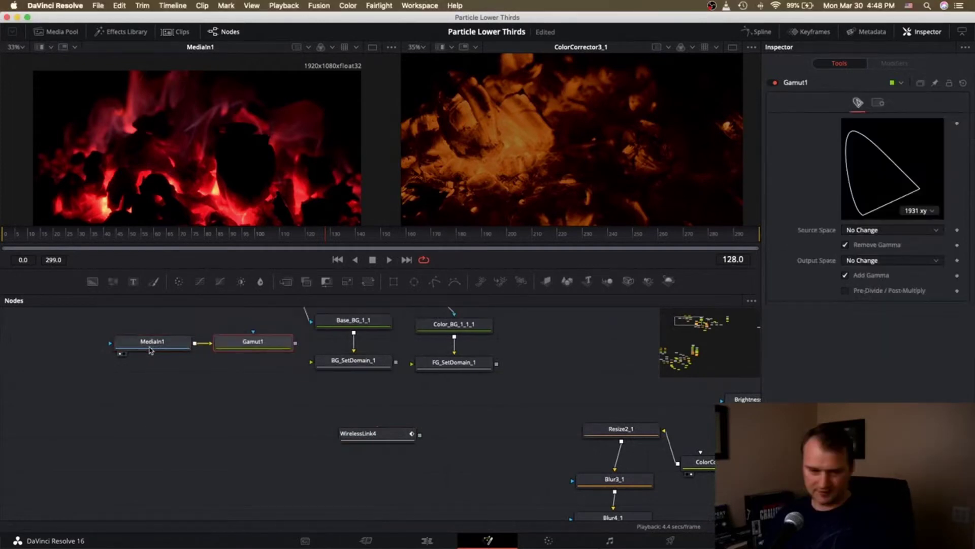
drag(255, 349, 150, 388)
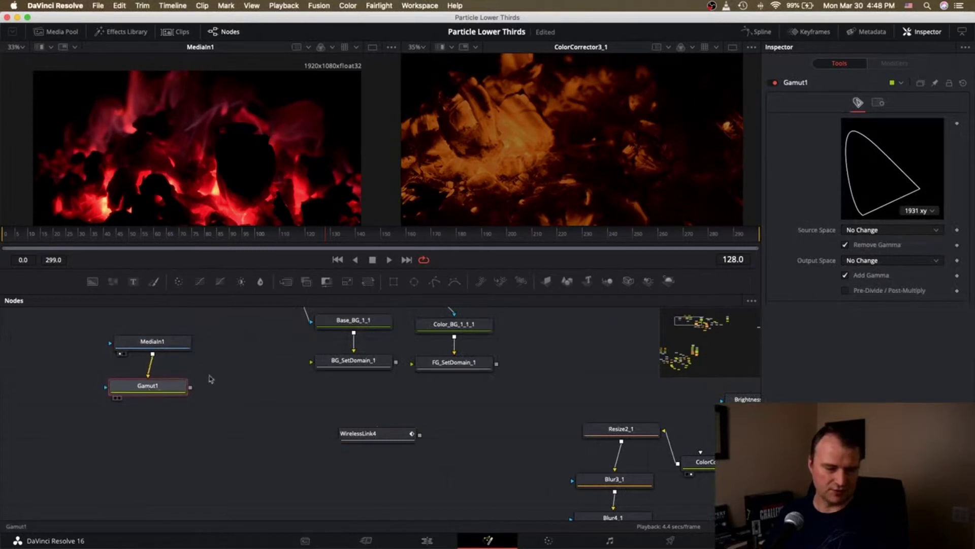
Set Gamut1's Output Space to sRGB and preview it in the second viewer
click(911, 260)
scroll(898, 314, down, 10)
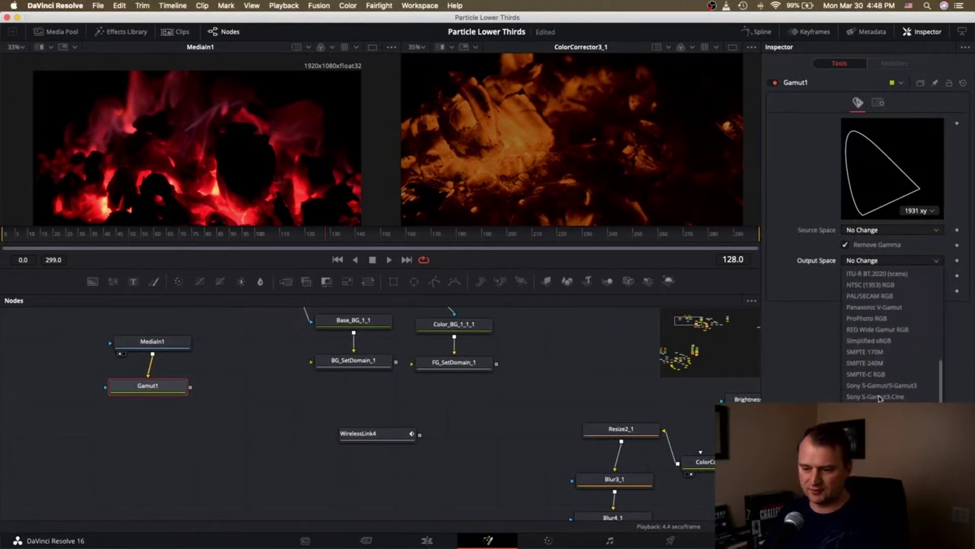
click(874, 407)
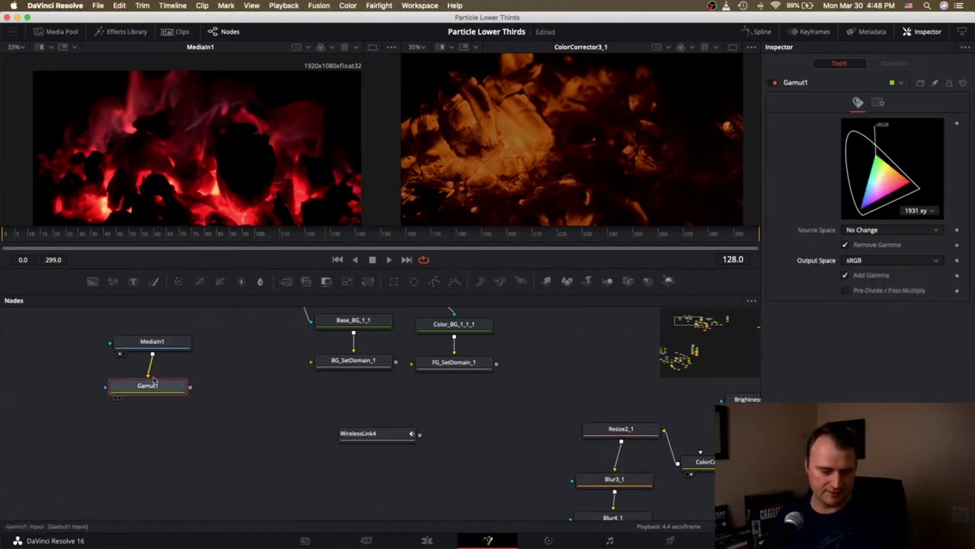
click(120, 398)
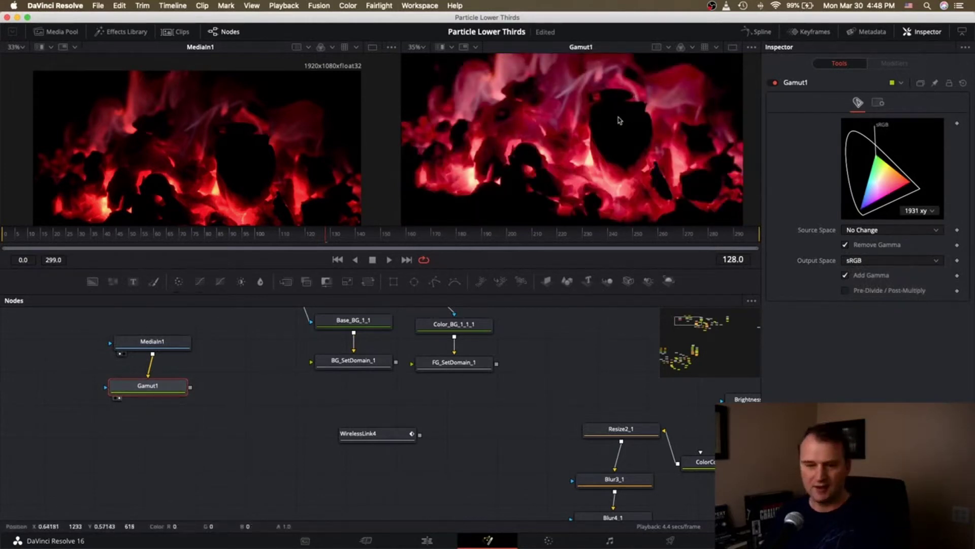
Compare the colors of MediaIn1 and Gamut1 side by side in the two viewers
scroll(619, 119, down, 4)
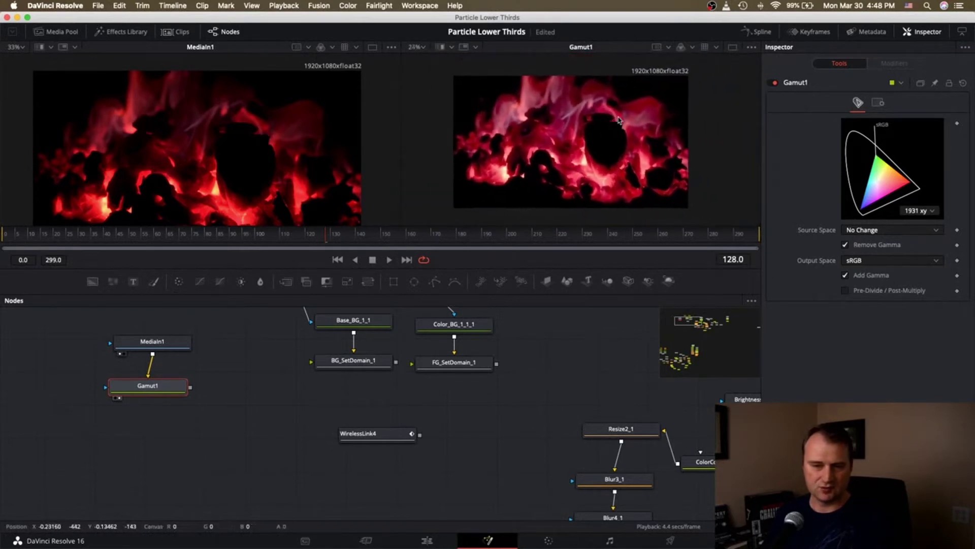
scroll(260, 162, down, 2)
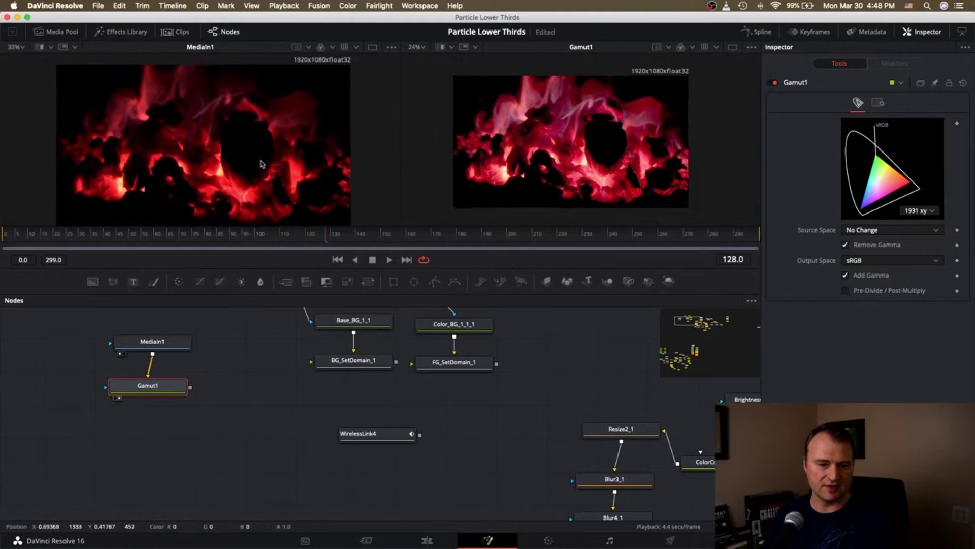
scroll(260, 162, down, 1)
scroll(260, 163, down, 1)
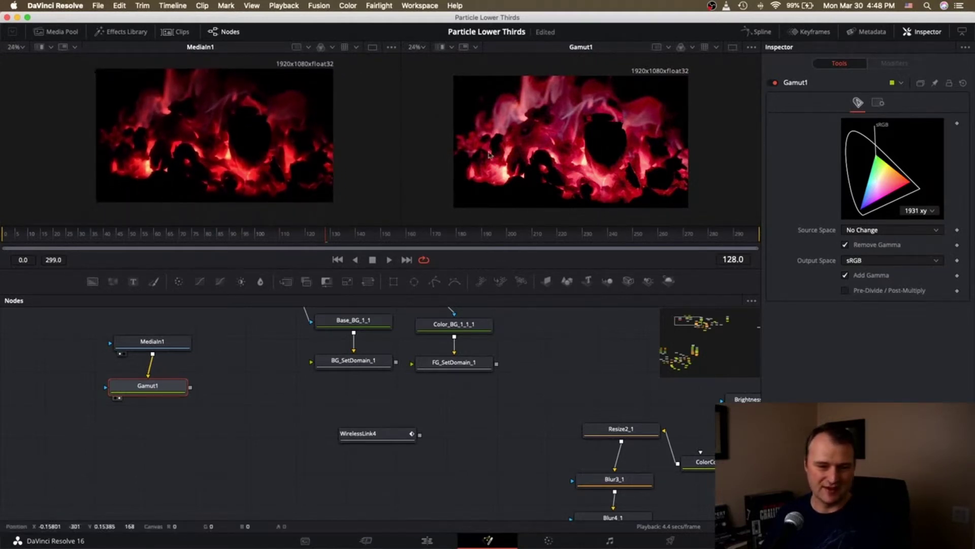
scroll(587, 127, up, 2)
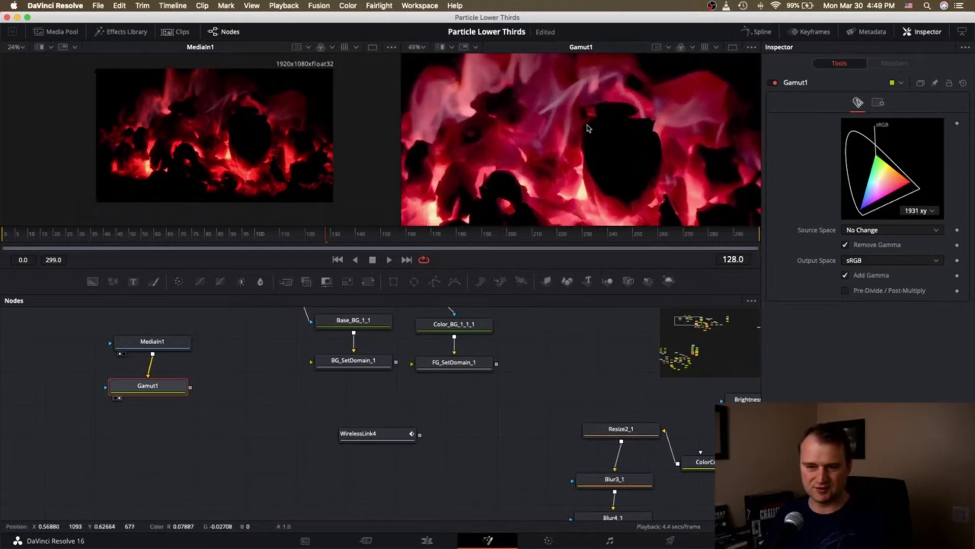
scroll(587, 128, up, 1)
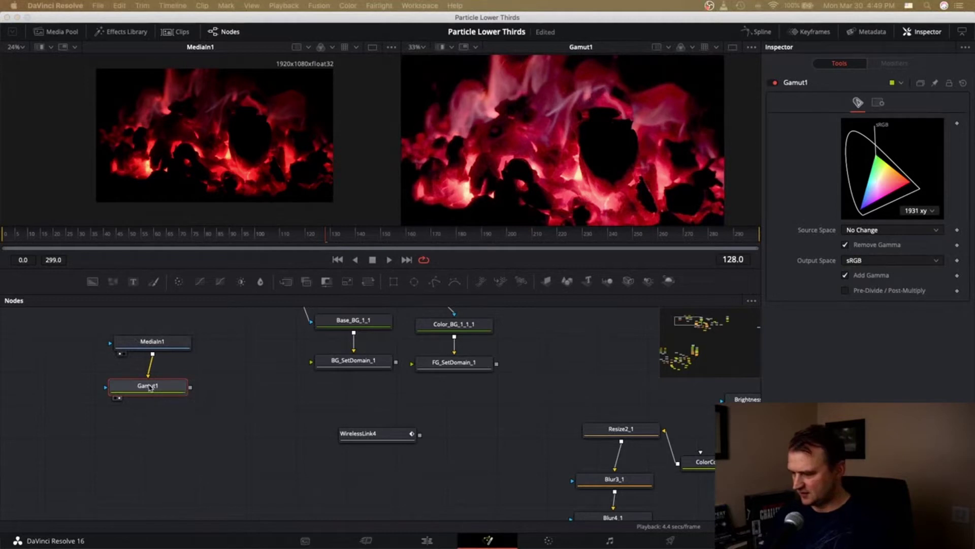
Add a ColorCorrector after Gamut1 and preview it in both viewers with Contrast and Gain reset to 1.0
key(Return)
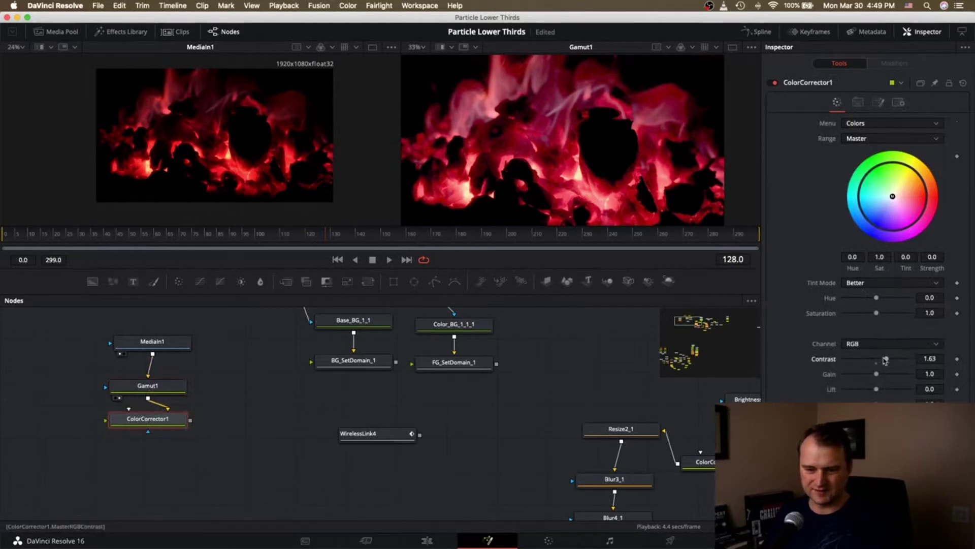
click(876, 363)
drag(877, 374, 837, 379)
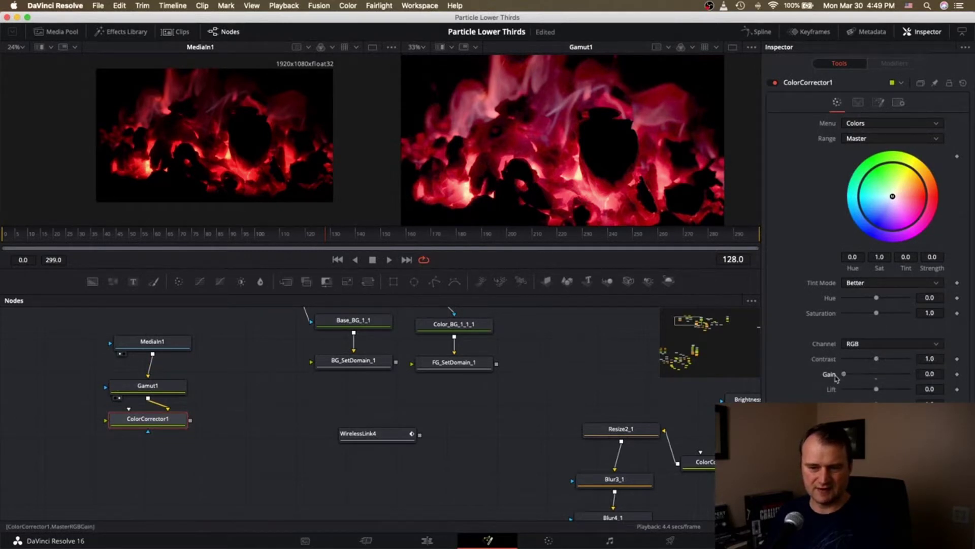
click(121, 430)
click(116, 431)
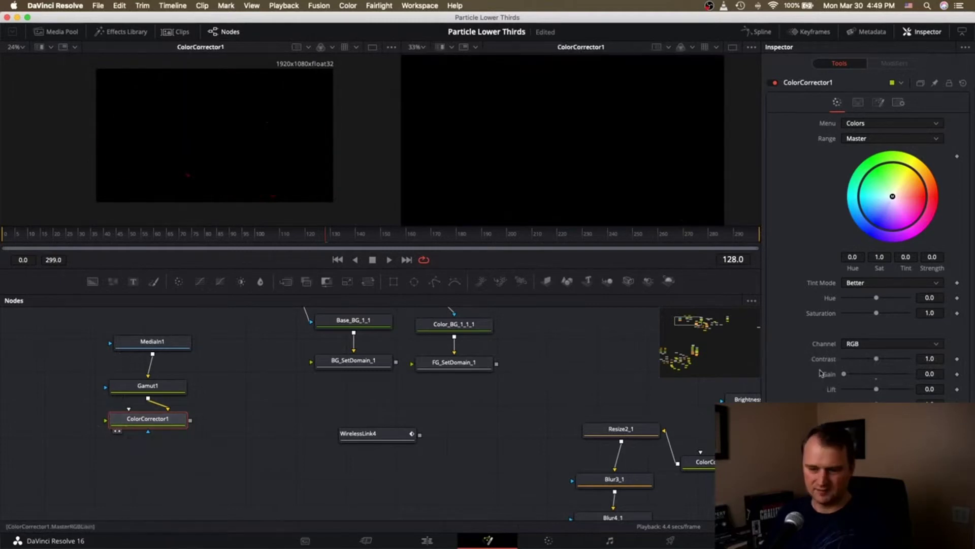
double_click(835, 378)
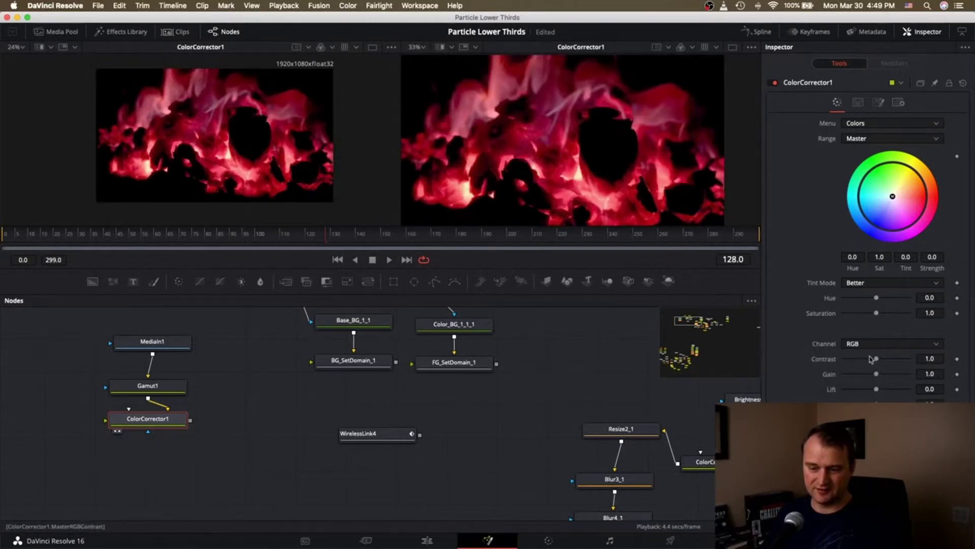
Set ColorCorrector1's Contrast to 1.29 and Lift to 0.1, keeping Gain at its default of 1.0
drag(878, 360, 881, 391)
double_click(817, 360)
double_click(828, 375)
double_click(833, 376)
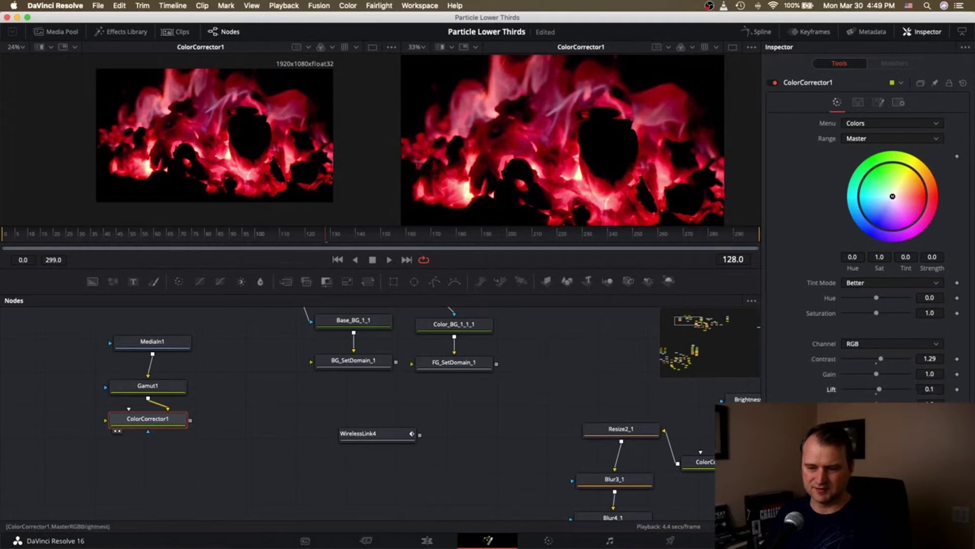
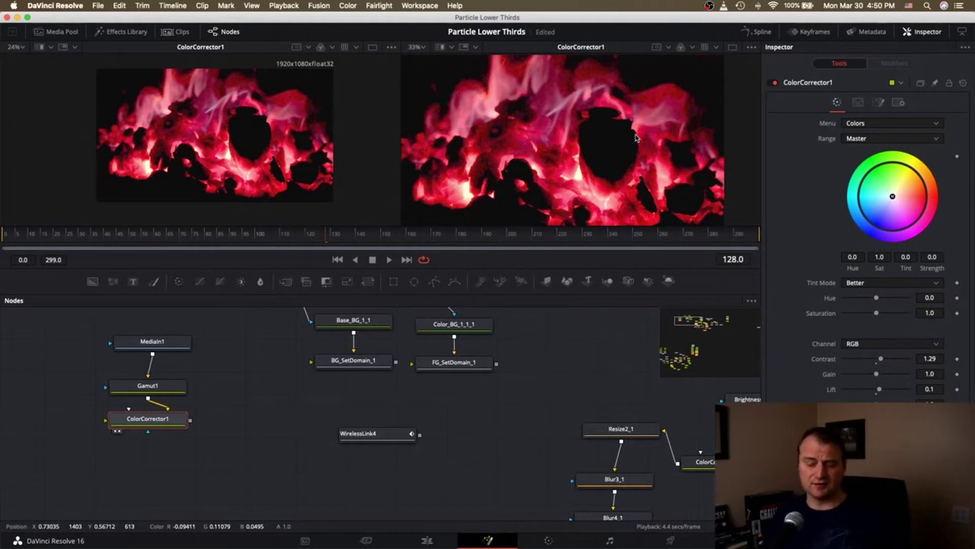
Check the input sources of WirelessLink4 and WirelessLink3, moving WirelessLink3 further away from ErodeDilate1
scroll(503, 469, right, 3)
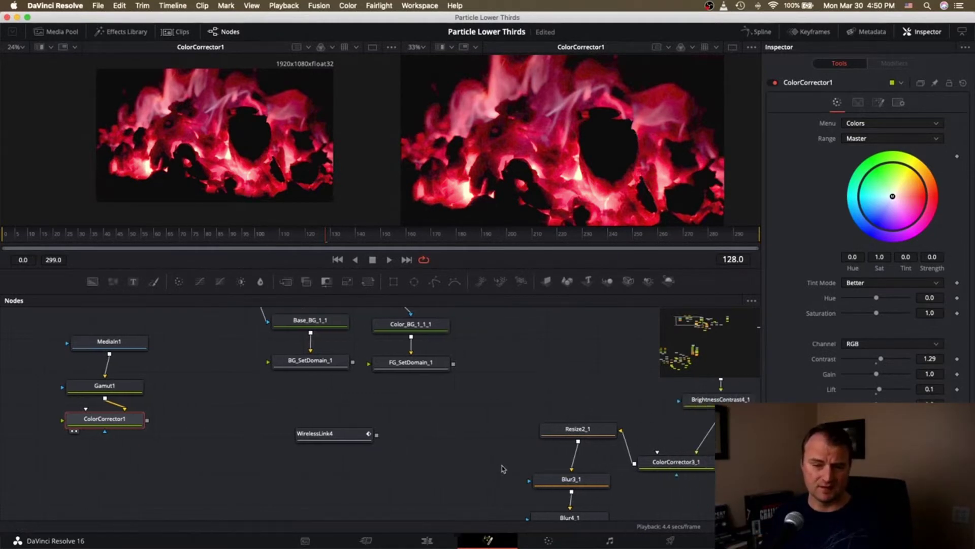
scroll(503, 469, left, 2)
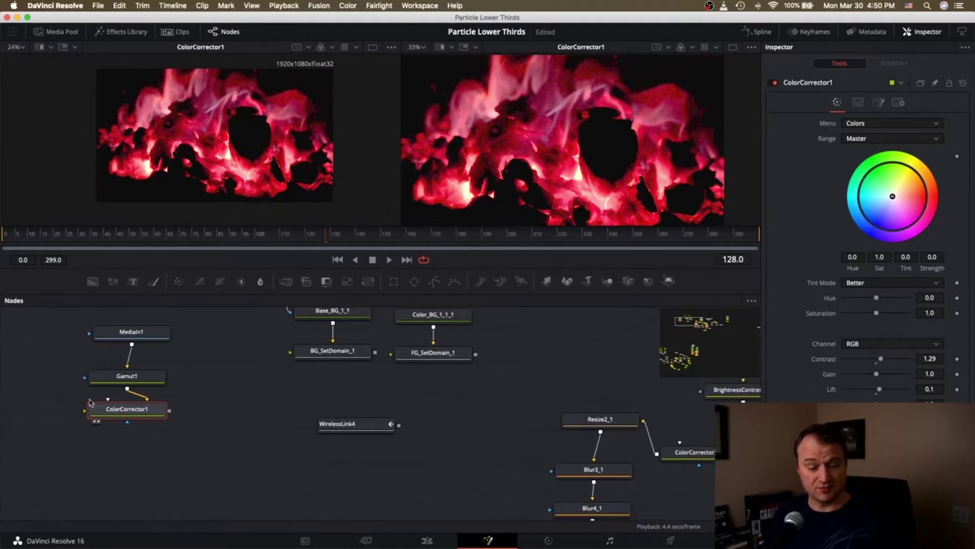
scroll(679, 444, right, 1)
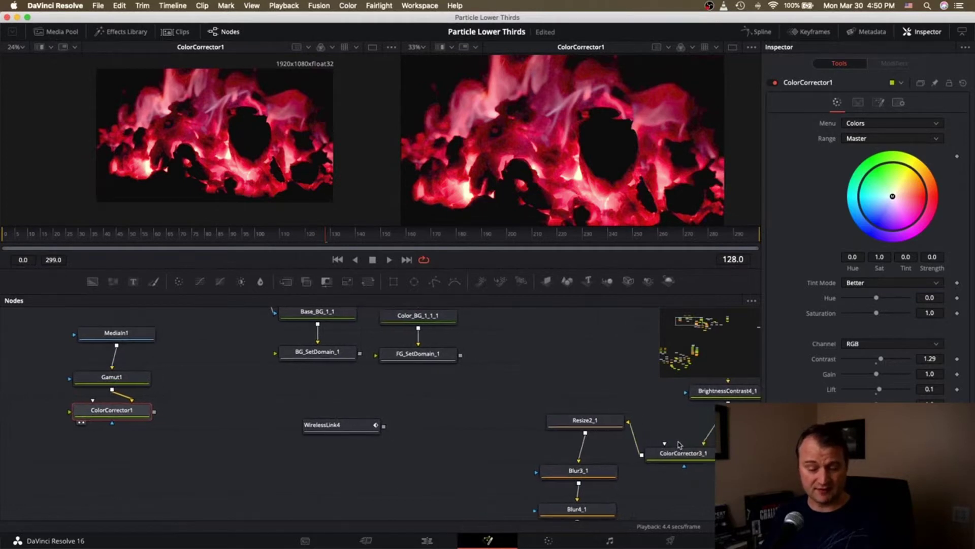
click(340, 430)
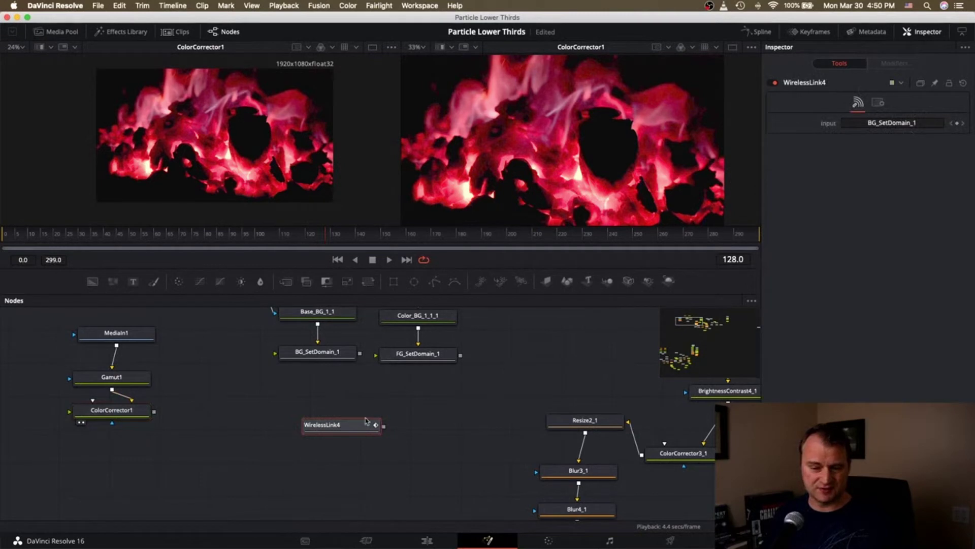
scroll(493, 428, right, 5)
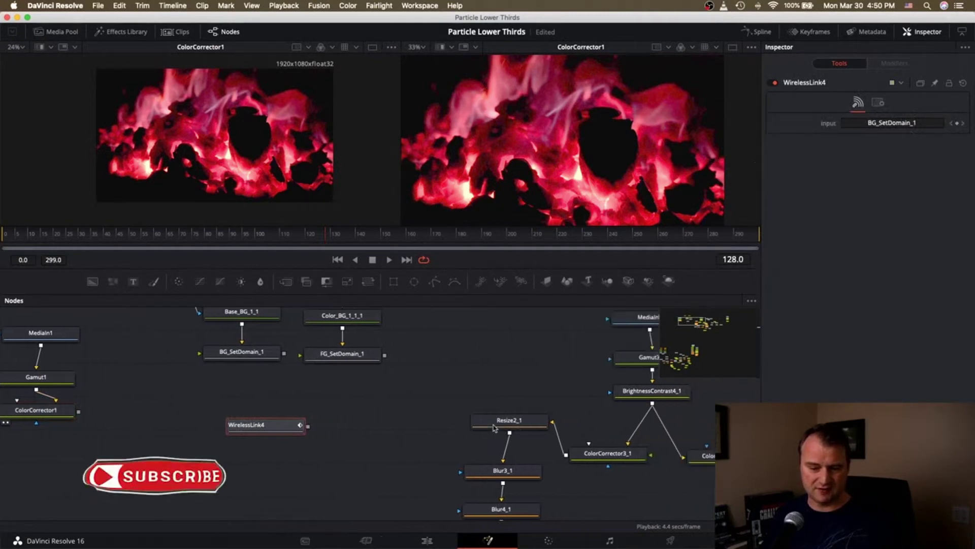
scroll(495, 428, right, 7)
click(458, 360)
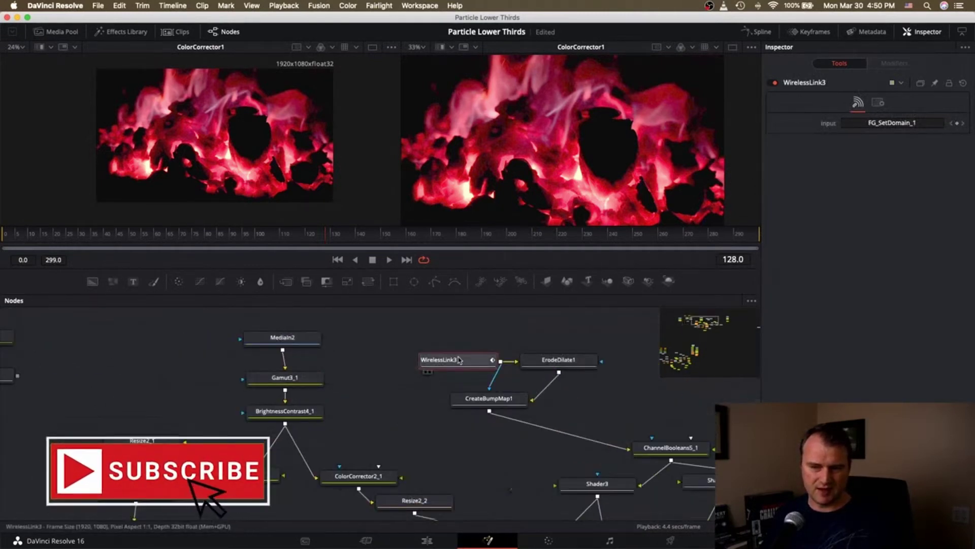
drag(459, 360, 417, 354)
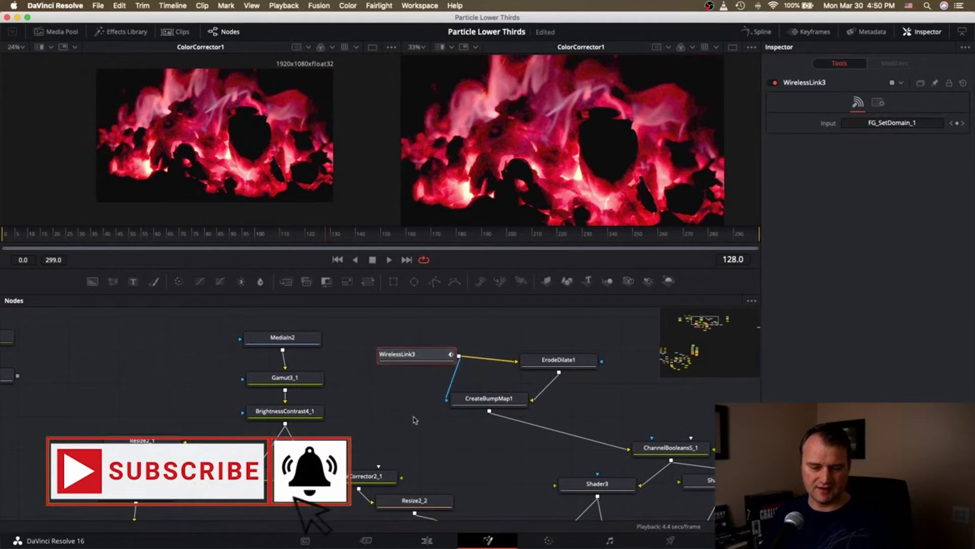
Check the input of the Wireless_FG link in the earlier node group and preview Blur6 in the second viewer
click(676, 357)
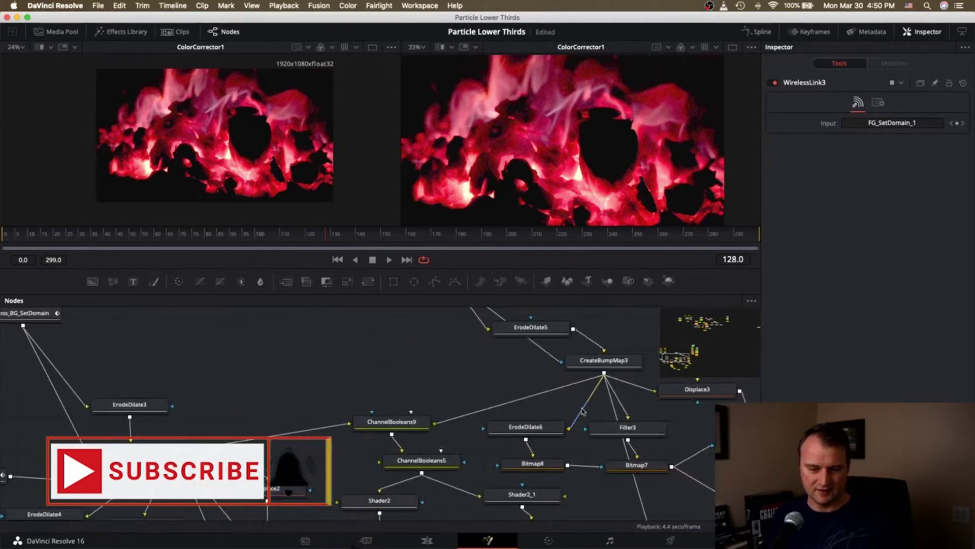
scroll(584, 411, up, 4)
scroll(583, 412, down, 1)
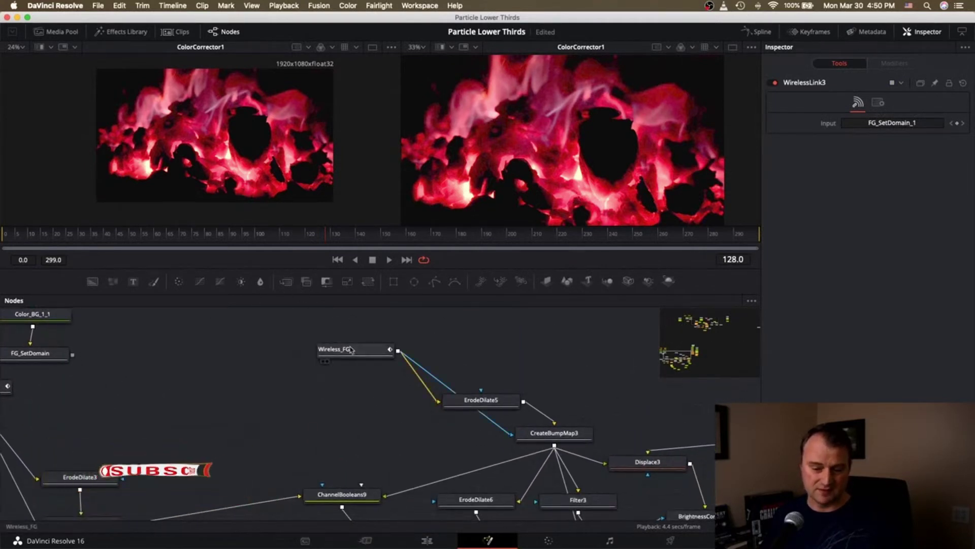
scroll(346, 368, up, 1)
click(350, 374)
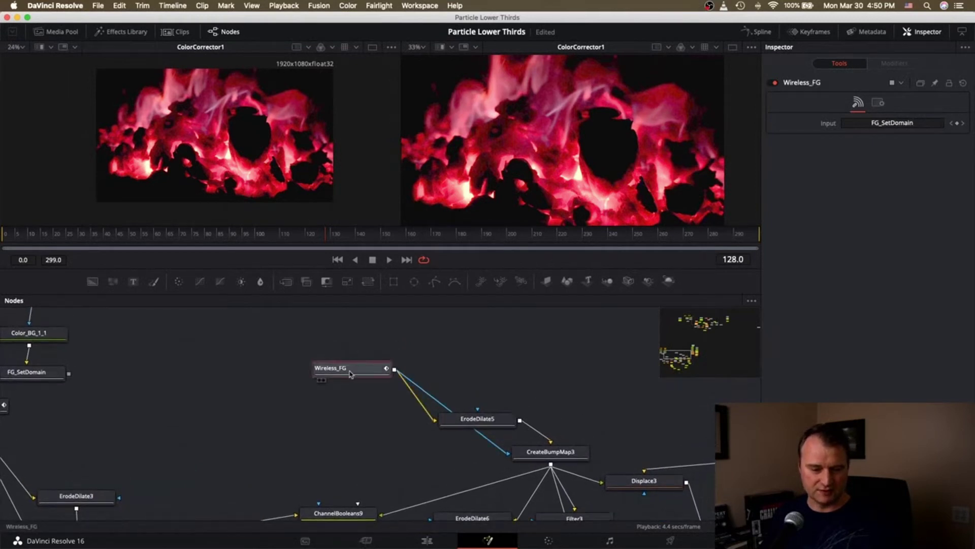
scroll(487, 420, right, 10)
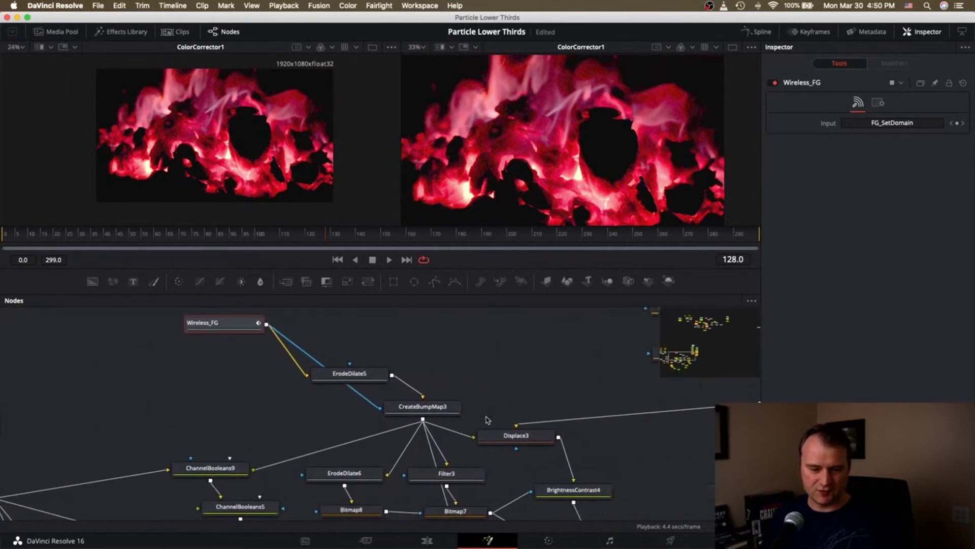
scroll(487, 420, right, 4)
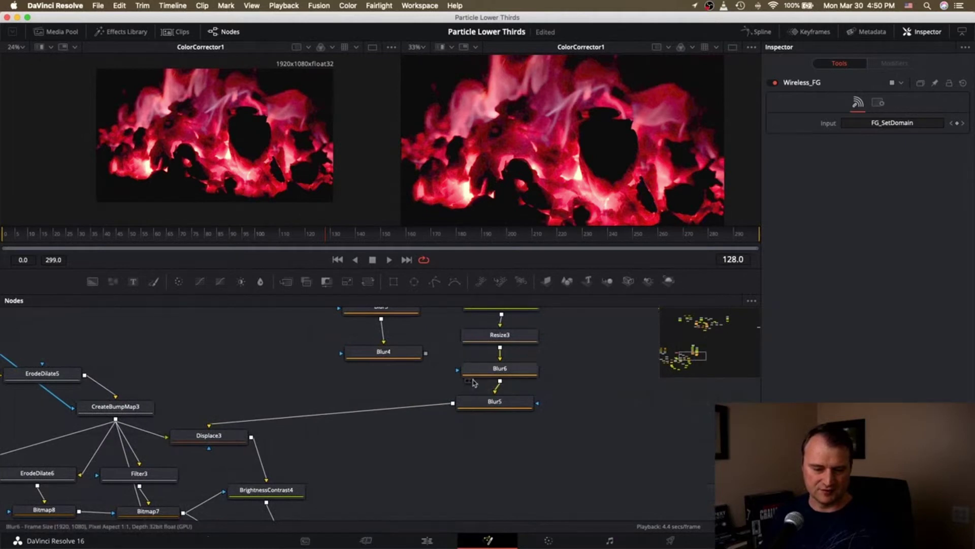
click(471, 380)
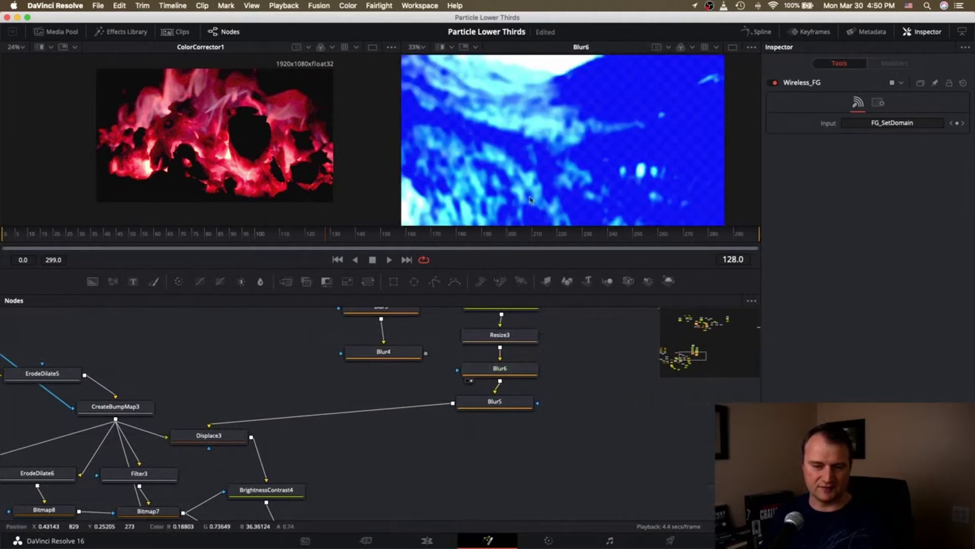
Rename WirelessLink3 to Wireless_FG1, disconnect it from ErodeDilate1 and CreateBumpMap1, and move it clear of them
scroll(559, 392, up, 5)
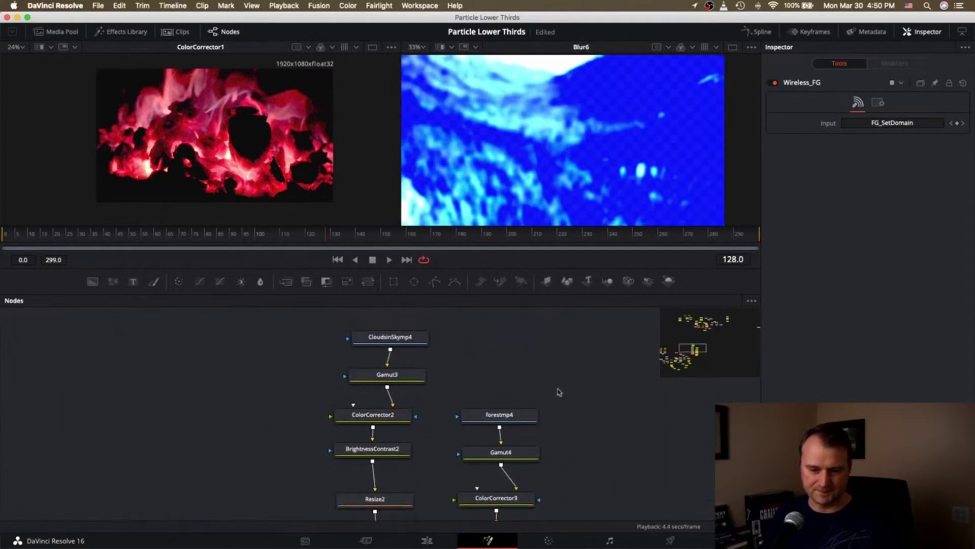
click(720, 322)
scroll(559, 396, up, 5)
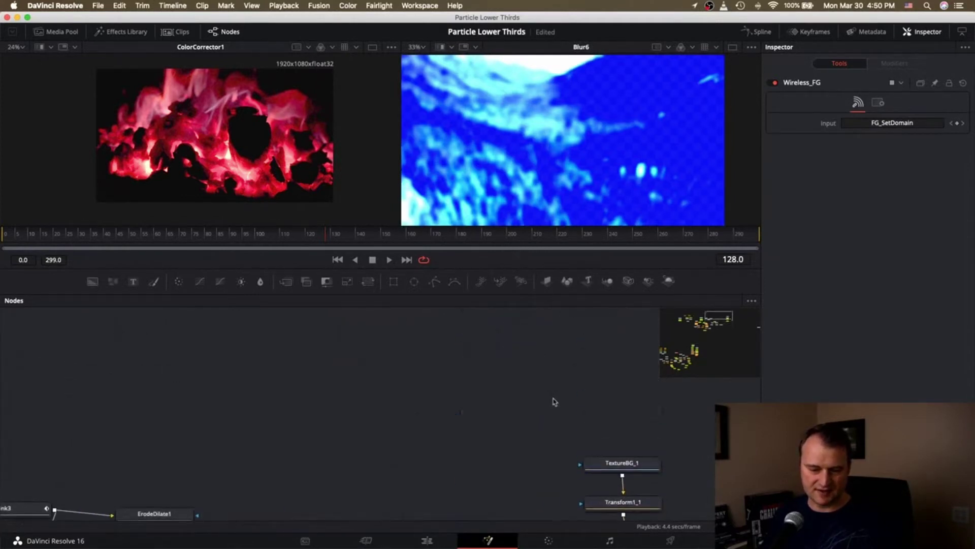
scroll(555, 400, left, 6)
click(223, 424)
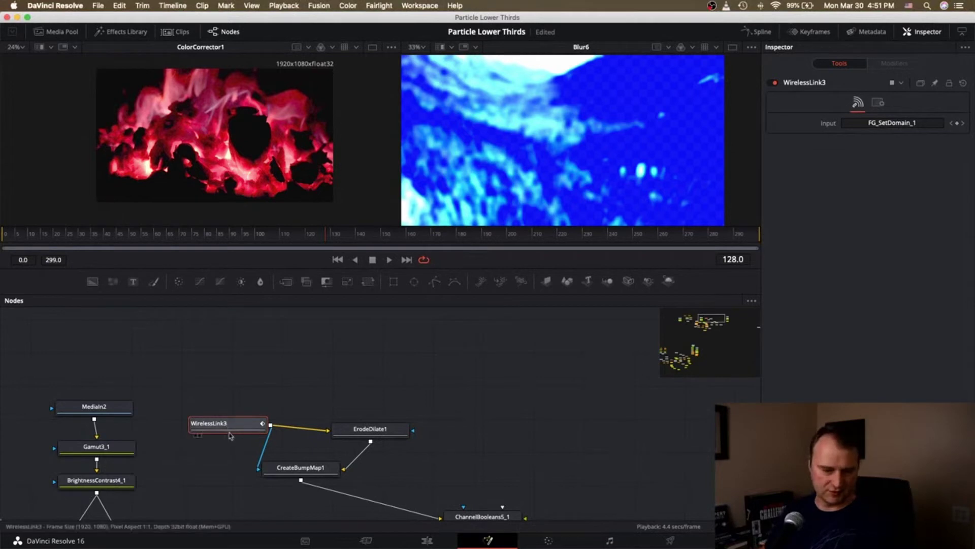
drag(234, 430, 212, 348)
key(Return)
click(278, 393)
key(Delete)
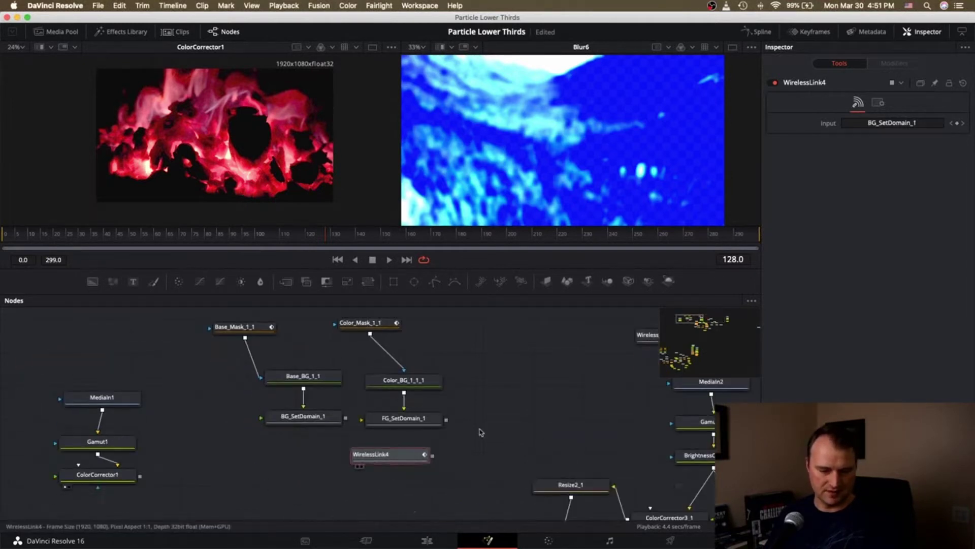
Place WirelessLink4 between MediaIn2 and ErodeDilate1, and move Wireless_FG1 below BG_SetDomain_1
drag(401, 455, 652, 374)
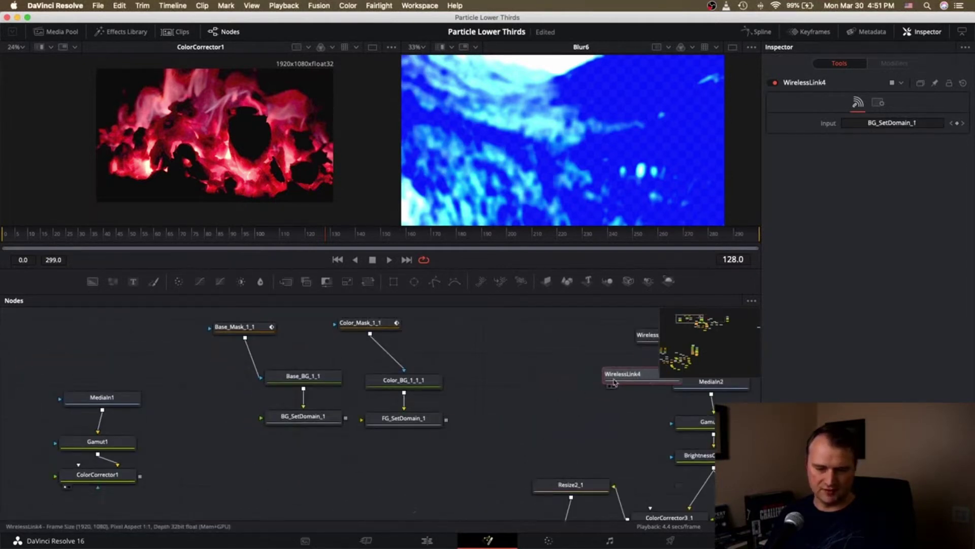
scroll(599, 401, right, 3)
drag(582, 335, 93, 467)
drag(530, 383, 685, 406)
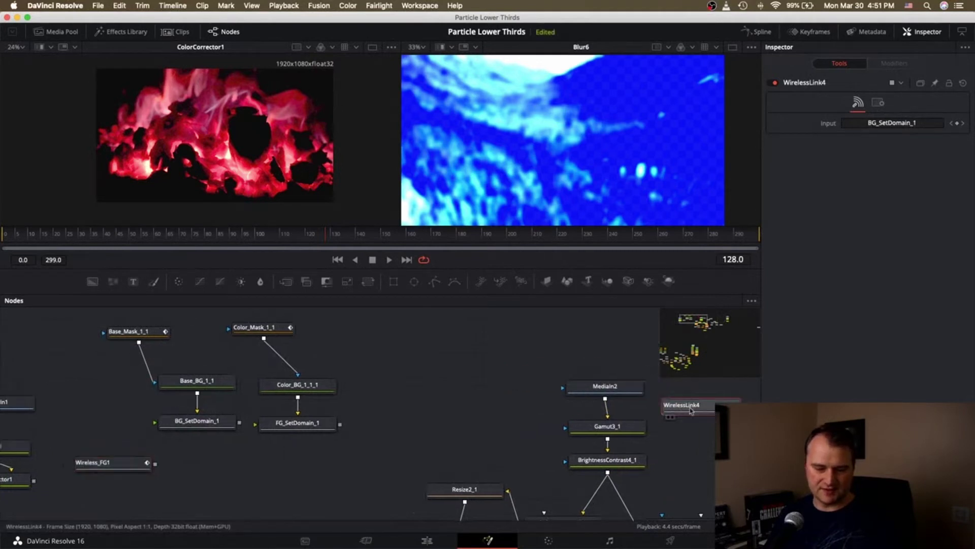
scroll(686, 407, right, 5)
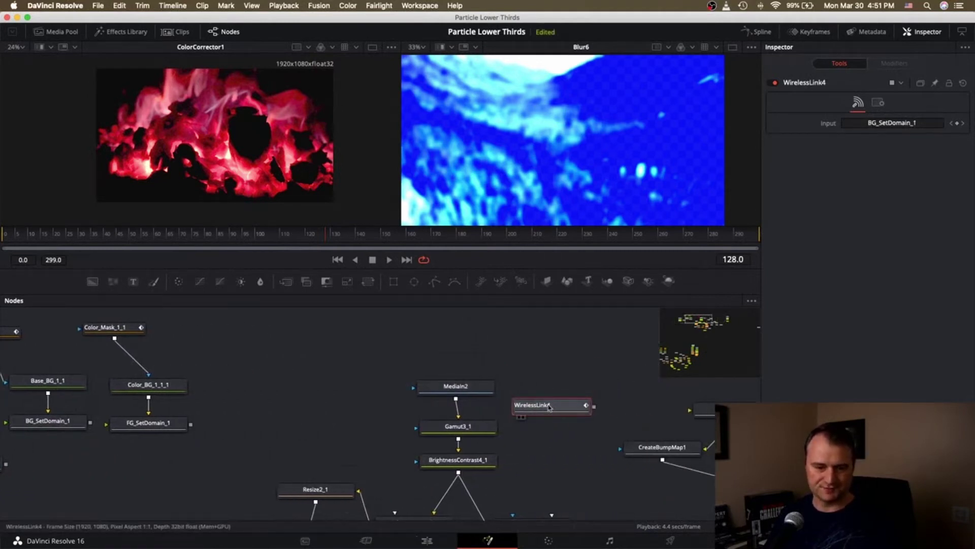
drag(549, 407, 592, 381)
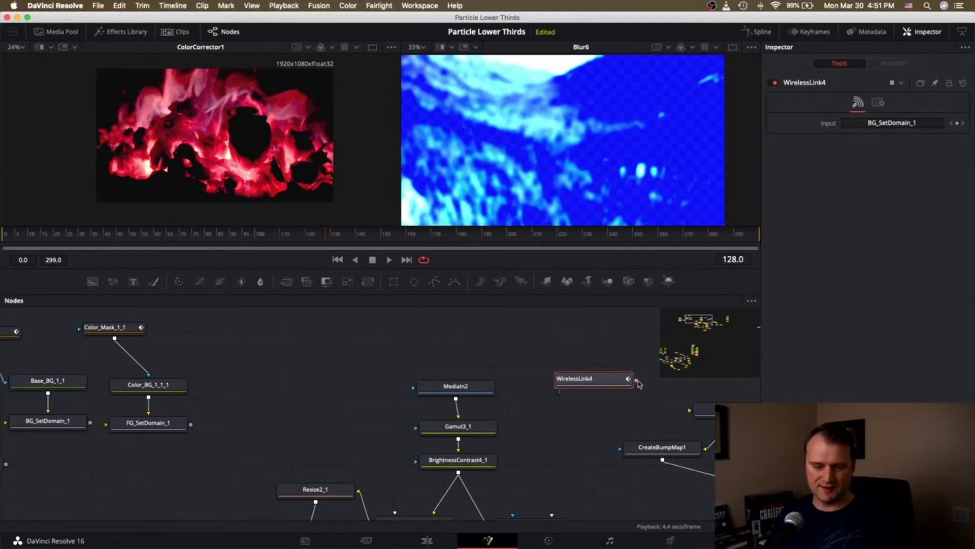
Connect WirelessLink4 to ErodeDilate1's input and CreateBumpMap1's effect mask, preview it in the second viewer, and rename it Wireless_BG1
drag(636, 380, 690, 410)
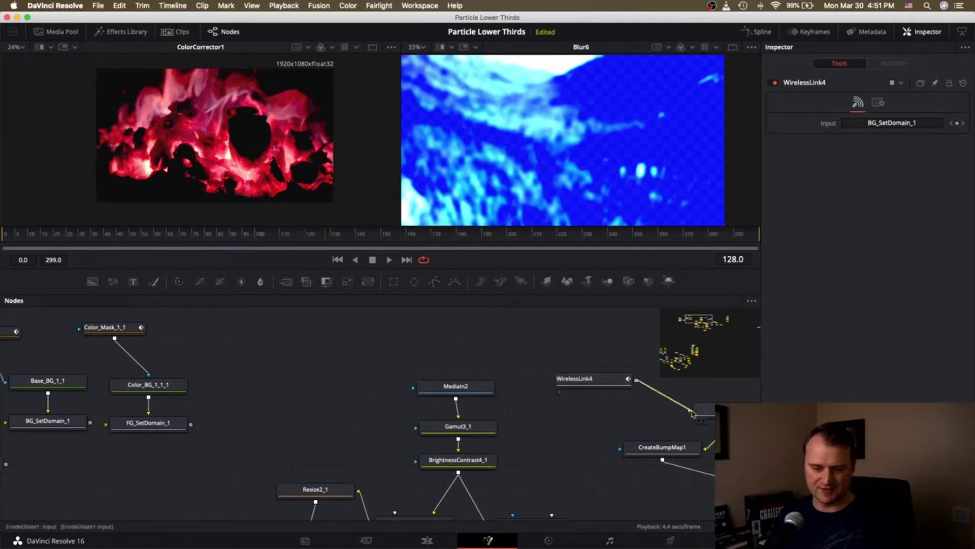
drag(636, 381, 620, 449)
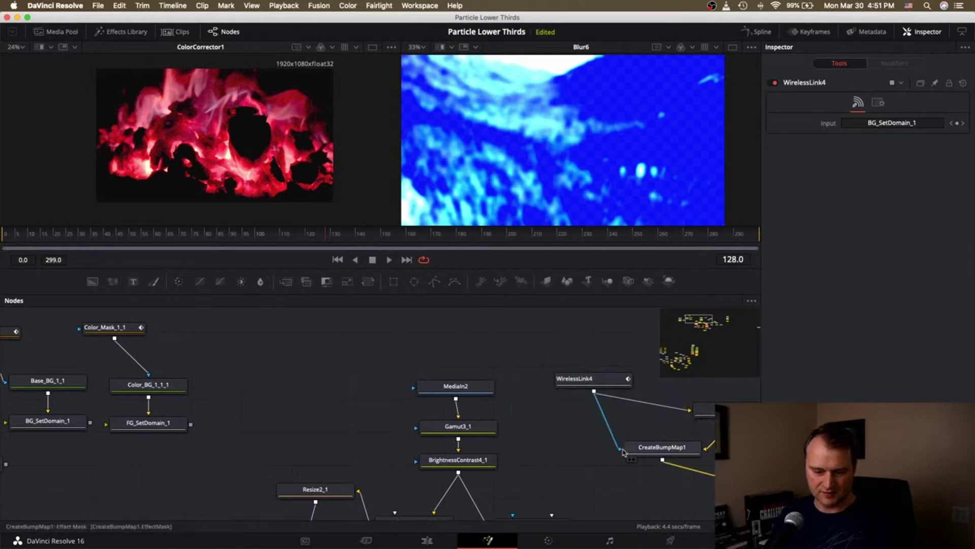
click(564, 391)
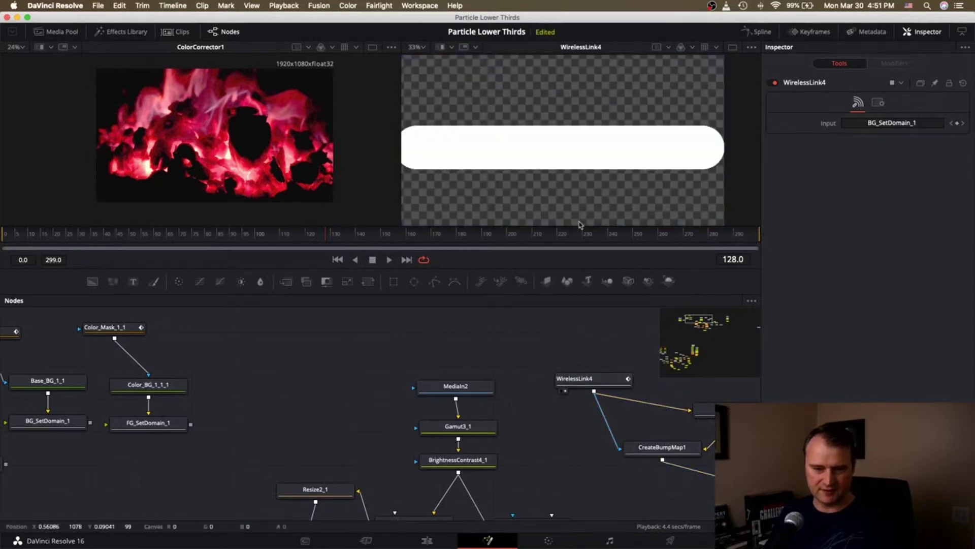
scroll(617, 411, right, 5)
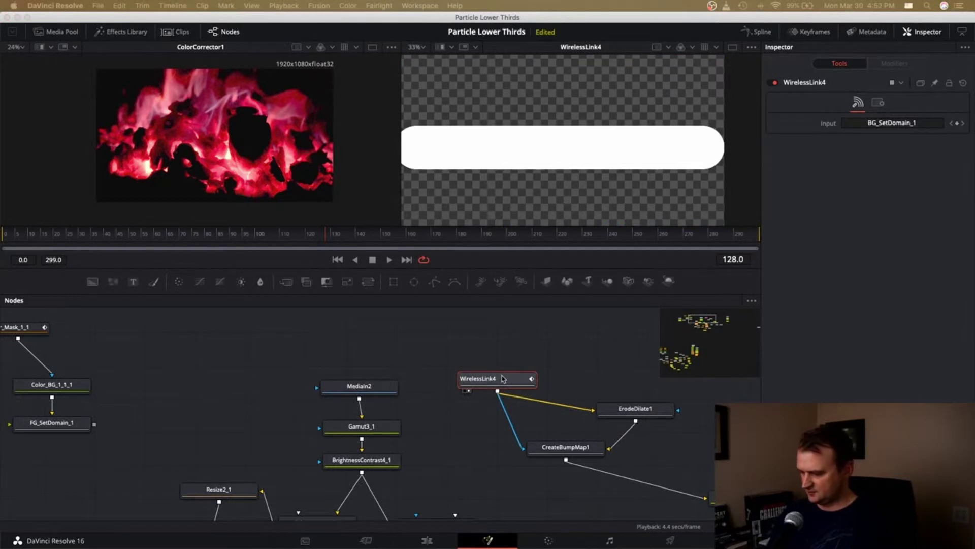
key(Return)
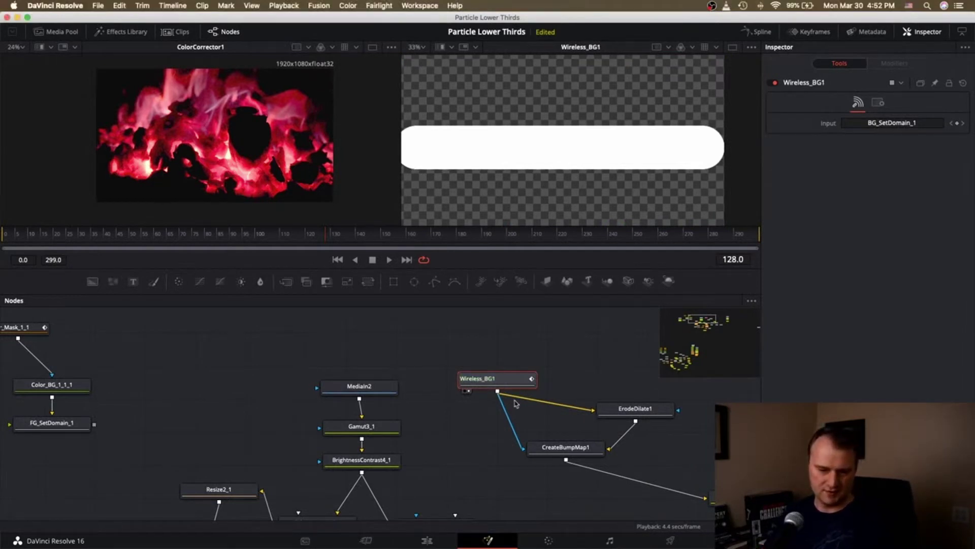
Preview Merge2 and Merge1 in the second viewer and check the input source of WireLess_CreatBump
scroll(548, 391, down, 10)
scroll(548, 391, right, 8)
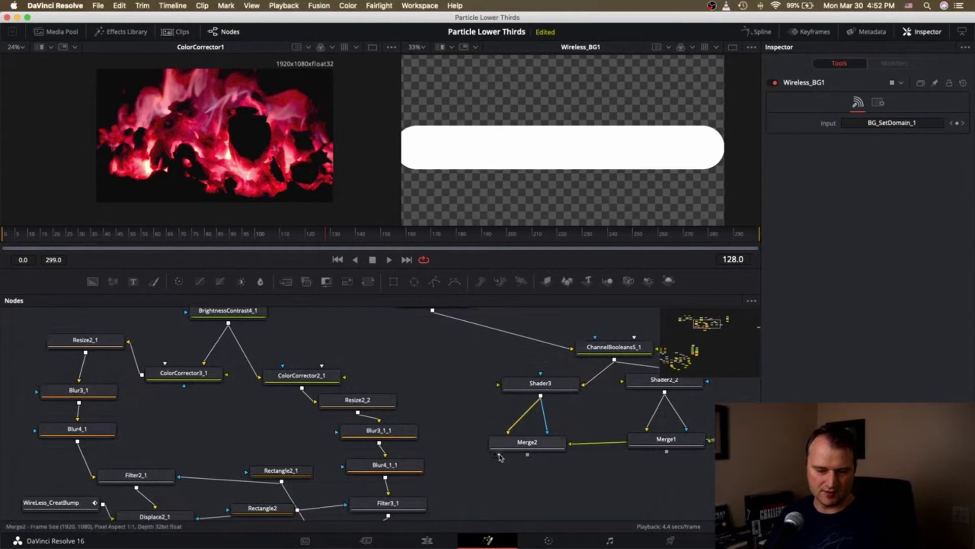
click(497, 454)
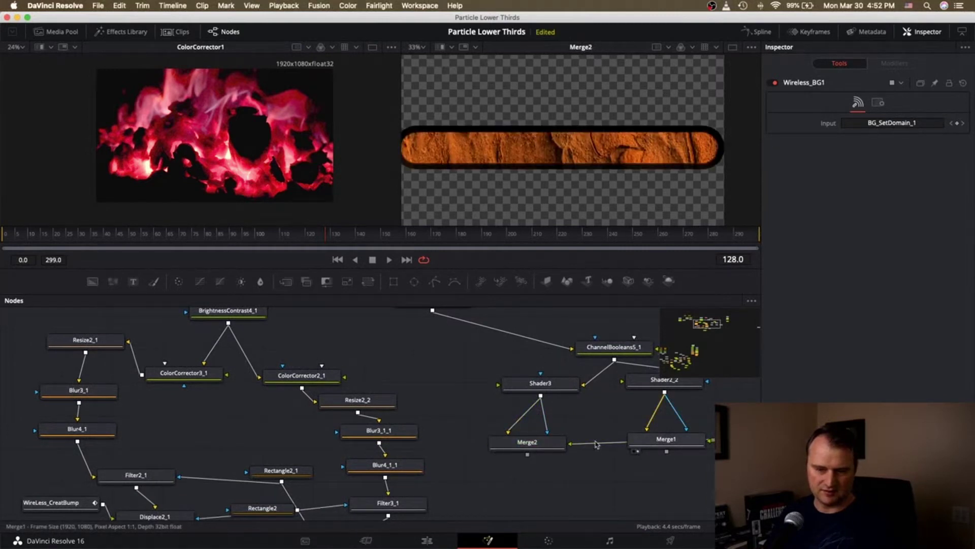
scroll(435, 405, down, 4)
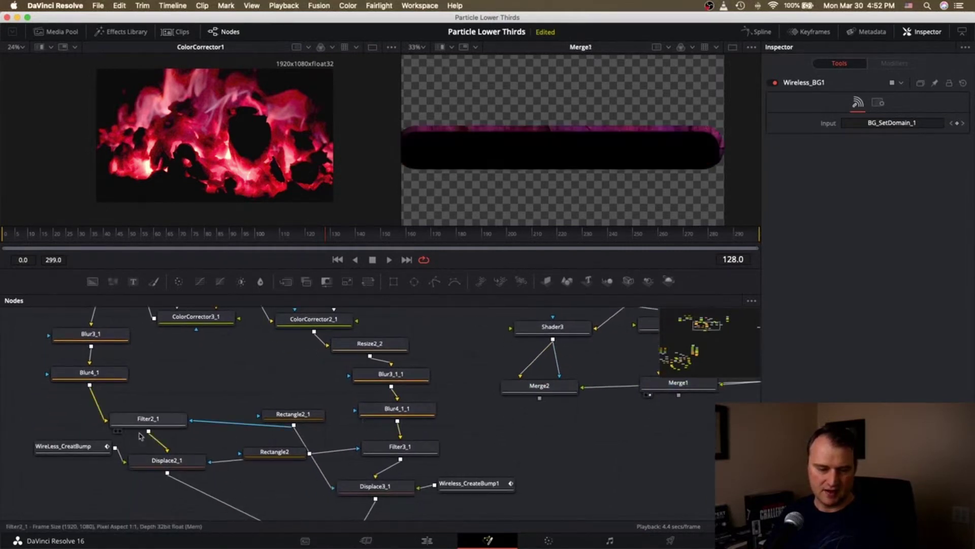
click(91, 446)
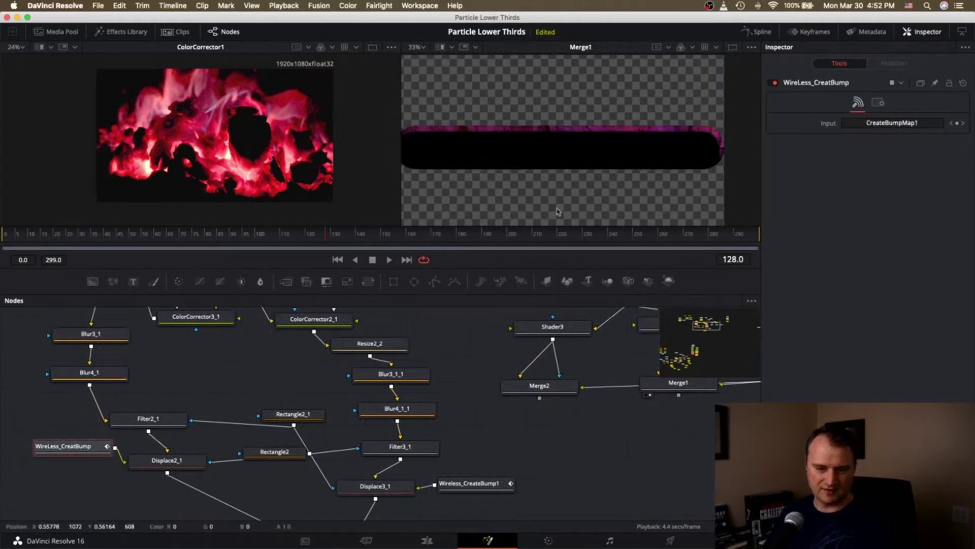
scroll(474, 328, up, 2)
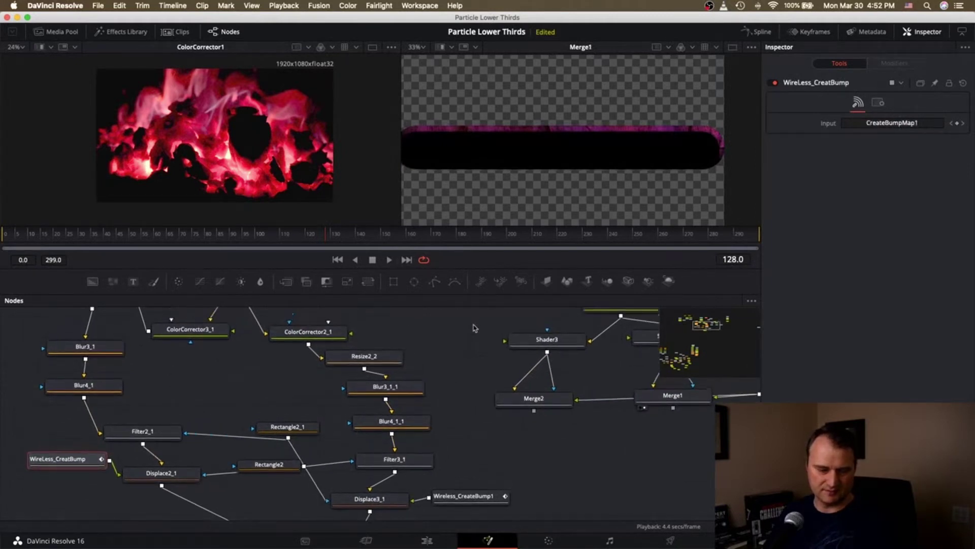
scroll(437, 370, up, 2)
scroll(422, 406, down, 2)
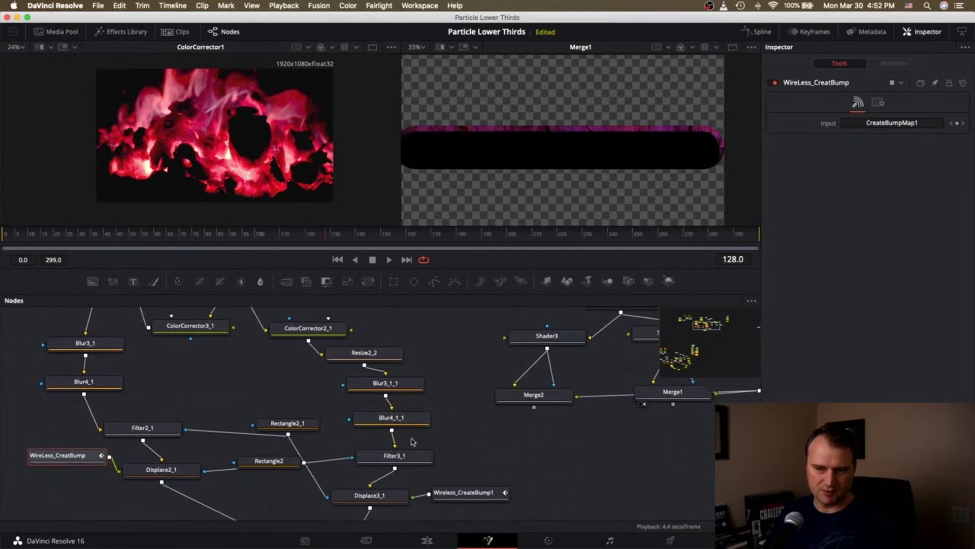
Inspect Wireless_CreateBump1 and show Displace2_1 and Displace3_1 side by side in the two viewers
click(457, 493)
scroll(445, 500, down, 1)
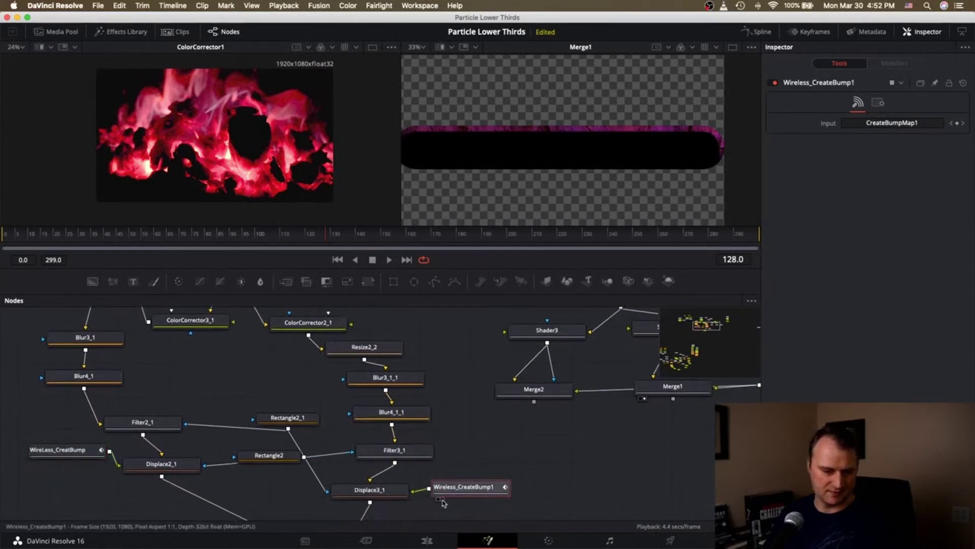
click(442, 500)
click(341, 501)
click(128, 476)
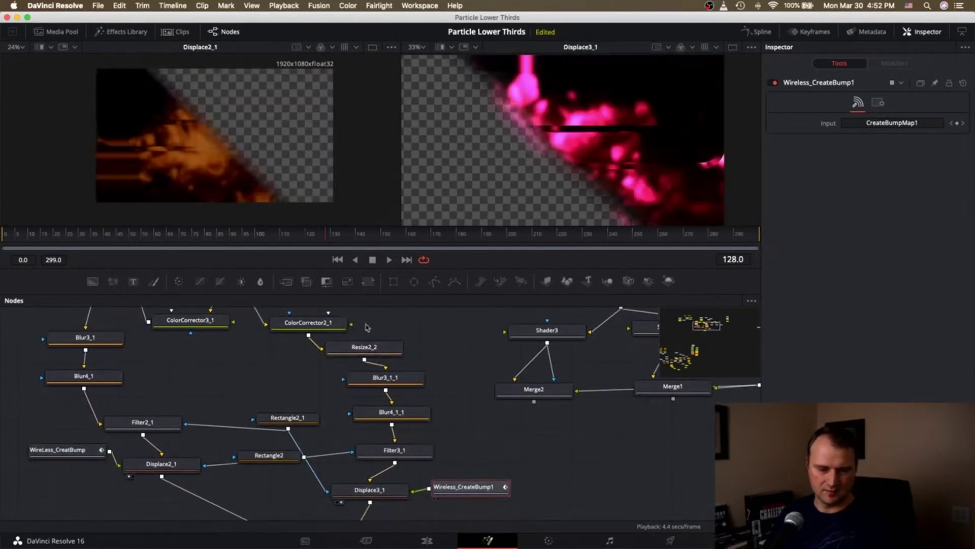
View the outputs of Merge1 and Merge2 in the second viewer
scroll(367, 328, up, 10)
scroll(367, 328, down, 10)
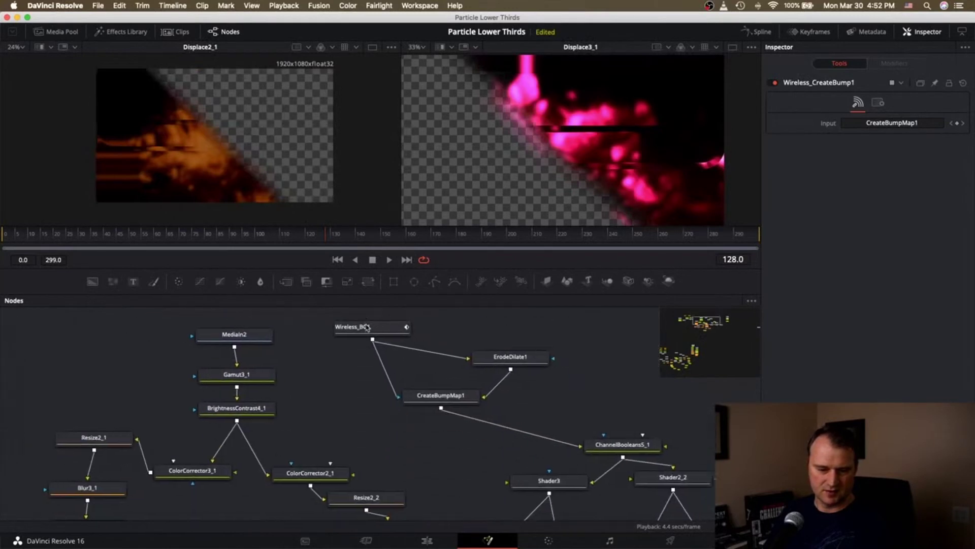
scroll(367, 328, right, 7)
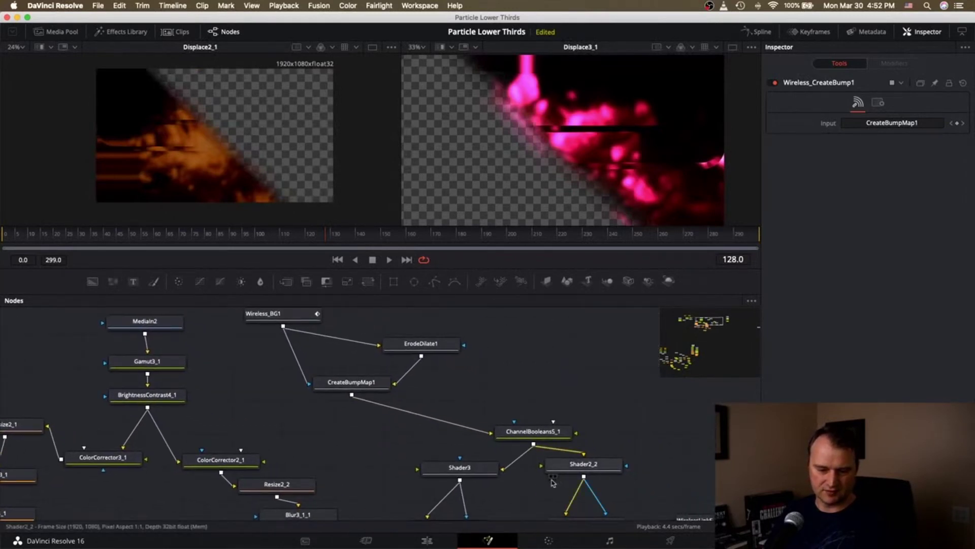
scroll(554, 481, down, 5)
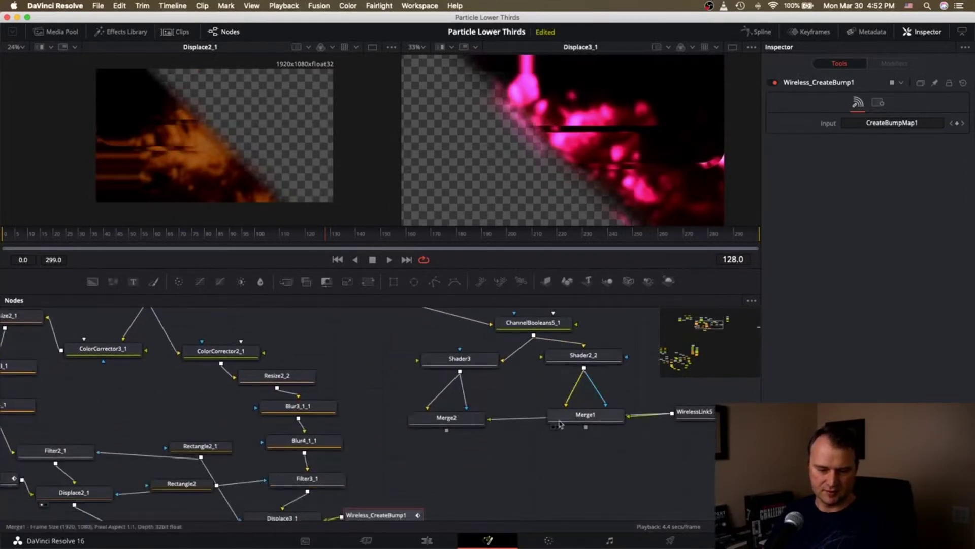
click(560, 424)
click(558, 427)
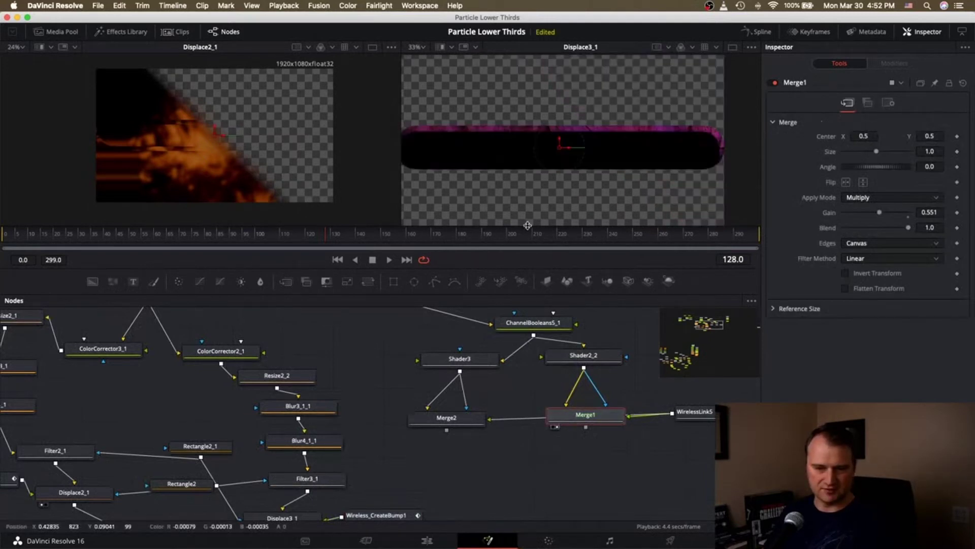
click(448, 422)
key(2)
Inspect the CreateBumpMap1 settings and display its output in both viewers
scroll(407, 416, up, 5)
scroll(407, 416, left, 4)
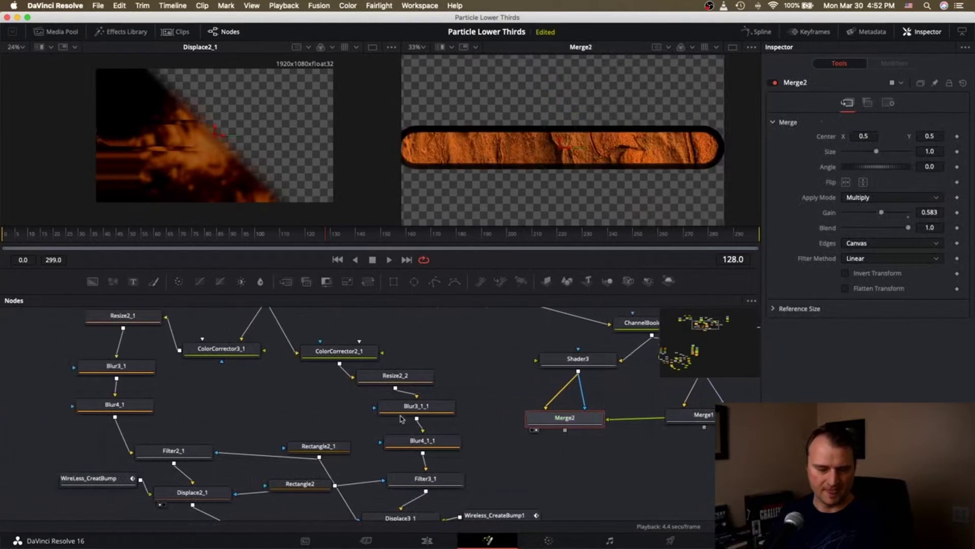
scroll(401, 418, left, 3)
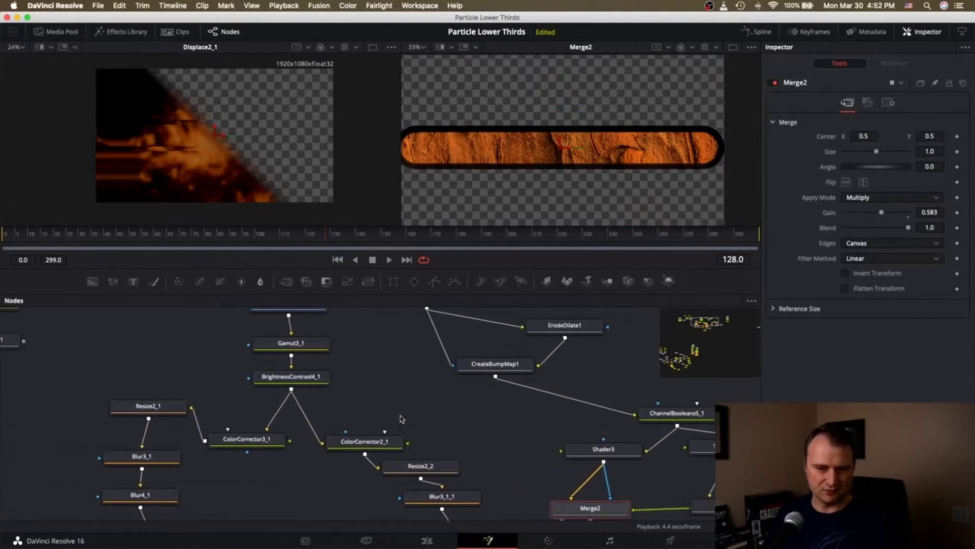
click(488, 365)
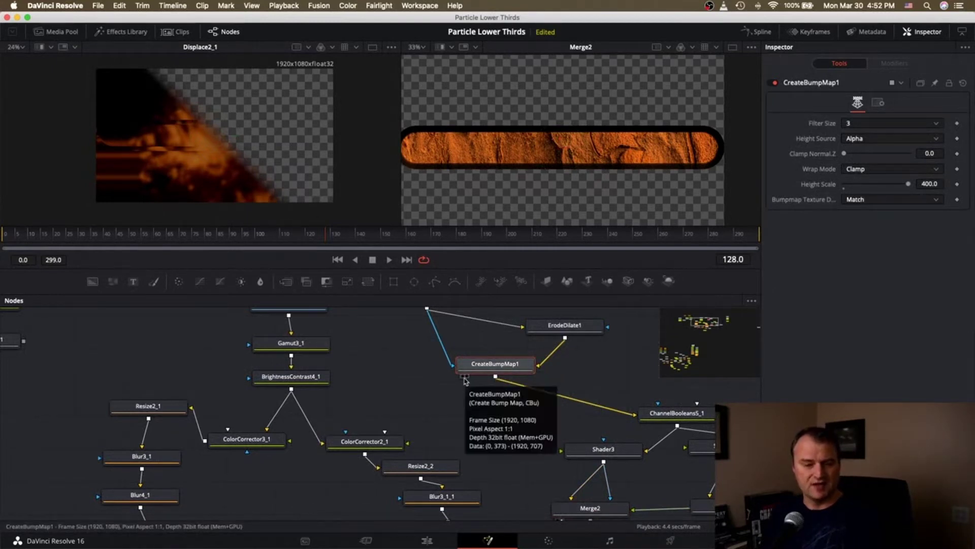
key(1)
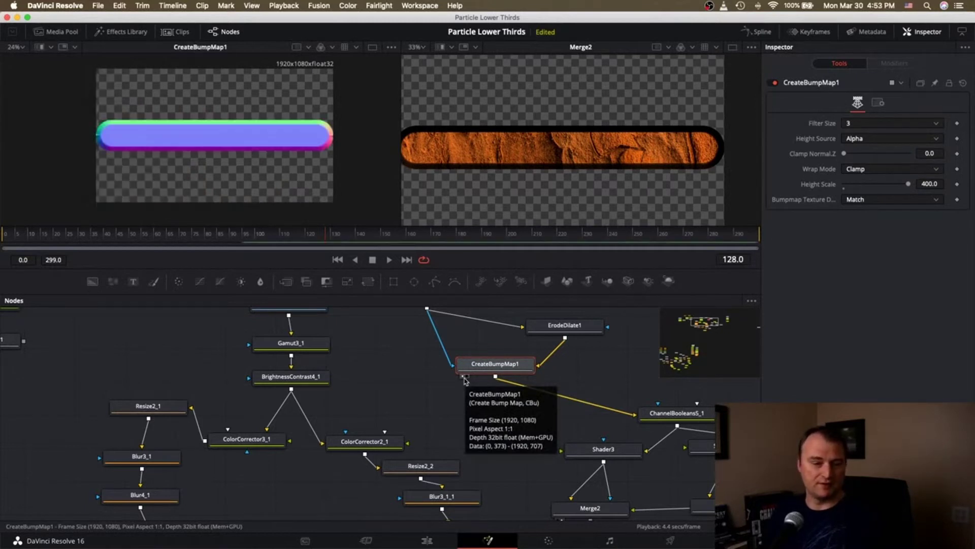
key(2)
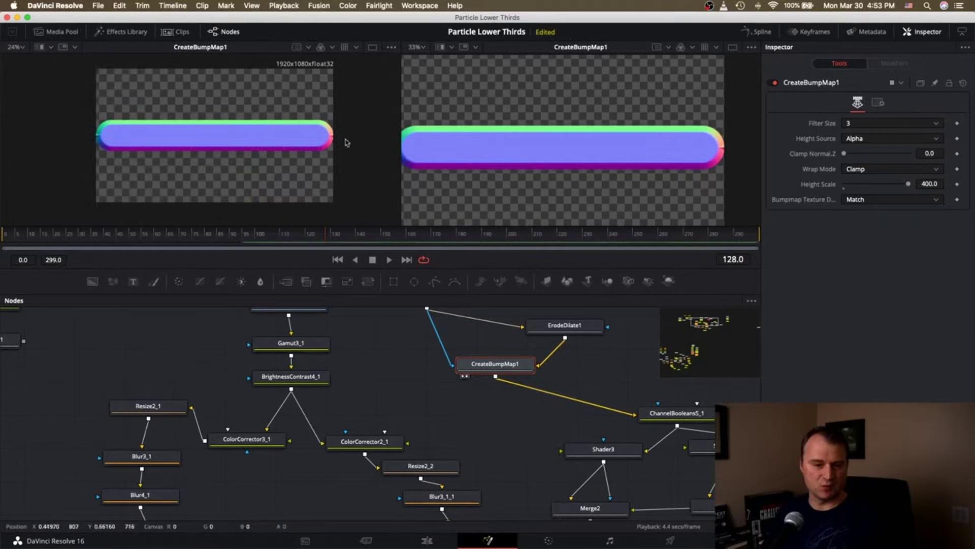
View ColorCorrector1 in the second viewer and rearrange the nodes so Wireless_FG1 sits beside Gamut1 with ColorCorrector1 directly beneath it
scroll(414, 351, up, 3)
scroll(414, 351, left, 10)
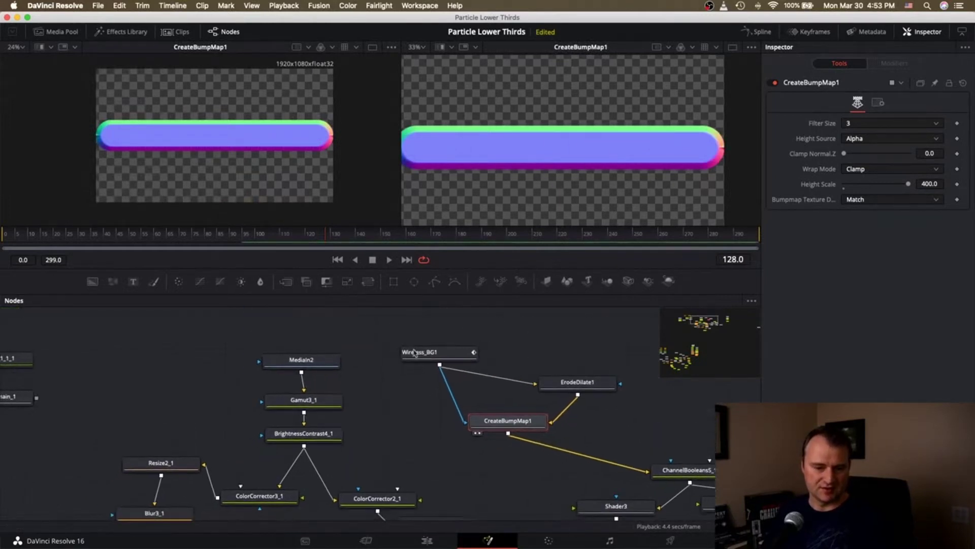
scroll(414, 352, up, 2)
scroll(414, 352, right, 2)
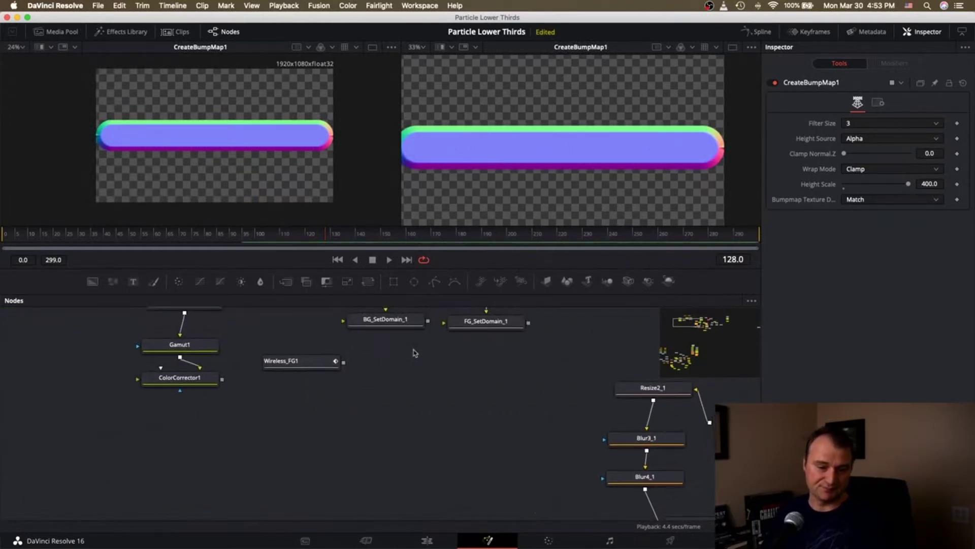
click(308, 378)
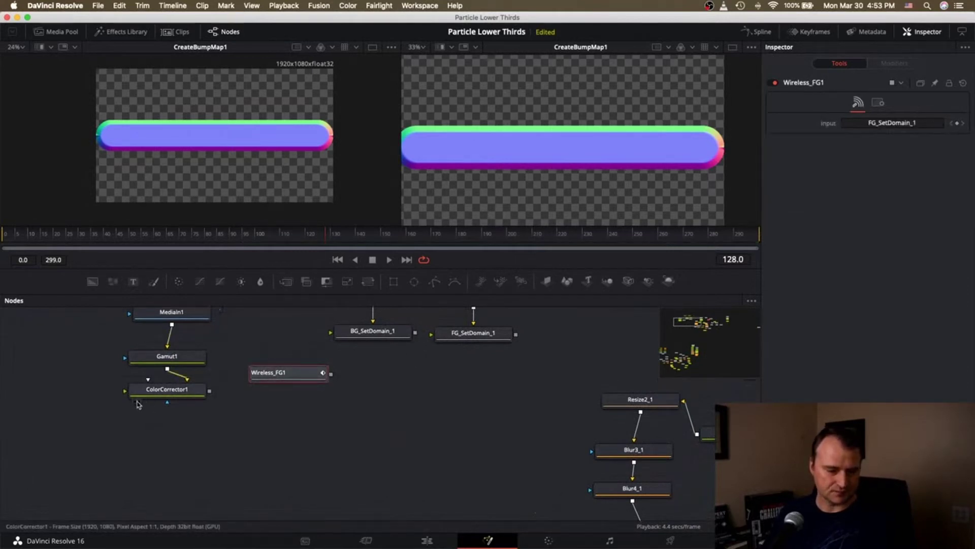
click(138, 402)
drag(277, 374, 254, 343)
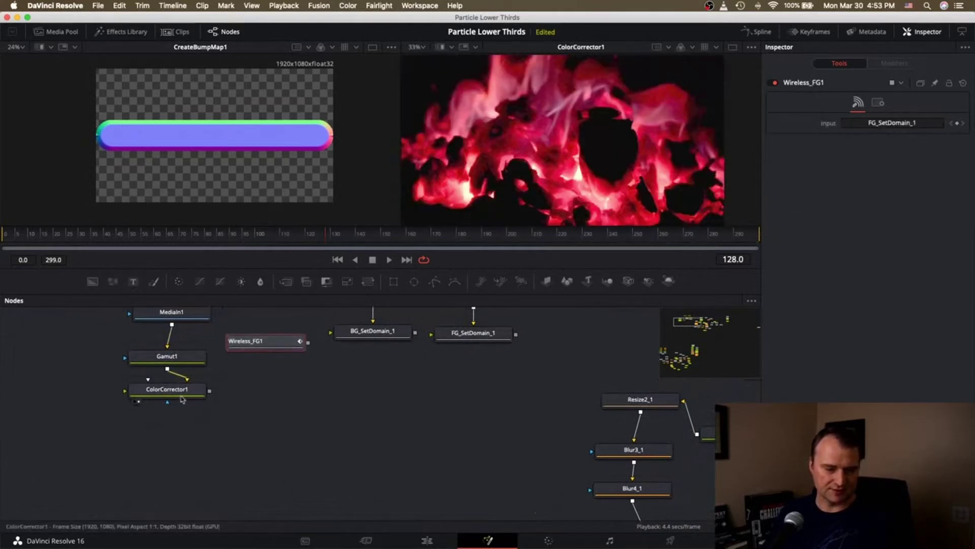
drag(181, 400, 275, 393)
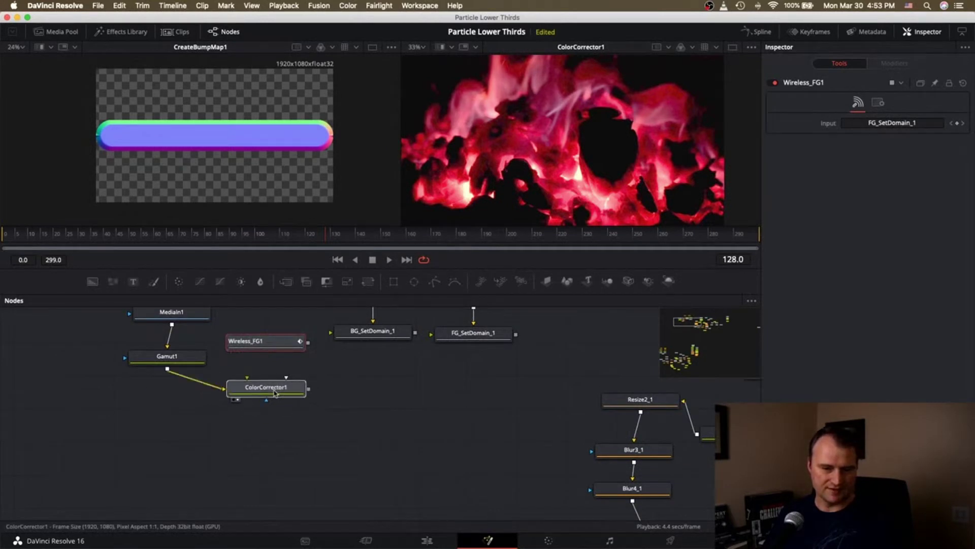
Tint ColorCorrector1 magenta with tint about 0.82 and strength about 0.31, and fine-tune its gamma and brightness
click(274, 393)
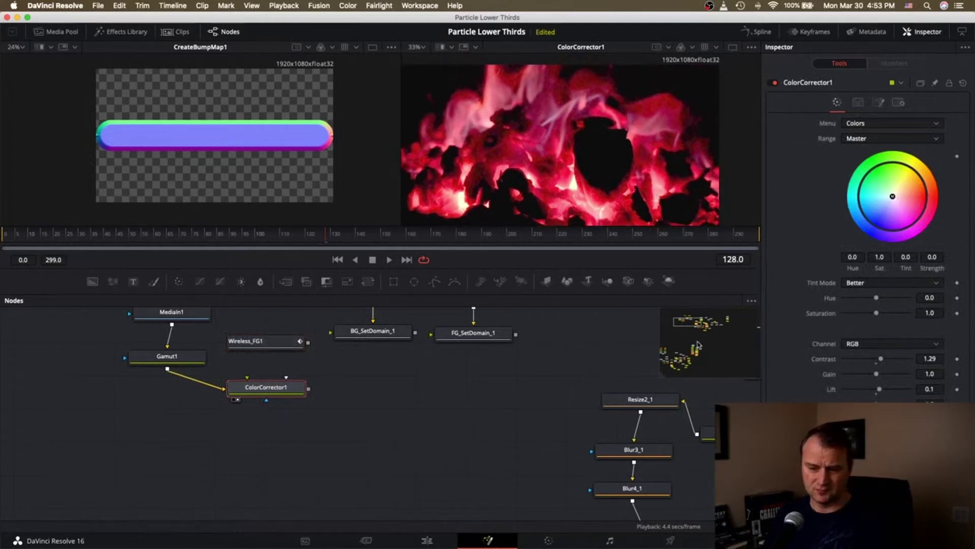
scroll(573, 398, right, 5)
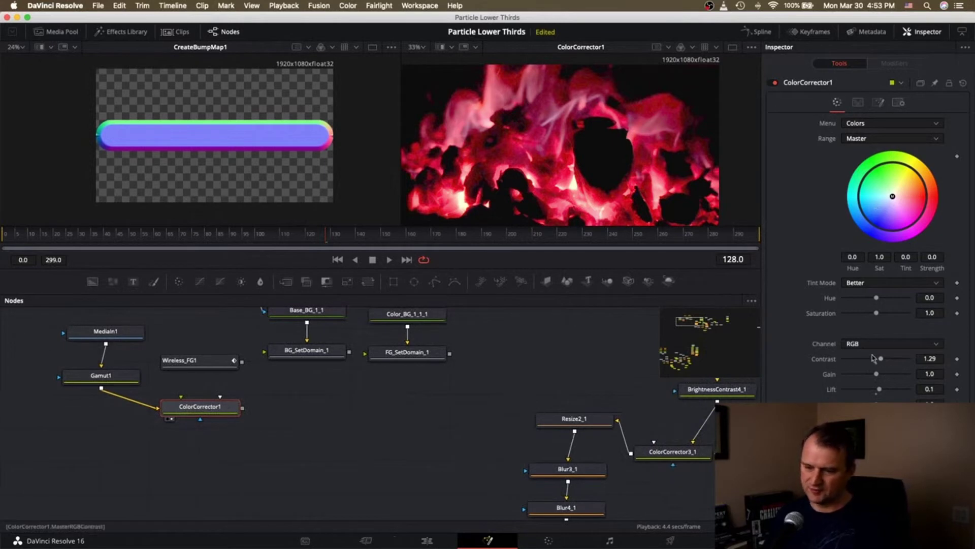
drag(892, 198, 908, 216)
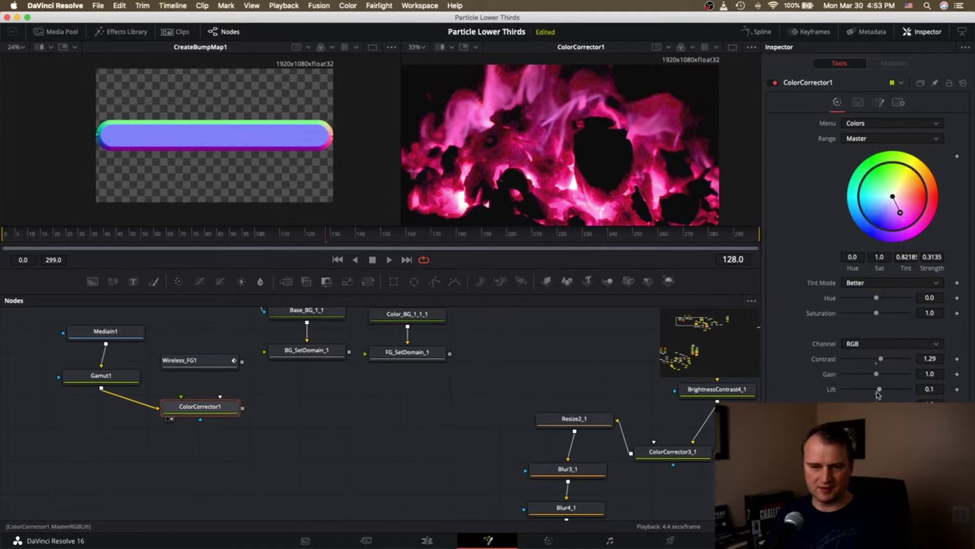
mouse_move(873, 404)
mouse_down()
mouse_move(885, 405)
mouse_move(875, 405)
mouse_up()
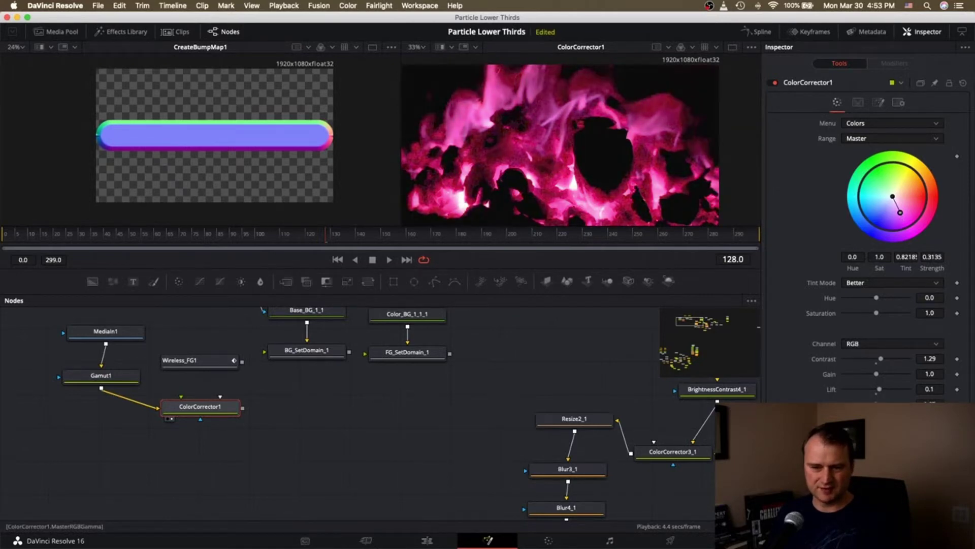
mouse_move(876, 420)
mouse_down()
mouse_move(886, 419)
mouse_move(875, 419)
mouse_up()
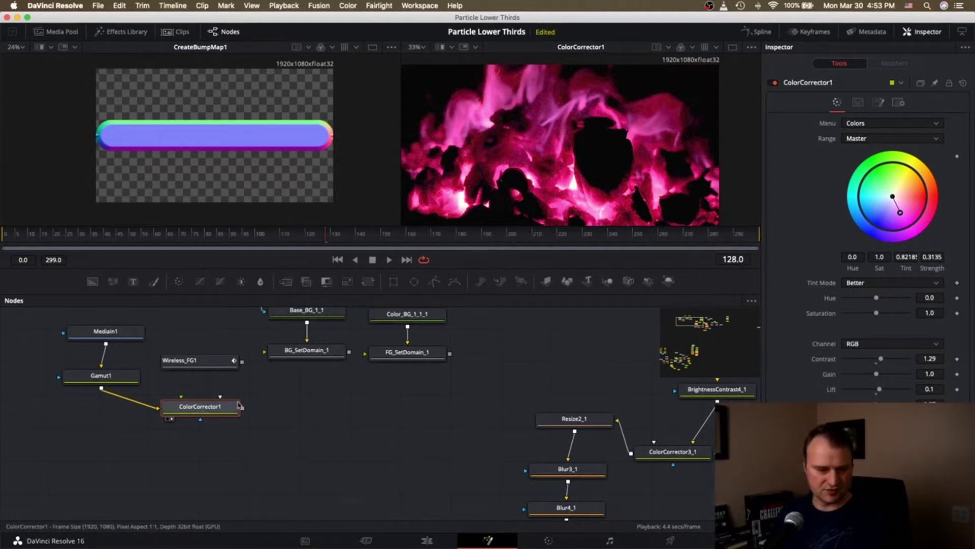
Paste a copy of ColorCorrector1 fed from Gamut1 and tint it orange, with tint about 1.12 and strength about 0.54
key(ctrl+v)
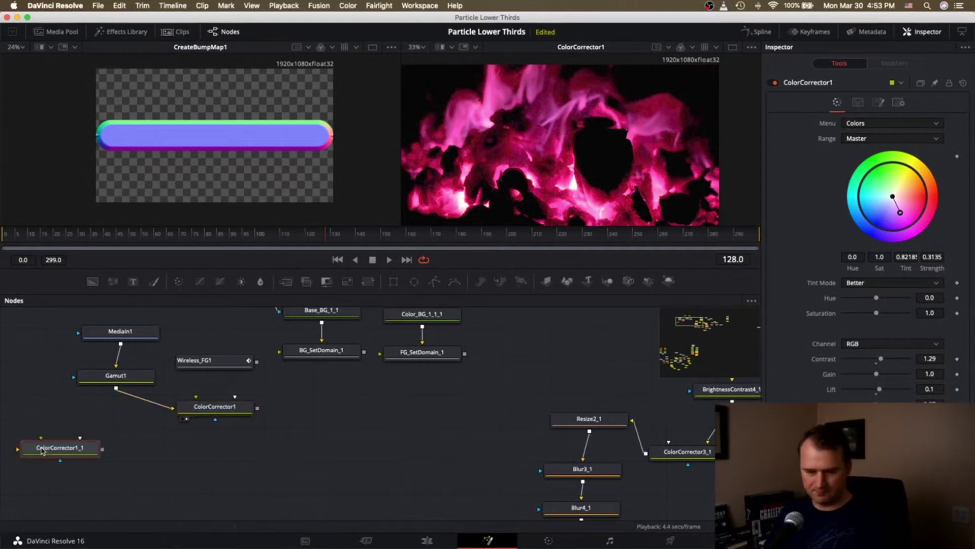
click(92, 448)
drag(116, 388, 60, 431)
click(28, 438)
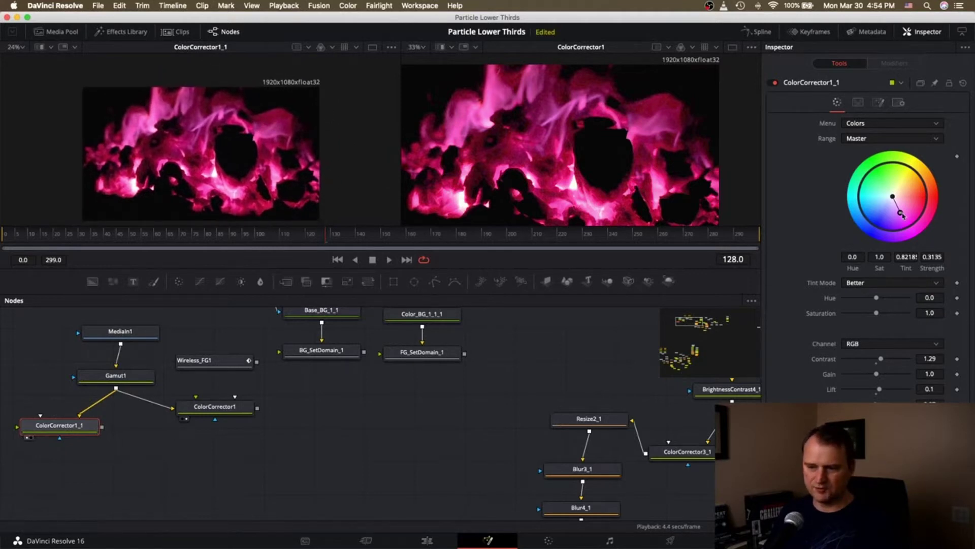
drag(902, 214, 917, 183)
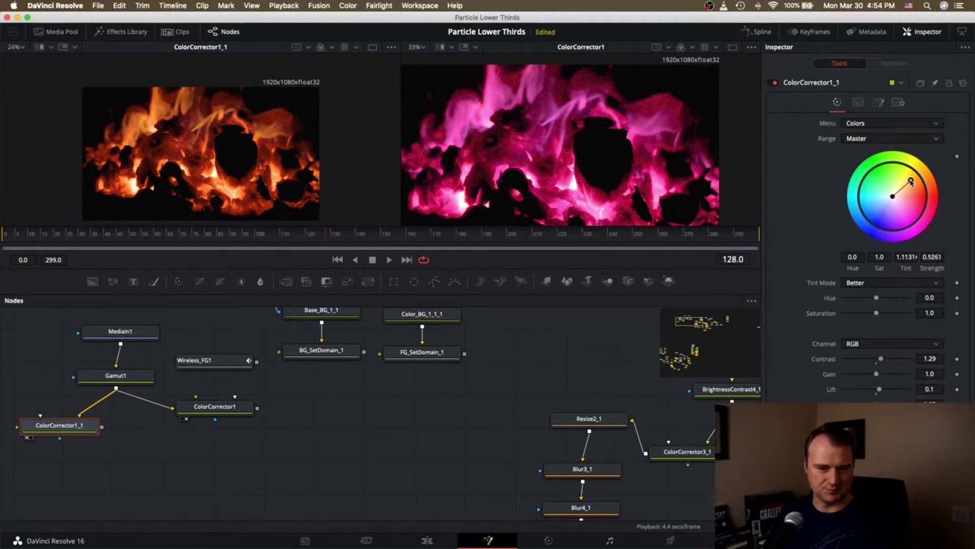
Compare the orange-tinted ColorCorrector1_1 with ColorCorrector3_1 in the two viewers
scroll(592, 451, right, 4)
scroll(591, 451, down, 2)
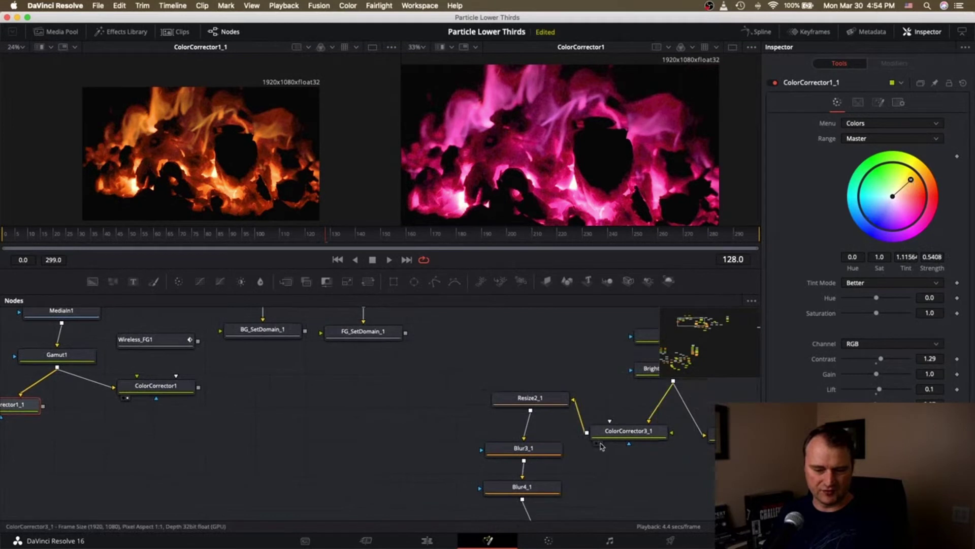
click(600, 444)
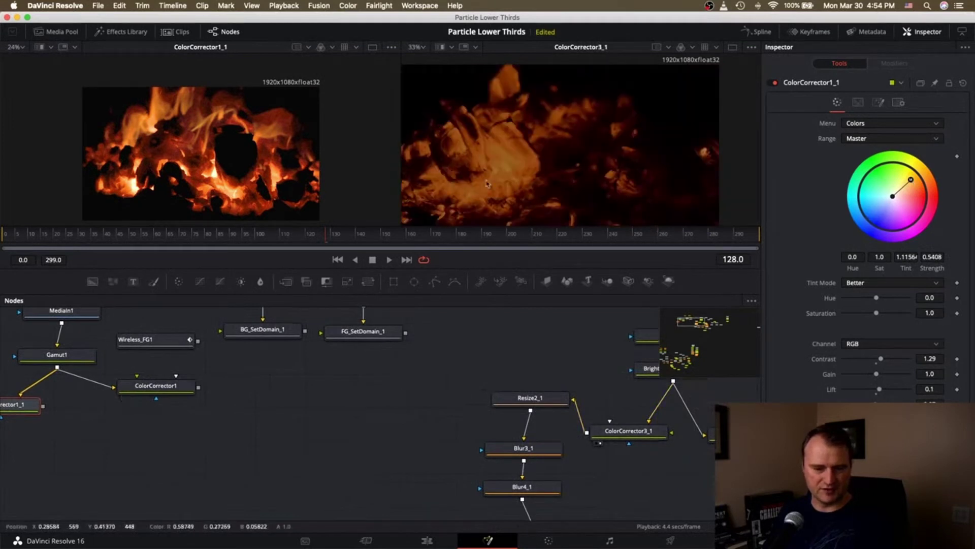
scroll(550, 400, up, 1)
scroll(551, 400, left, 2)
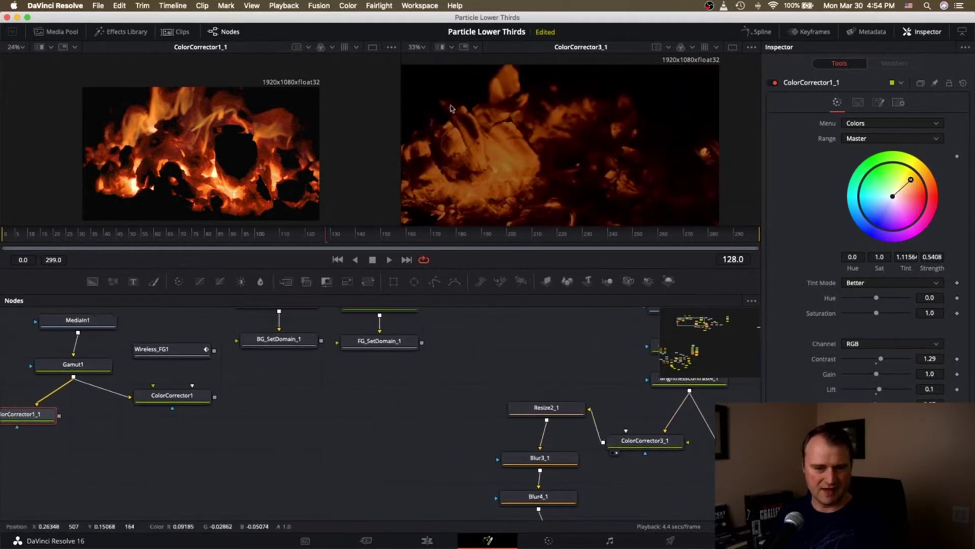
Compare the magenta output of ColorCorrector1 with ColorCorrector2_1 in the two viewers
click(142, 409)
scroll(359, 419, right, 10)
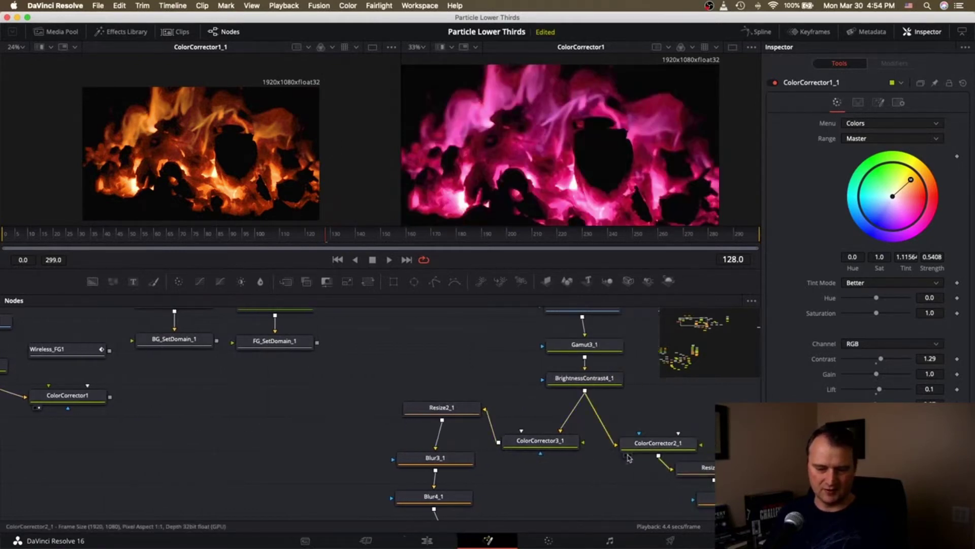
click(628, 456)
scroll(245, 390, left, 5)
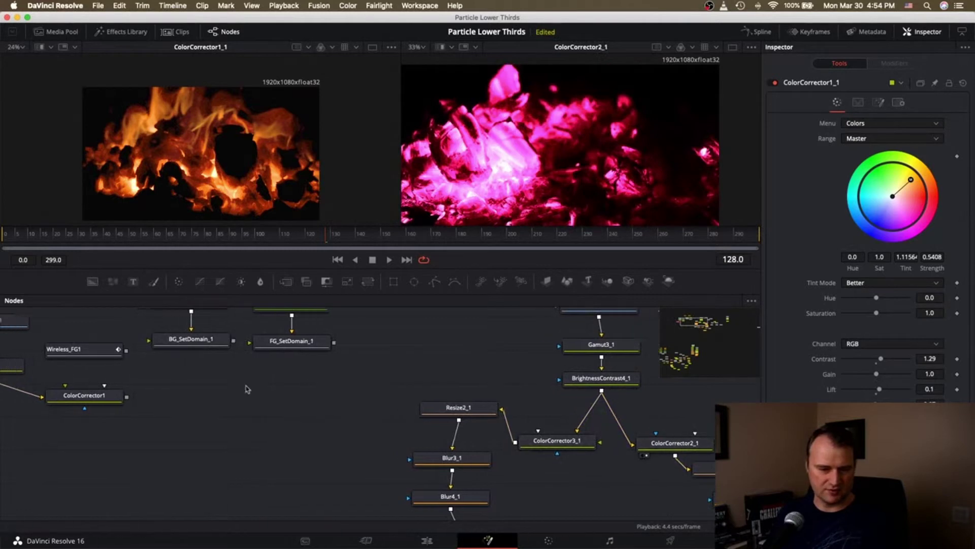
click(91, 408)
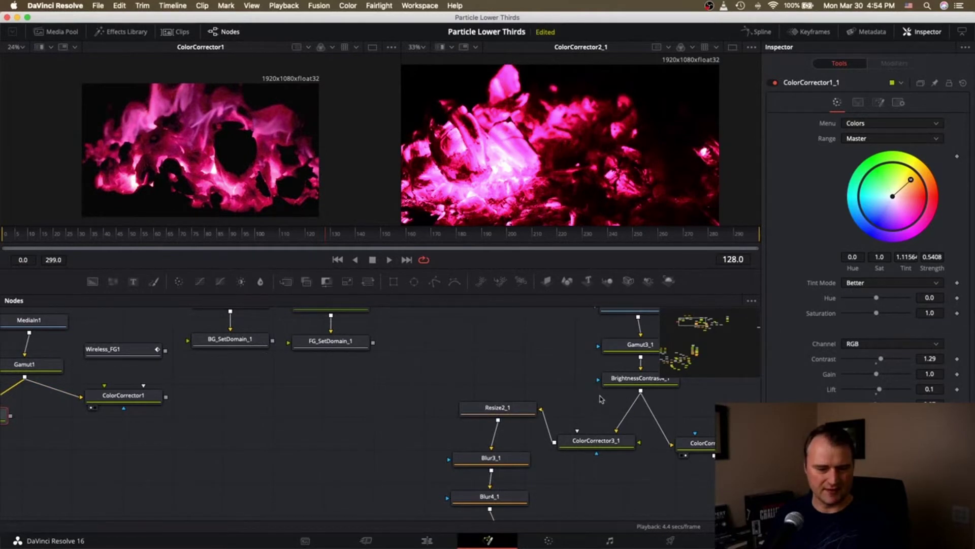
scroll(601, 399, right, 3)
scroll(601, 399, left, 1)
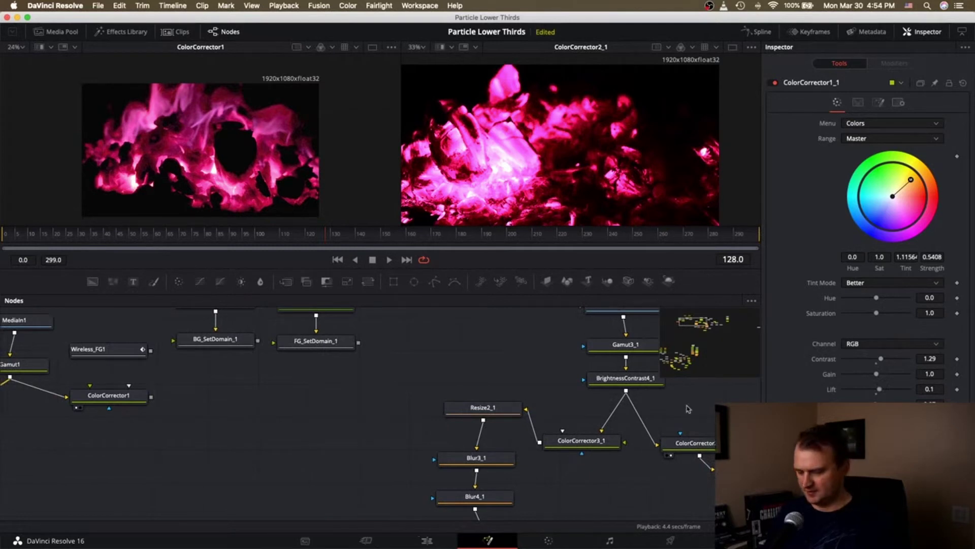
Brighten the magenta fire in ColorCorrector1 by raising its brightness and setting the gain to about 1.38
scroll(222, 424, left, 4)
scroll(222, 424, left, 15)
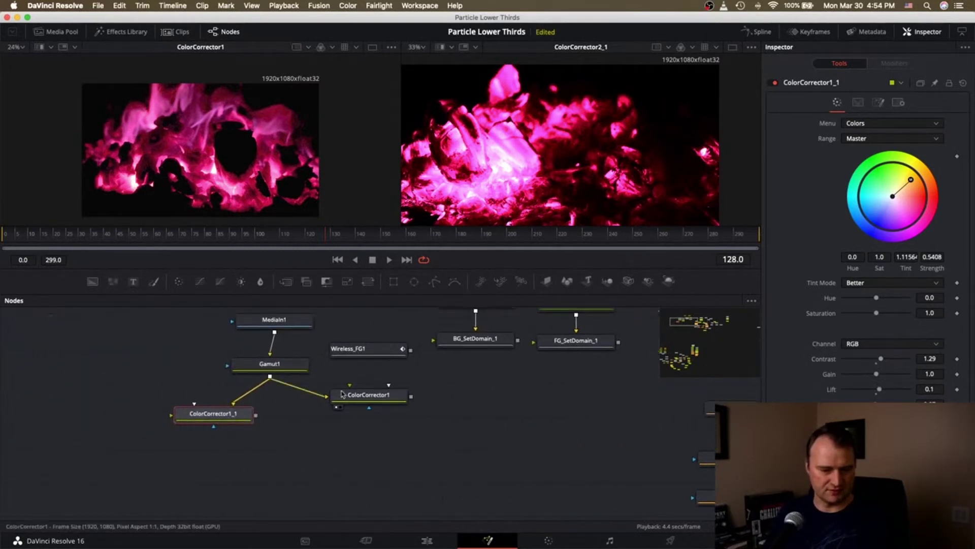
click(368, 394)
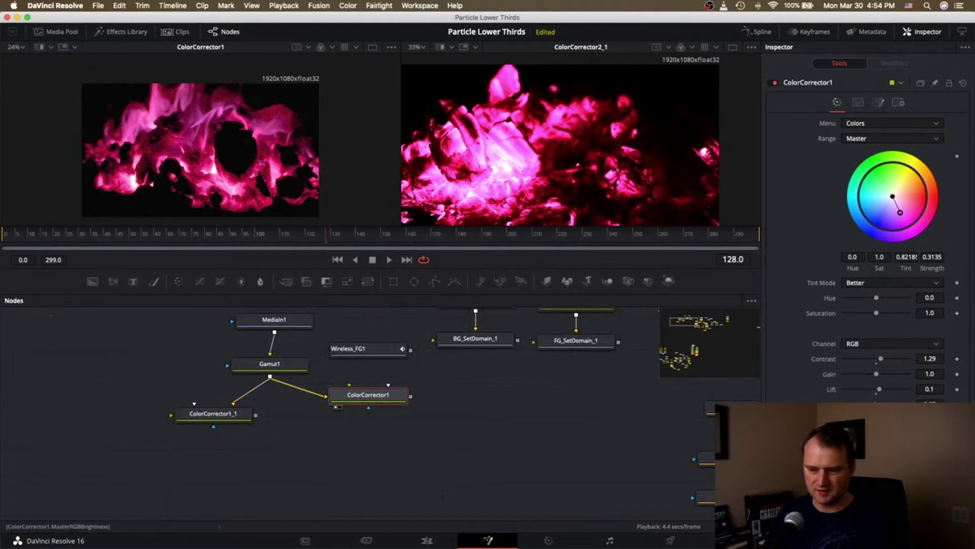
drag(875, 419, 884, 405)
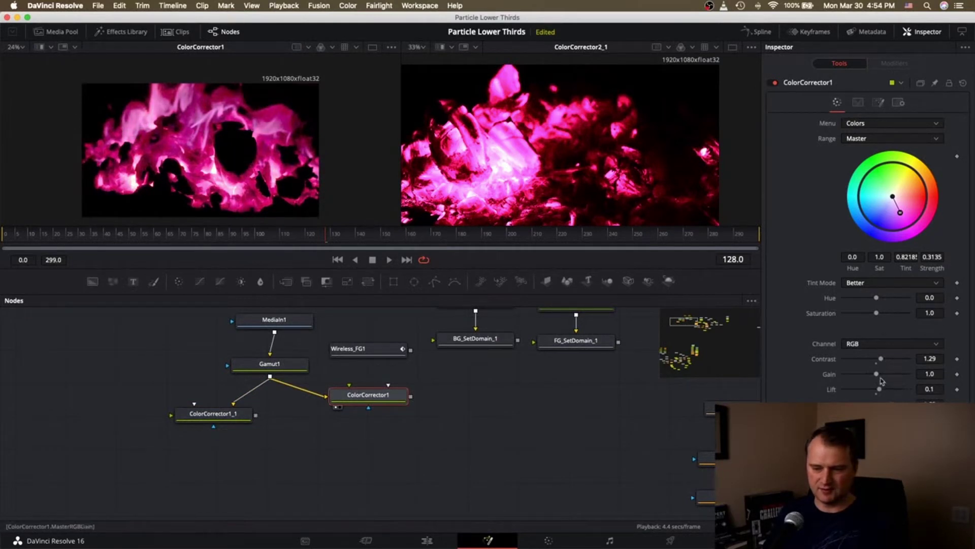
drag(878, 375, 879, 377)
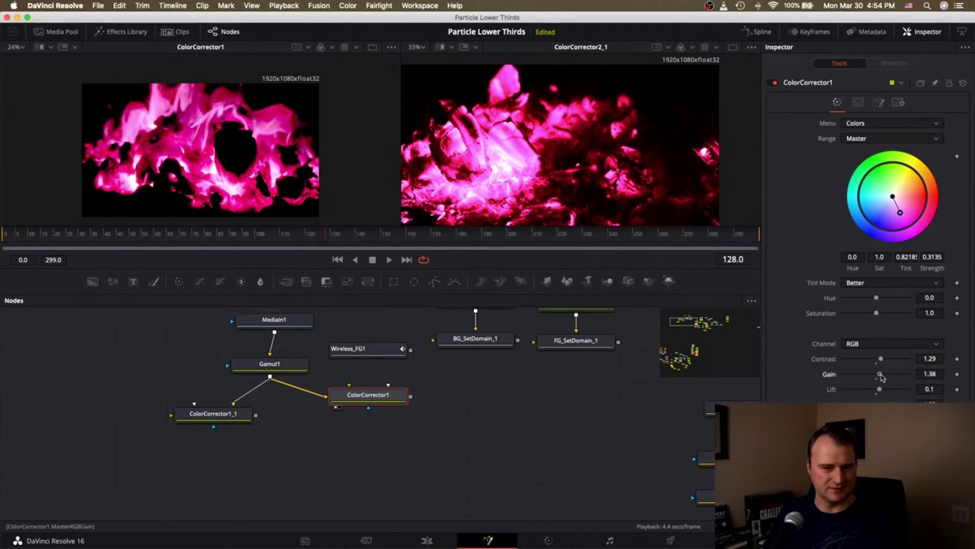
Reset the gain of ColorCorrector1, then set its gain to about 1.06 and its contrast to about 1.255
double_click(827, 377)
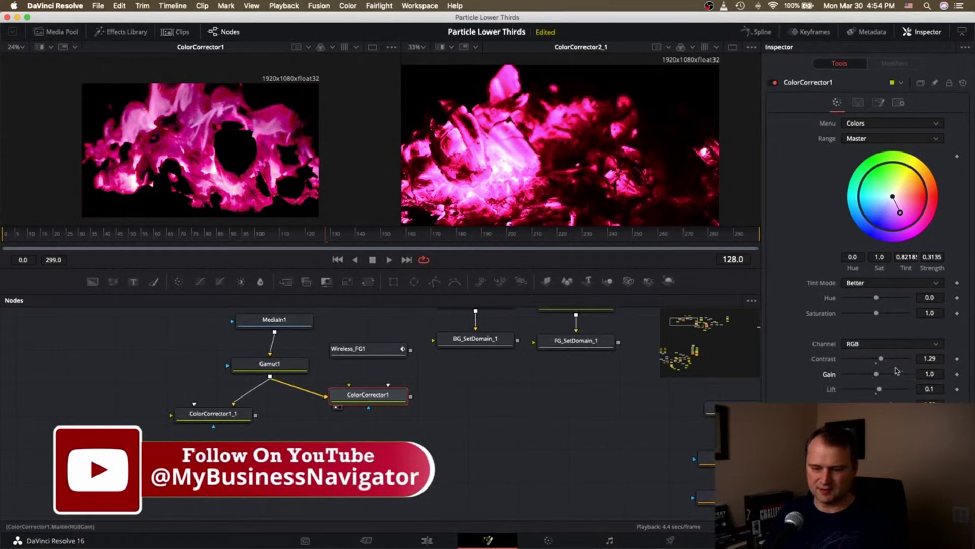
drag(925, 373, 938, 372)
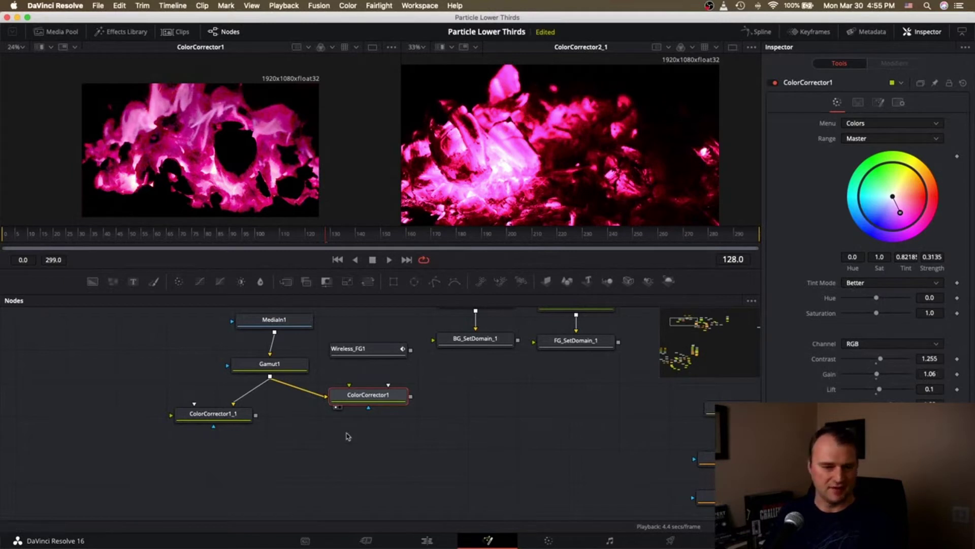
Rearrange ColorCorrector1_1 and ColorCorrector1 on either side of Gamut1 and add a connected Resize node below each at 1920 × 1080
drag(199, 406, 149, 385)
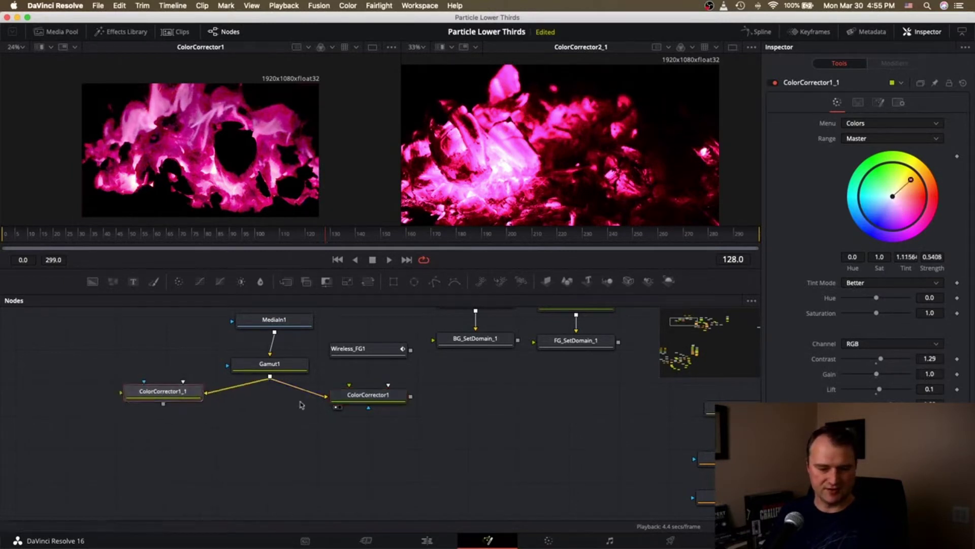
drag(341, 399, 323, 402)
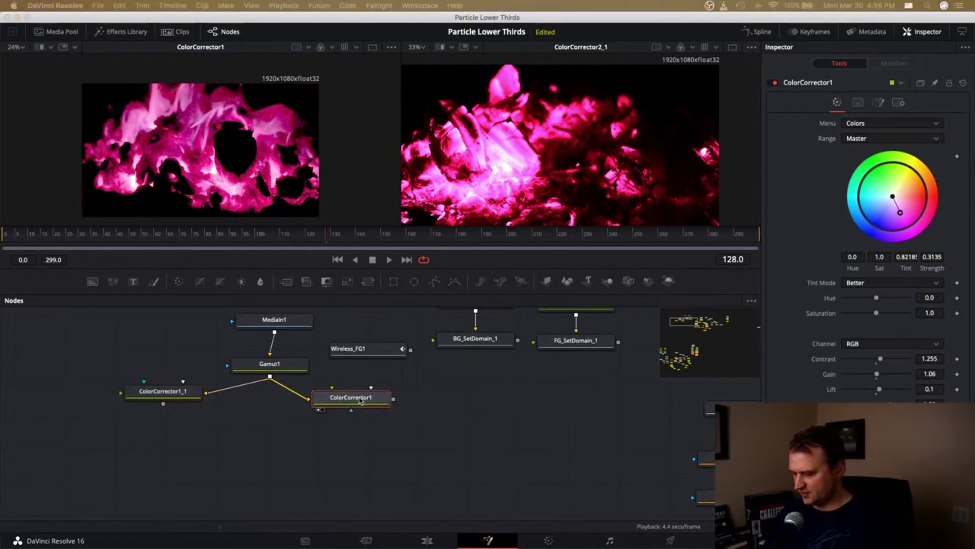
key(Return)
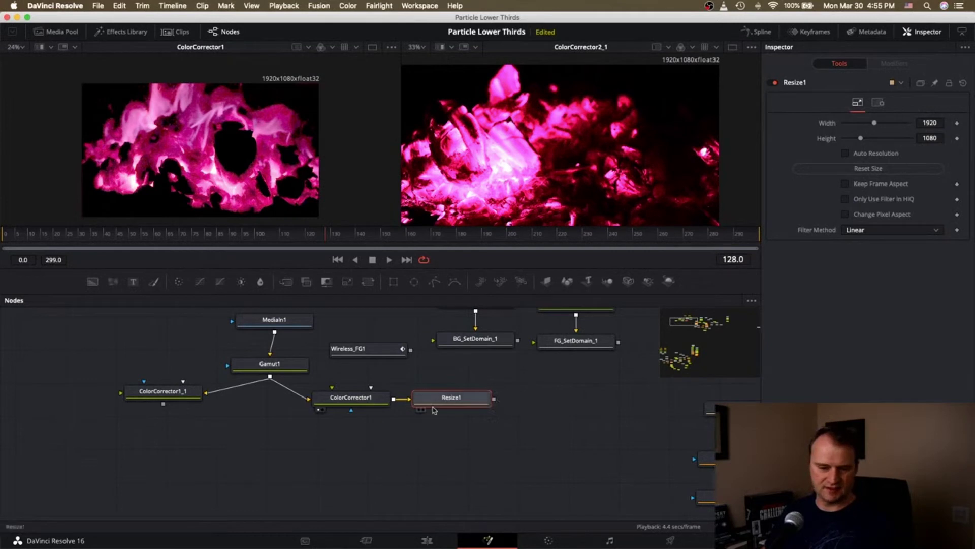
drag(438, 403, 343, 443)
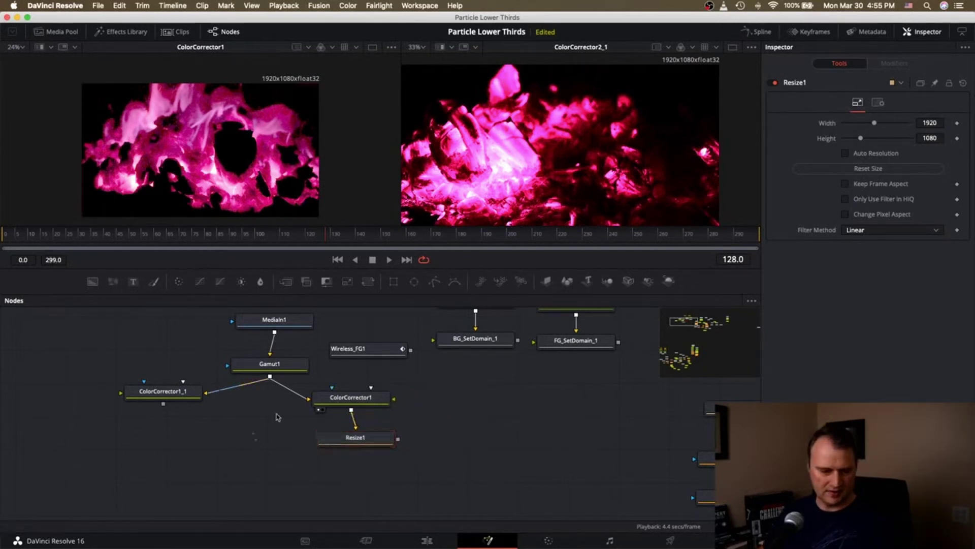
key(shift+space)
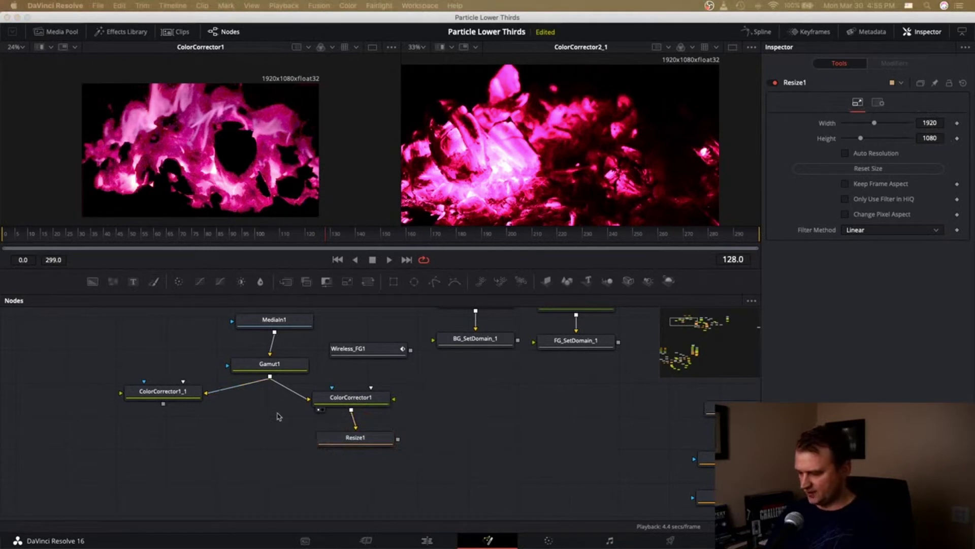
key(Return)
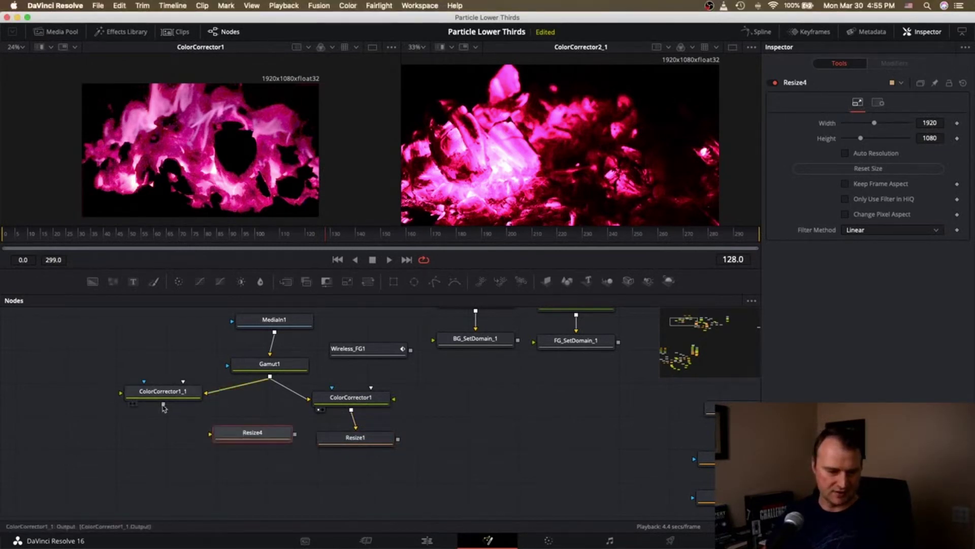
drag(163, 405, 162, 438)
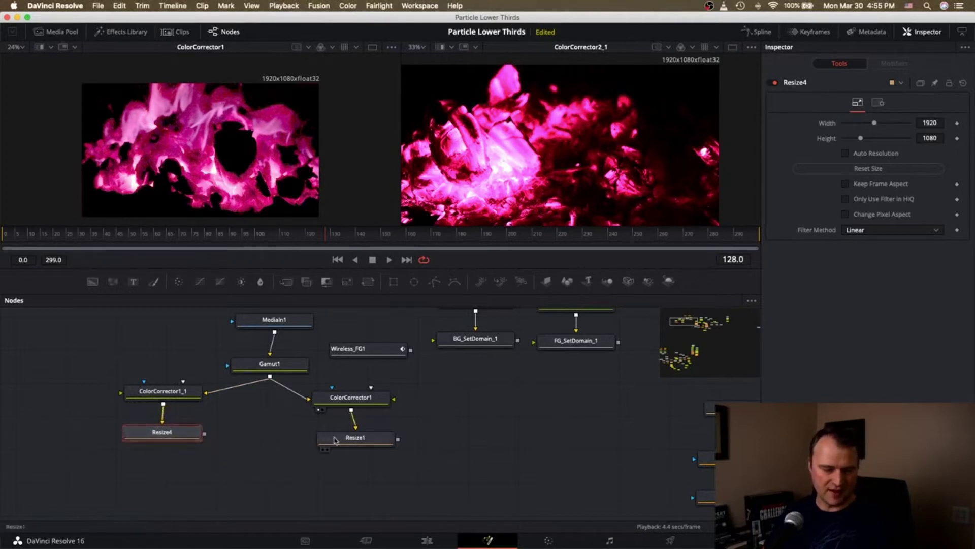
drag(335, 440, 330, 434)
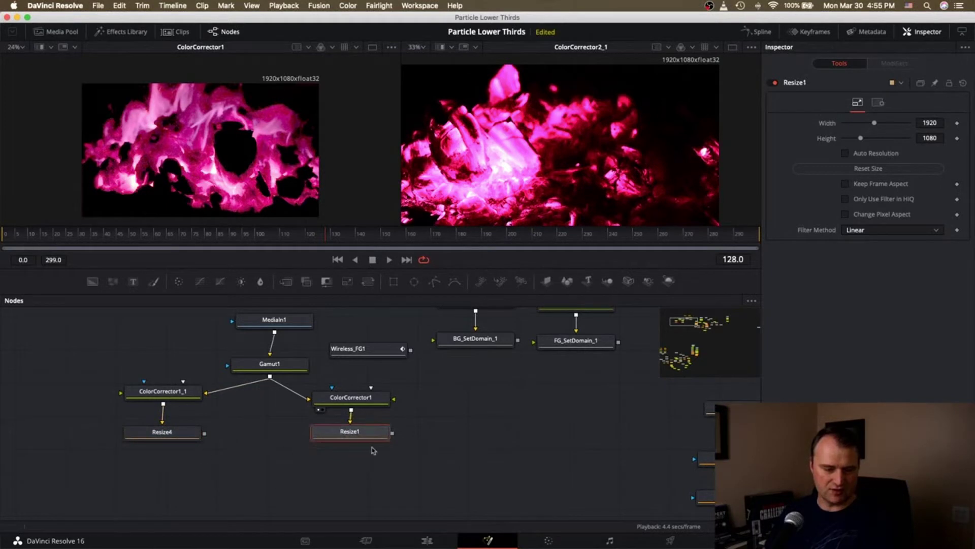
Add two Blur nodes in series after Resize1 and show the first one in the second viewer
key(shift+space)
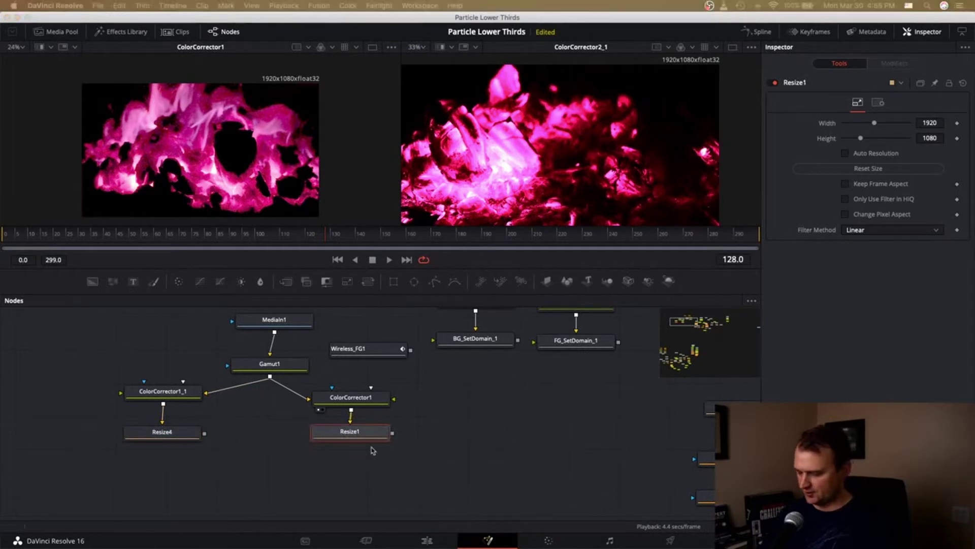
text(blur)
key(Return)
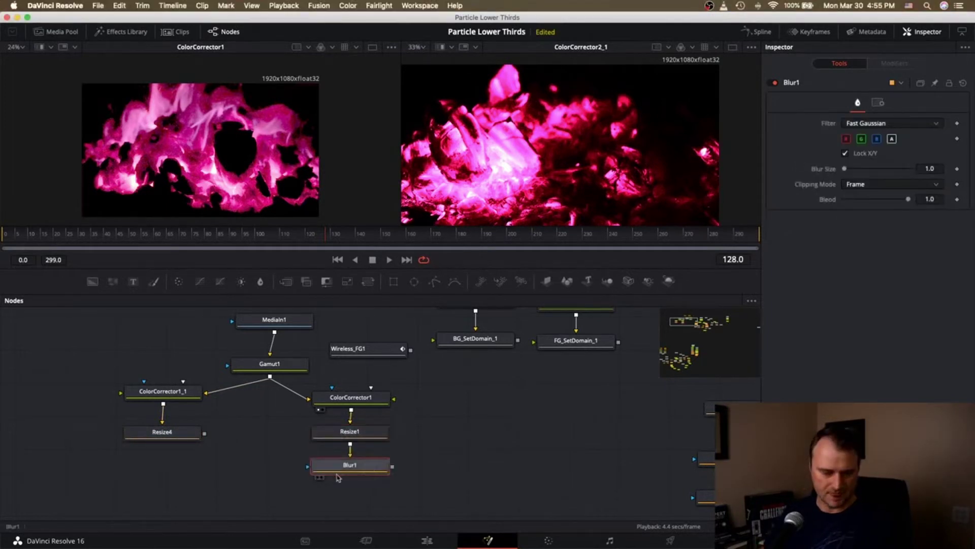
click(321, 477)
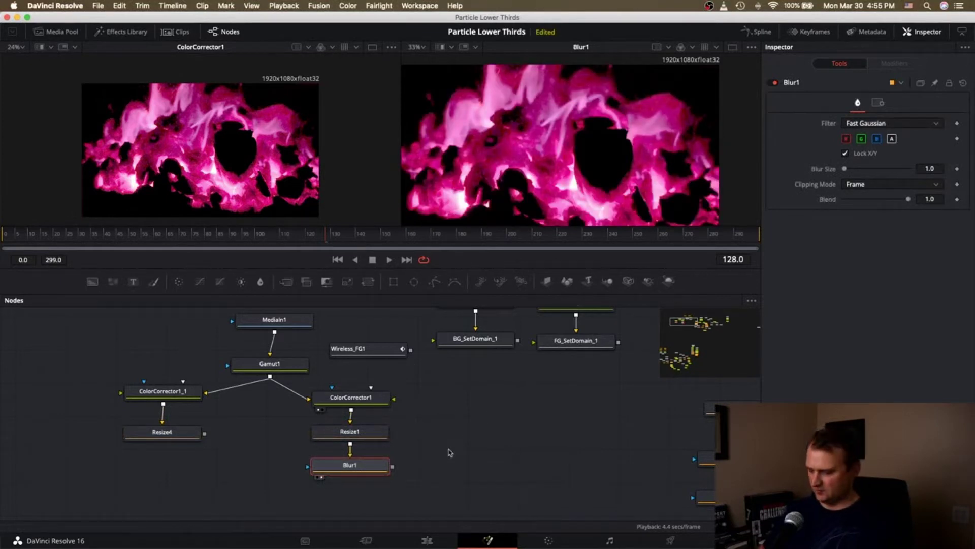
key(shift+space)
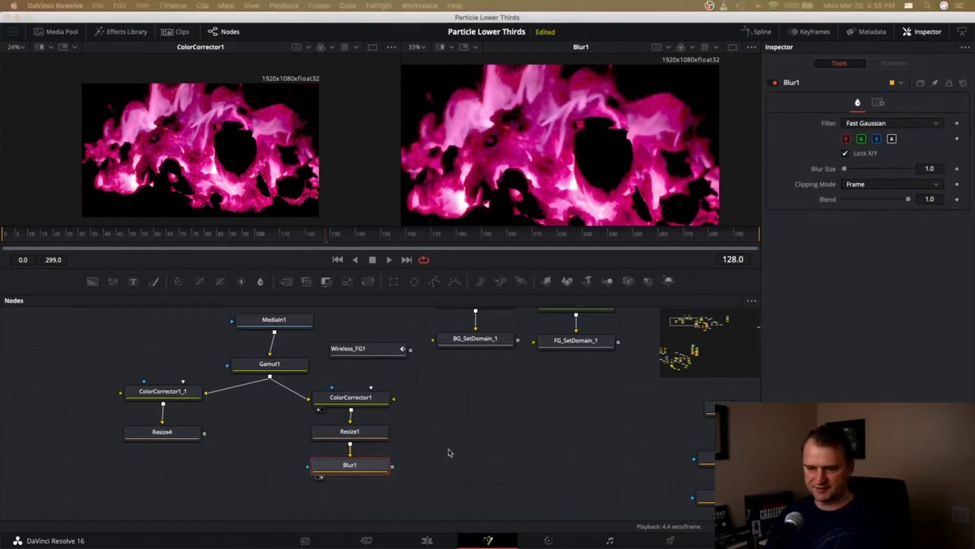
key(Return)
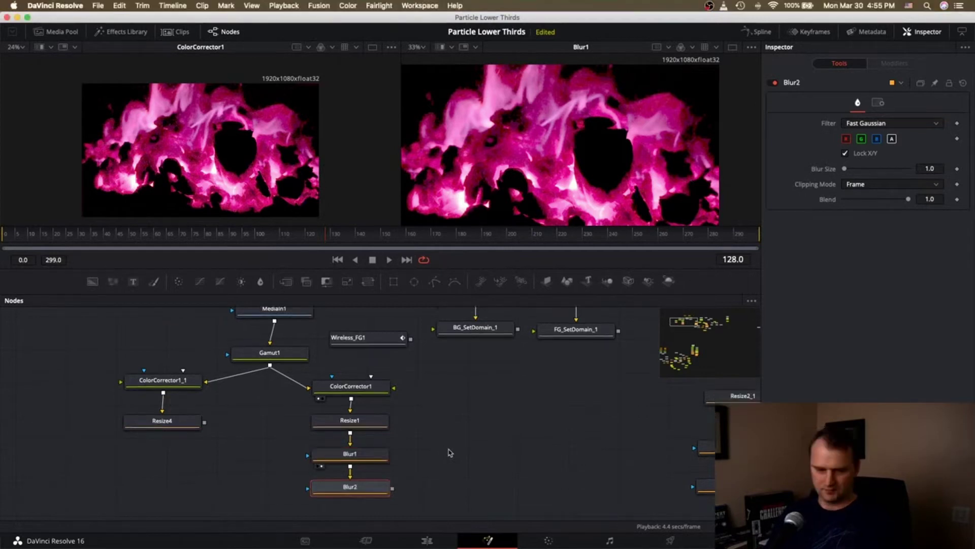
Add two Blur nodes in series after Resize4 in the orange fire branch
click(172, 423)
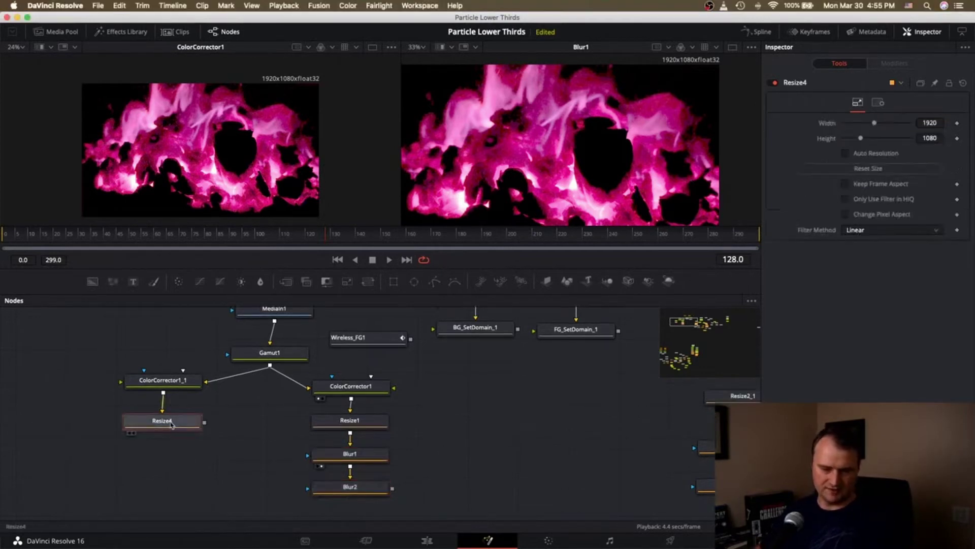
key(shift+space)
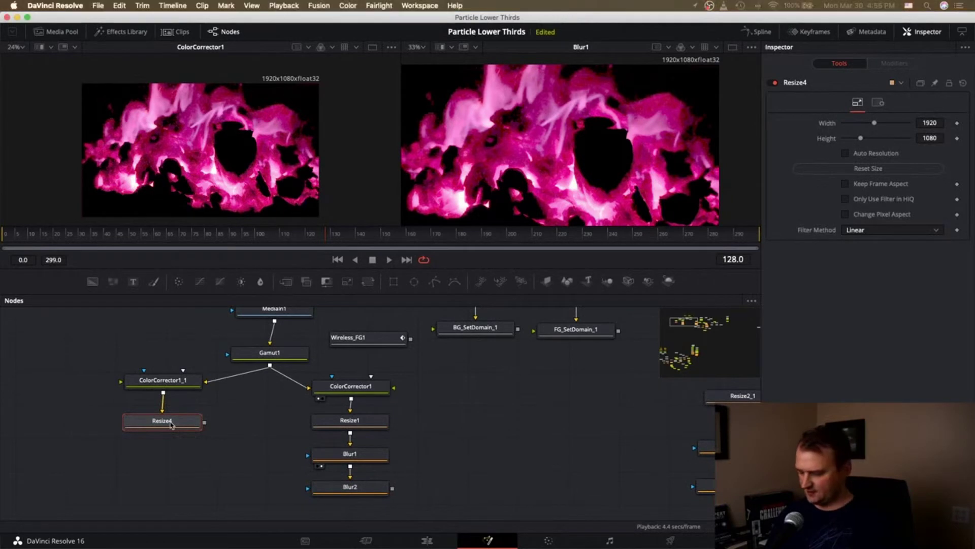
key(Return)
key(shift+space)
key(Return)
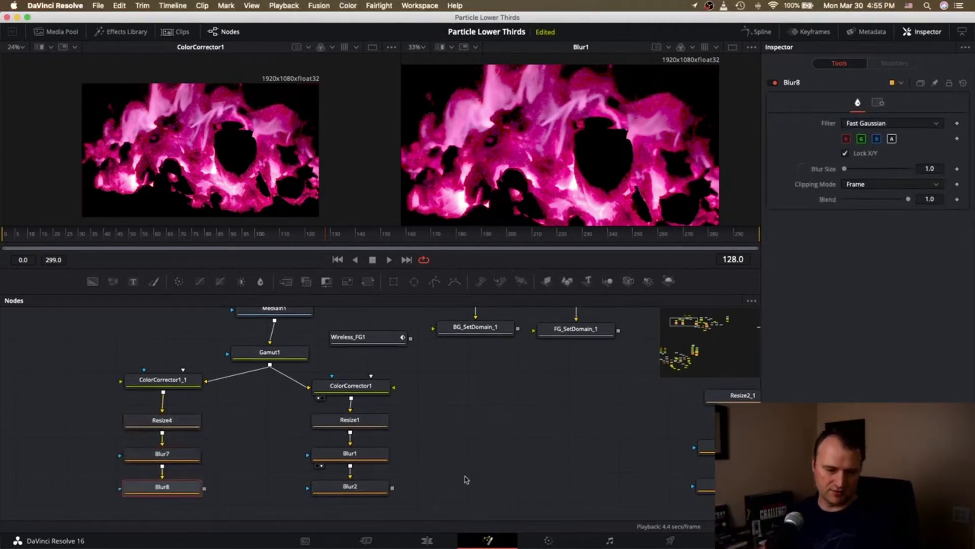
Add a Filter node after the last Blur of both the orange and the magenta fire branch
scroll(487, 464, right, 5)
scroll(539, 451, down, 3)
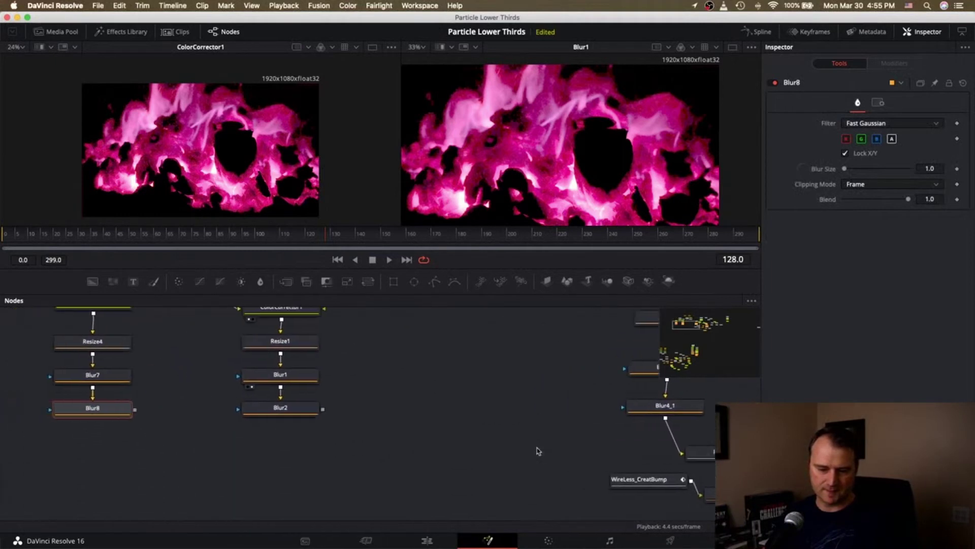
scroll(539, 451, left, 4)
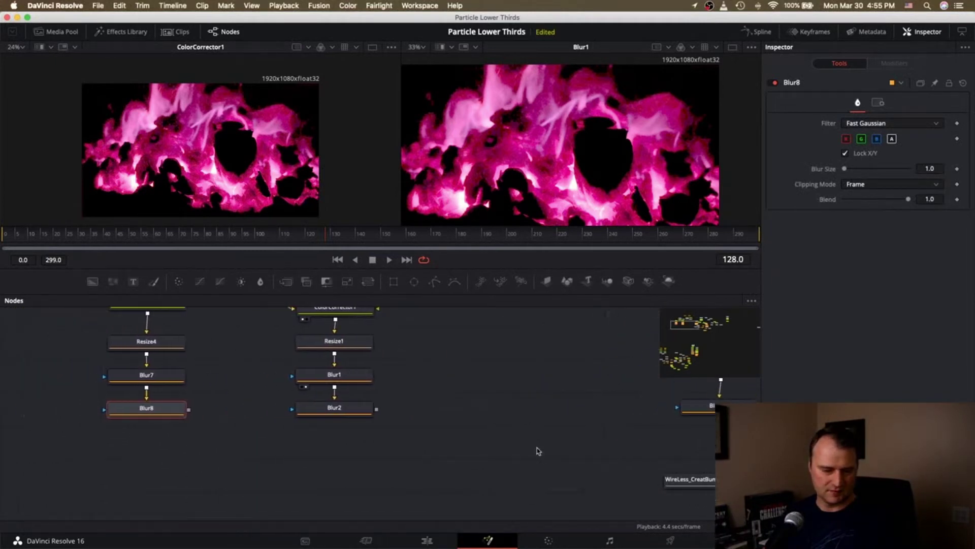
key(shift+space)
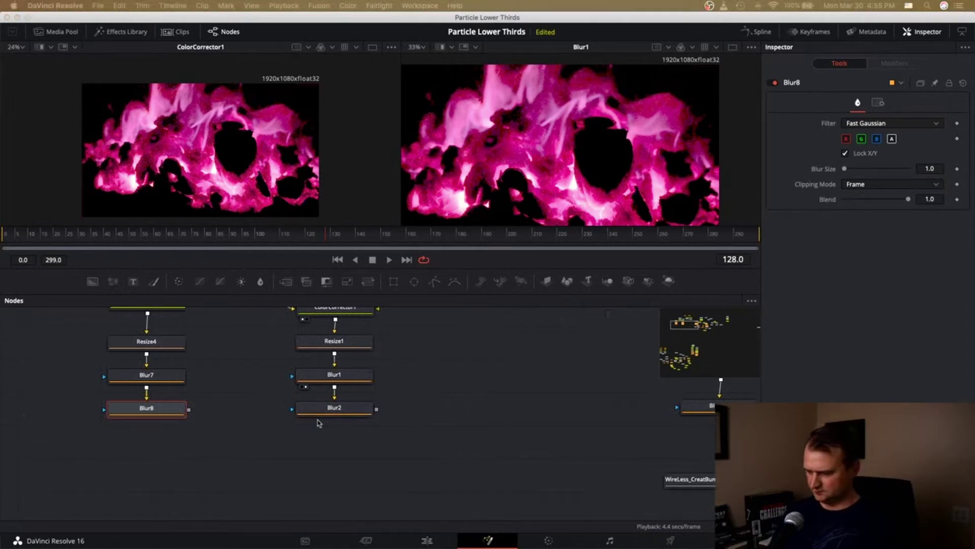
key(Return)
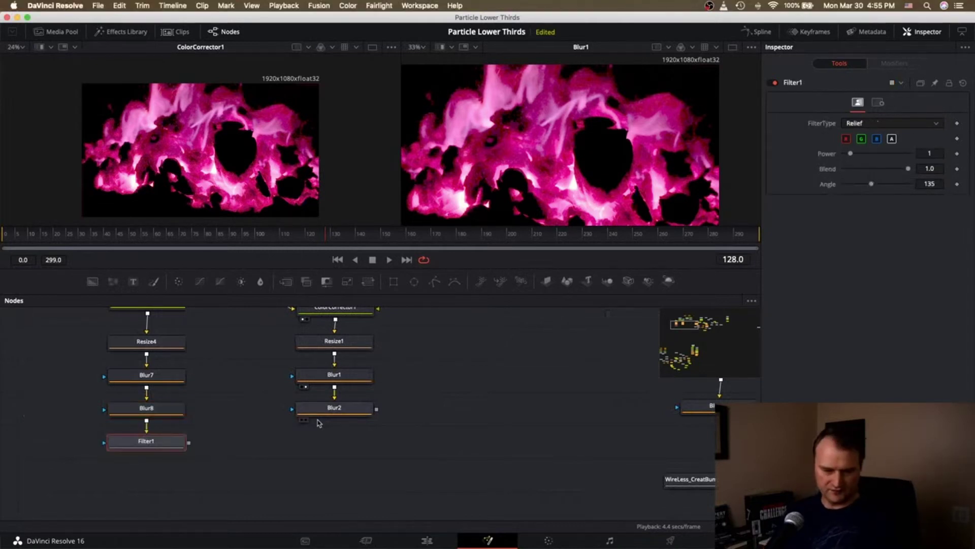
click(325, 413)
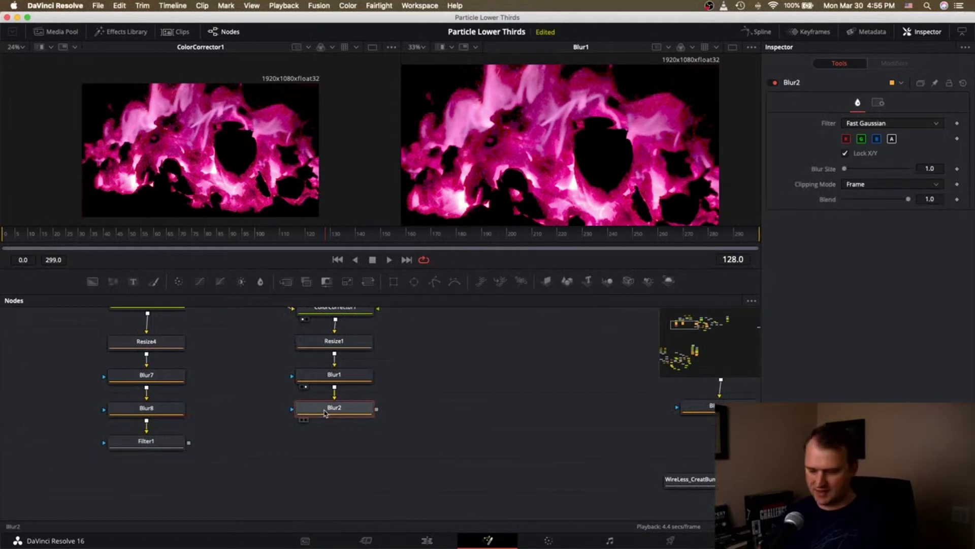
key(shift+space)
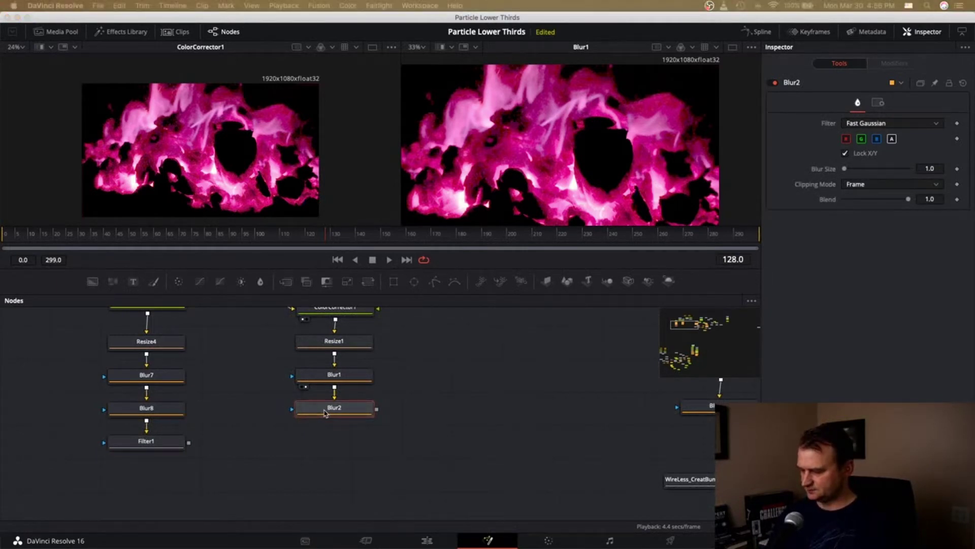
key(Return)
Inspect the settings of Filter2_1 and try placing a new Rectangle mask node beside Filter1
scroll(455, 429, right, 5)
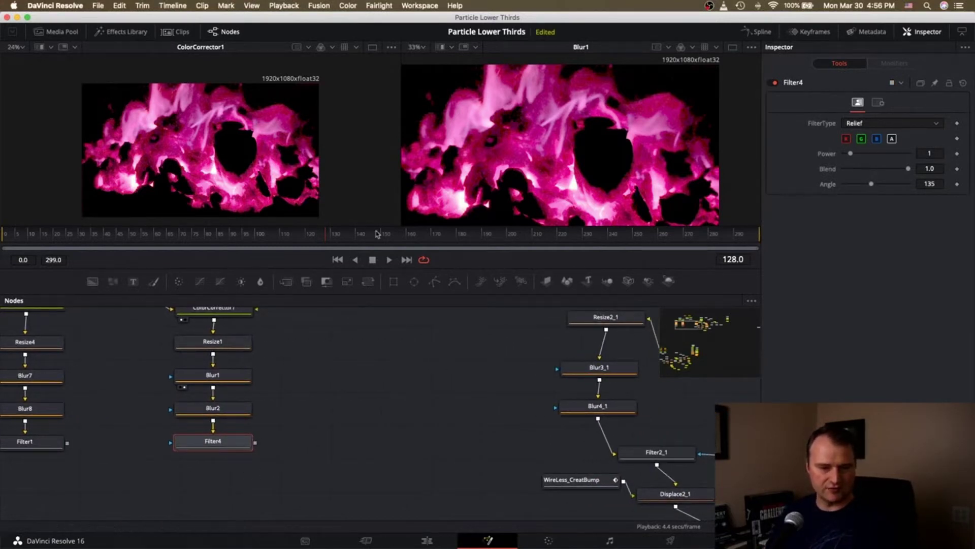
scroll(634, 437, right, 8)
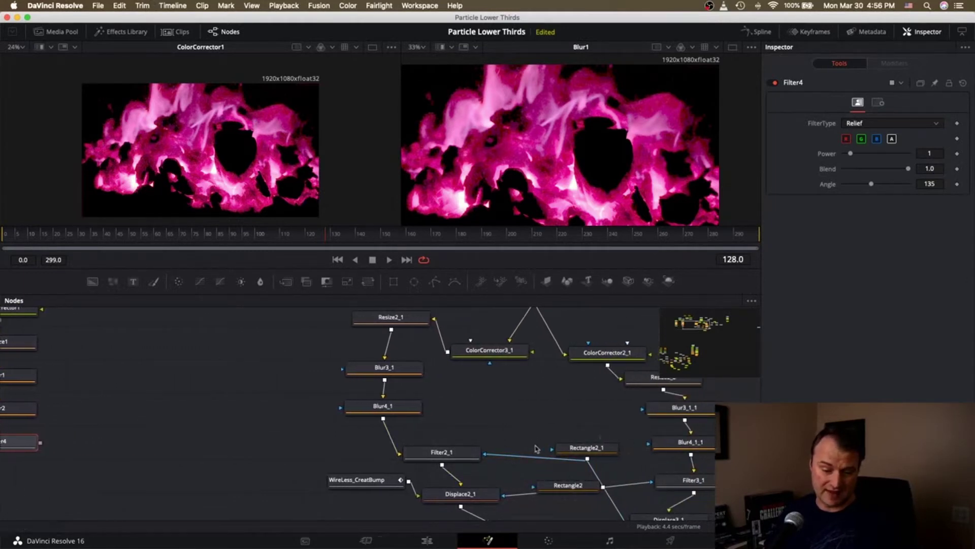
click(422, 455)
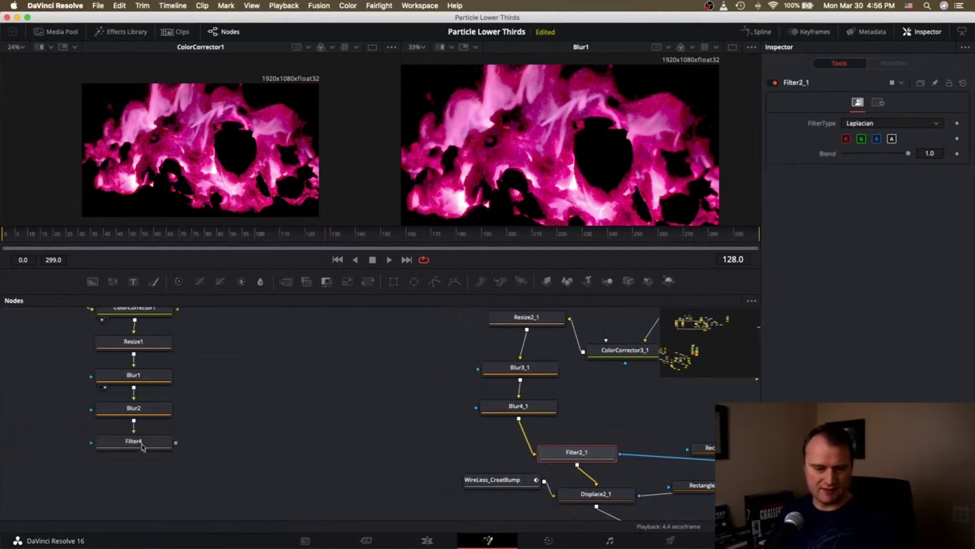
scroll(143, 447, left, 10)
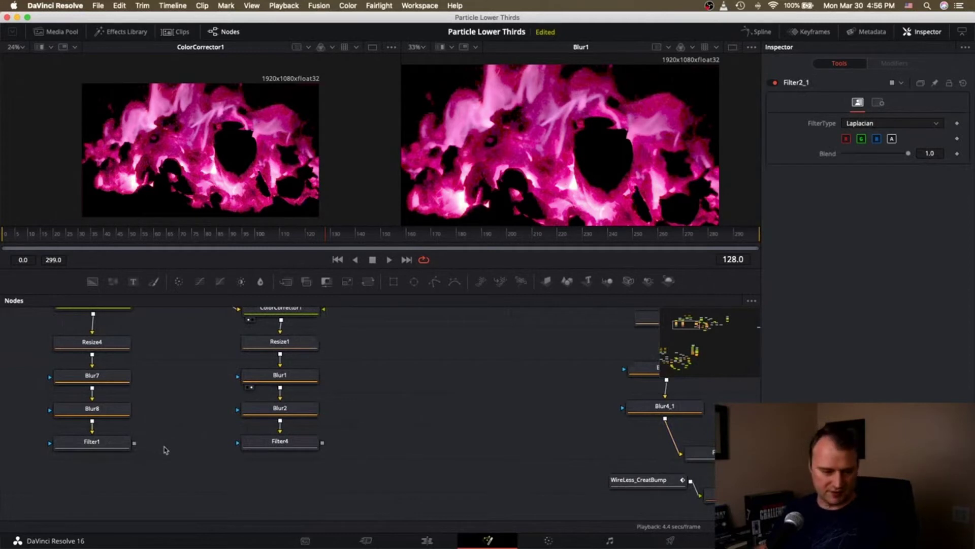
key(shift+space)
key(Return)
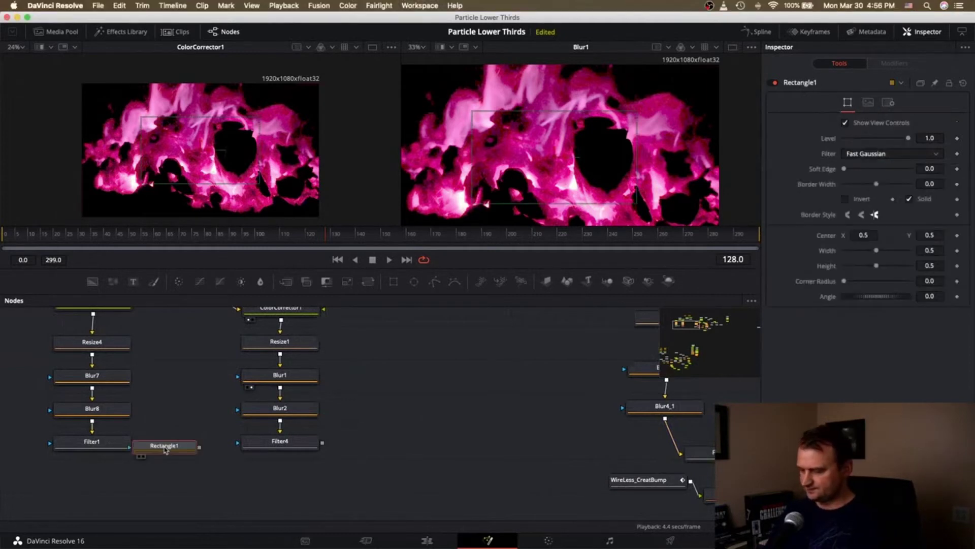
drag(164, 450, 42, 464)
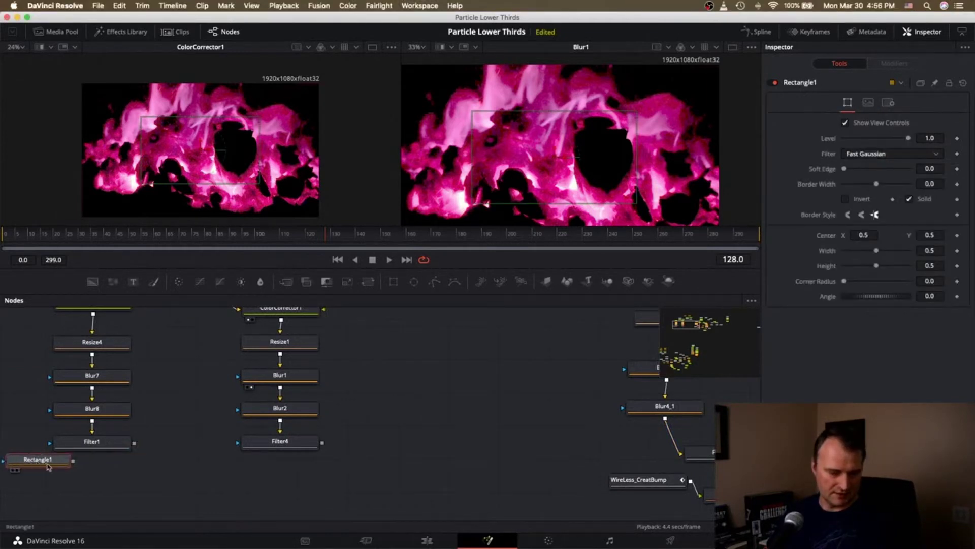
click(401, 450)
Replace the new Rectangle mask with copies of Rectangle2_1 and Rectangle2, placed between and below Filter1 and Filter4
scroll(594, 453, right, 5)
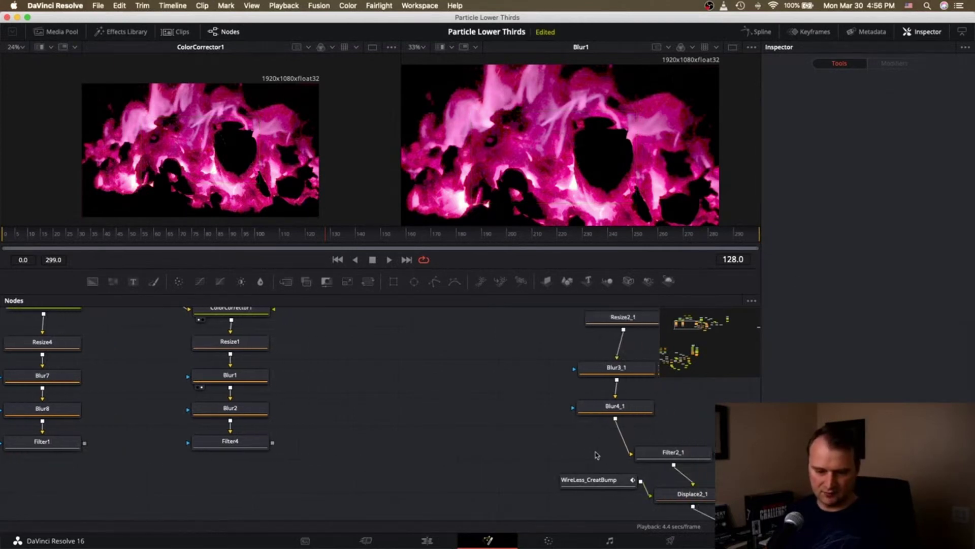
scroll(597, 453, right, 1)
click(668, 449)
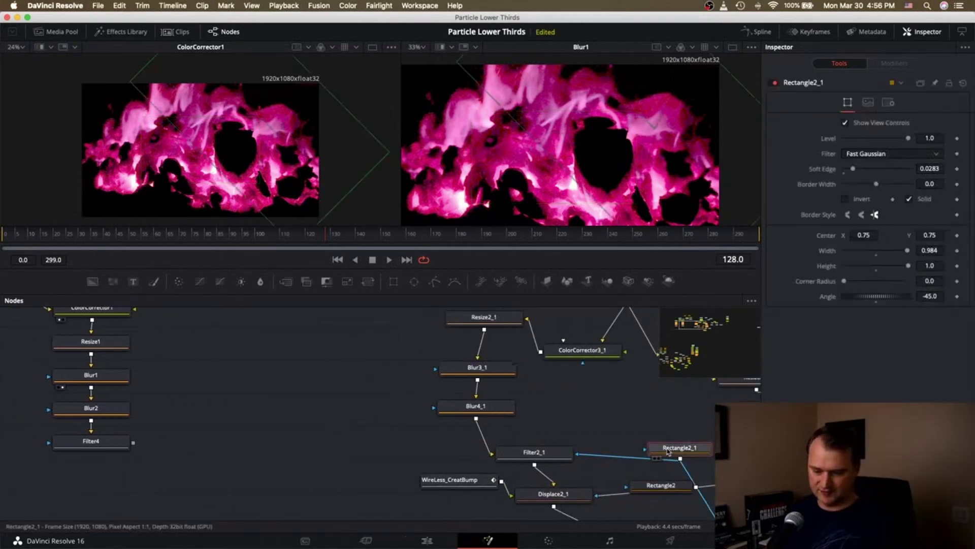
scroll(668, 451, right, 5)
scroll(667, 450, down, 2)
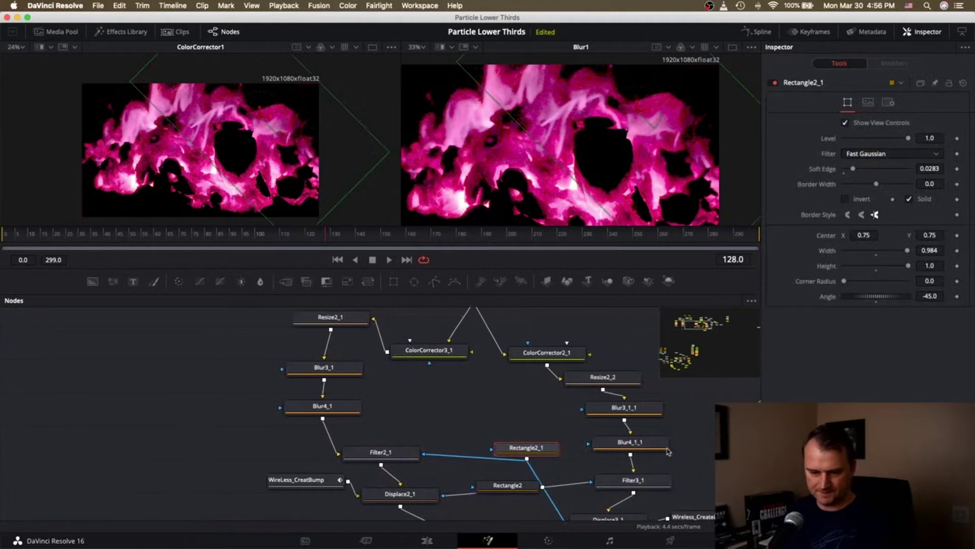
shift+click(501, 431)
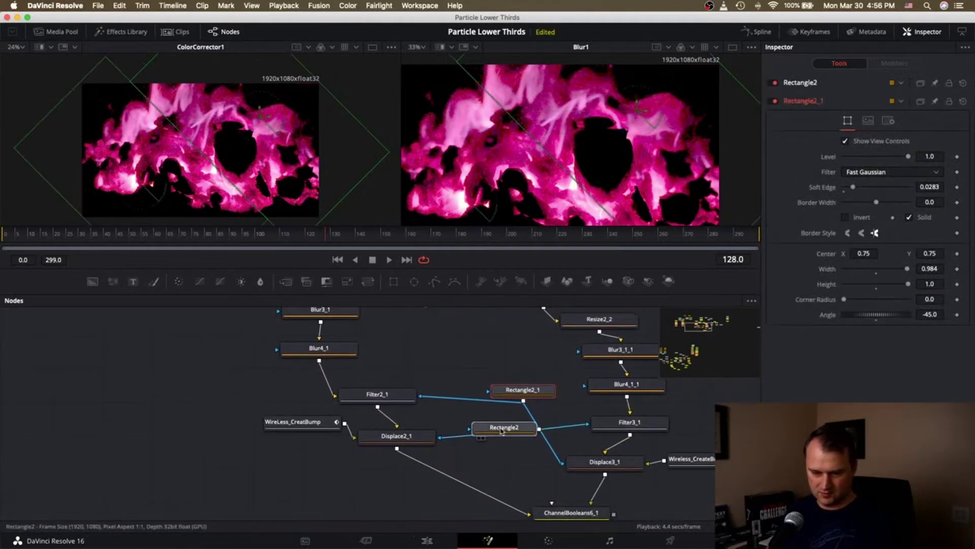
scroll(243, 428, left, 10)
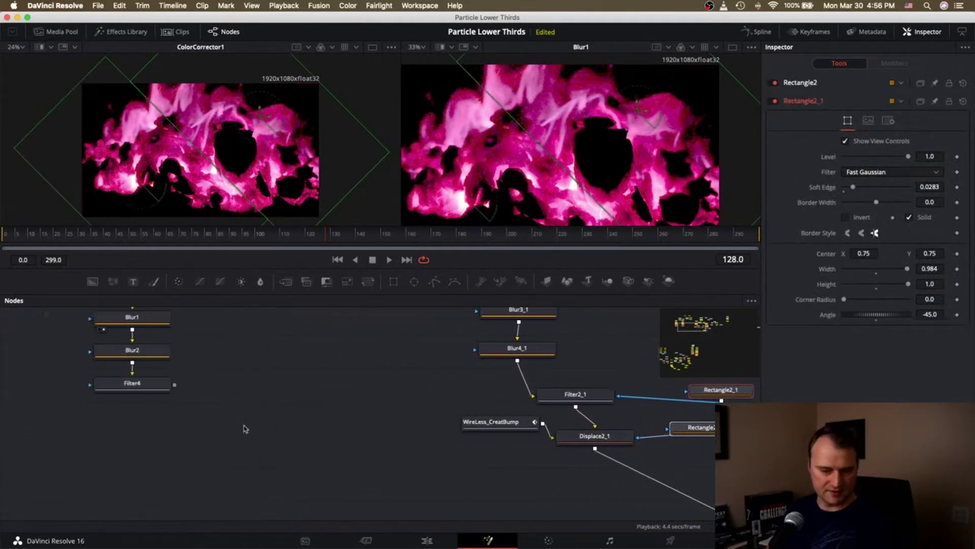
key(super+v)
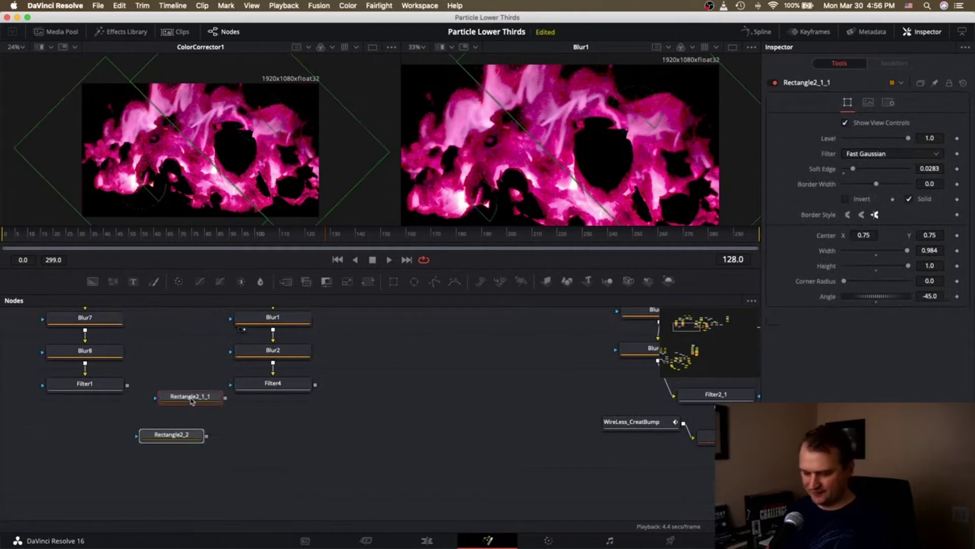
mouse_move(189, 400)
mouse_down()
mouse_move(170, 403)
mouse_move(177, 410)
mouse_up()
click(220, 434)
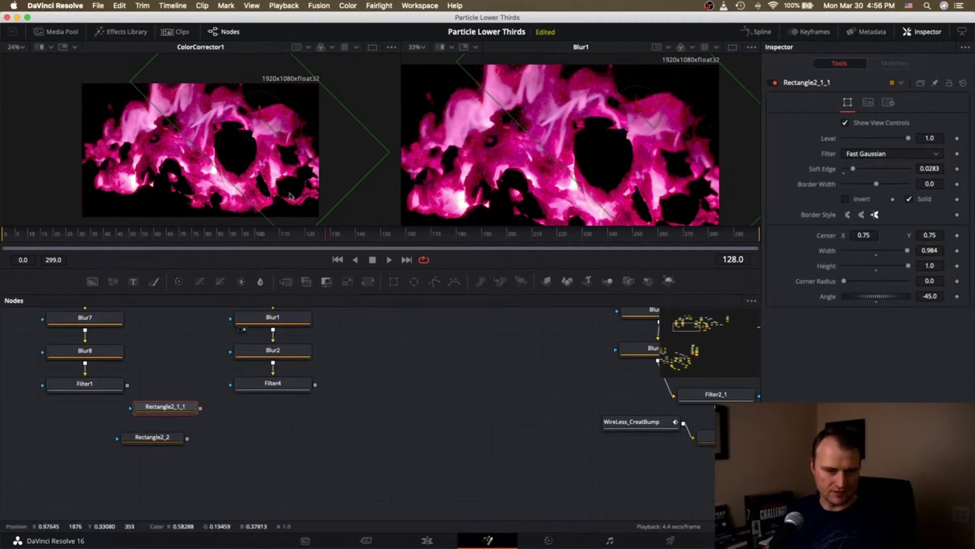
Connect the copied Rectangle2_1 as Filter1's mask and the copied Rectangle2 as Filter4's mask, and rearrange both mask nodes below the filters
scroll(502, 334, right, 5)
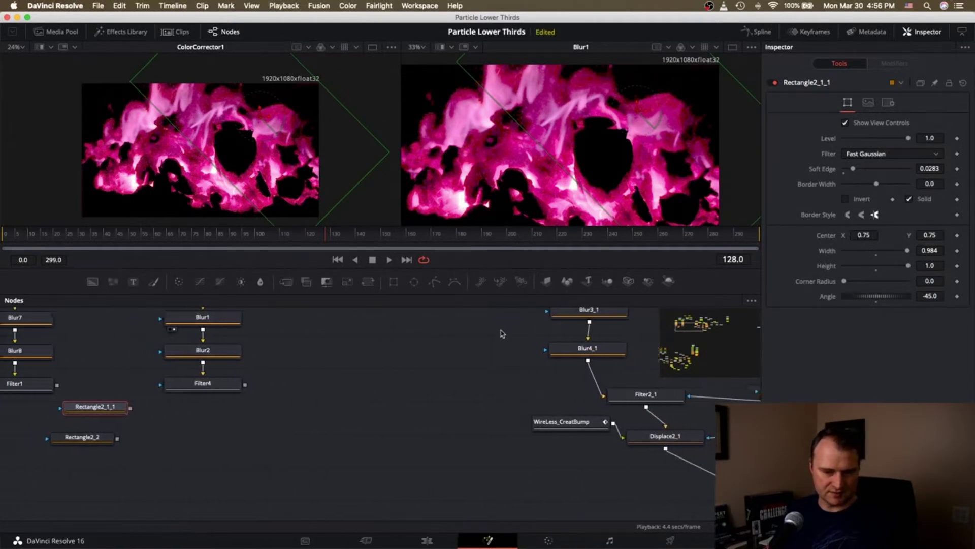
scroll(502, 334, left, 1)
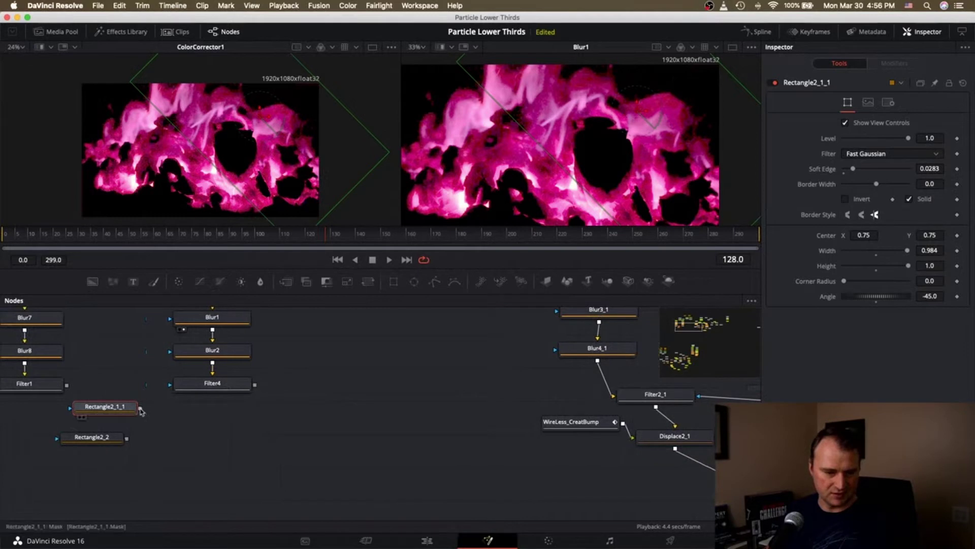
drag(141, 408, 19, 387)
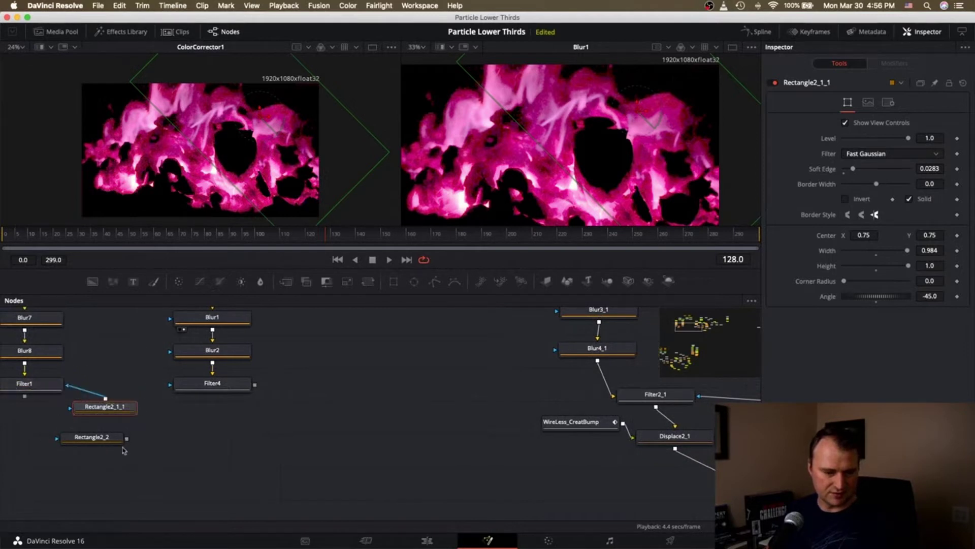
drag(127, 439, 170, 385)
mouse_move(91, 432)
mouse_down()
mouse_move(92, 421)
mouse_move(150, 449)
mouse_move(94, 430)
mouse_move(96, 418)
mouse_up()
click(96, 417)
scroll(84, 401, left, 5)
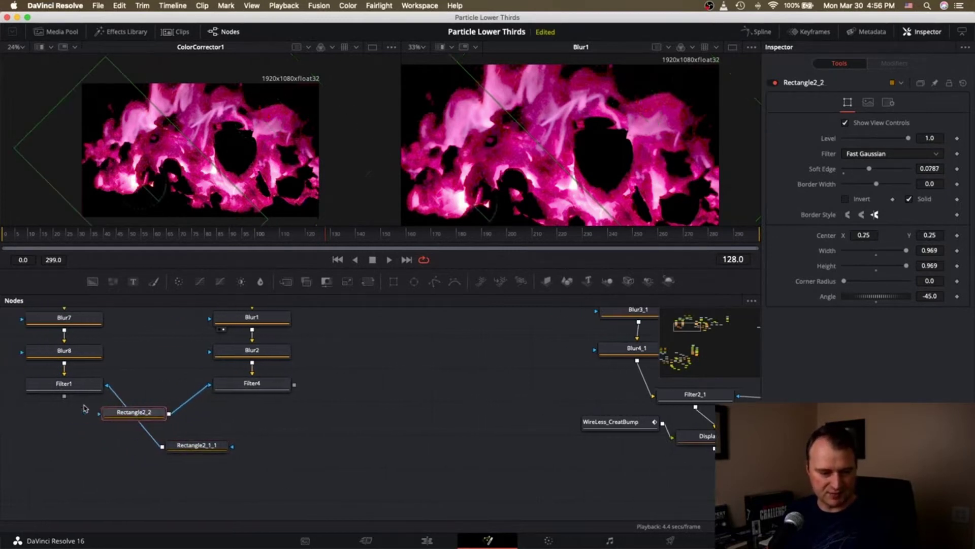
Show Filter1 in the second viewer and Filter4 in the first, and set the filter type of both to Laplacian
click(48, 396)
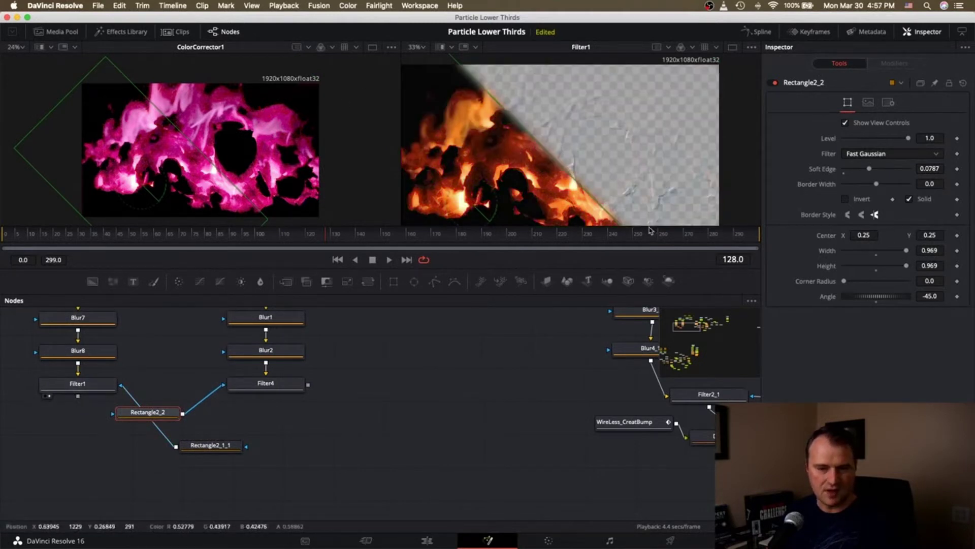
click(234, 395)
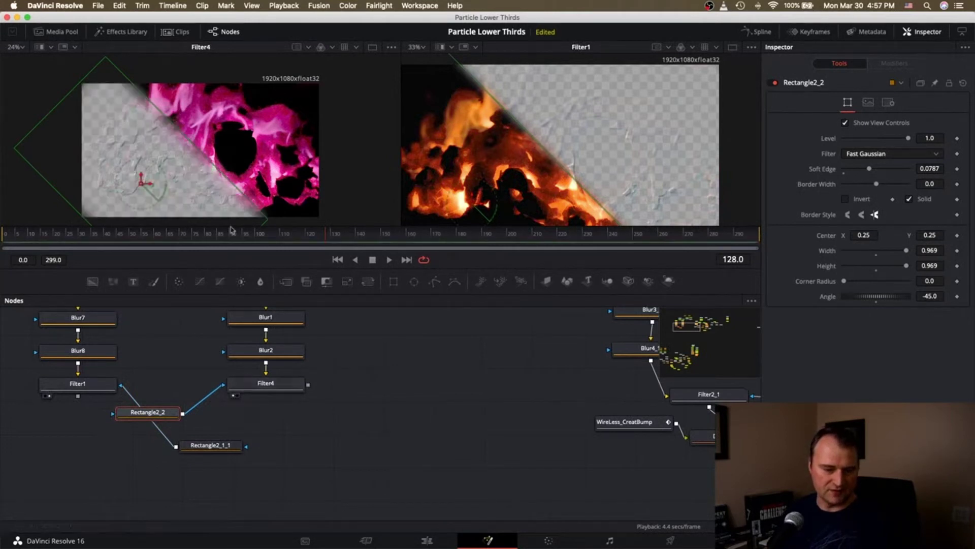
click(271, 384)
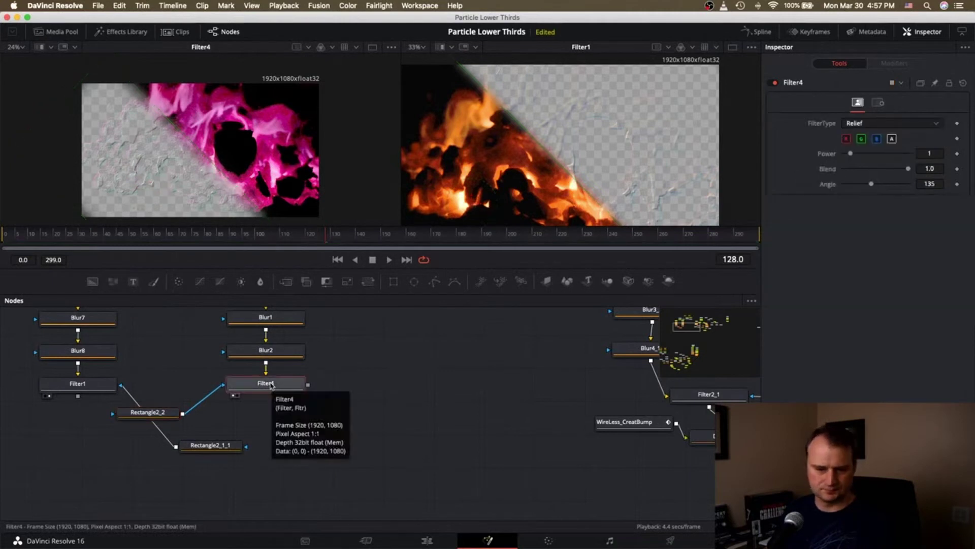
click(889, 123)
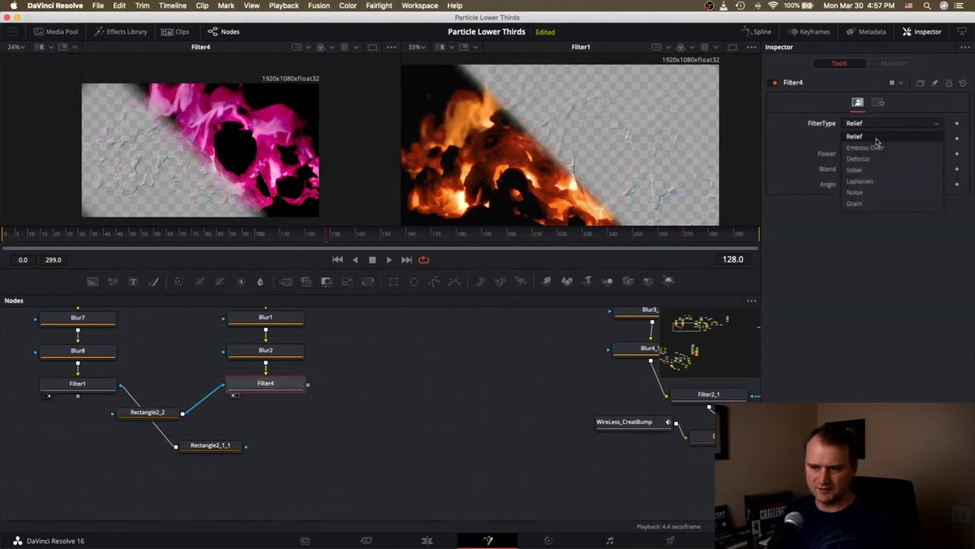
click(864, 181)
drag(78, 384, 81, 381)
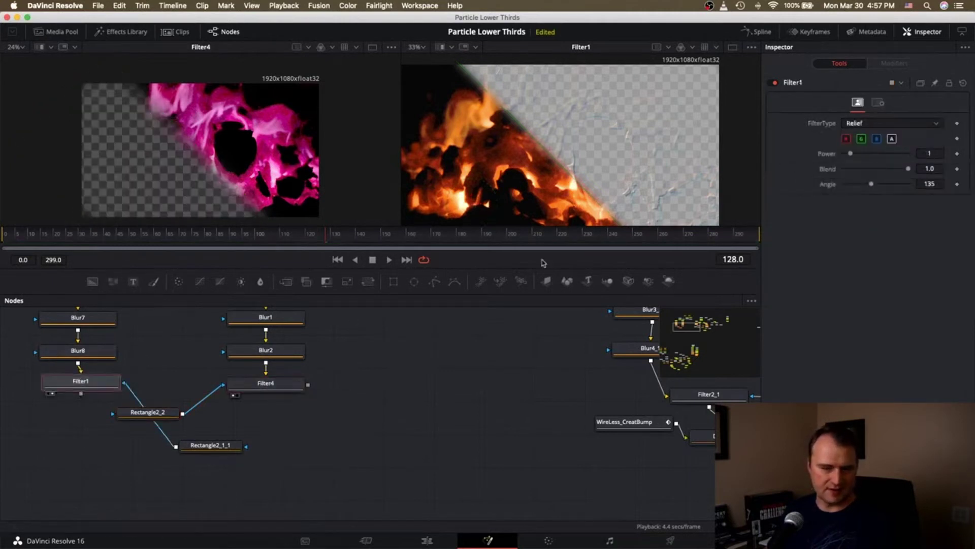
click(883, 125)
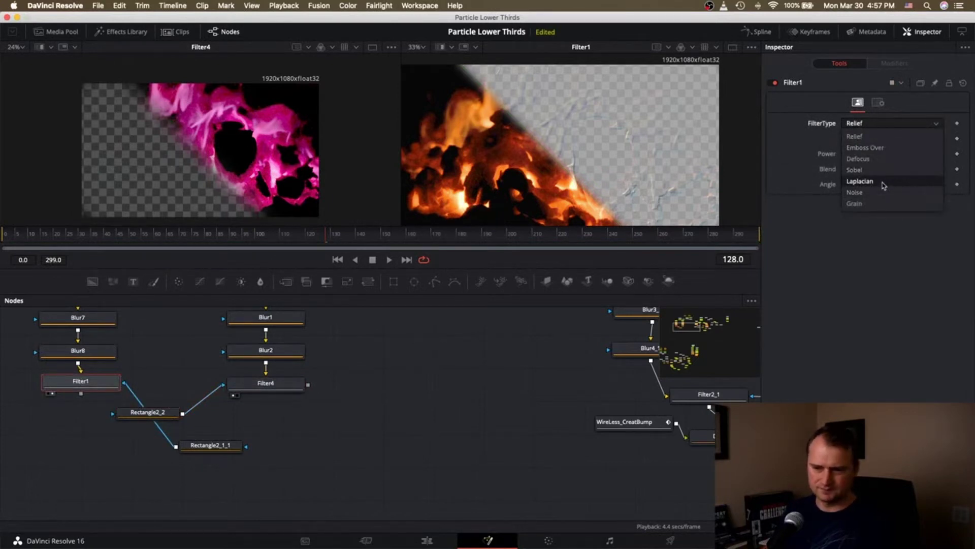
click(863, 181)
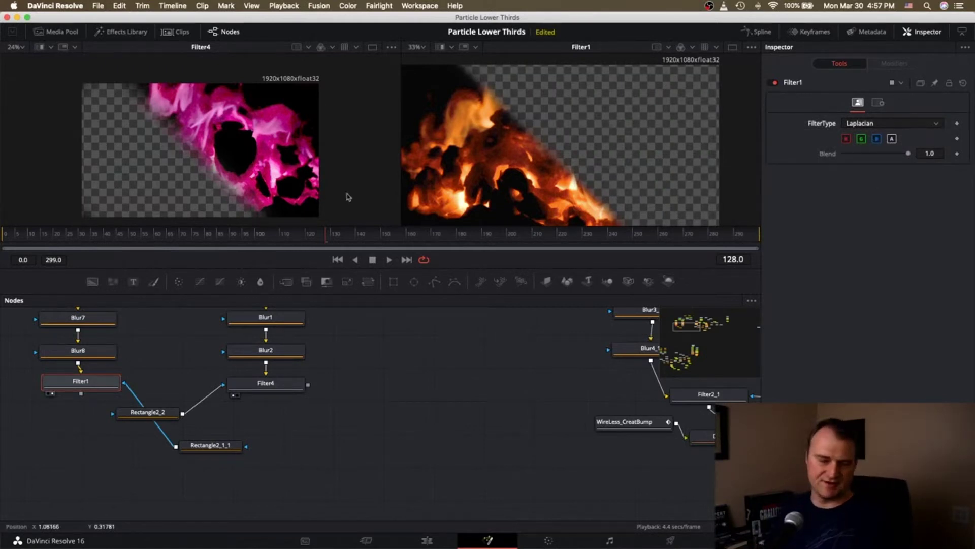
Add a Displace node after Filter1 and mask it with the rectangle that masks Filter4
drag(71, 387, 66, 388)
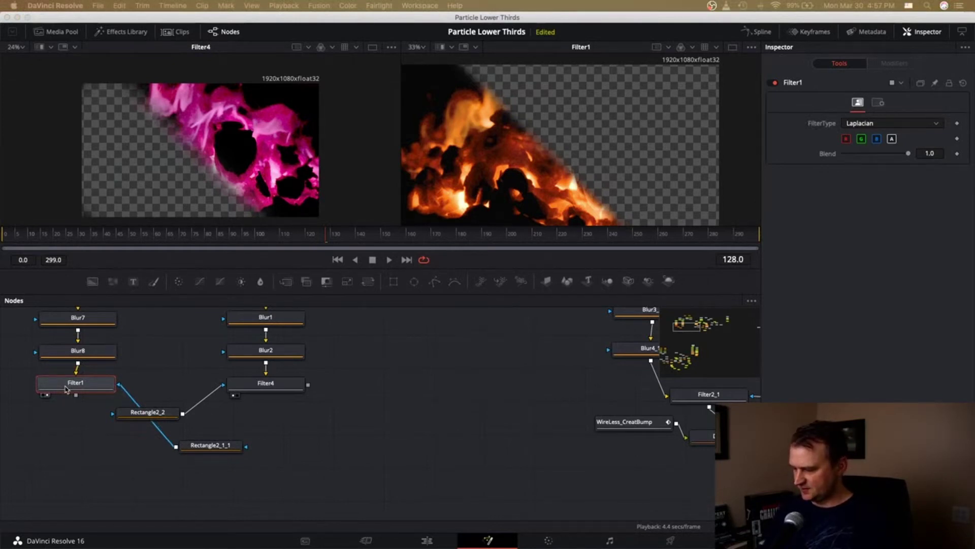
key(Return)
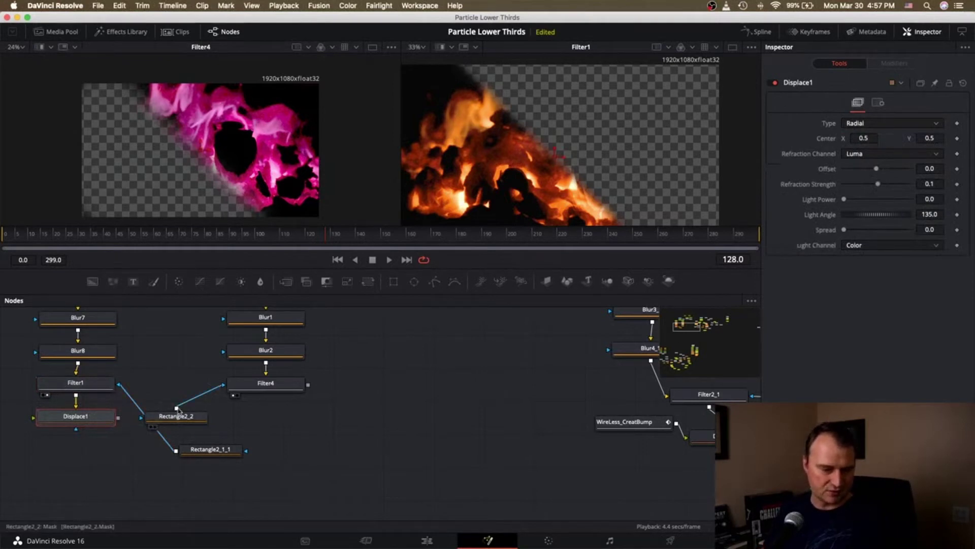
drag(177, 408, 75, 431)
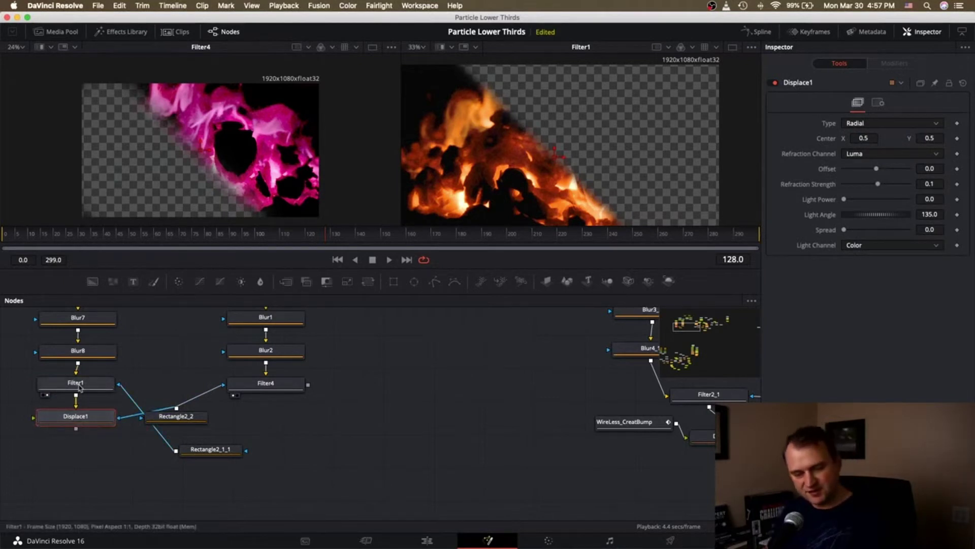
Reposition the Wireless_FG1 node beside the magenta fire branch, below the SetDomain nodes
scroll(79, 387, up, 5)
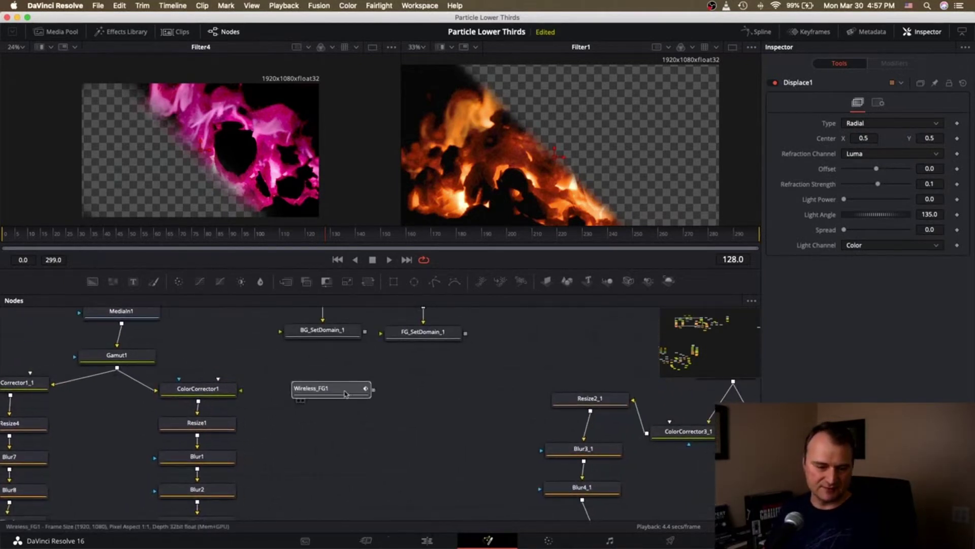
drag(345, 394, 346, 420)
scroll(386, 411, left, 6)
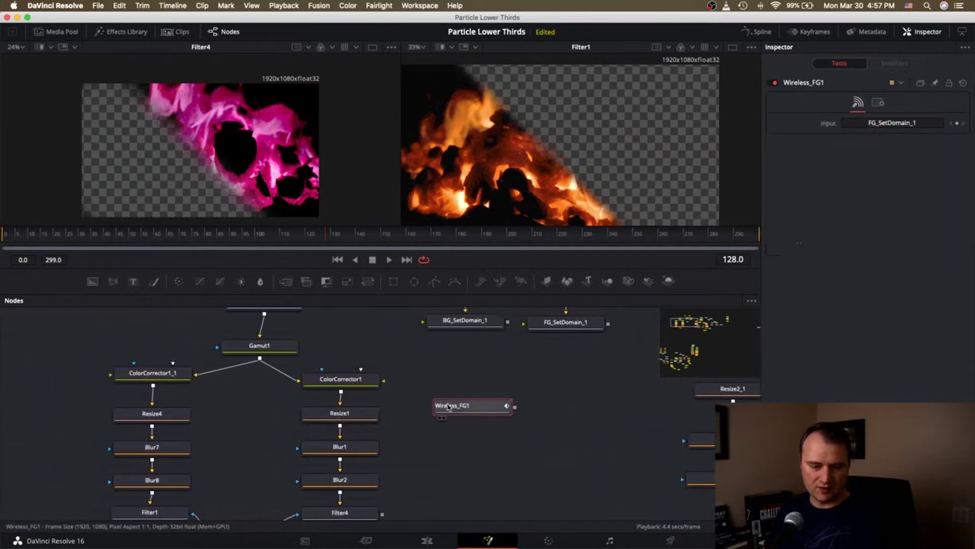
drag(455, 405, 444, 406)
scroll(500, 402, right, 2)
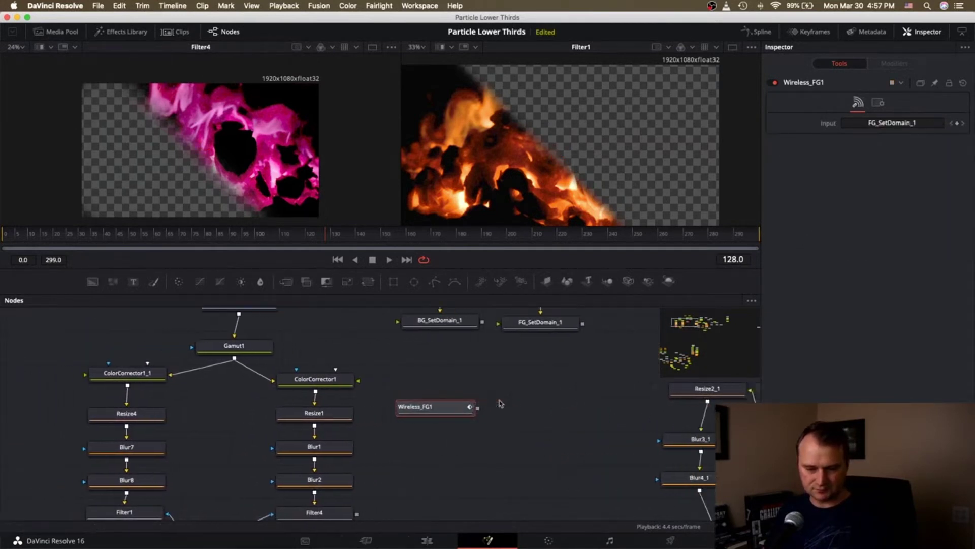
Examine the Wireless_BG1 node's input and its connections to the erode and bump map nodes in the reference setup
scroll(499, 402, right, 10)
scroll(498, 402, up, 3)
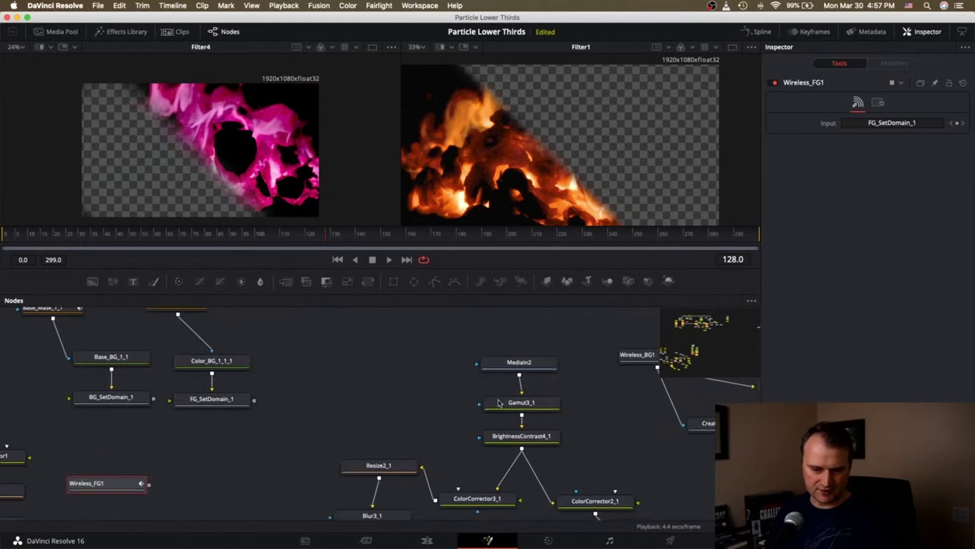
scroll(499, 402, down, 2)
scroll(499, 402, right, 2)
drag(620, 349, 573, 349)
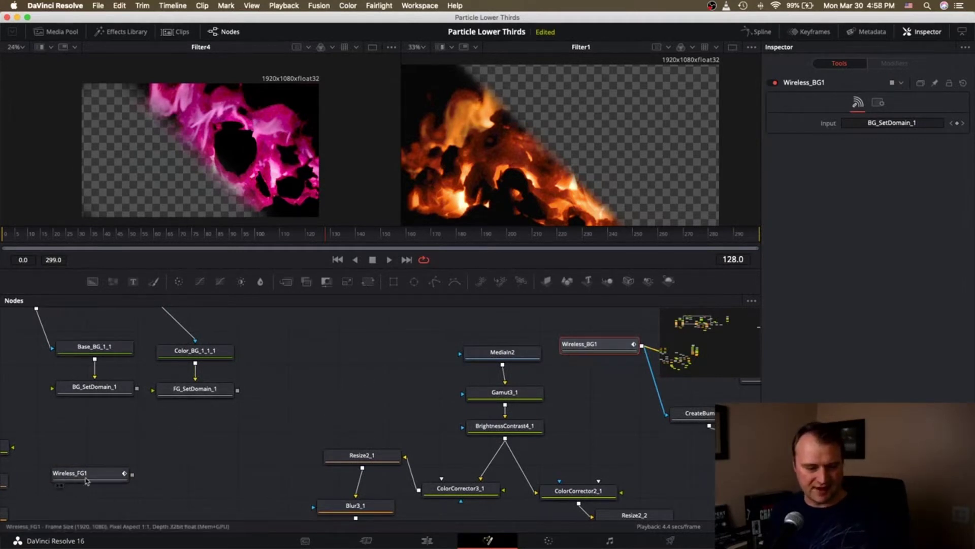
scroll(90, 475, down, 5)
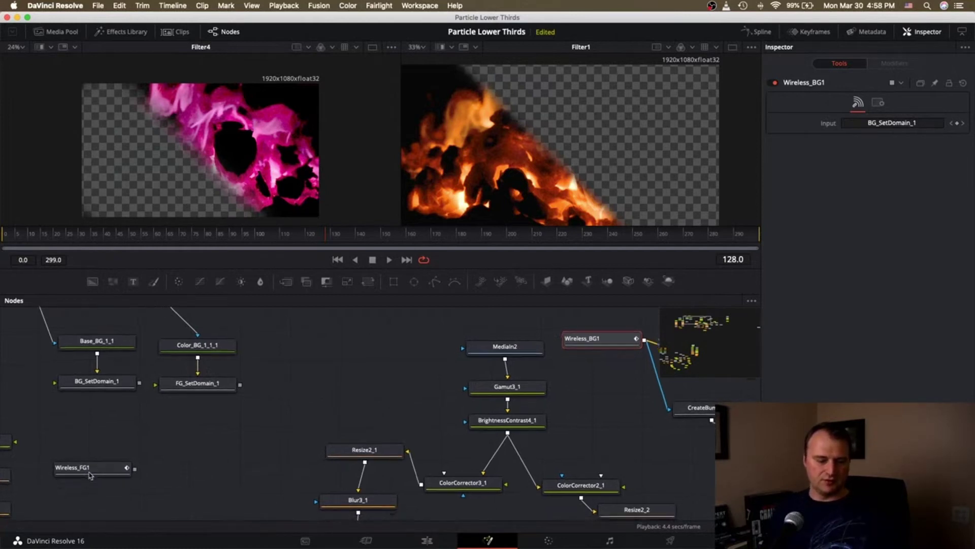
scroll(90, 475, right, 6)
scroll(90, 475, up, 2)
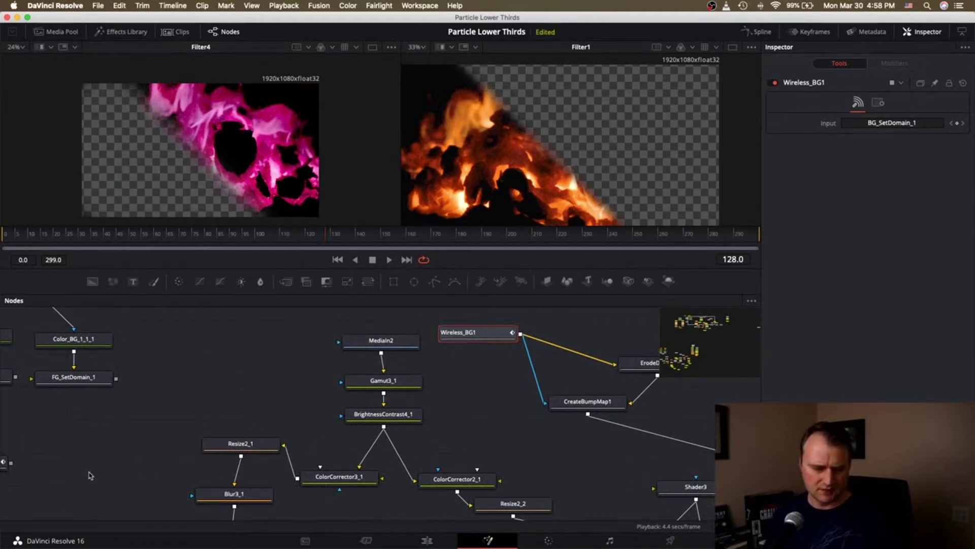
scroll(89, 475, left, 3)
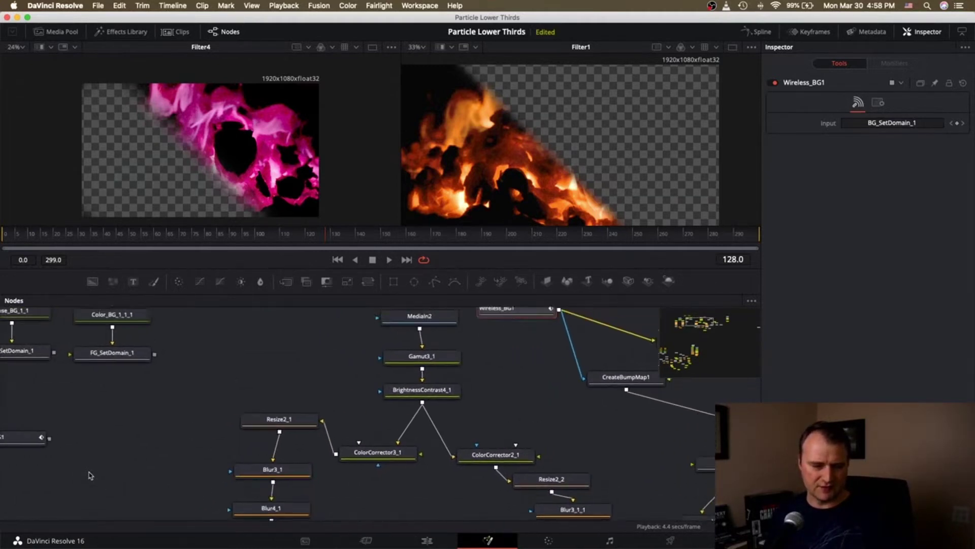
scroll(89, 475, left, 5)
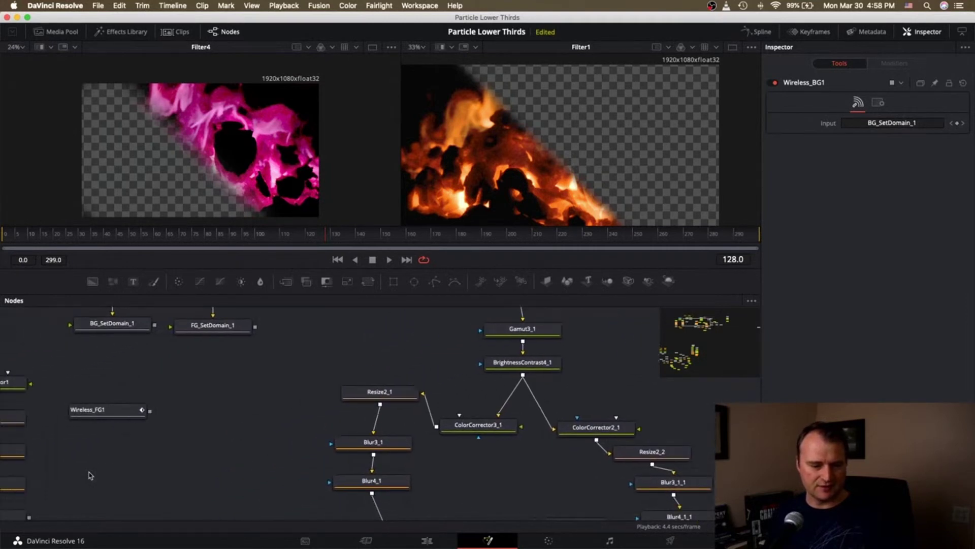
Add an ErodeDilate node after Wireless_FG1 with the Gaussian filter and an amount of -0.01
click(115, 412)
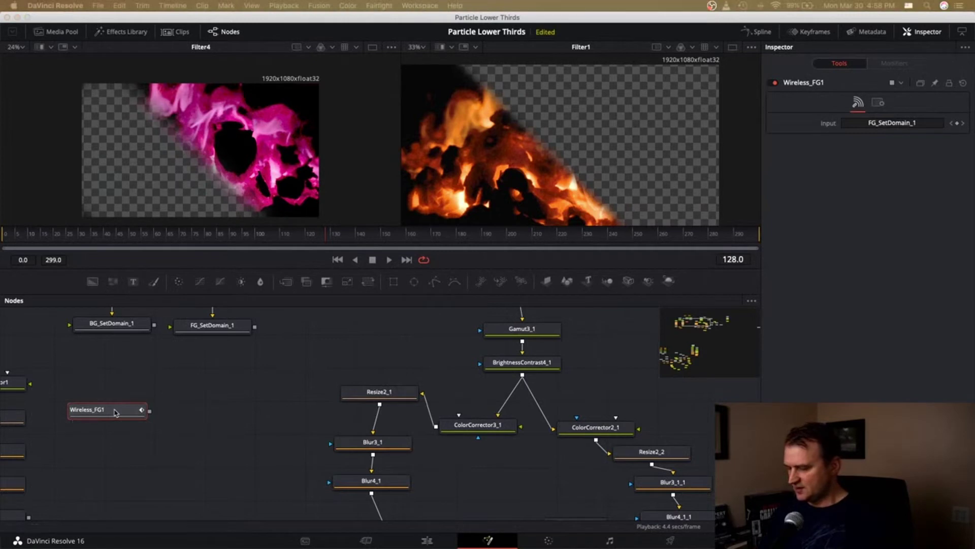
key(Return)
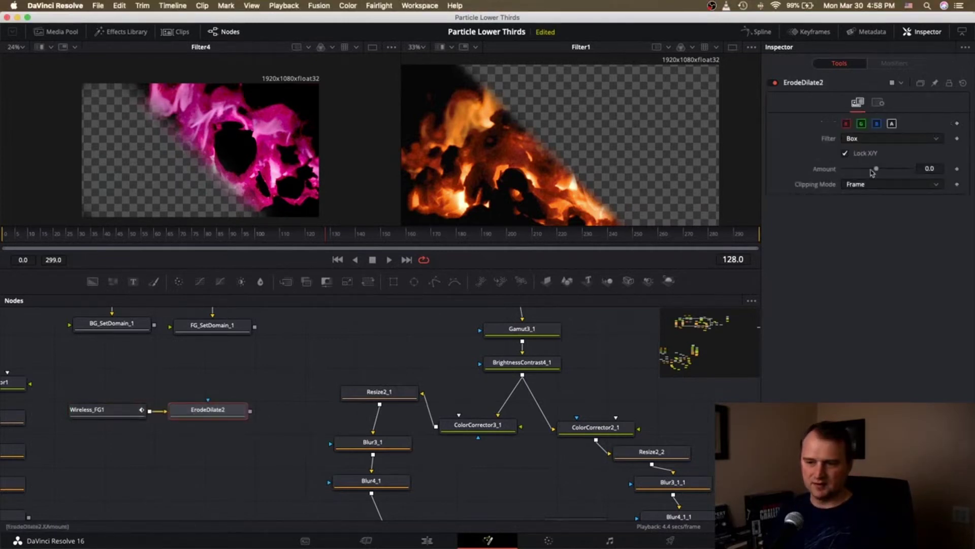
click(874, 138)
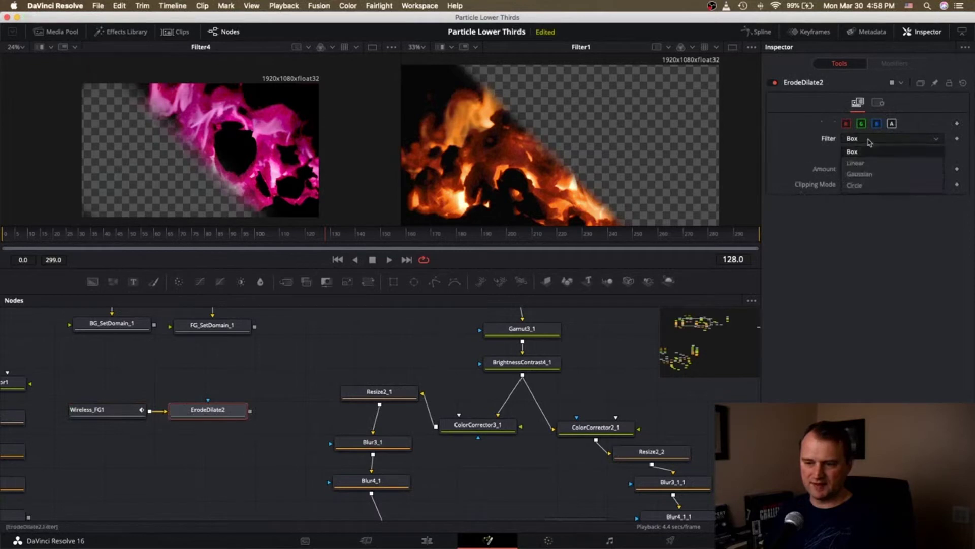
click(863, 170)
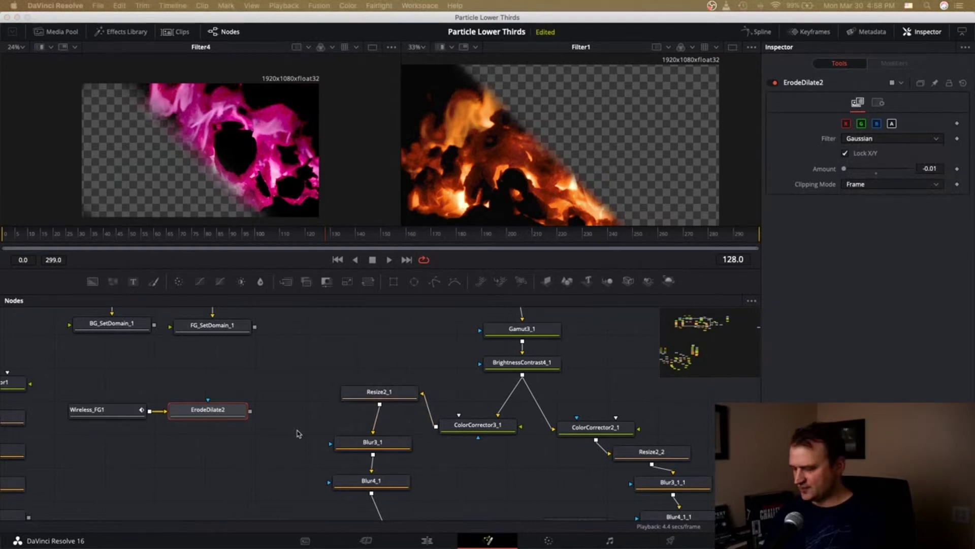
Add a CreateBumpMap node after the new ErodeDilate node, place it below, and connect Wireless_FG1 as its mask
key(Return)
drag(325, 414, 177, 463)
drag(150, 413, 119, 459)
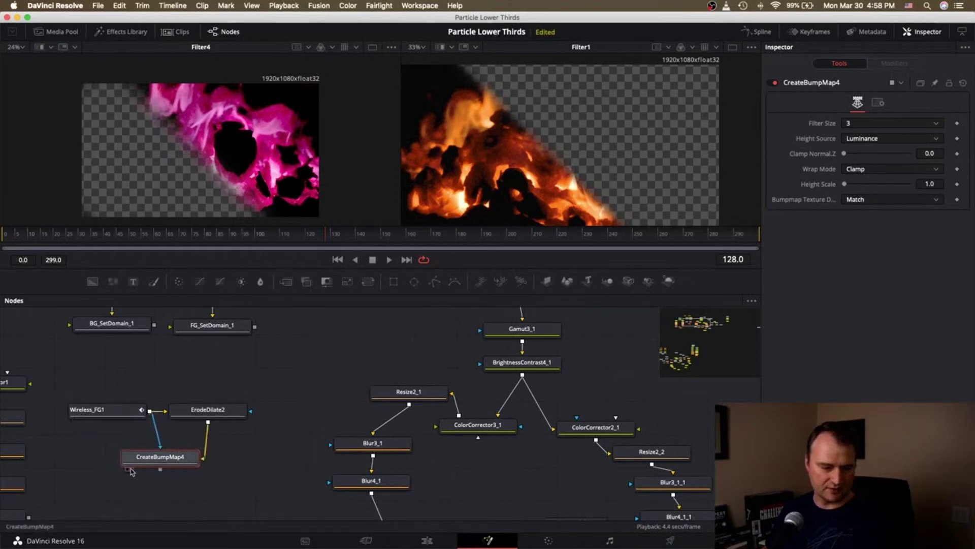
Show CreateBumpMap4 in the second viewer and move Wireless_FG1 up above its ErodeDilate and bump map nodes
click(130, 470)
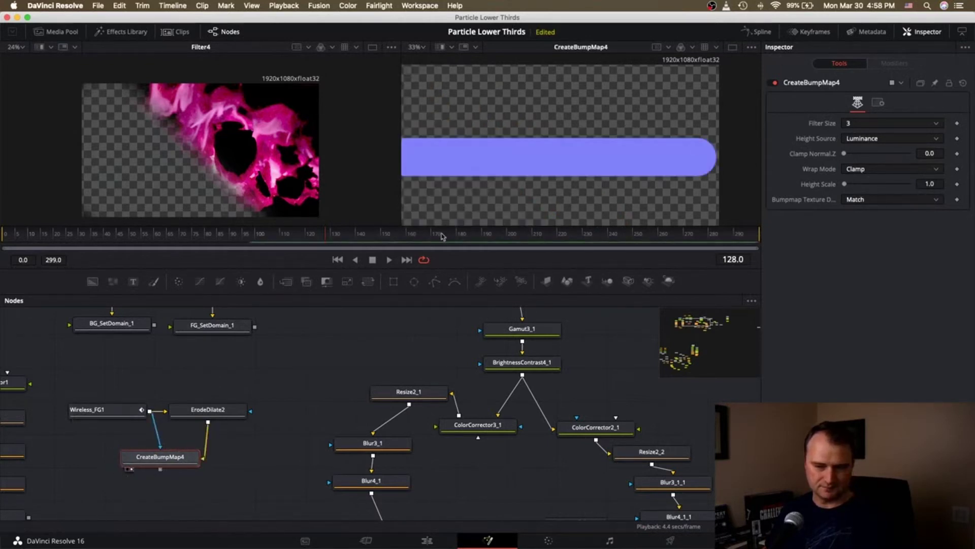
scroll(159, 449, right, 2)
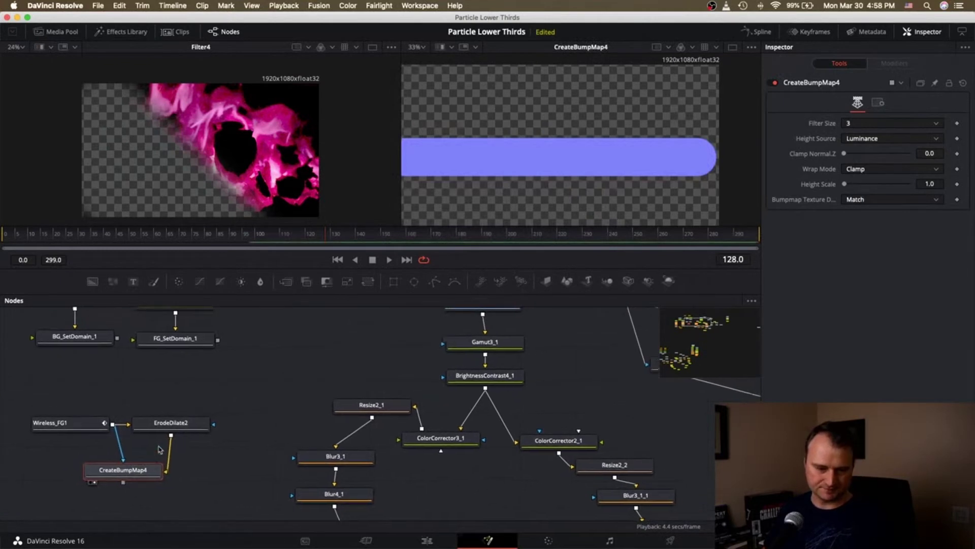
scroll(159, 449, right, 2)
scroll(159, 449, up, 3)
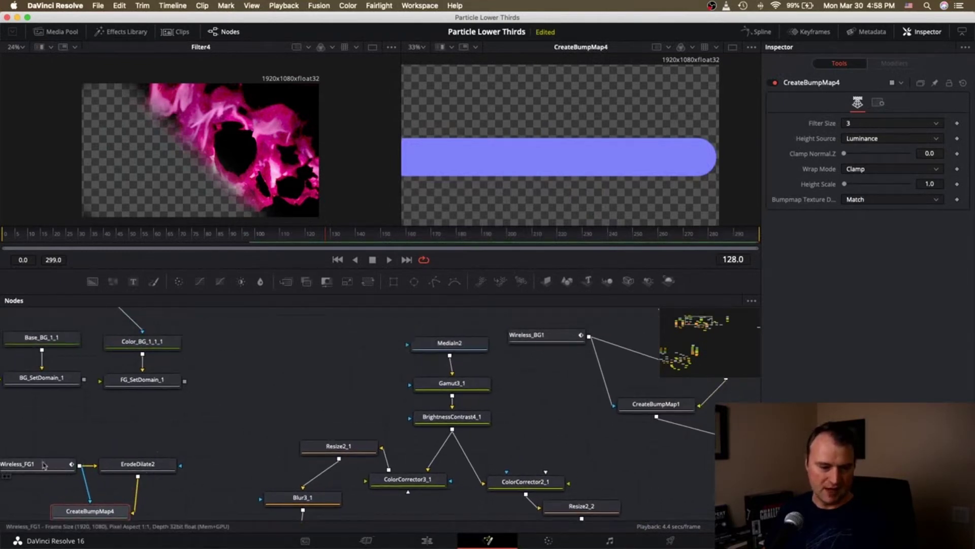
drag(43, 465, 61, 450)
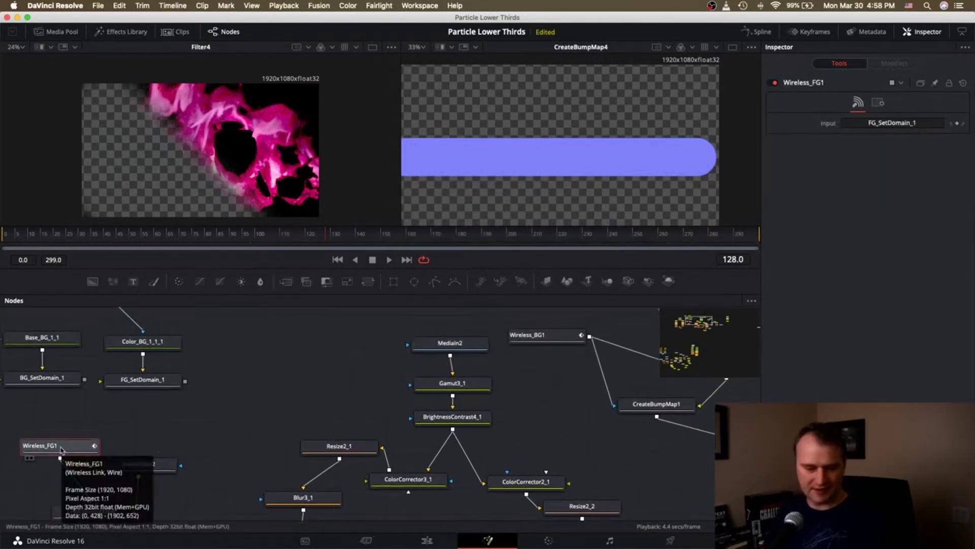
Paste a copy of the Wireless_FG1 node above Wireless_BG1, beside the orange fire branch
scroll(522, 392, right, 3)
scroll(523, 391, up, 2)
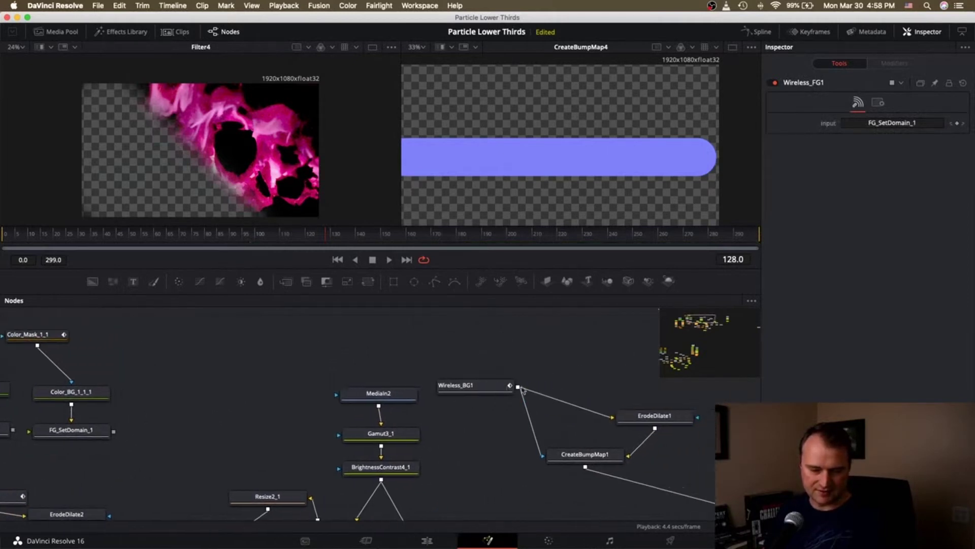
scroll(523, 390, right, 1)
key(cmd+v)
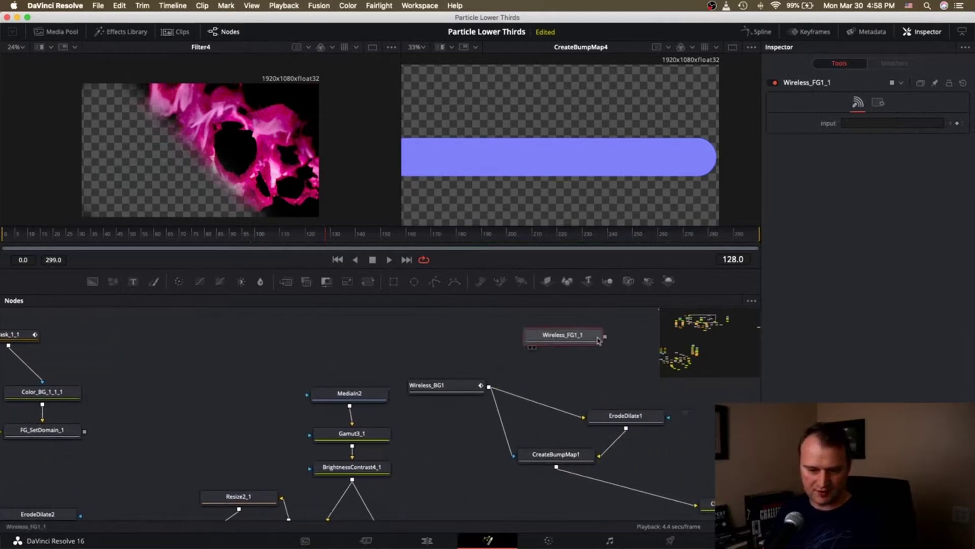
drag(605, 337, 599, 385)
Examine how CreateBumpMap2 and CreateBumpMap3 feed the ChannelBooleans, Displace and Filter nodes in the reference setup
scroll(605, 387, right, 3)
scroll(606, 388, left, 5)
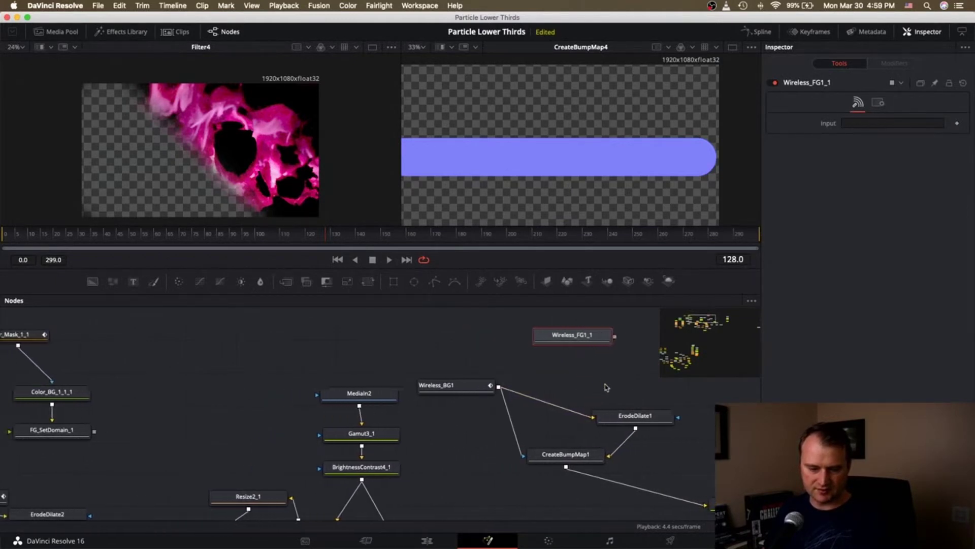
scroll(605, 387, down, 2)
scroll(605, 387, right, 5)
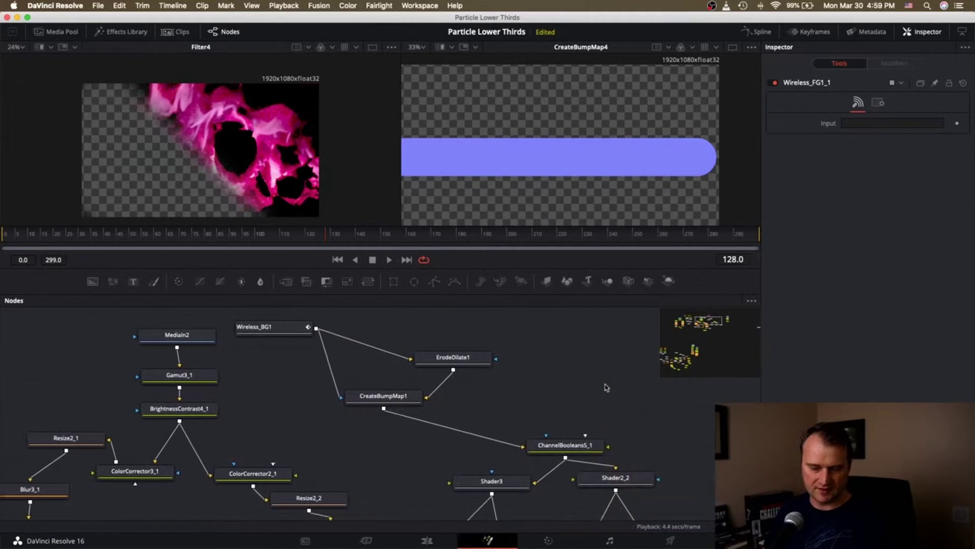
scroll(605, 387, left, 1)
scroll(462, 495, down, 4)
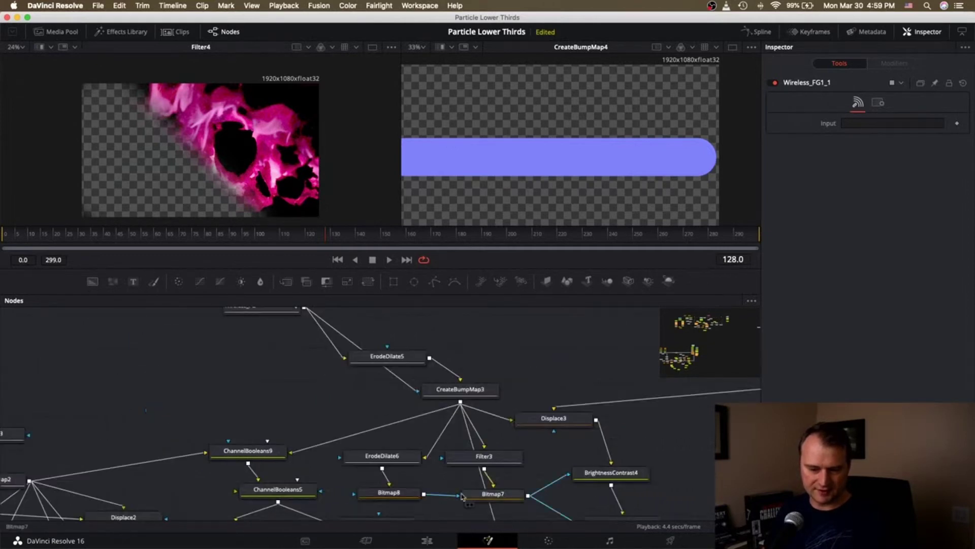
scroll(462, 495, up, 3)
scroll(463, 495, left, 2)
scroll(462, 495, down, 3)
scroll(462, 495, left, 7)
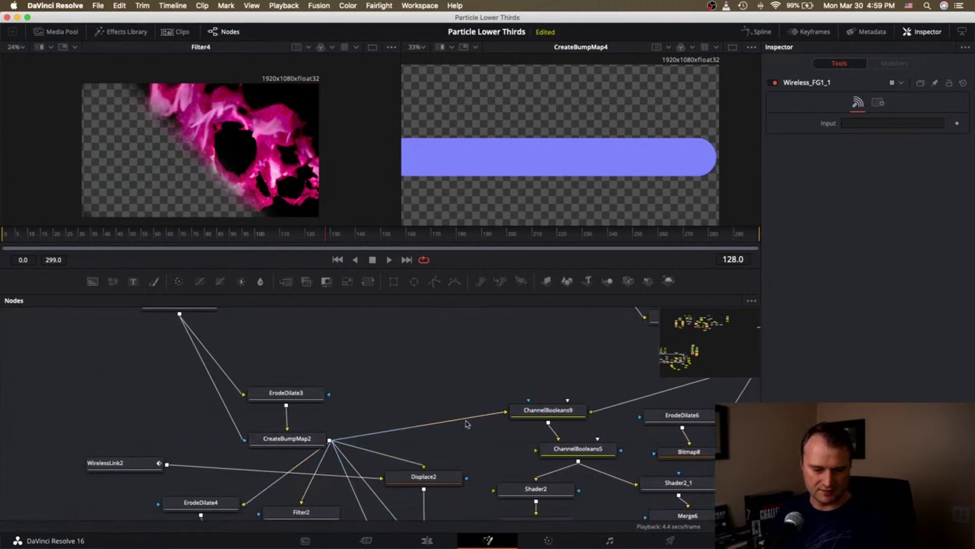
scroll(528, 414, right, 6)
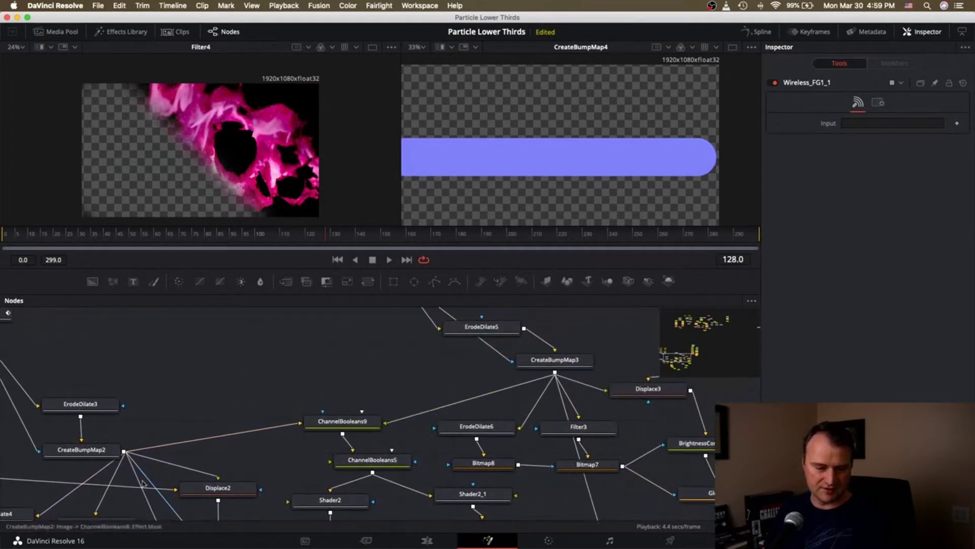
click(712, 328)
scroll(547, 344, up, 4)
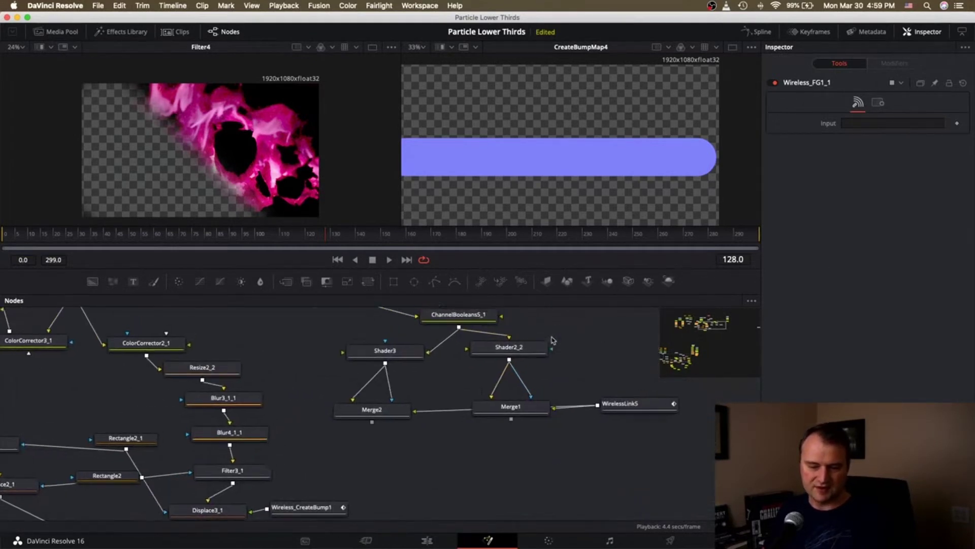
scroll(545, 345, up, 8)
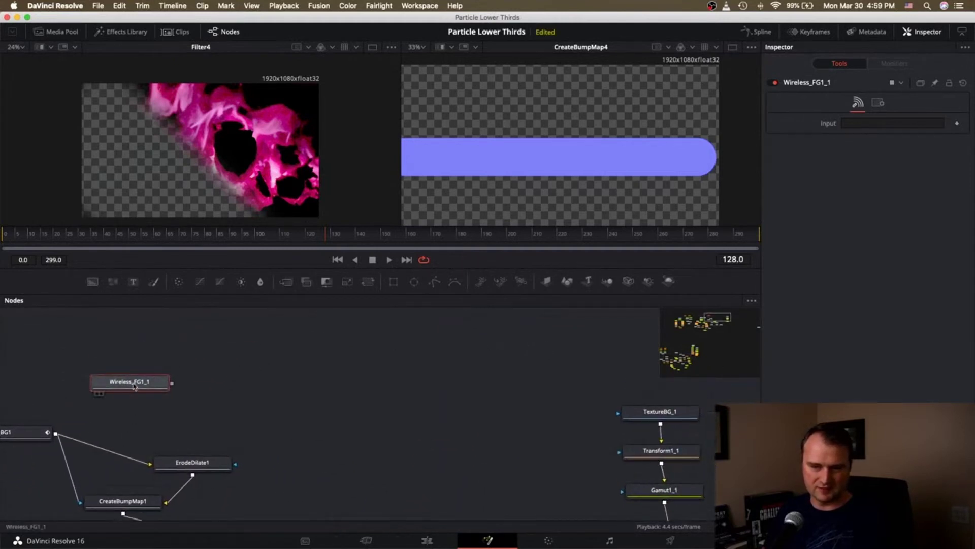
Reuse Wireless_FG1's input, FG_SetDomain_1, as the input of the copied wireless node above Wireless_BG1
scroll(107, 395, left, 7)
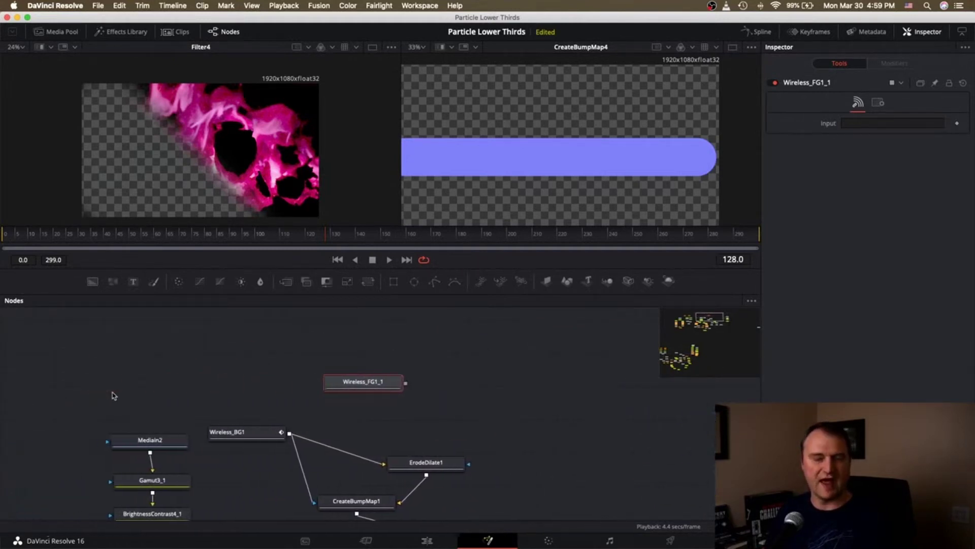
scroll(113, 395, left, 5)
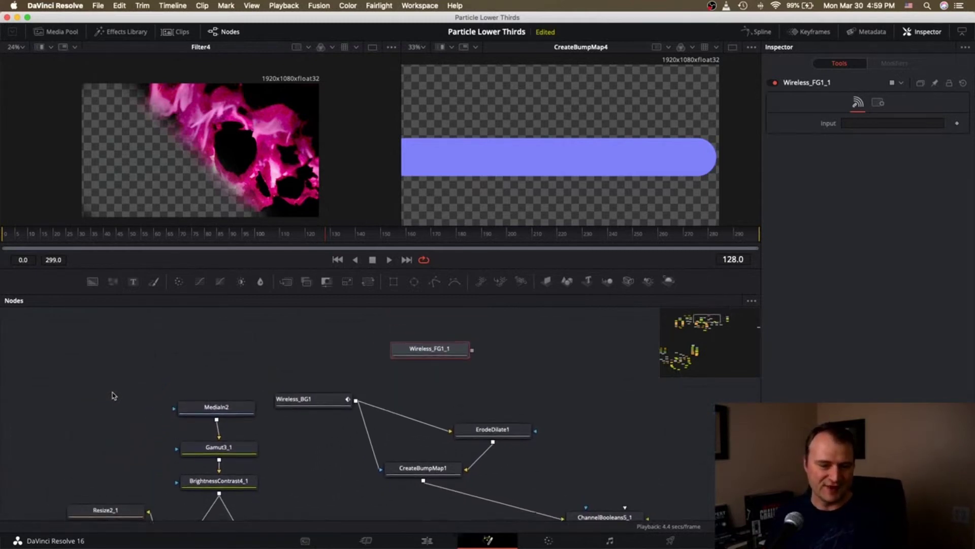
scroll(113, 395, left, 6)
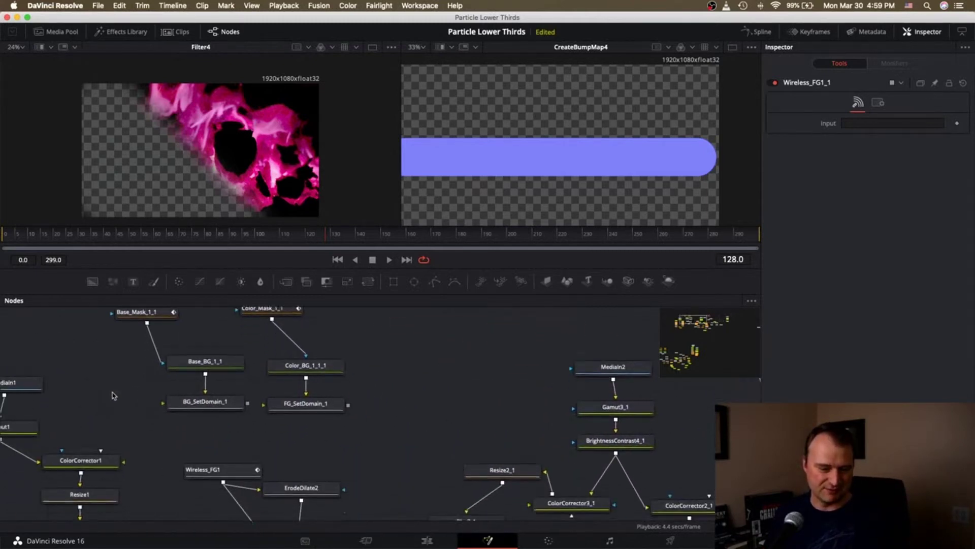
scroll(112, 395, up, 3)
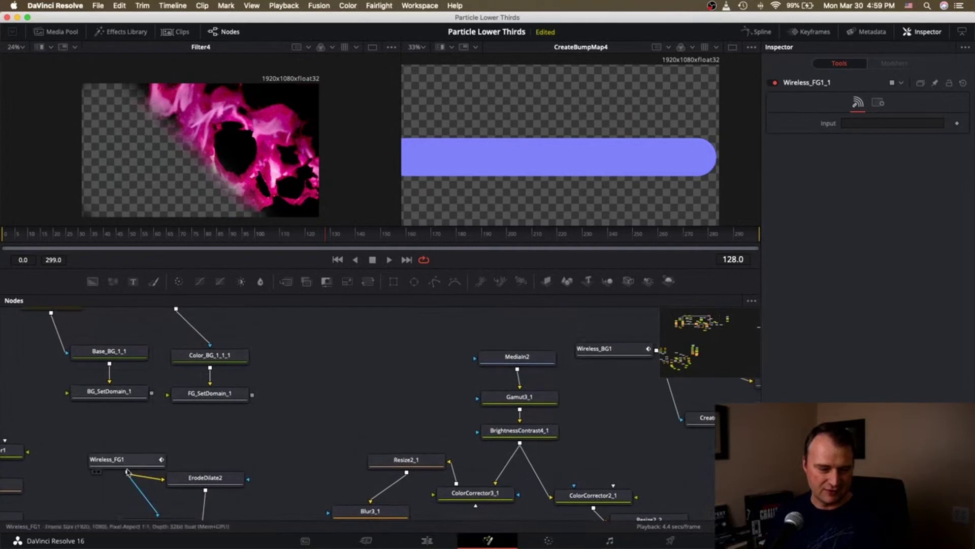
click(129, 464)
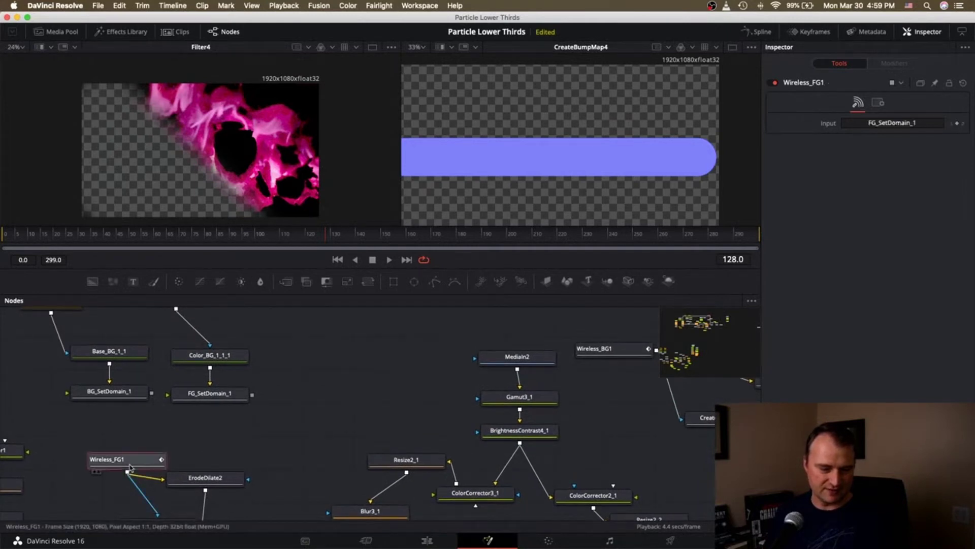
click(914, 122)
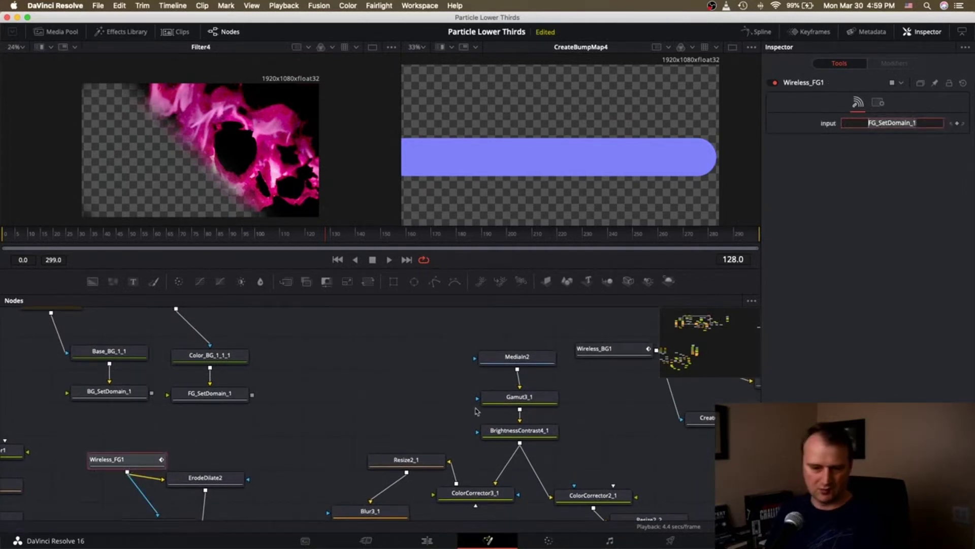
click(574, 350)
scroll(604, 350, right, 6)
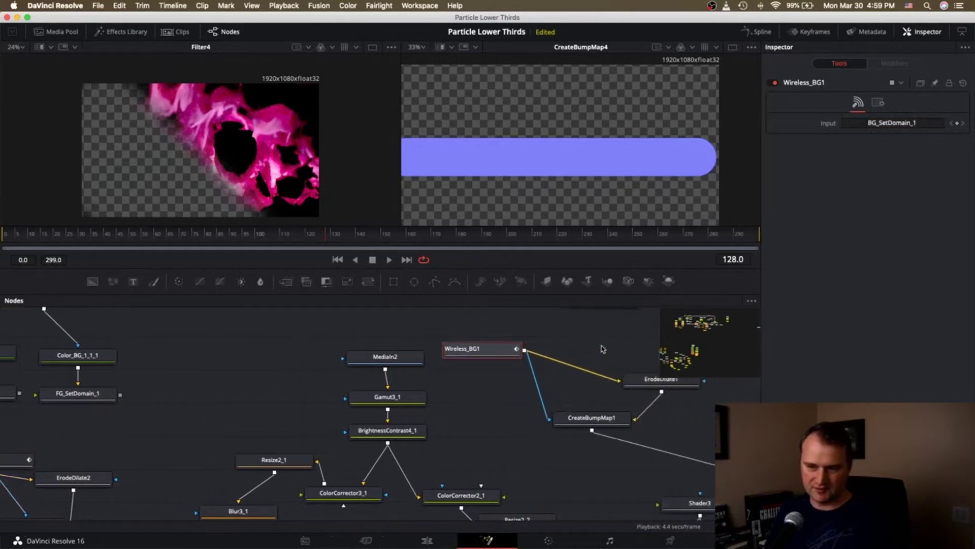
scroll(603, 349, up, 5)
scroll(603, 349, right, 3)
click(377, 442)
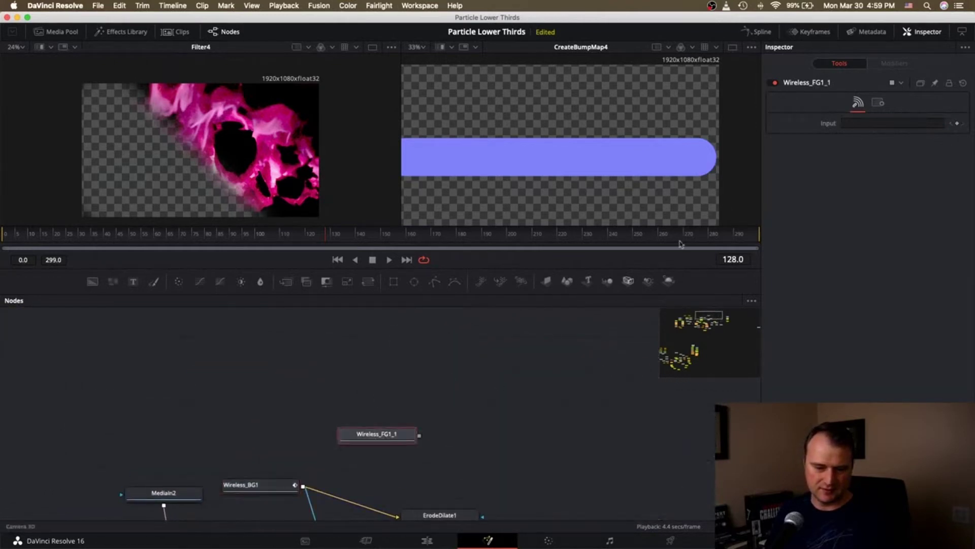
click(864, 122)
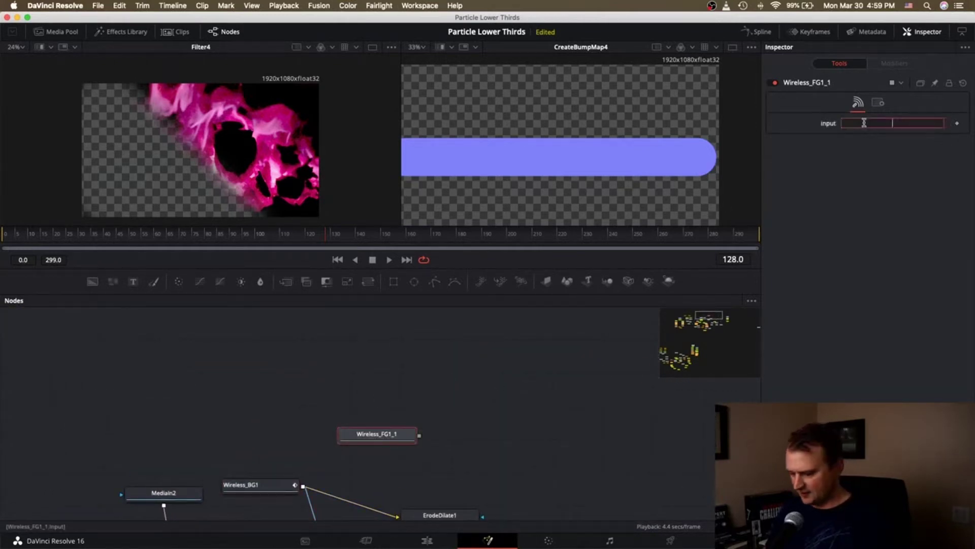
text(FG_SetDomain_1)
key(Return)
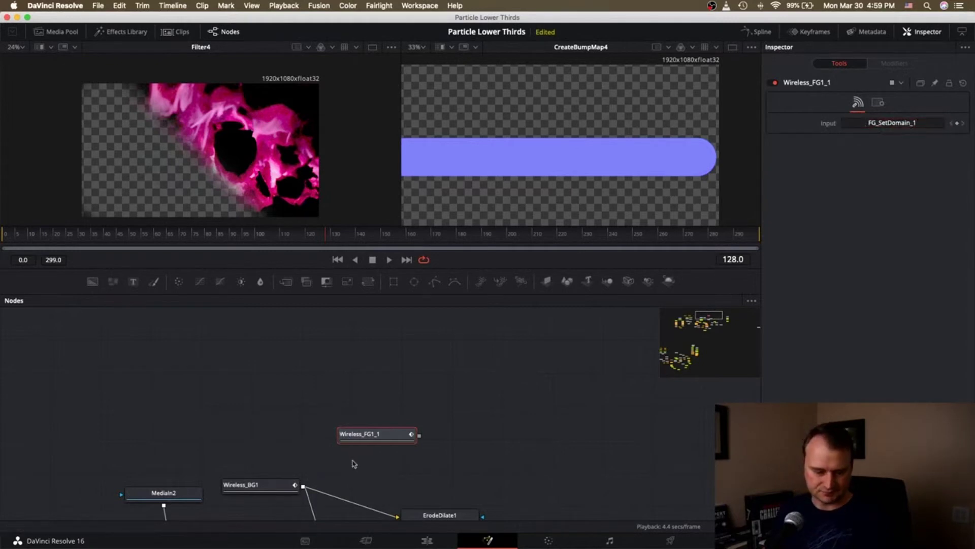
Show the copied wireless node in the second viewer and set its input to CreateBumpMap4
click(349, 447)
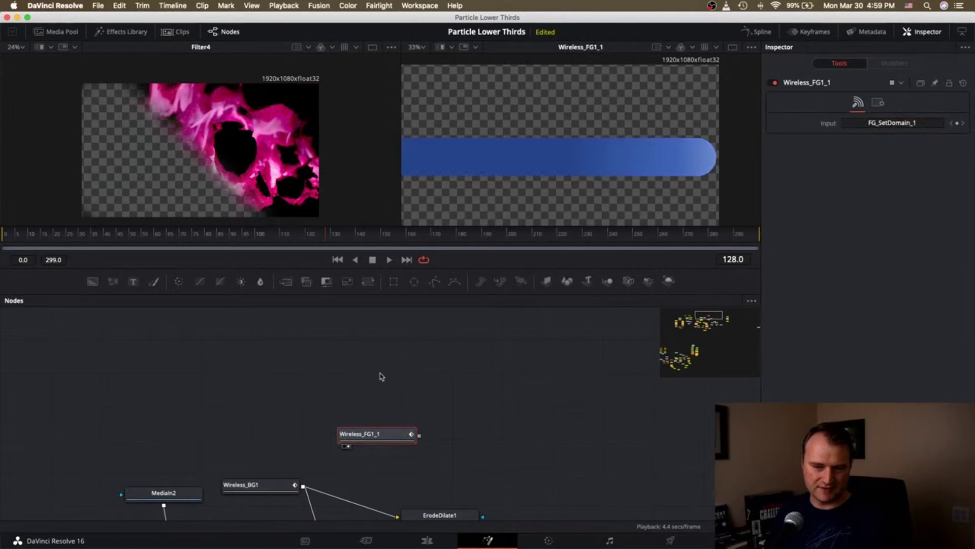
scroll(382, 376, down, 15)
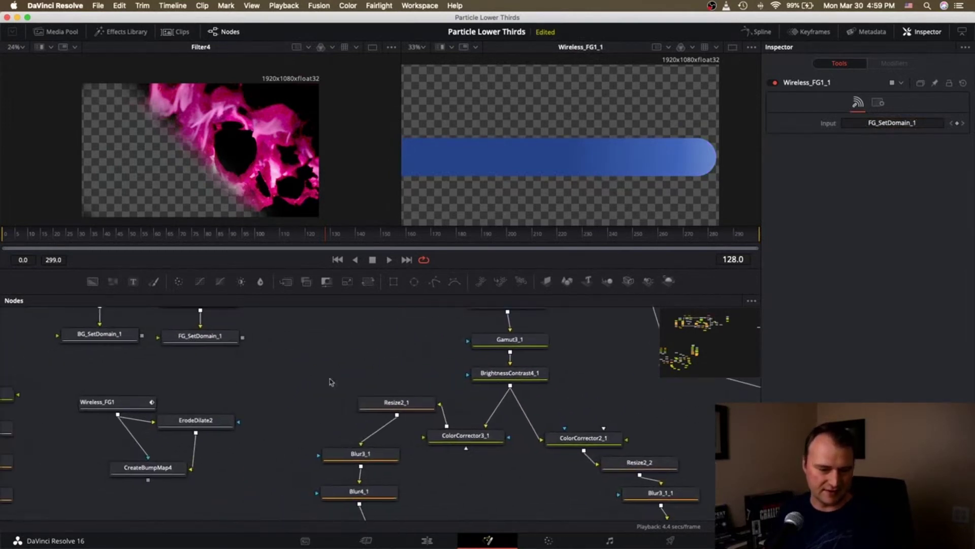
click(151, 472)
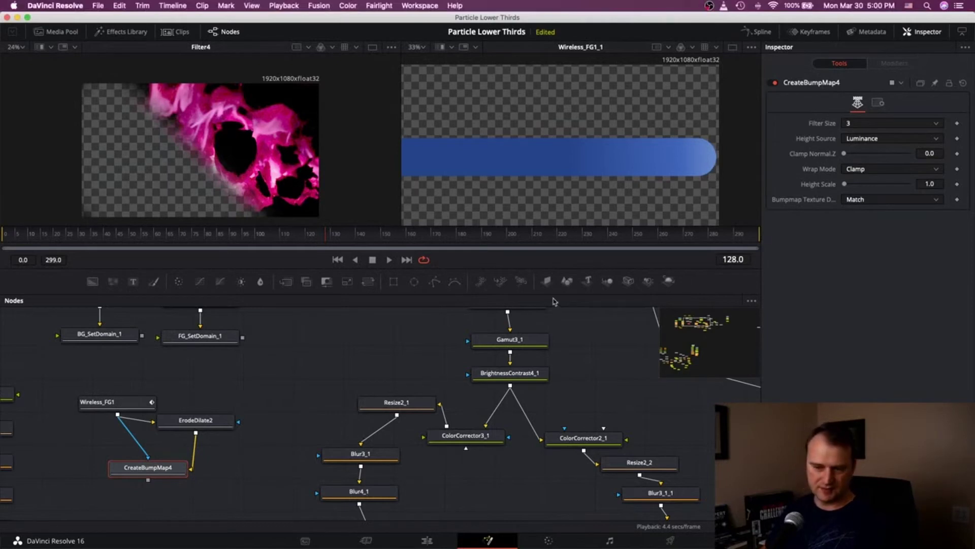
key(ctrl+v)
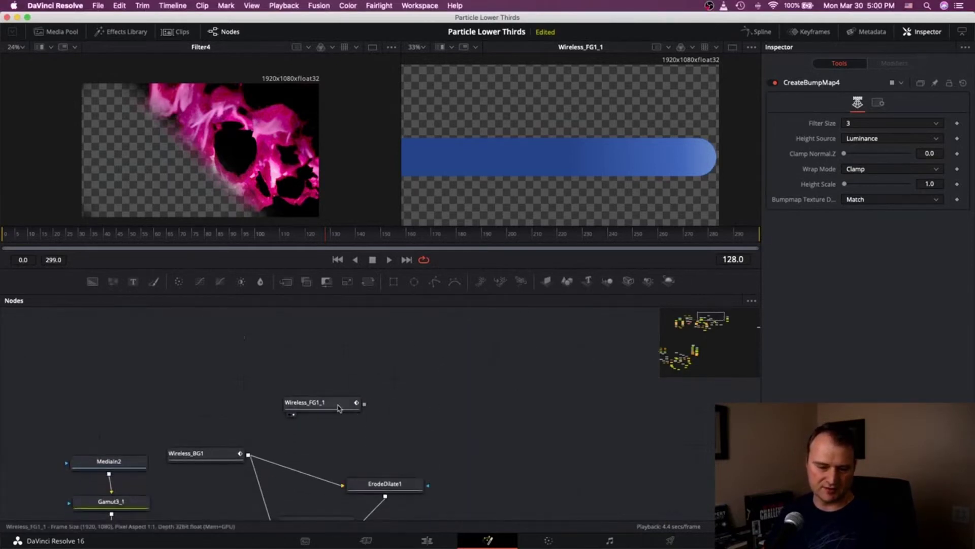
drag(934, 125, 834, 124)
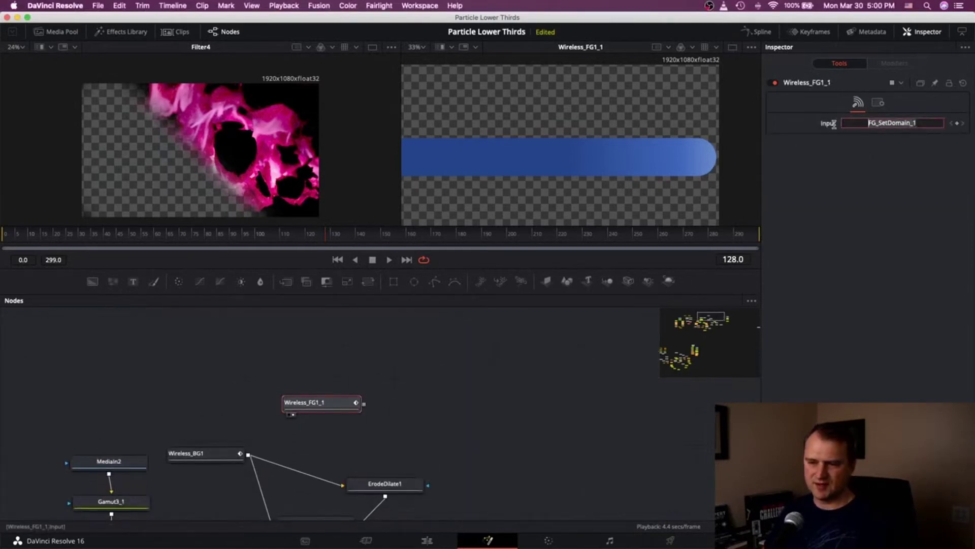
text(CreateBumpMap4)
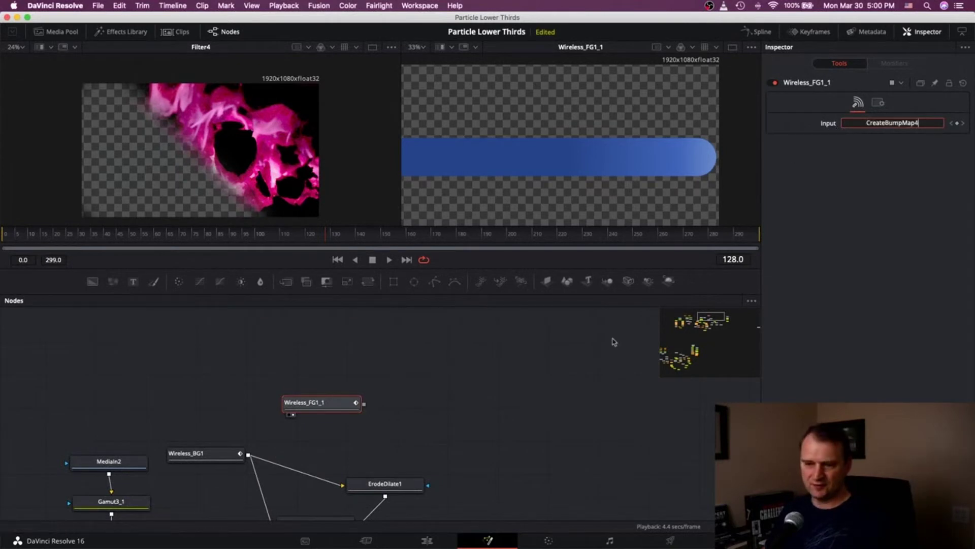
click(512, 417)
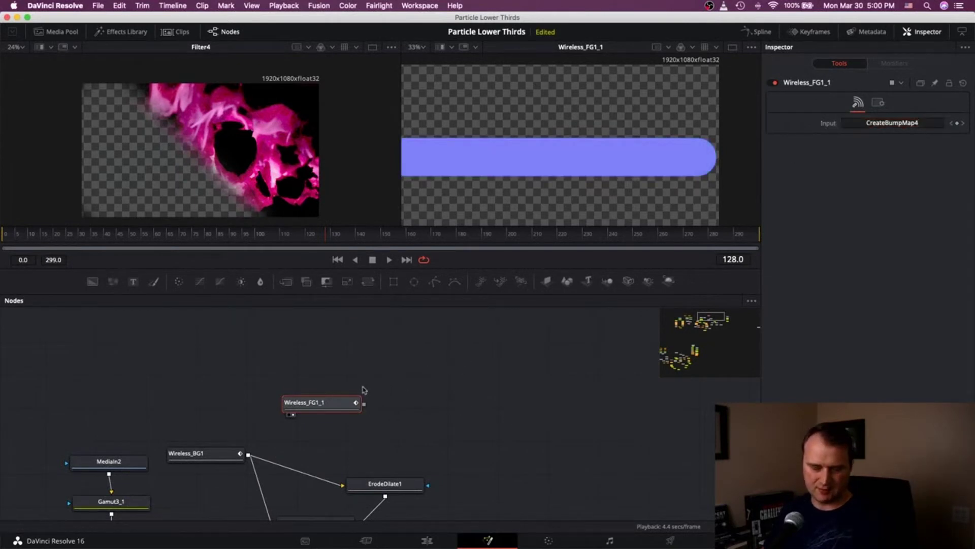
Show CreateBumpMap4 in the first viewer and set its Height Source to Alpha
scroll(381, 359, down, 10)
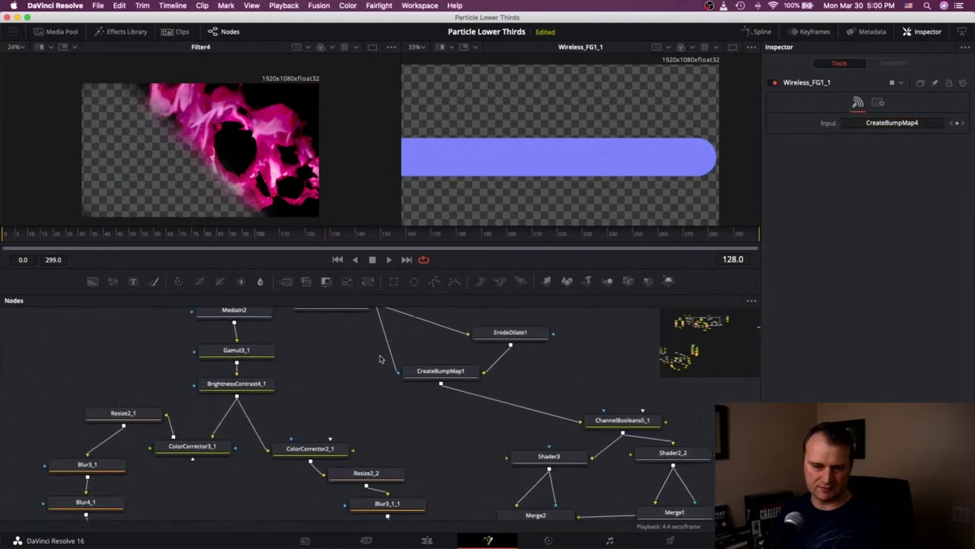
scroll(381, 359, left, 15)
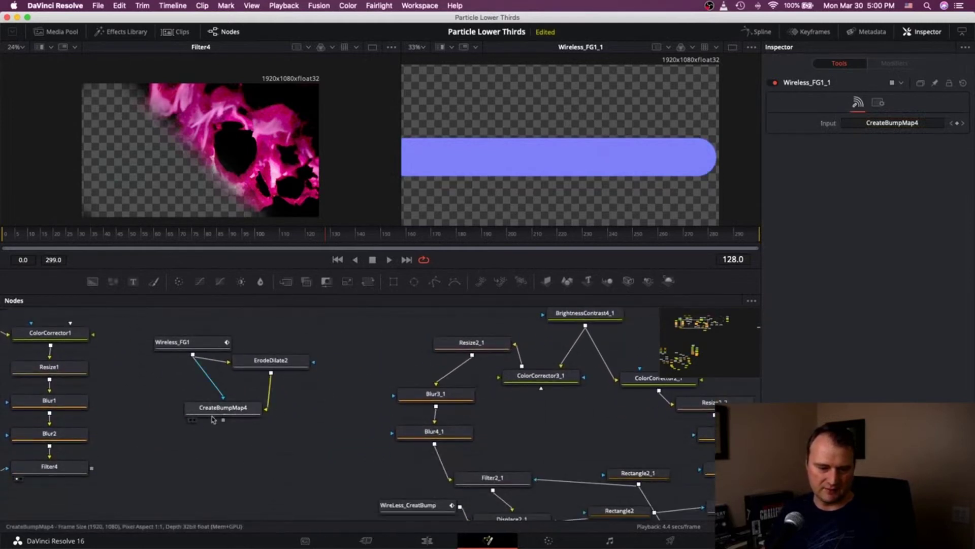
click(192, 420)
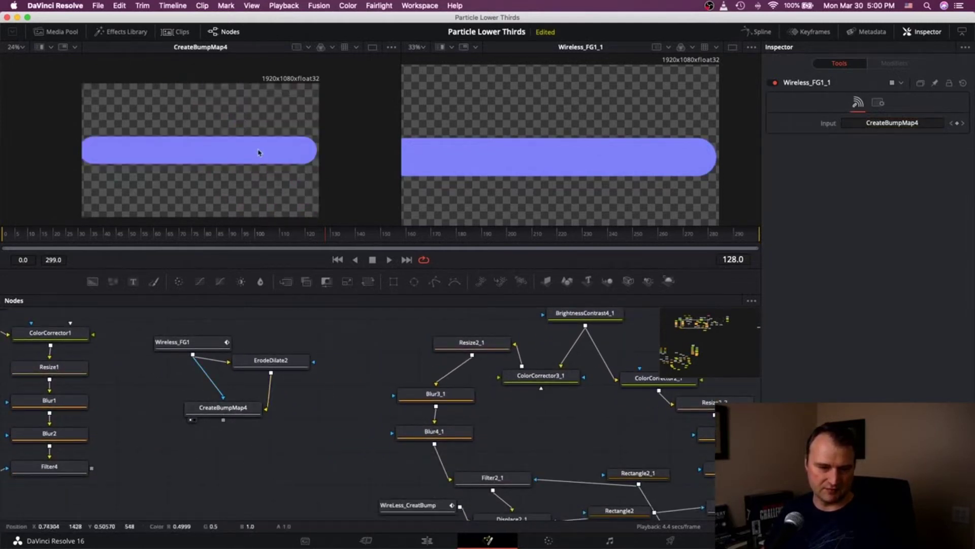
click(241, 409)
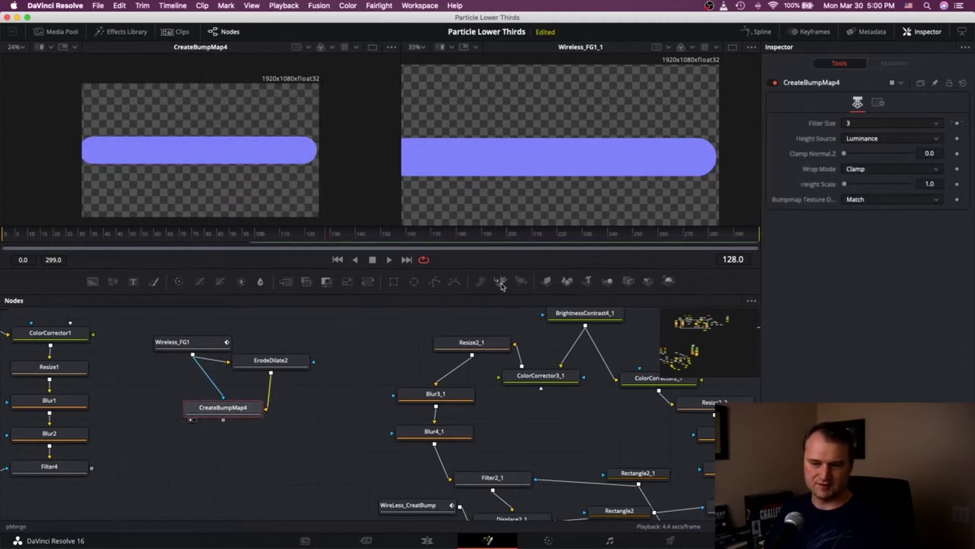
click(879, 144)
click(871, 234)
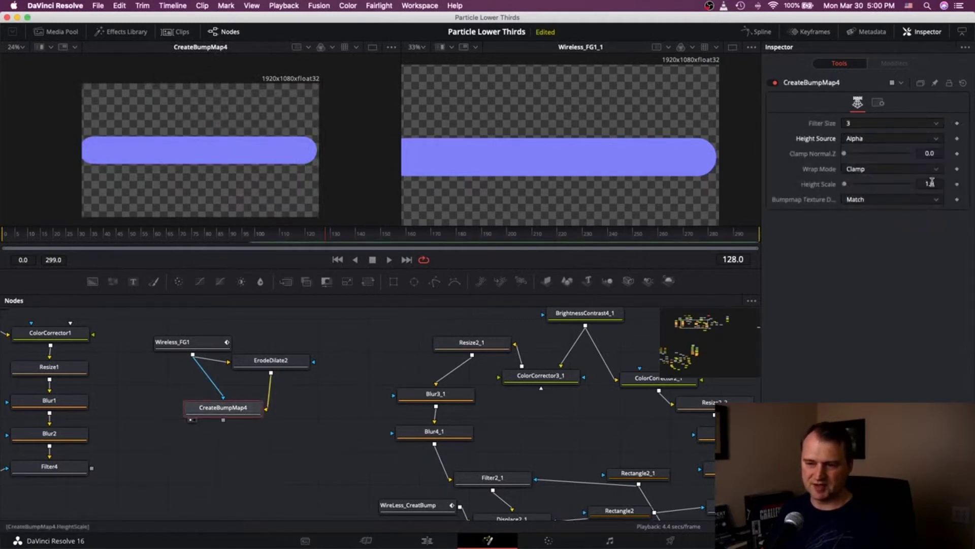
Set CreateBumpMap4's Height Scale to 400
click(932, 183)
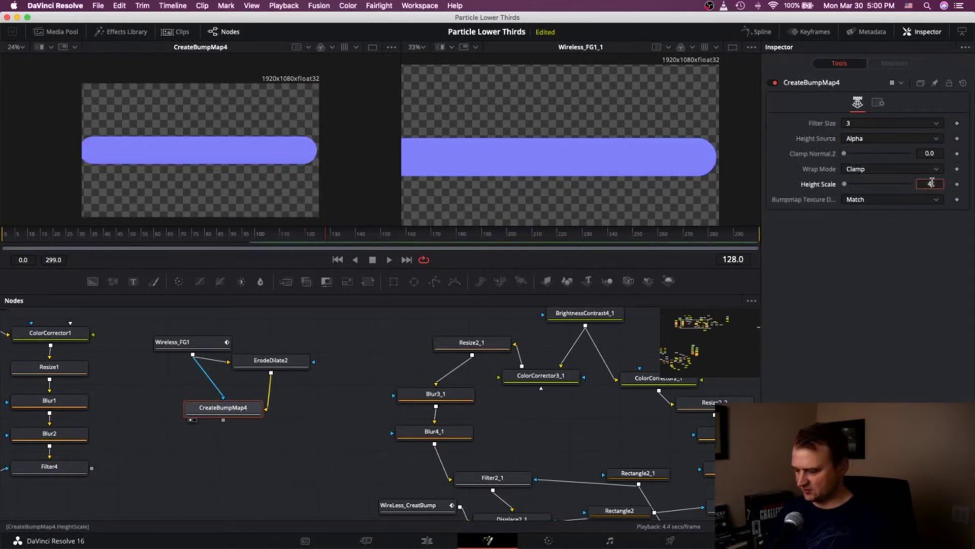
text(400)
key(Return)
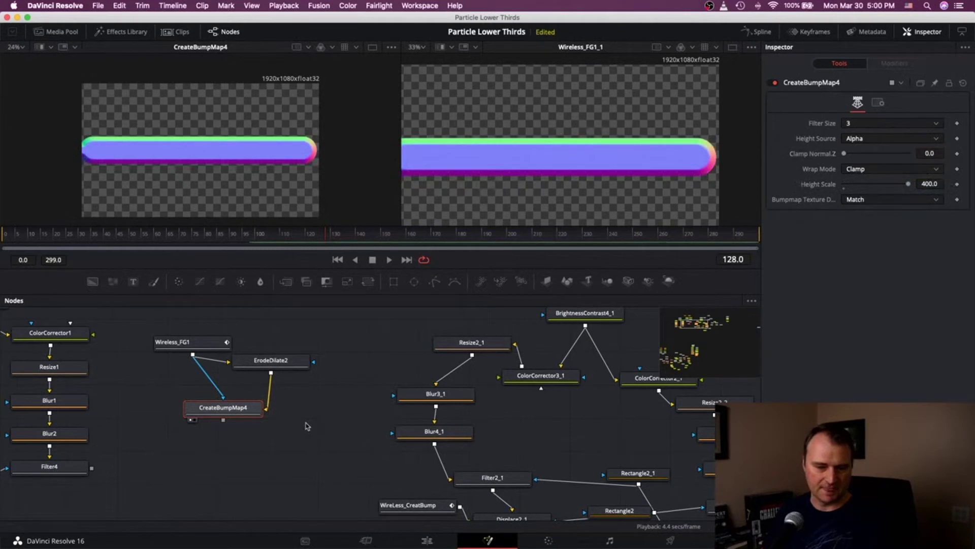
Examine how Wireless_BG1, ErodeDilate1 and CreateBumpMap1 feed ChannelBooleans5_1 and the Shader nodes, and where Wireless_FG1_1 sits above them
scroll(307, 425, down, 3)
scroll(307, 426, left, 5)
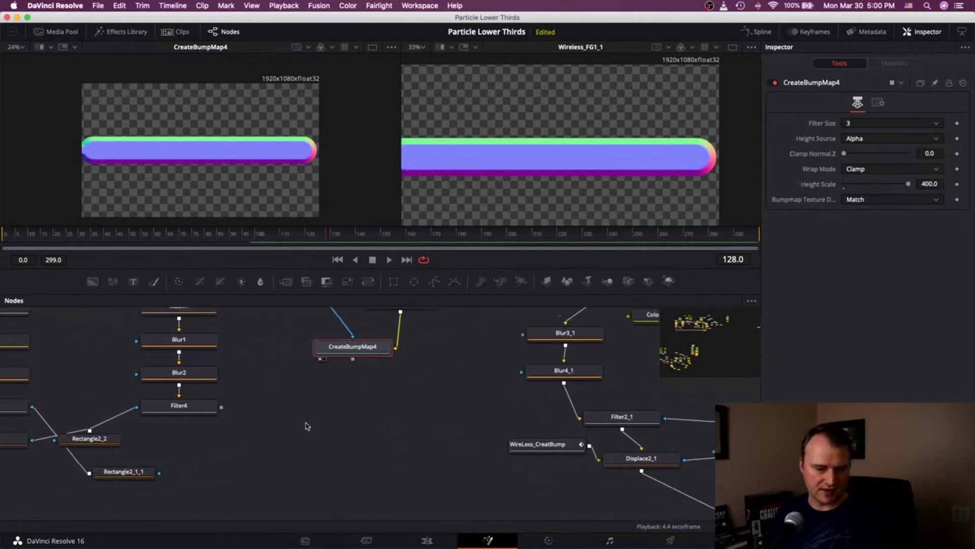
scroll(307, 425, up, 3)
scroll(307, 426, right, 10)
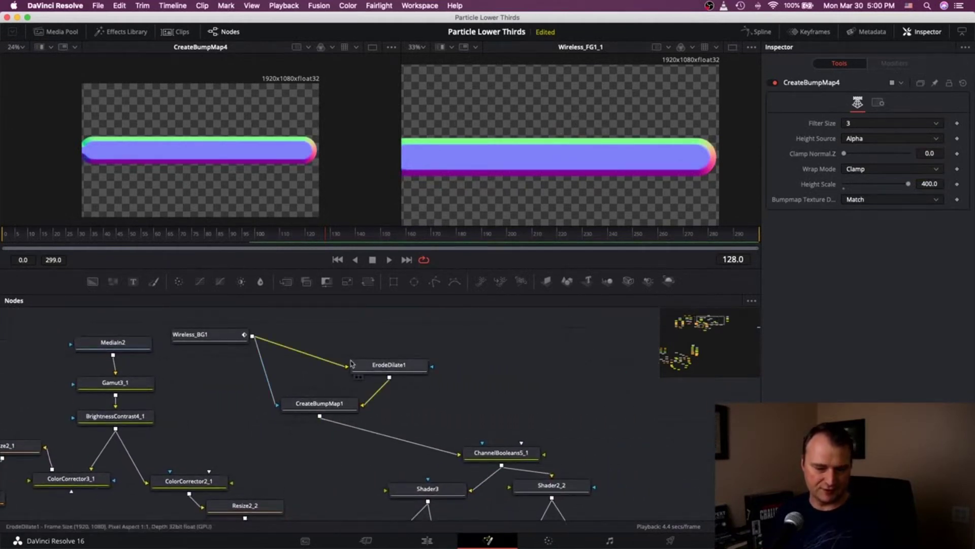
scroll(288, 347, up, 3)
scroll(288, 347, right, 2)
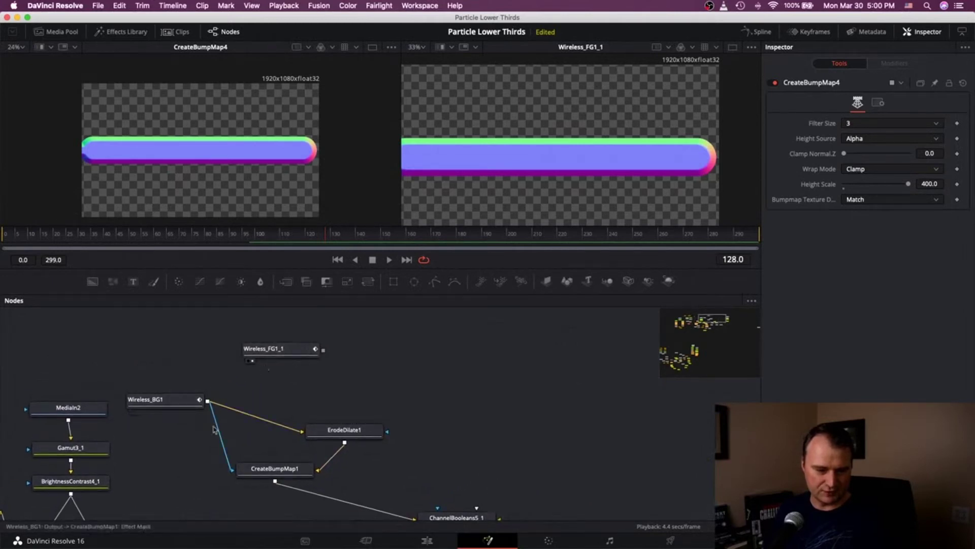
scroll(331, 478, down, 2)
scroll(331, 477, left, 1)
scroll(331, 477, down, 2)
scroll(331, 477, left, 2)
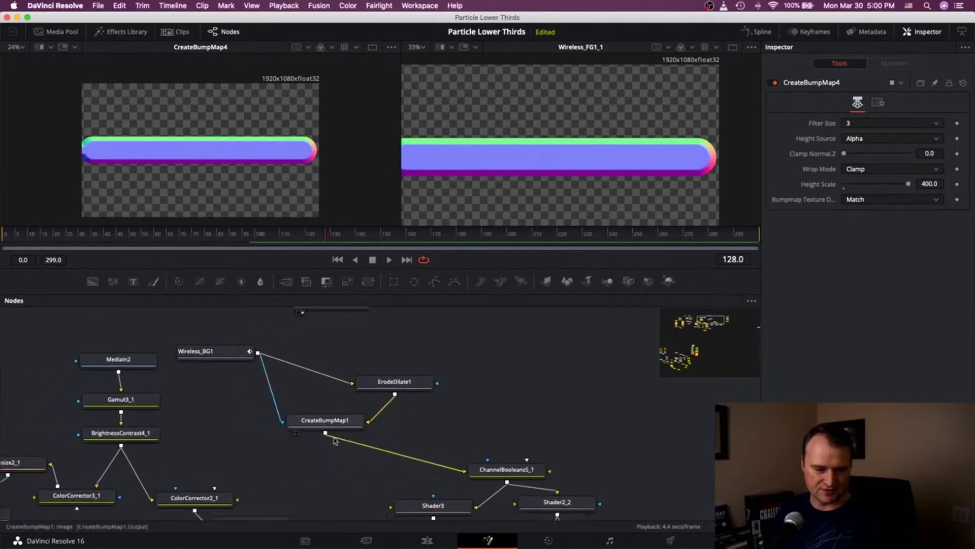
scroll(431, 468, down, 2)
scroll(431, 467, down, 2)
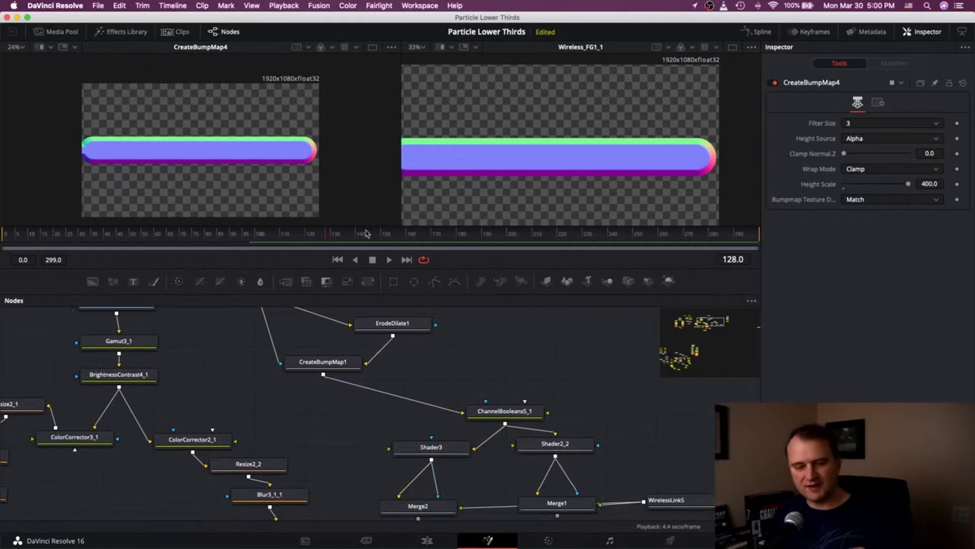
scroll(373, 384, up, 2)
scroll(373, 384, left, 5)
scroll(374, 383, up, 2)
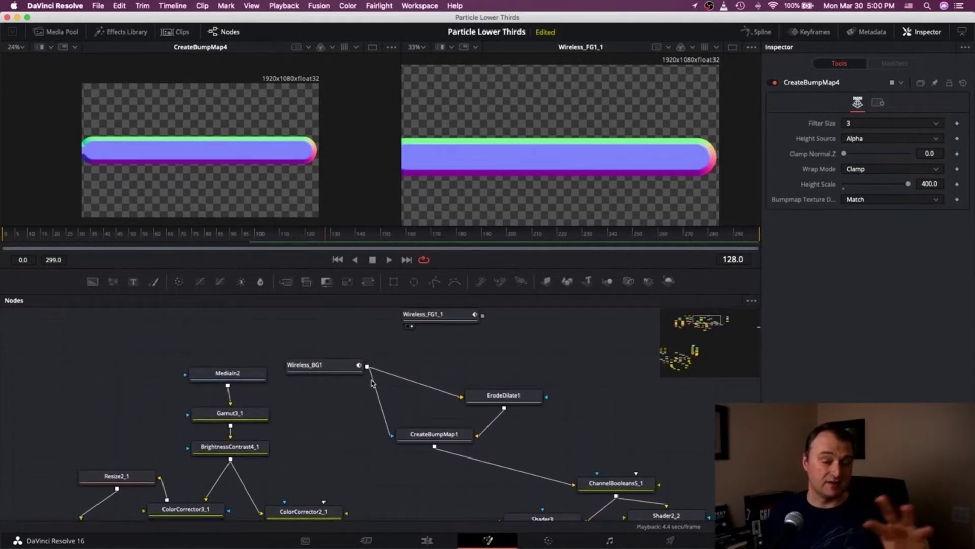
scroll(373, 384, left, 1)
scroll(374, 383, down, 1)
scroll(373, 383, left, 2)
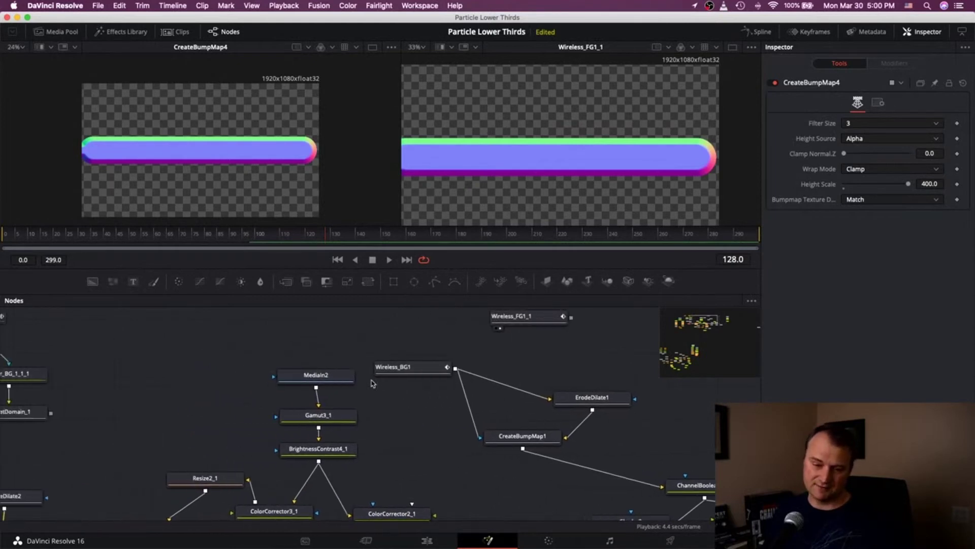
scroll(374, 384, right, 2)
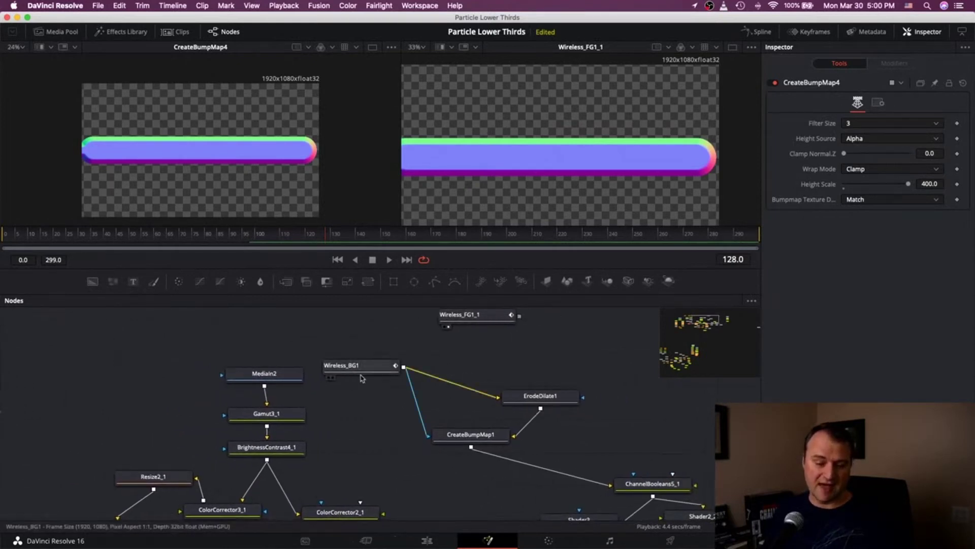
scroll(362, 378, down, 4)
scroll(362, 378, left, 3)
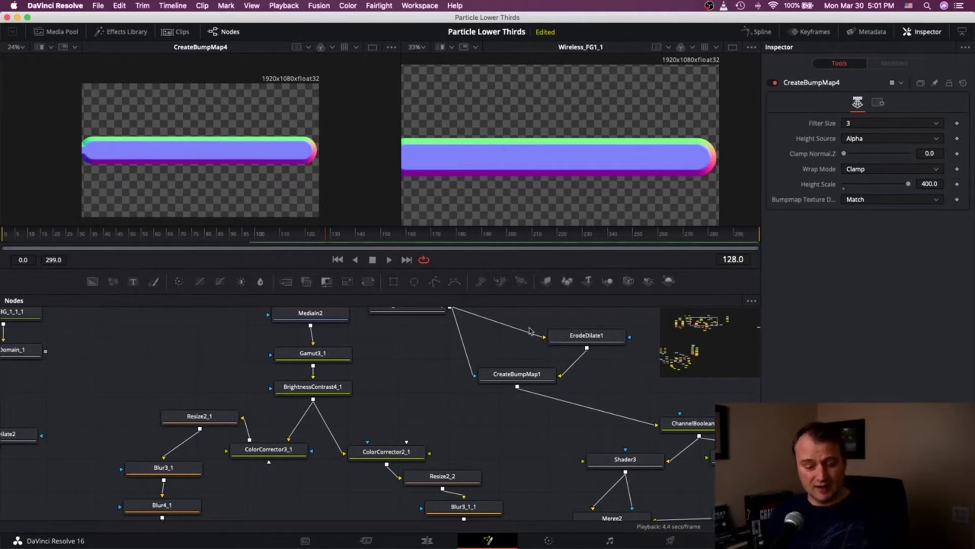
scroll(426, 410, down, 2)
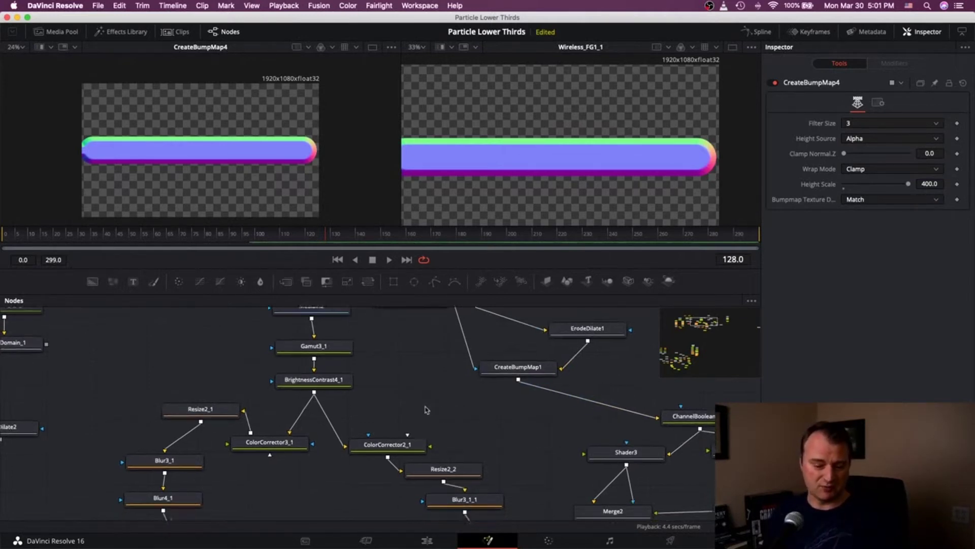
Nudge Rectangle2_2 aside, connect CreateBumpMap4's output to Displace1's foreground input, and show Displace1 in the second viewer
scroll(427, 409, left, 10)
scroll(427, 409, down, 5)
scroll(427, 410, left, 4)
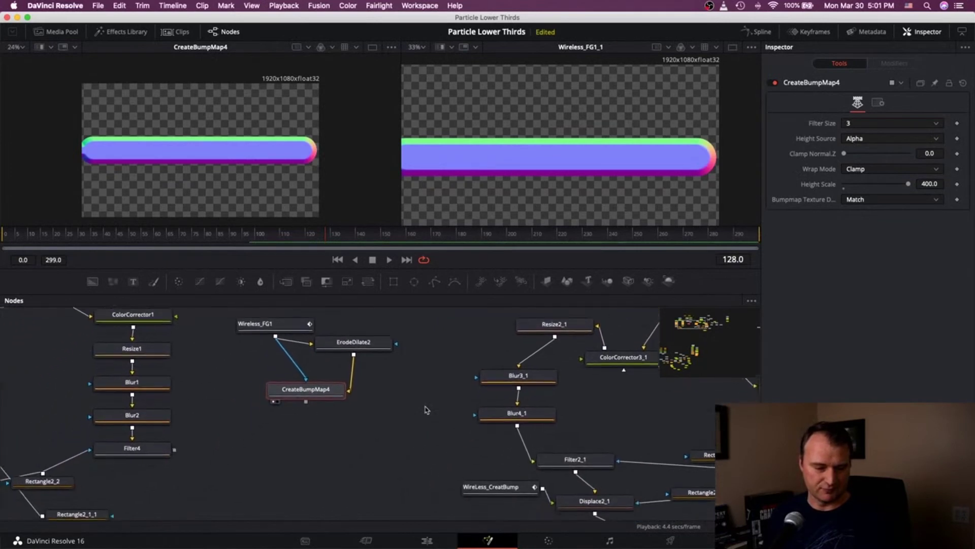
scroll(427, 409, left, 5)
scroll(426, 409, up, 2)
scroll(427, 409, down, 2)
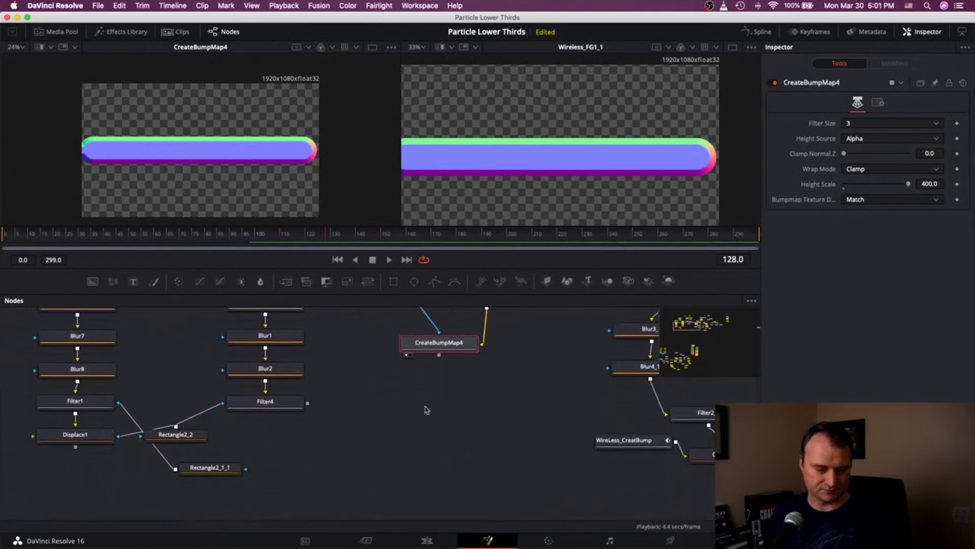
mouse_move(170, 433)
mouse_down()
mouse_move(175, 414)
mouse_move(175, 431)
mouse_up()
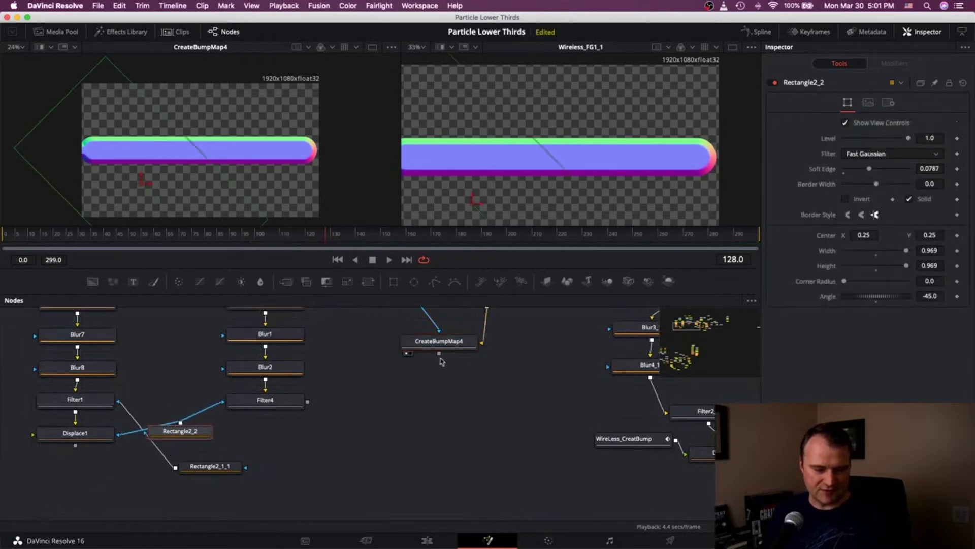
drag(438, 353, 85, 426)
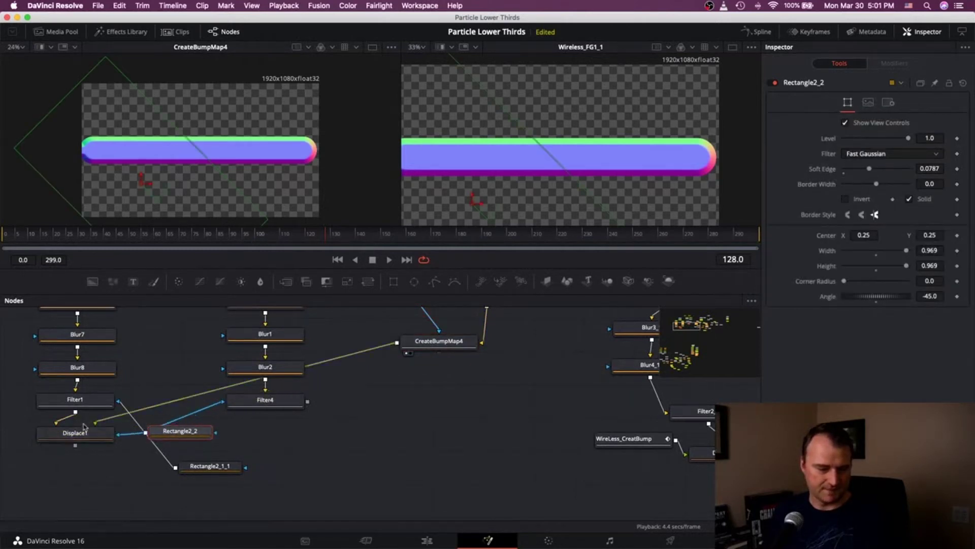
click(46, 445)
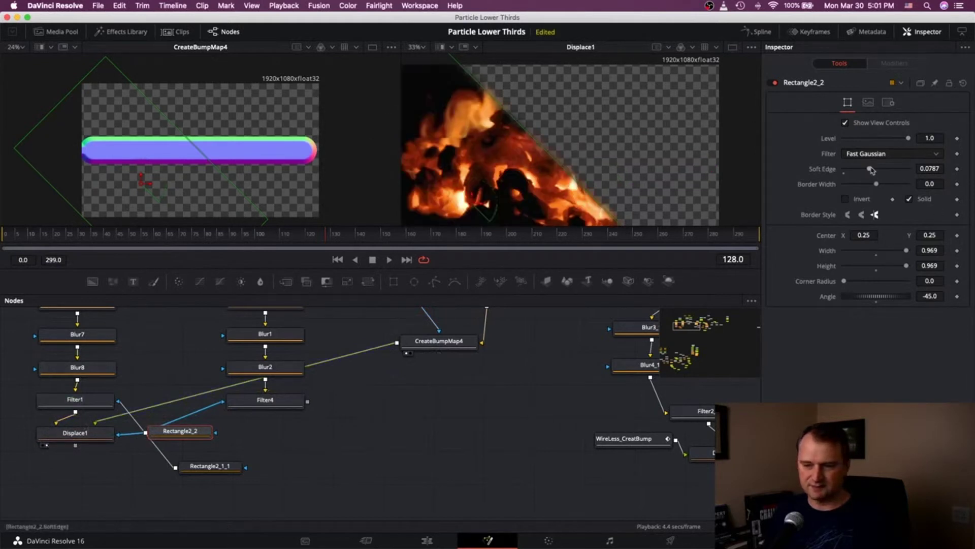
Set Displace1's Type to XY and raise both X Refraction and Y Refraction to 0.1
click(881, 152)
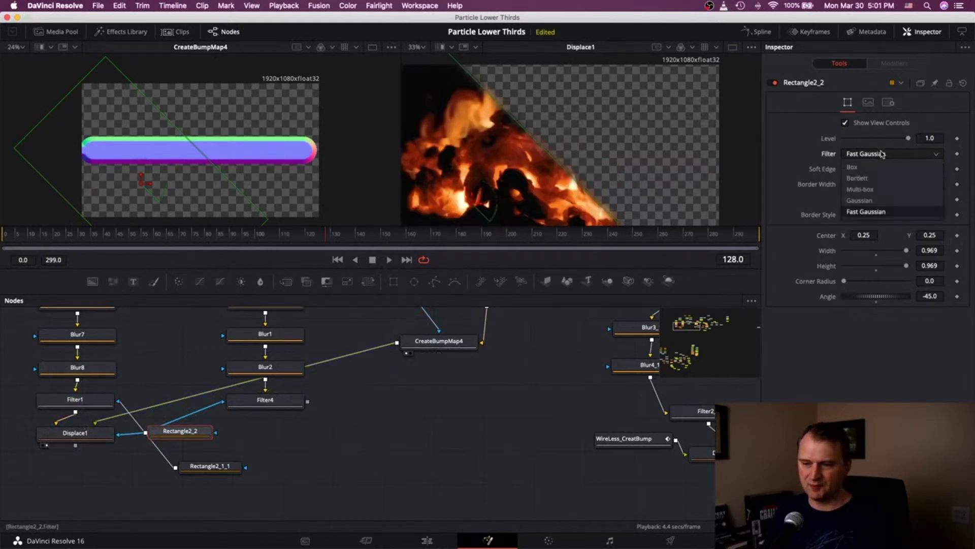
click(835, 150)
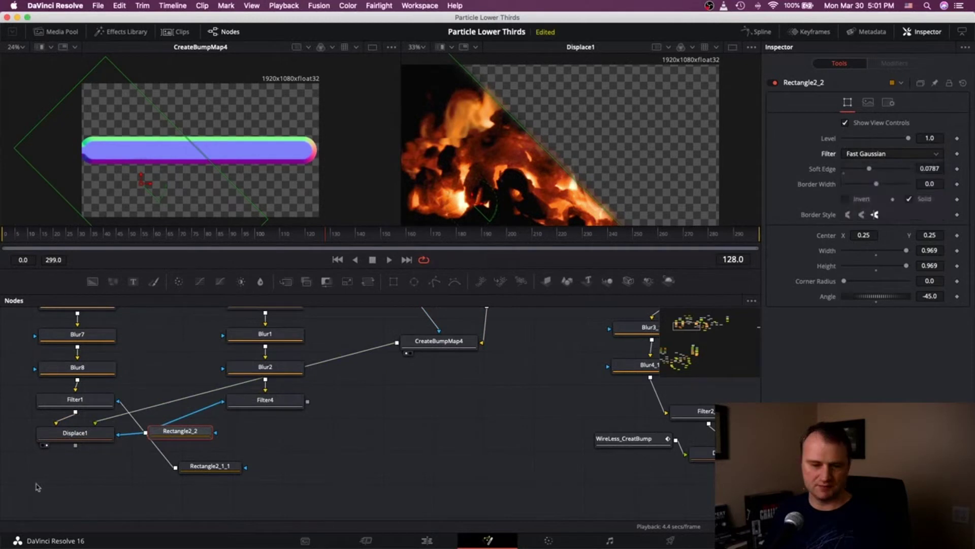
click(75, 435)
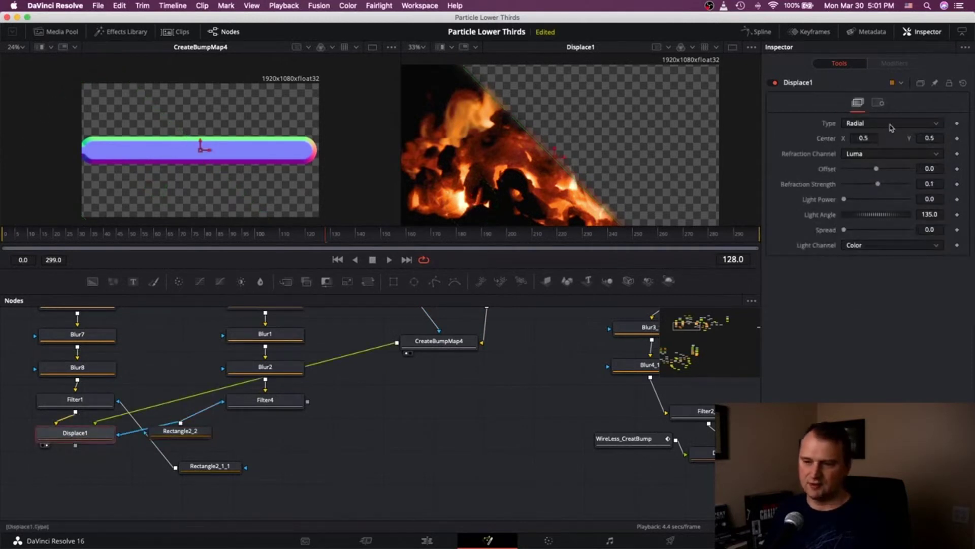
click(890, 124)
click(876, 151)
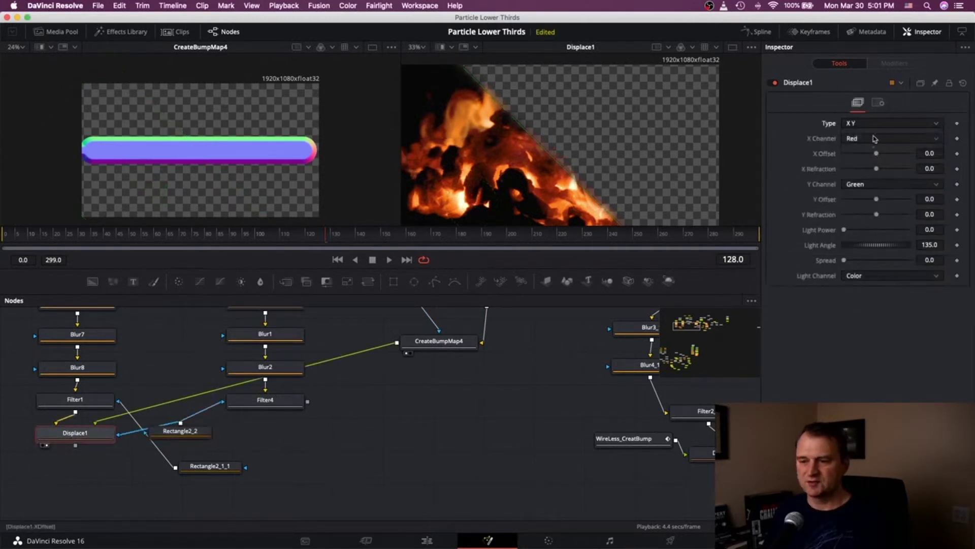
drag(877, 171, 895, 170)
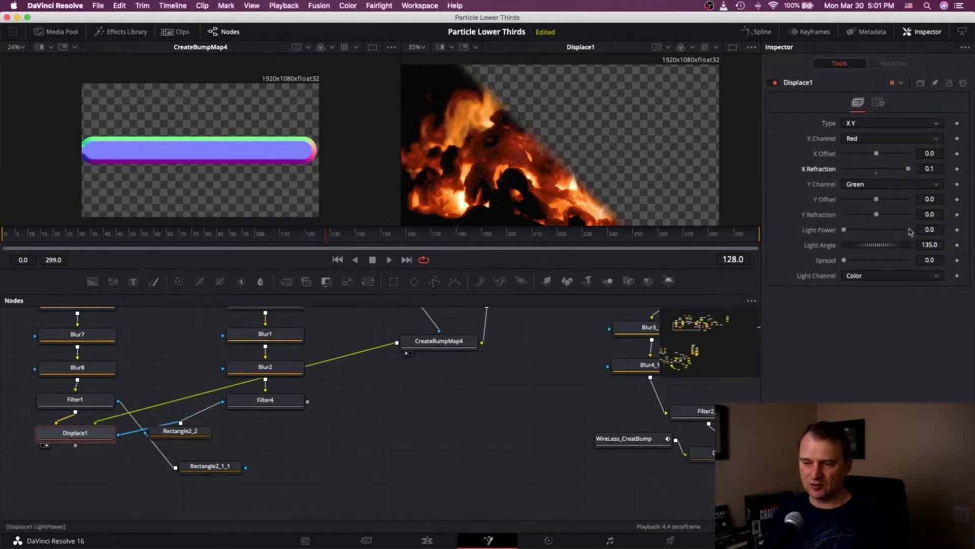
drag(876, 214, 967, 217)
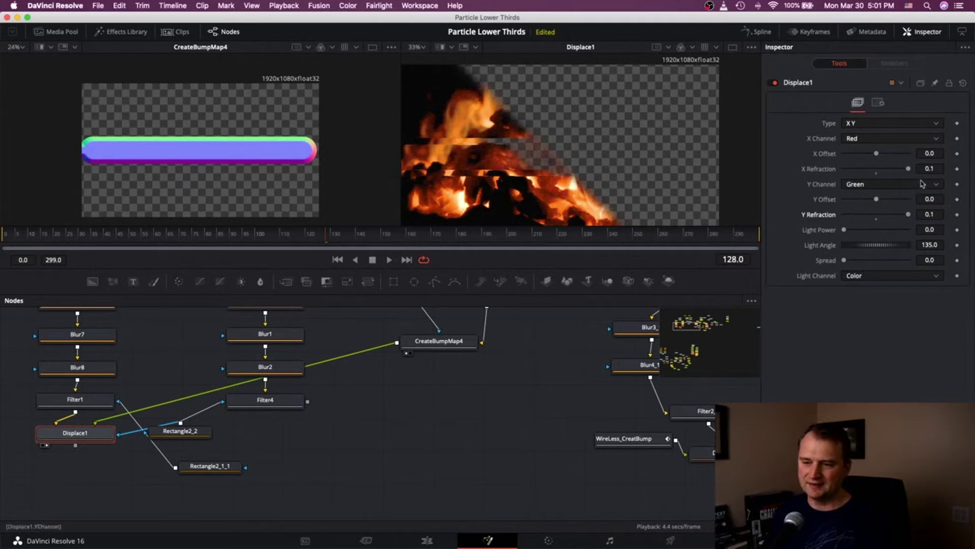
Try Y Offset values of -2 and -1.22 on Displace1
drag(877, 203, 829, 201)
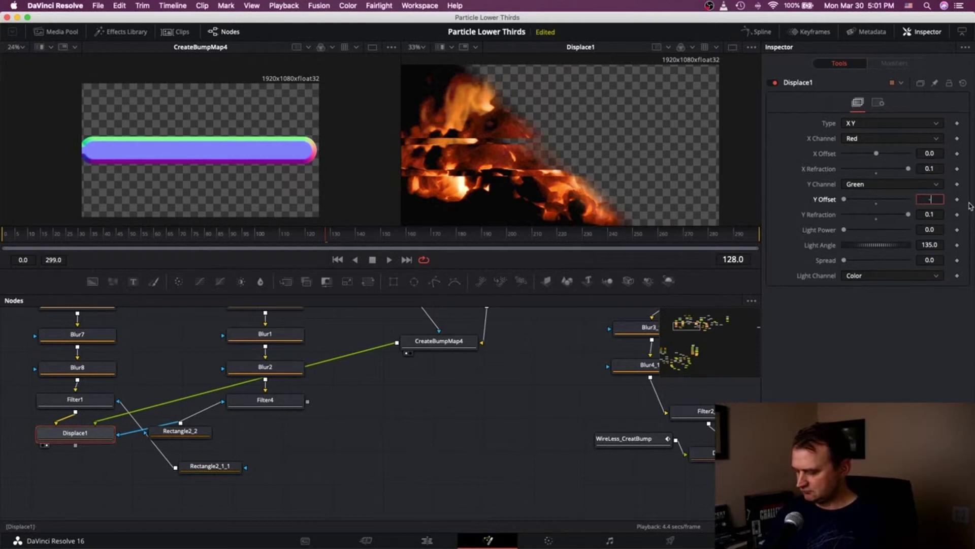
text(-2)
key(Tab)
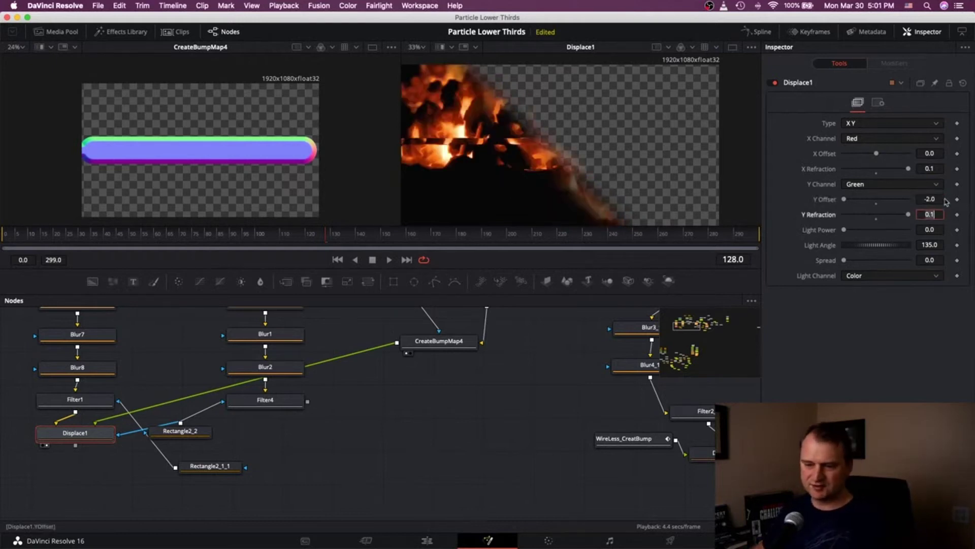
drag(845, 201, 858, 199)
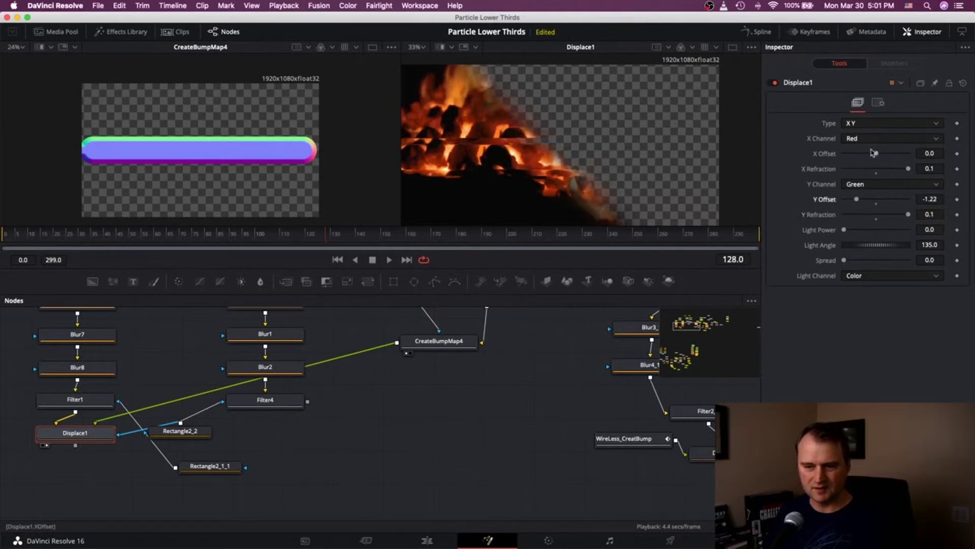
Adjust Displace1's offsets to about -1.41 for X Offset and -0.16 for Y Offset
drag(877, 155, 816, 153)
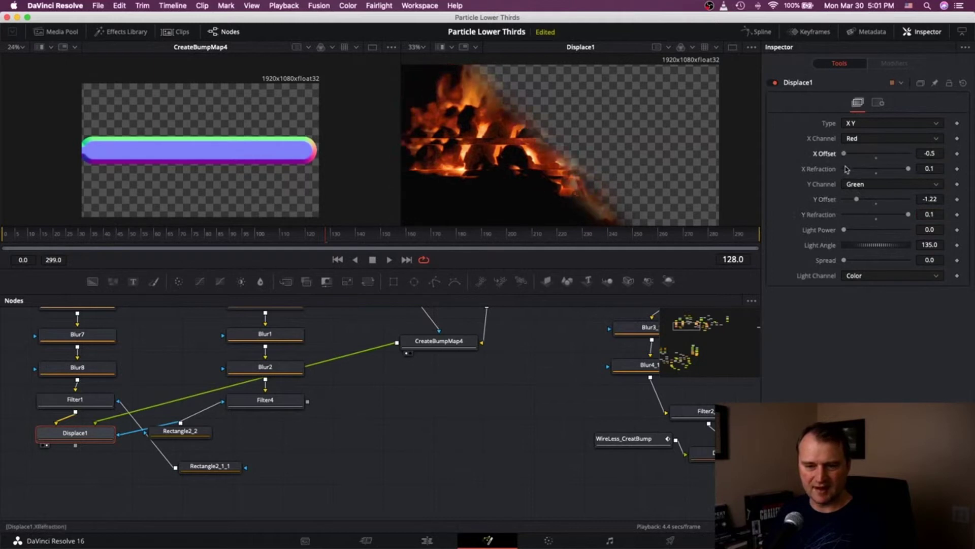
drag(864, 200, 877, 199)
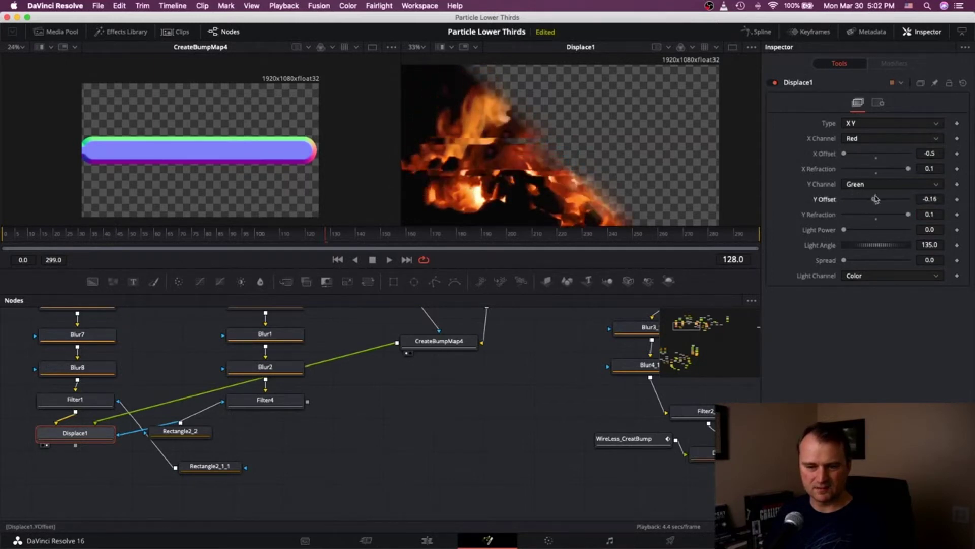
click(940, 153)
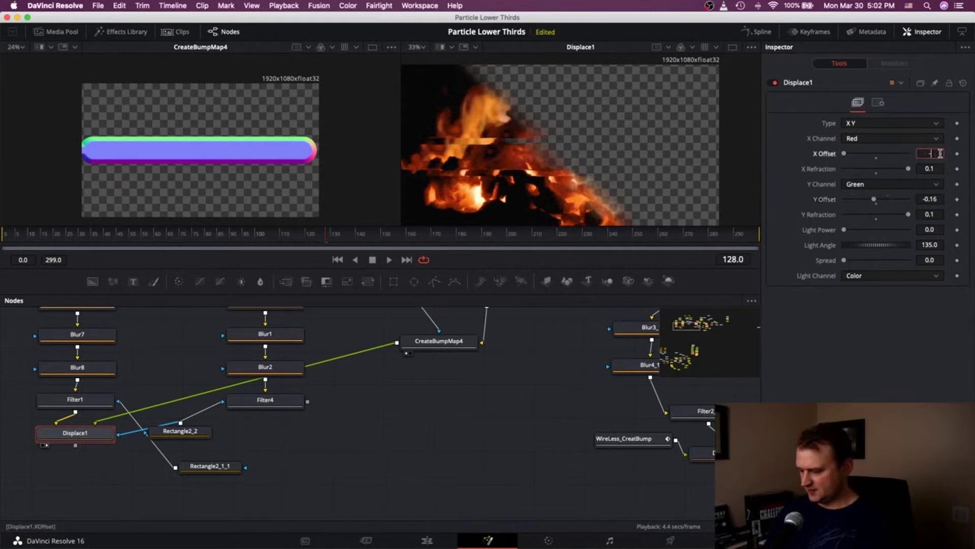
text(-2)
key(Tab)
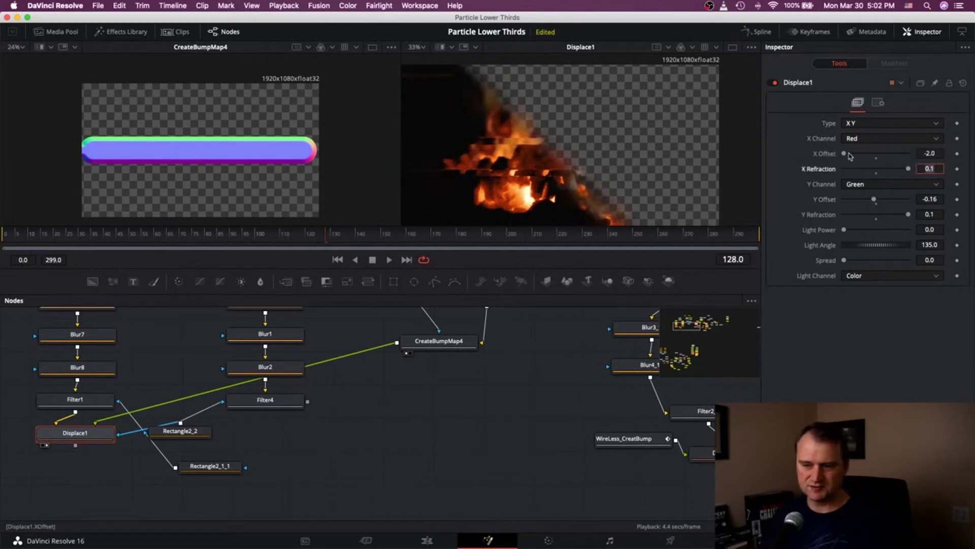
drag(851, 156, 861, 156)
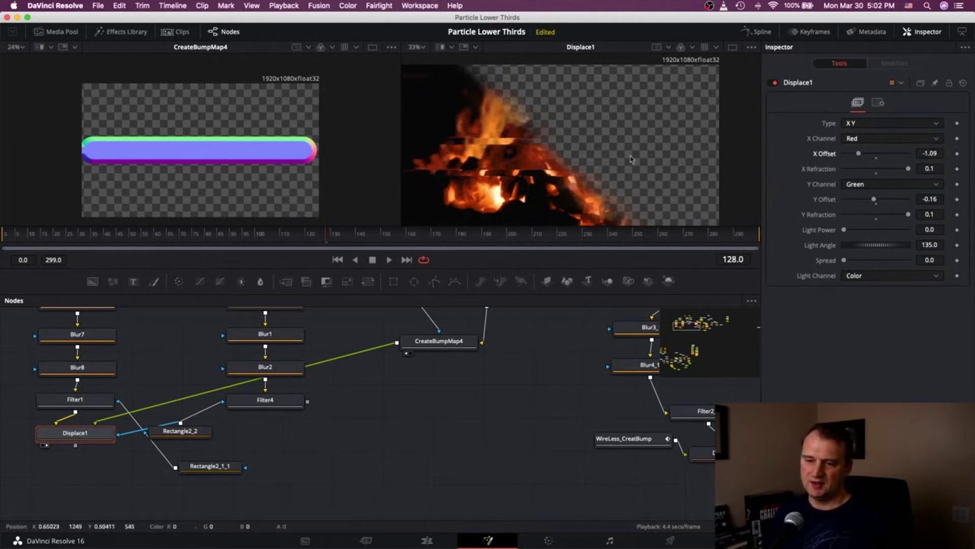
drag(858, 155, 854, 156)
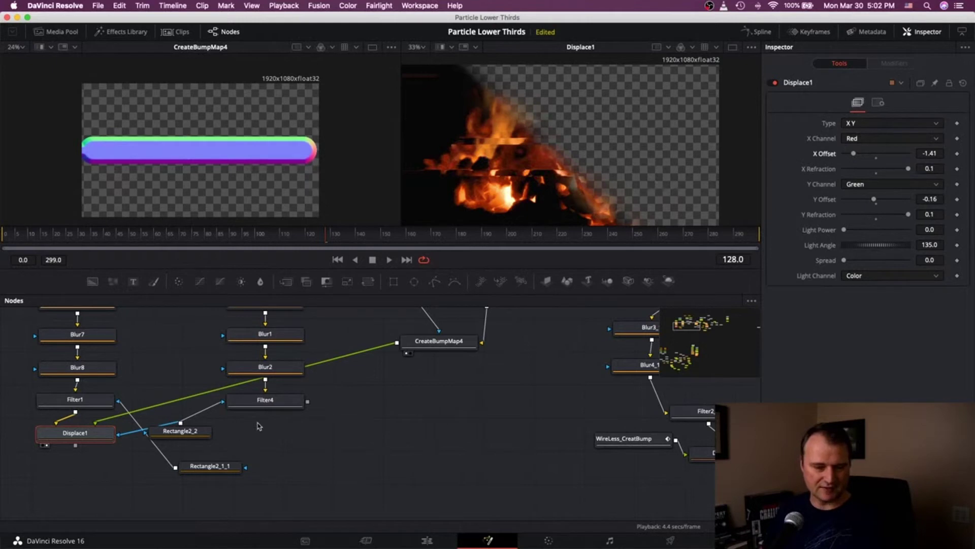
Add a Displace node directly after Filter4
click(247, 401)
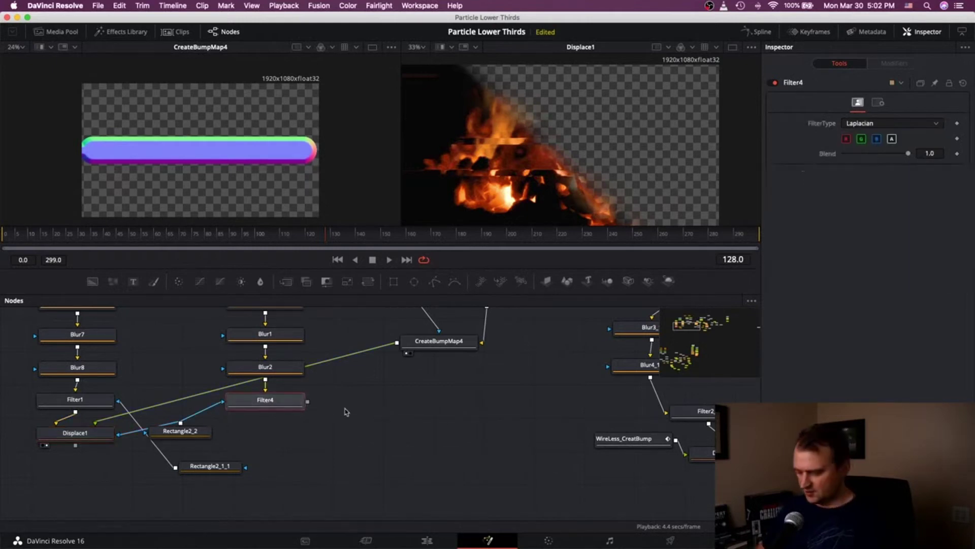
key(shift+space)
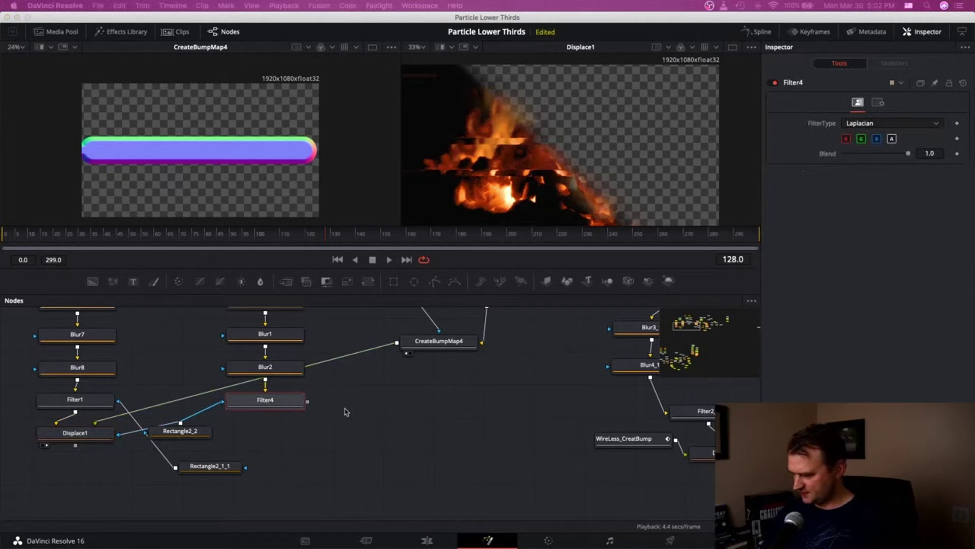
key(Return)
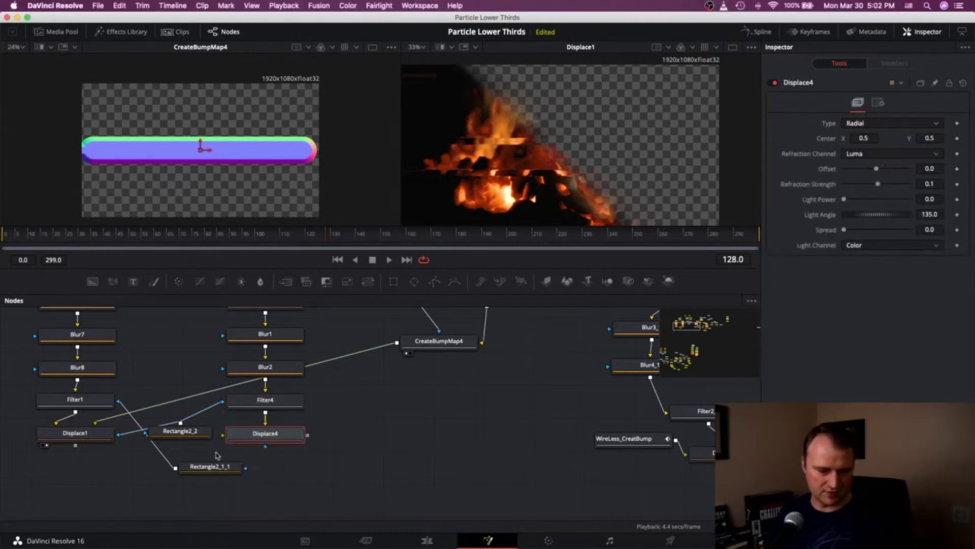
Connect Rectangle2_1_1 to Displace4 as its mask and CreateBumpMap4 as its foreground, and view Displace4's output
drag(176, 467, 258, 433)
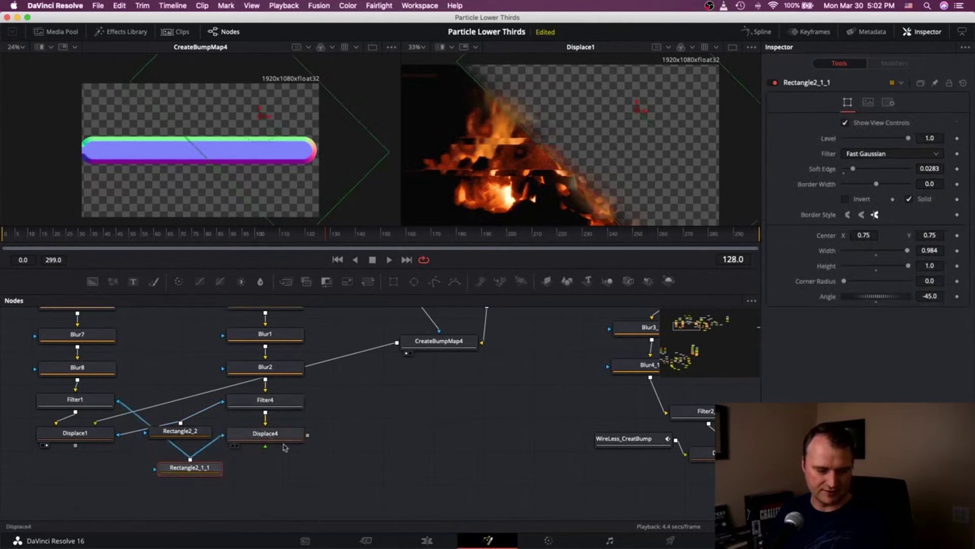
drag(397, 343, 306, 434)
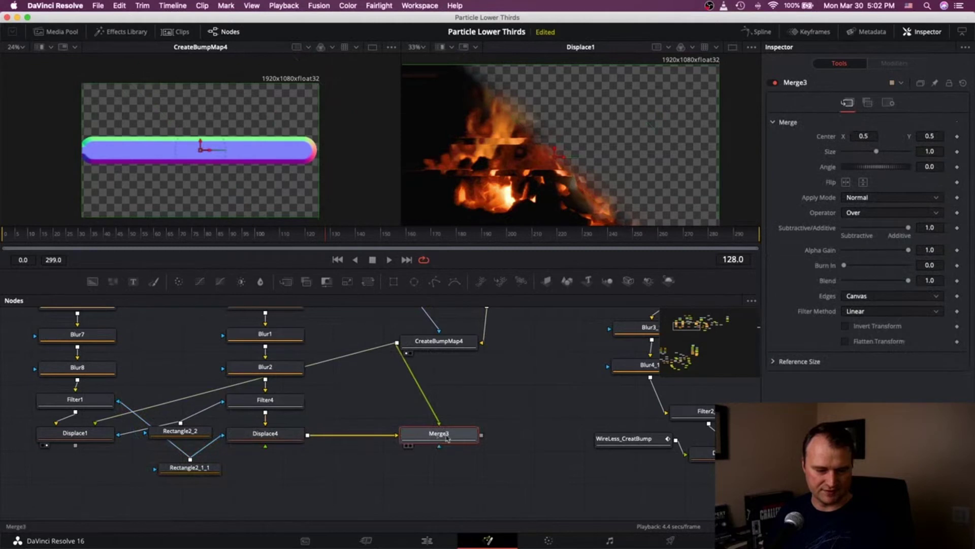
key(super+z)
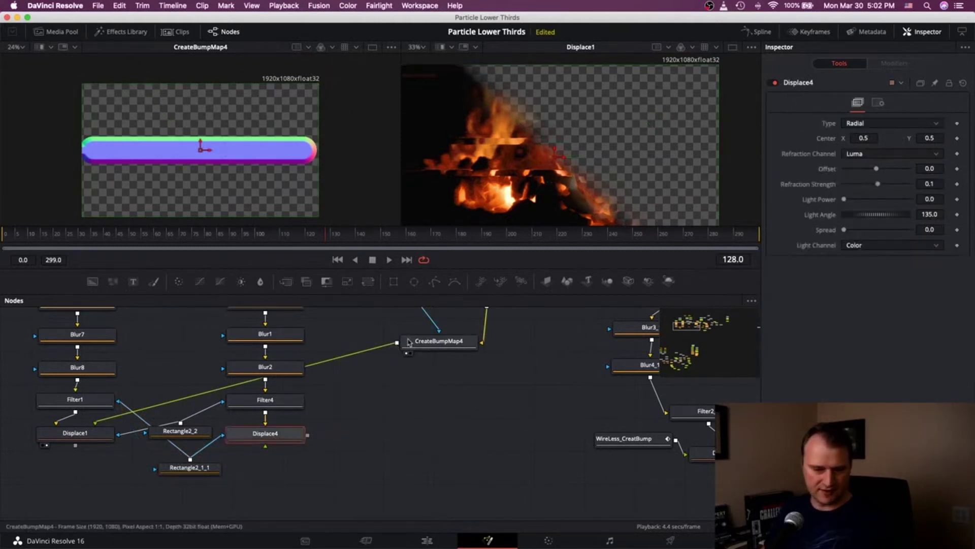
drag(397, 342, 307, 435)
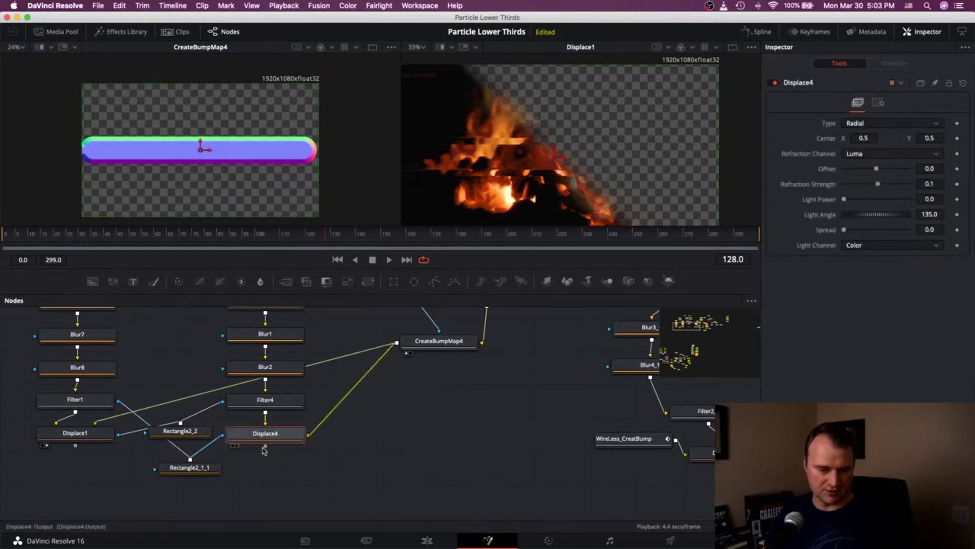
click(237, 446)
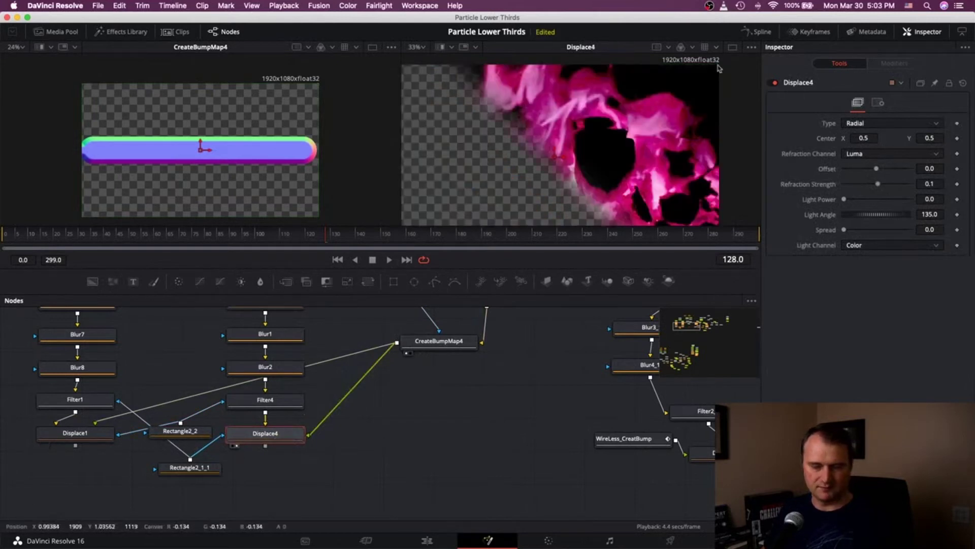
Set Displace4's Type to XY and raise both X Refraction and Y Refraction to 0.1
click(875, 122)
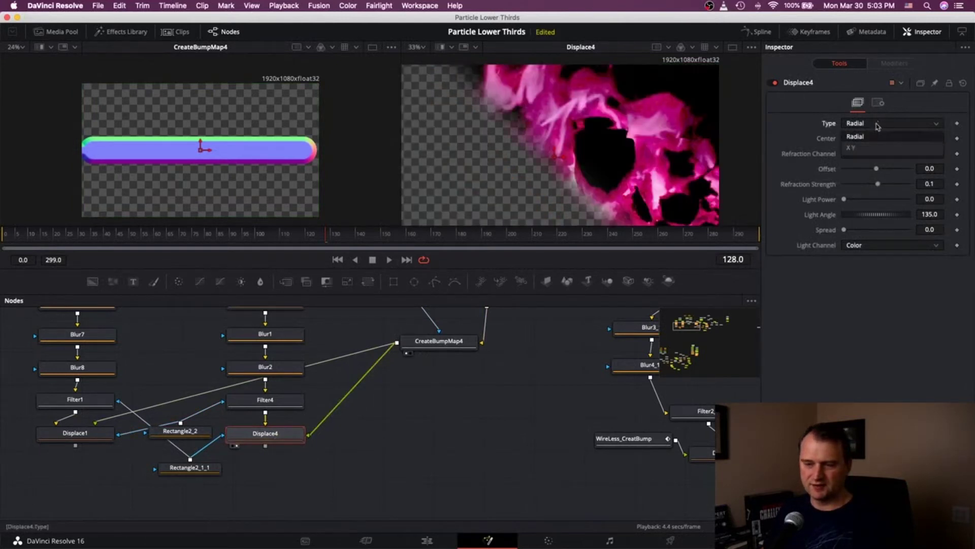
click(864, 150)
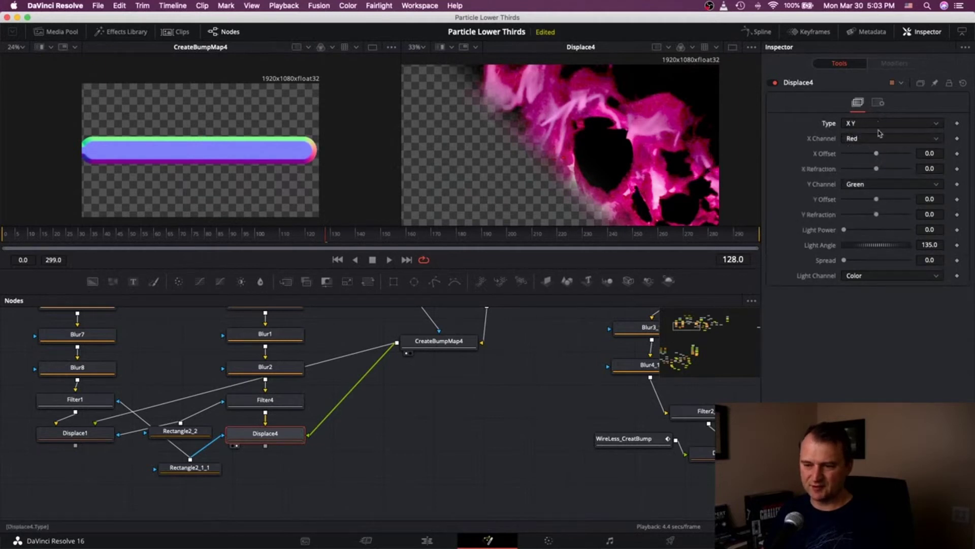
drag(877, 169, 909, 168)
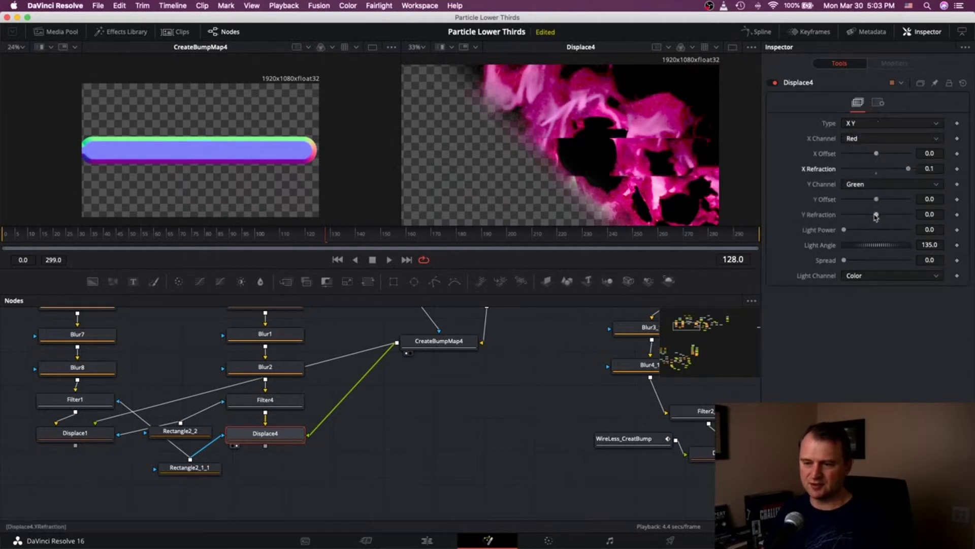
drag(876, 214, 908, 214)
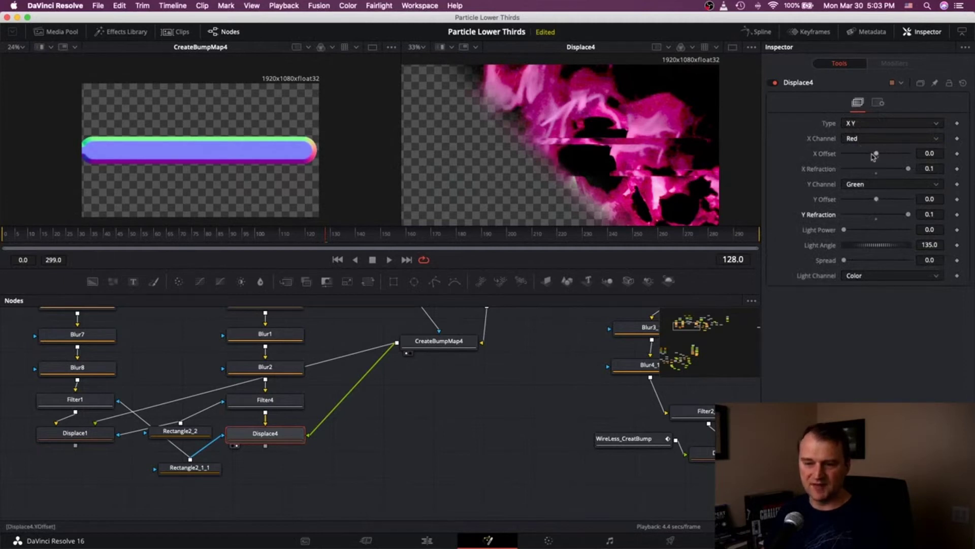
Adjust Displace4's offsets to about -0.305 for X Offset and -0.102 for Y Offset, and preview the playback briefly
drag(874, 155, 853, 157)
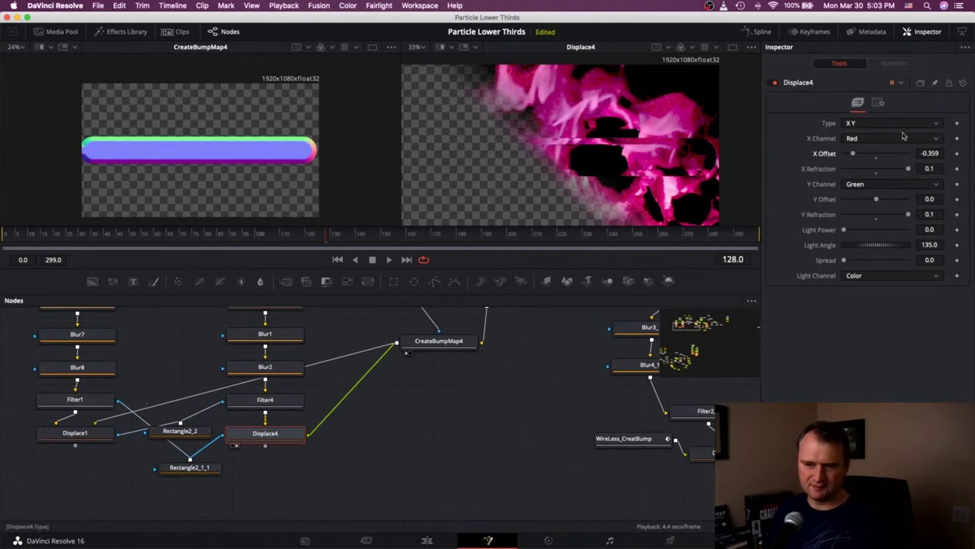
drag(856, 154, 858, 154)
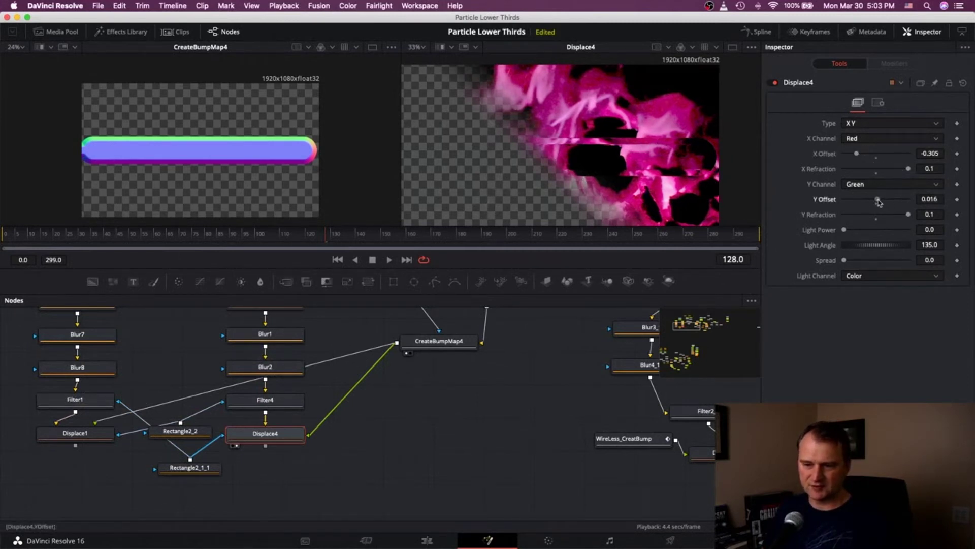
mouse_move(876, 200)
mouse_down()
mouse_move(903, 199)
mouse_move(854, 200)
mouse_move(870, 198)
mouse_up()
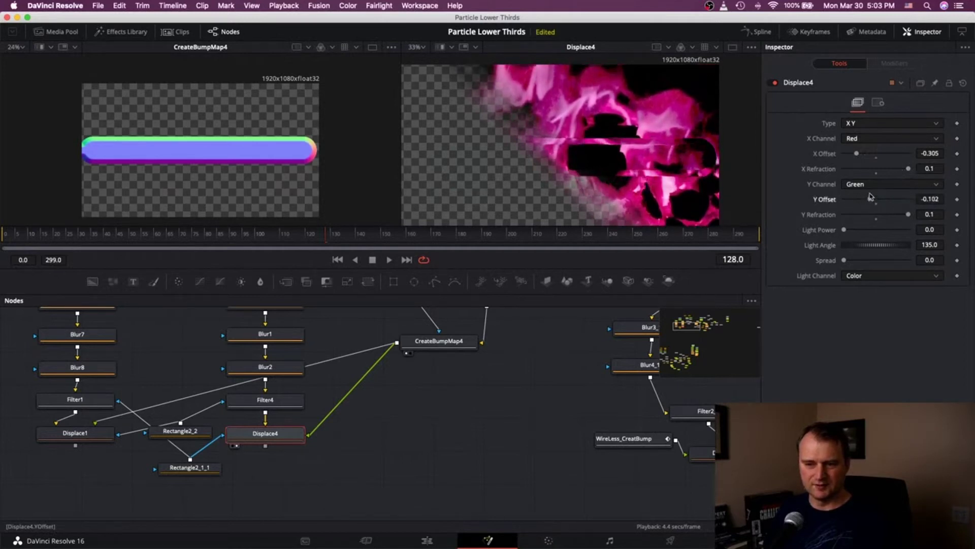
click(389, 260)
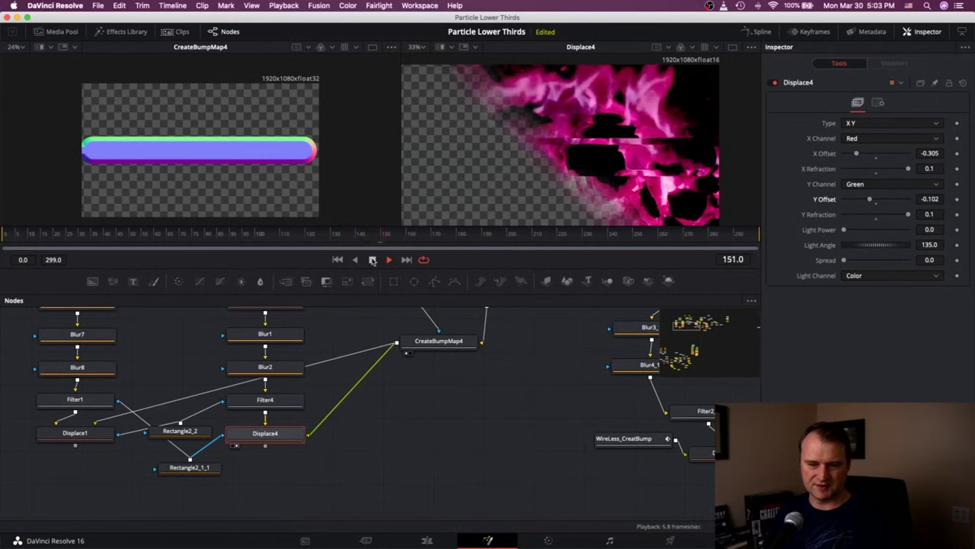
click(372, 260)
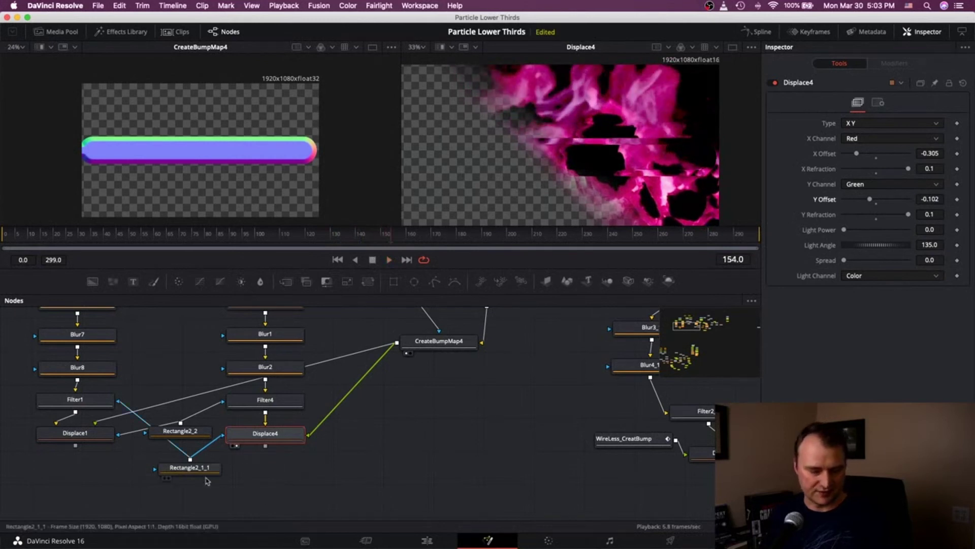
Move Rectangle2_1_1 just under Rectangle2_2 and add a Channel Booleans node below the two Displace nodes
drag(205, 475, 195, 462)
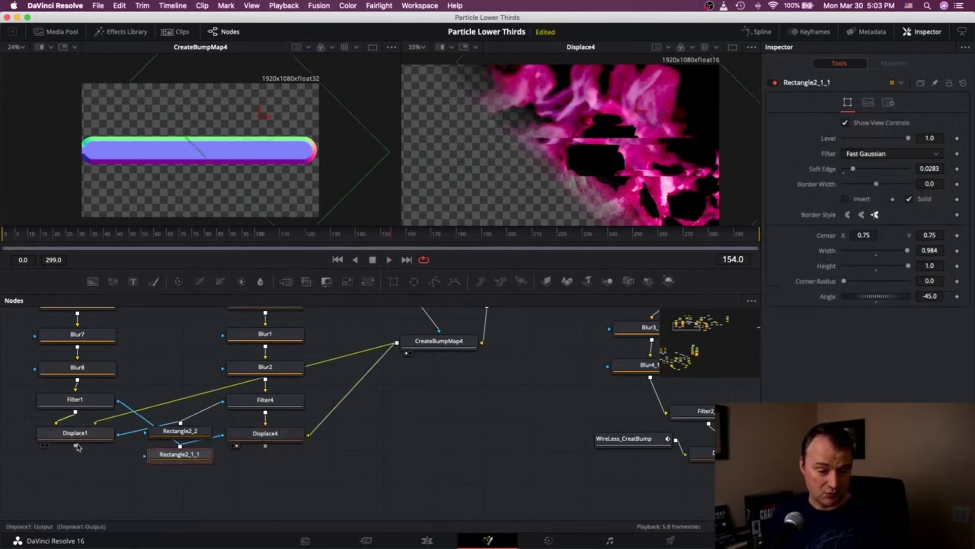
click(102, 477)
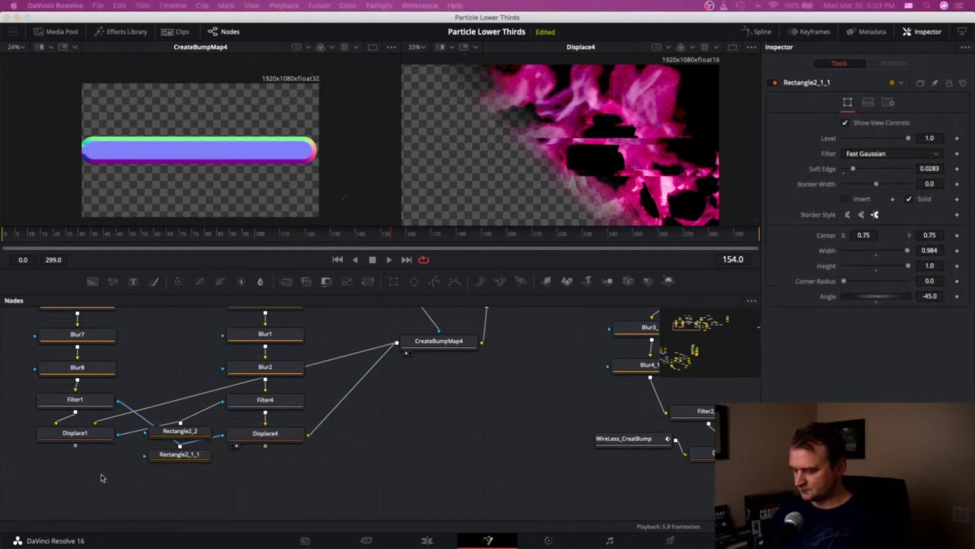
key(Return)
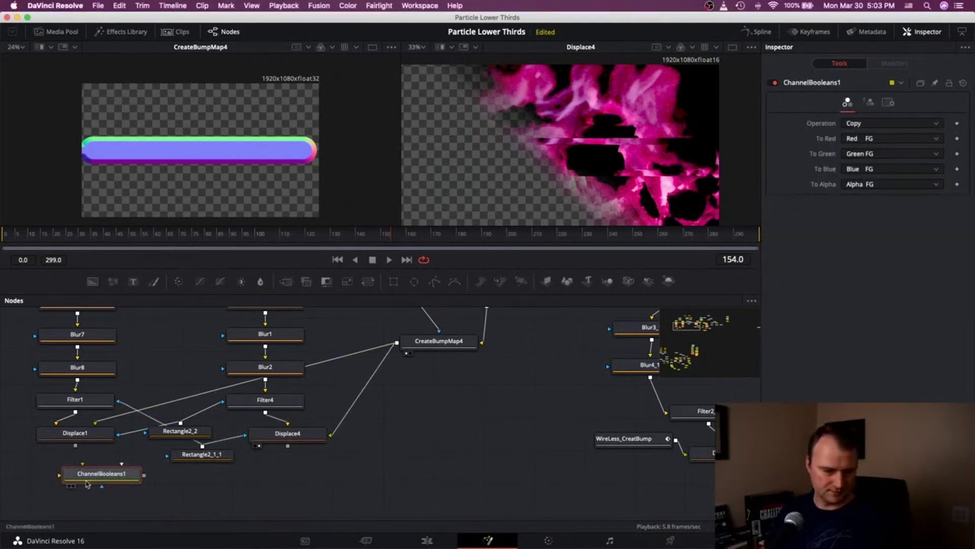
drag(94, 474, 190, 488)
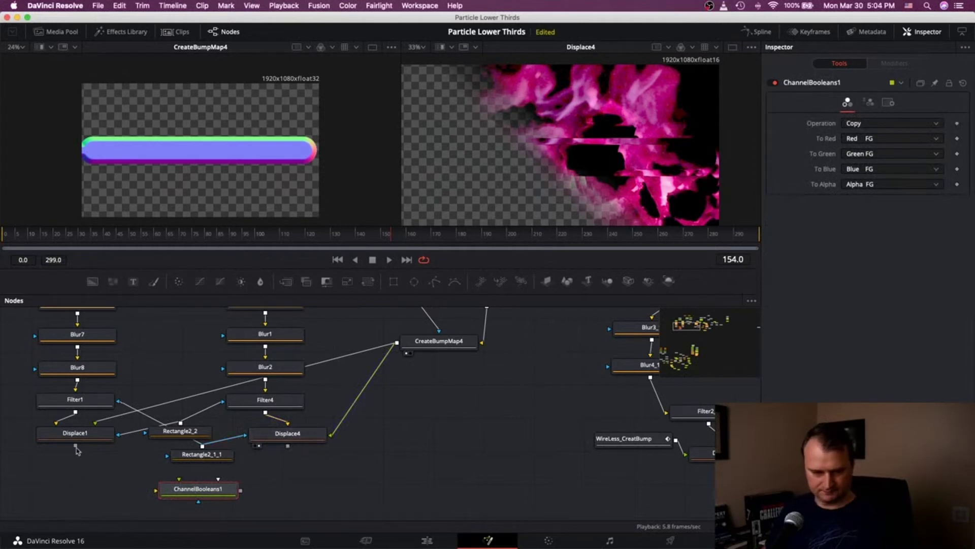
Connect Displace1 to ChannelBooleans1 as the background and Displace4 as the foreground
drag(76, 447, 187, 496)
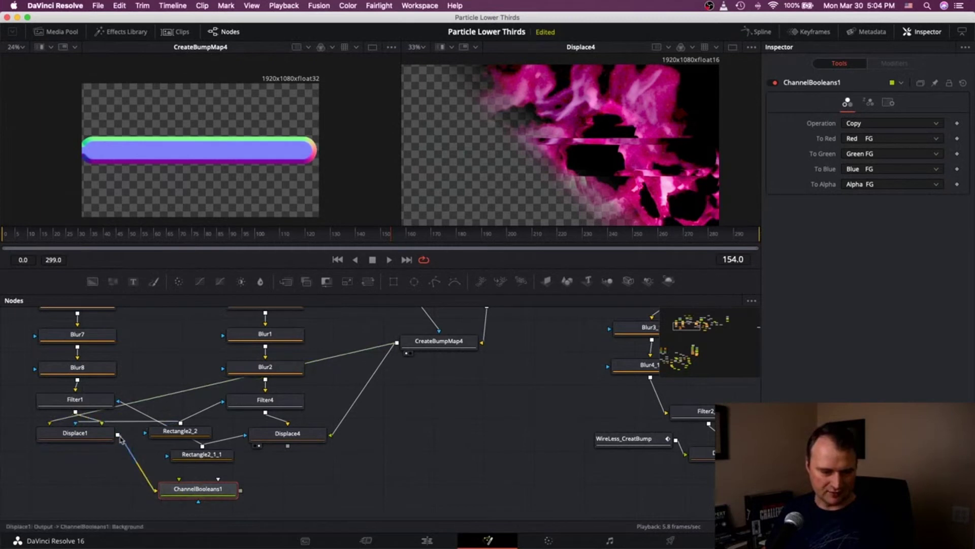
drag(145, 470, 169, 489)
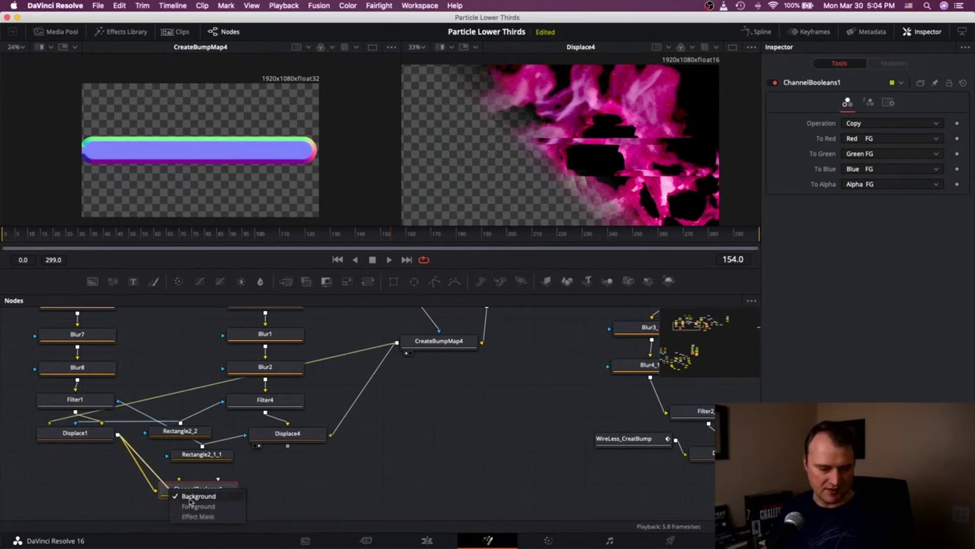
click(191, 500)
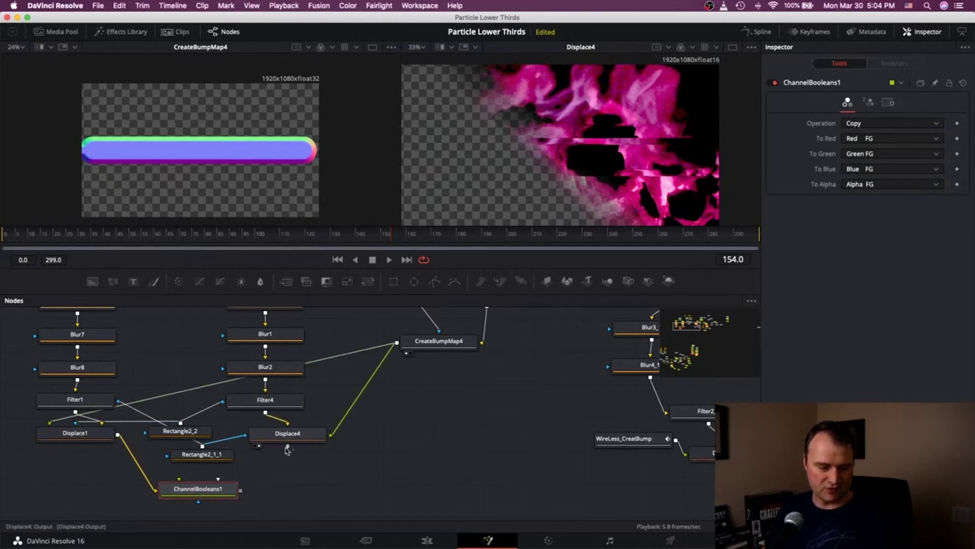
drag(287, 447, 205, 493)
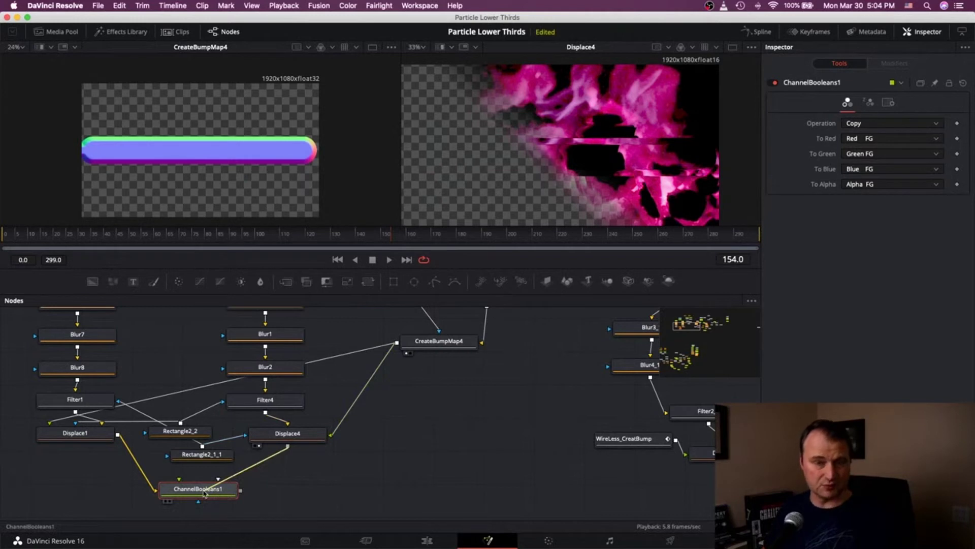
drag(204, 493, 205, 492)
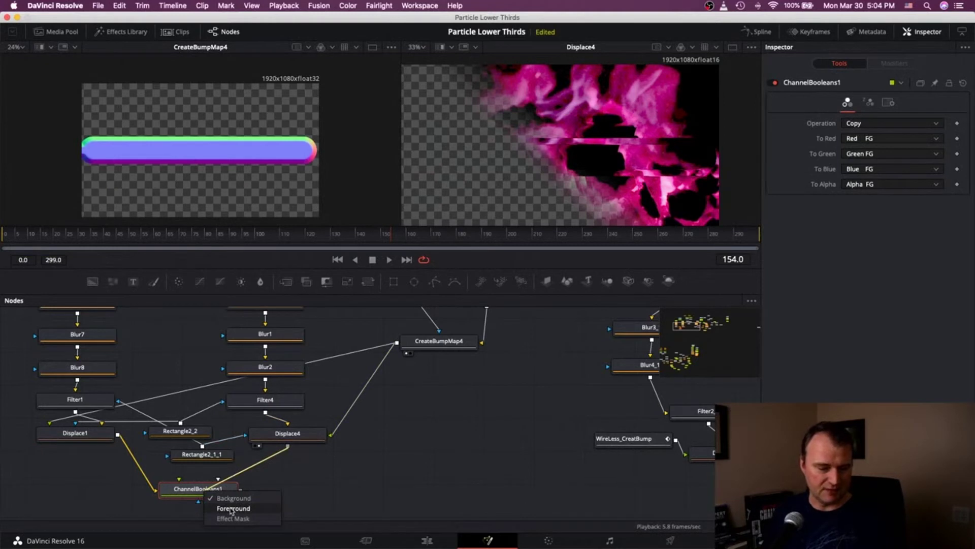
click(232, 509)
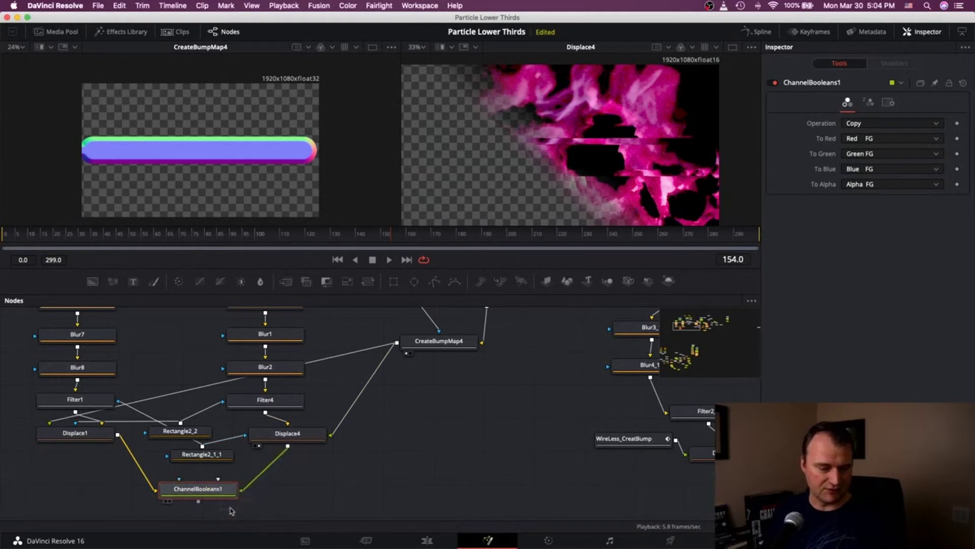
View ChannelBooleans1, try the Subtract operation, then set its Operation to Add and play back the combined fire
click(169, 502)
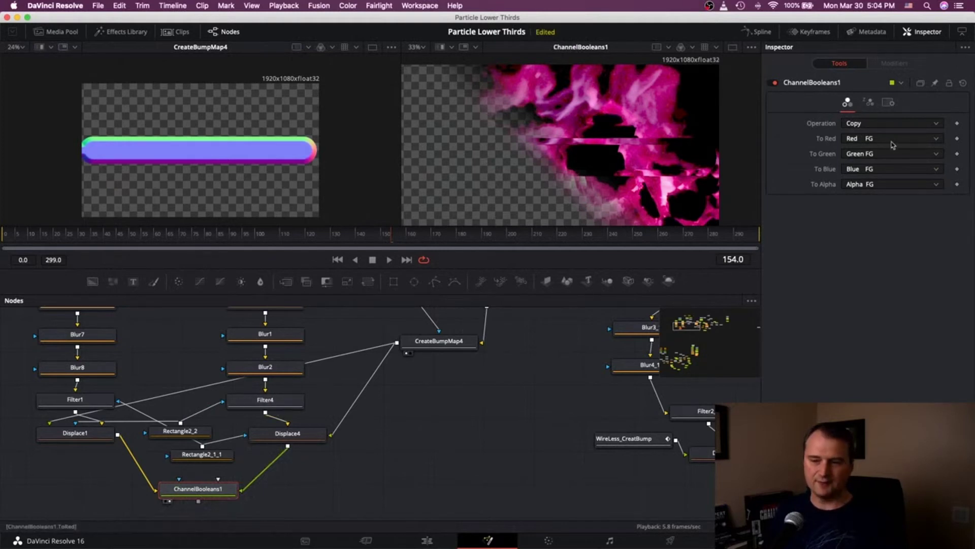
click(874, 122)
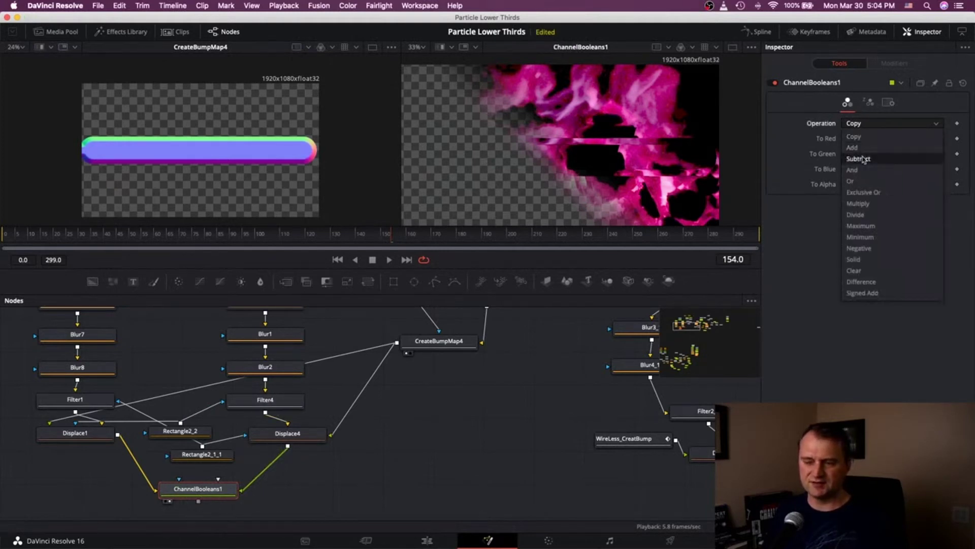
click(858, 154)
click(869, 123)
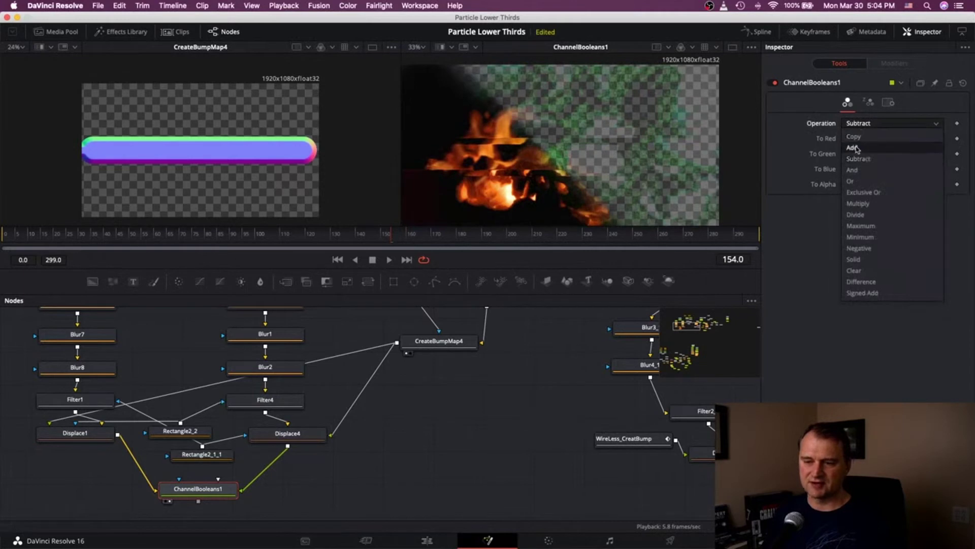
click(858, 146)
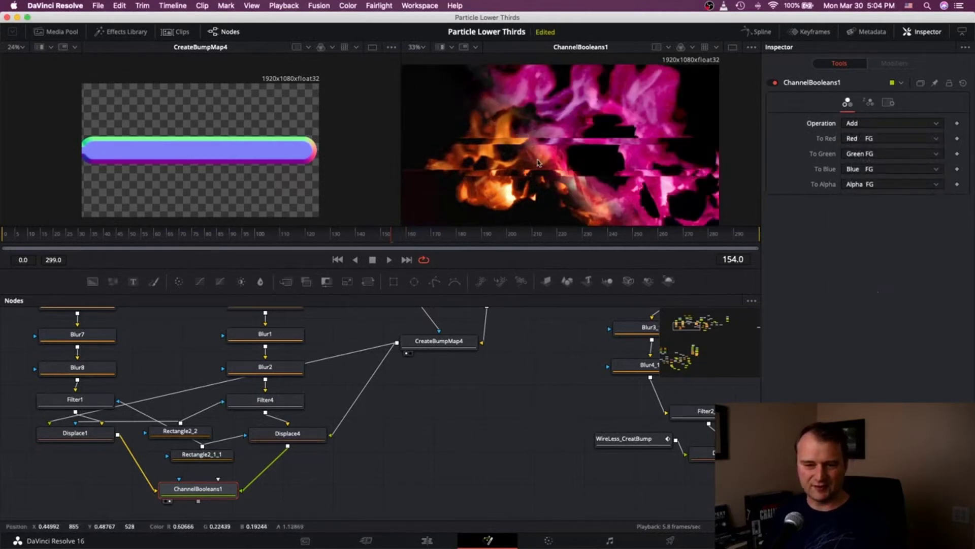
click(389, 259)
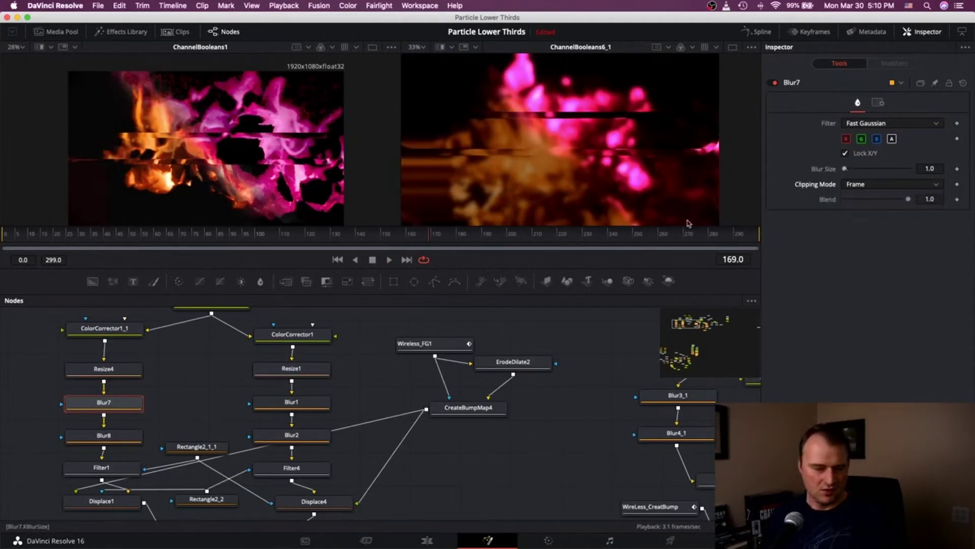
View Displace1's output, disable the Filter1 node feeding it, and check the settings of Displace1 and Blur8
click(70, 513)
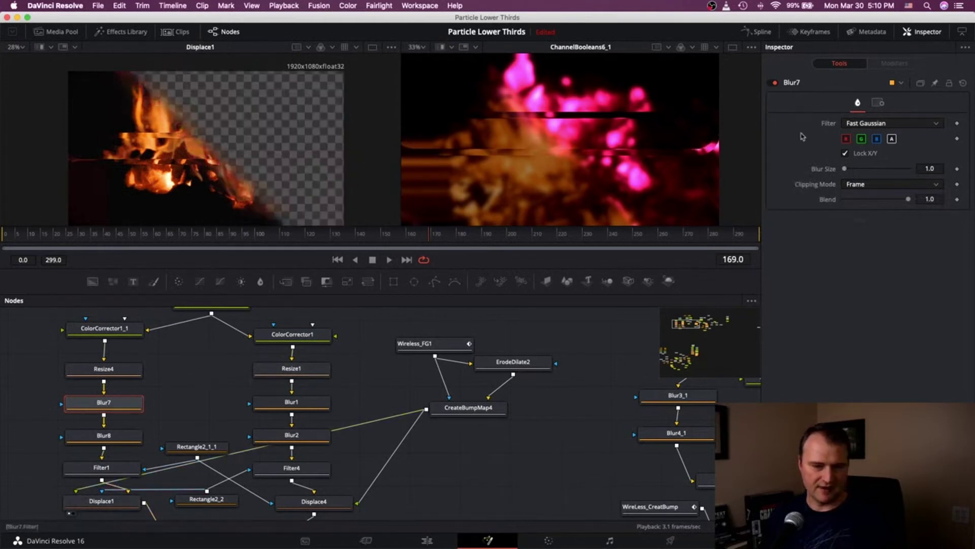
click(112, 468)
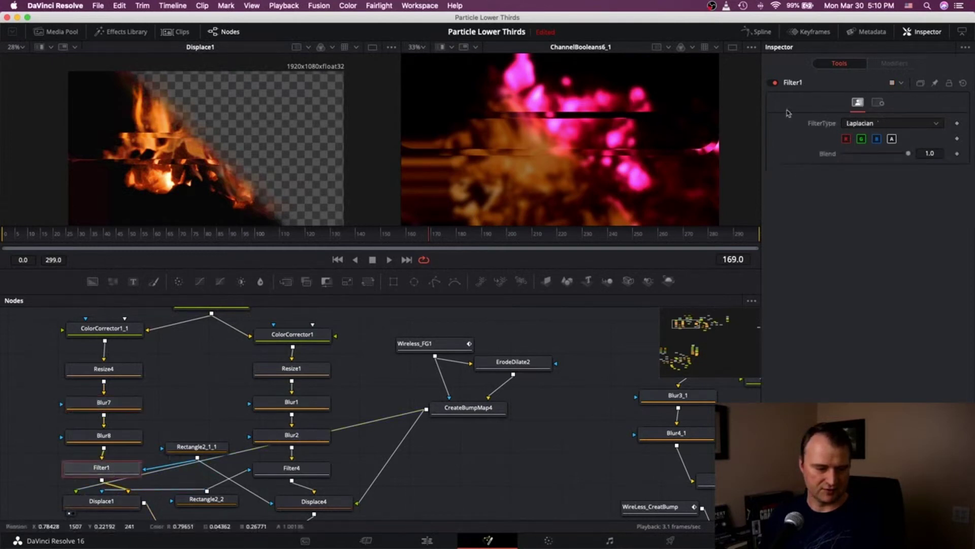
click(775, 84)
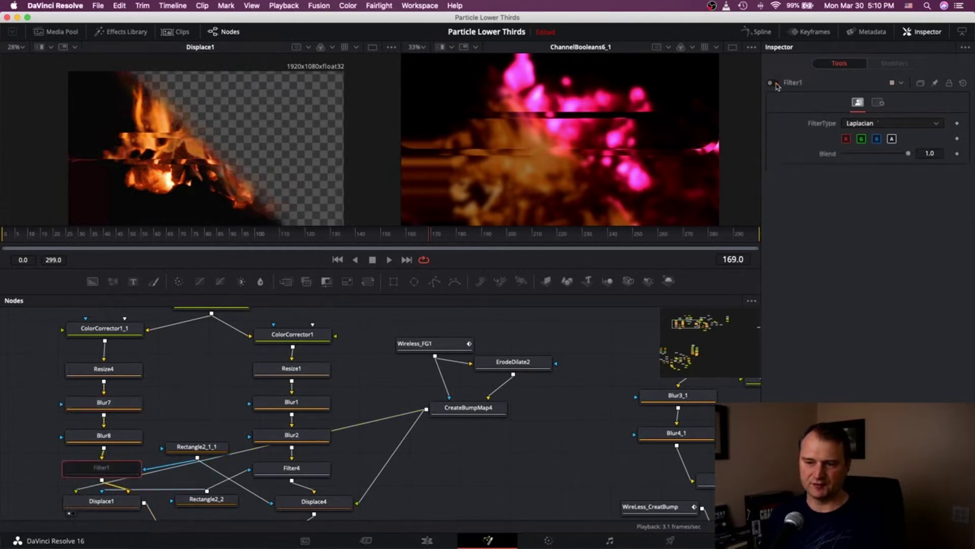
click(92, 510)
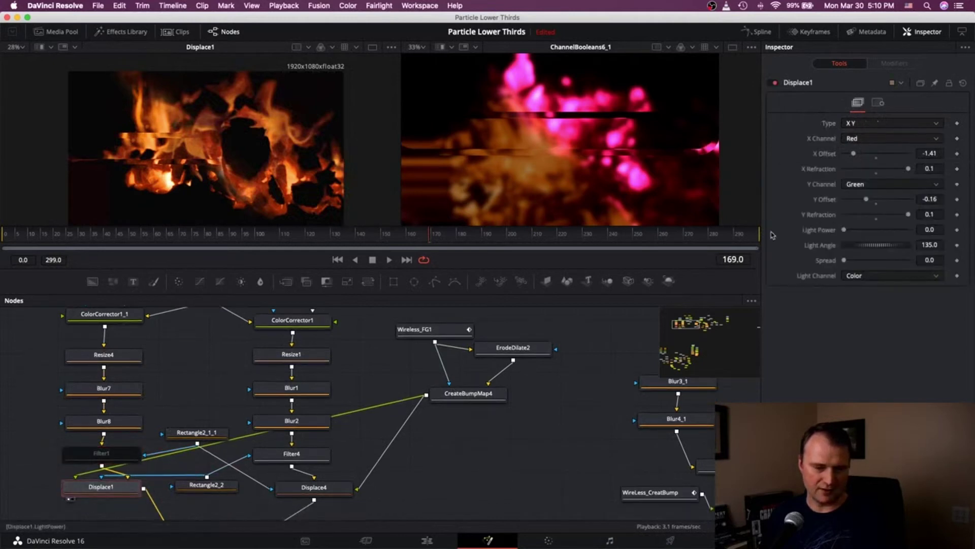
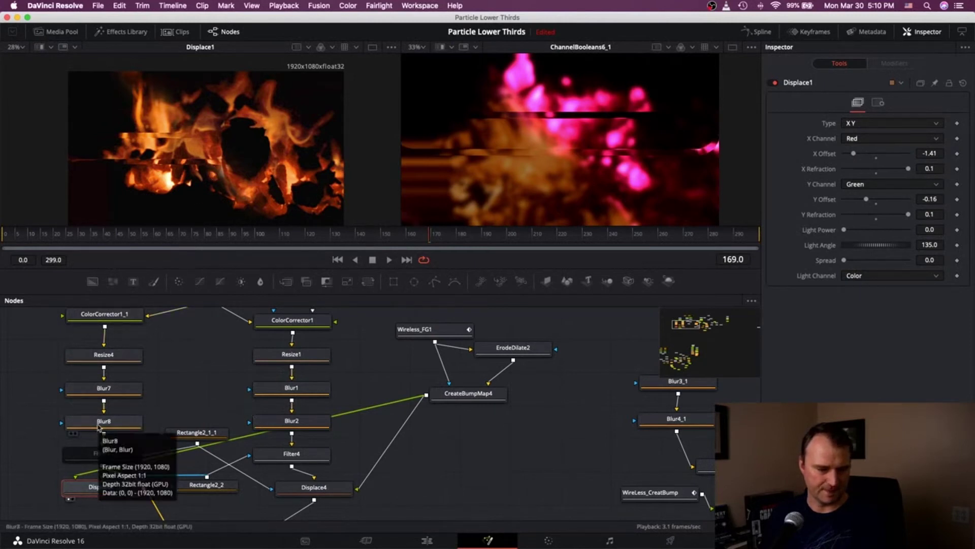
click(99, 424)
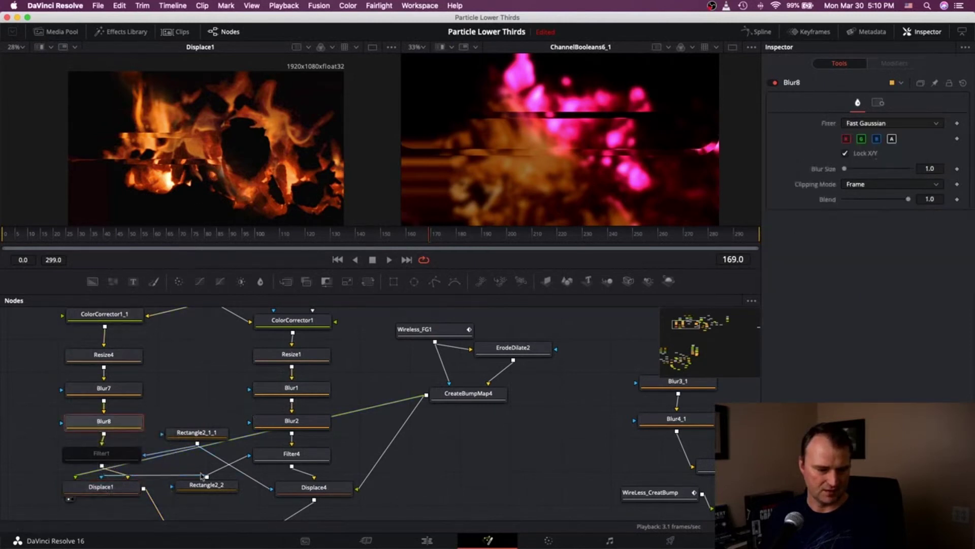
Disable the Rectangle2_2 mask node so Displace1 shows the orange fire without it
click(222, 492)
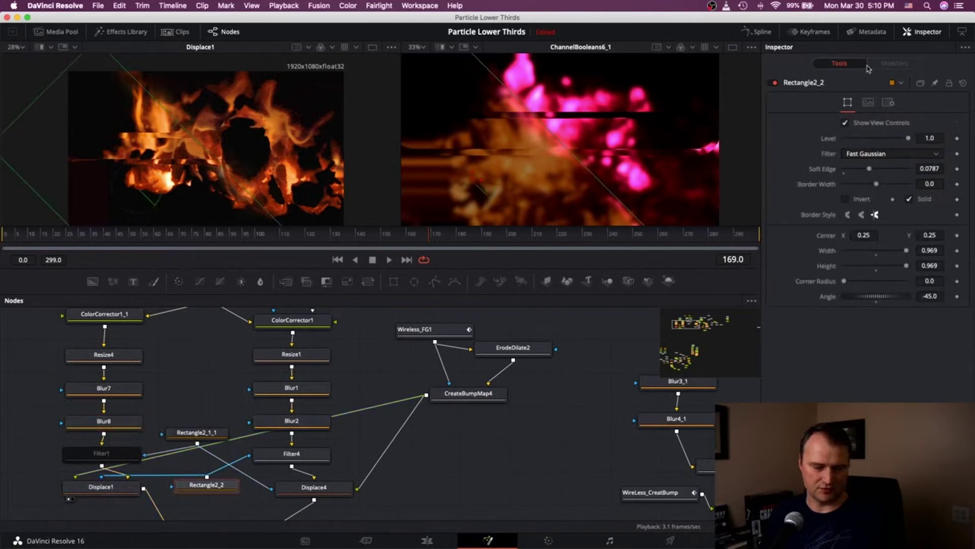
click(773, 83)
click(99, 425)
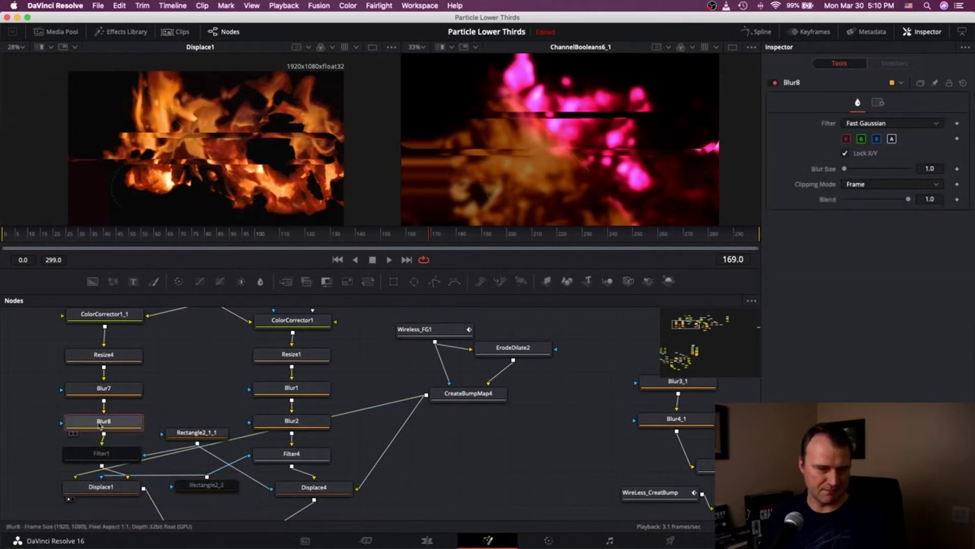
Set Blur8's Blur Size to 22.0 with a Blend of 0.26, and Blur7's Blur Size to about 20.5
click(117, 390)
scroll(277, 176, up, 1)
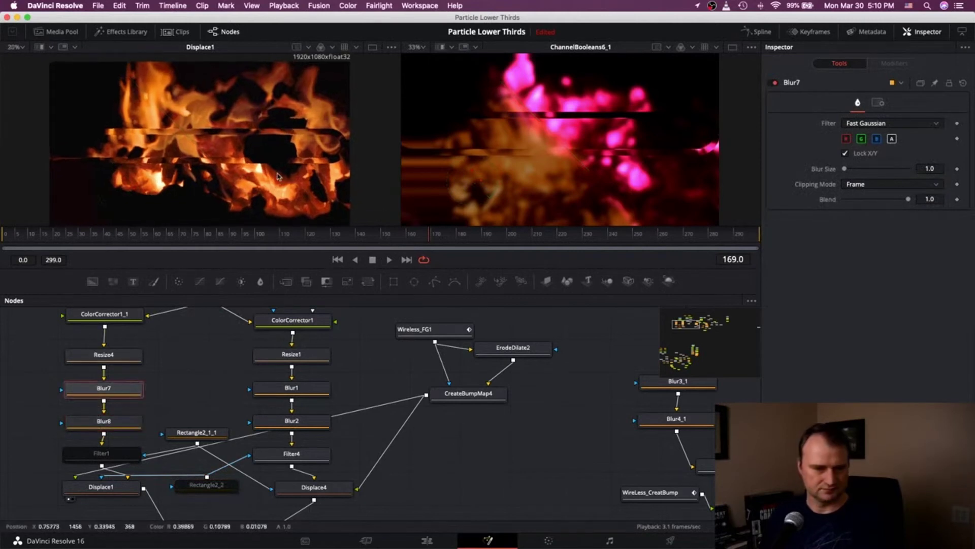
scroll(277, 176, up, 1)
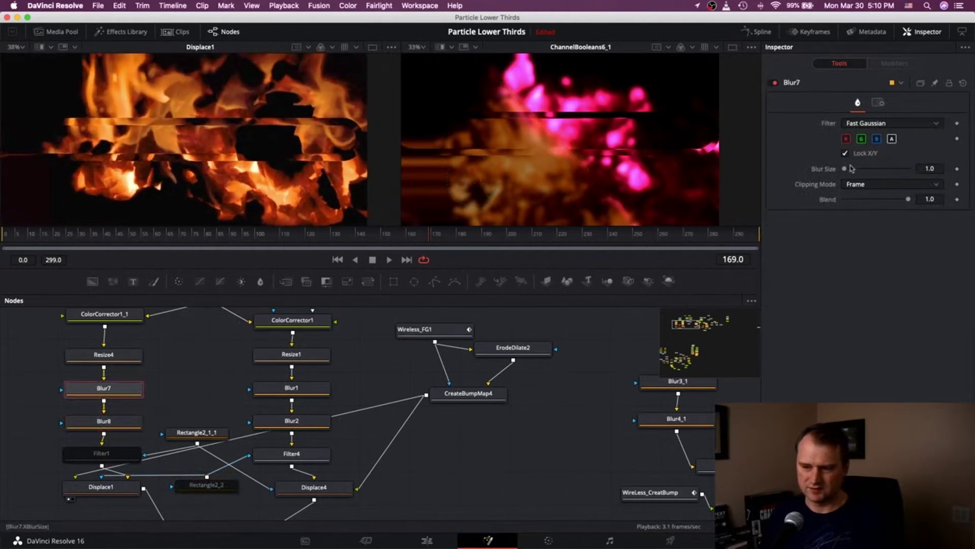
drag(847, 170, 853, 172)
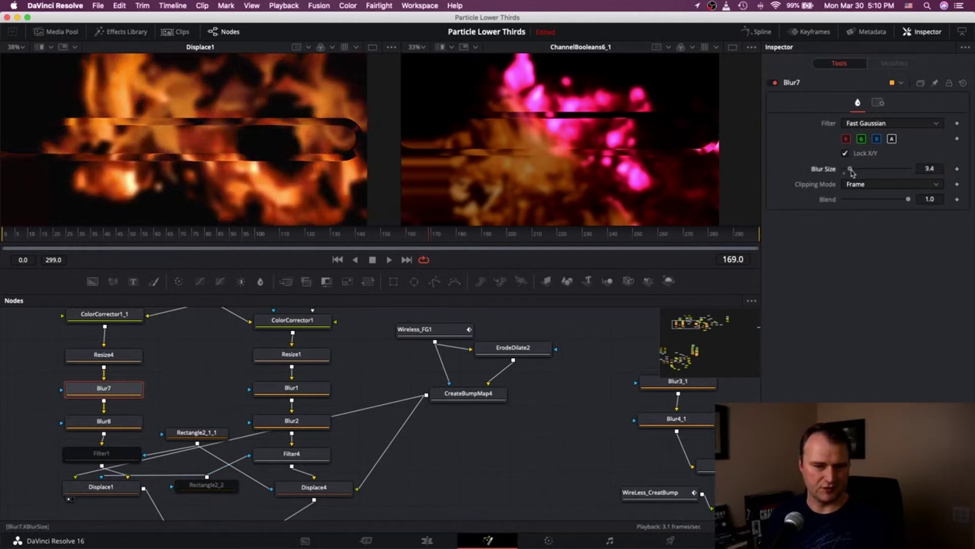
click(104, 422)
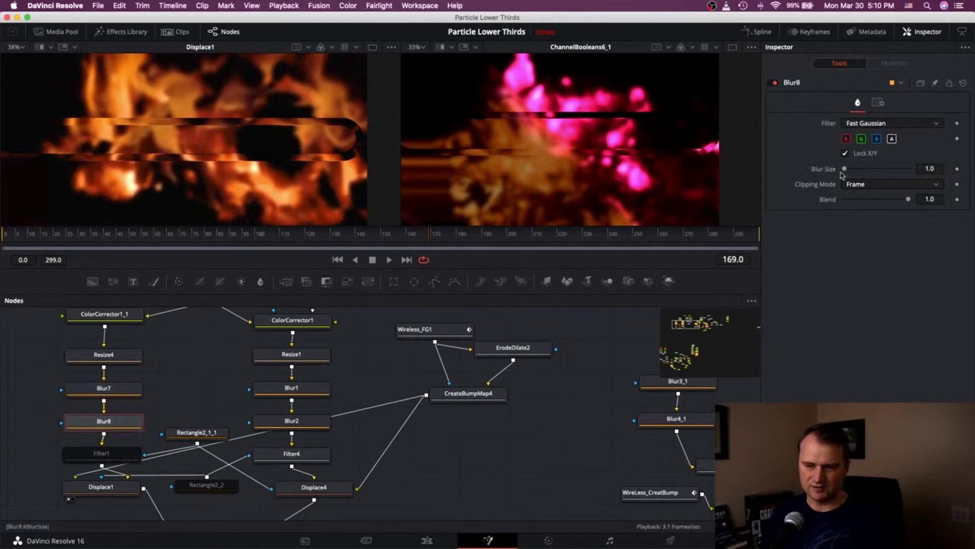
drag(852, 171, 856, 171)
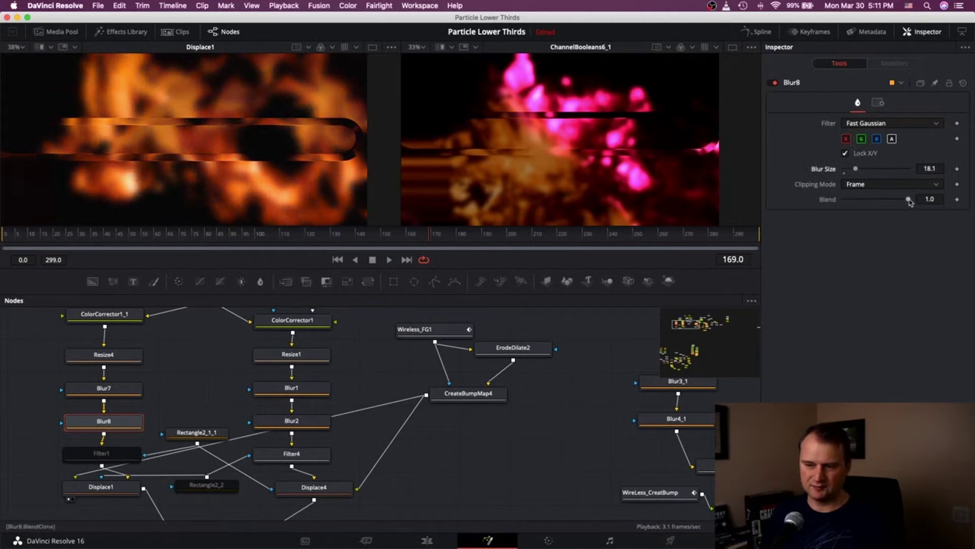
drag(908, 201, 870, 200)
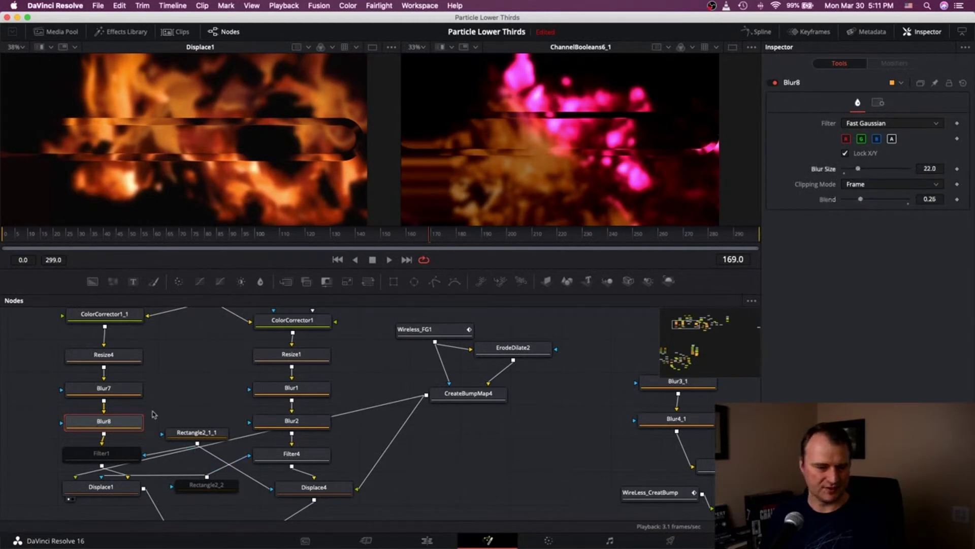
click(103, 387)
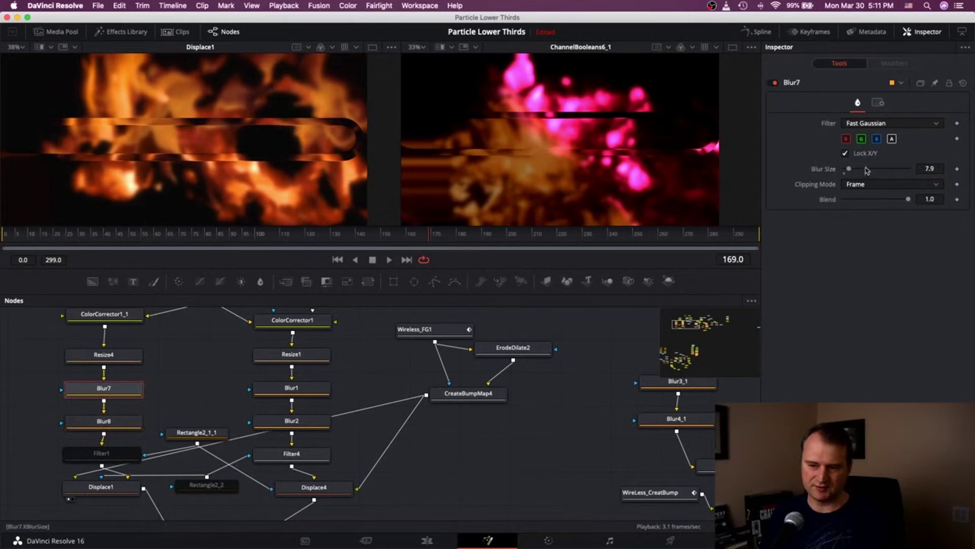
drag(853, 172, 857, 171)
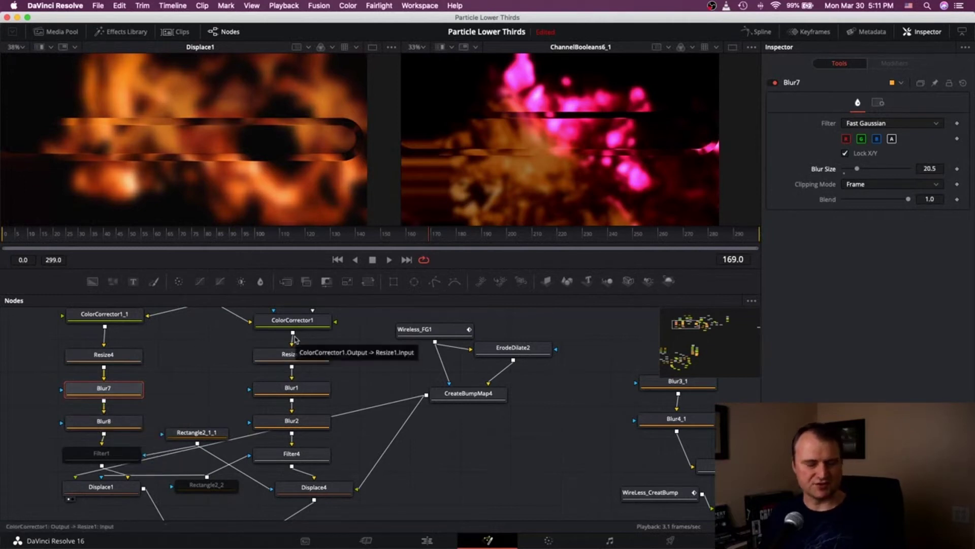
Re-enable the Filter1 node and show ChannelBooleans1 in the second viewer
click(309, 395)
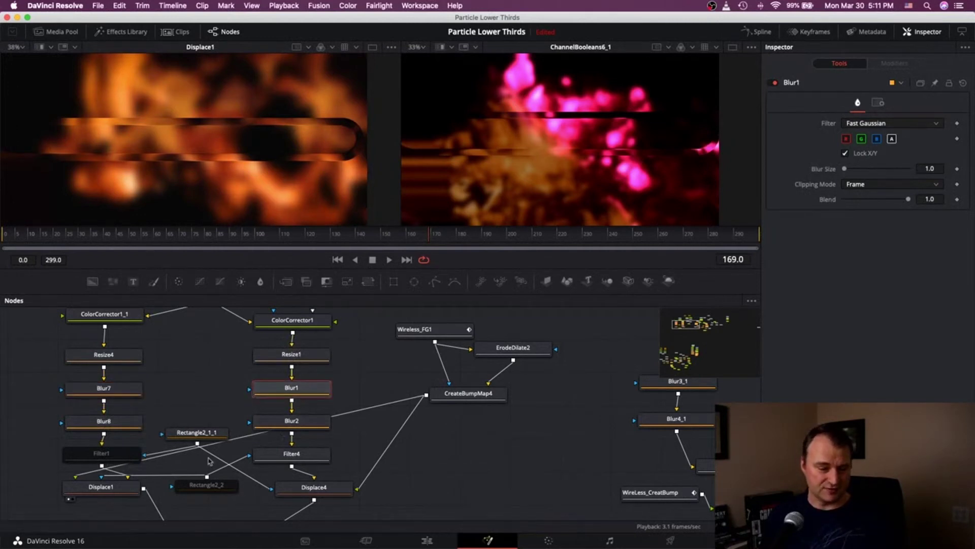
click(106, 458)
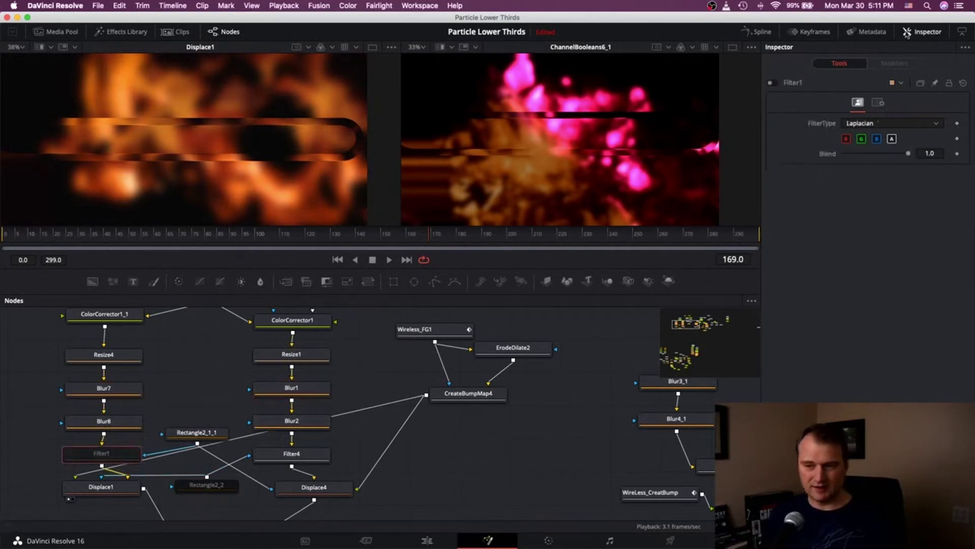
click(772, 82)
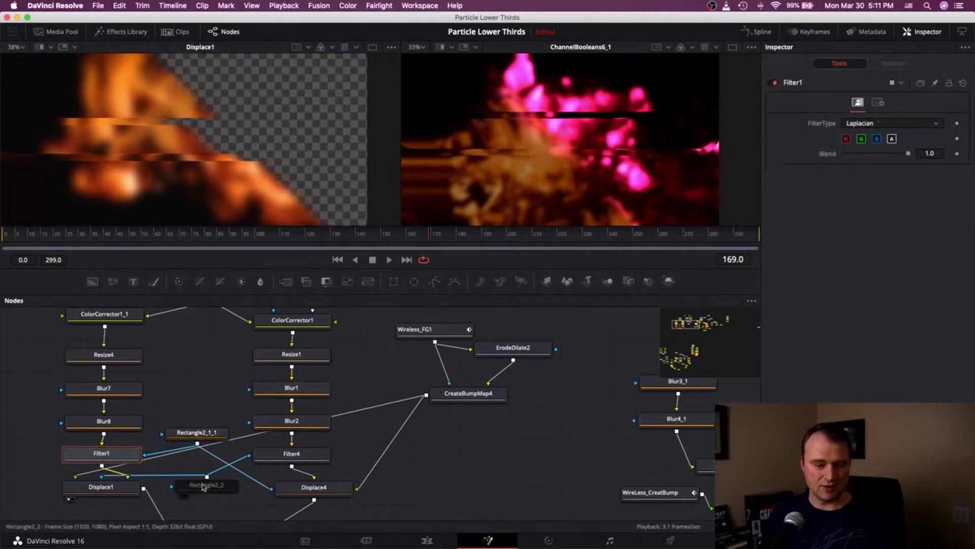
scroll(203, 486, down, 5)
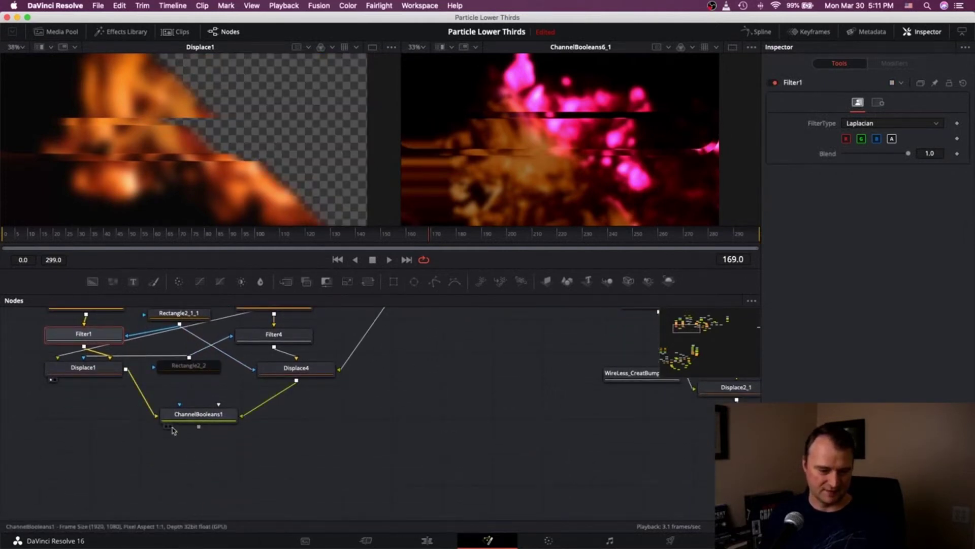
click(170, 427)
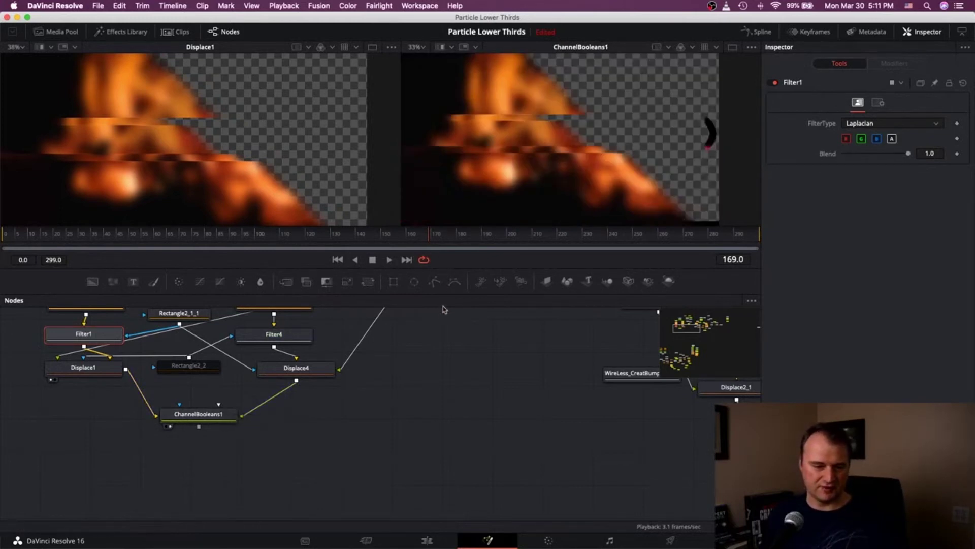
Compare the fire with Filter1 off and on, leave it on, and re-enable the Rectangle2_2 mask
scroll(410, 383, up, 3)
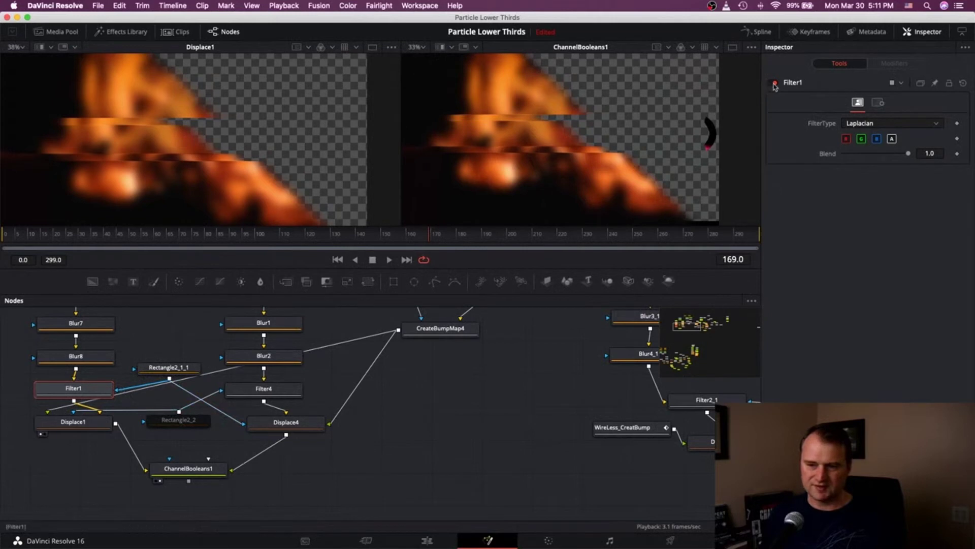
key(super+p)
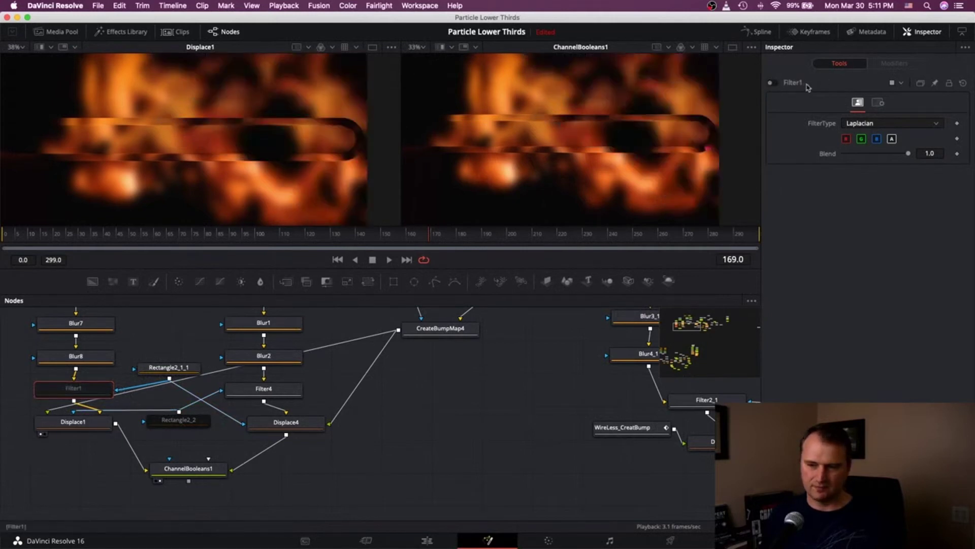
click(771, 83)
click(178, 420)
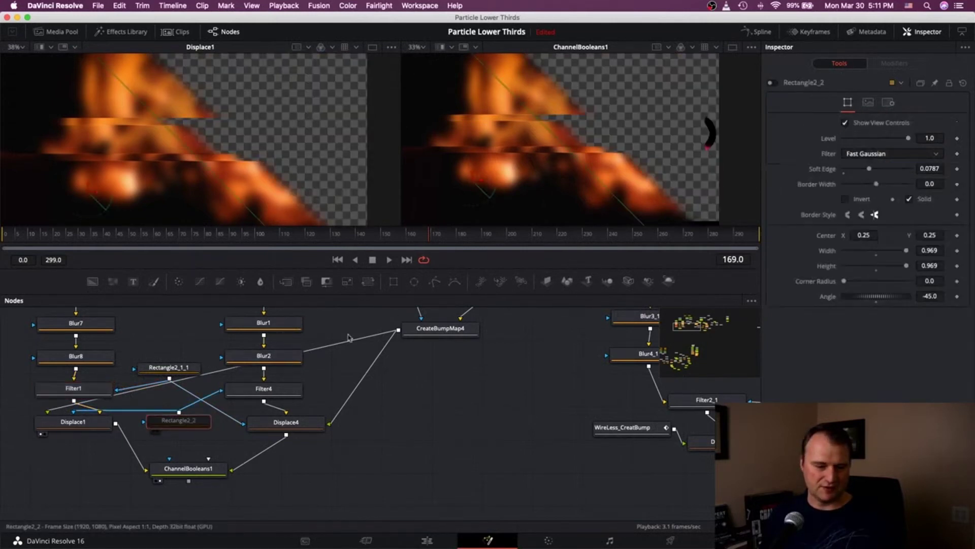
click(774, 82)
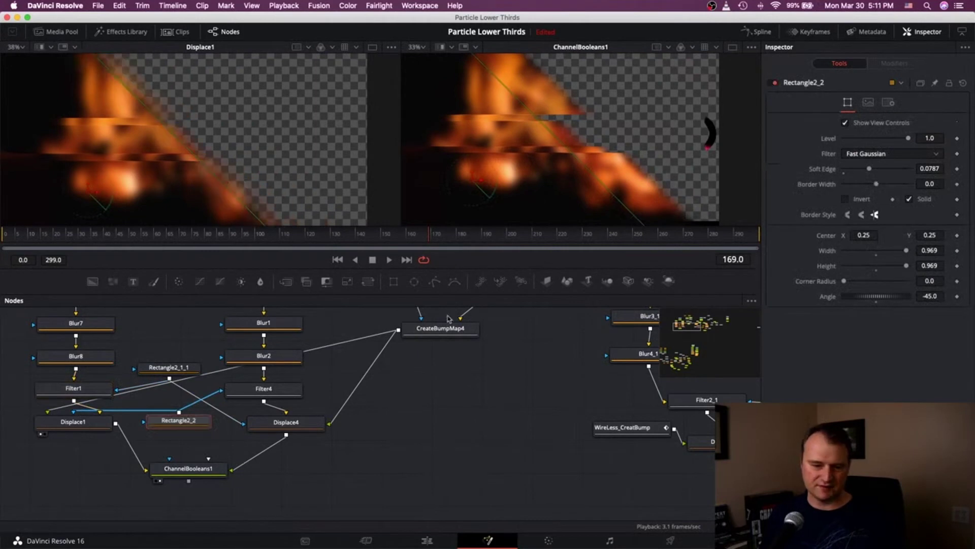
Disable the Rectangle2_1_1 mask and the Filter4 node in the magenta fire chain
click(156, 372)
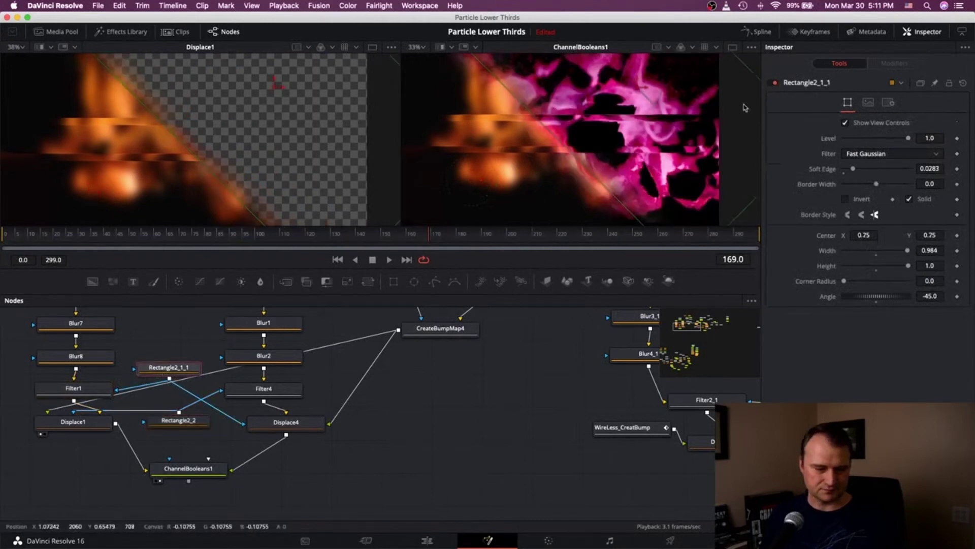
click(775, 82)
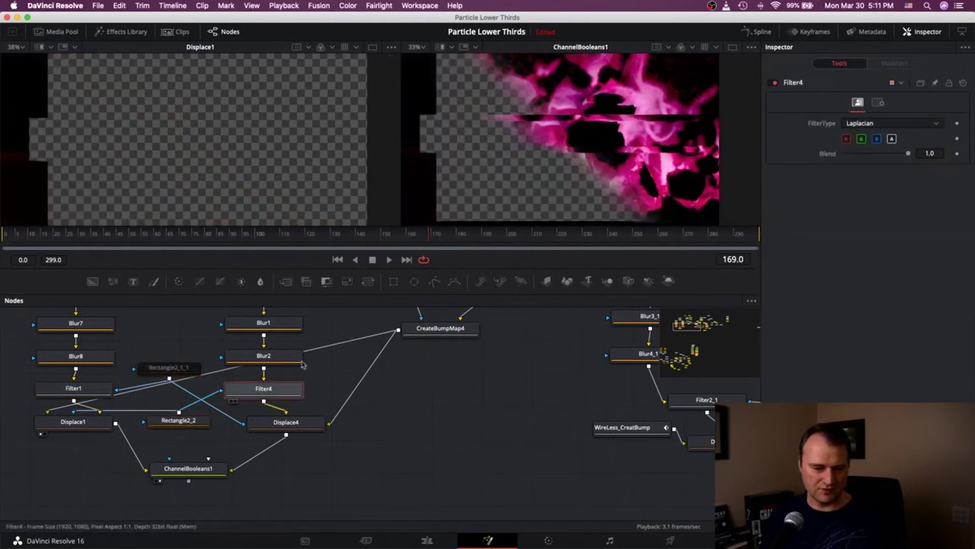
click(774, 83)
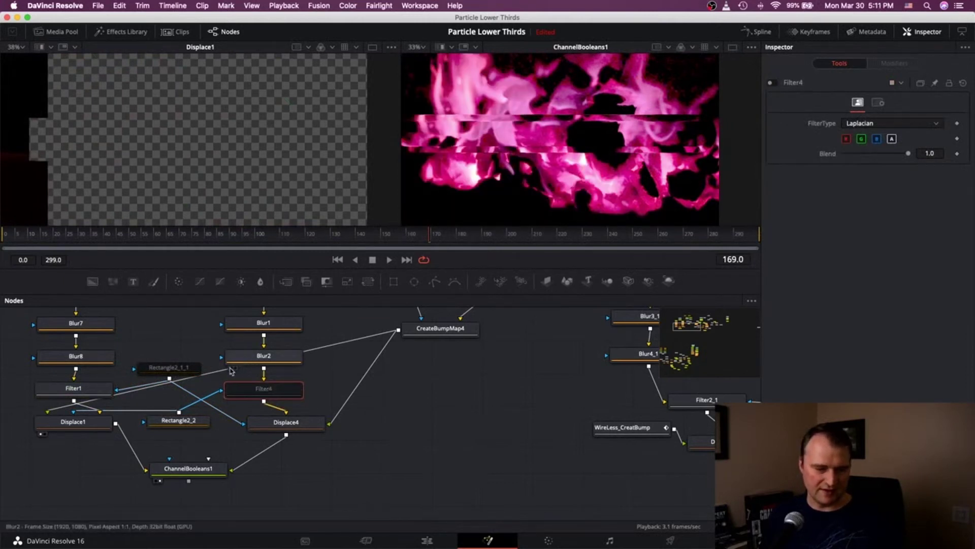
Show Displace4 in the second viewer and ChannelBooleans1 in the first viewer
scroll(239, 350, up, 4)
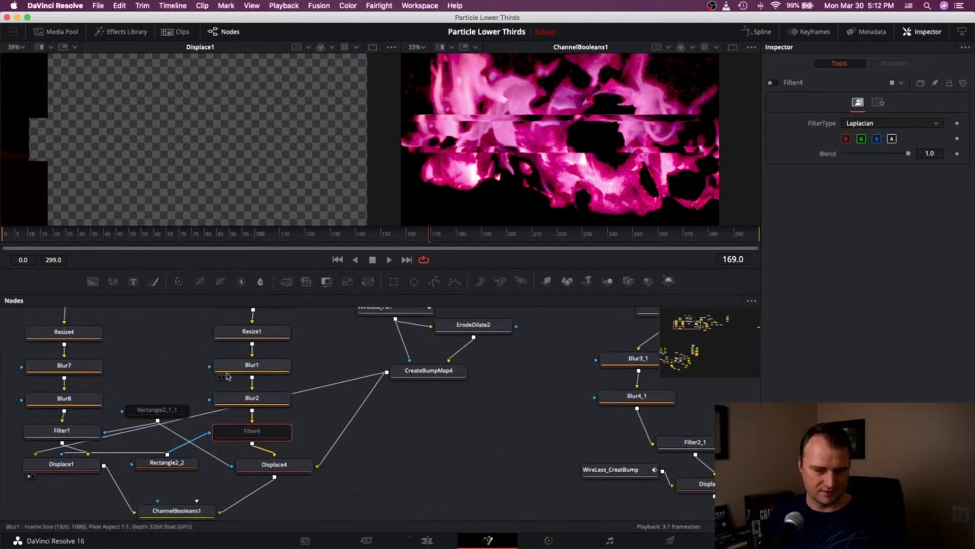
click(247, 478)
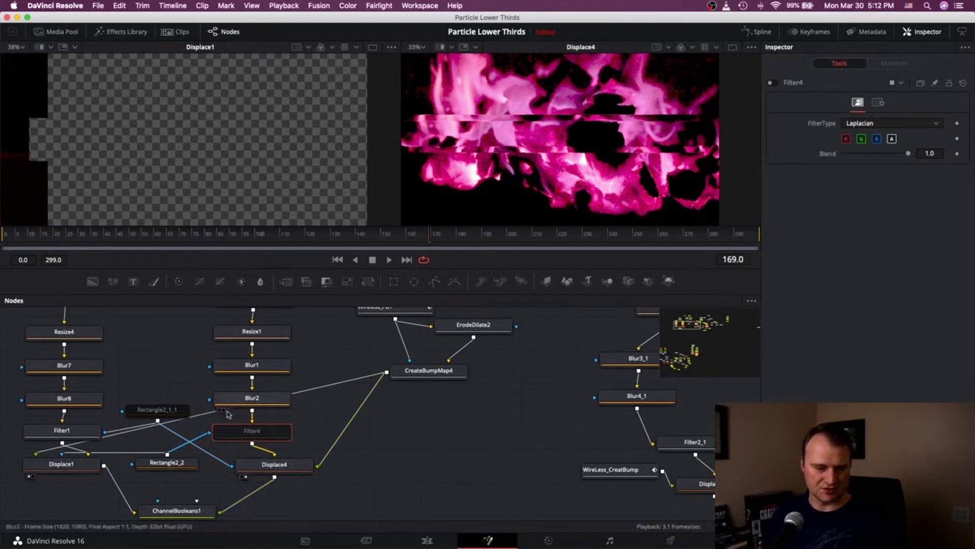
scroll(227, 415, down, 2)
click(146, 478)
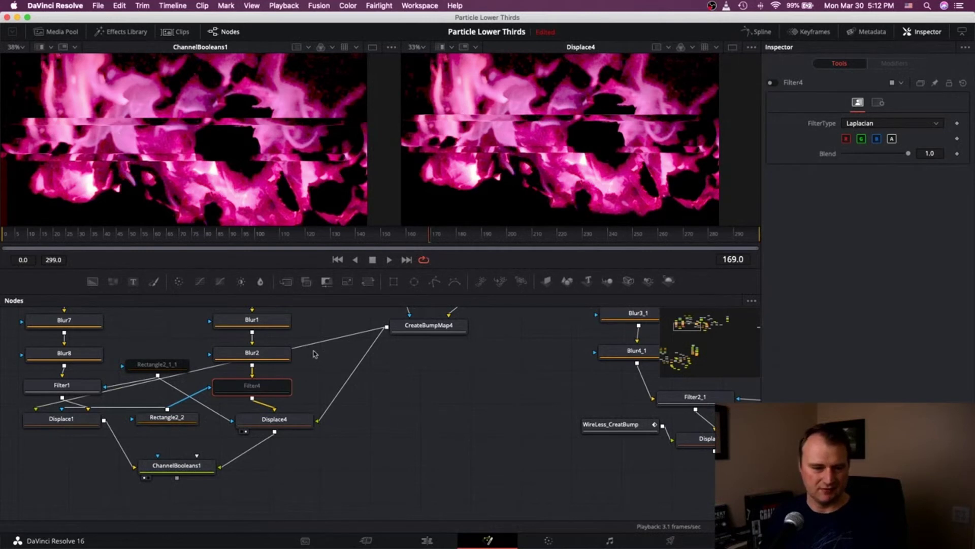
Set Blur1's Blur Size to 16.5, and Blur2's Blur Size to 26.8 with a Blend of about 0.23
scroll(252, 361, up, 2)
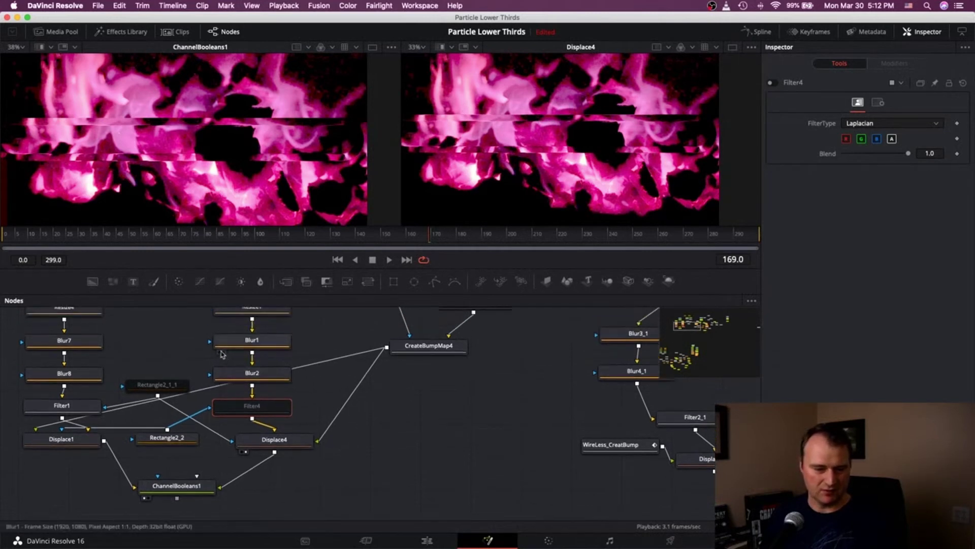
click(231, 344)
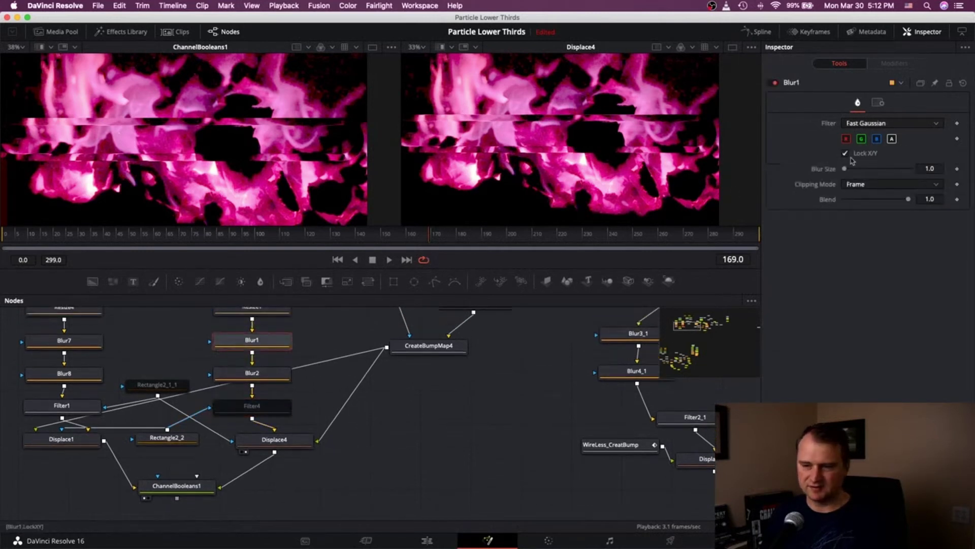
drag(849, 168, 853, 169)
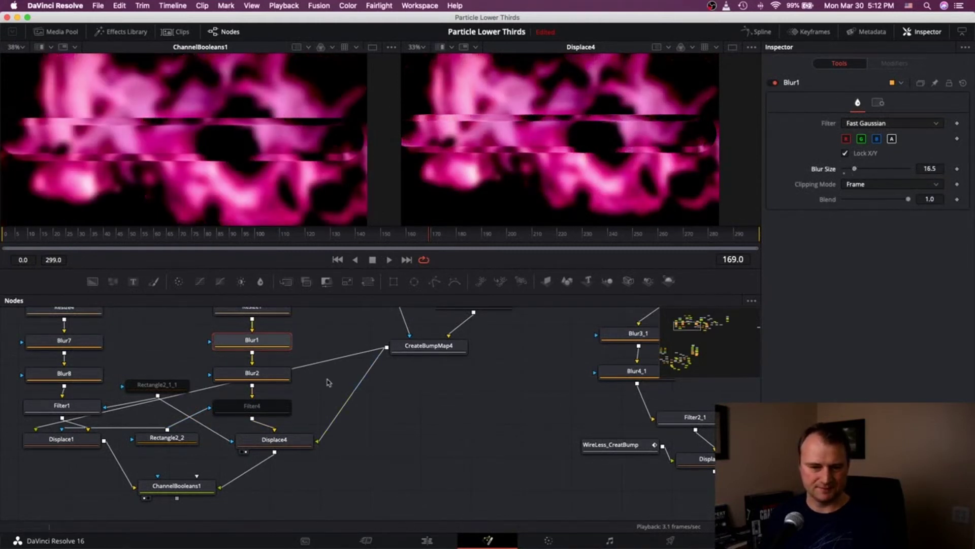
click(252, 374)
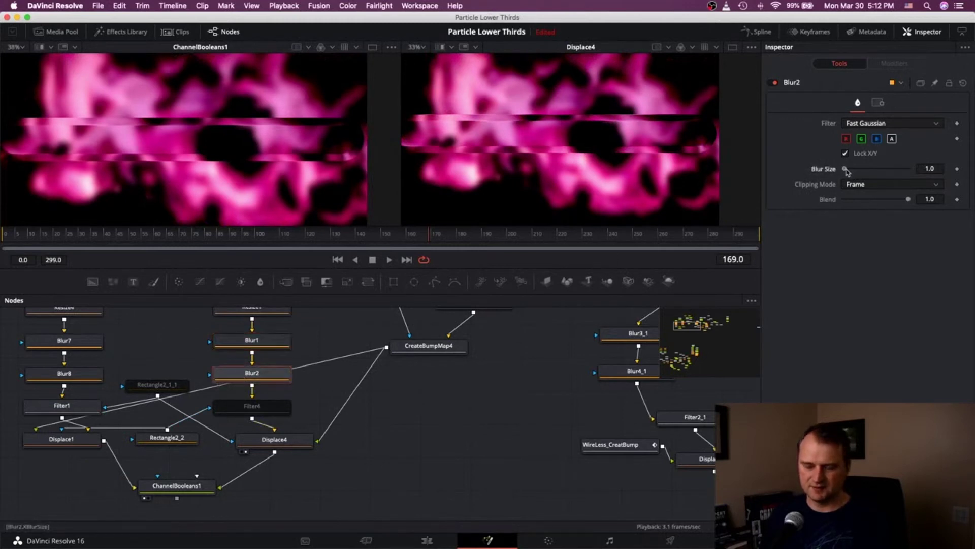
drag(859, 170, 864, 171)
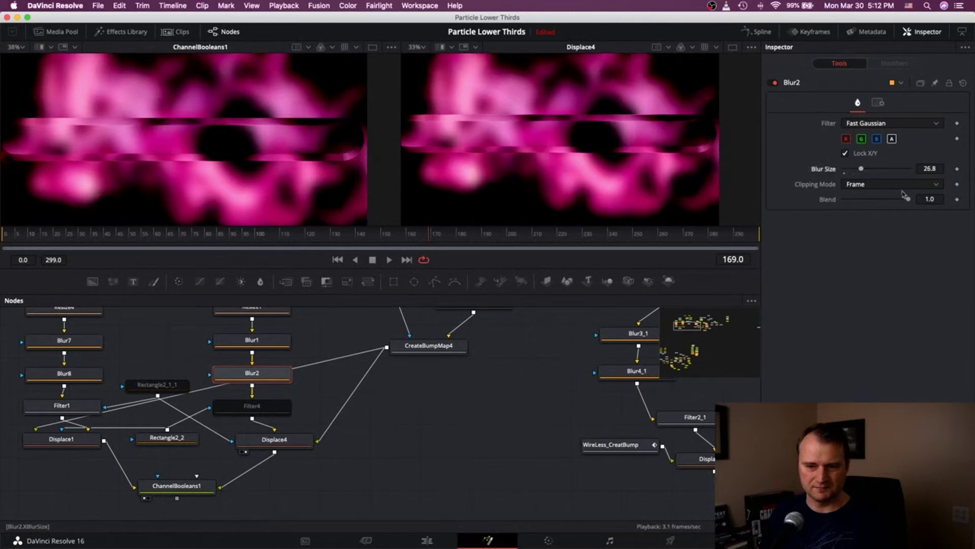
drag(909, 199, 854, 206)
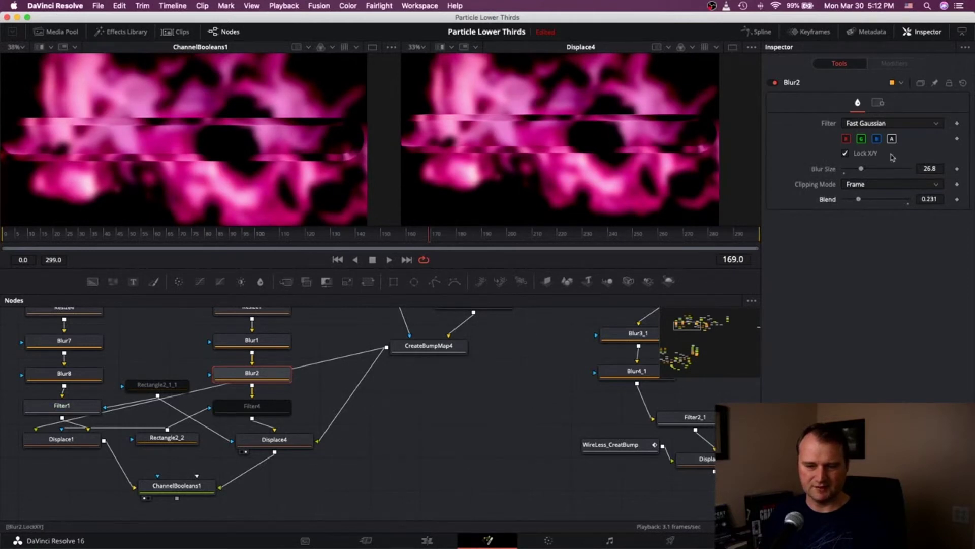
Fine-tune Blur1's Blur Size, and reduce Blur2 to a Blur Size of 13.4 with a Blend of 0.134
click(264, 342)
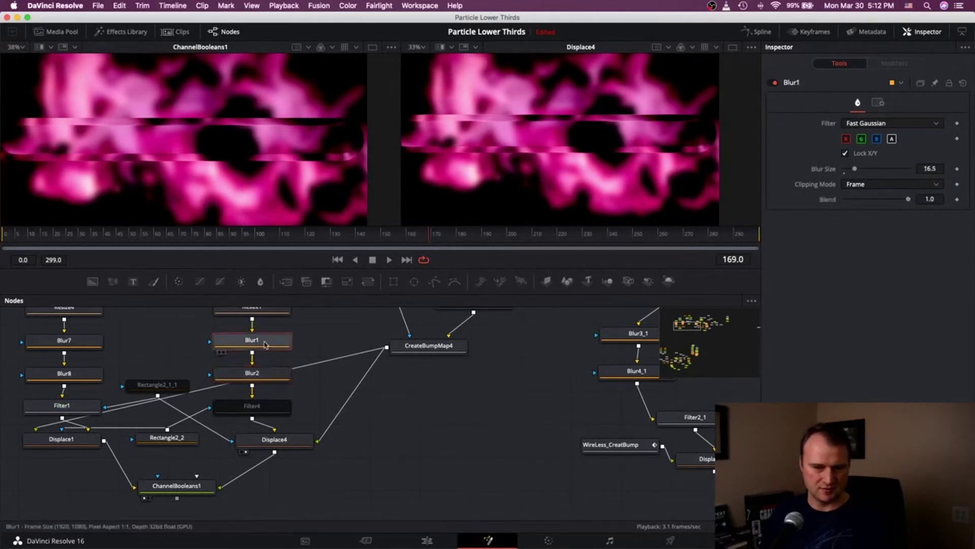
drag(855, 171, 857, 171)
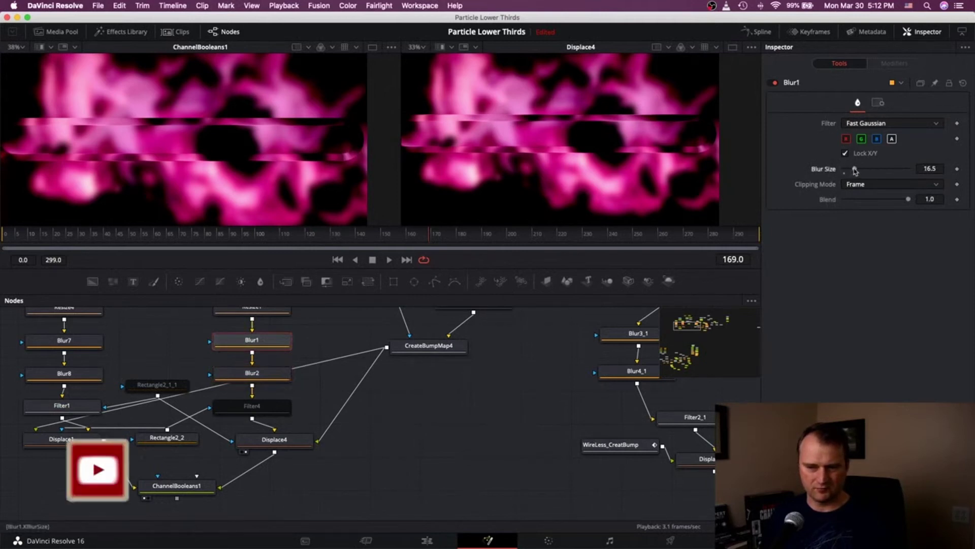
click(249, 374)
drag(863, 172, 855, 202)
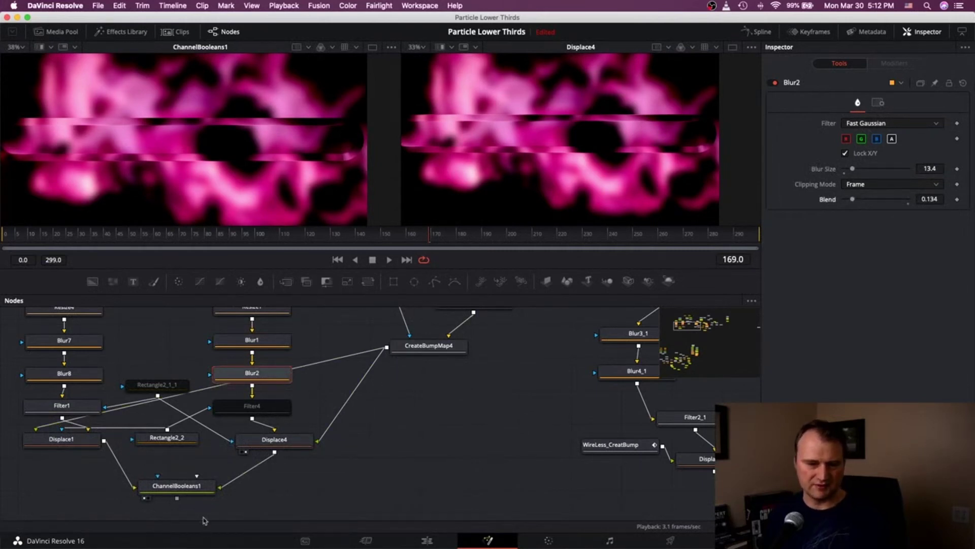
Re-enable the Filter4 node and the Rectangle2_1_1 mask, and show ChannelBooleans1 in the second viewer
click(252, 406)
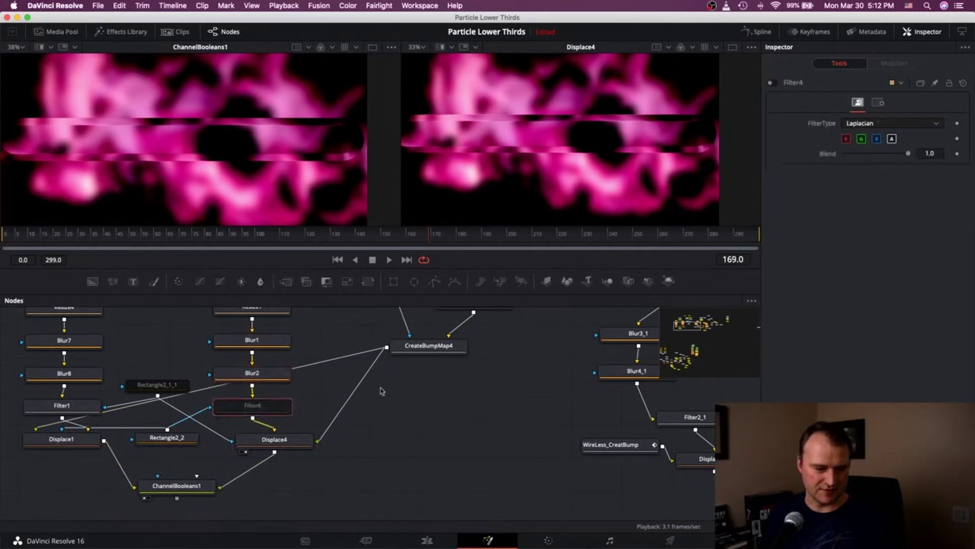
click(771, 83)
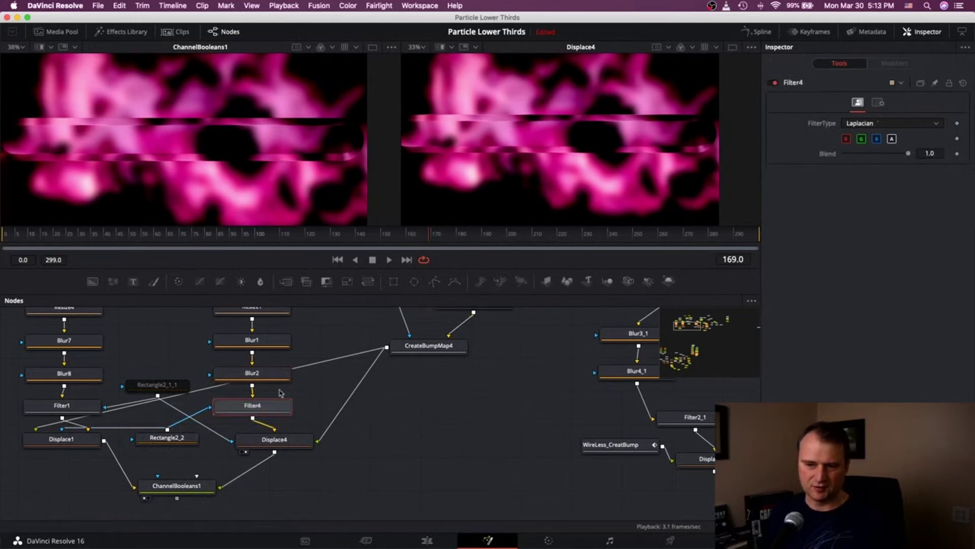
click(155, 385)
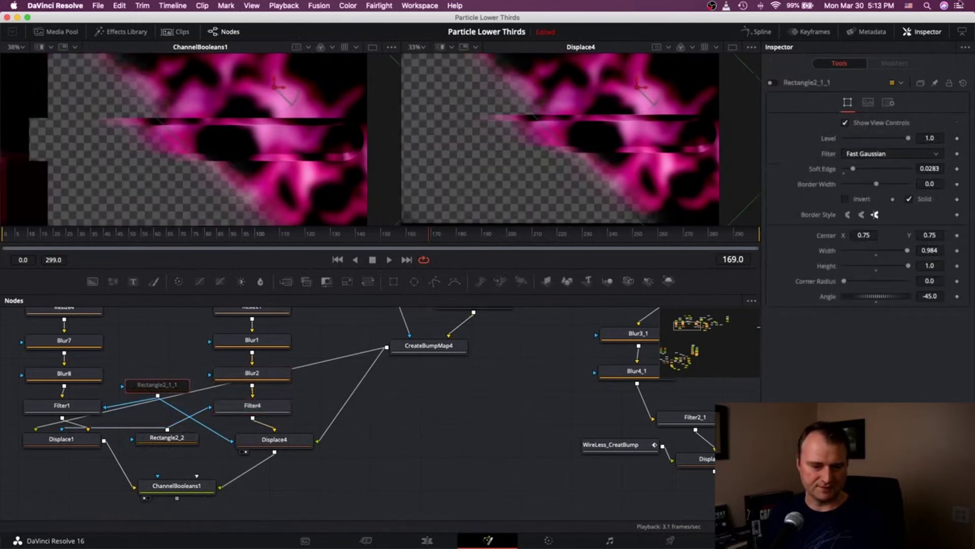
click(771, 84)
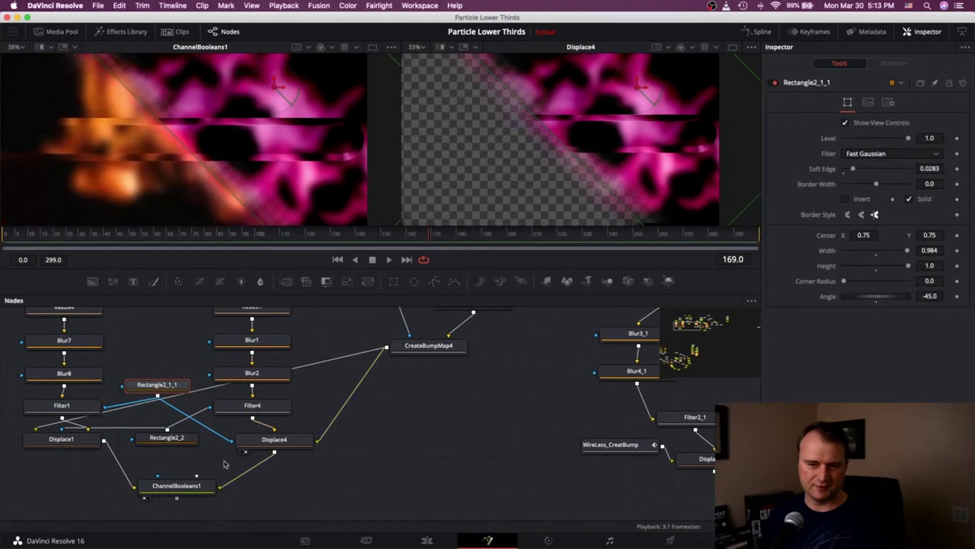
click(147, 498)
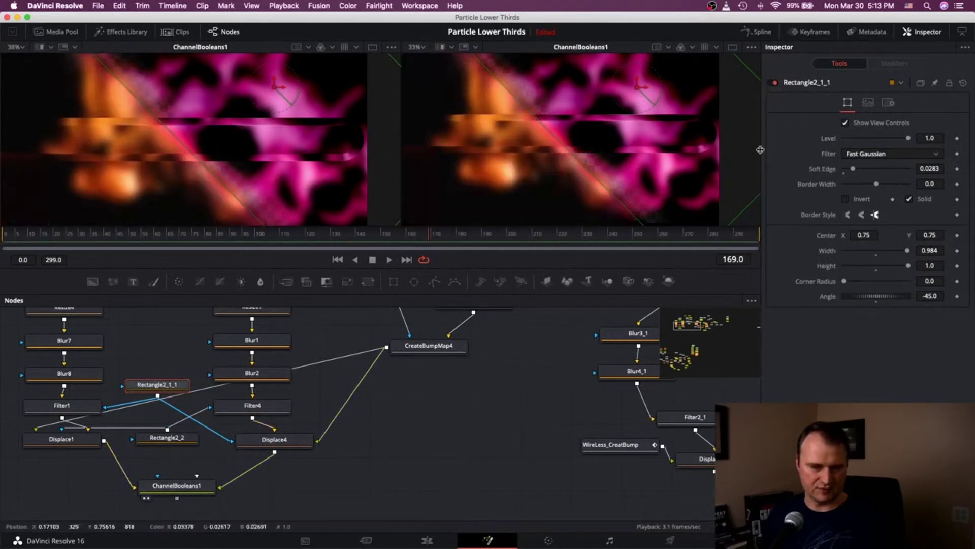
click(517, 367)
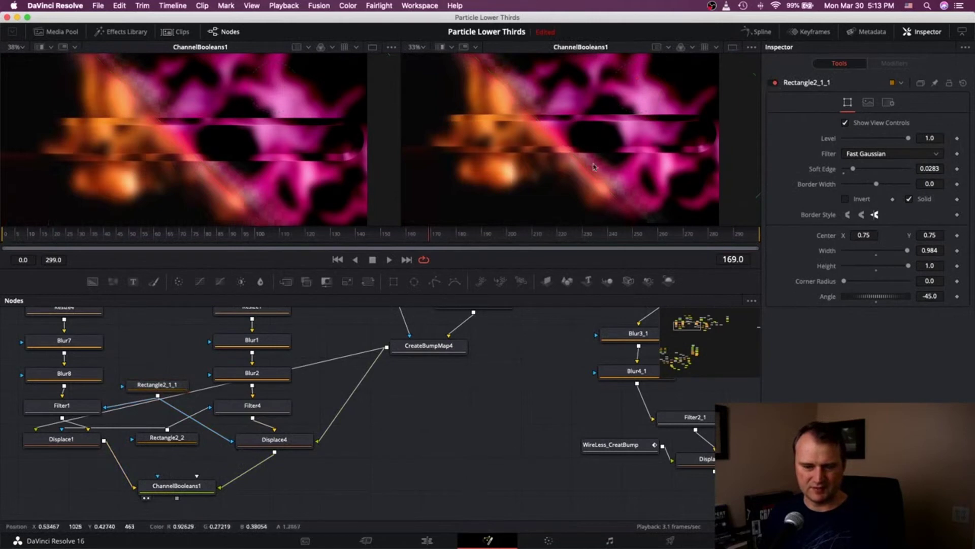
Reduce the Rectangle2_1_1 mask's Height to 0.961 to refine the seam between the orange and magenta fire
click(165, 387)
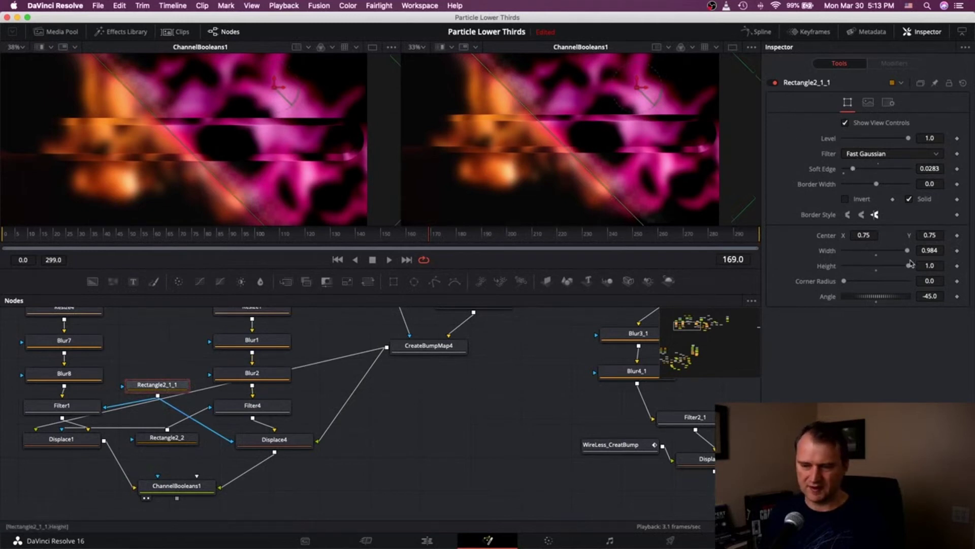
drag(909, 268, 903, 269)
click(167, 437)
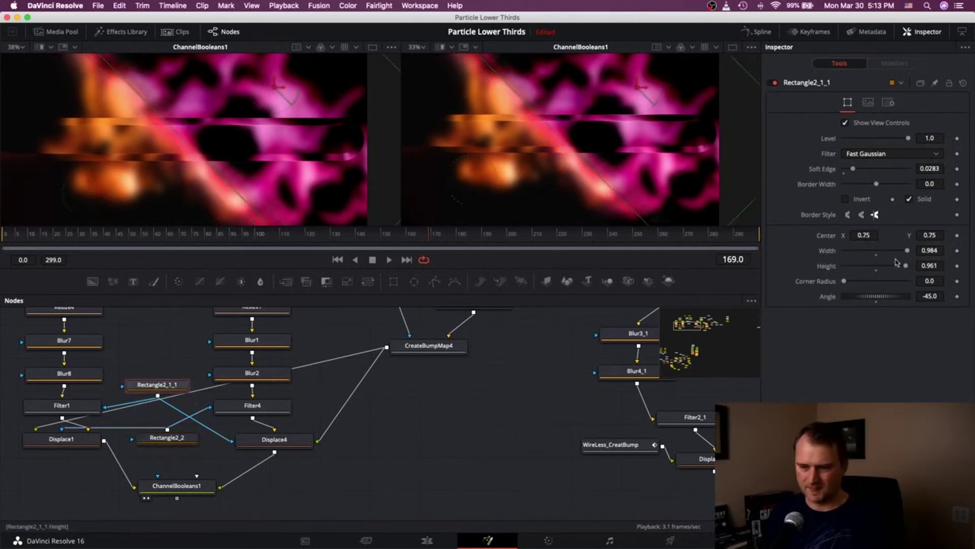
click(176, 485)
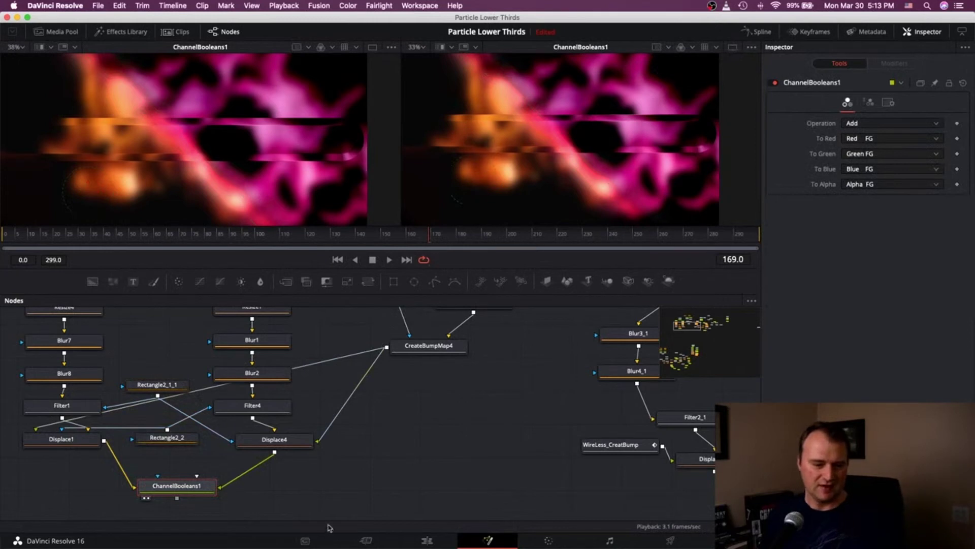
Enlarge the node graph area by shrinking the viewers above it
scroll(365, 475, down, 3)
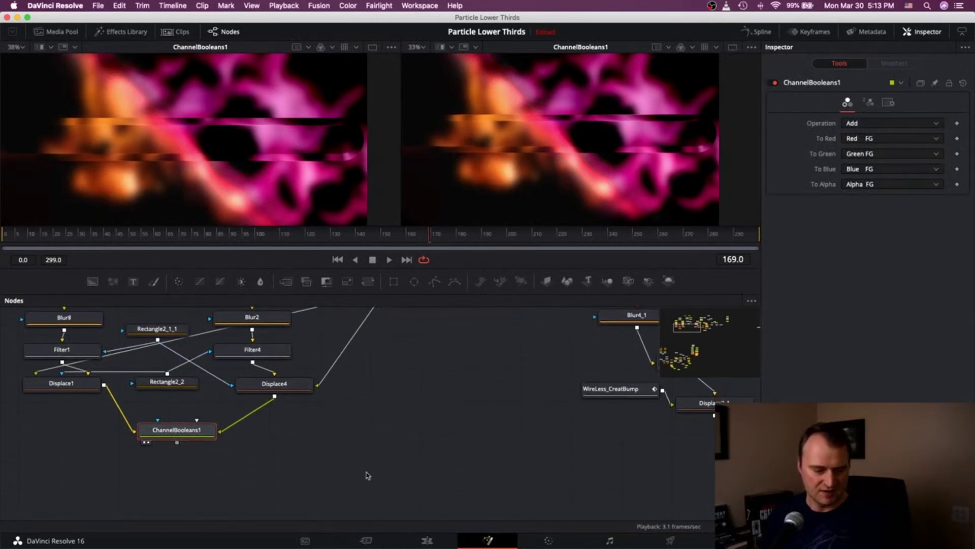
scroll(355, 480, up, 5)
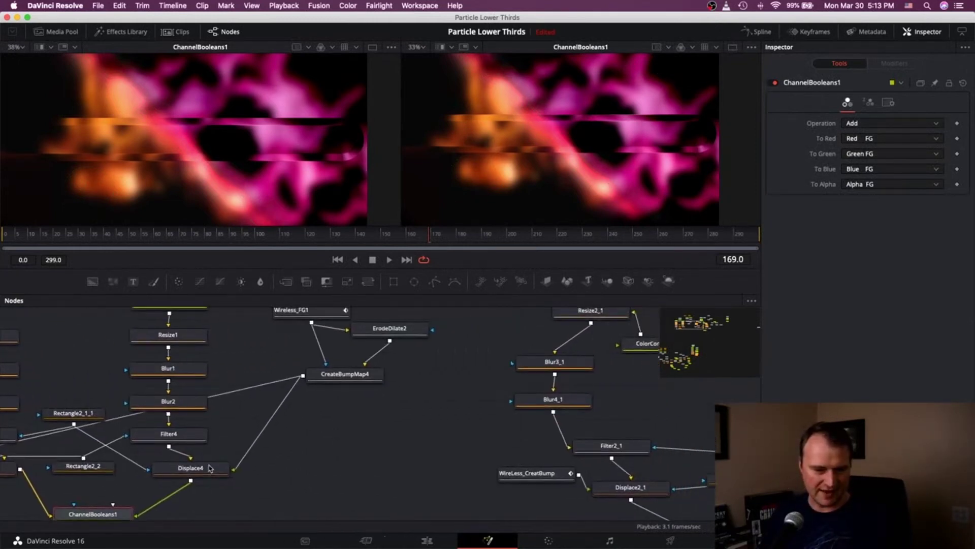
scroll(210, 468, right, 8)
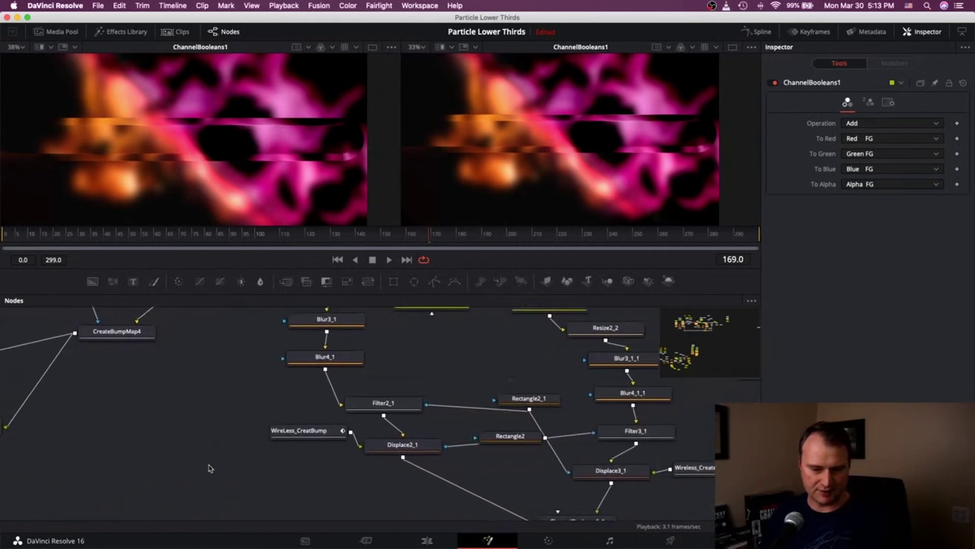
scroll(210, 468, down, 3)
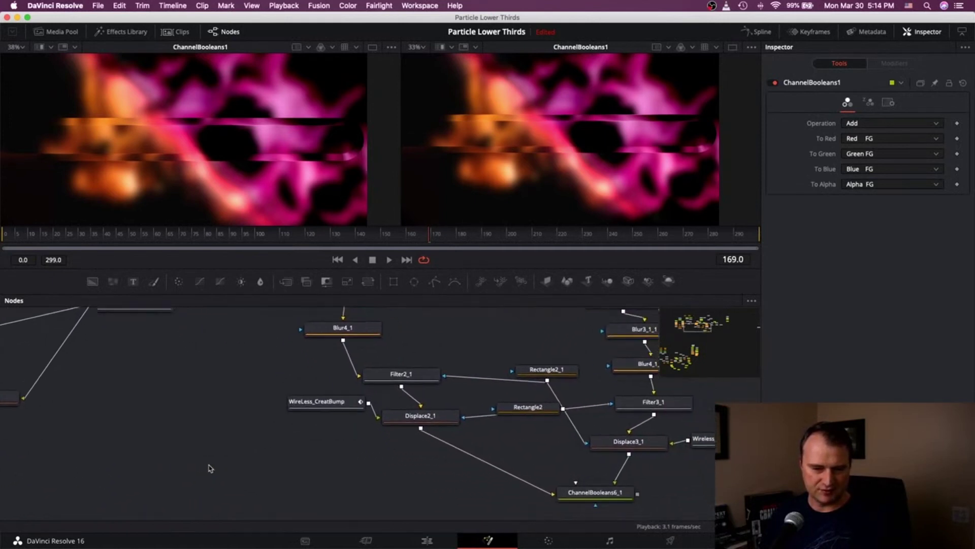
drag(299, 270, 299, 211)
scroll(310, 387, left, 5)
scroll(307, 389, left, 10)
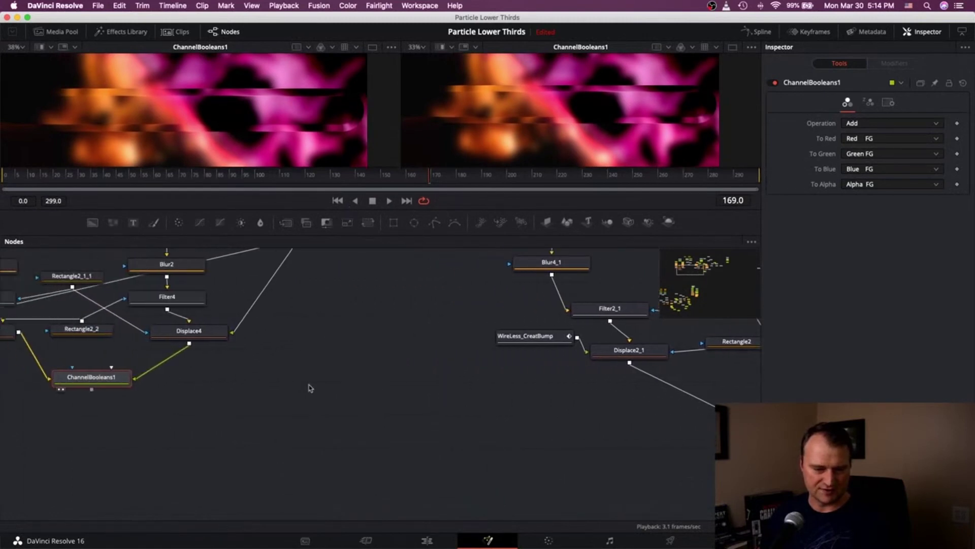
Examine the bump map, shader, bitmap and Channel Booleans chains, including the branch fed by Wireless_BG1
scroll(197, 474, up, 3)
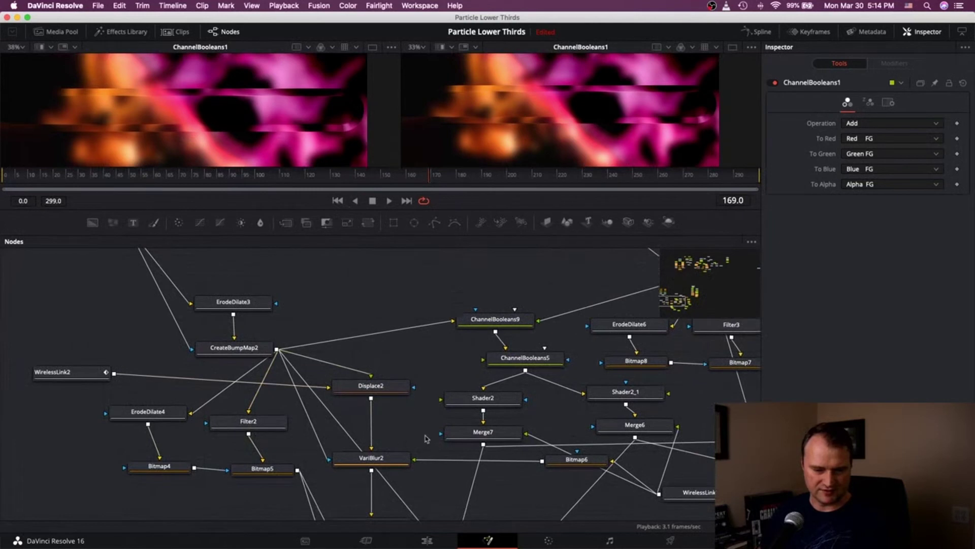
scroll(425, 438, right, 3)
scroll(320, 416, right, 10)
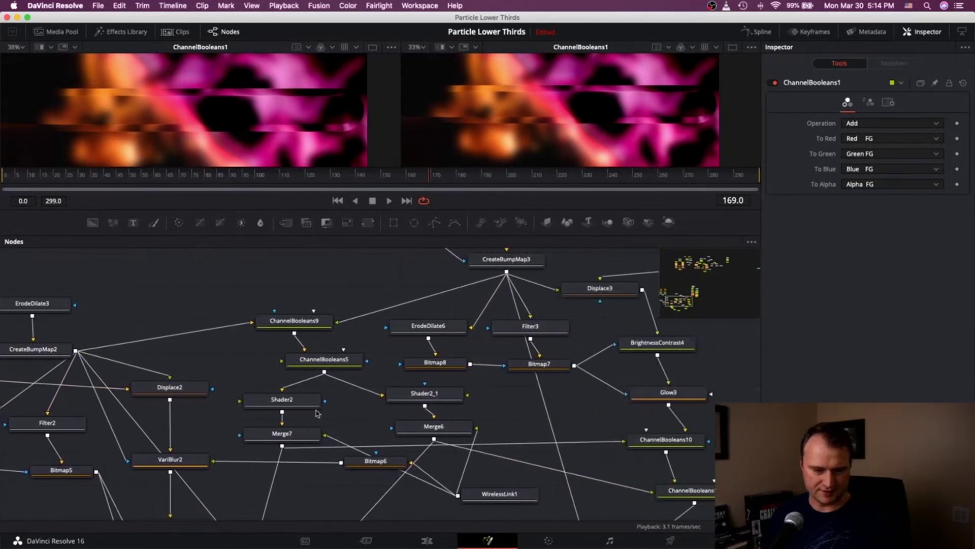
scroll(316, 413, right, 5)
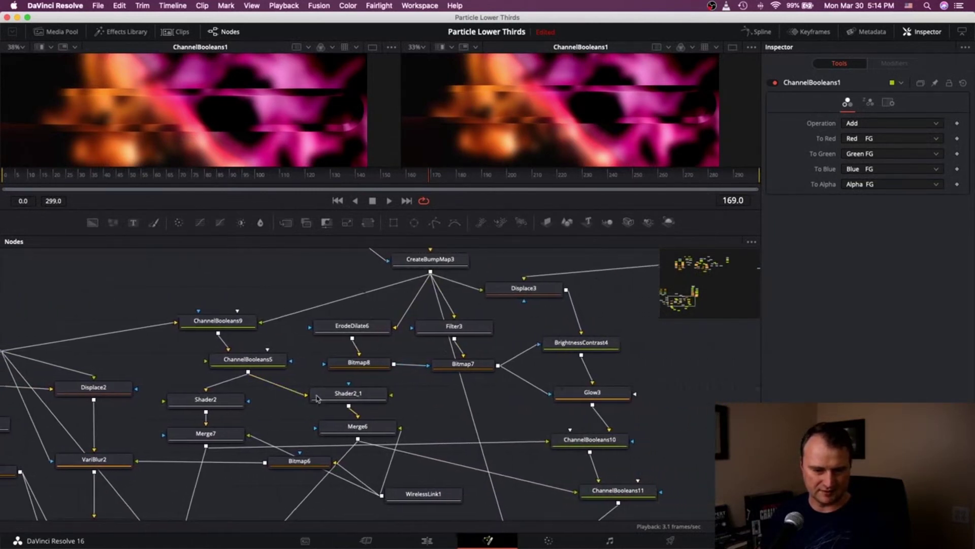
scroll(318, 399, left, 8)
click(713, 263)
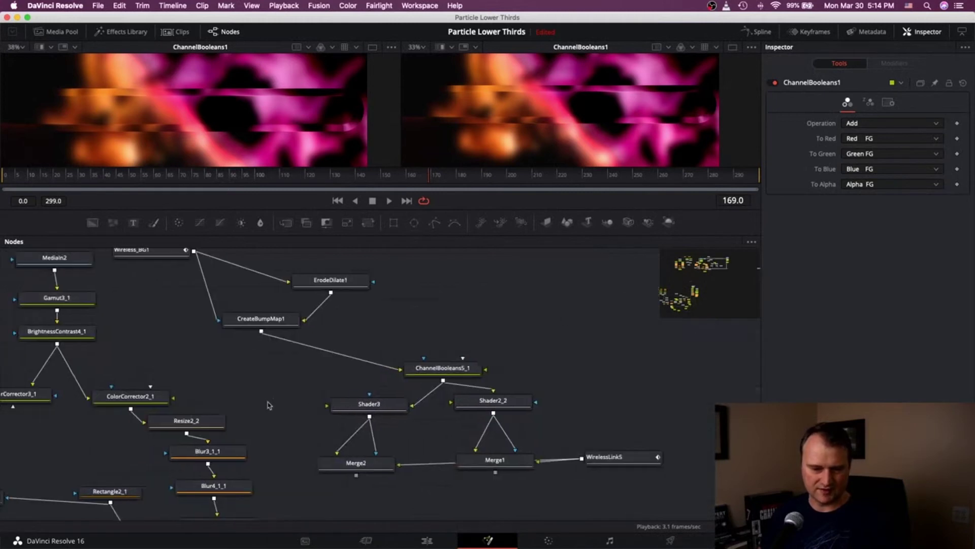
scroll(268, 405, left, 15)
scroll(269, 405, up, 3)
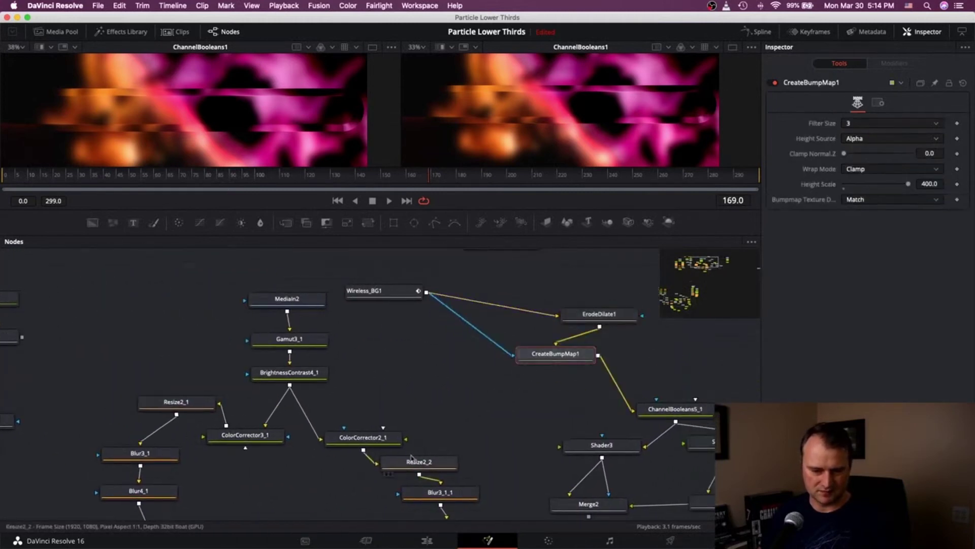
scroll(413, 458, right, 5)
scroll(413, 458, down, 2)
scroll(406, 407, left, 1)
click(330, 265)
scroll(379, 344, up, 1)
scroll(355, 393, down, 9)
scroll(354, 393, left, 2)
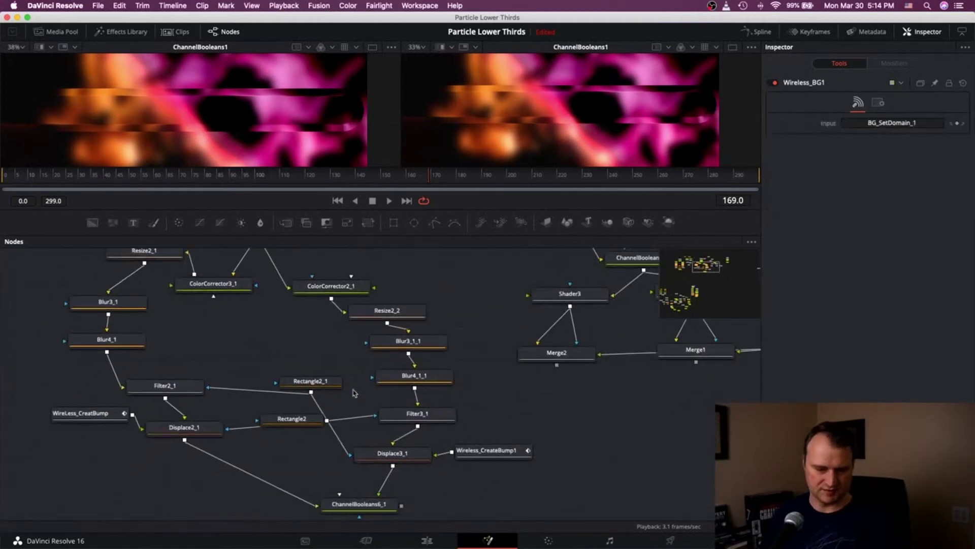
scroll(354, 393, down, 5)
scroll(354, 393, left, 3)
scroll(355, 393, right, 6)
scroll(354, 393, up, 12)
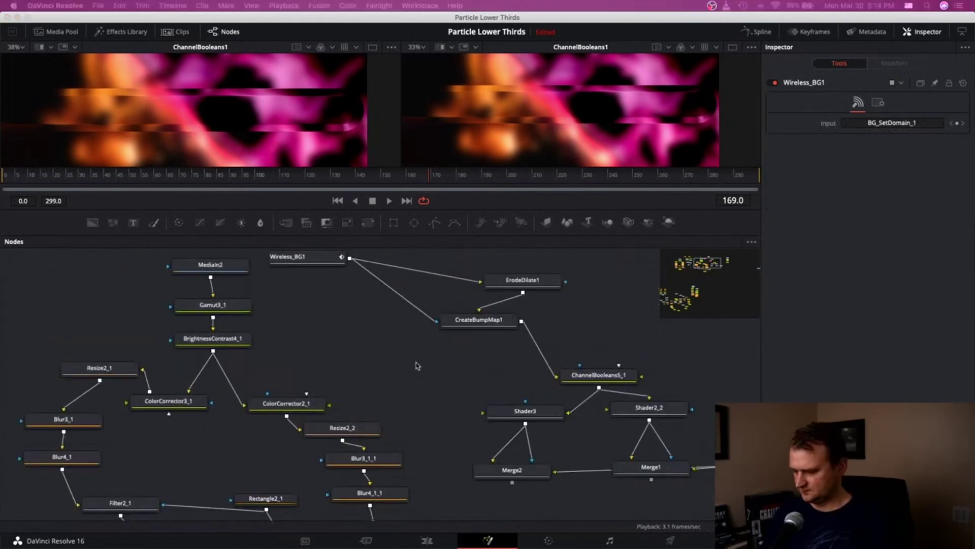
Add an Erode/Dilate node fed by Wireless_BG1, keeping the Box filter and setting its Amount to -0.0008
key(Return)
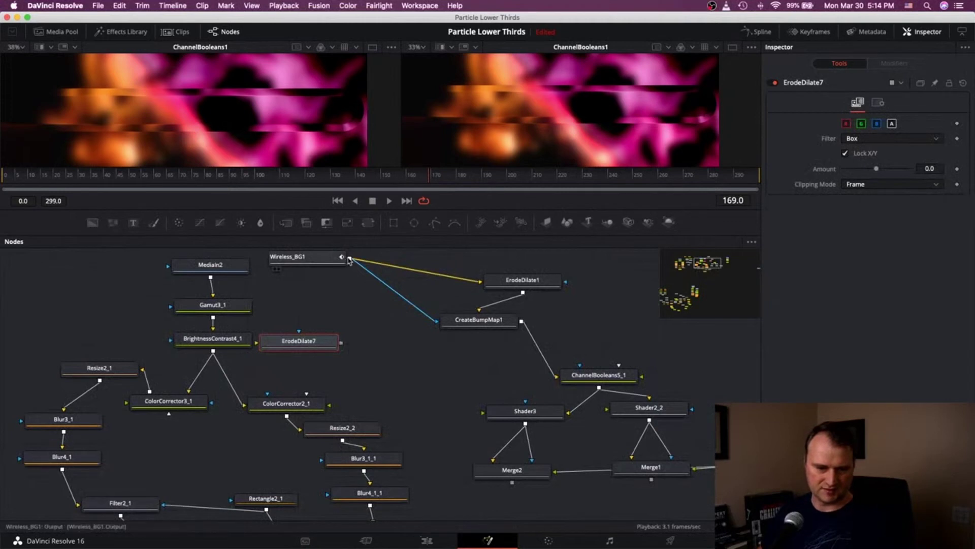
drag(350, 258, 340, 357)
click(866, 139)
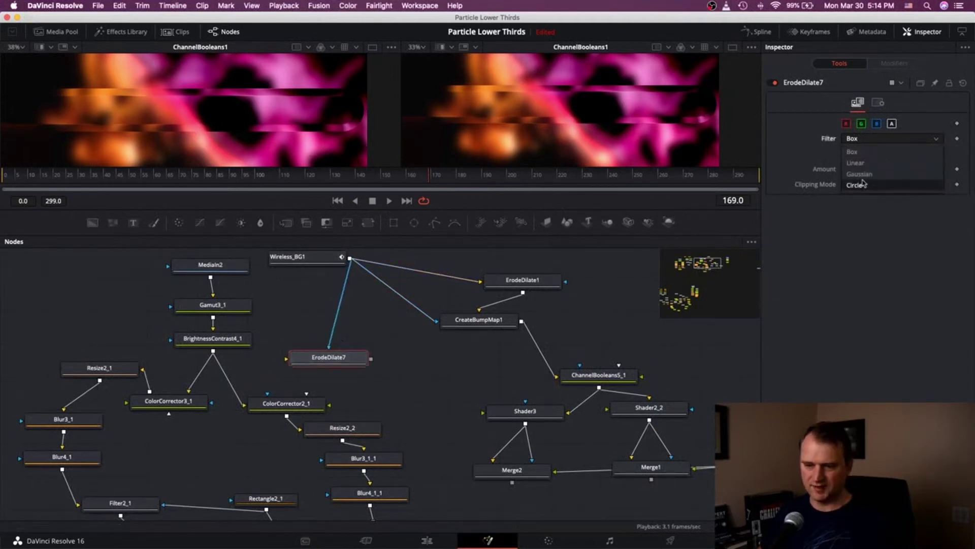
click(868, 154)
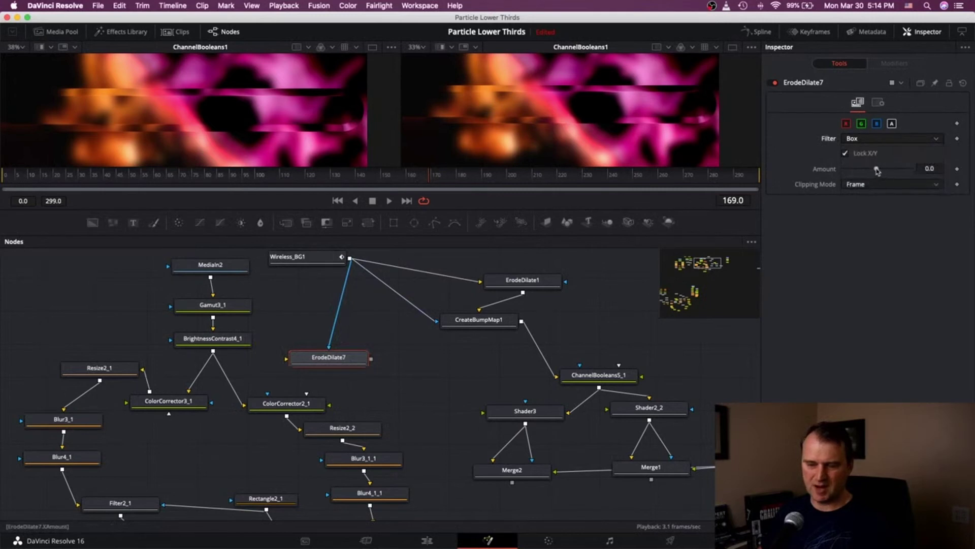
drag(875, 172, 874, 170)
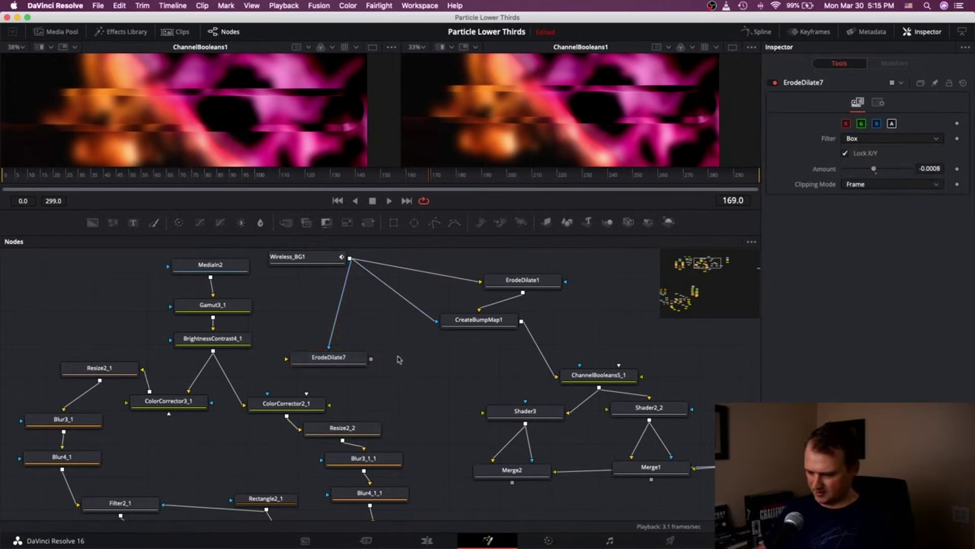
Add a Filter node beside ErodeDilate7 and feed it from Wireless_BG1
key(shift+space)
text(filt)
key(Return)
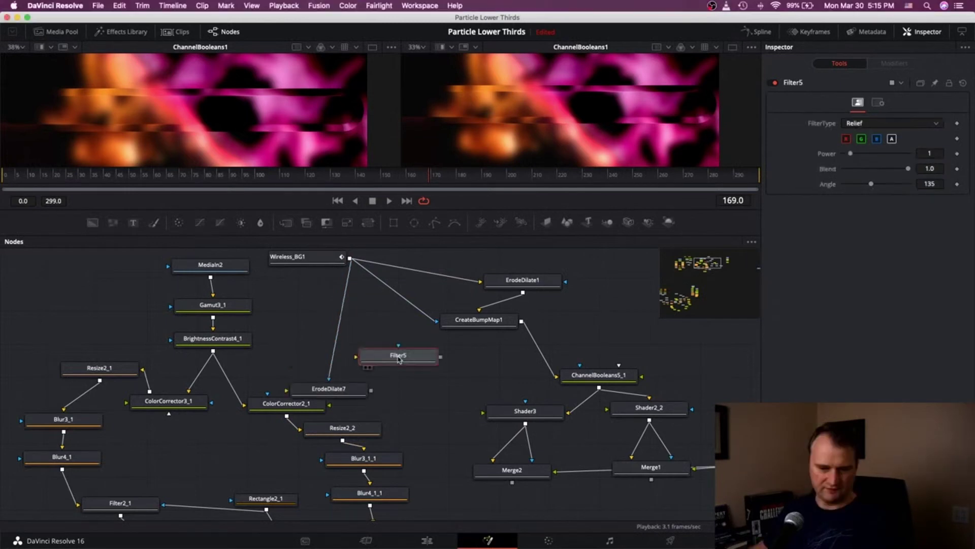
mouse_move(399, 360)
mouse_down()
mouse_move(424, 369)
mouse_move(411, 363)
mouse_up()
drag(349, 258, 404, 359)
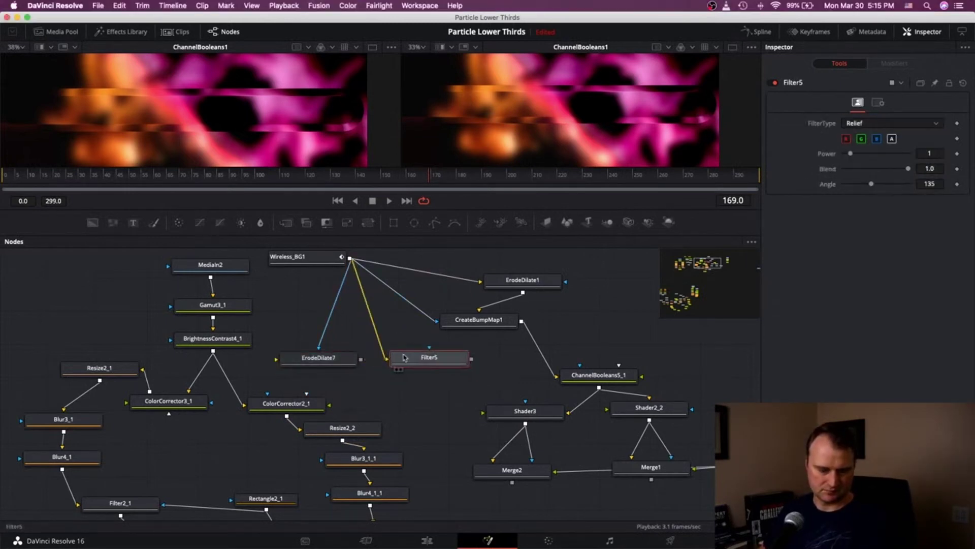
Add two chained Bitmap masks, feeding the first from Filter5 and the second from ErodeDilate7
click(451, 403)
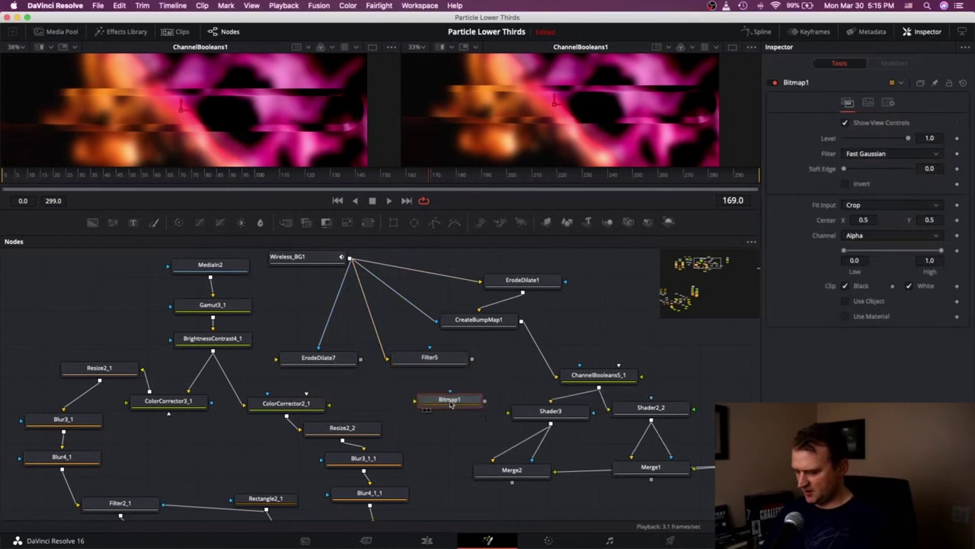
key(Return)
drag(532, 403, 324, 390)
drag(439, 403, 428, 392)
drag(361, 359, 335, 385)
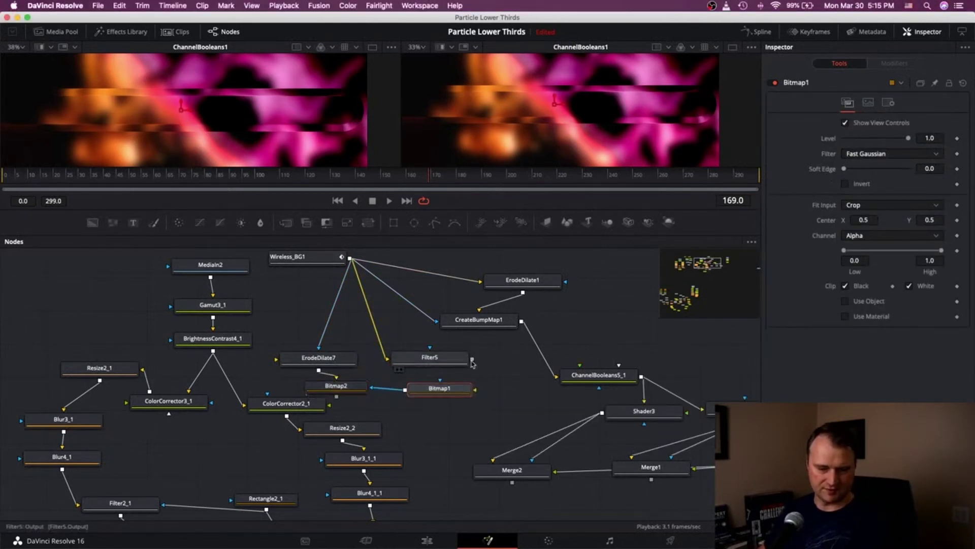
drag(472, 359, 459, 397)
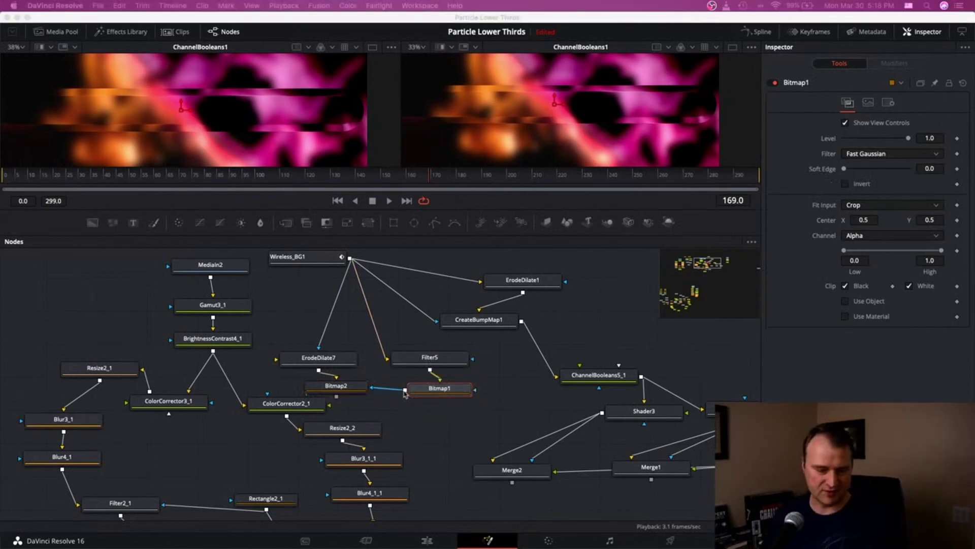
Set Filter5's FilterType to Sobel and show the node in the second viewer
click(420, 401)
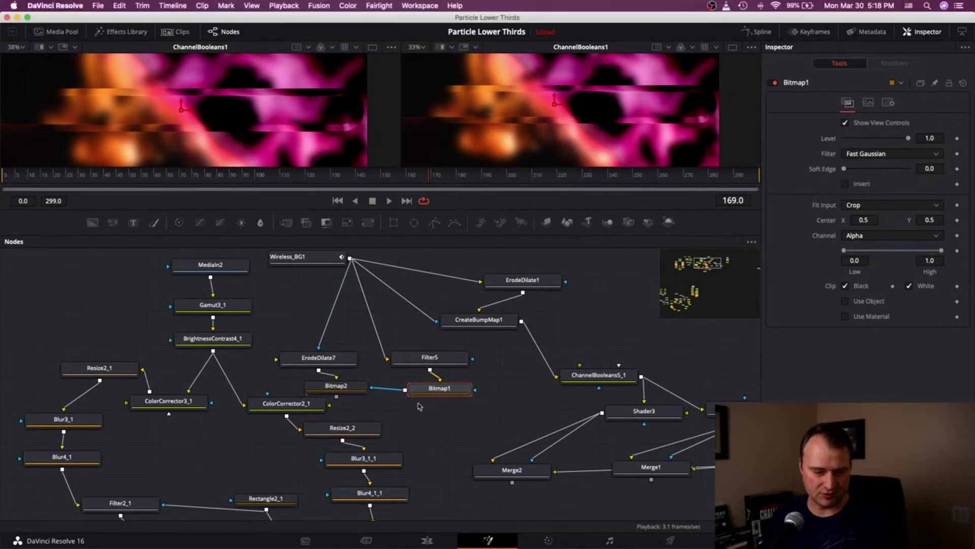
click(428, 357)
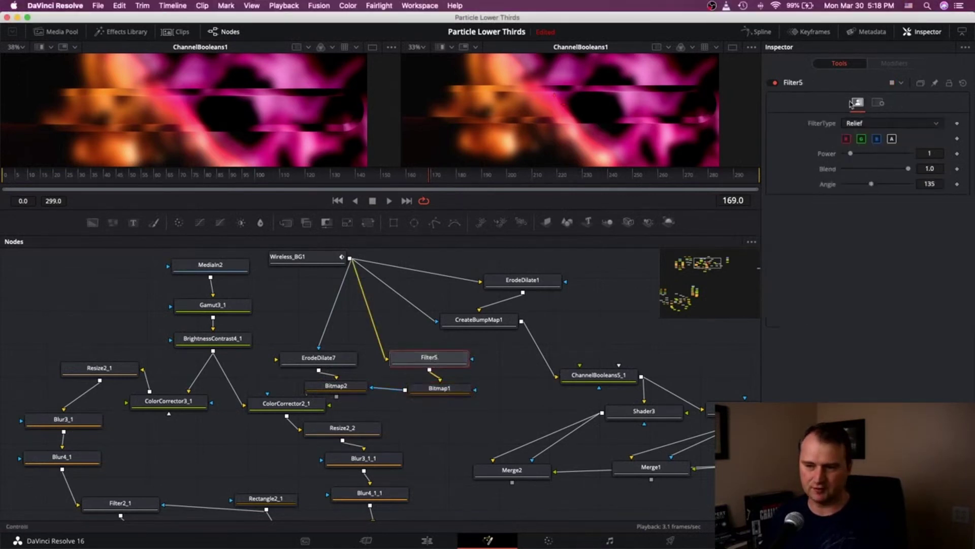
click(853, 124)
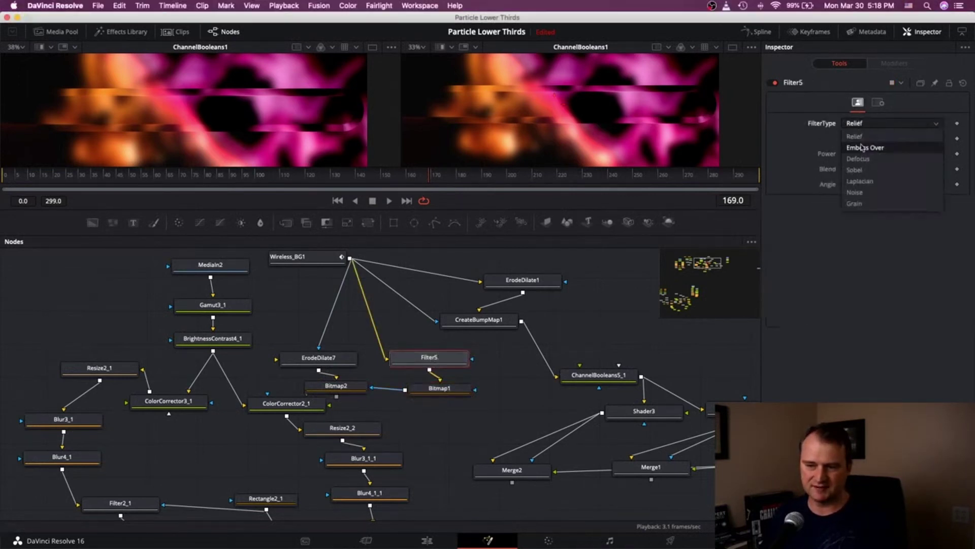
click(866, 171)
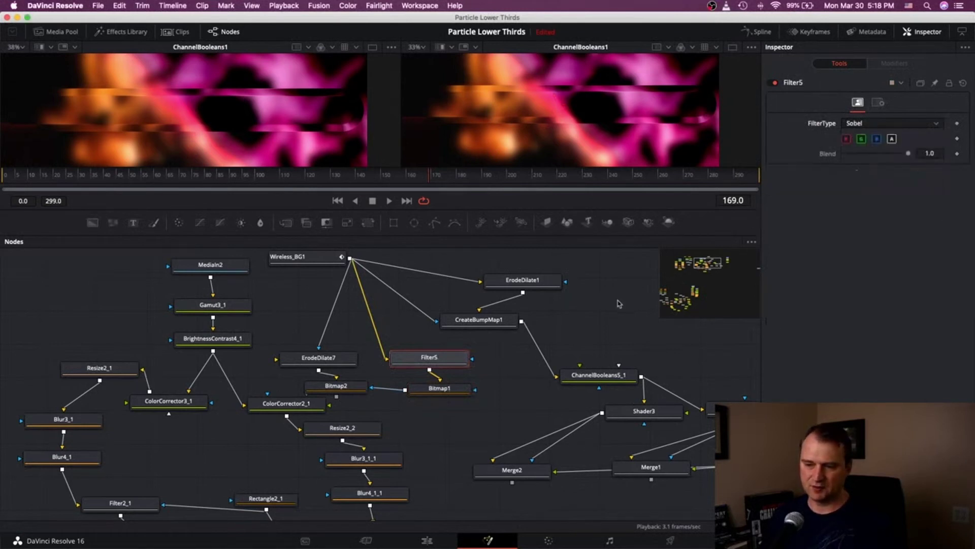
click(398, 369)
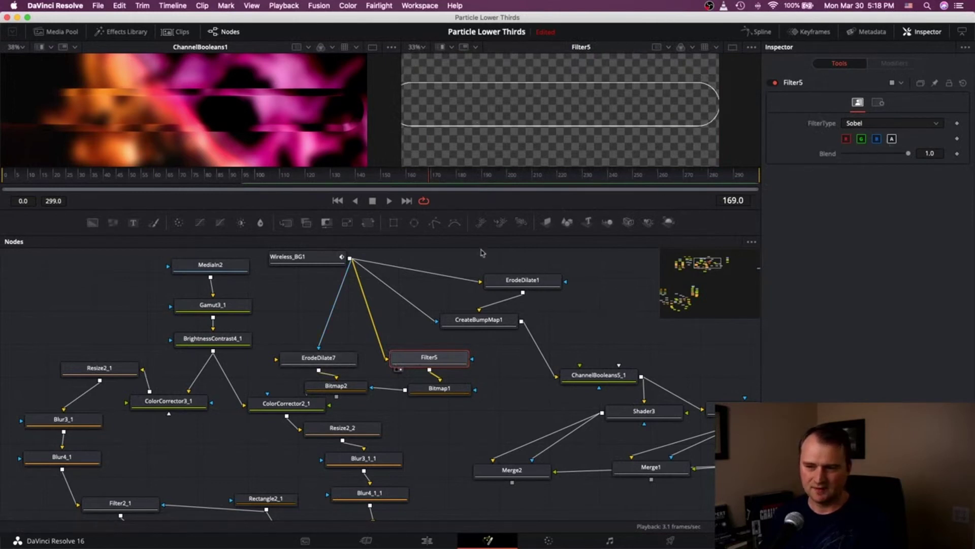
Show ErodeDilate7 in the first viewer, move the node up clear of Bitmap2, and set its Amount to 0.0046
click(288, 371)
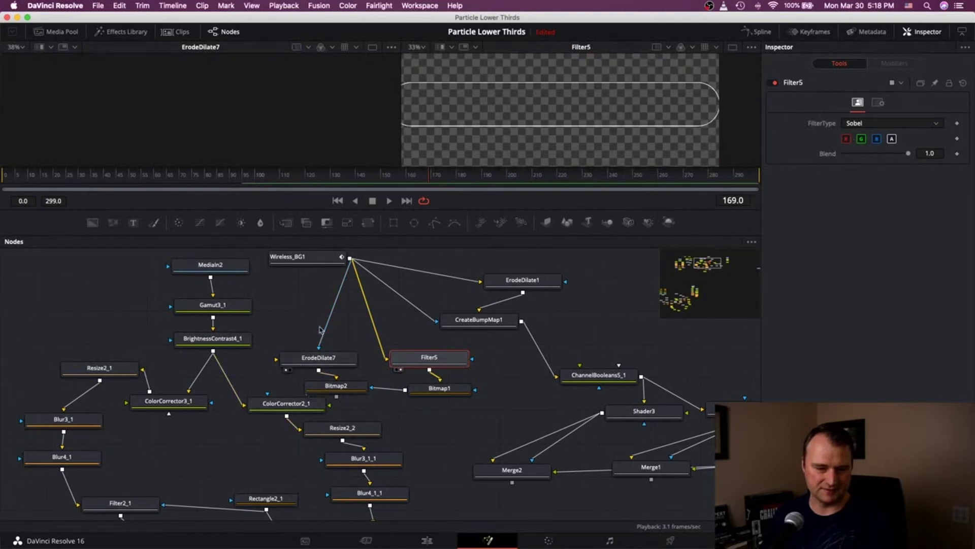
drag(312, 360, 316, 343)
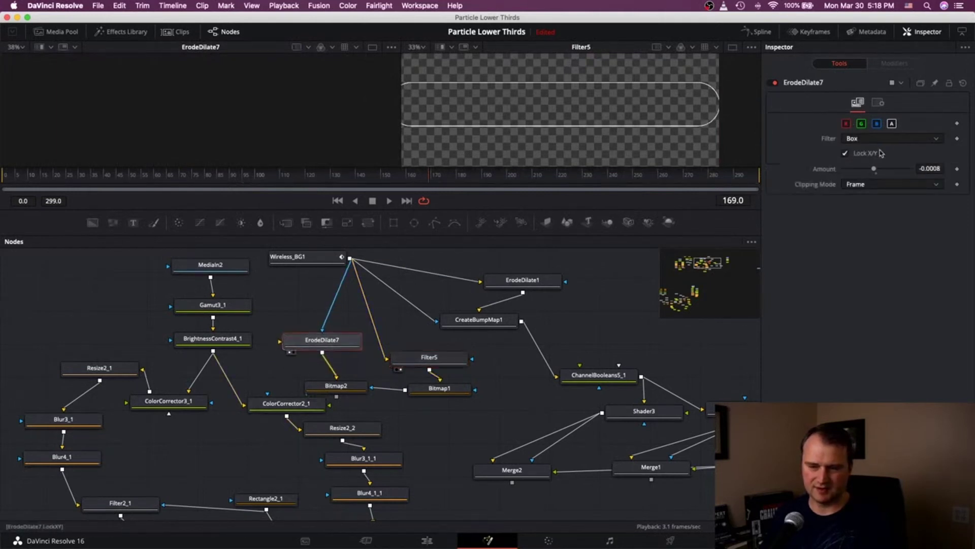
drag(873, 169, 891, 170)
drag(314, 346, 310, 347)
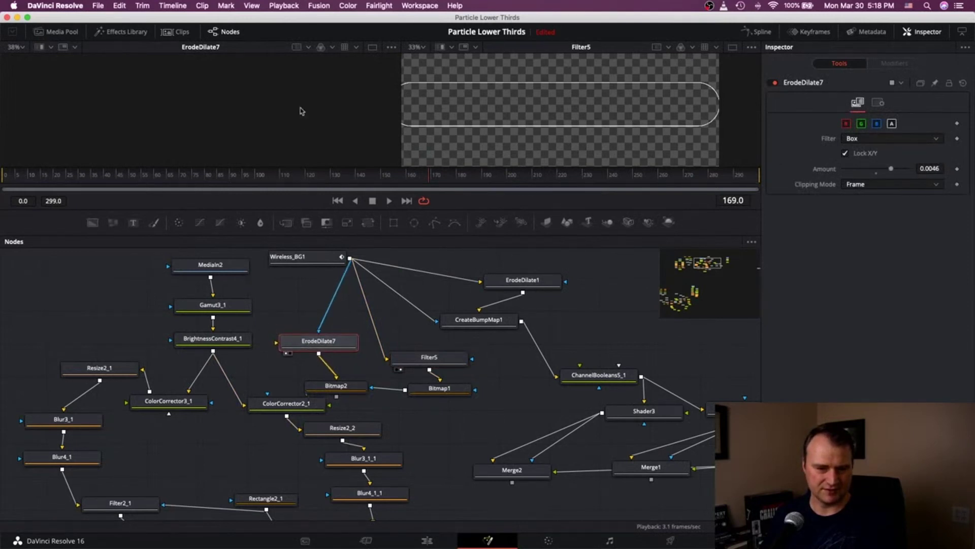
Fit the viewer image, enlarge the viewers, and reroute Wireless_BG1's output from ErodeDilate7's effect mask to its main input
key(super+f)
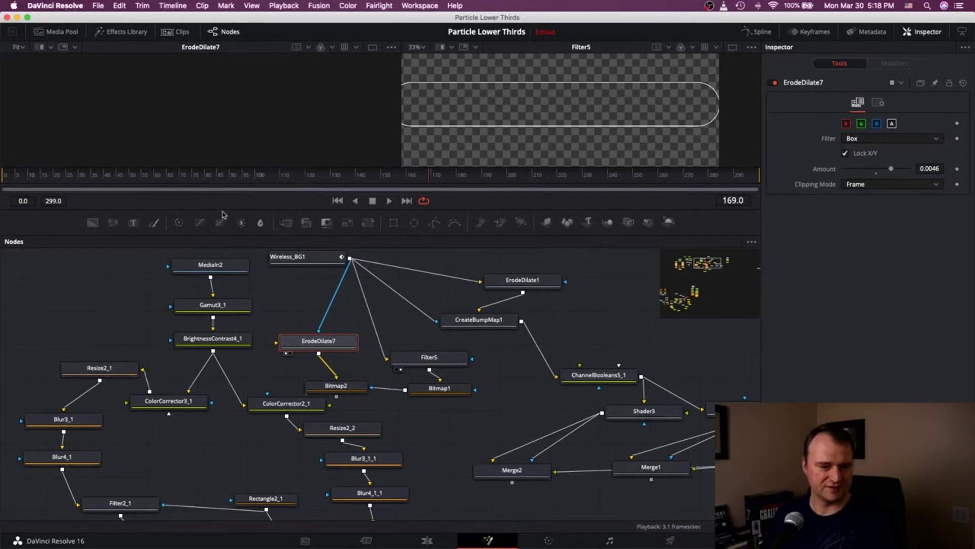
drag(221, 209, 214, 258)
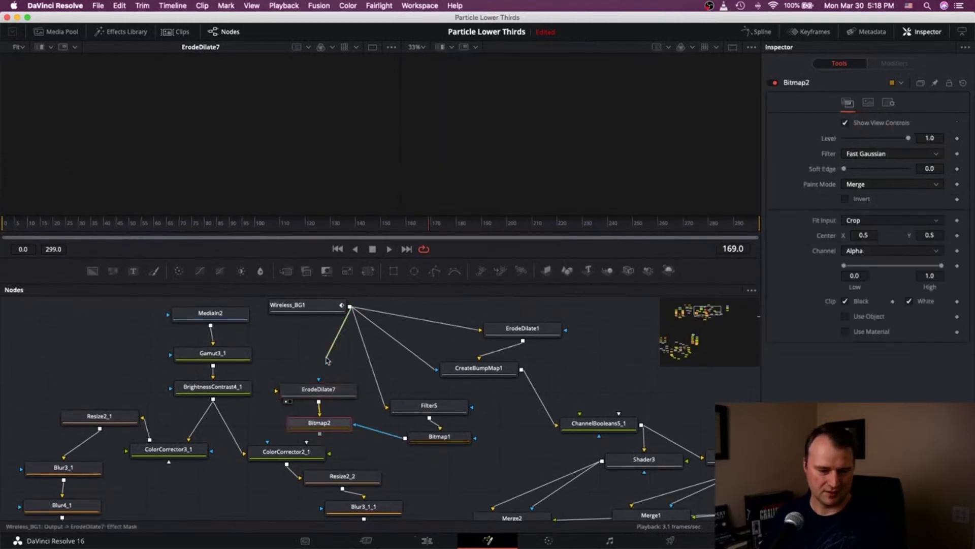
click(327, 357)
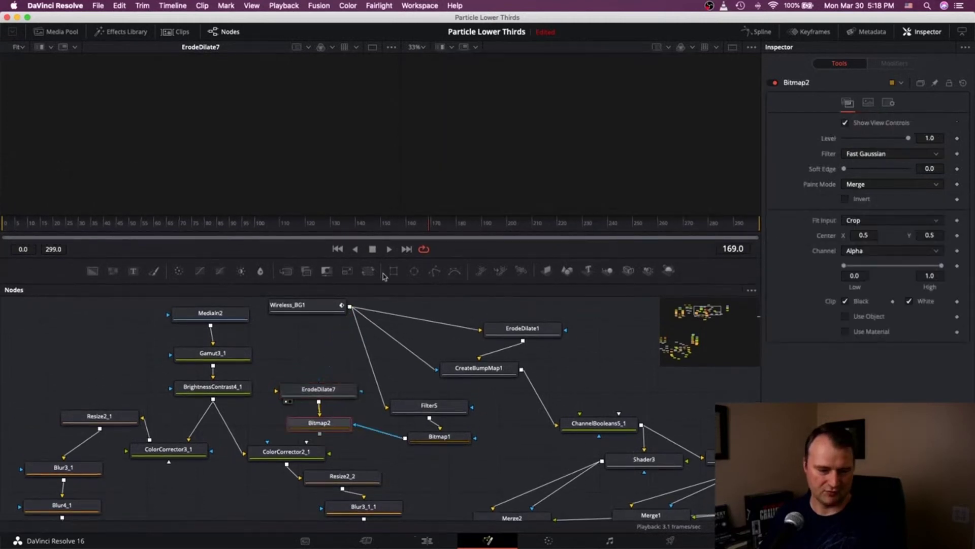
drag(350, 306, 274, 392)
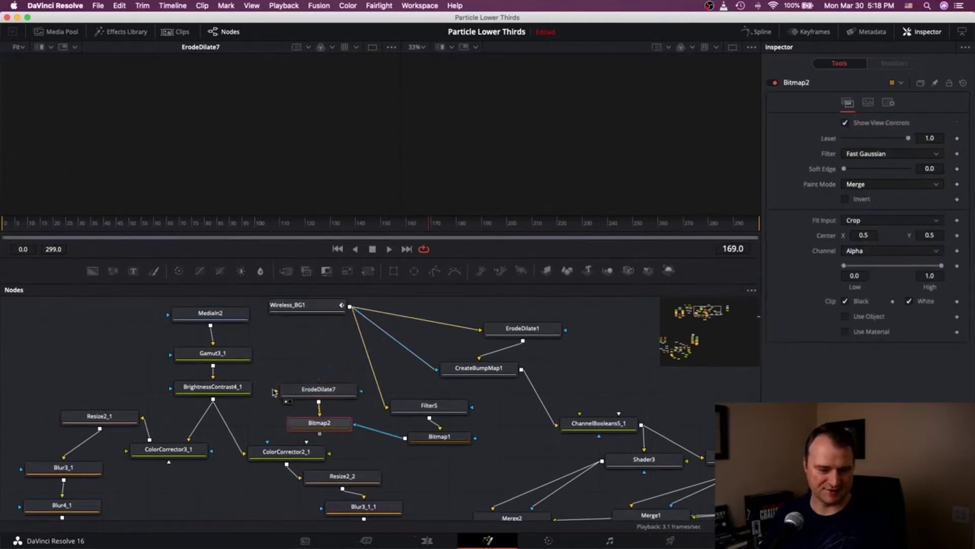
drag(350, 307, 277, 392)
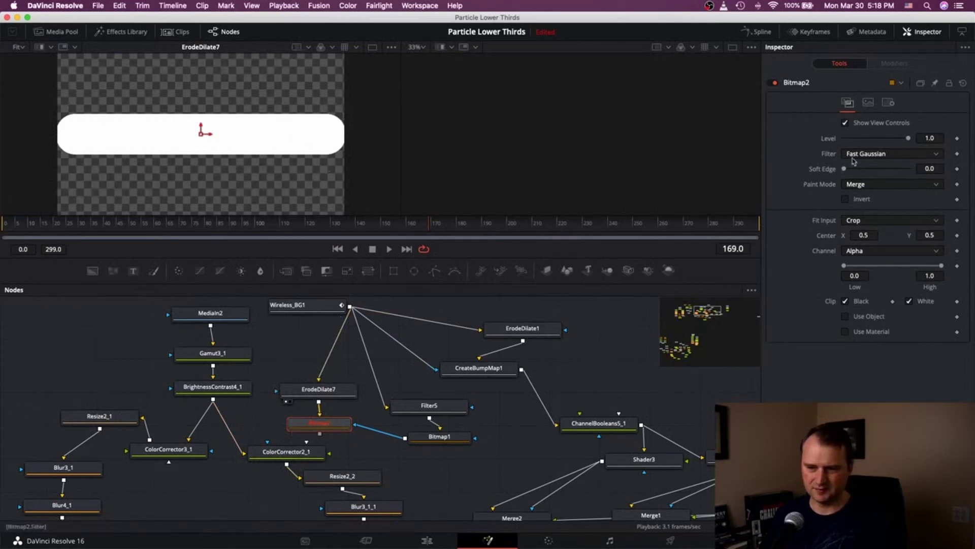
Set ErodeDilate7's Amount to 0.0013 and show Bitmap2 in the second viewer
click(332, 392)
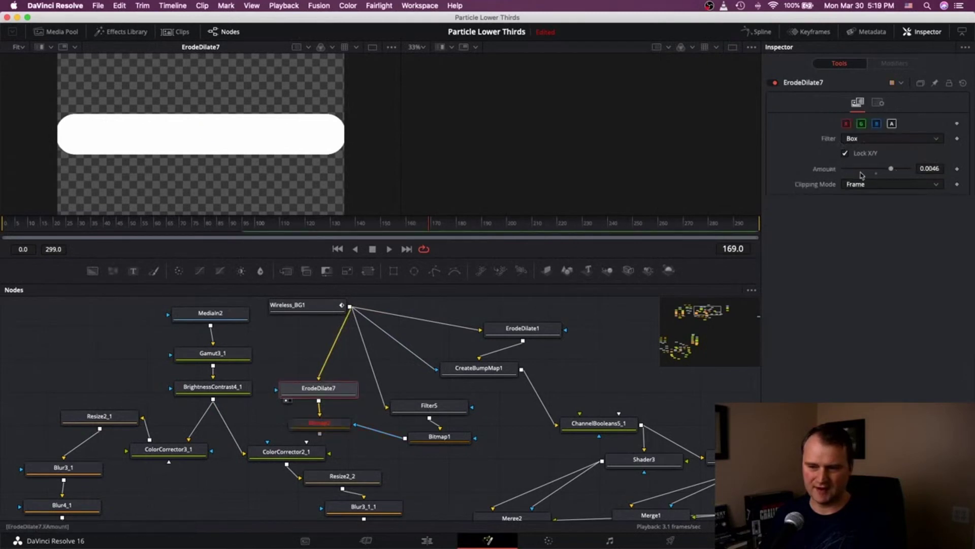
double_click(829, 171)
drag(877, 169, 880, 169)
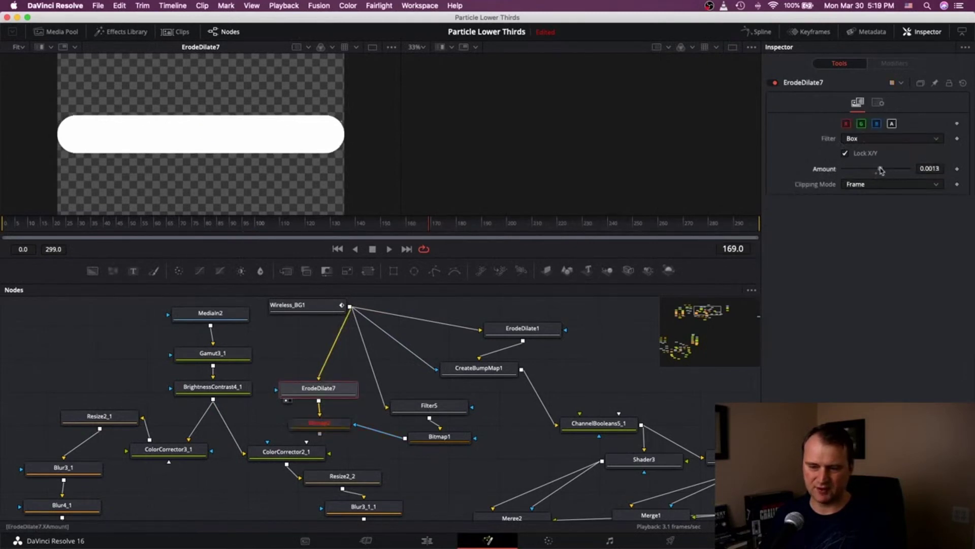
click(299, 433)
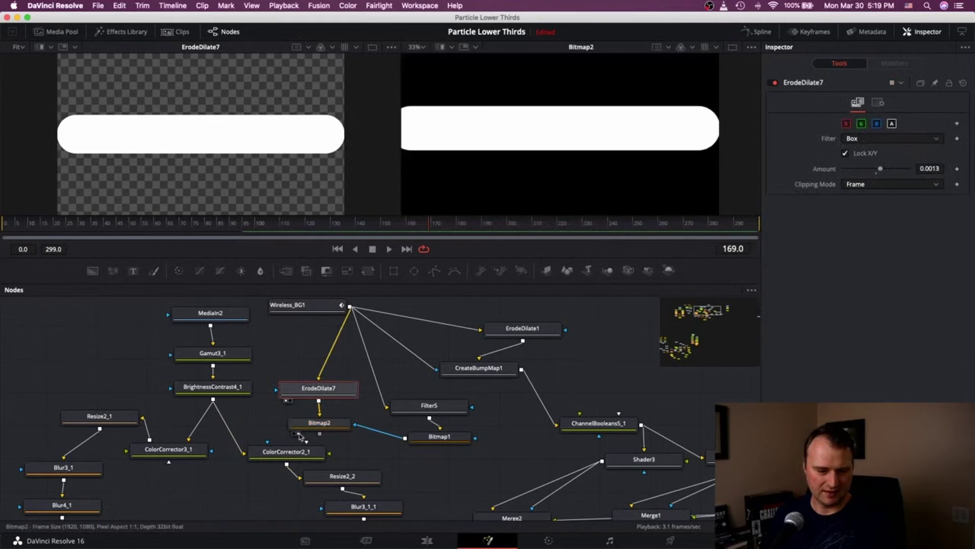
click(868, 183)
click(886, 139)
click(886, 138)
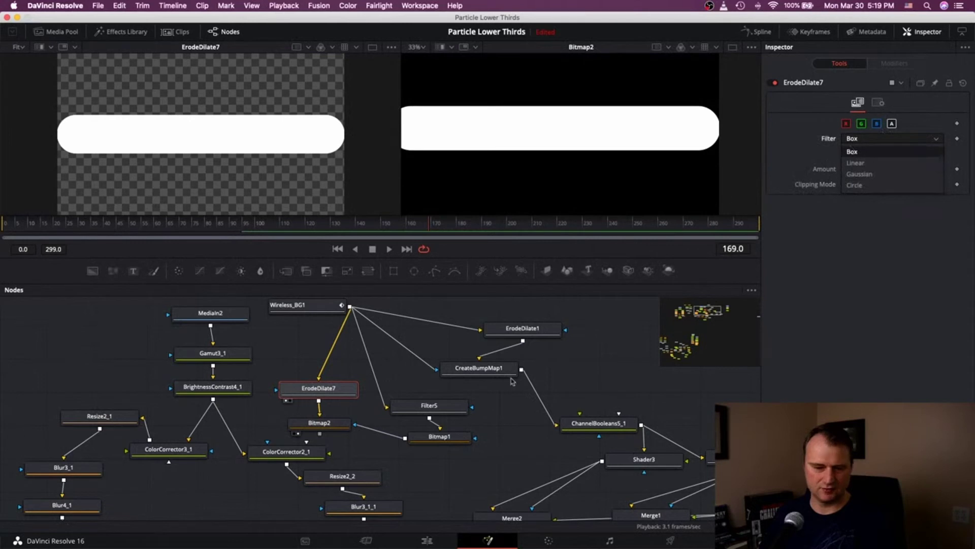
Set Bitmap2's Channel to Luminance, keeping Paint Mode at Merge and Fit Input at Crop
click(337, 424)
click(337, 424)
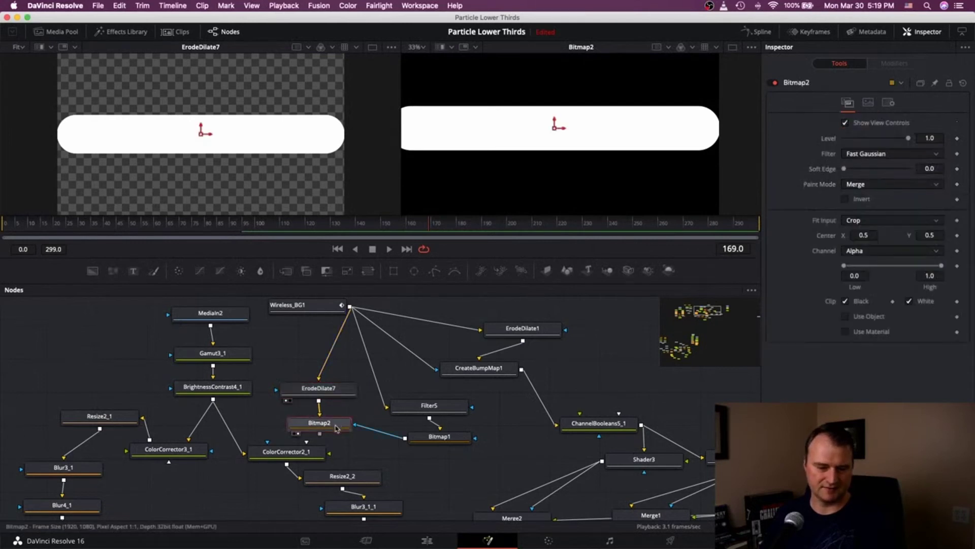
click(878, 186)
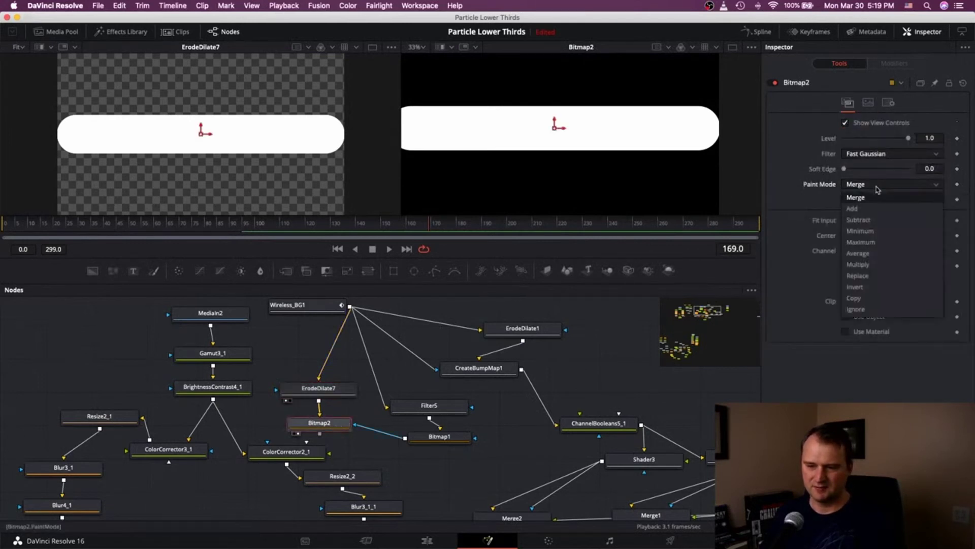
click(816, 190)
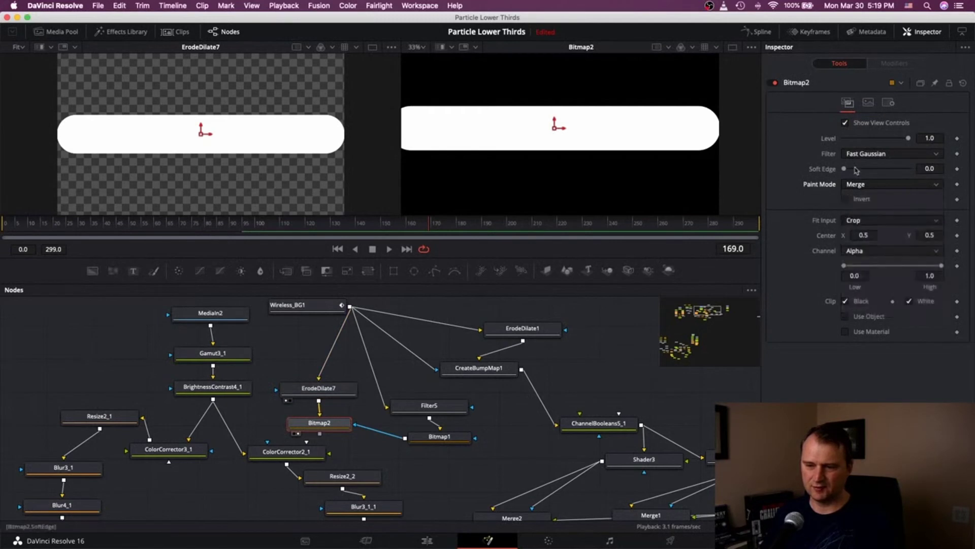
click(872, 154)
click(863, 224)
click(863, 222)
click(901, 185)
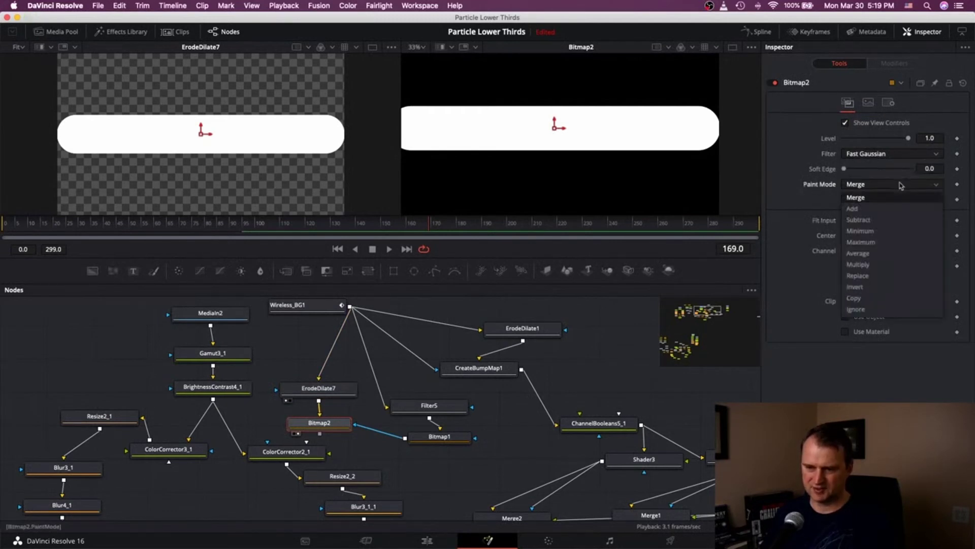
click(802, 213)
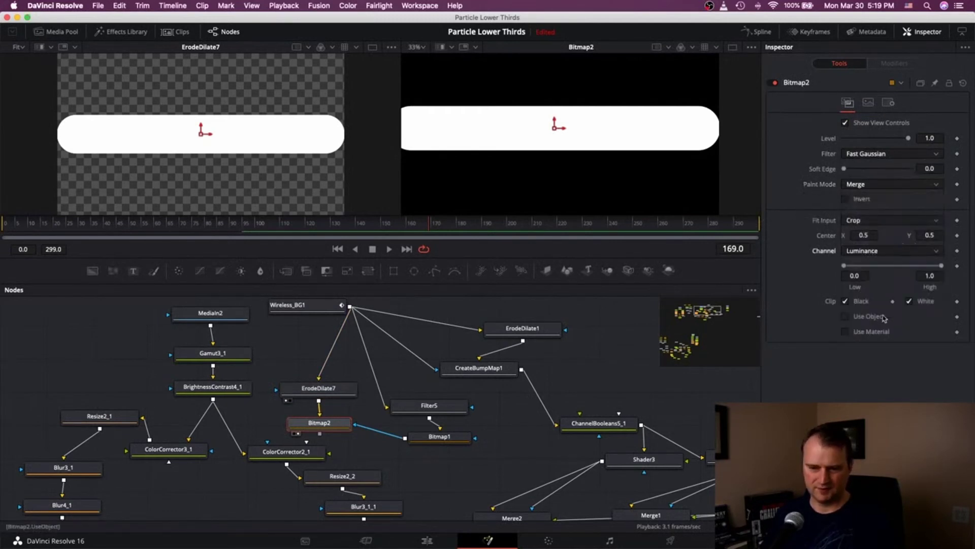
Show Bitmap2 in the first viewer and Bitmap1 in the second viewer
click(294, 434)
click(432, 440)
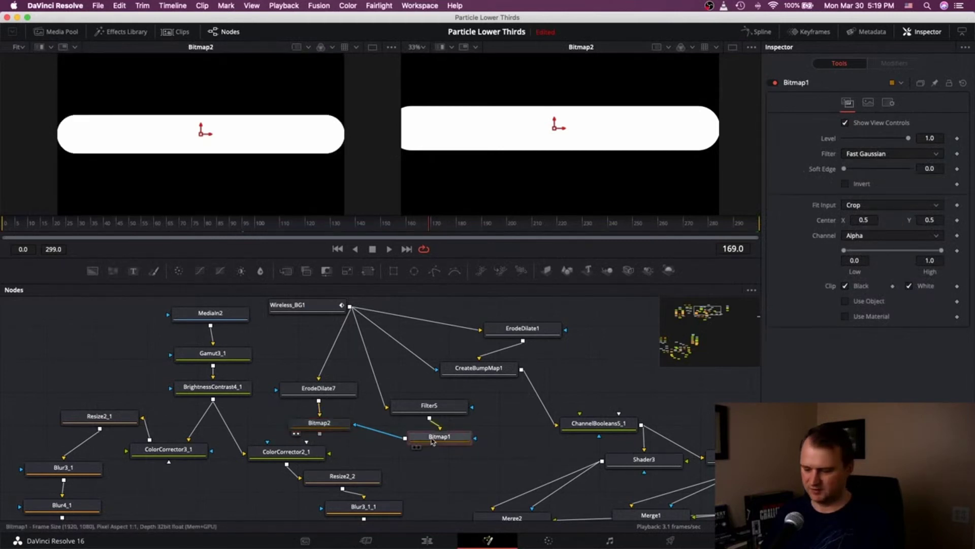
key(2)
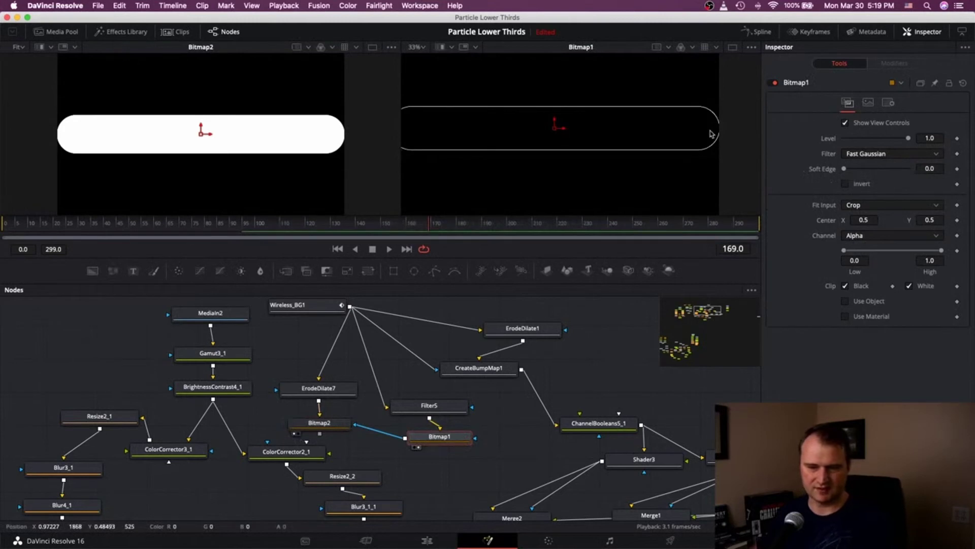
click(319, 423)
click(858, 185)
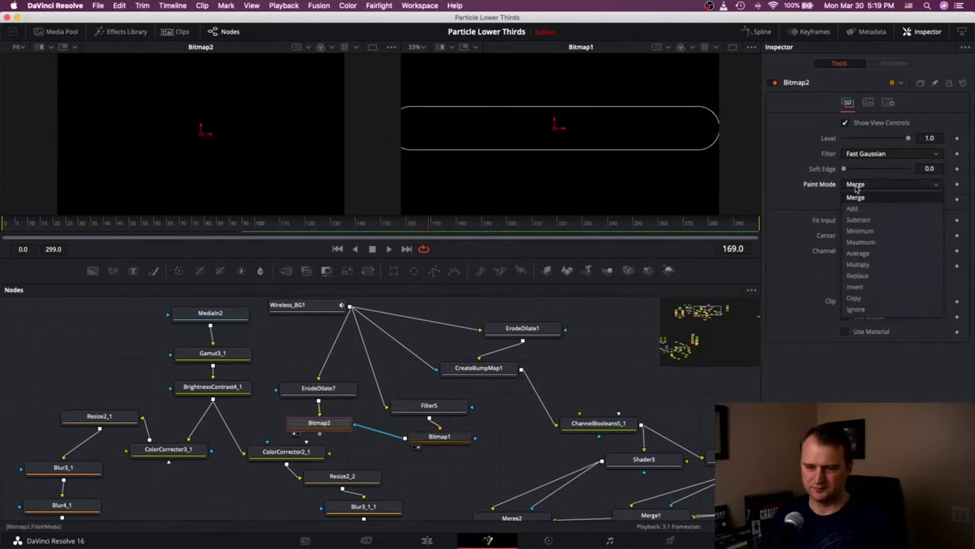
click(438, 437)
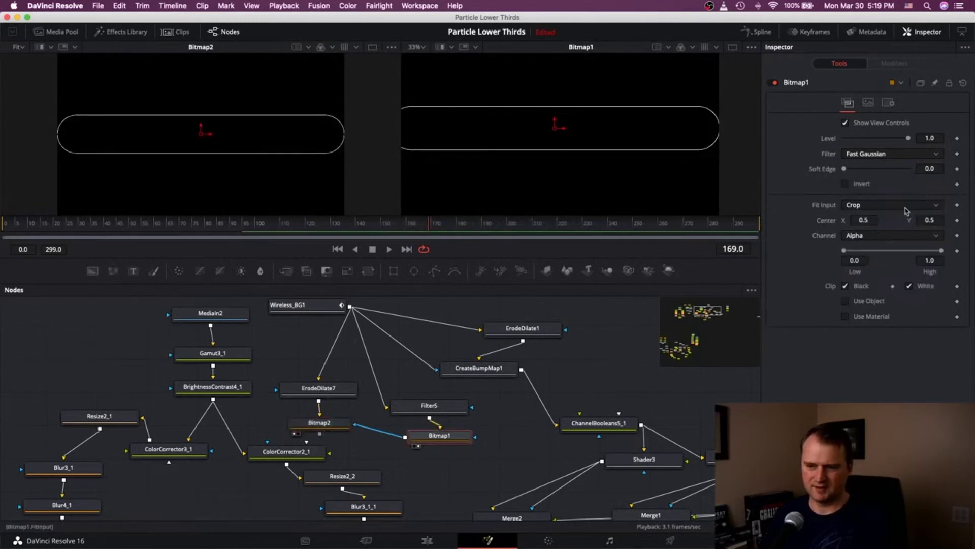
click(908, 210)
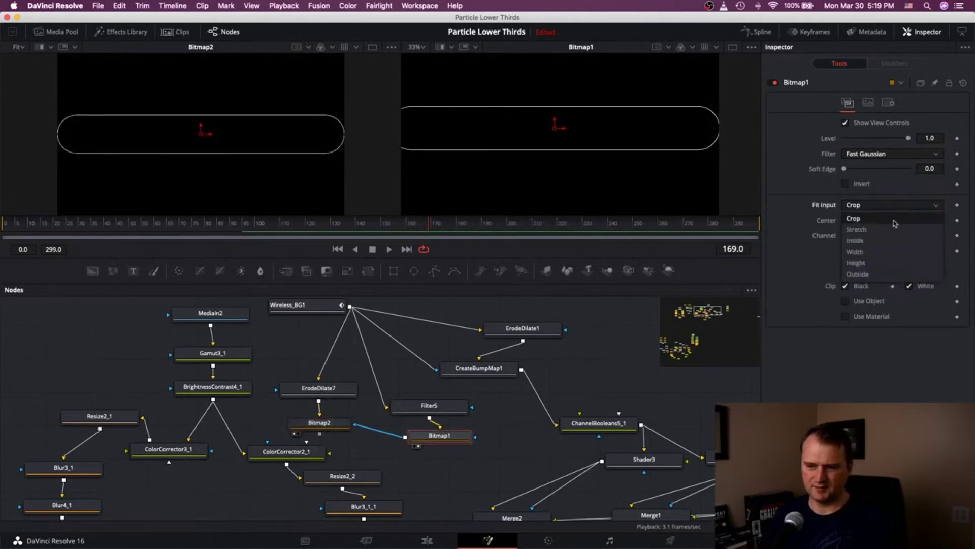
click(899, 218)
Examine the settings of Bitmap7 and Bitmap8 under CreateBumpMap3 as a reference for the two new bitmap masks
scroll(480, 416, down, 15)
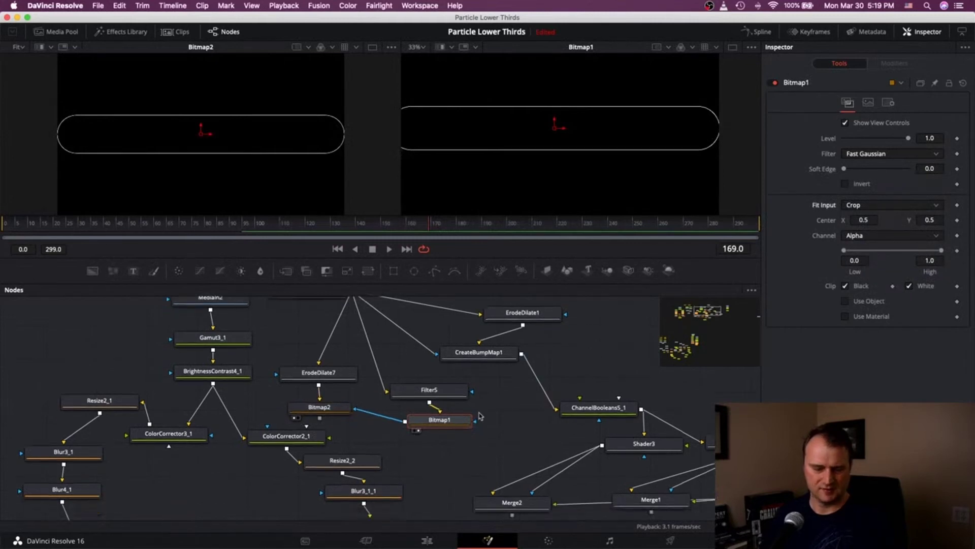
click(673, 348)
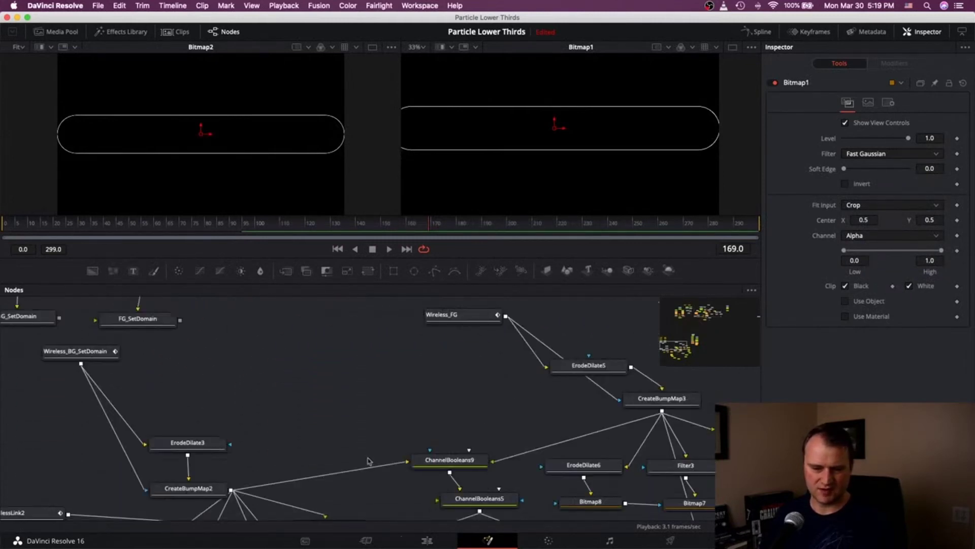
scroll(355, 468, down, 5)
scroll(355, 468, up, 2)
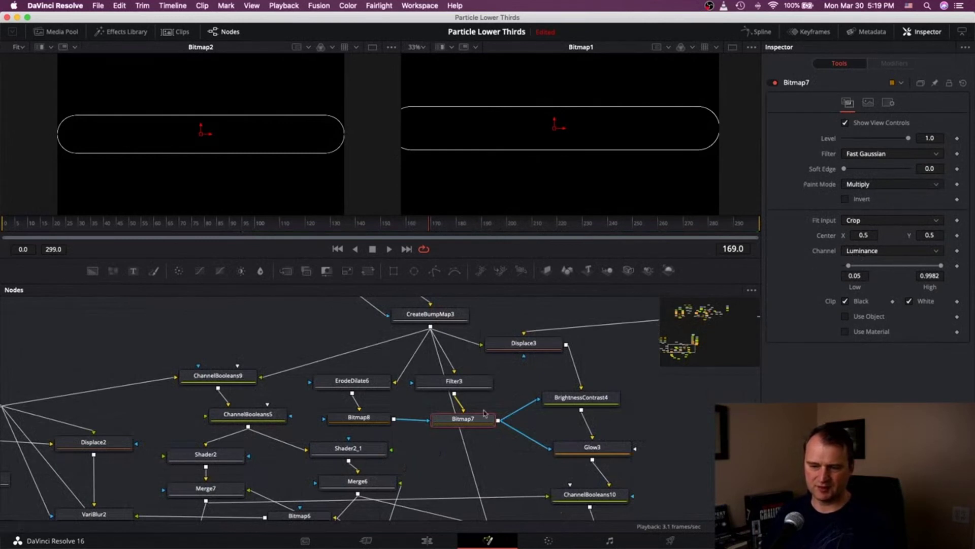
click(358, 417)
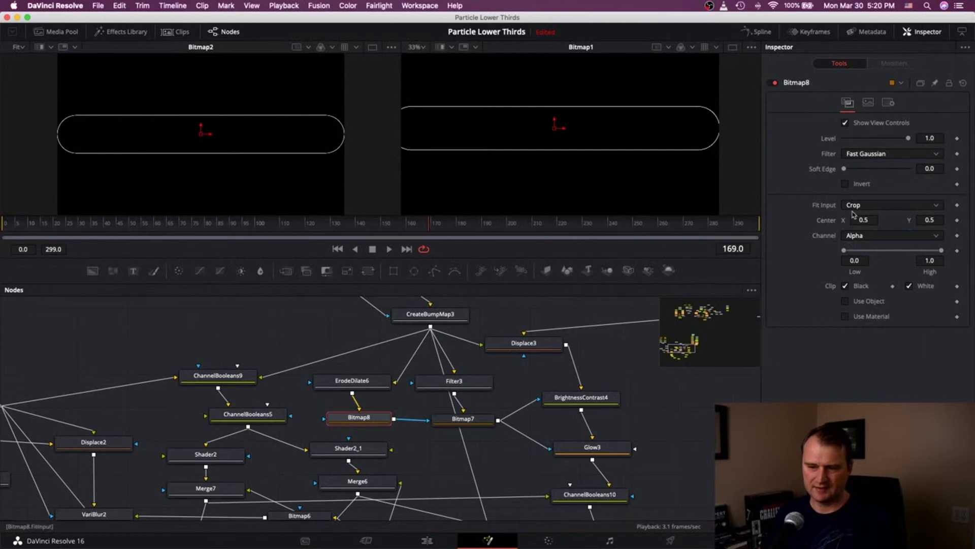
click(699, 316)
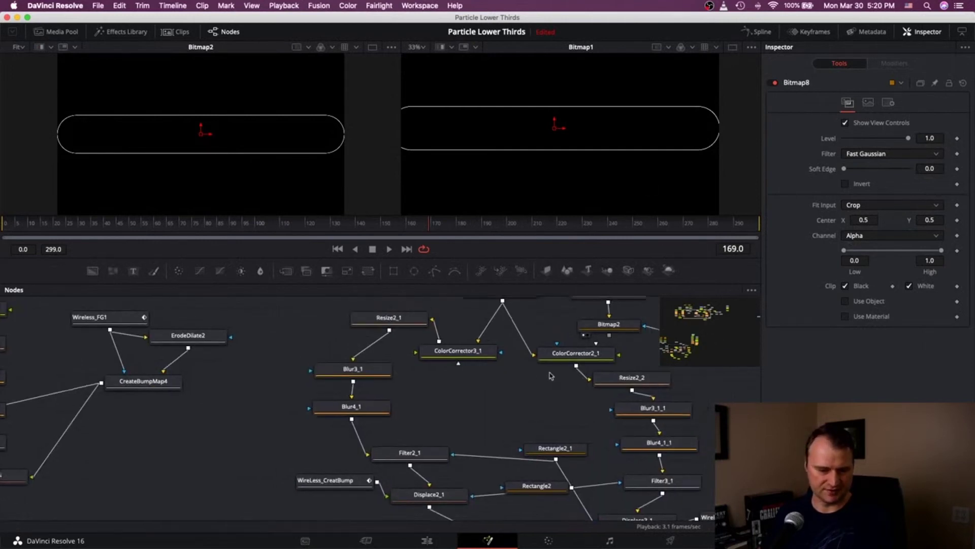
Set the Channel of Bitmap2, the mask fed by ErodeDilate7, to Alpha
scroll(550, 375, right, 5)
scroll(550, 375, up, 2)
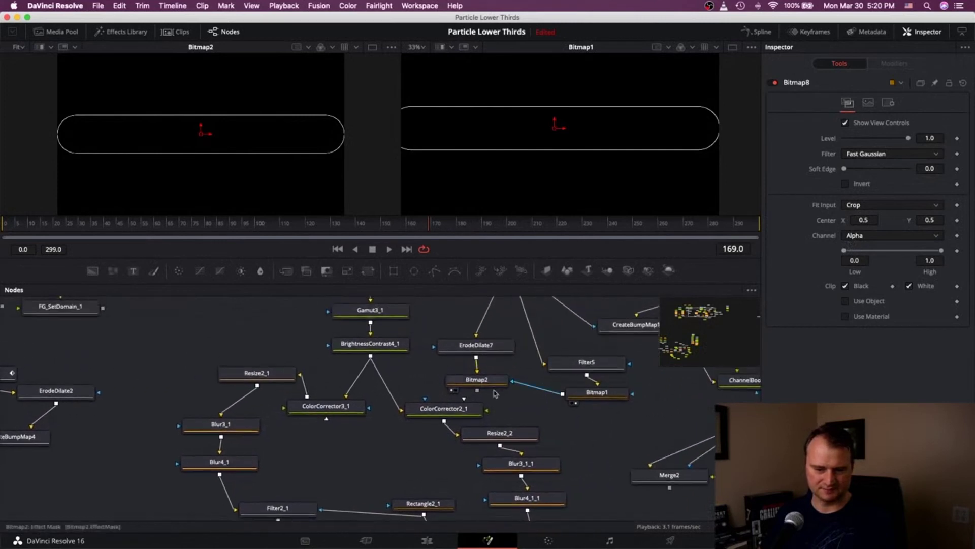
click(490, 382)
click(873, 254)
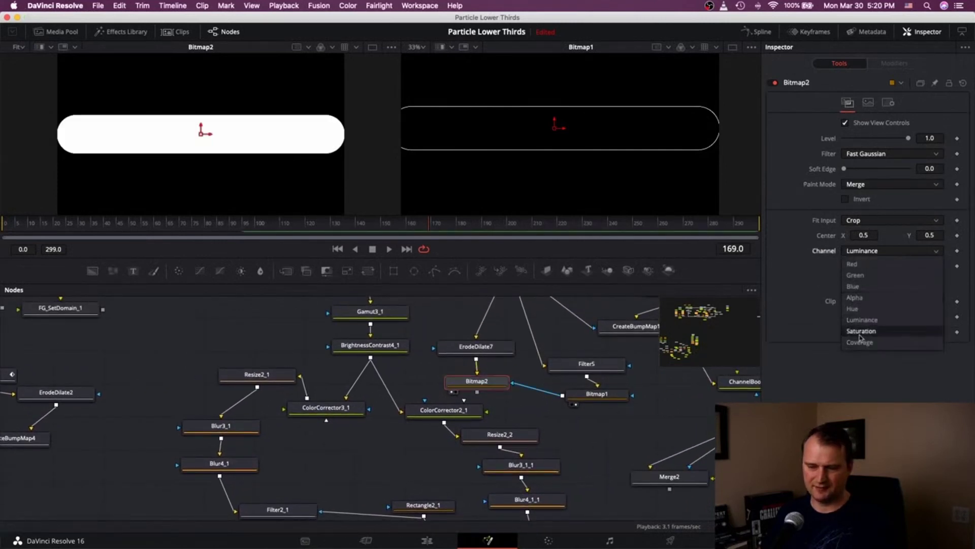
click(862, 297)
Set the Channel of Bitmap1, the mask fed by Filter5, to Luminance and keep its Fit Input at Crop
click(596, 394)
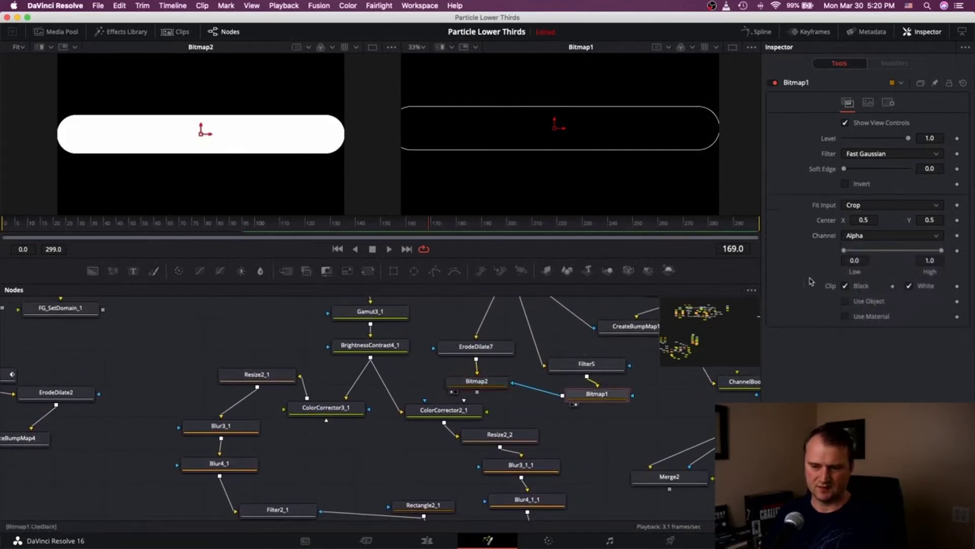
click(857, 235)
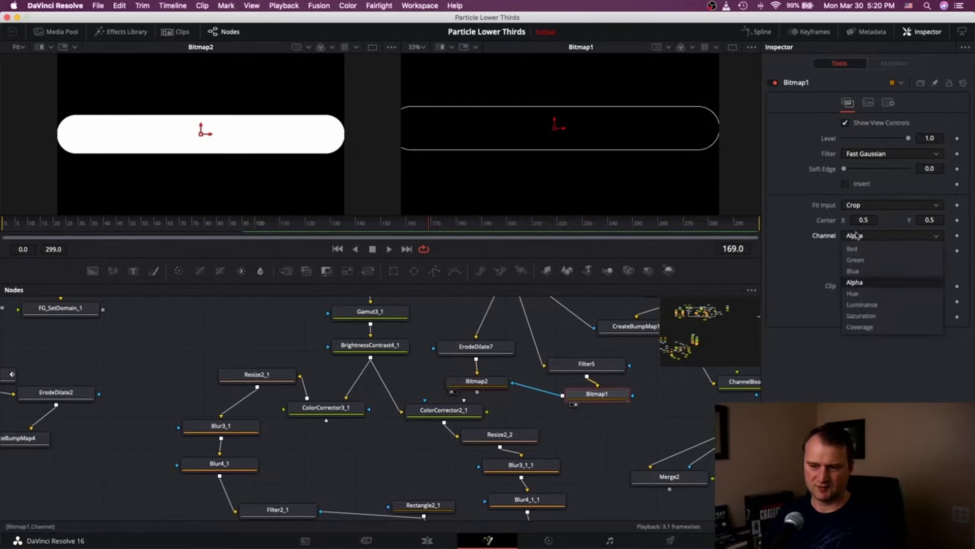
click(870, 306)
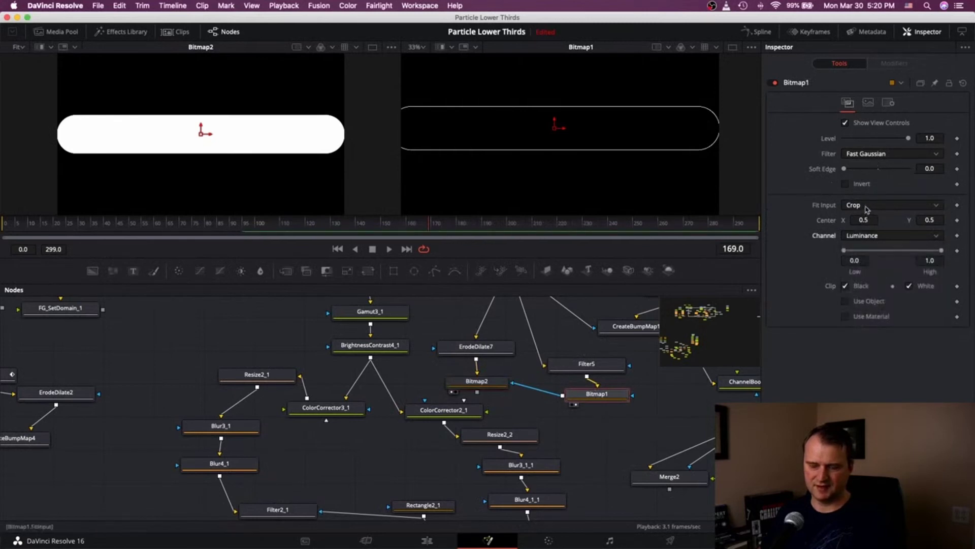
click(865, 206)
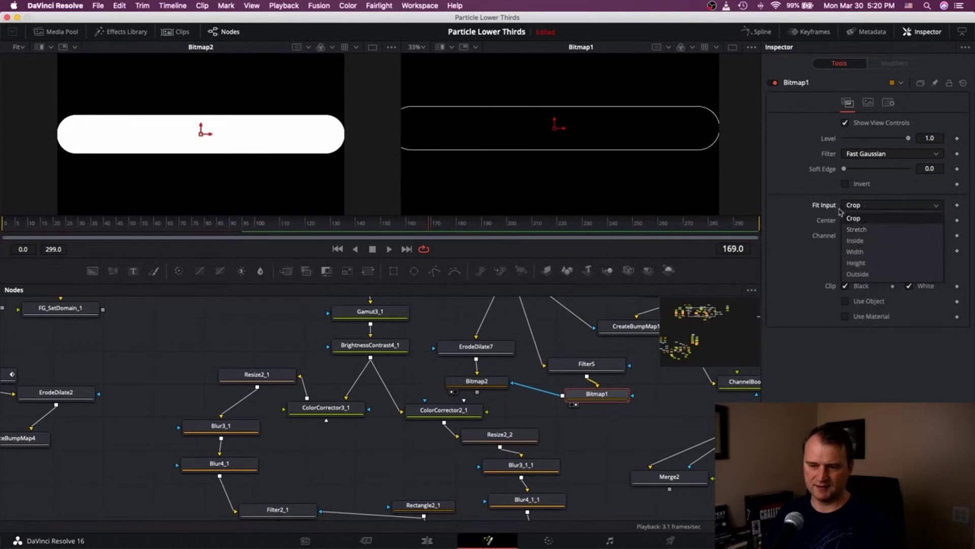
click(852, 218)
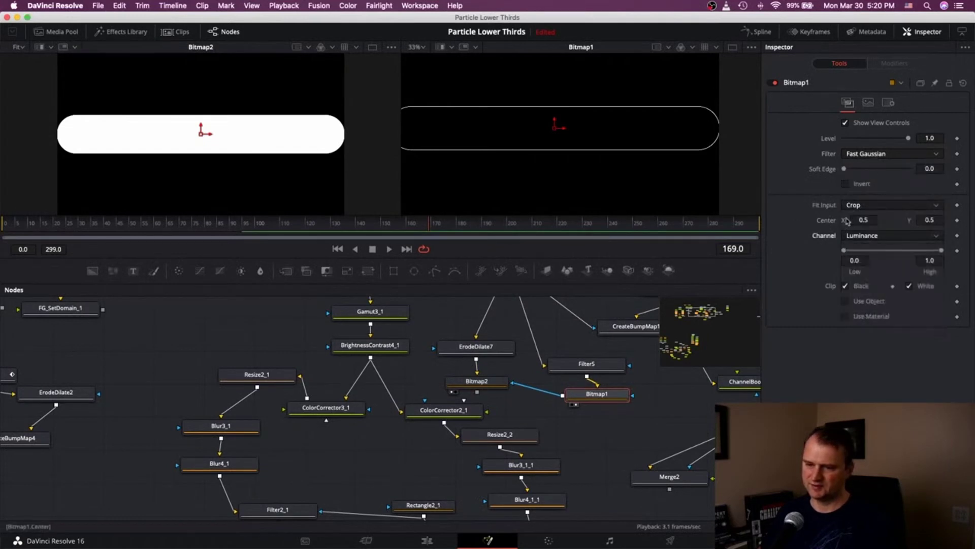
click(863, 207)
click(802, 215)
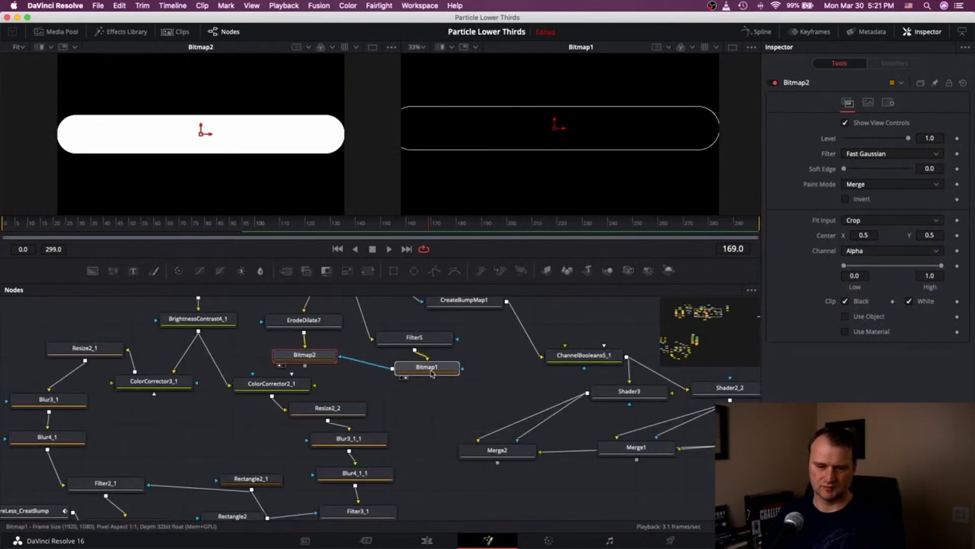
Reverse the link between the bitmaps so Bitmap2 feeds Bitmap1's effect mask, and set Bitmap1's Paint Mode to Multiply
drag(426, 368, 424, 369)
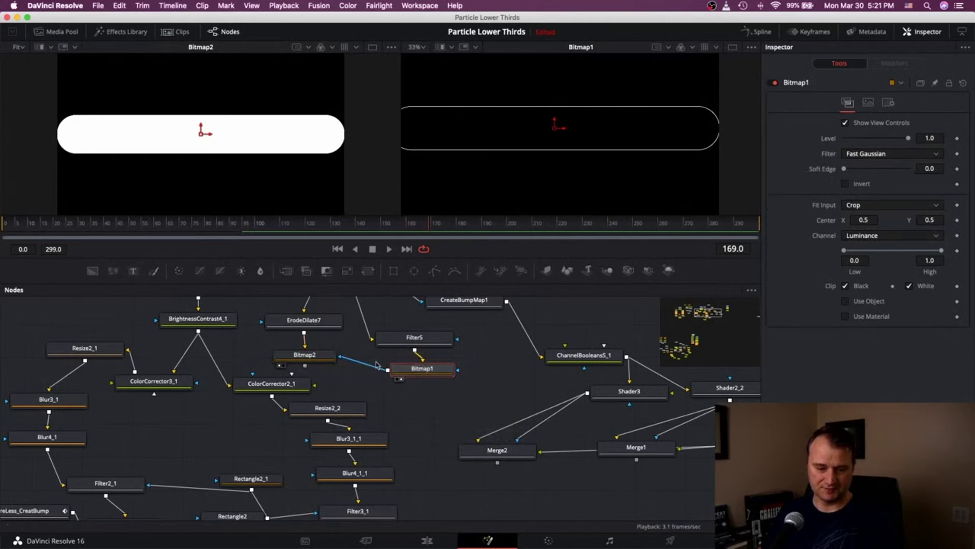
drag(377, 364, 386, 368)
click(892, 183)
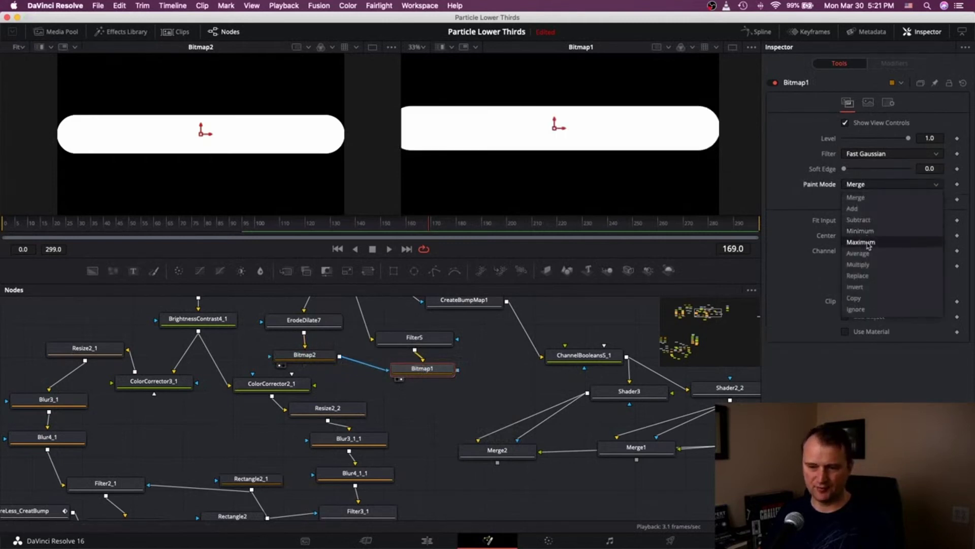
click(857, 264)
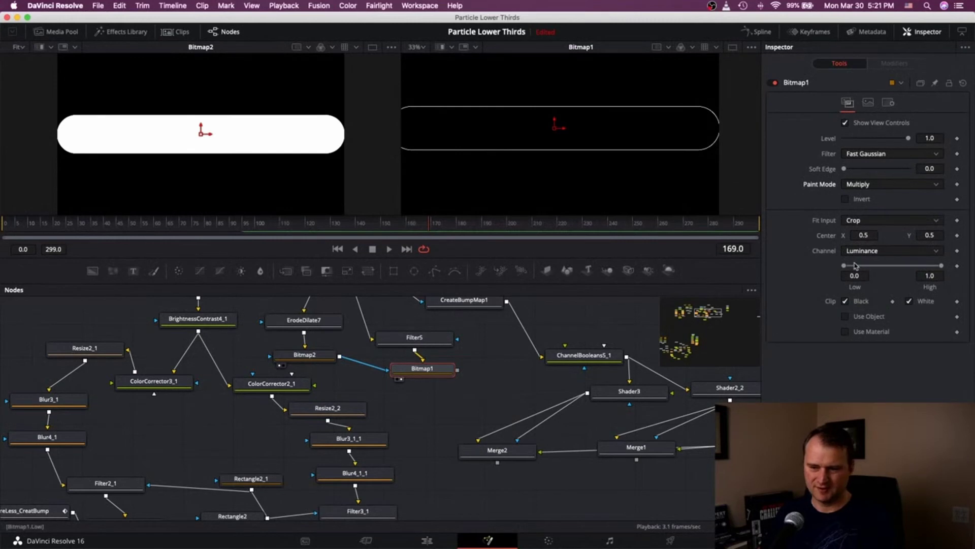
Try Amount values of -0.003 and 0.008 on ErodeDilate7, the node feeding Bitmap2
click(314, 359)
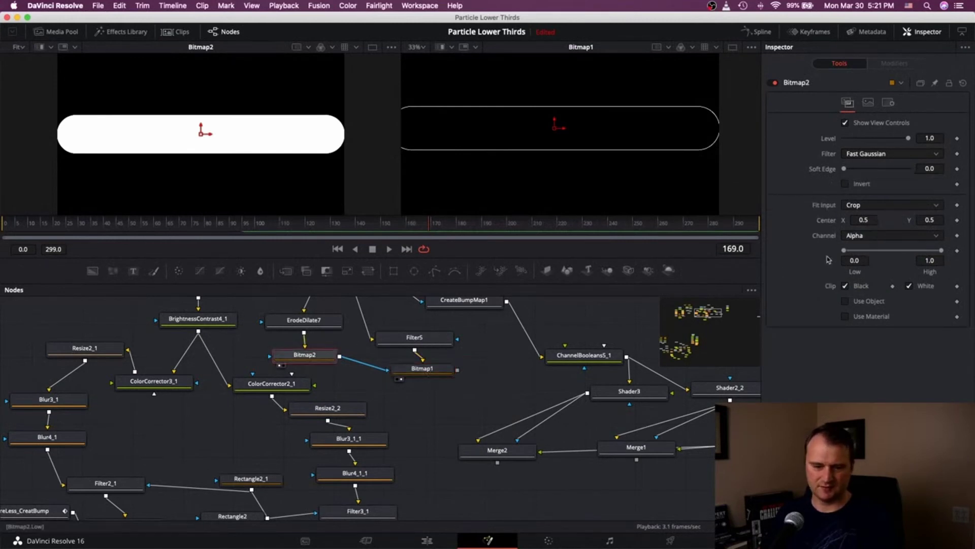
click(304, 320)
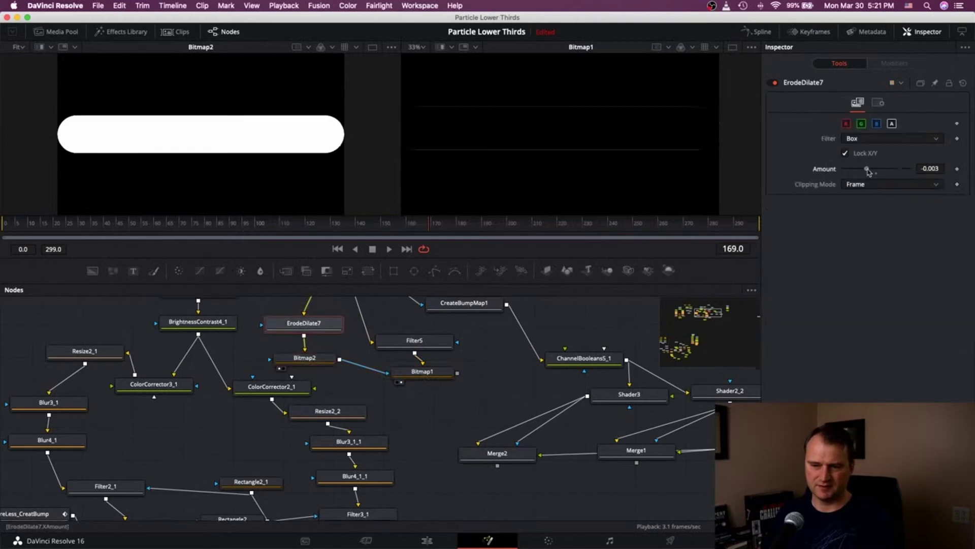
Move CreateBumpMap1 above the mask nodes and connect its output to the main inputs of ErodeDilate7 and Filter5, replacing Wireless_BG1
scroll(270, 365, up, 4)
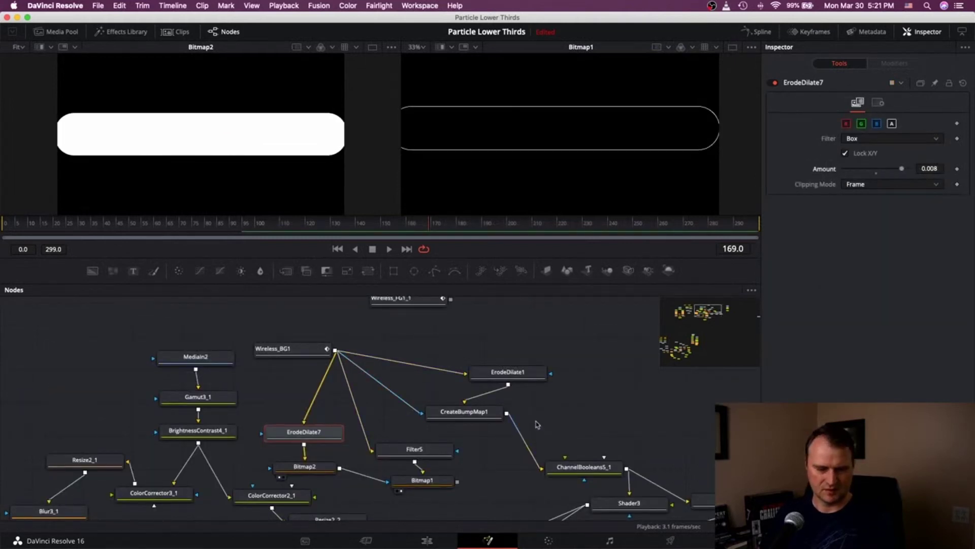
drag(493, 416, 325, 432)
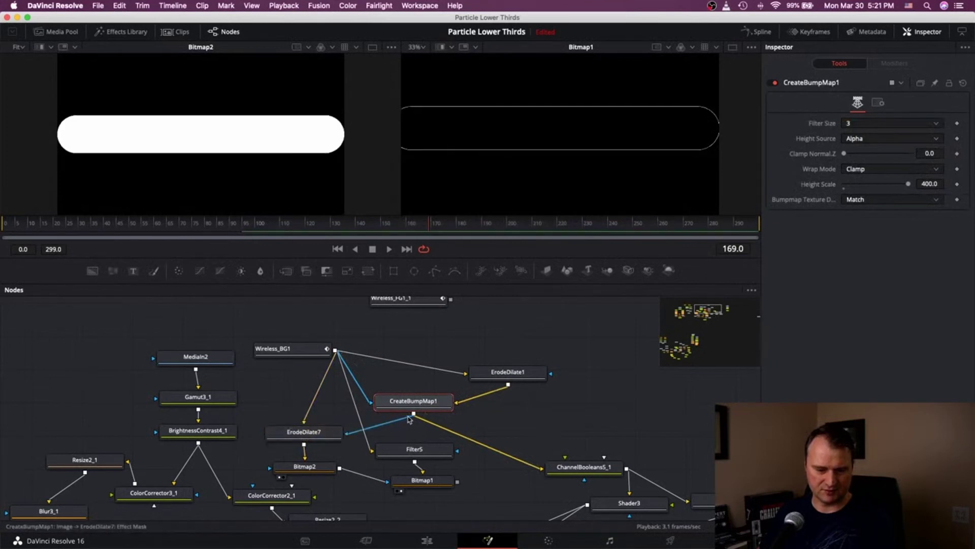
drag(414, 414, 385, 451)
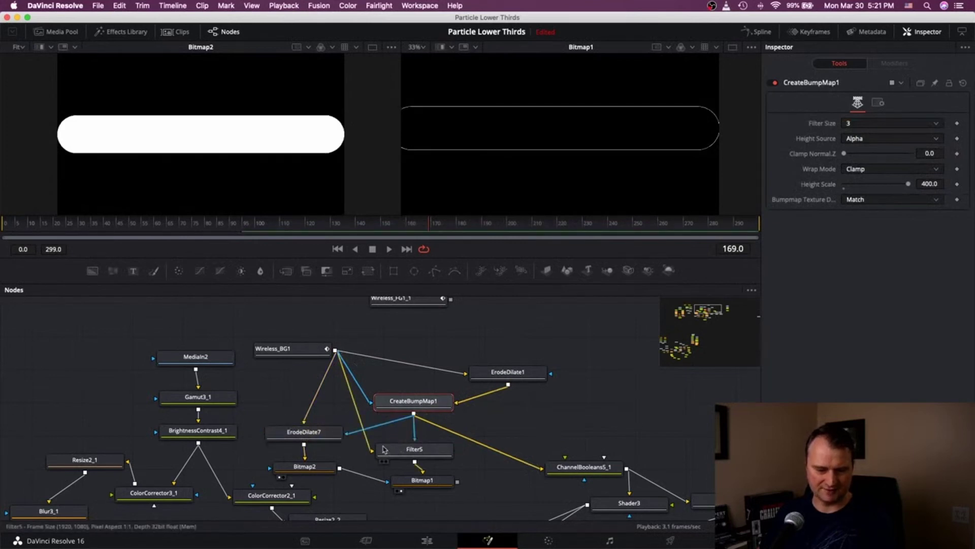
click(413, 436)
click(368, 438)
click(354, 432)
click(311, 407)
drag(414, 414, 347, 433)
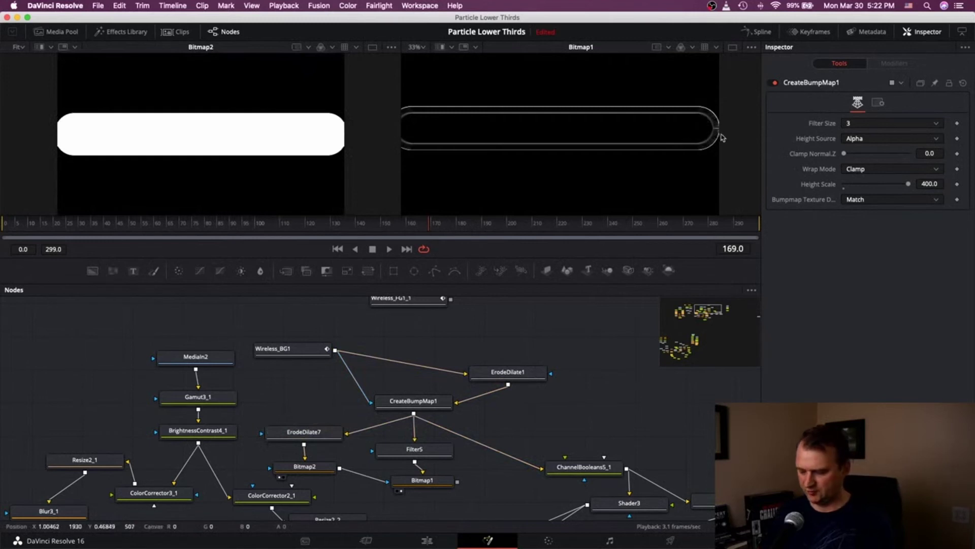
Inspect the outline at the rounded end of the bar and set ErodeDilate7's Amount to 0.0016
scroll(721, 138, up, 5)
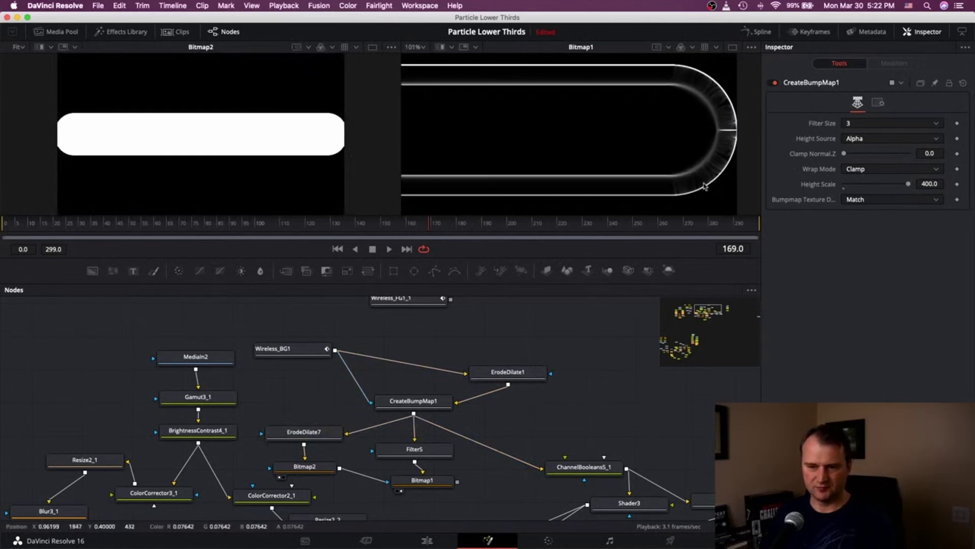
scroll(477, 371, down, 3)
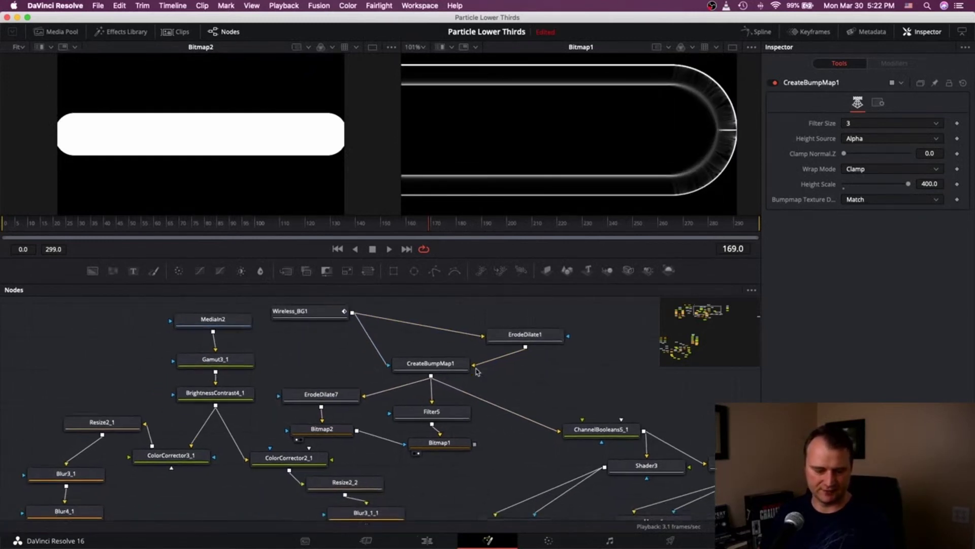
click(446, 434)
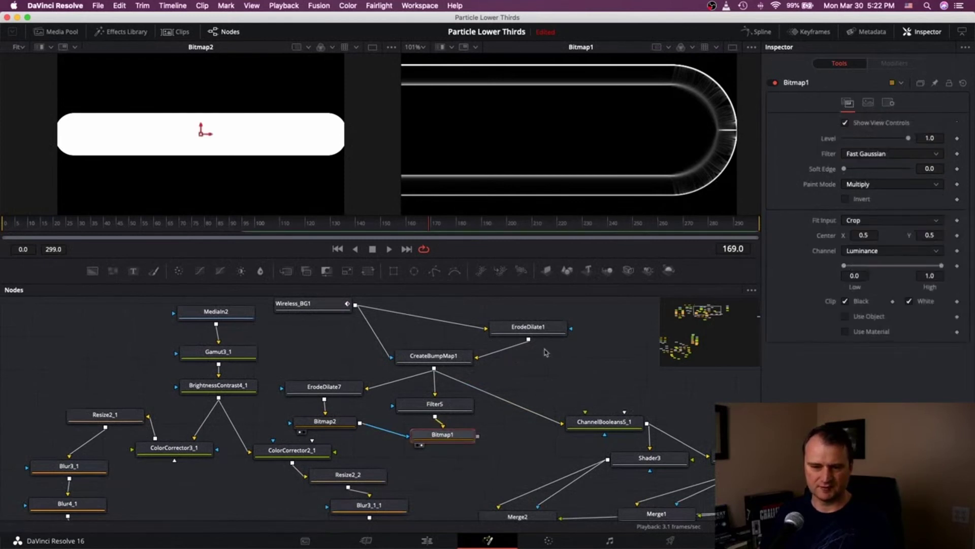
click(308, 389)
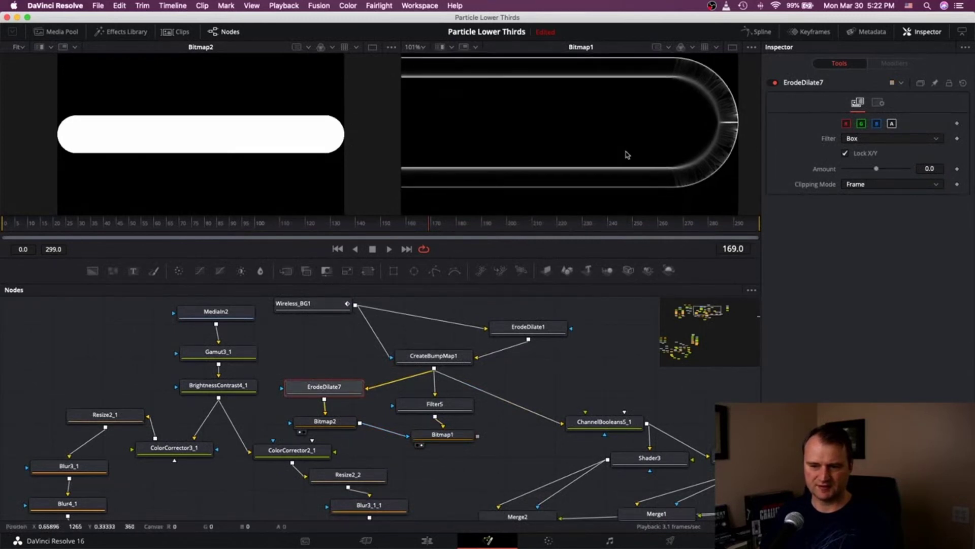
scroll(627, 155, down, 5)
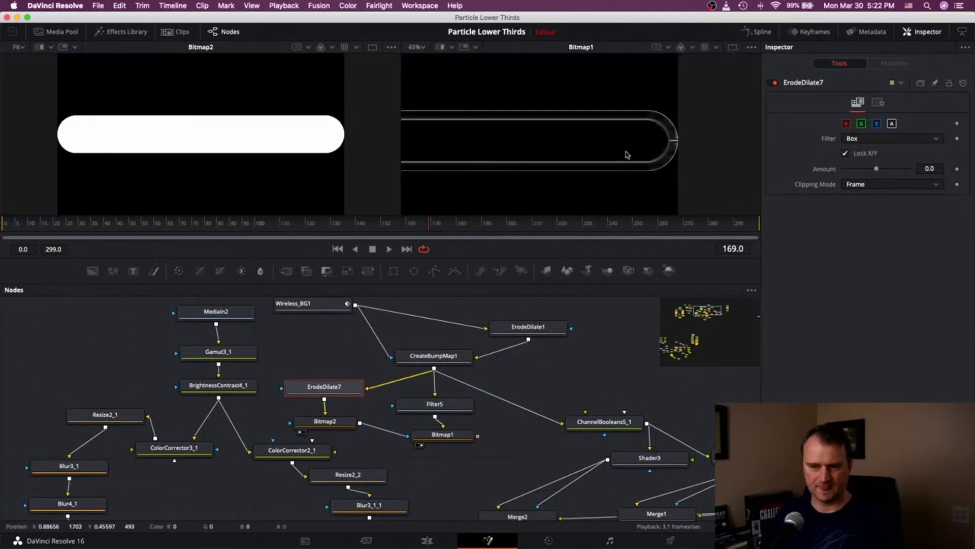
drag(877, 171, 879, 172)
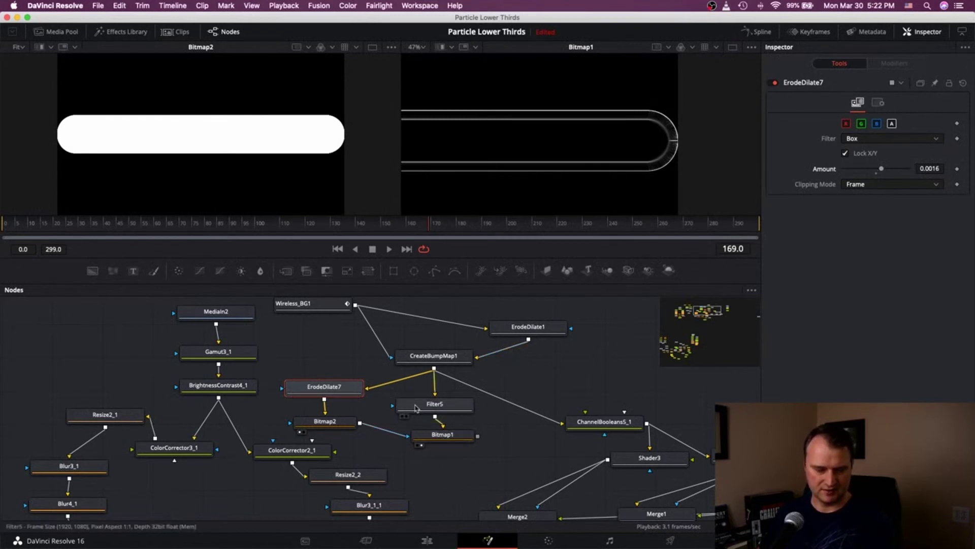
Raise the Low threshold of Bitmap1 to 0.105 while keeping High at 1.0
click(431, 437)
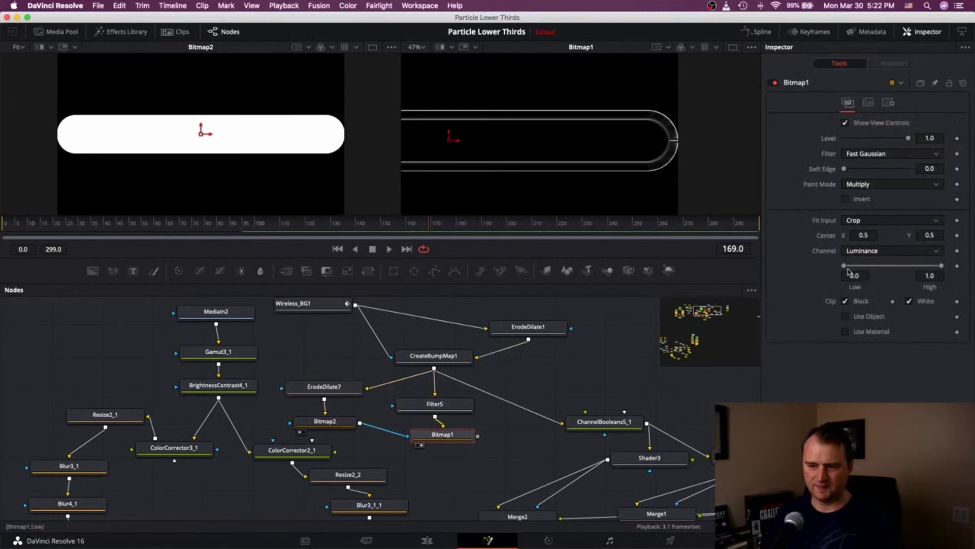
drag(847, 266, 861, 264)
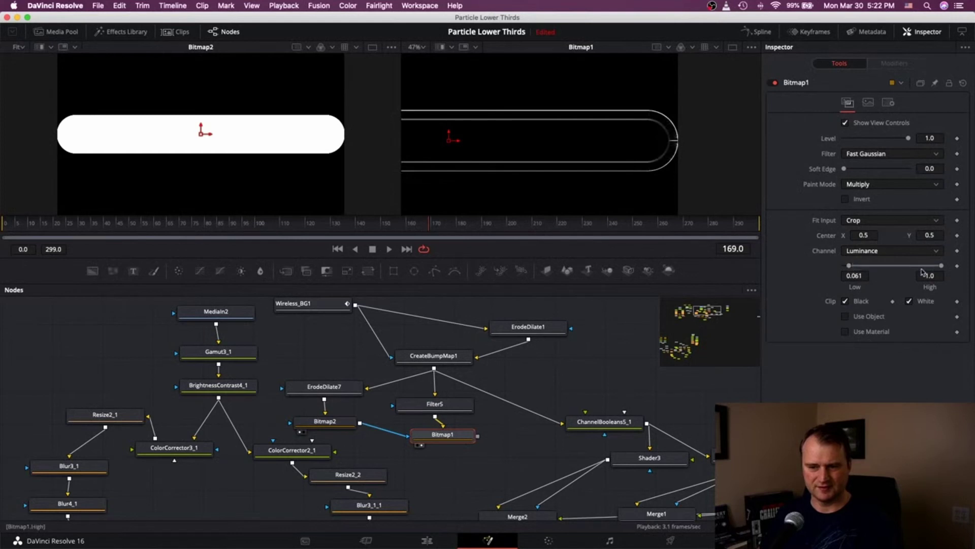
mouse_move(942, 266)
mouse_down()
mouse_move(918, 266)
mouse_move(943, 266)
mouse_up()
scroll(666, 142, up, 5)
drag(850, 266, 853, 266)
scroll(666, 144, down, 3)
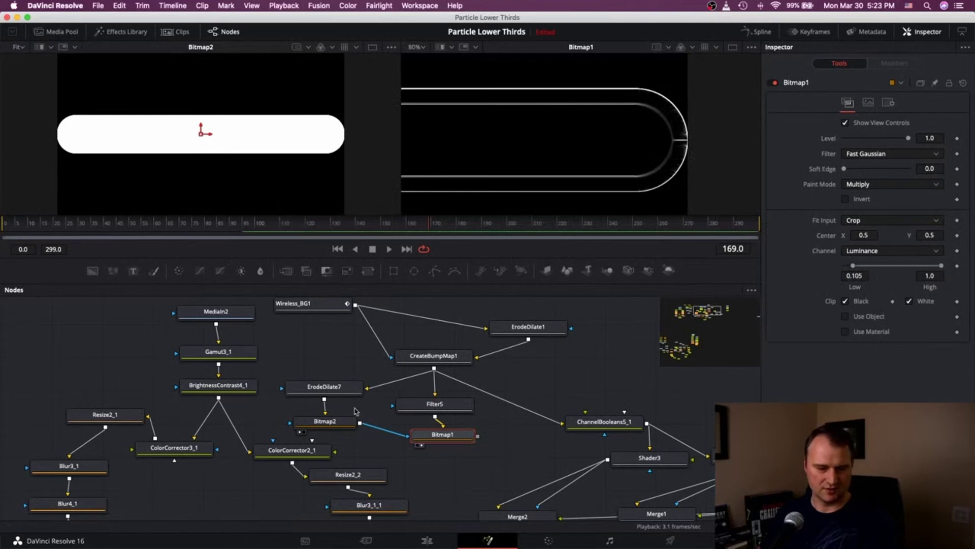
scroll(370, 411, down, 3)
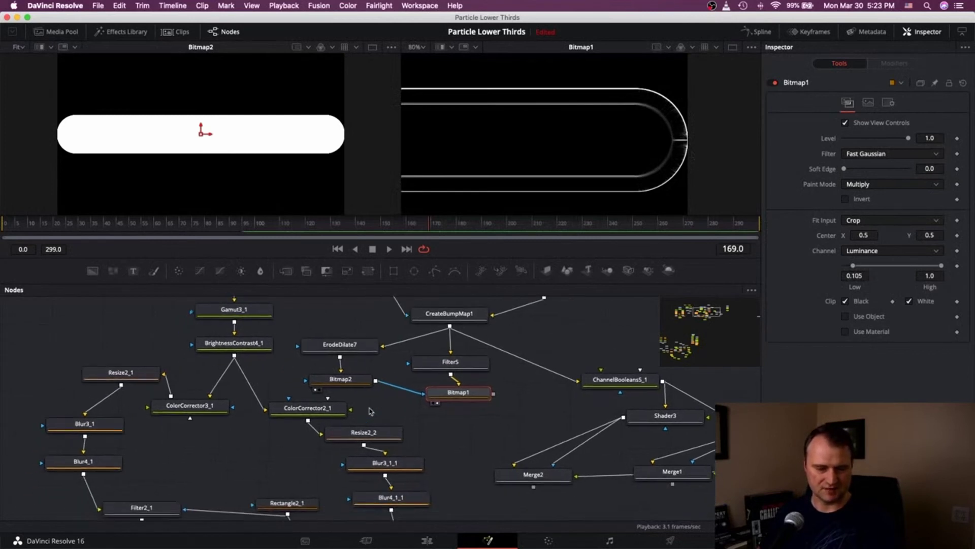
click(363, 378)
shift+click(350, 345)
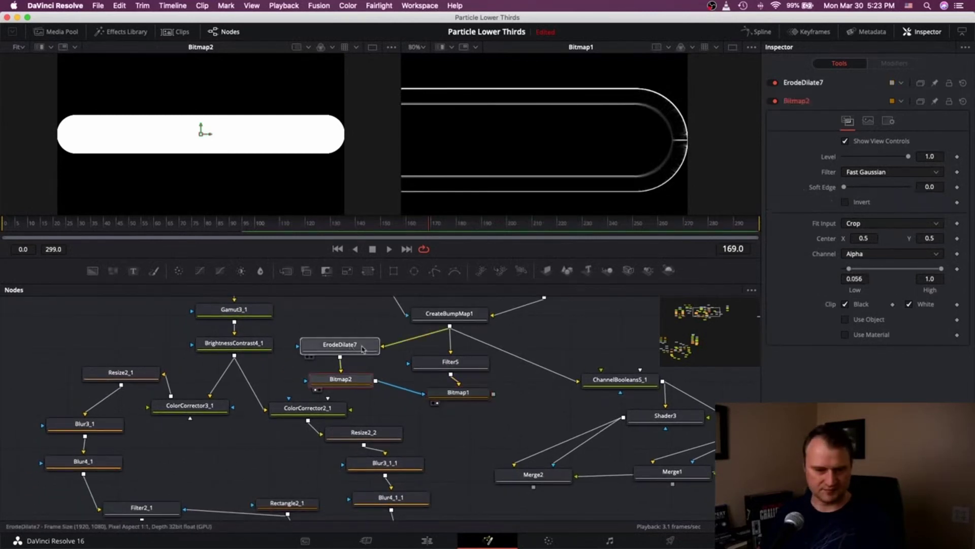
shift+click(451, 362)
Add an Erode/Dilate node and a Bitmap mask below CreateBumpMap4 in the Wireless_FG1 branch
scroll(252, 421, left, 10)
click(163, 375)
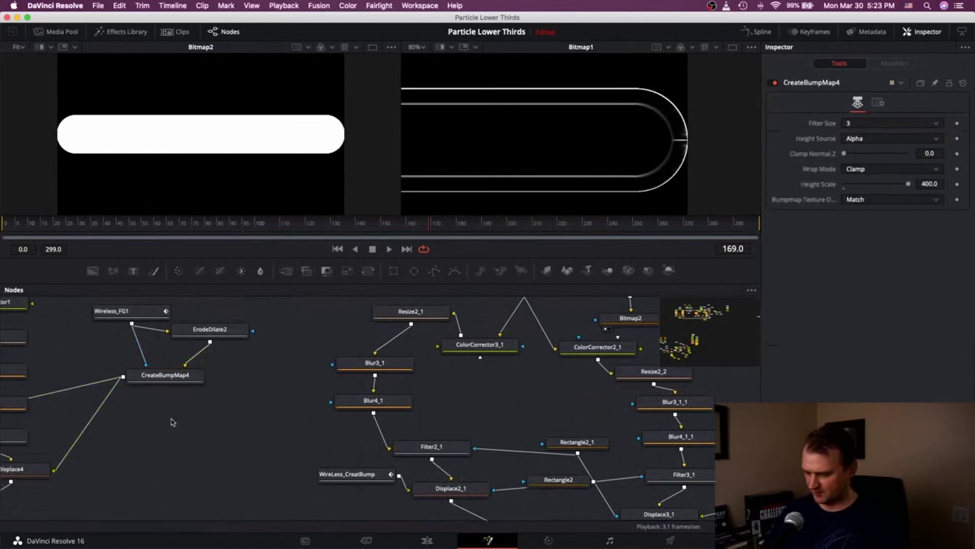
key(Return)
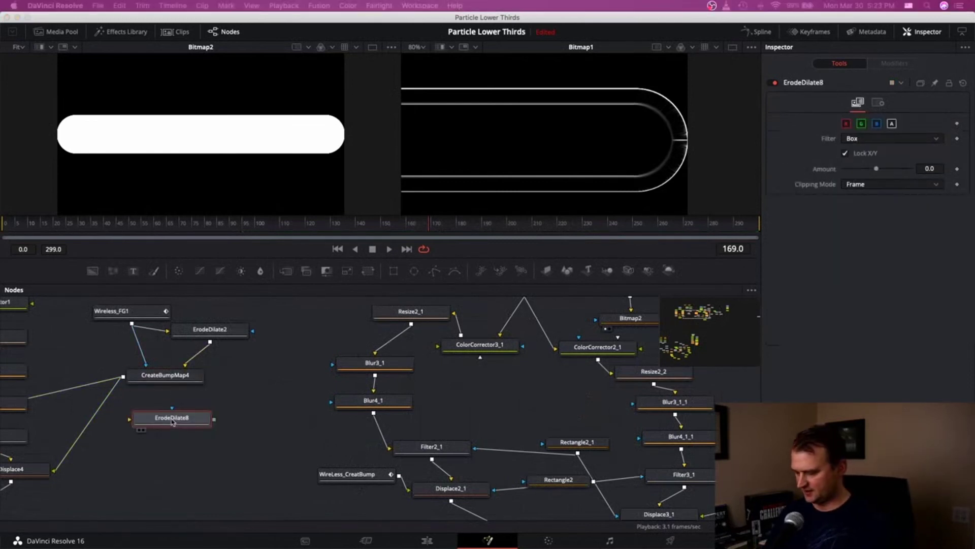
key(Return)
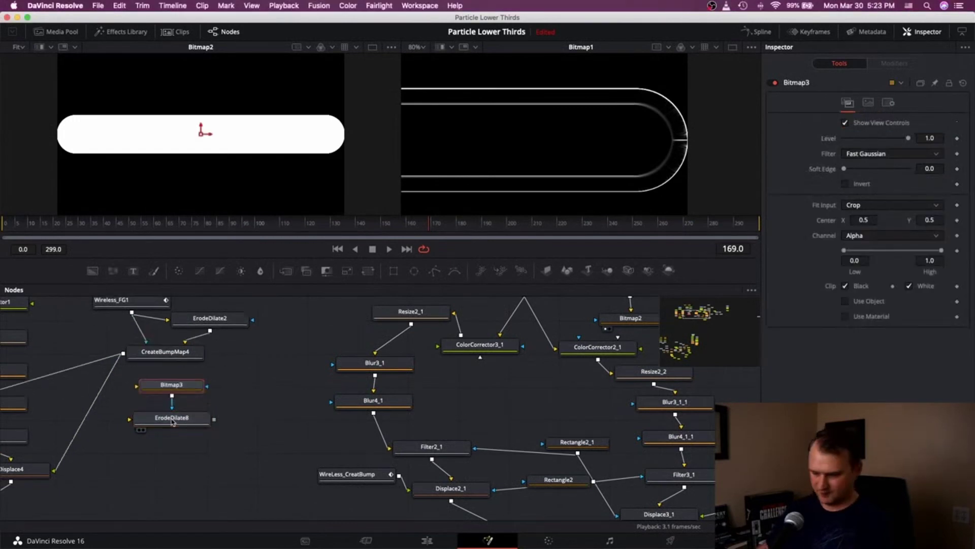
Add a Filter node and a second Bitmap mask below the new Erode/Dilate node
click(207, 472)
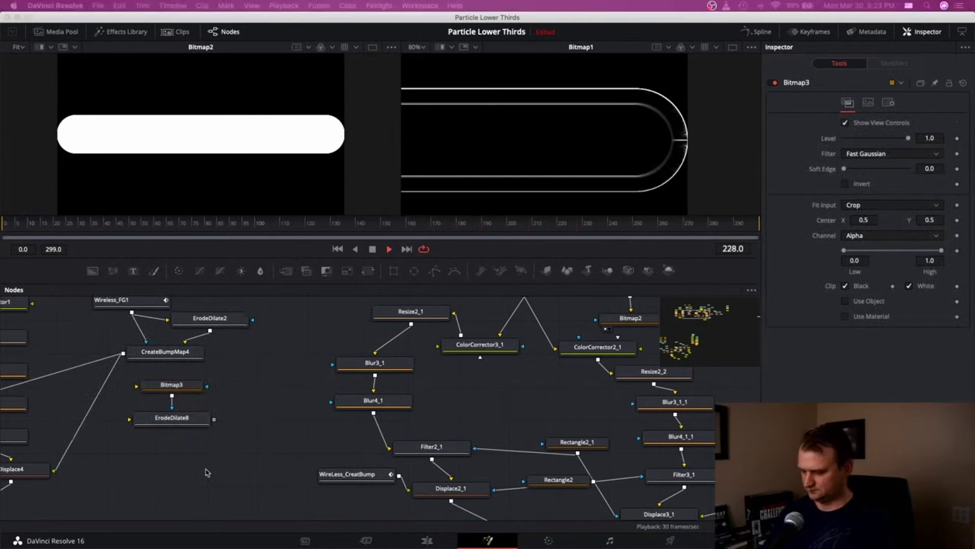
key(Return)
key(shift+space)
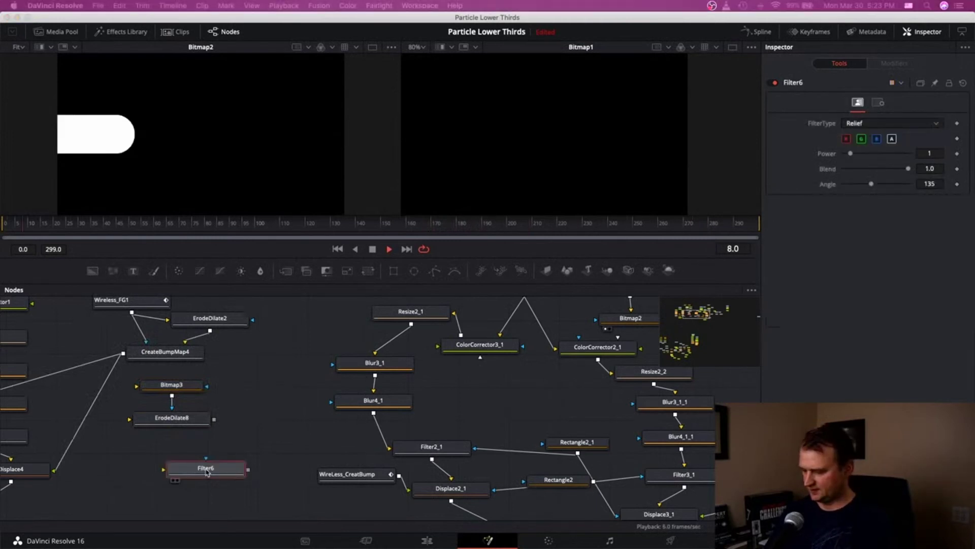
key(Return)
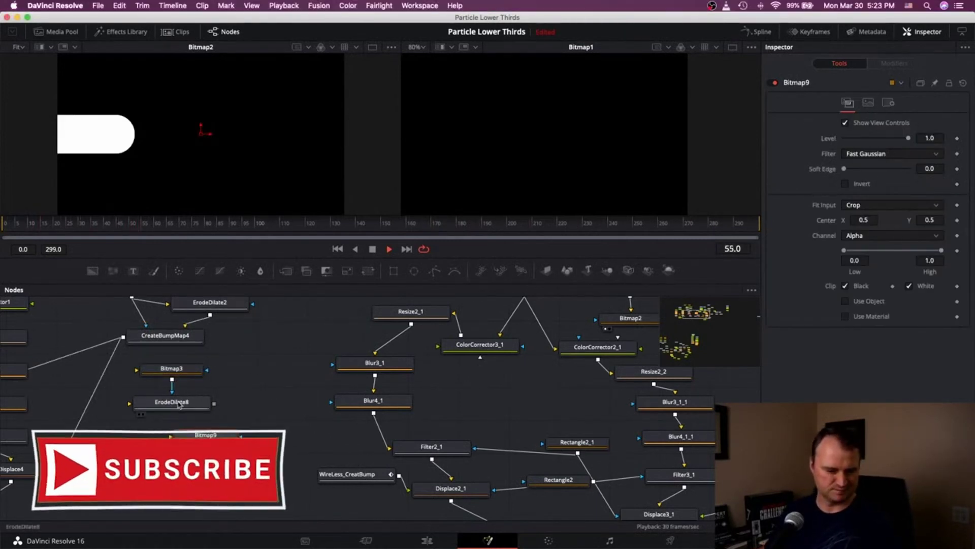
Arrange ErodeDilate8 above Bitmap3 and Filter6 above Bitmap9, stop playback, and feed both ErodeDilate8 and Filter6 from CreateBumpMap4
drag(172, 401, 143, 429)
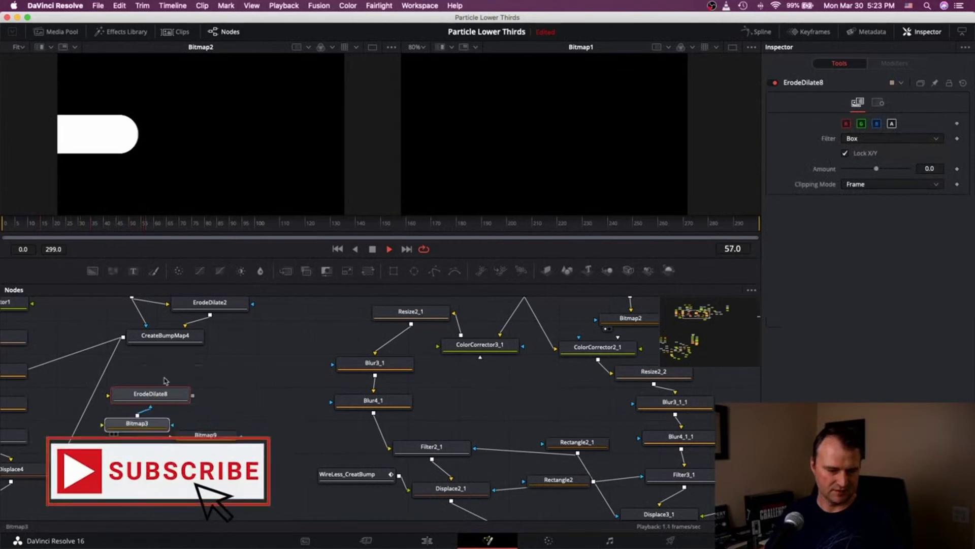
drag(127, 344, 151, 385)
drag(261, 457, 270, 391)
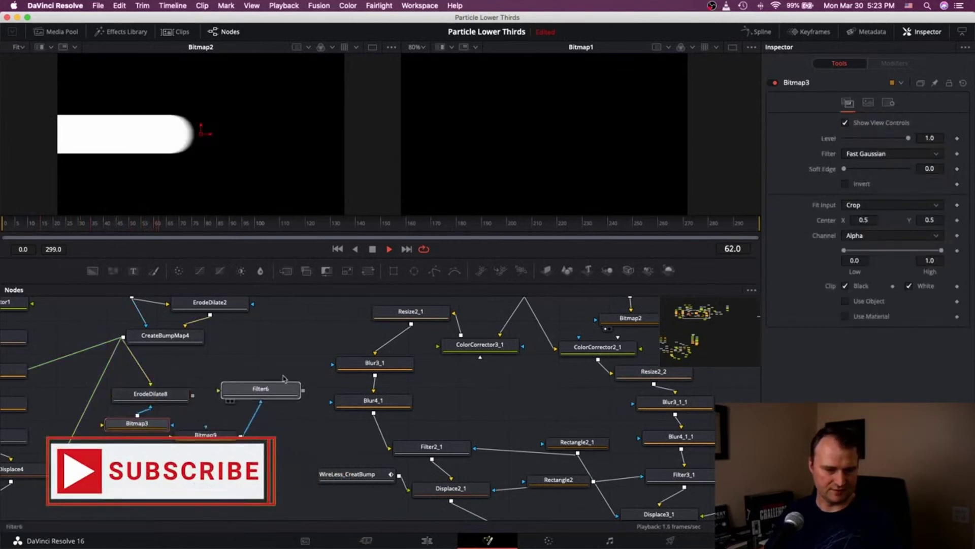
click(375, 249)
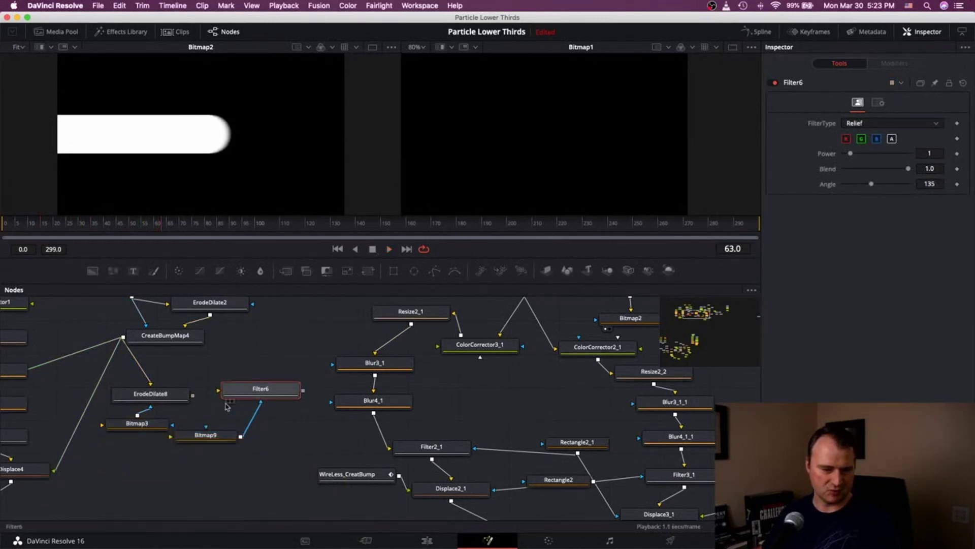
drag(223, 442, 268, 454)
click(267, 454)
drag(123, 337, 218, 390)
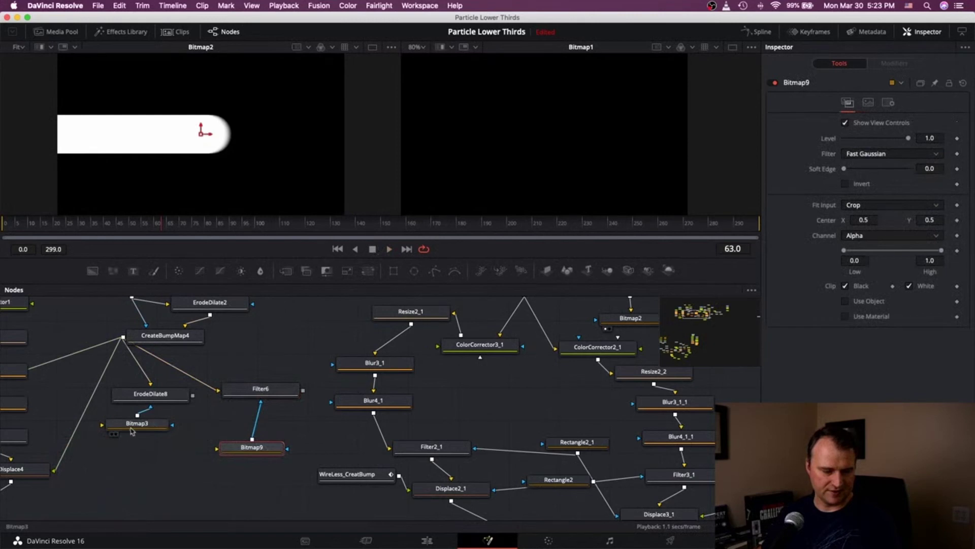
Rewire the masks so ErodeDilate8 feeds Bitmap3, Filter6 feeds Bitmap9, and Bitmap3 drives Bitmap9's effect mask
drag(131, 431, 133, 434)
drag(303, 390, 236, 449)
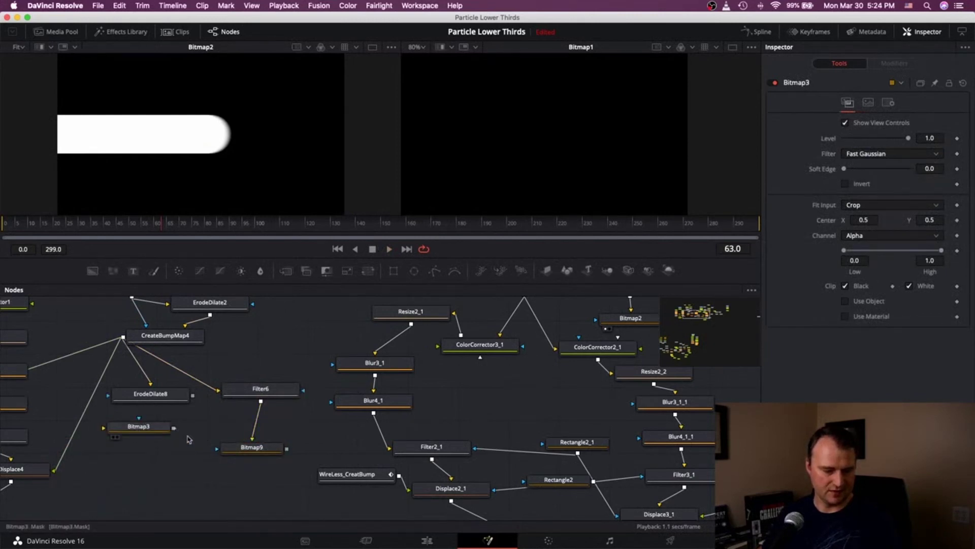
drag(173, 428, 217, 448)
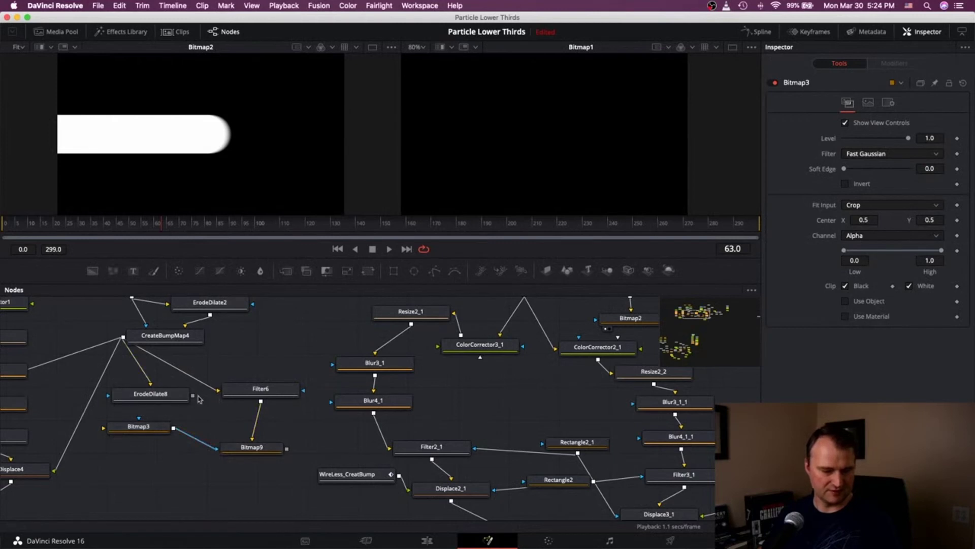
drag(193, 395, 142, 410)
click(128, 397)
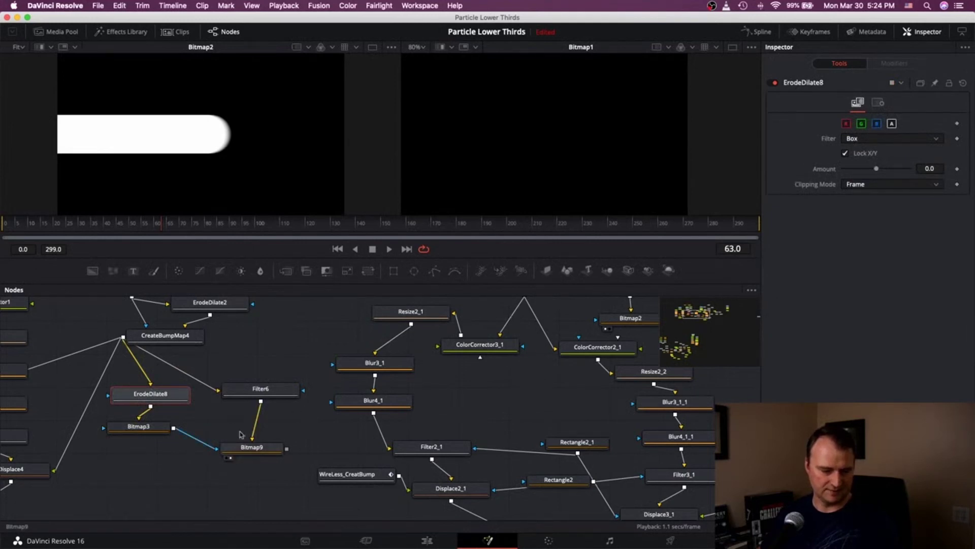
Set the FilterType of Filter6 to Sobel
click(280, 389)
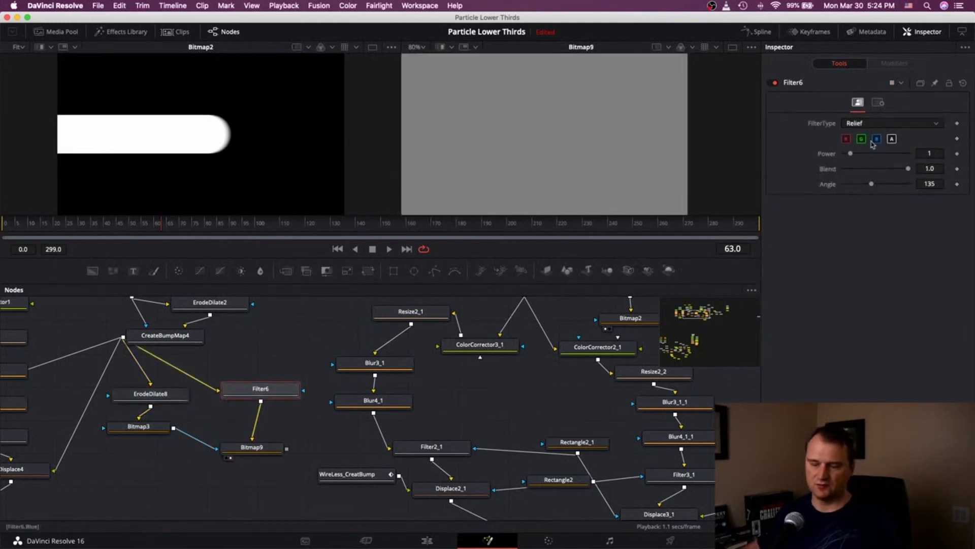
click(870, 125)
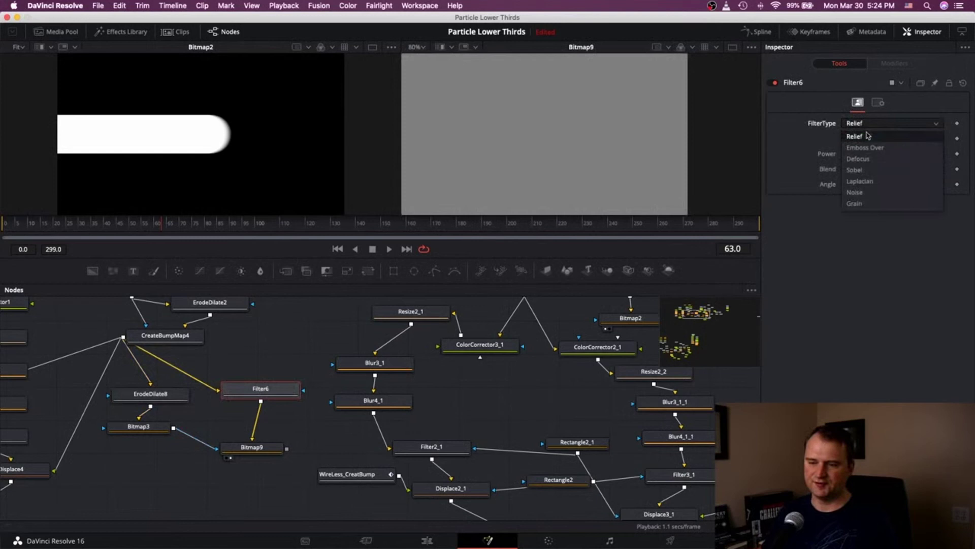
click(870, 173)
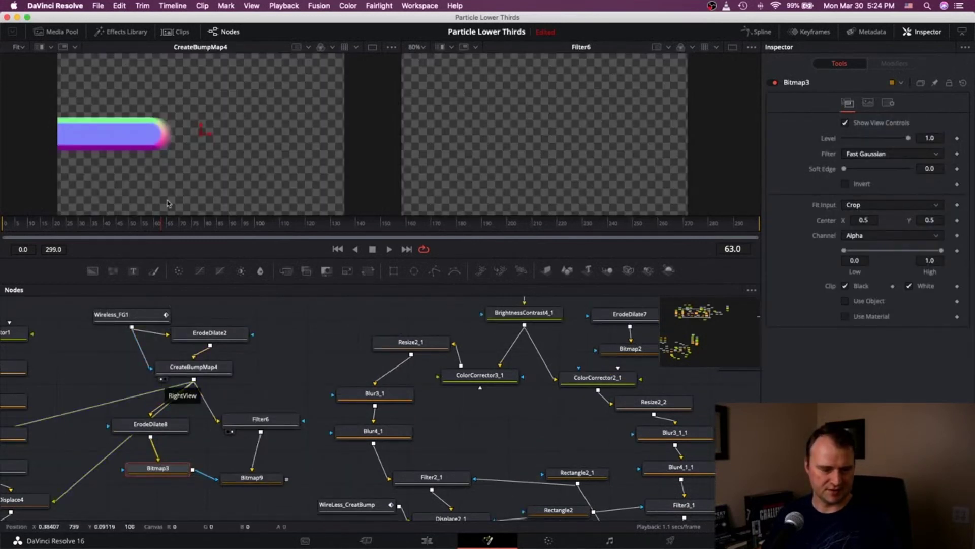
Move the playhead to frame 122 and examine ErodeDilate8's output beside Filter6
drag(194, 225, 315, 224)
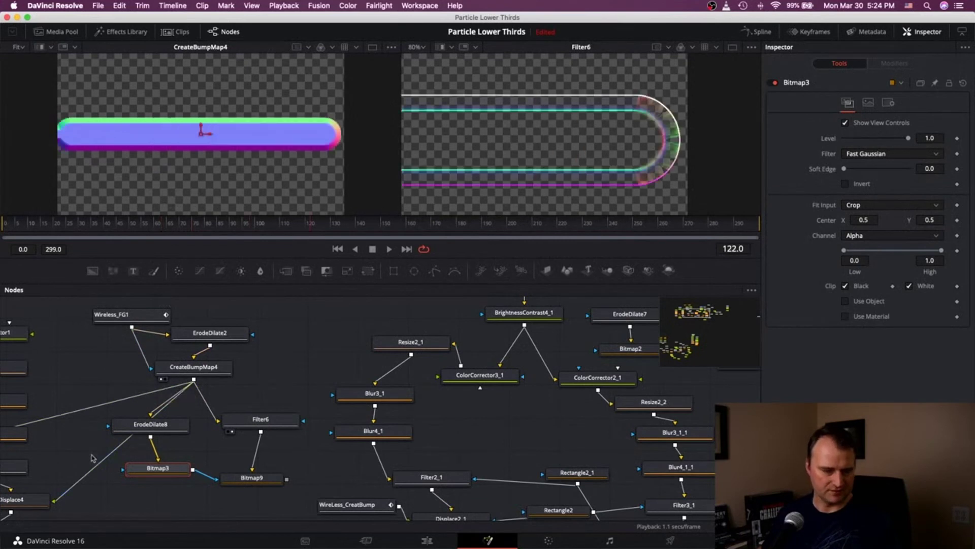
click(118, 437)
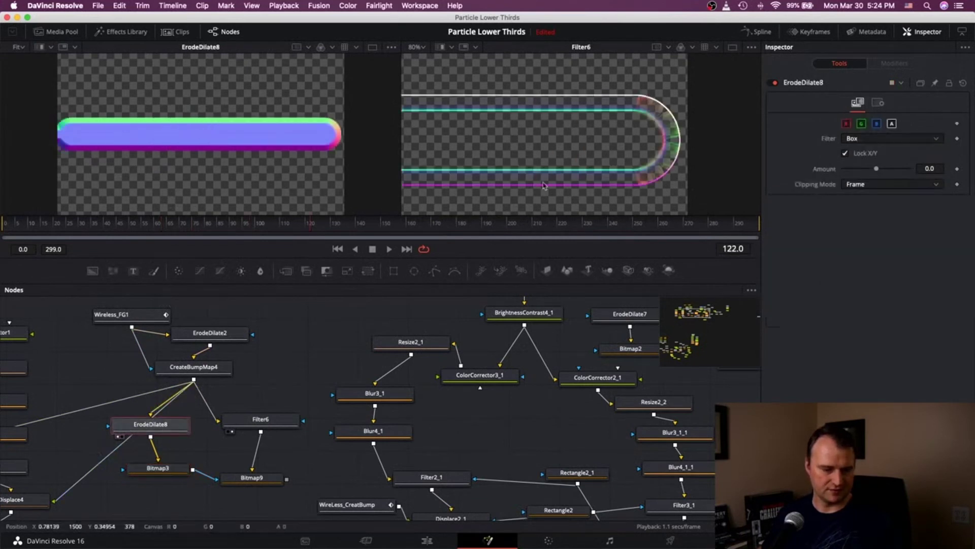
Choose Alpha as the mask channel for Bitmap3 below ErodeDilate8
click(149, 427)
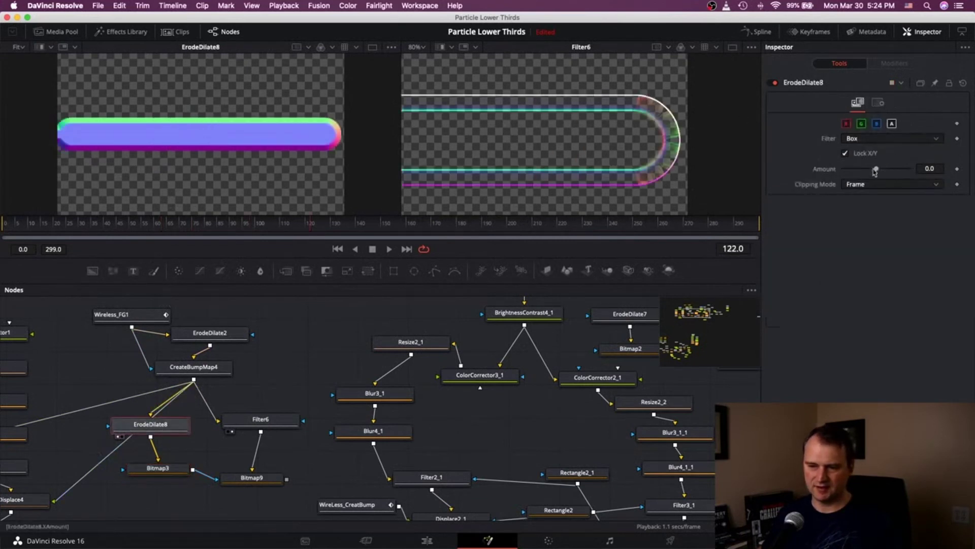
click(149, 469)
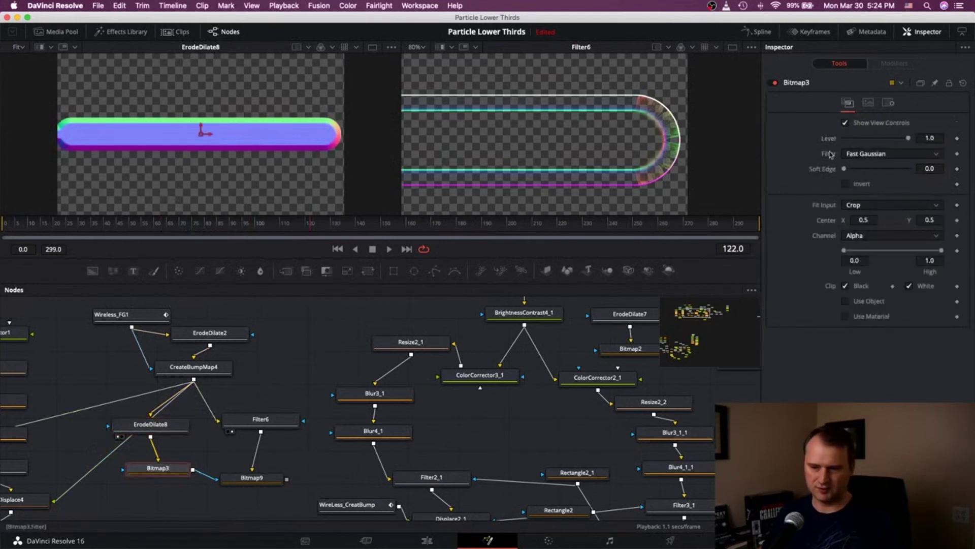
click(863, 236)
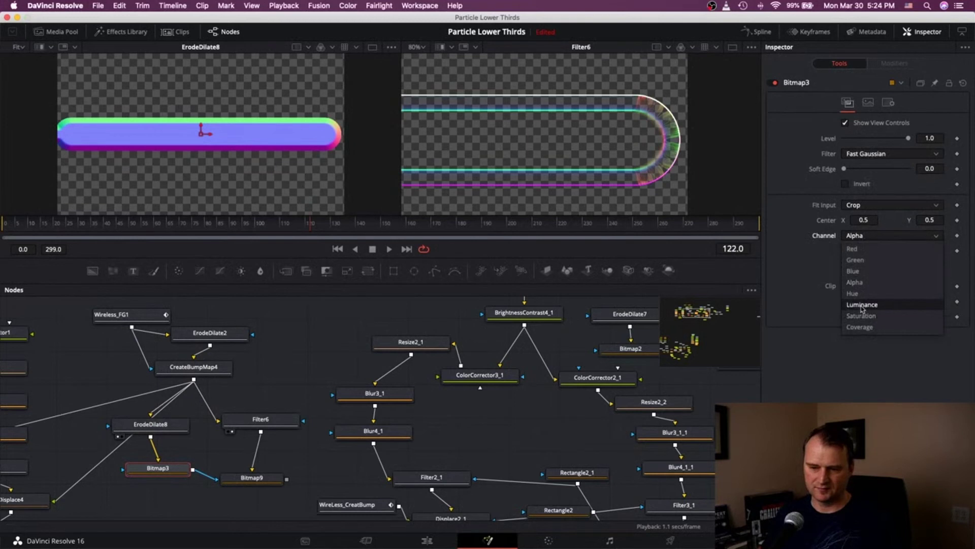
click(854, 281)
Set Bitmap9's Channel to Luminance and its Paint Mode to Multiply, and display its output in the second viewer
click(251, 478)
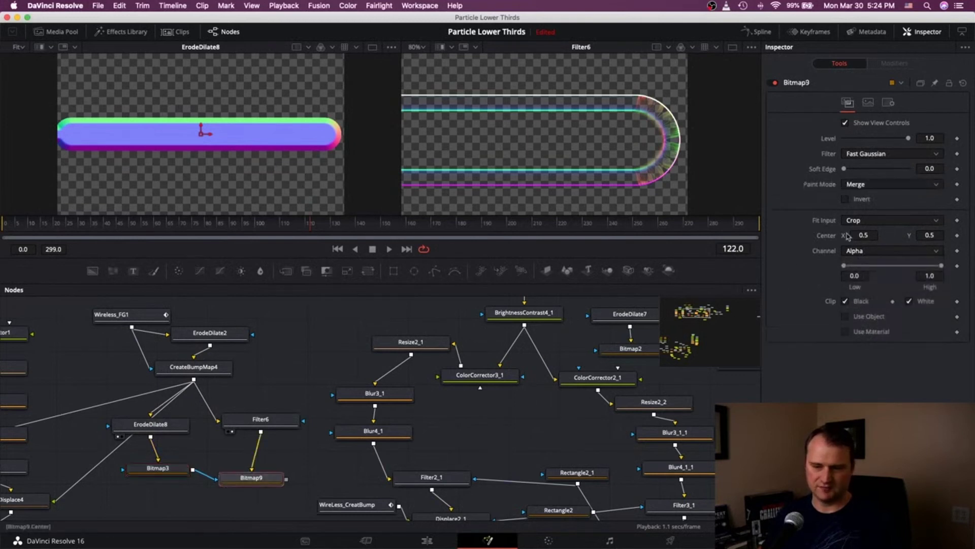
click(869, 251)
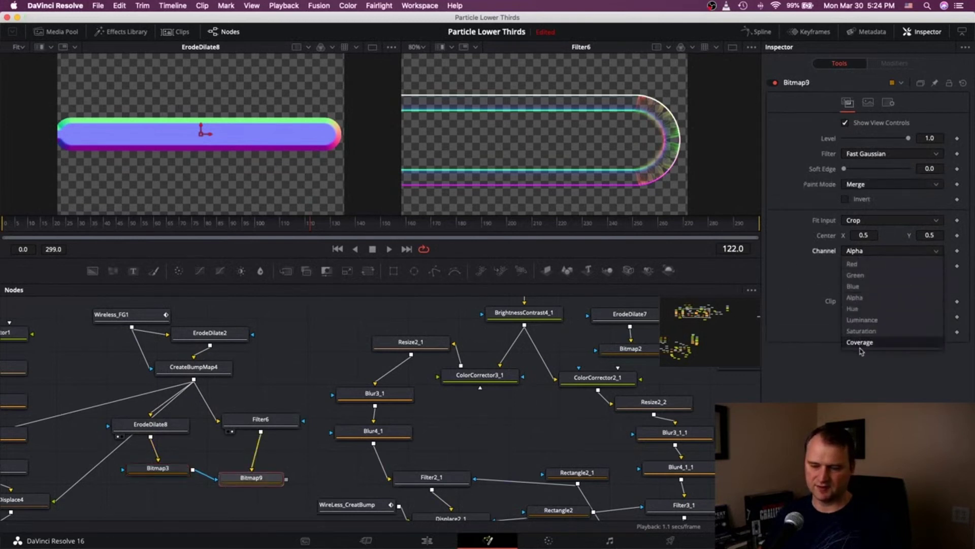
click(862, 319)
click(879, 187)
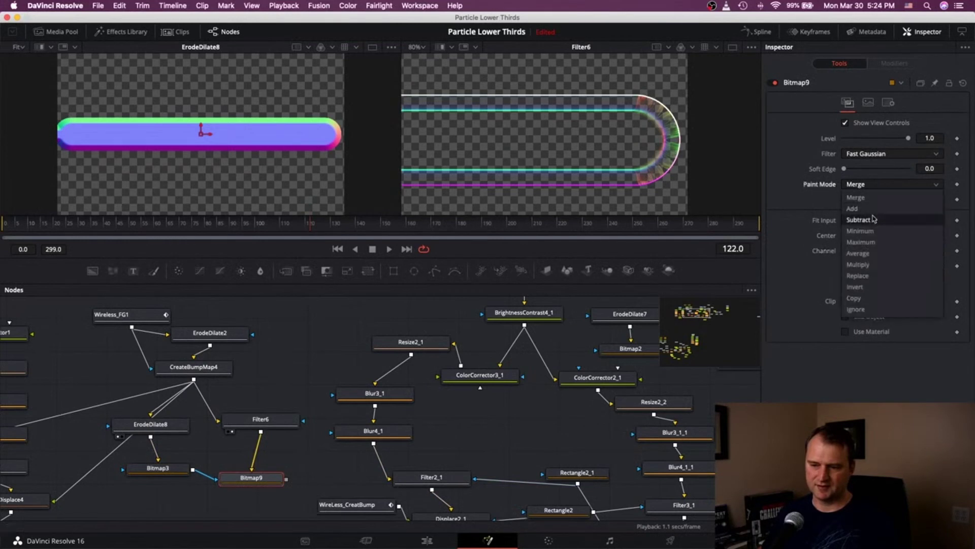
click(870, 265)
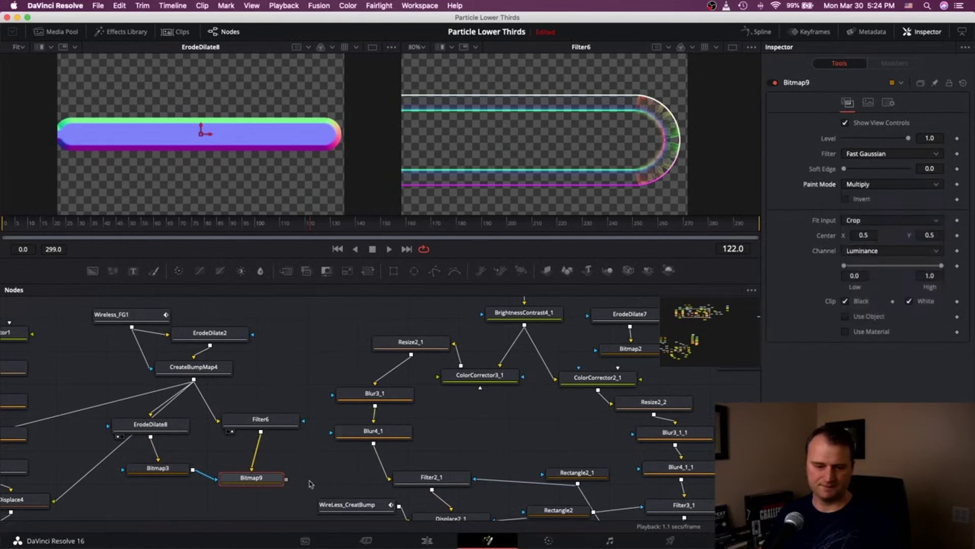
click(229, 488)
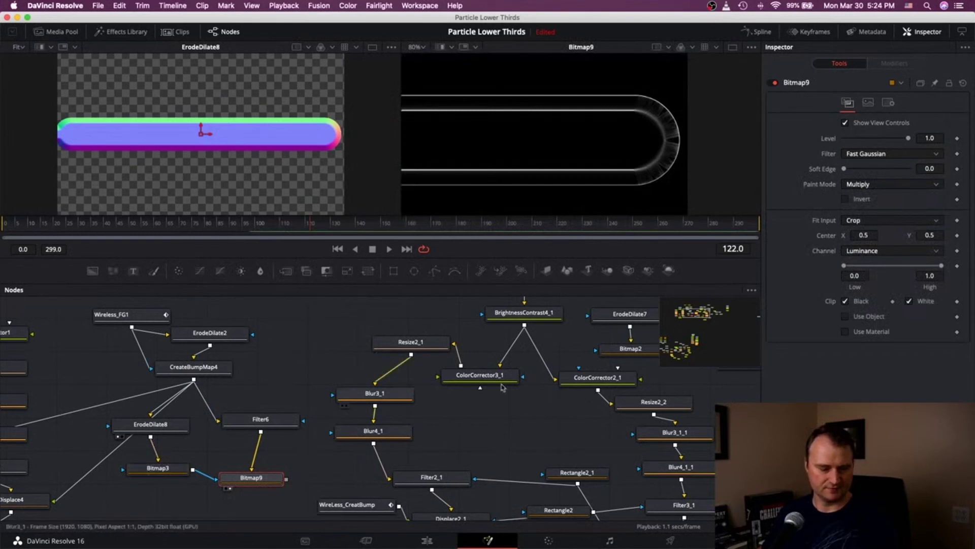
Try the Alpha channel on Bitmap9 and return it to Luminance
click(881, 250)
click(875, 302)
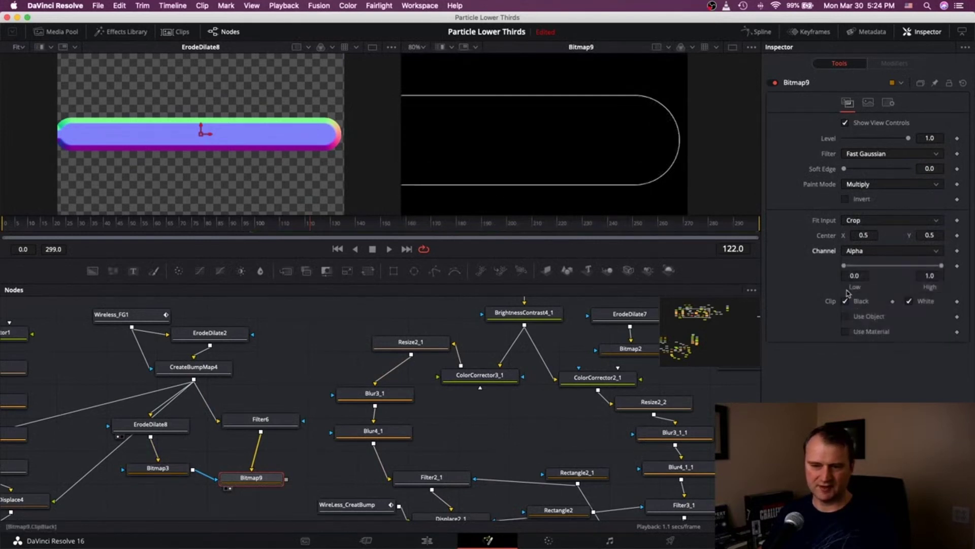
click(874, 251)
click(867, 320)
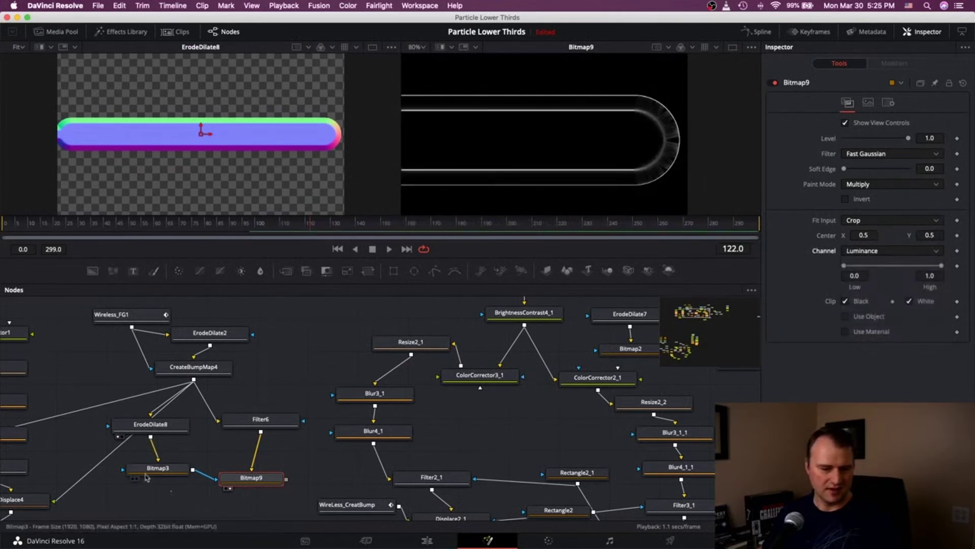
Display Bitmap3 beside Bitmap9 and set the ErodeDilate8 Amount to 0.0013
key(2)
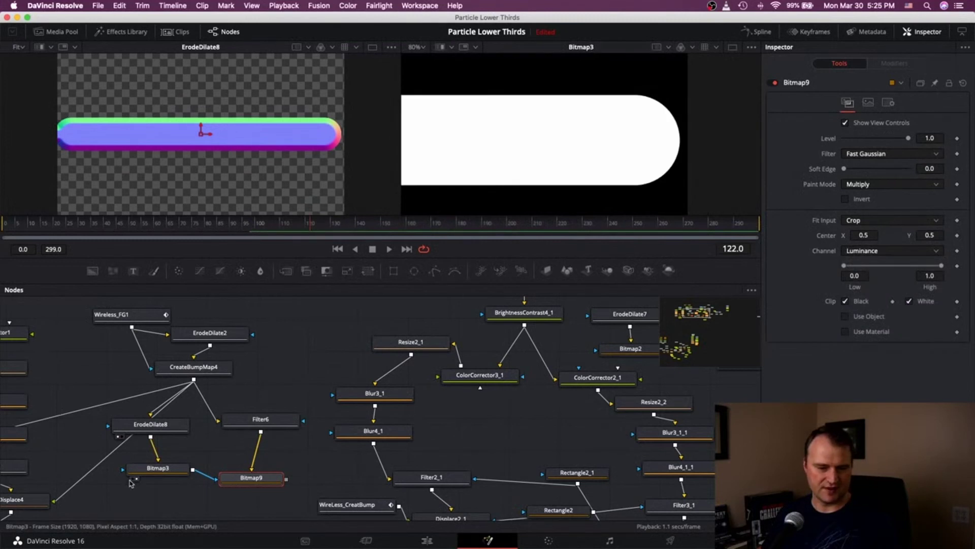
click(133, 480)
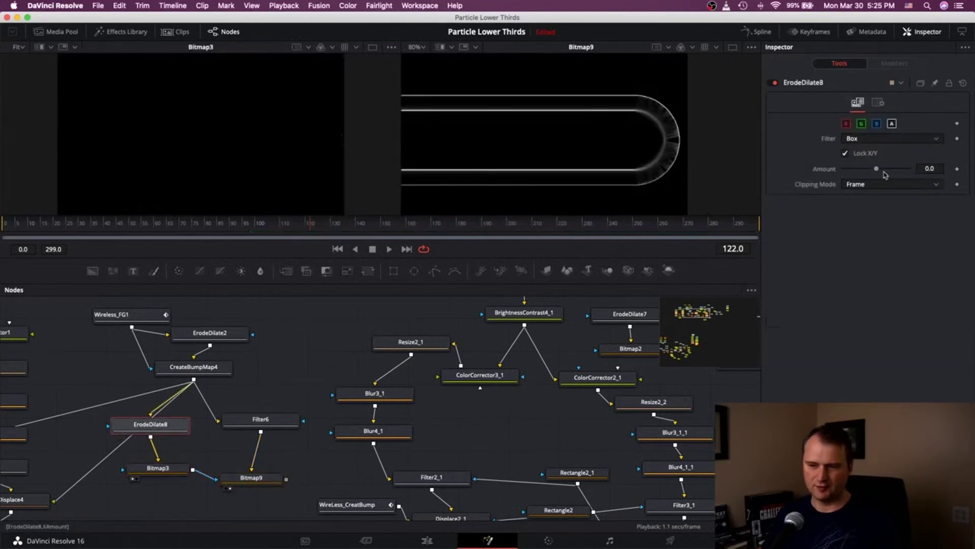
drag(881, 169, 884, 171)
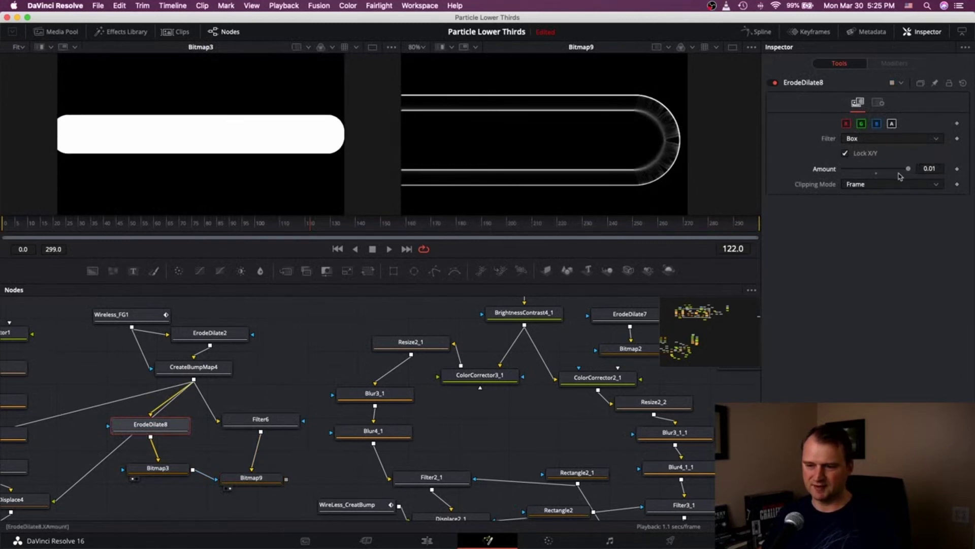
drag(856, 169, 879, 170)
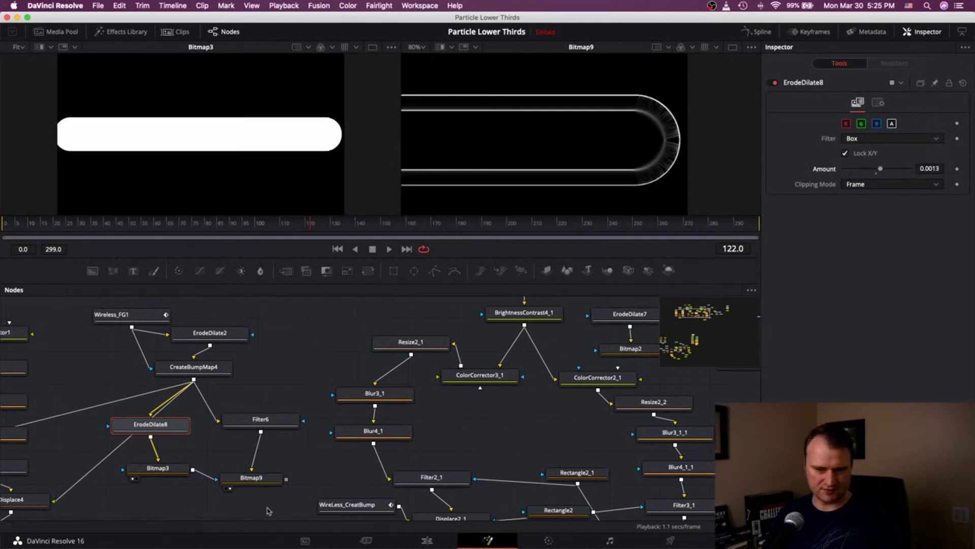
Strengthen Bitmap9's edge outlines by setting its channel range to Low 0.067 and High 0.45
click(252, 478)
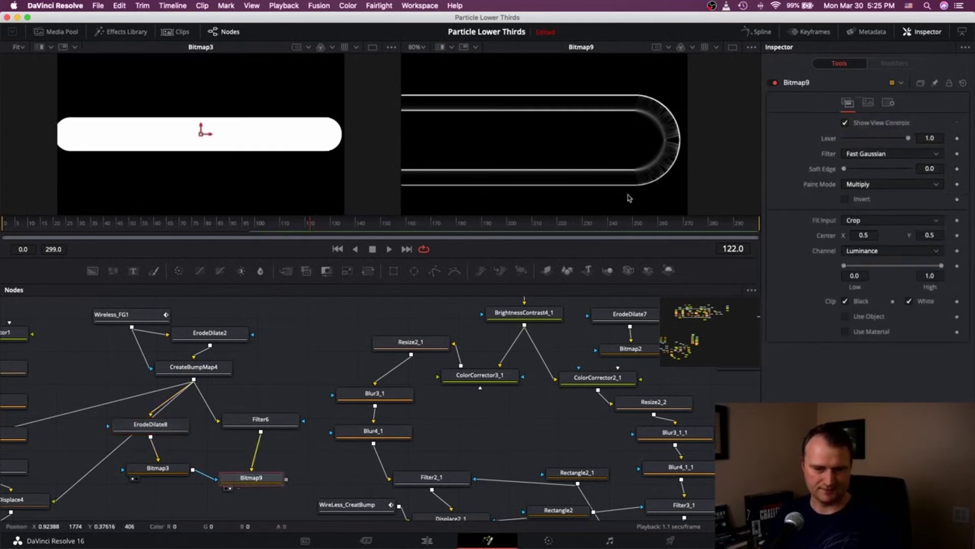
drag(844, 265, 862, 265)
drag(941, 265, 886, 270)
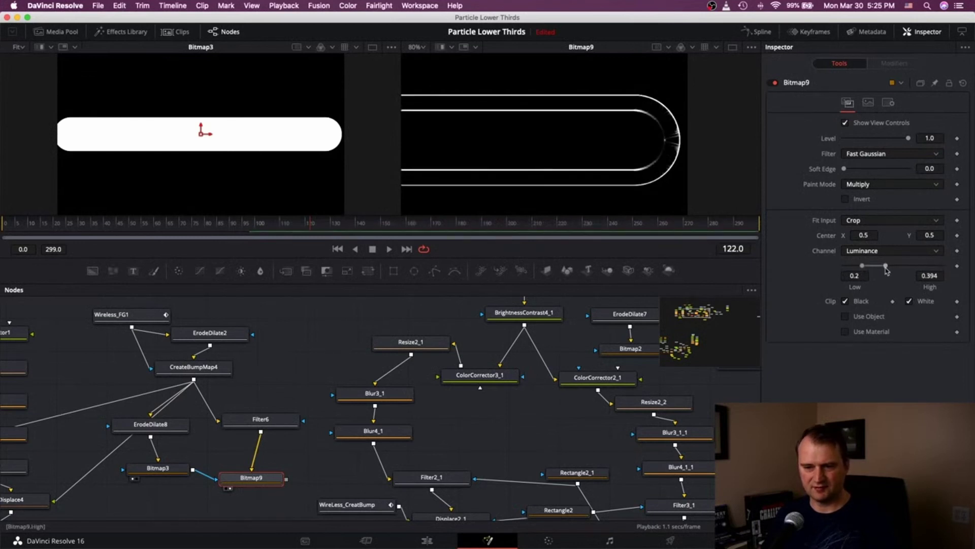
mouse_move(873, 266)
mouse_down()
mouse_move(865, 270)
mouse_move(893, 265)
mouse_up()
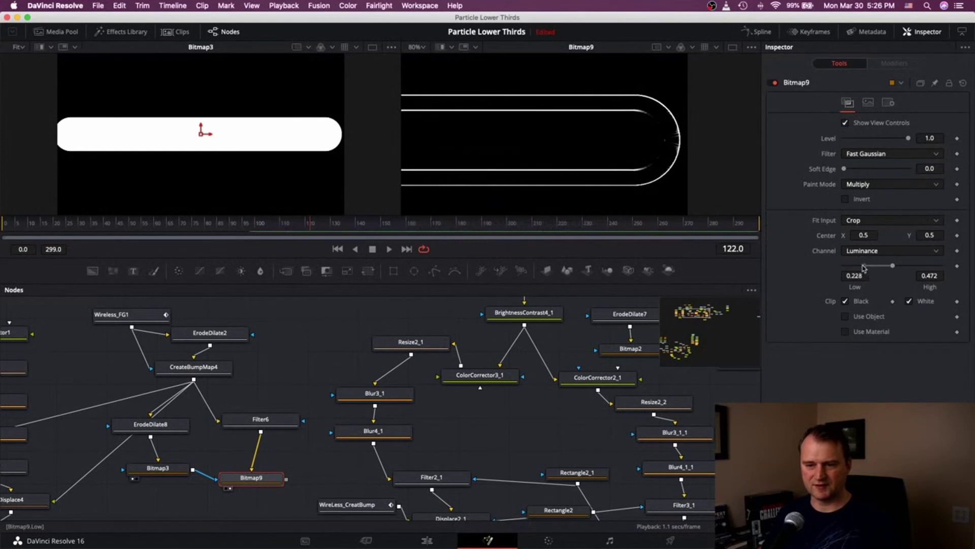
drag(864, 269, 896, 272)
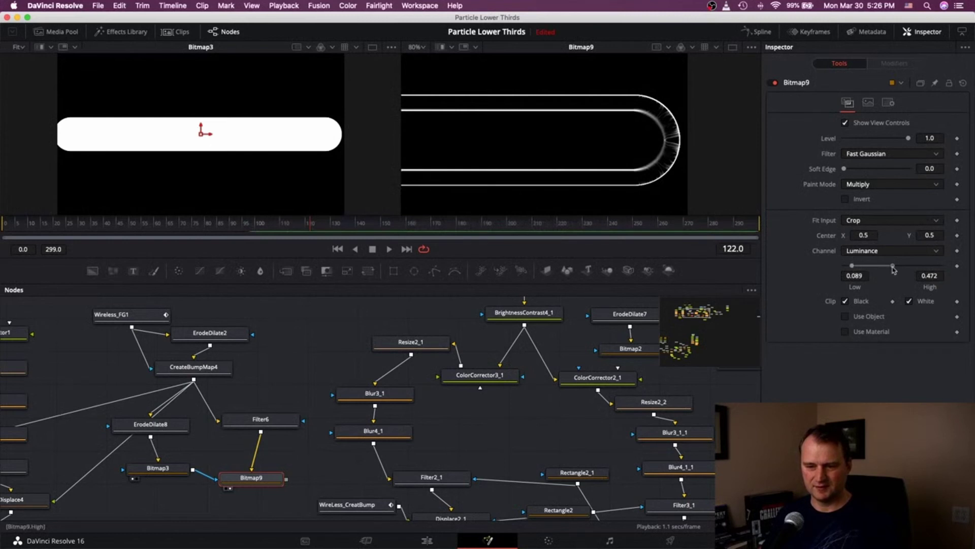
drag(893, 270, 887, 267)
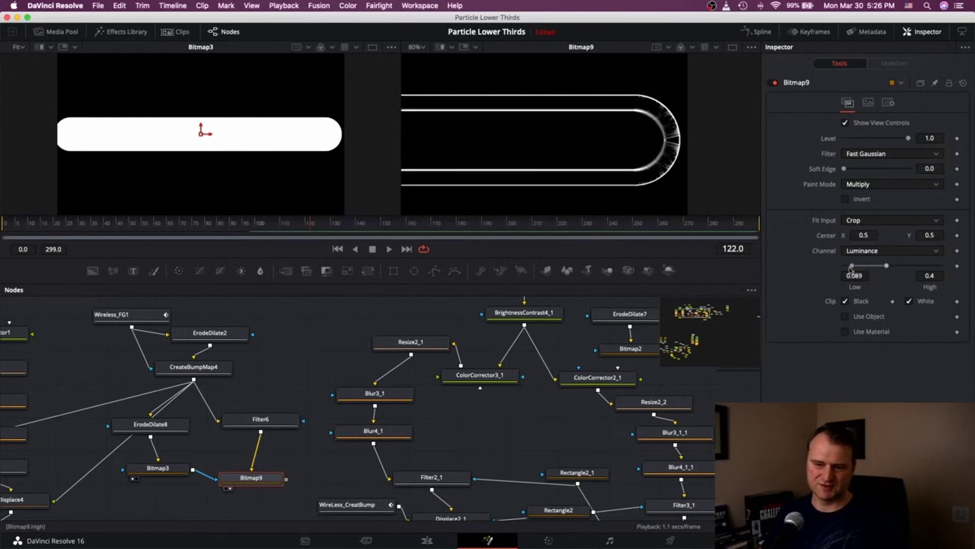
drag(853, 268, 850, 266)
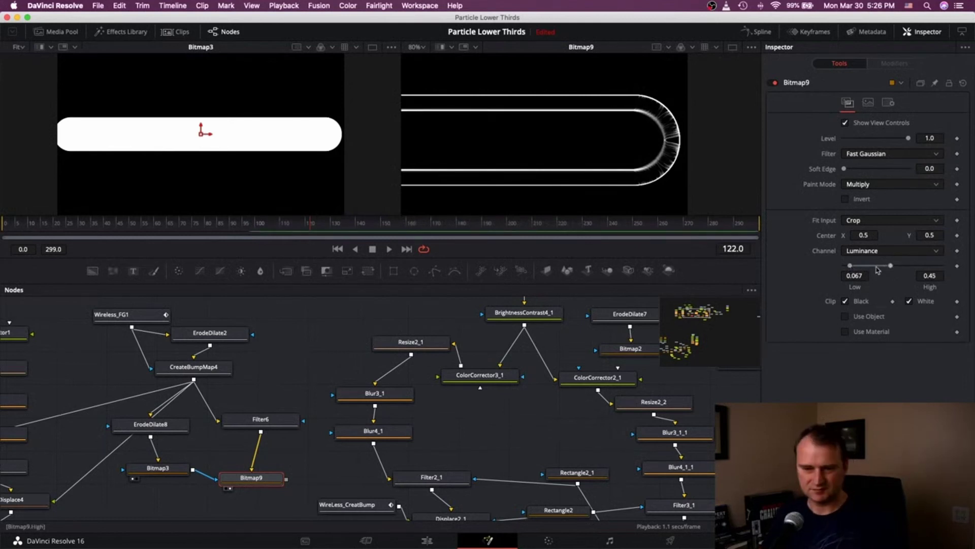
Duplicate the WirelessLink5 node that feeds Merge1 and place the copy in the empty area near TextBright_1
scroll(262, 414, down, 3)
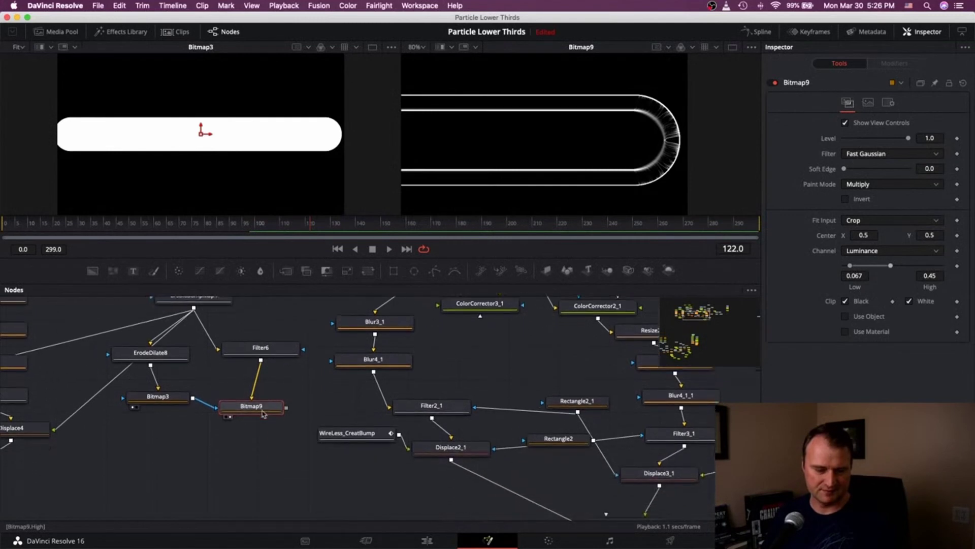
scroll(262, 414, left, 5)
click(147, 408)
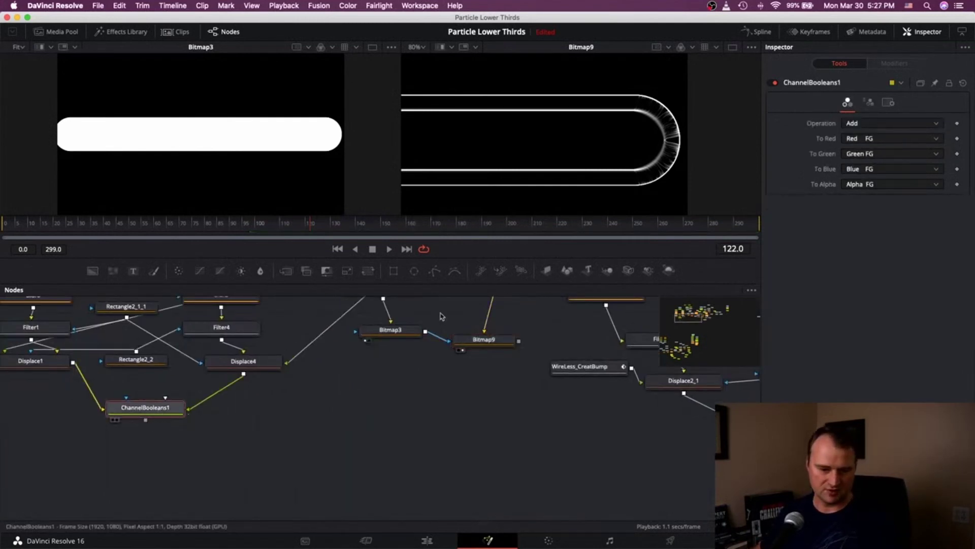
scroll(441, 316, up, 10)
scroll(441, 316, right, 15)
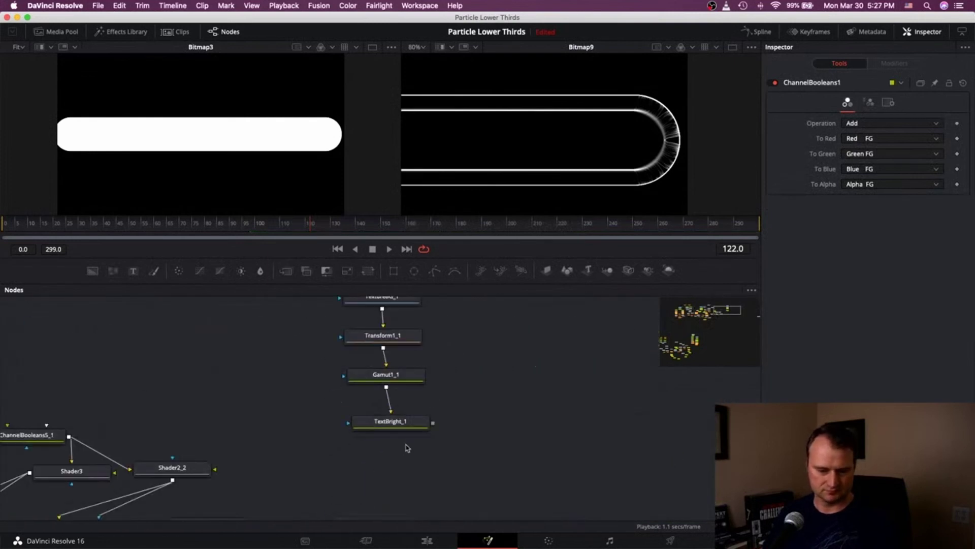
scroll(407, 448, down, 3)
scroll(406, 448, left, 3)
click(292, 437)
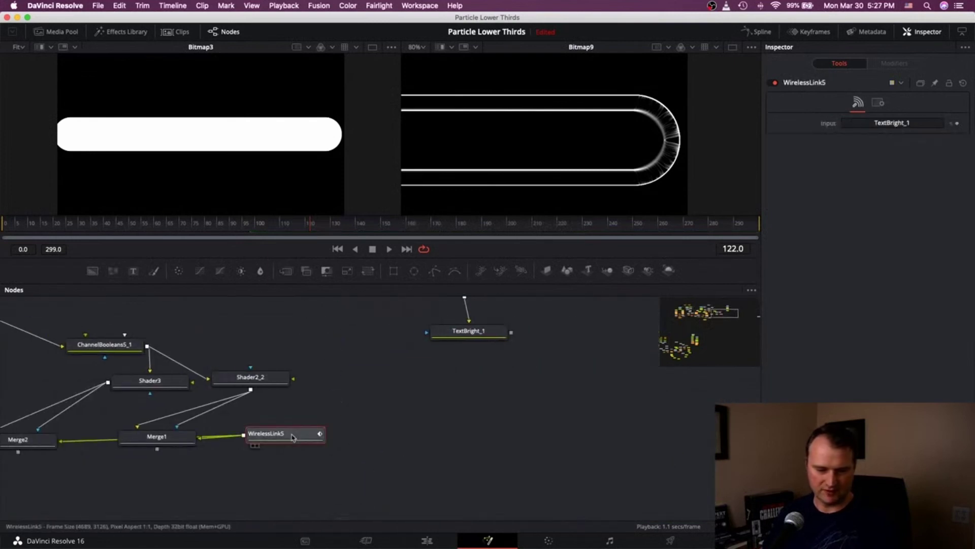
click(451, 445)
click(866, 124)
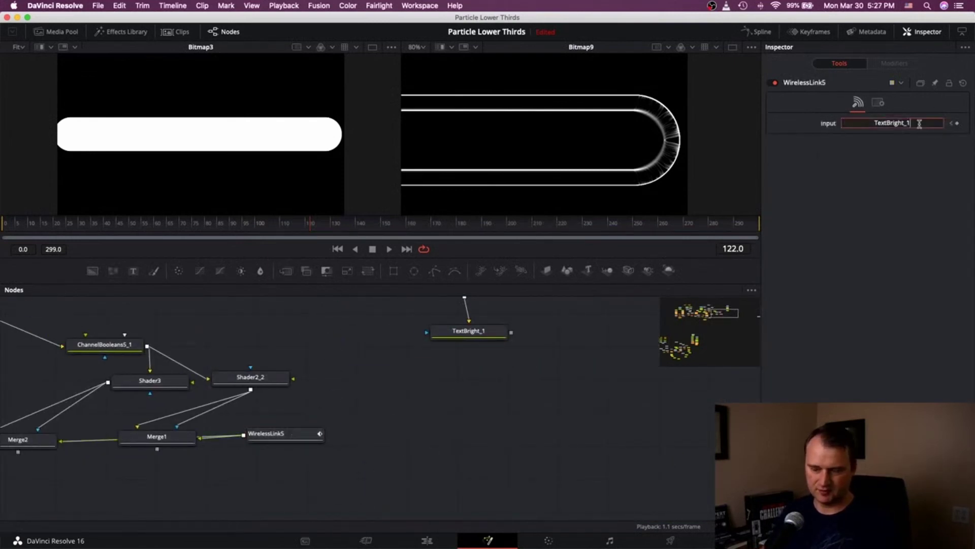
key(Return)
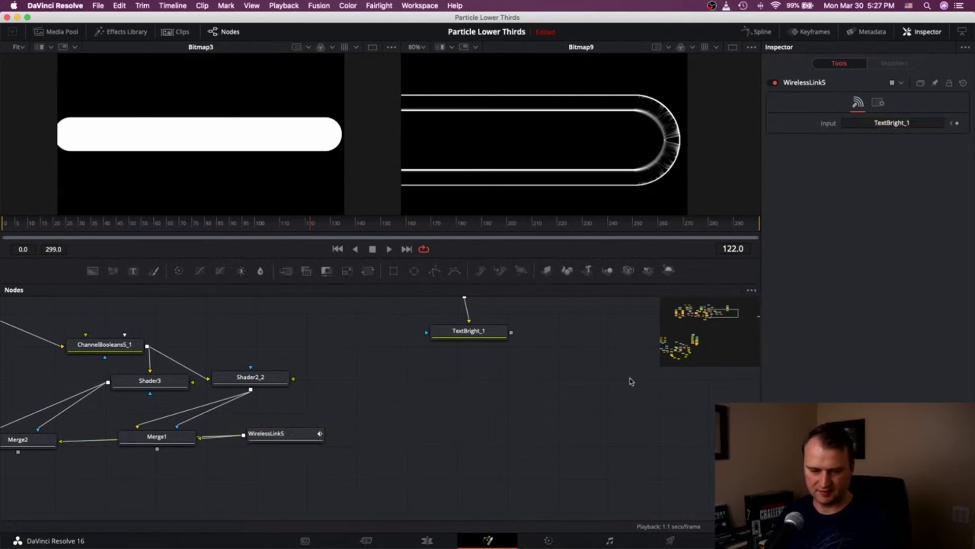
key(cmd+v)
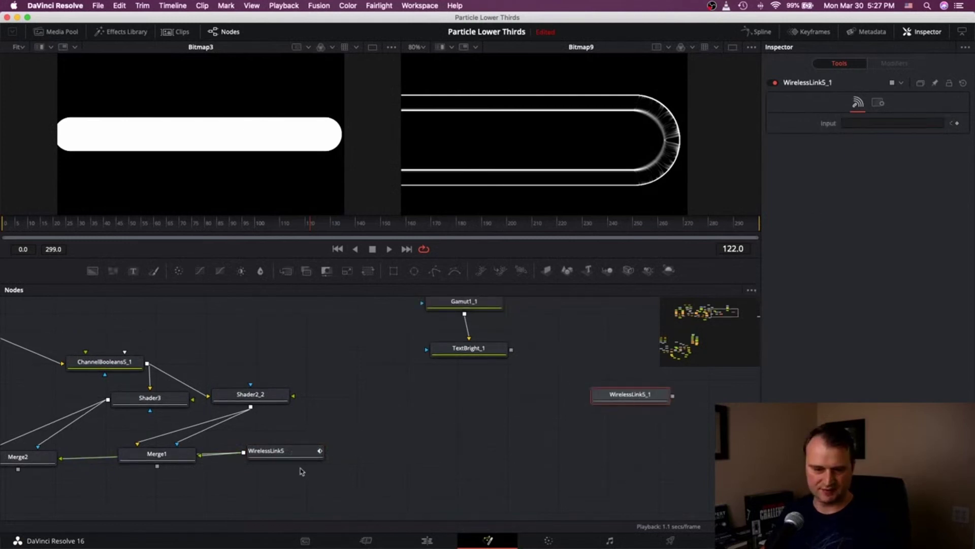
Copy the Input name TextBright_1 from WirelessLink5 into the Input of WirelessLink5_1
click(313, 451)
click(926, 124)
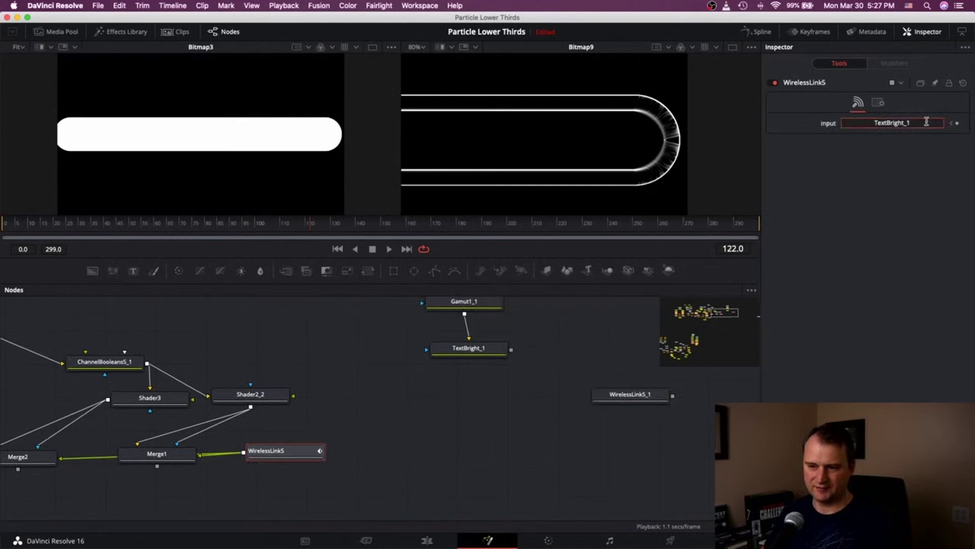
click(851, 126)
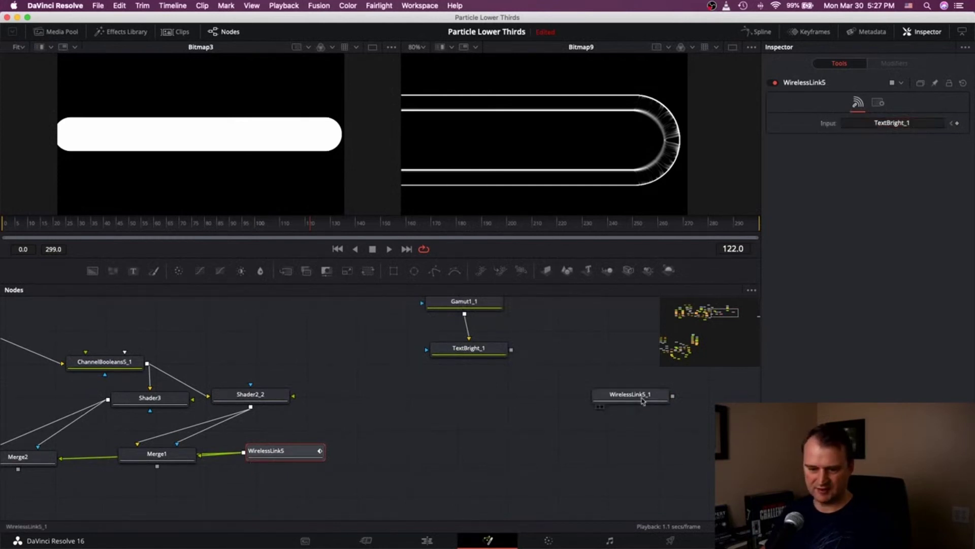
click(641, 395)
click(886, 119)
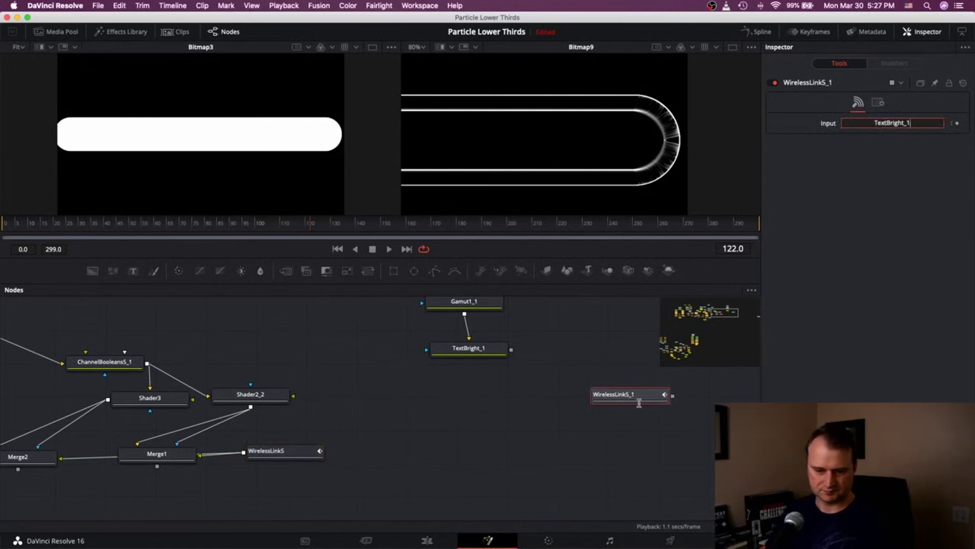
Move WirelessLink5_1 across the node graph to the free area below Displace1, left of ChannelBooleans1
click(415, 443)
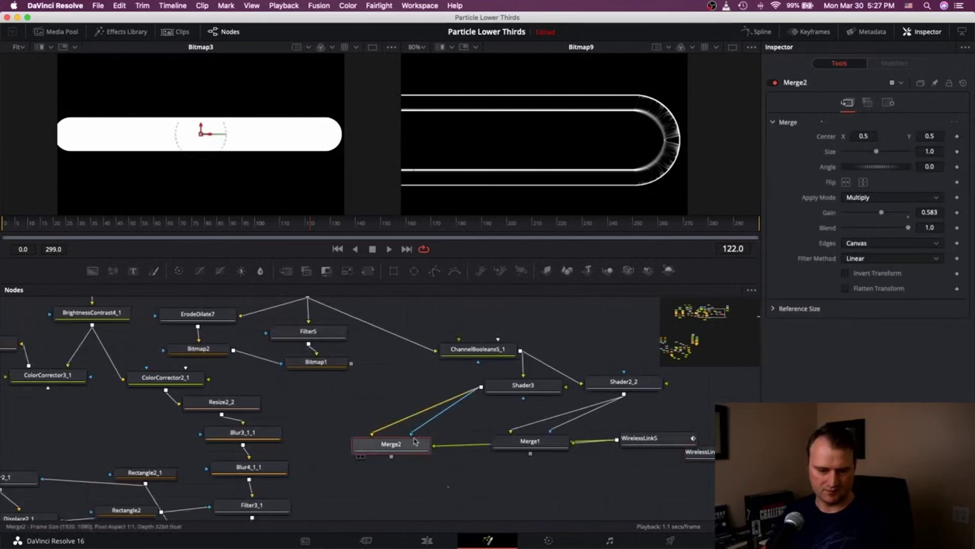
drag(708, 451, 157, 455)
scroll(158, 453, left, 6)
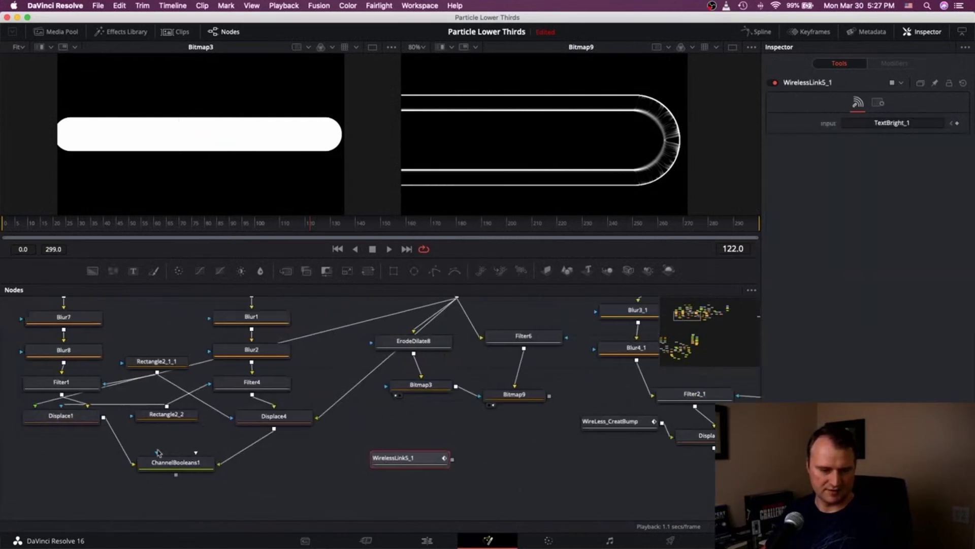
drag(411, 451, 40, 463)
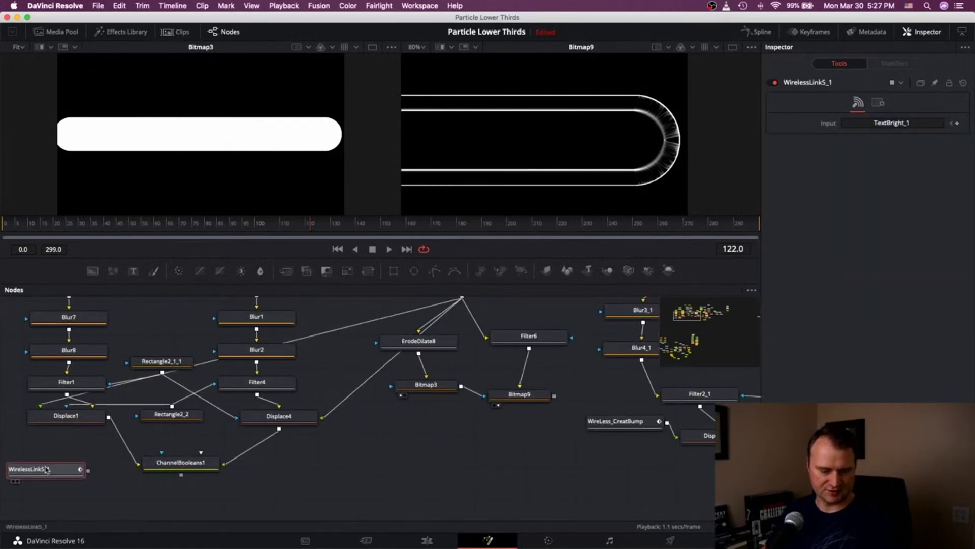
scroll(51, 465, left, 5)
scroll(54, 467, left, 3)
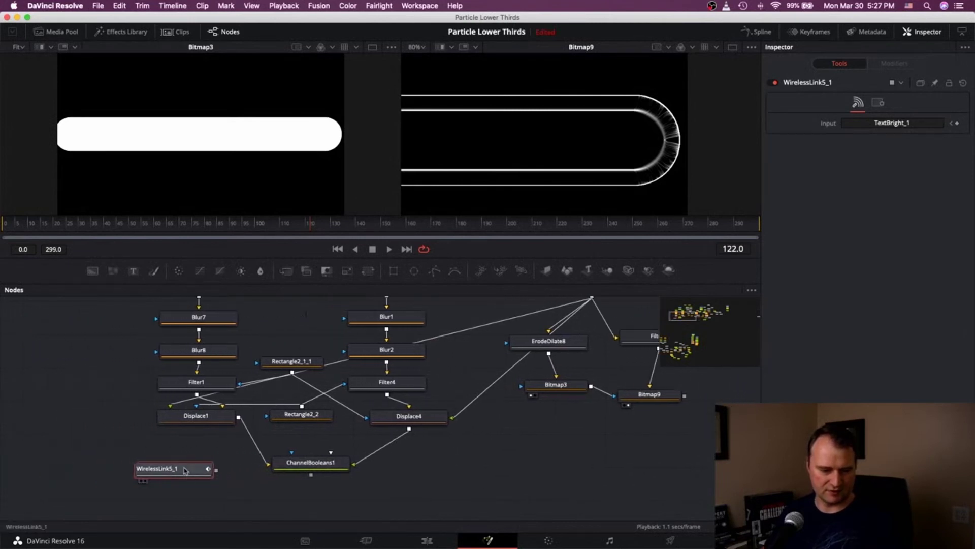
drag(185, 468, 124, 479)
Add a Bitmap node beside WirelessLink5_1 and connect the wireless link's output to its input
key(shift+space)
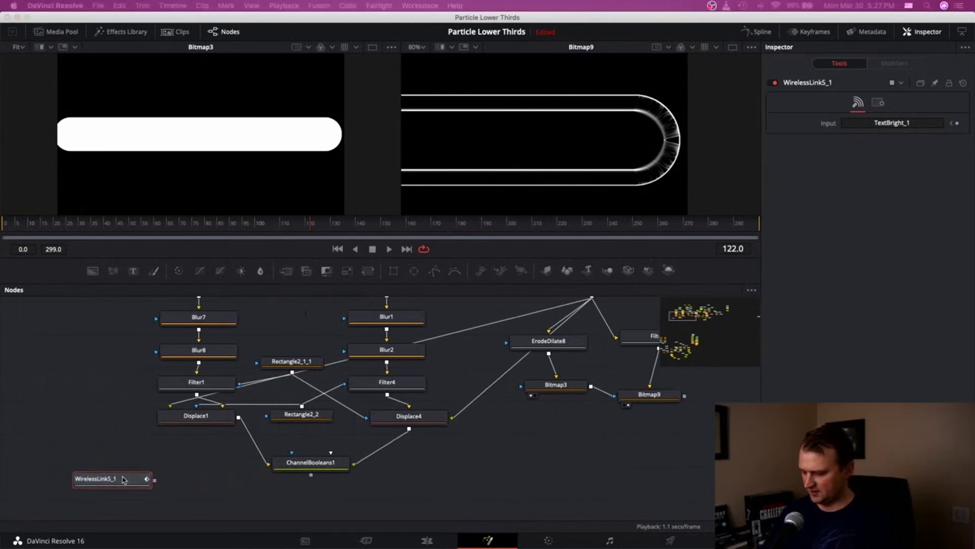
key(Return)
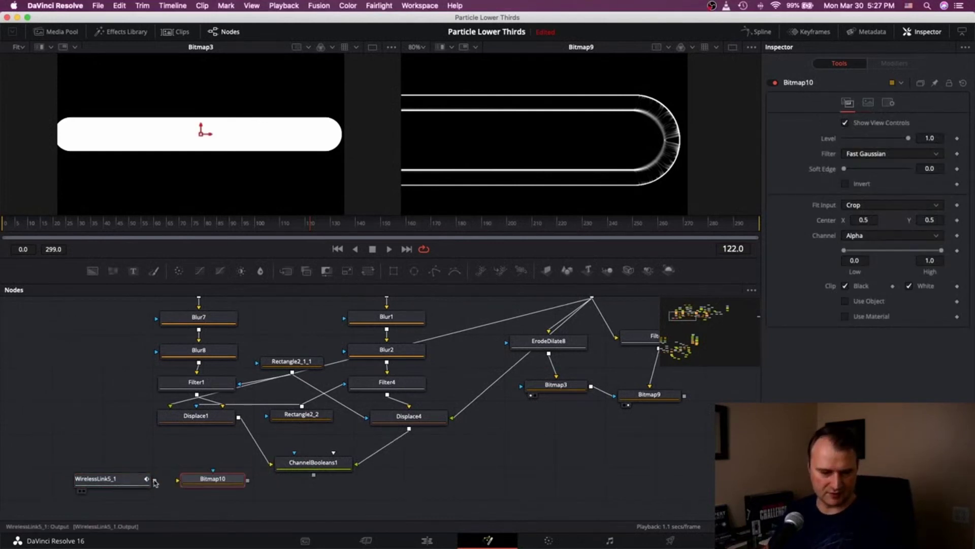
drag(154, 480, 222, 489)
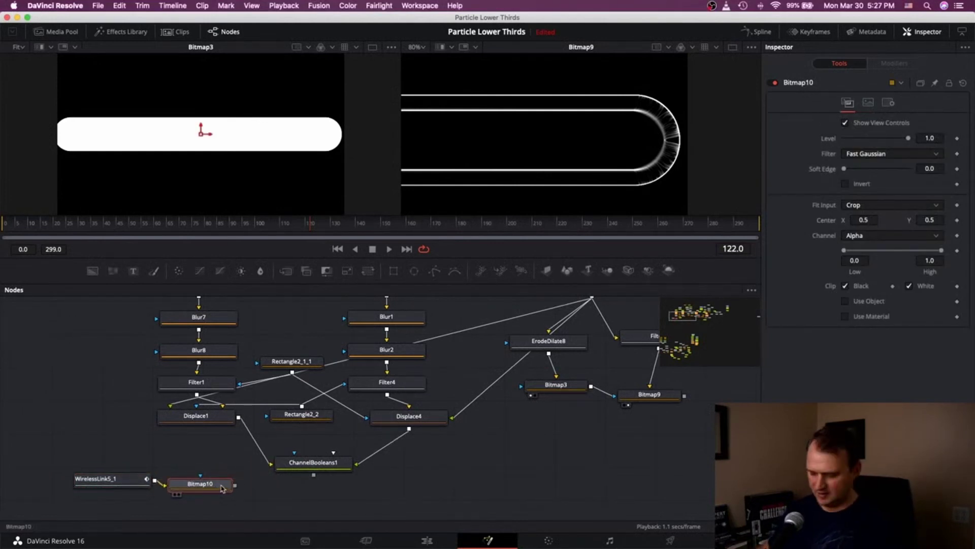
Add a VariBlur node masked by Bitmap10 and connect ChannelBooleans1's output to its main input
key(shift+space)
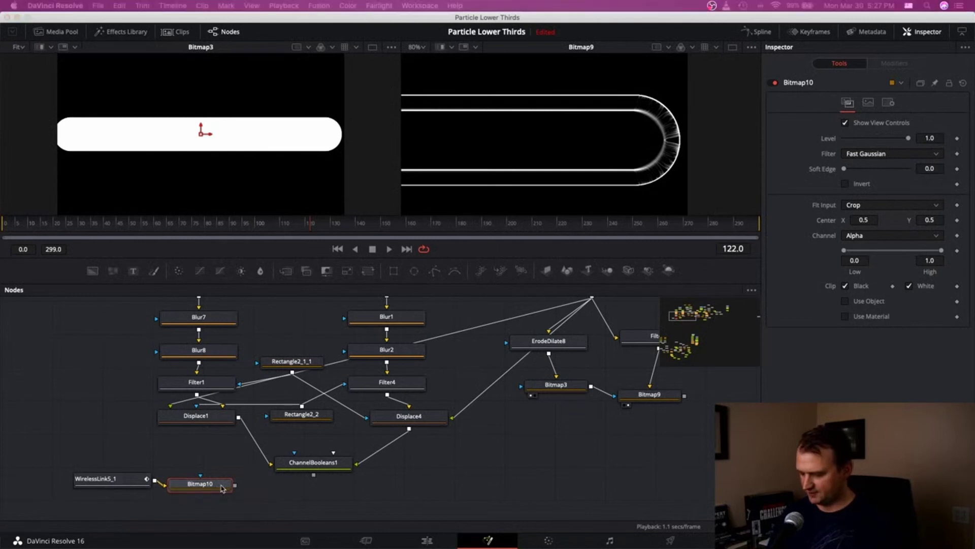
key(Return)
drag(321, 487, 394, 502)
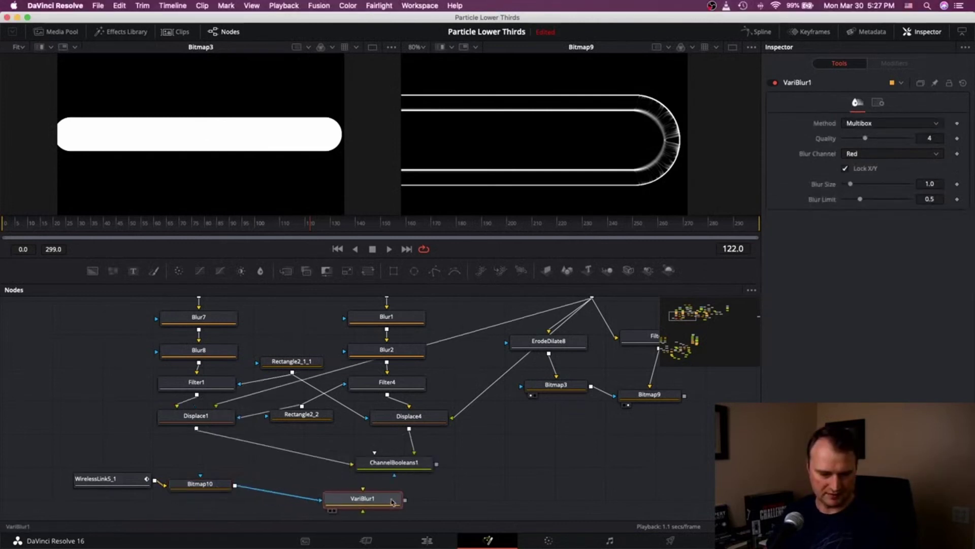
drag(436, 466, 363, 498)
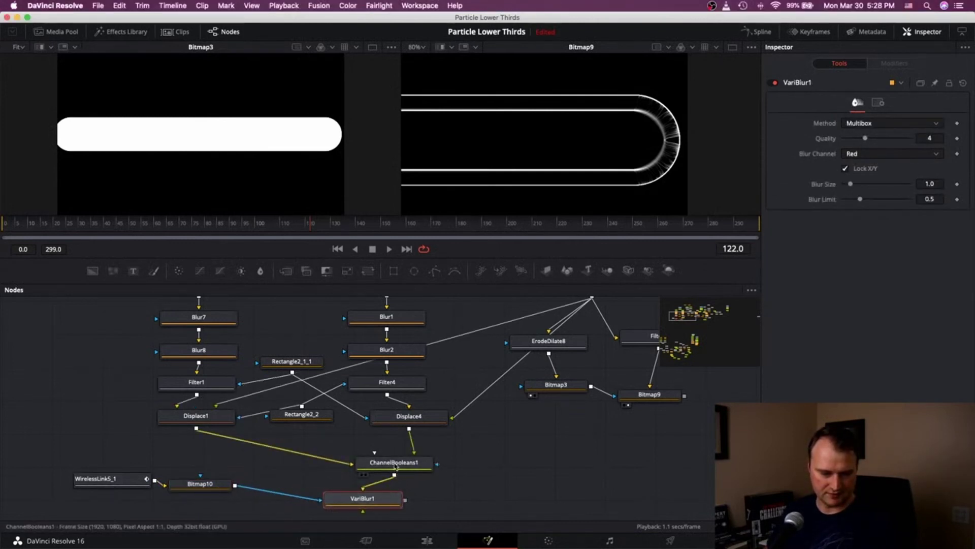
Align ChannelBooleans1 above VariBlur1 with Bitmap10 and WirelessLink5_1 in a row beside it, and show VariBlur1 in the second viewer
drag(396, 466, 364, 455)
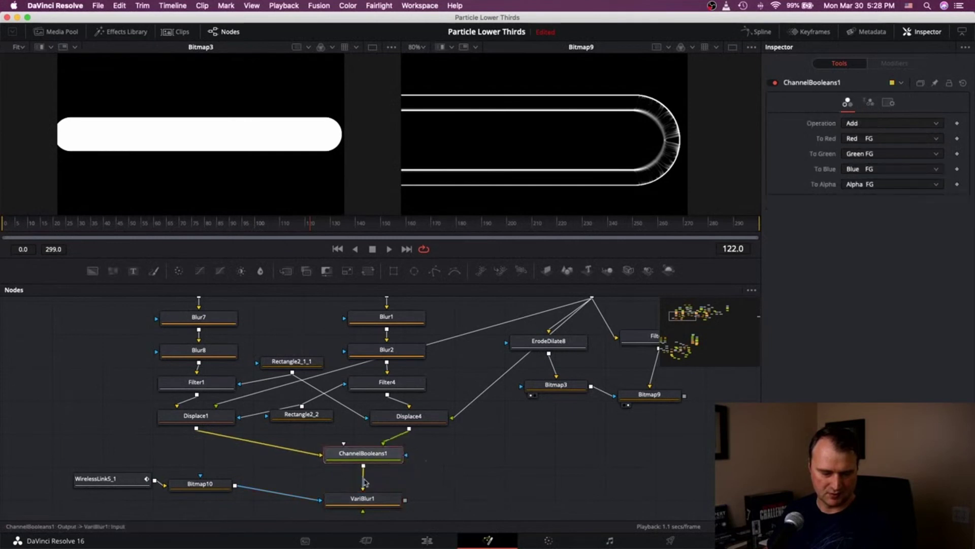
click(334, 510)
drag(208, 486, 250, 496)
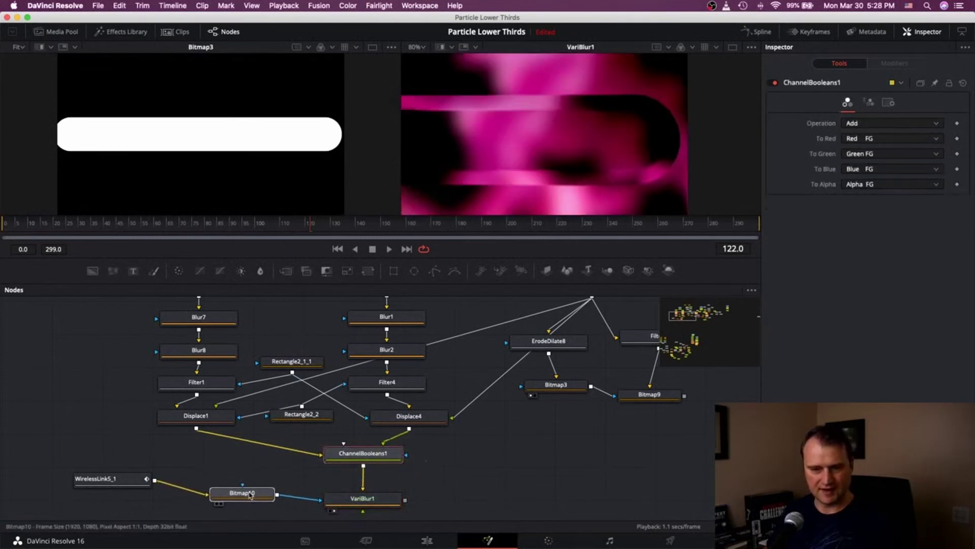
drag(116, 479, 140, 488)
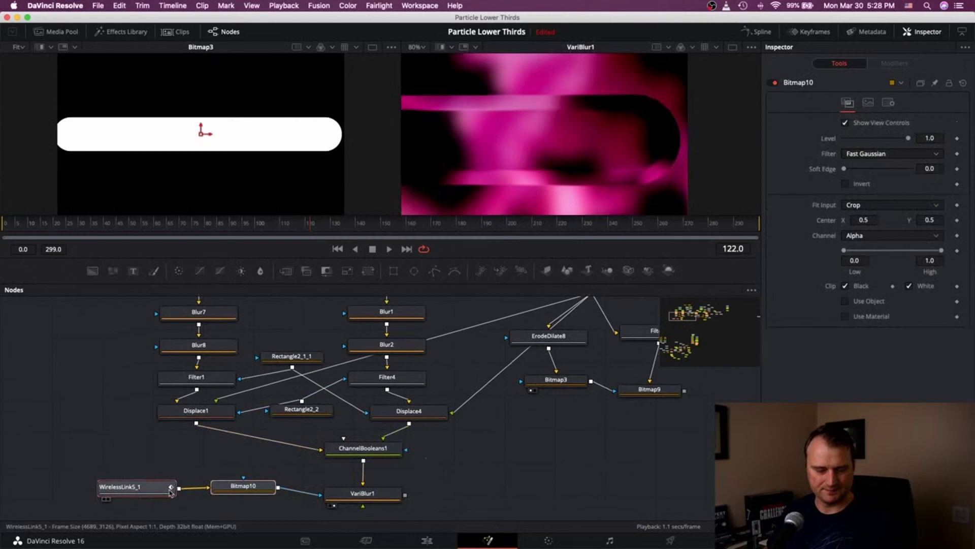
Show Bitmap10 in the first viewer and set its Channel to Luminance
click(235, 492)
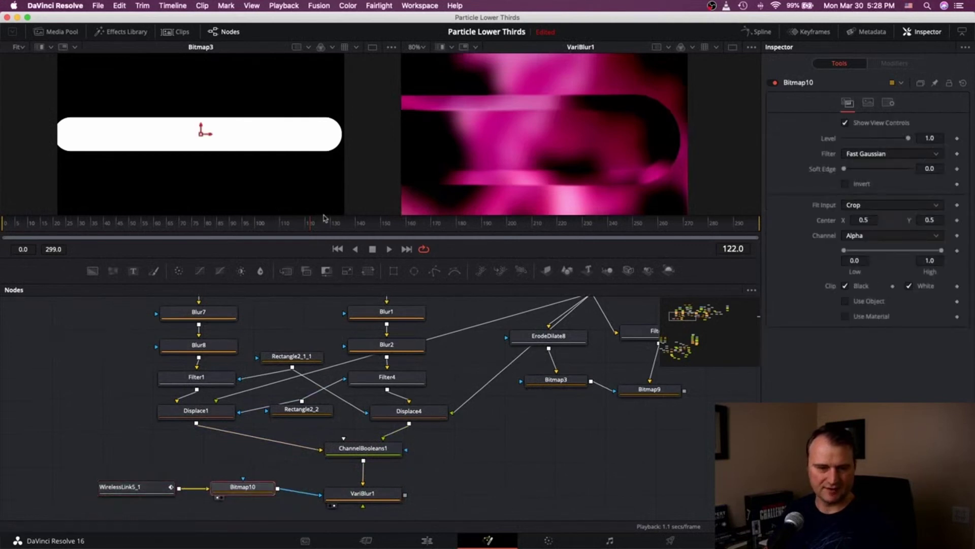
key(1)
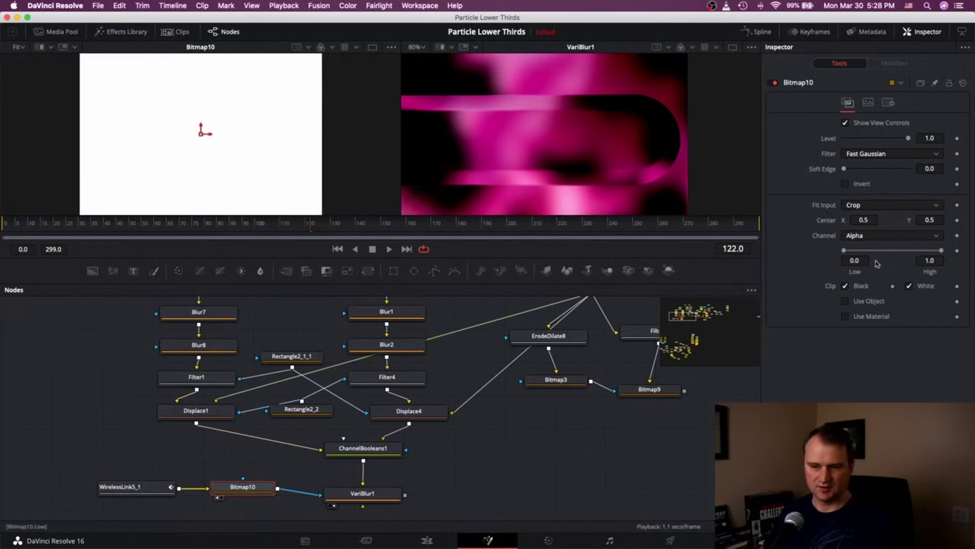
click(892, 236)
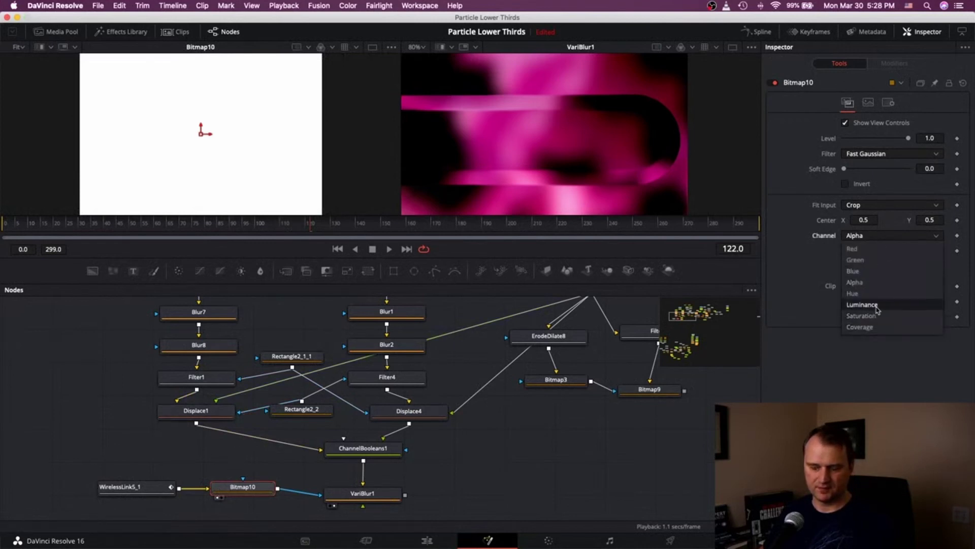
click(878, 308)
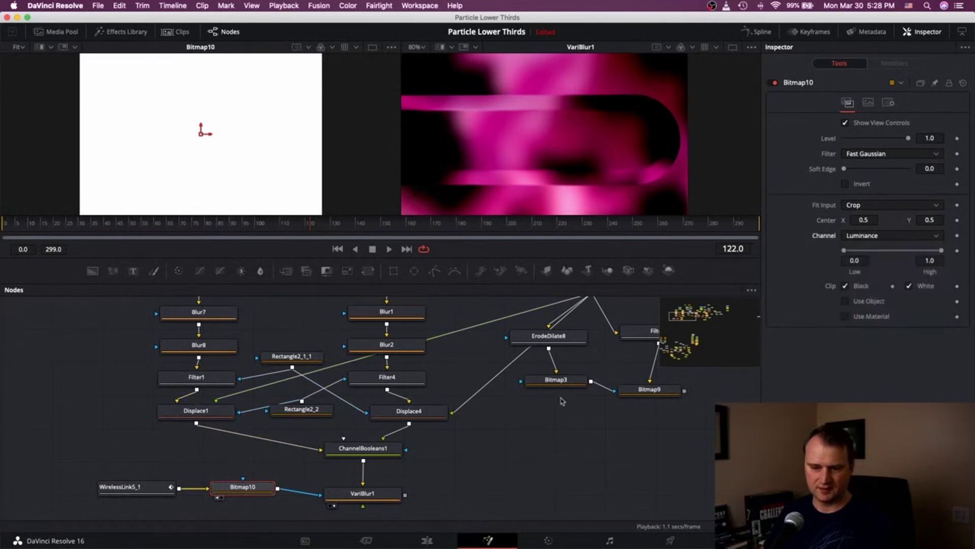
Check the settings of Bitmap6, which feeds VariBlur2 in the other node group, and compare them with Bitmap10's
click(675, 347)
scroll(522, 433, down, 3)
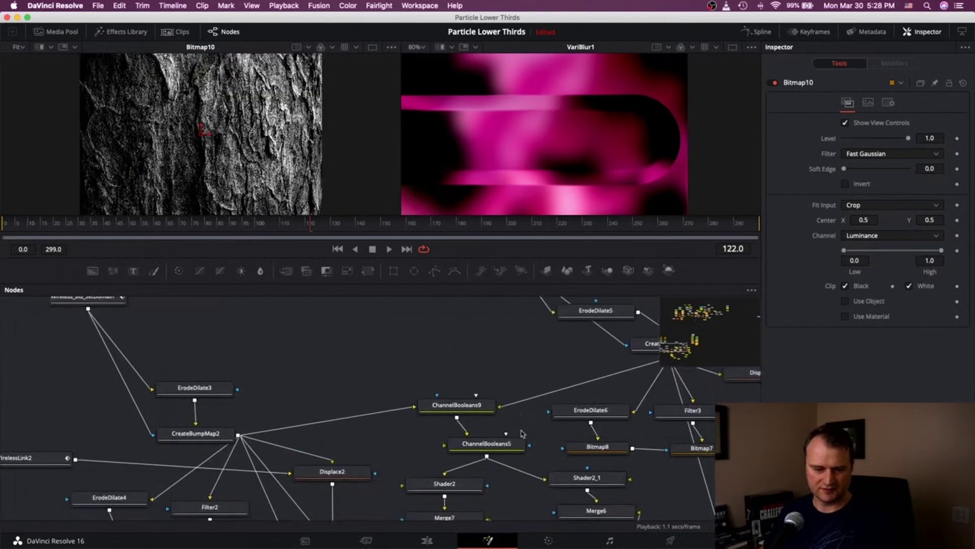
scroll(522, 434, right, 3)
scroll(522, 433, down, 5)
scroll(522, 433, right, 2)
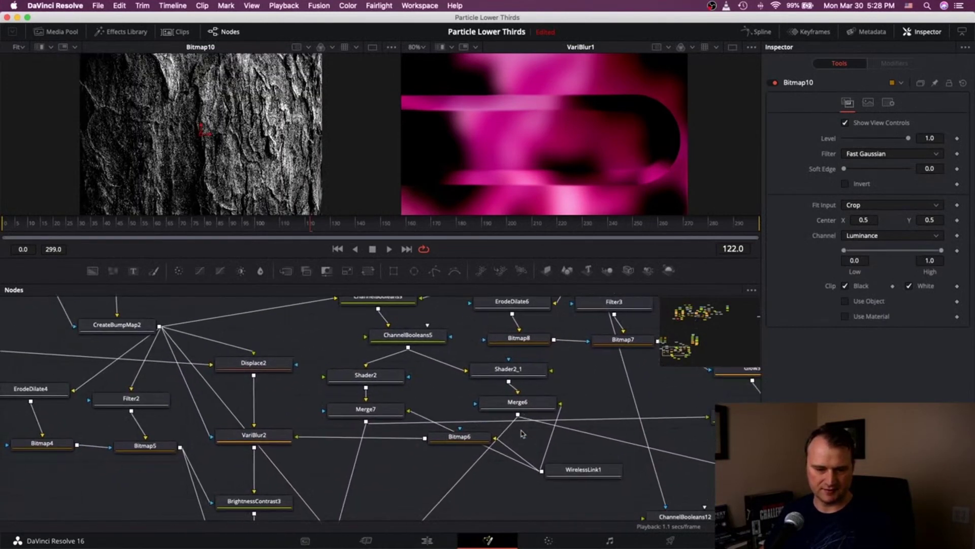
scroll(523, 433, right, 1)
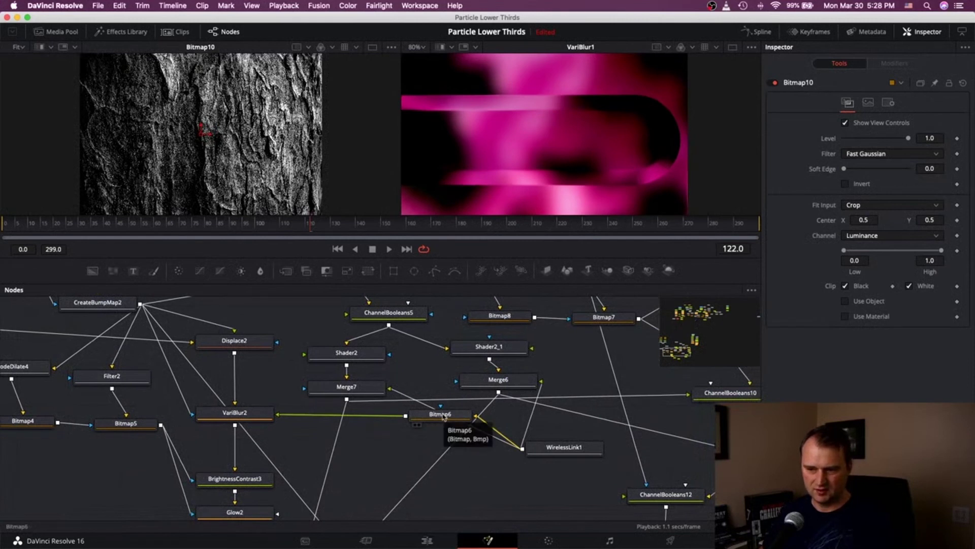
click(440, 414)
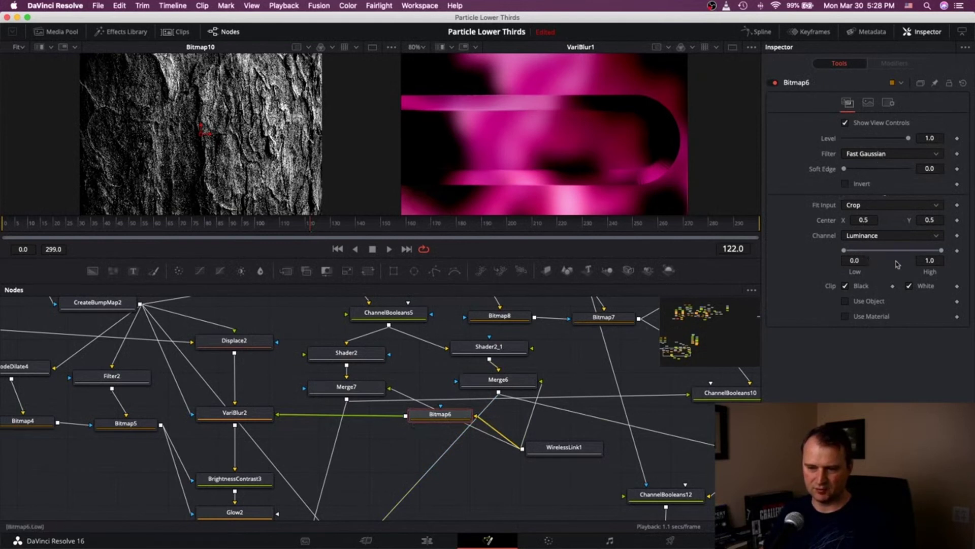
click(681, 321)
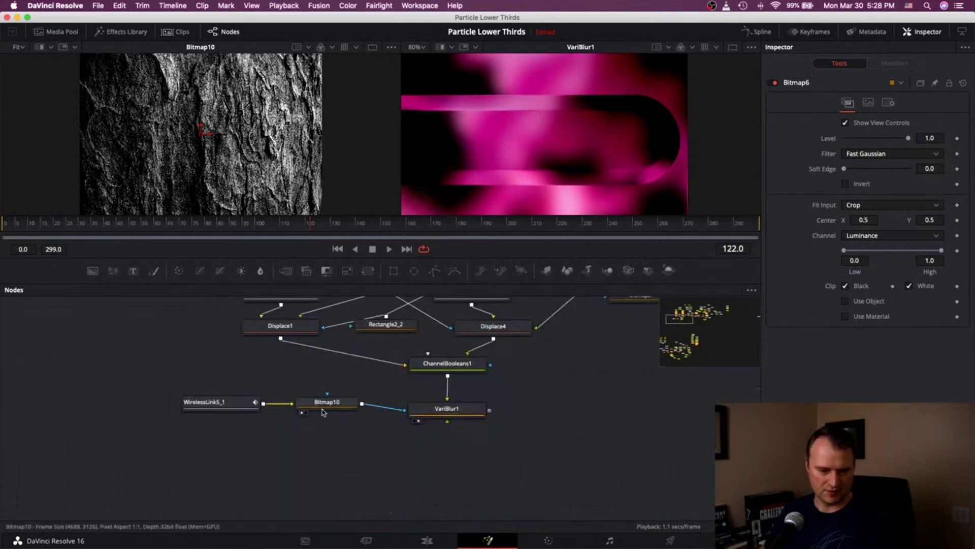
click(323, 405)
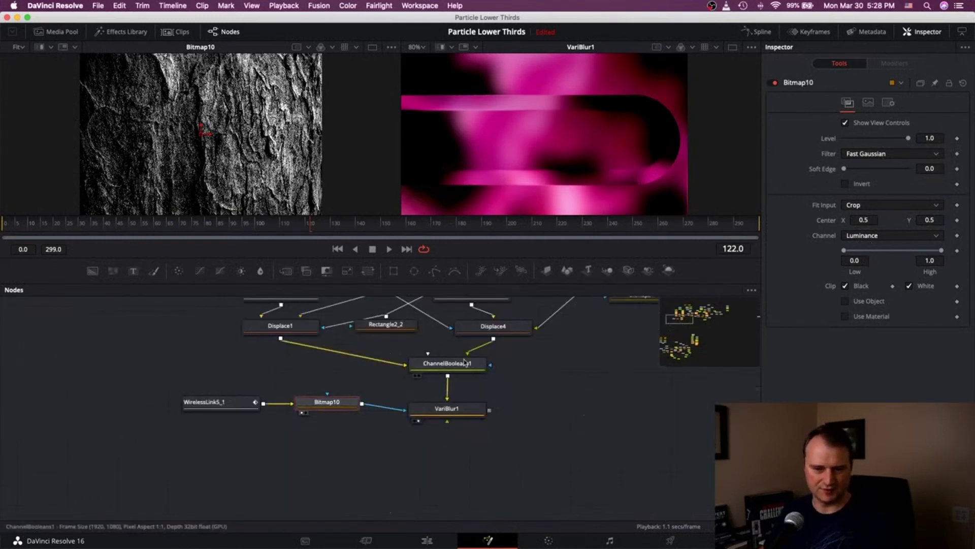
Adjust VariBlur1's Blur Size while viewing the whole frame, trying 30 and settling on 17.95
click(438, 411)
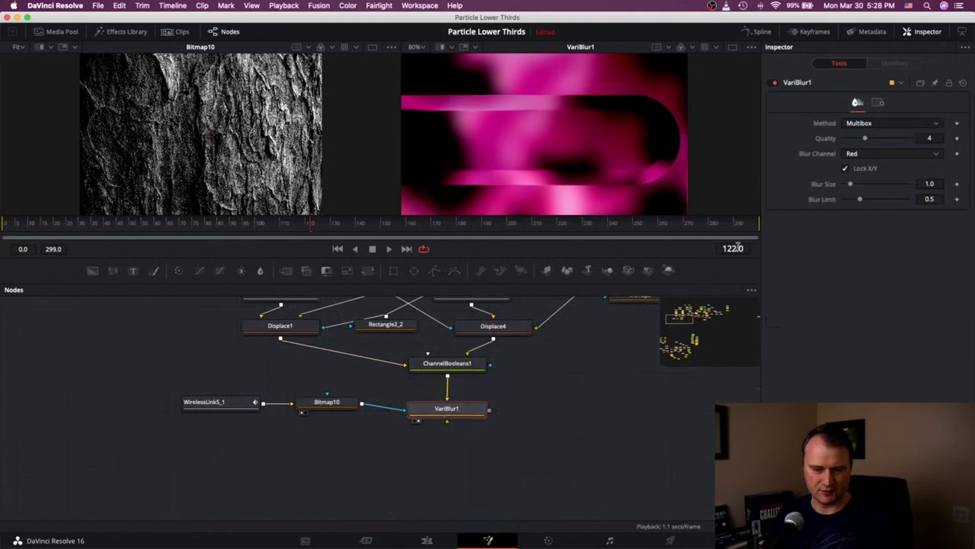
drag(852, 184, 943, 181)
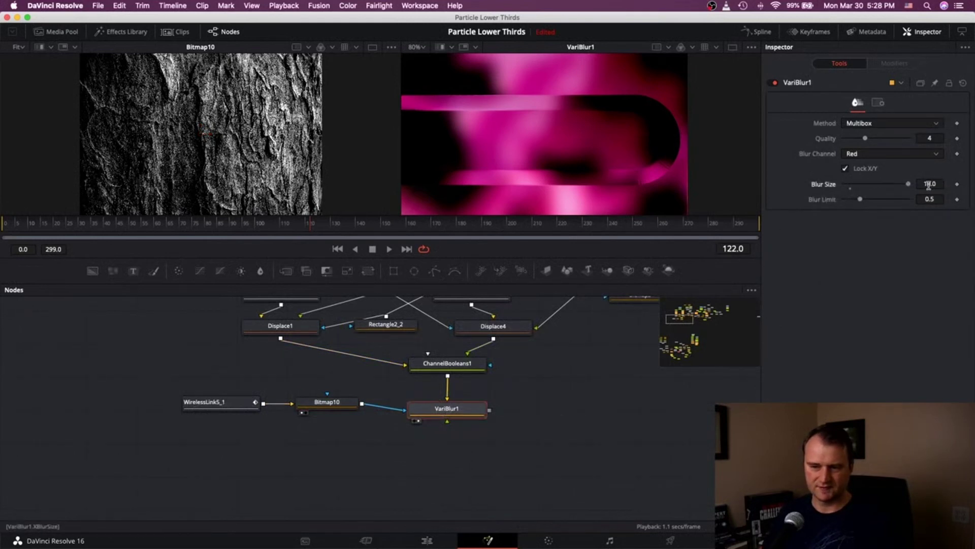
click(930, 184)
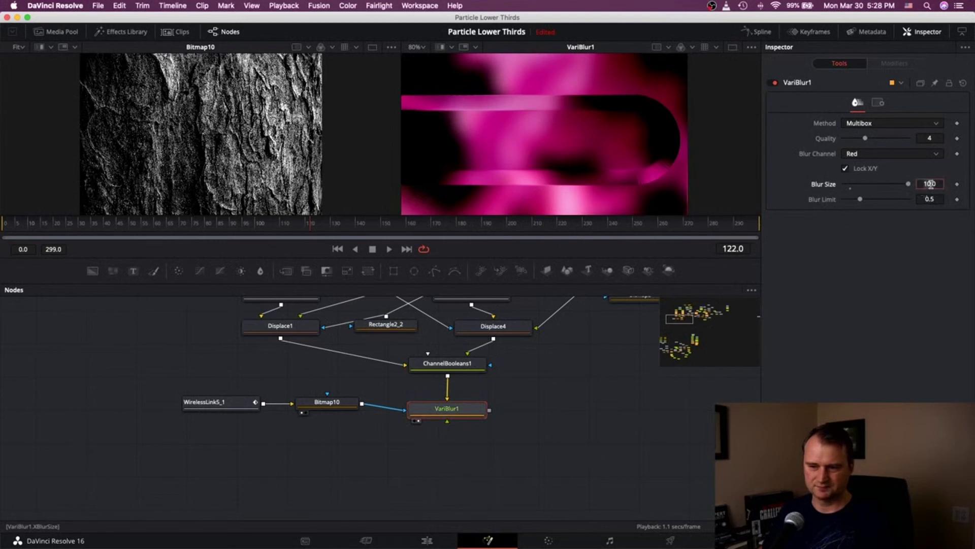
text(30)
key(Tab)
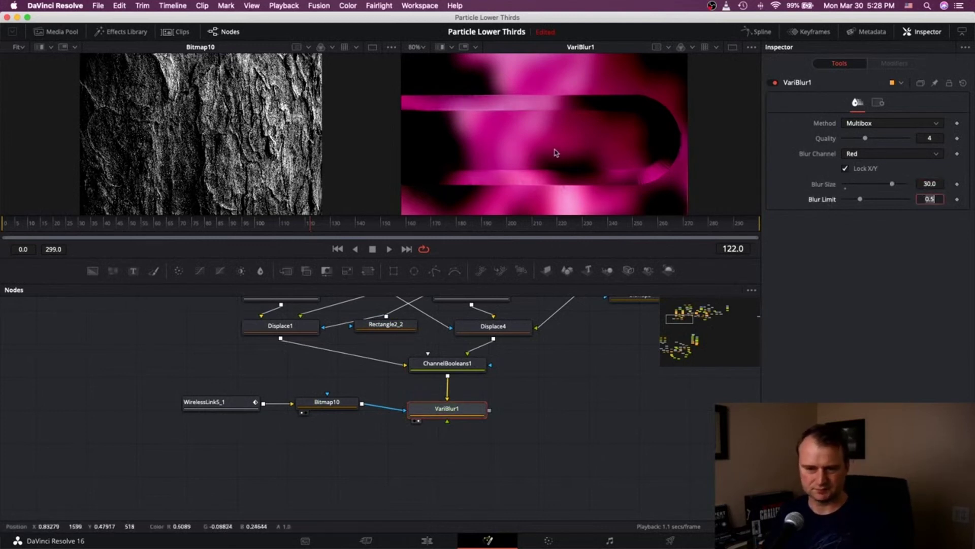
key(ctrl+f)
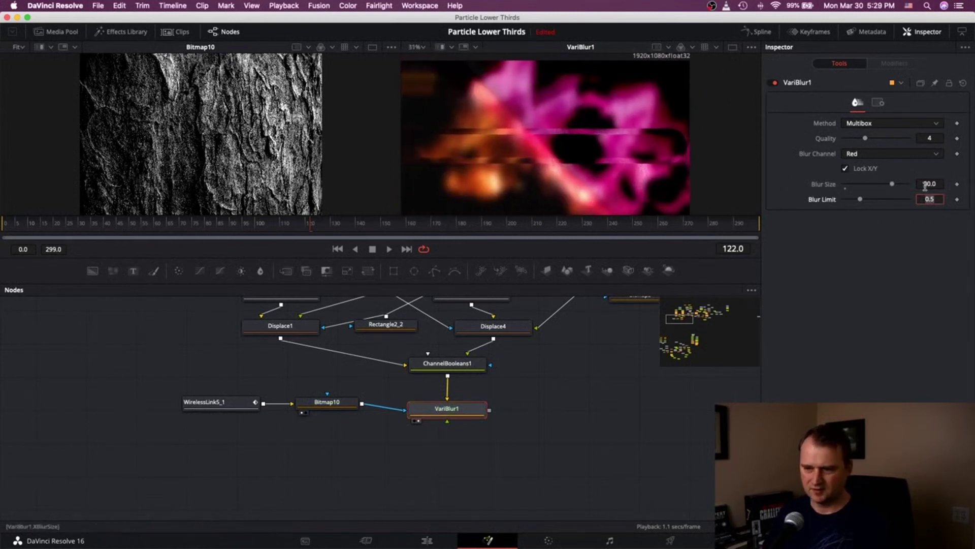
drag(897, 186, 880, 186)
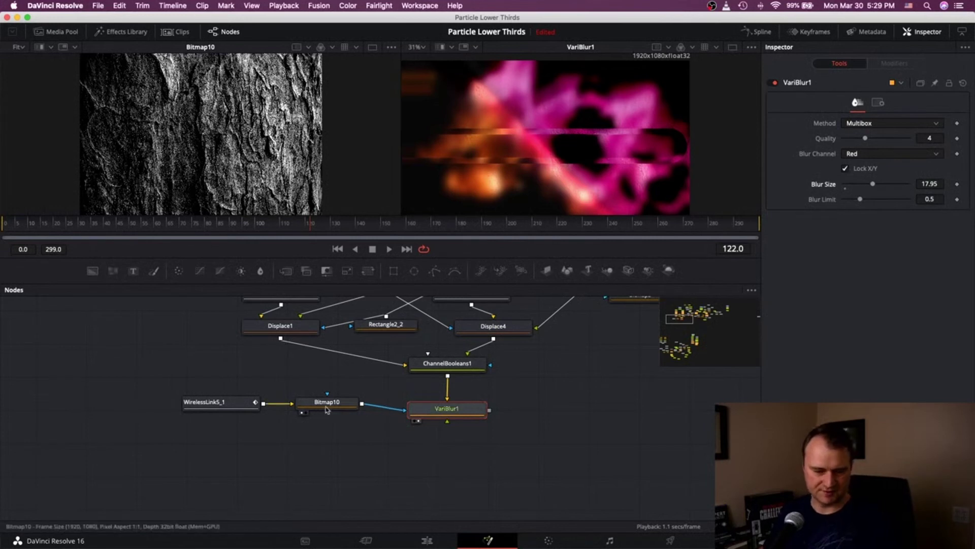
Add a Brightness/Contrast node directly after VariBlur1
click(326, 406)
scroll(230, 434, right, 5)
click(306, 409)
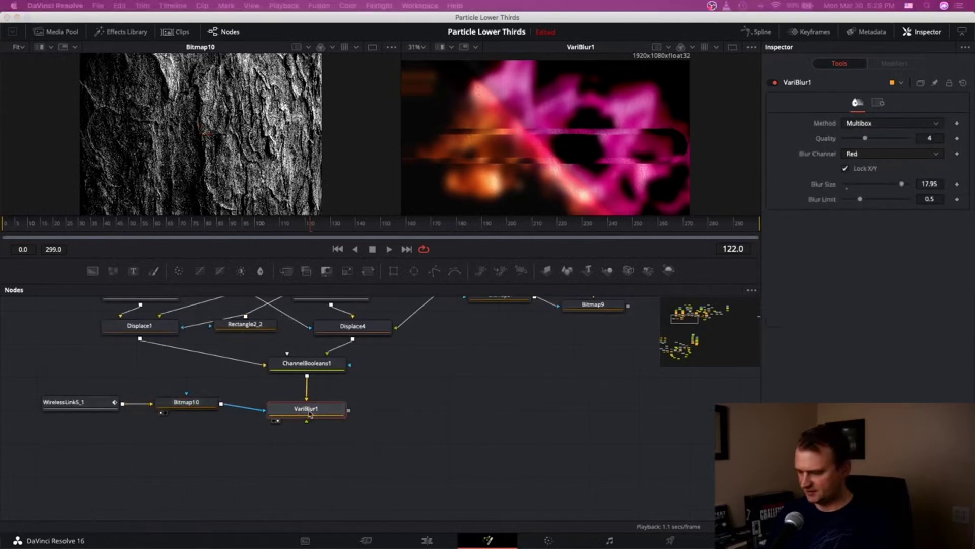
key(Return)
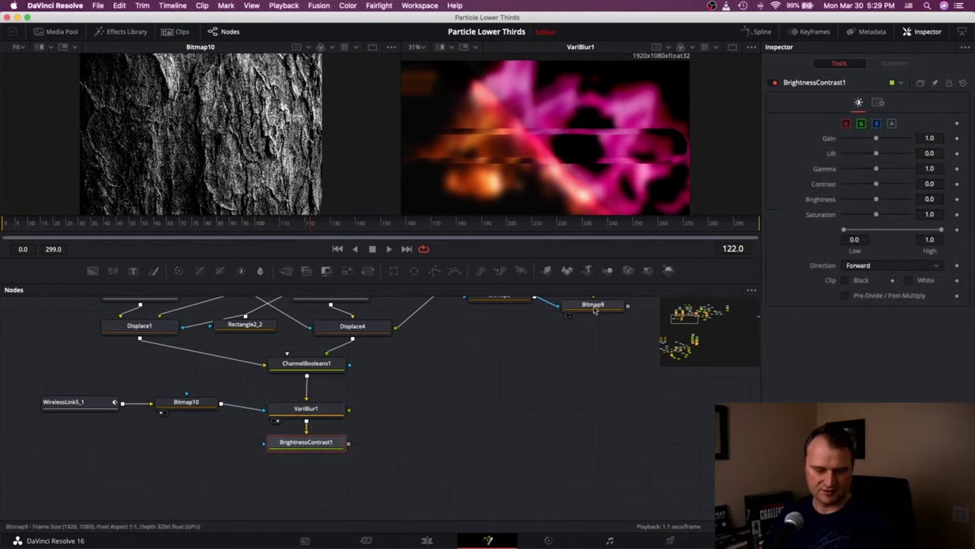
Move ErodeDilate8, Bitmap3, Filter6 and Bitmap9 together down the node graph, beside ChannelBooleans1 and VariBlur1
scroll(601, 361, up, 8)
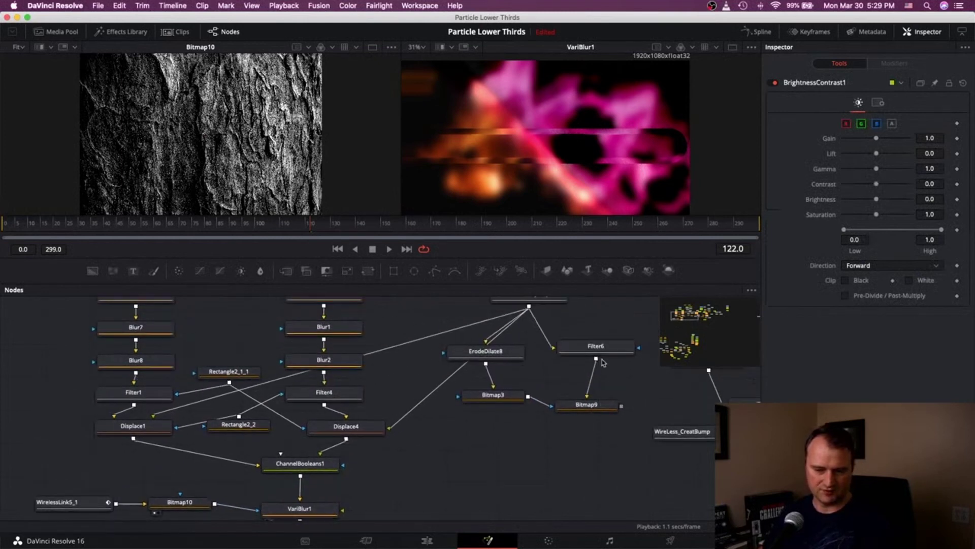
click(488, 346)
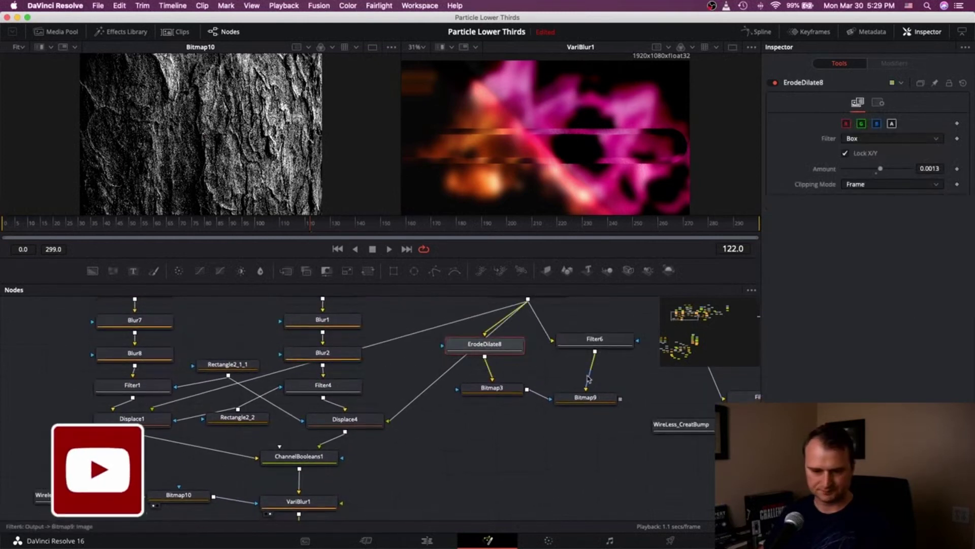
shift+click(492, 387)
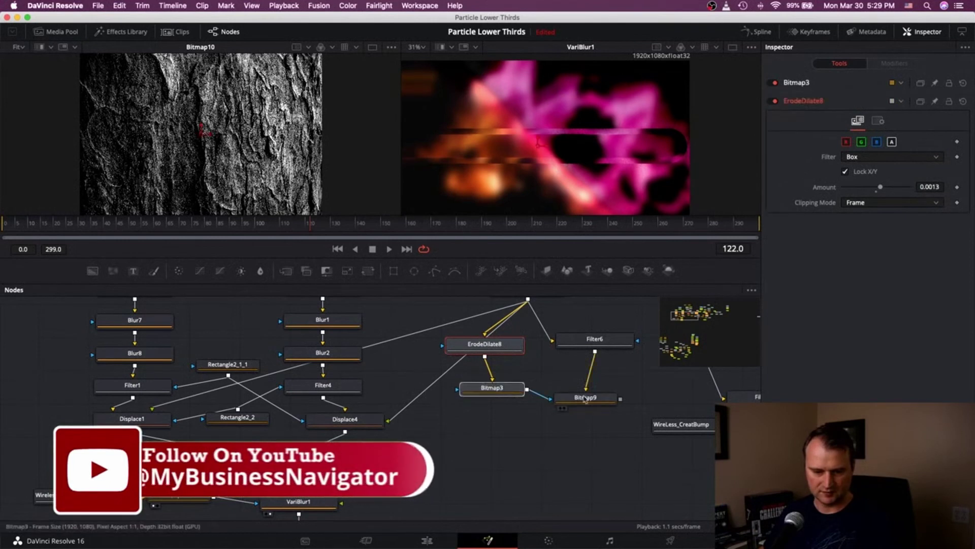
shift+click(586, 397)
shift+click(591, 348)
drag(591, 348, 547, 471)
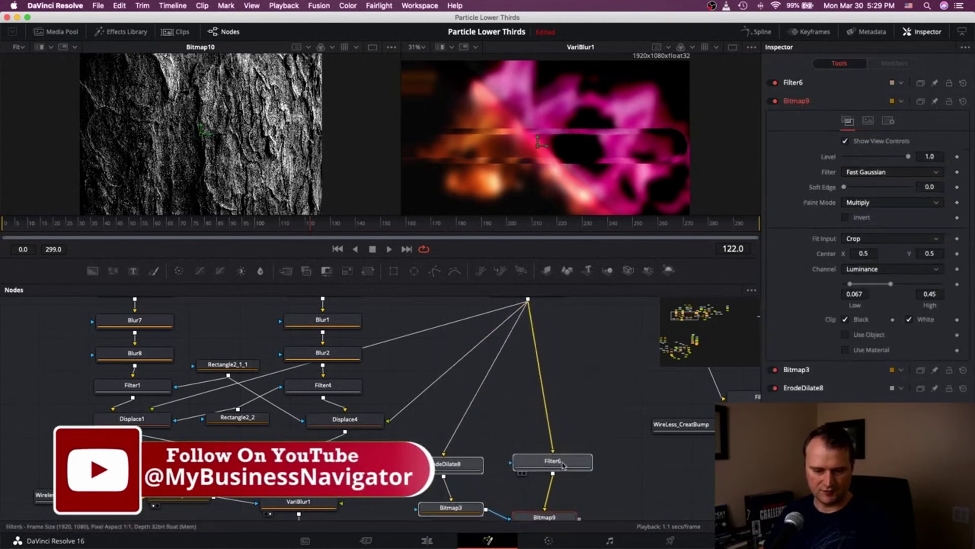
scroll(562, 464, down, 7)
scroll(562, 464, down, 5)
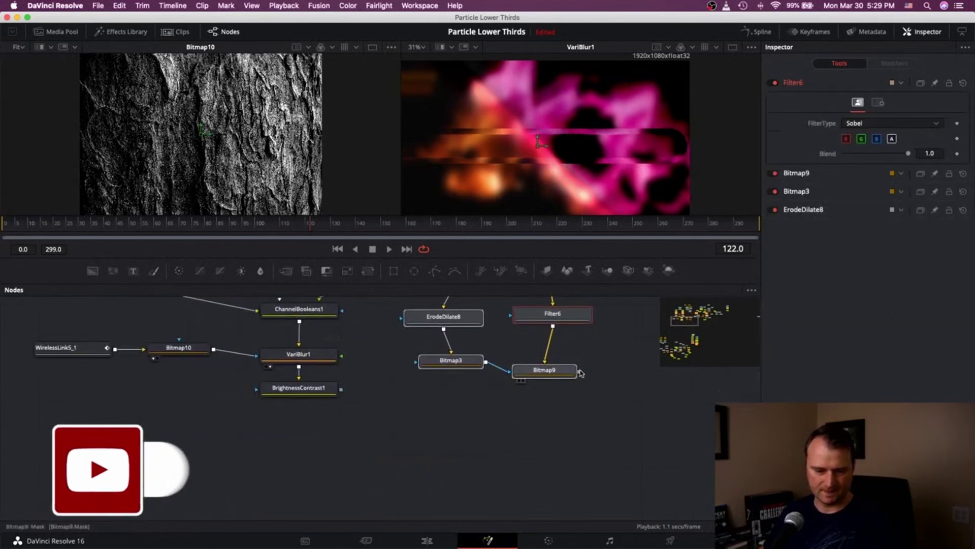
Connect Bitmap9 to BrightnessContrast1 as its effect mask and set the node's Contrast to 0.25
drag(579, 371, 259, 392)
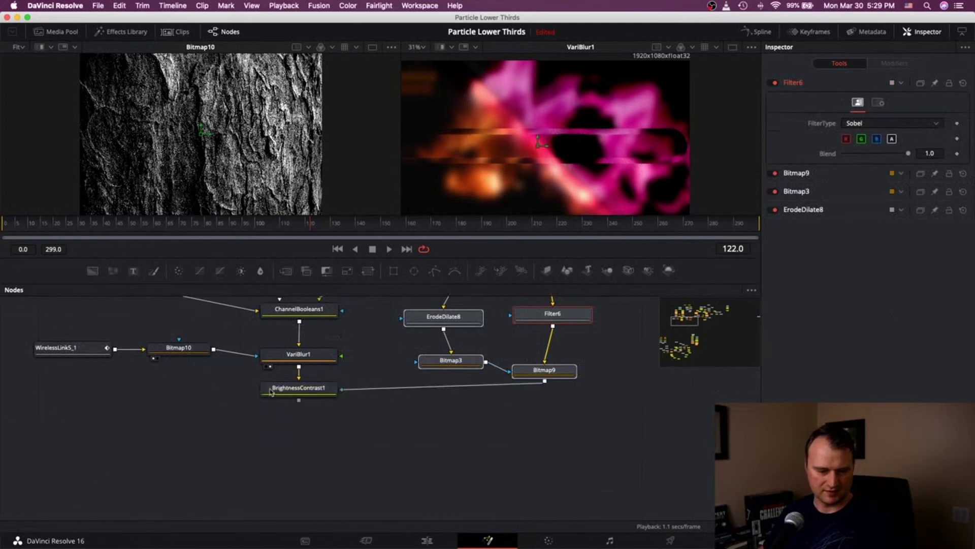
click(295, 392)
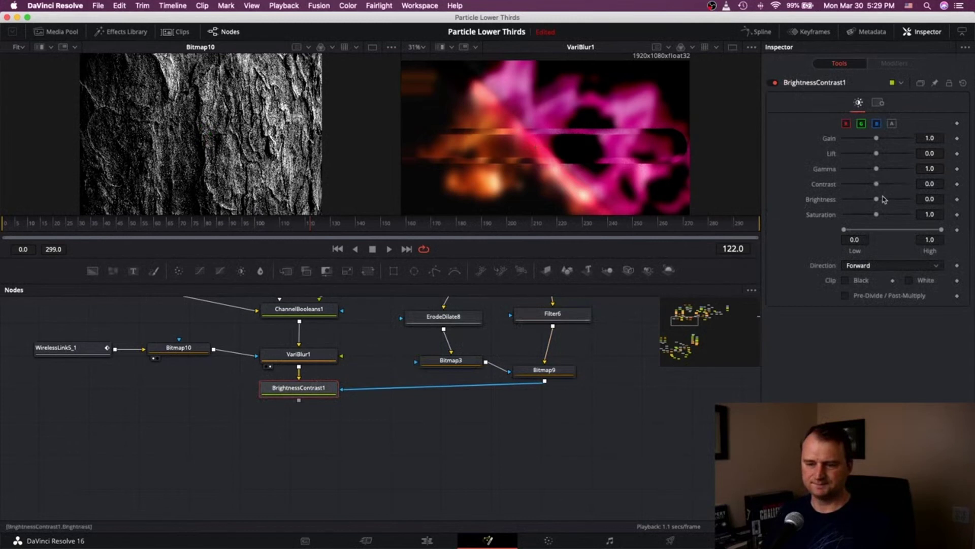
drag(876, 183, 884, 184)
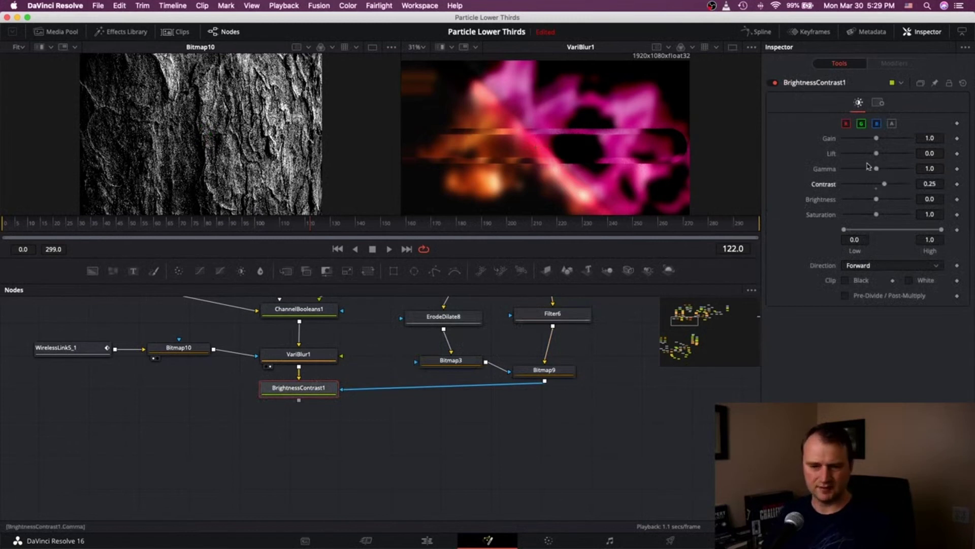
Tune BrightnessContrast1 while viewing its output, setting Gain to 1.83 and Brightness to 0.14, and resetting Contrast to 0.0
click(875, 214)
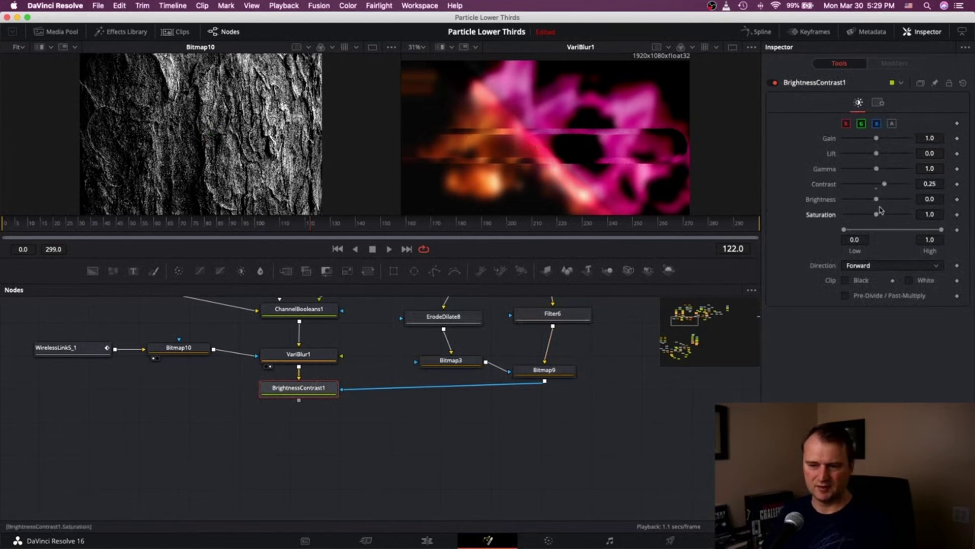
click(875, 198)
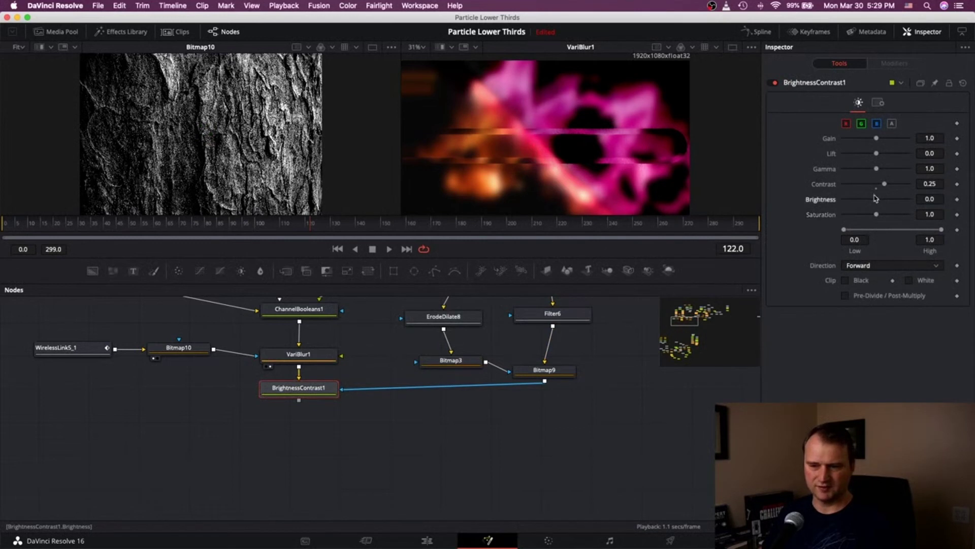
drag(882, 203, 883, 201)
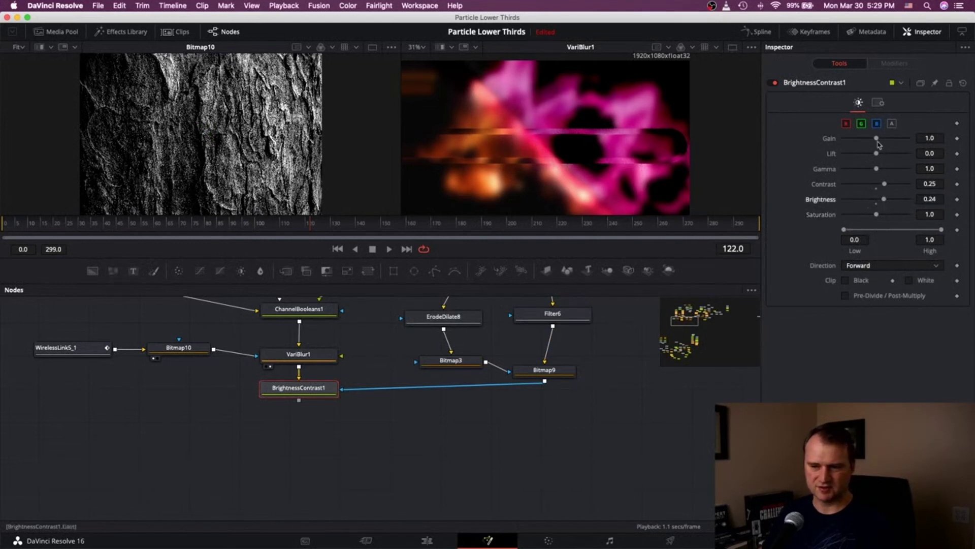
drag(877, 141, 873, 141)
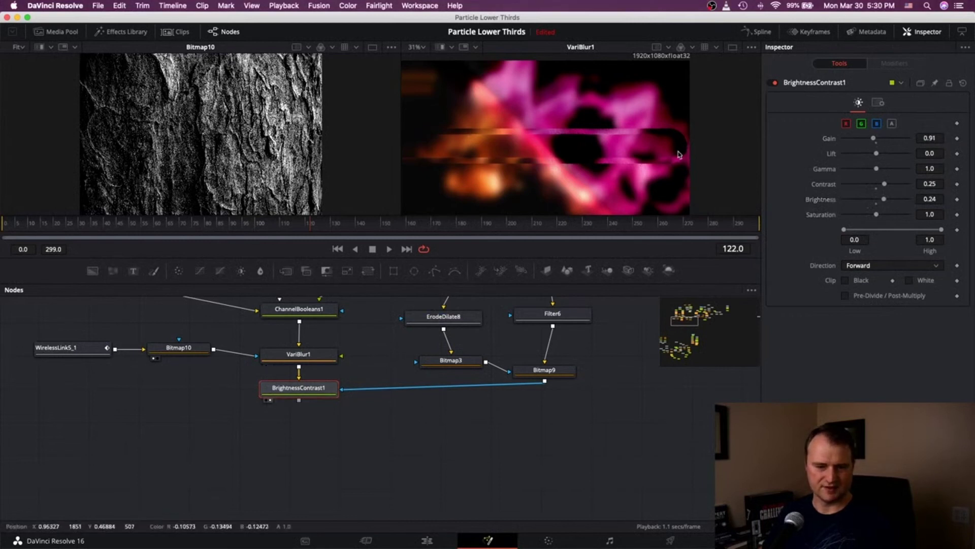
key(2)
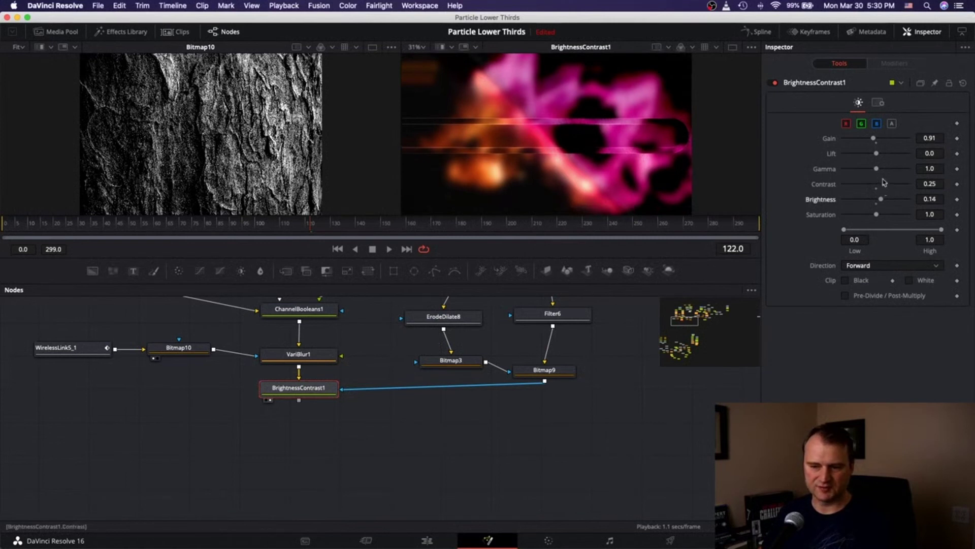
drag(884, 182, 882, 200)
double_click(847, 185)
double_click(874, 200)
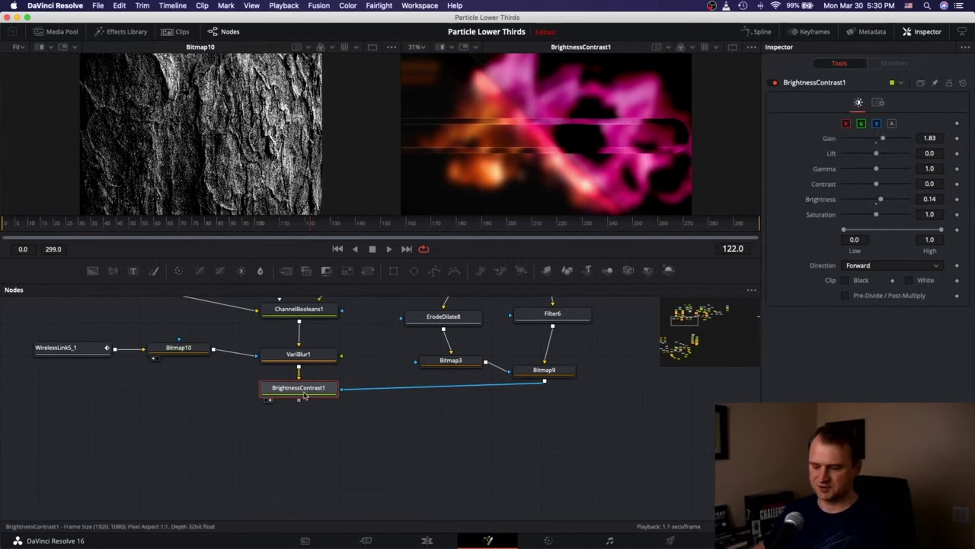
Add a Glow node after BrightnessContrast1, masked by Bitmap9, view its output and set Glow Size to 26.0
key(super+Tab)
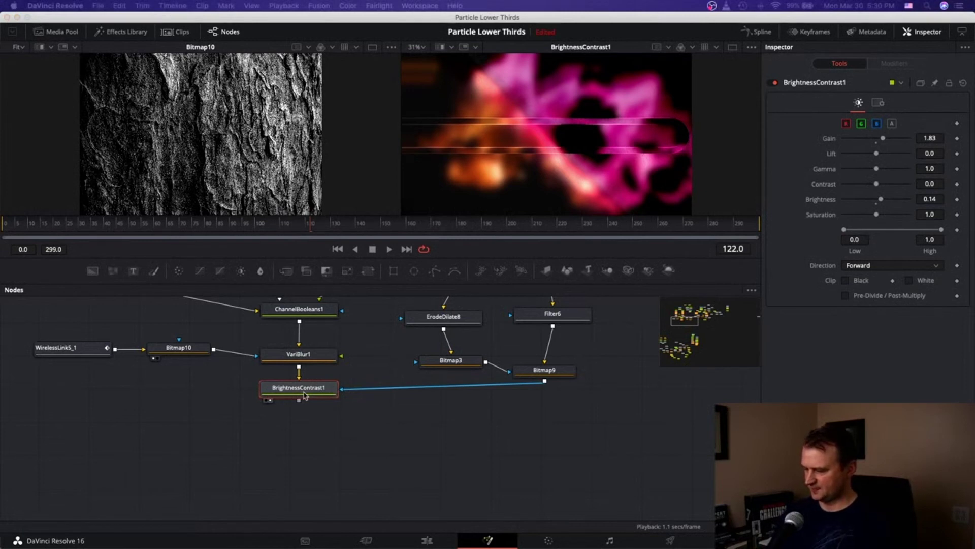
key(Return)
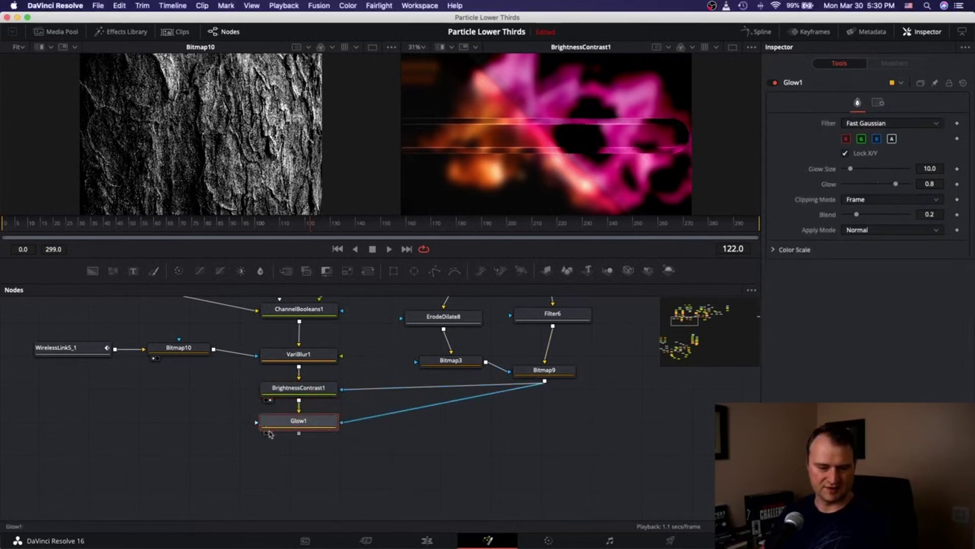
drag(268, 429, 287, 162)
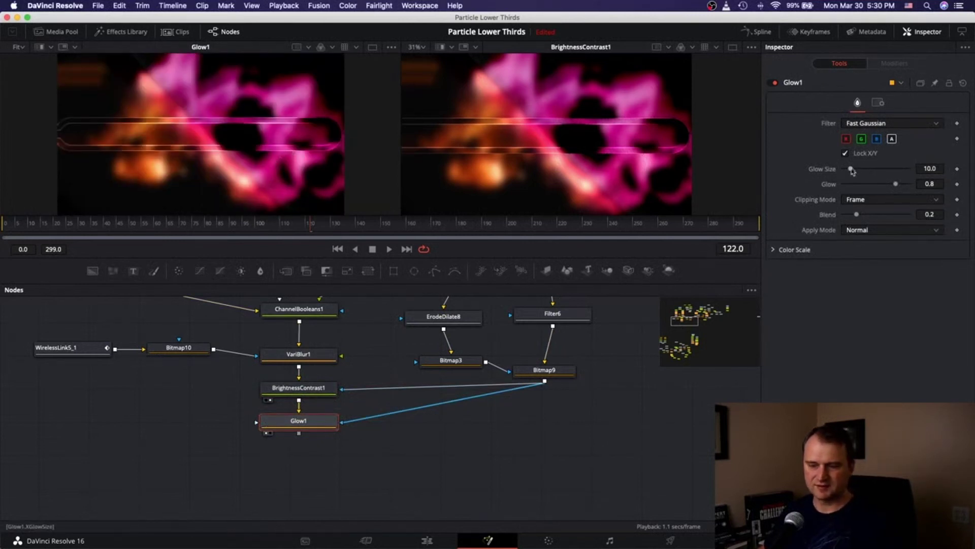
drag(852, 171, 856, 171)
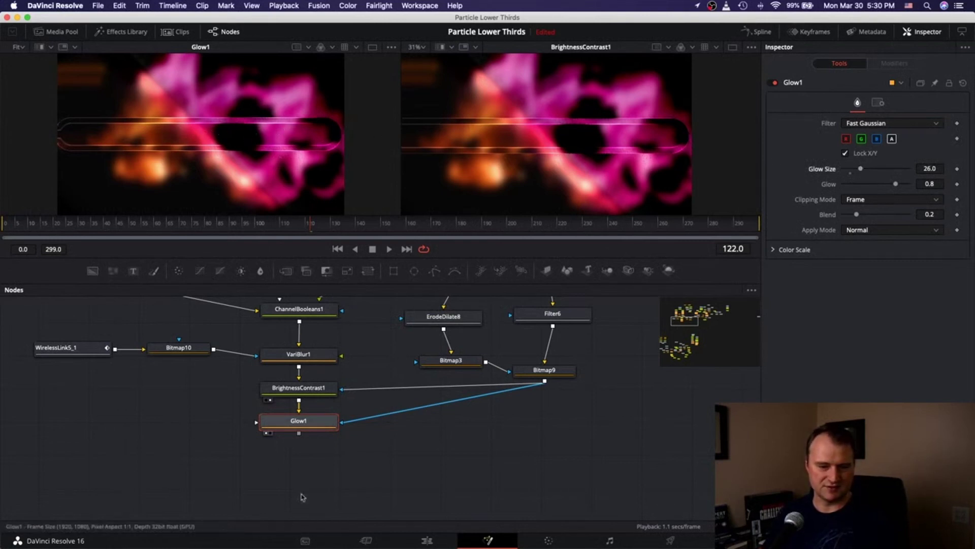
Move Glow1 away from BrightnessContrast1 toward the displacement branch, placing it just below Bitmap9
scroll(336, 446, right, 10)
scroll(337, 446, up, 4)
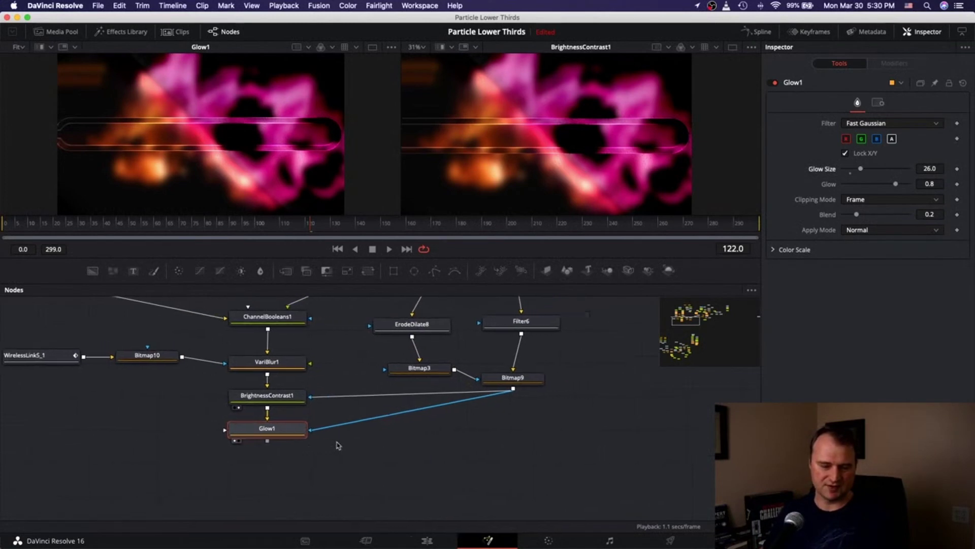
scroll(336, 446, right, 10)
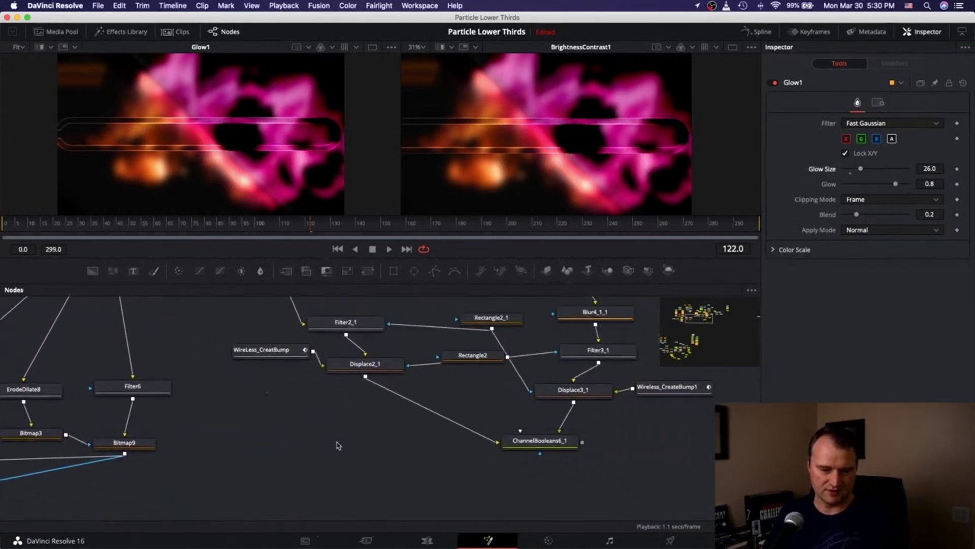
scroll(337, 445, up, 2)
scroll(337, 446, right, 10)
scroll(336, 446, up, 3)
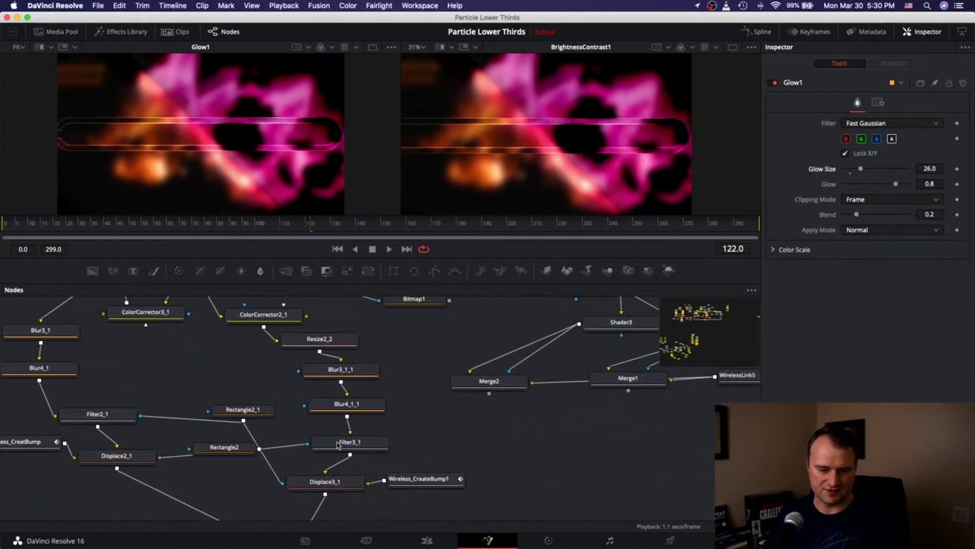
scroll(498, 483, down, 10)
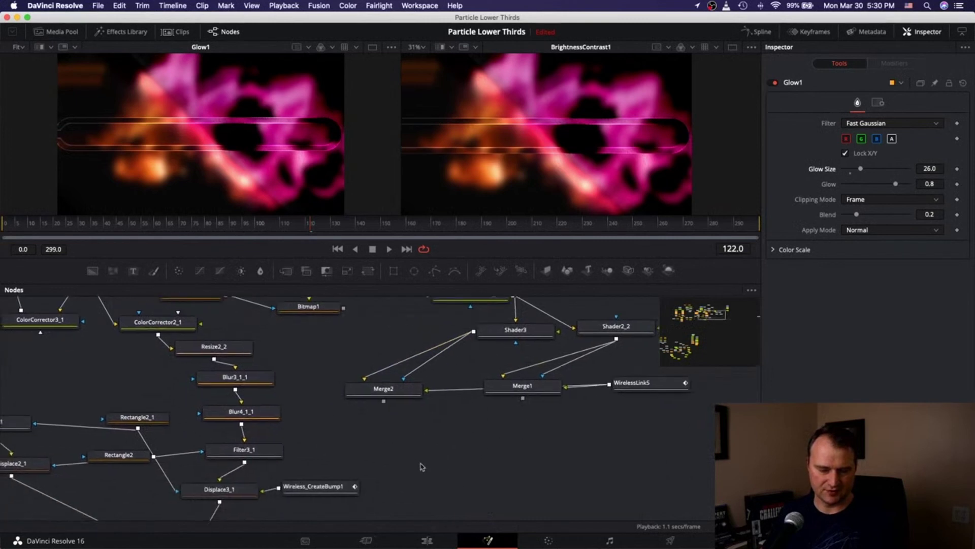
scroll(457, 473, left, 8)
scroll(422, 466, up, 3)
scroll(421, 466, left, 10)
scroll(421, 467, down, 4)
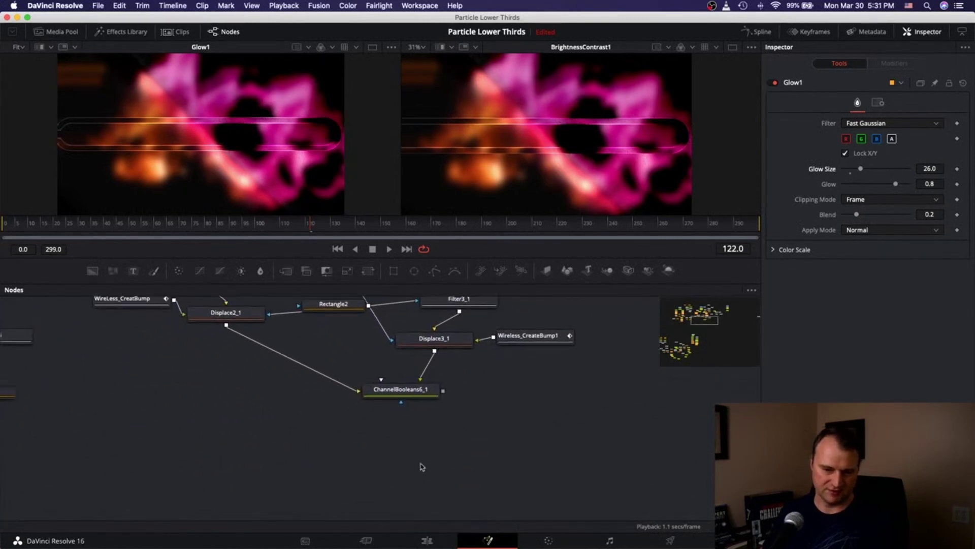
scroll(421, 466, left, 4)
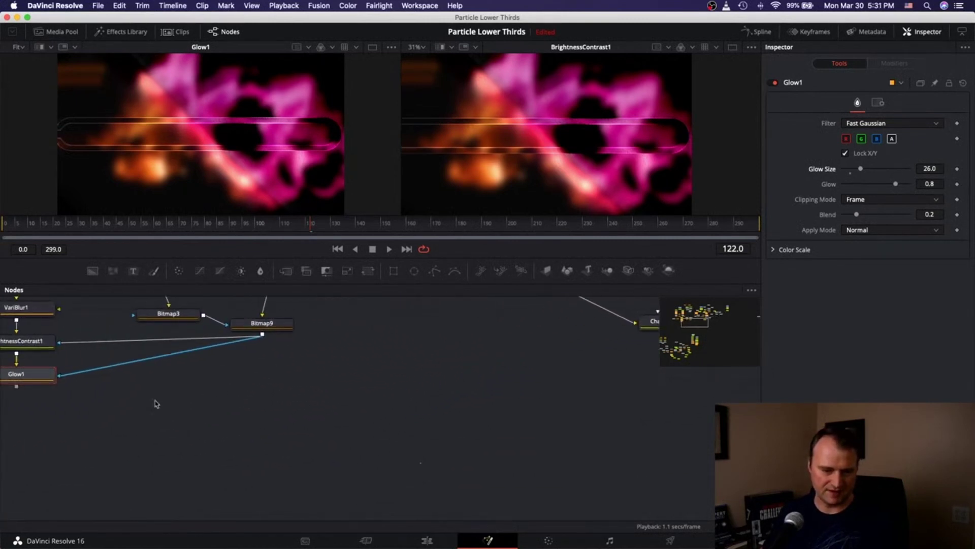
drag(40, 372, 334, 404)
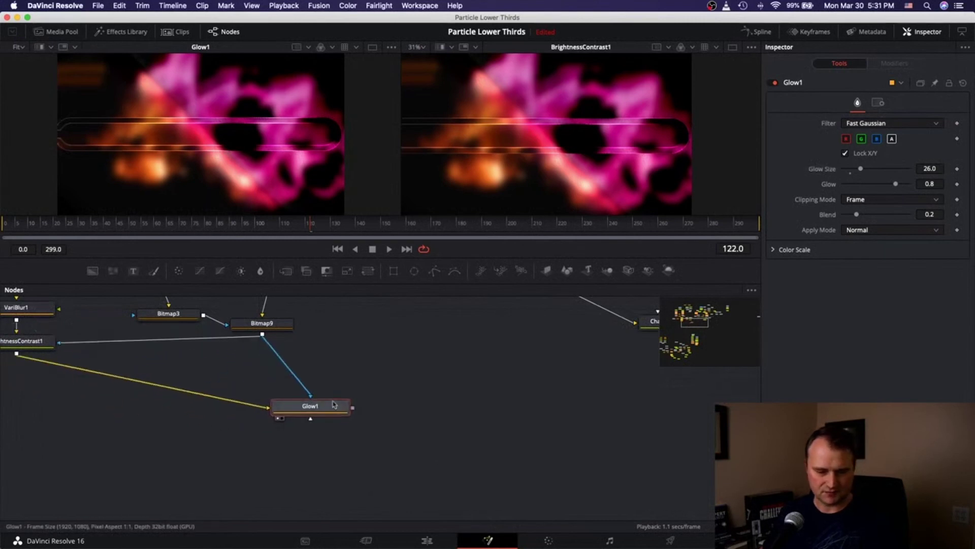
Add a Channel Booleans node below ChannelBooleans6_1 and connect Glow1's output to it
scroll(400, 388, up, 8)
scroll(401, 388, right, 10)
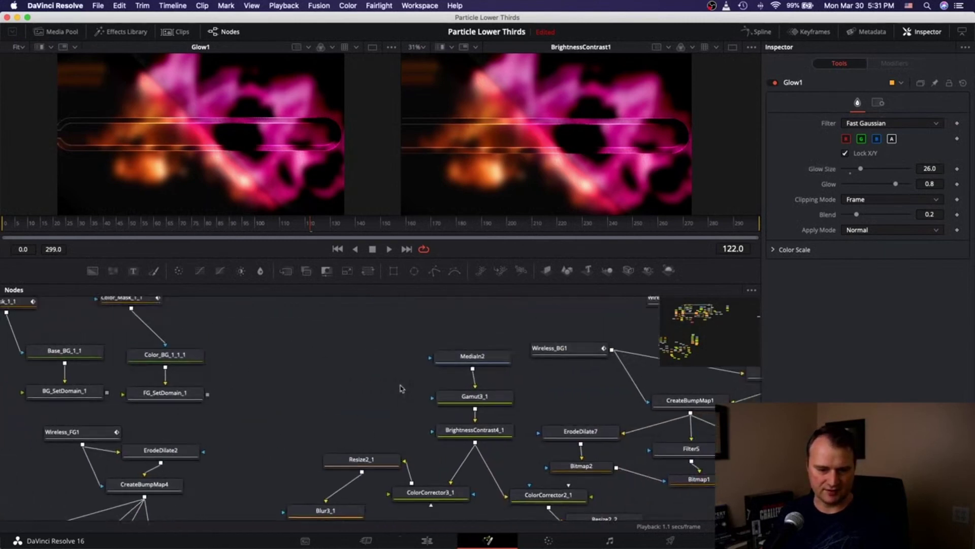
scroll(401, 388, right, 5)
scroll(486, 408, down, 8)
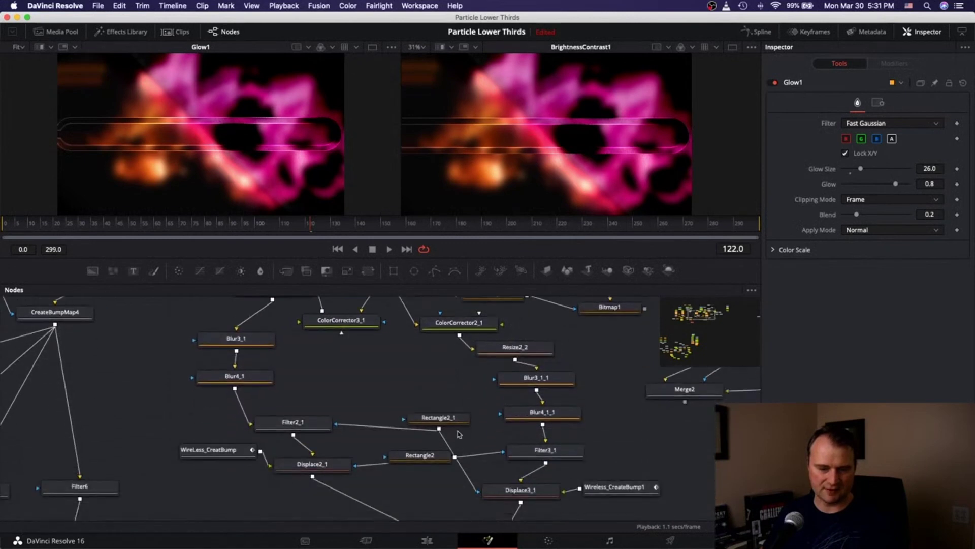
scroll(459, 433, down, 6)
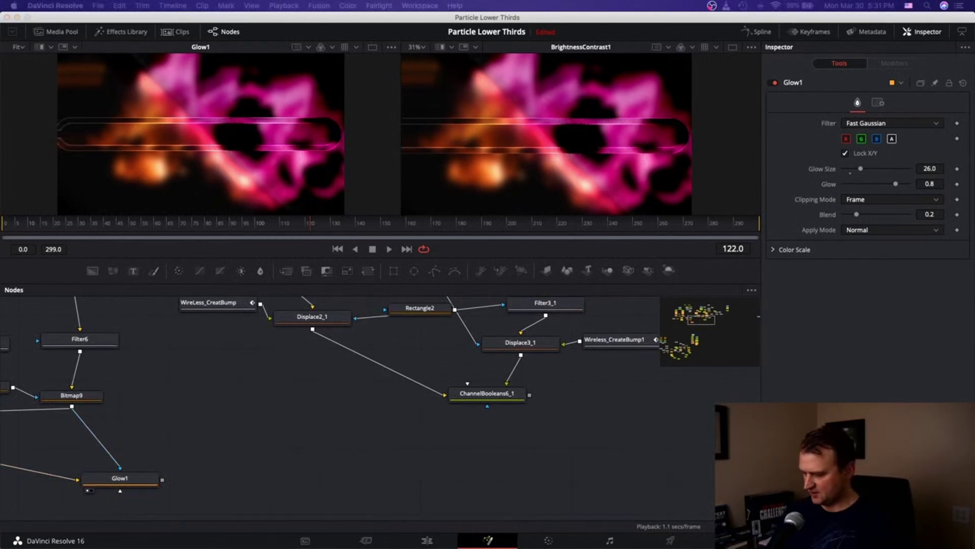
key(Return)
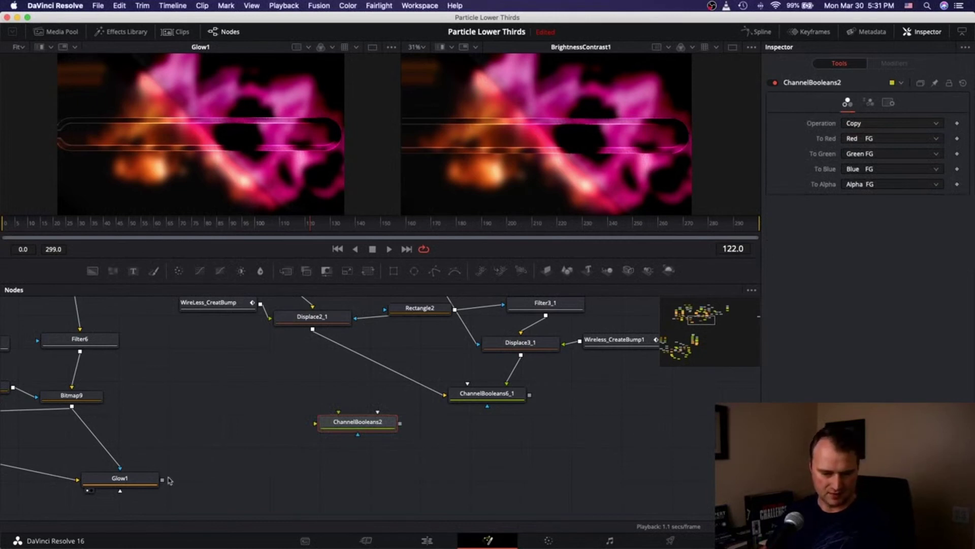
drag(162, 480, 312, 430)
drag(163, 479, 338, 446)
click(376, 431)
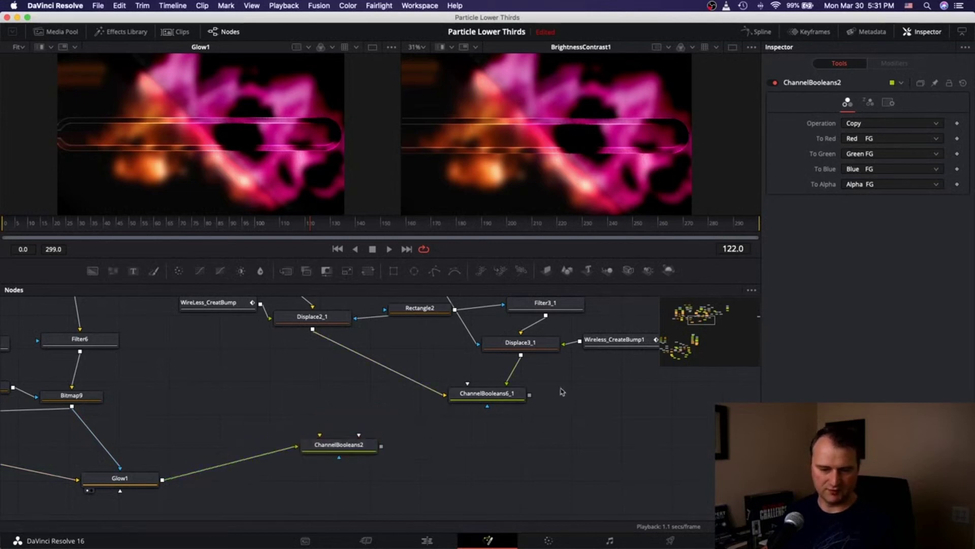
Move WirelessLink5 to an open spot in the node graph below Merge1
scroll(562, 394, up, 5)
scroll(562, 395, right, 5)
scroll(562, 392, right, 5)
drag(589, 377, 492, 463)
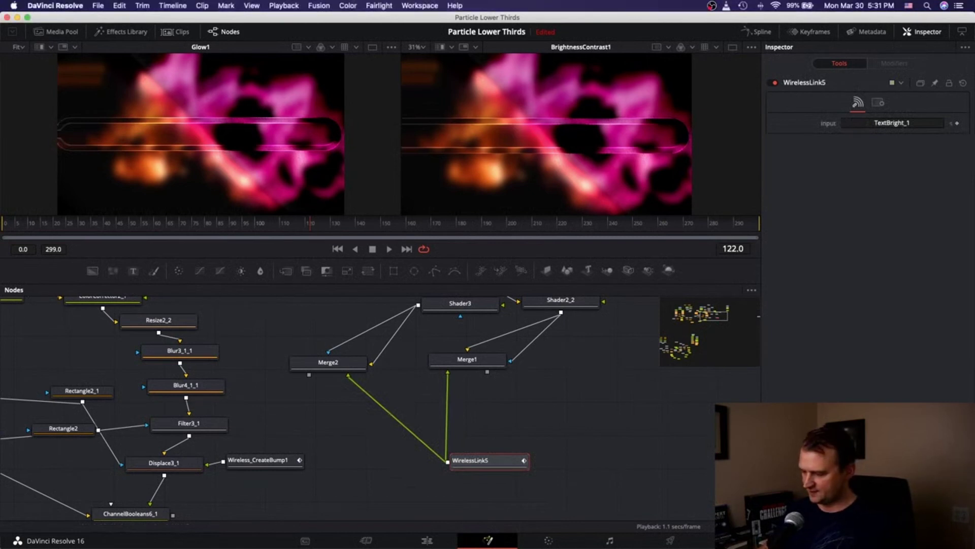
Add a Bitmap node fed by WirelessLink5 and connect its output to the mask input of a new VariBlur node
click(608, 483)
key(shift+space)
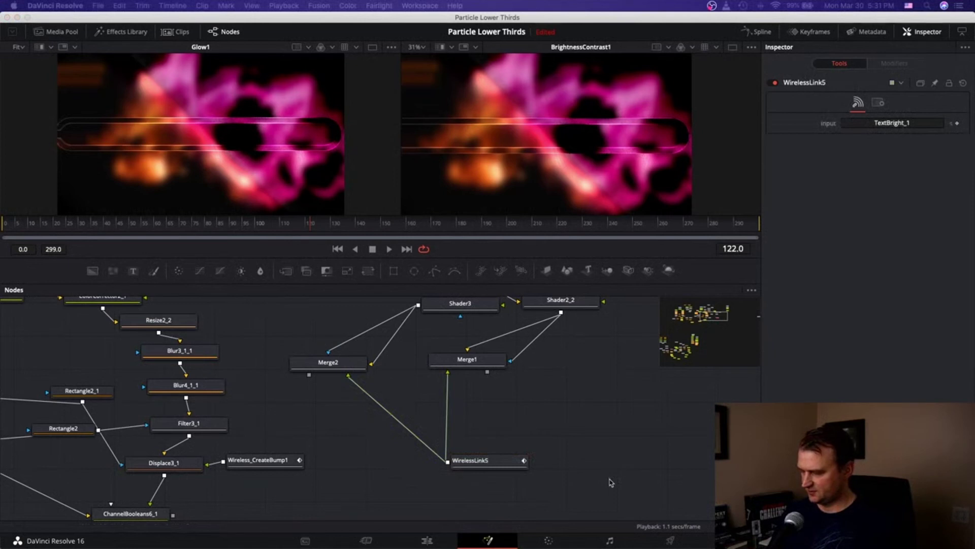
key(Return)
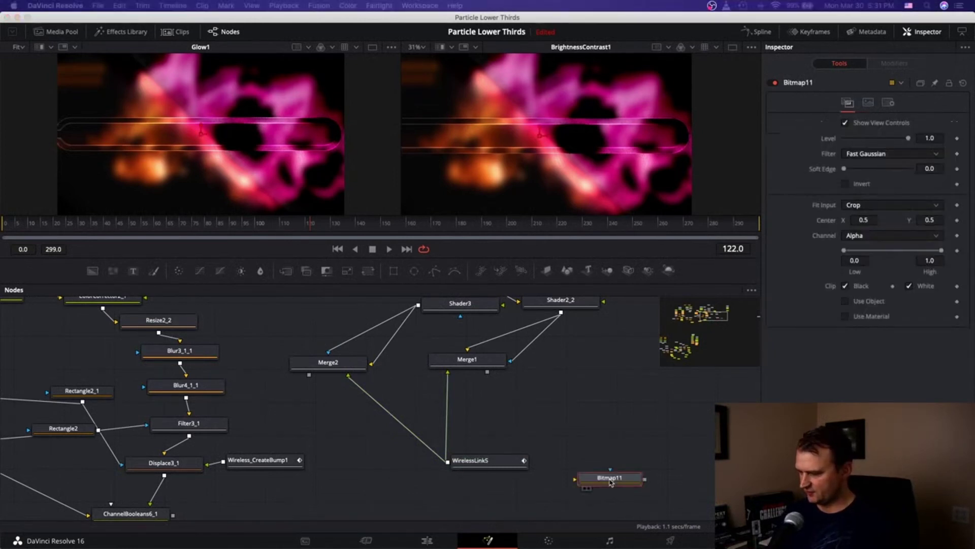
drag(633, 480, 415, 493)
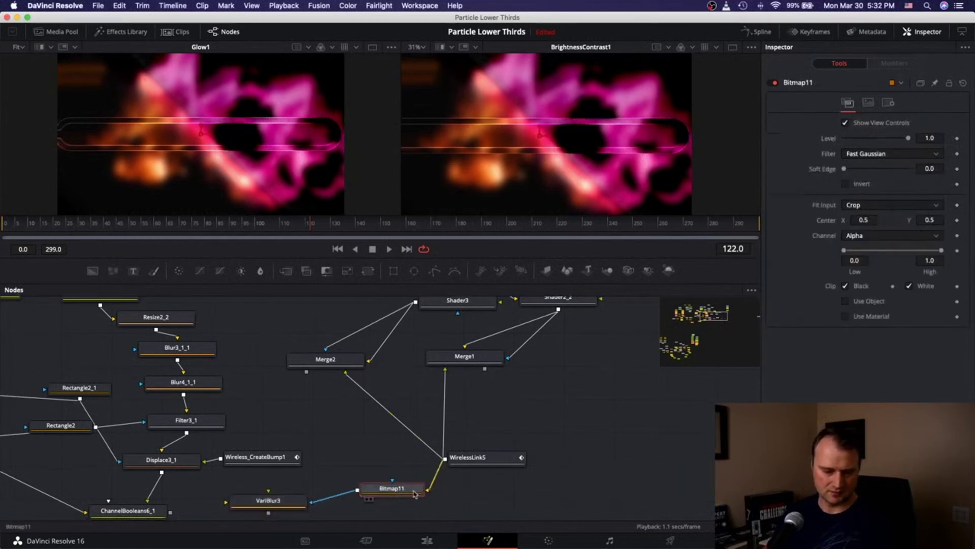
View Bitmap11's output and set its Channel to Luminance
key(2)
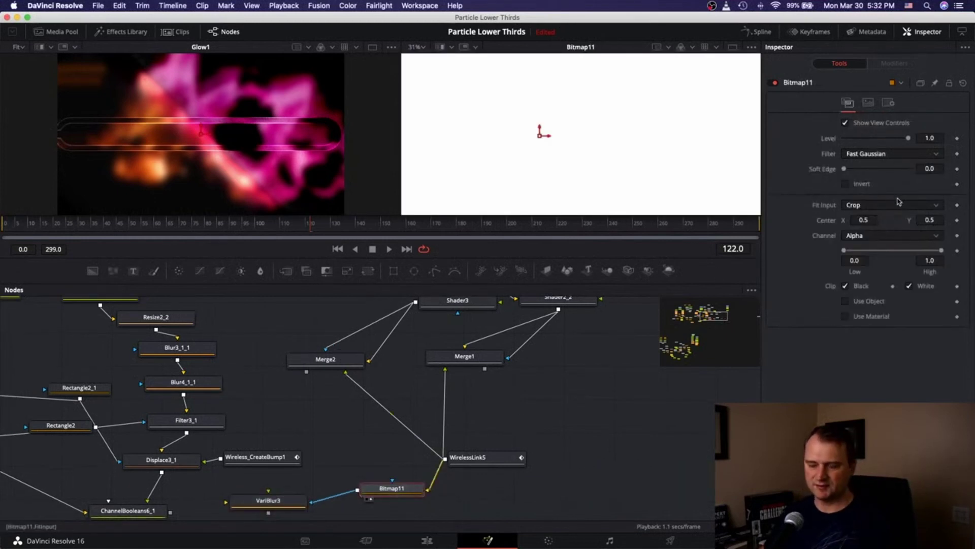
click(885, 236)
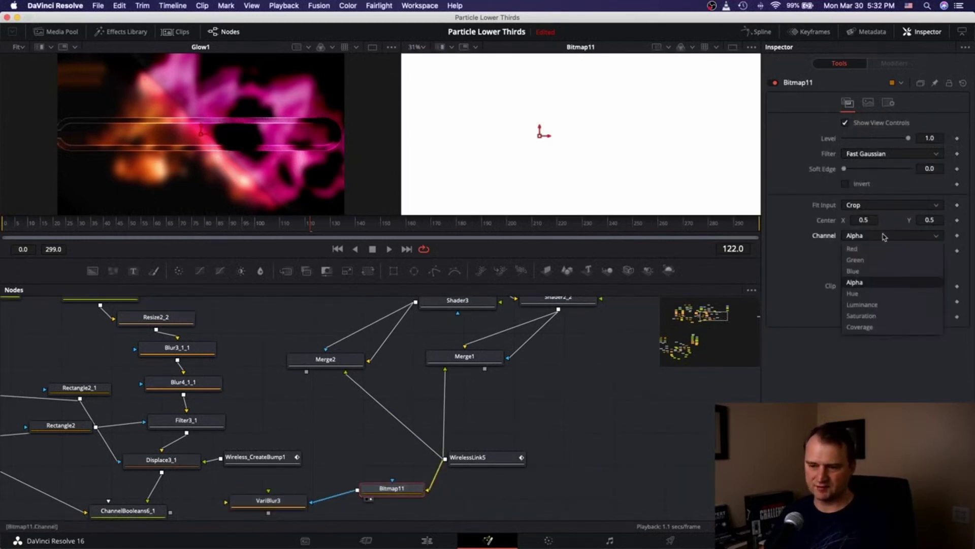
click(872, 305)
Load VariBlur3 into the viewer and set its Blur Size to 21.0
click(239, 500)
scroll(239, 499, down, 1)
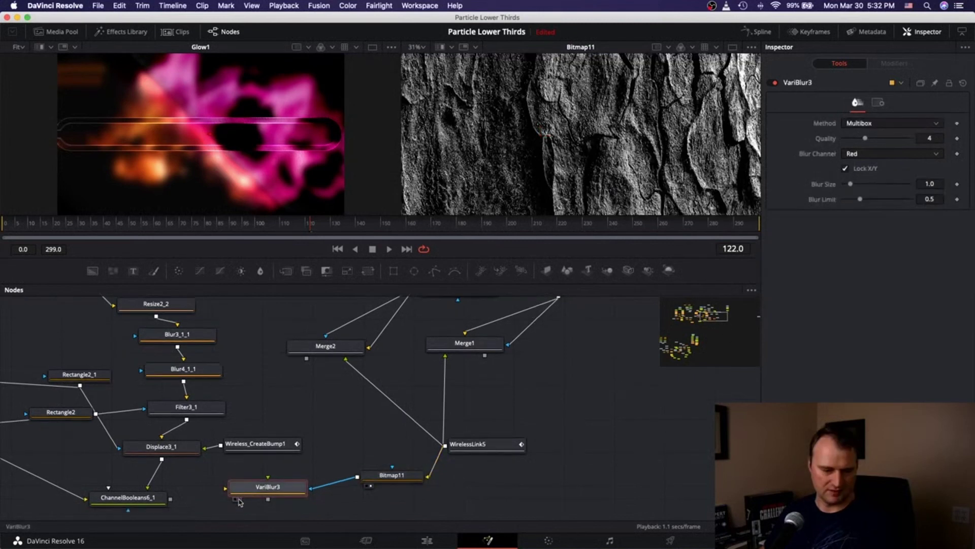
click(238, 499)
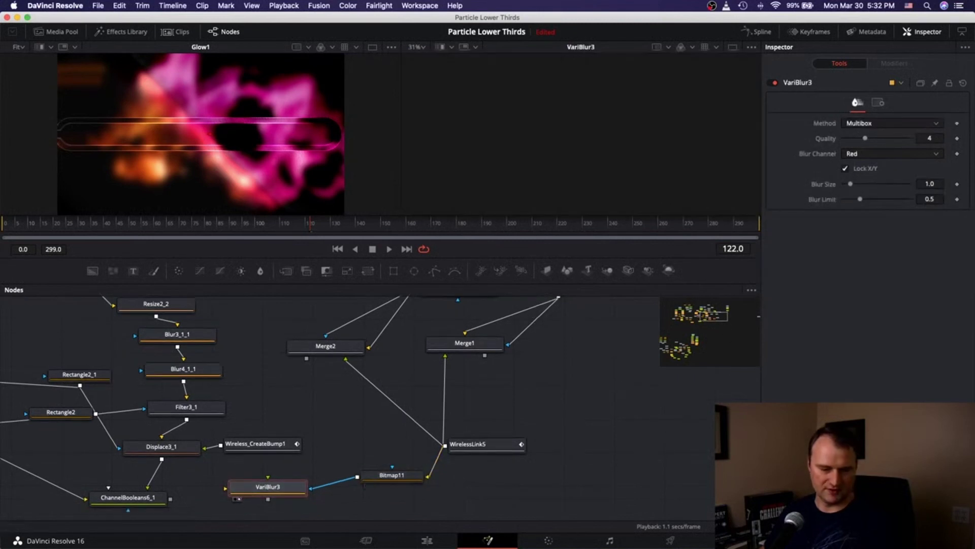
click(936, 183)
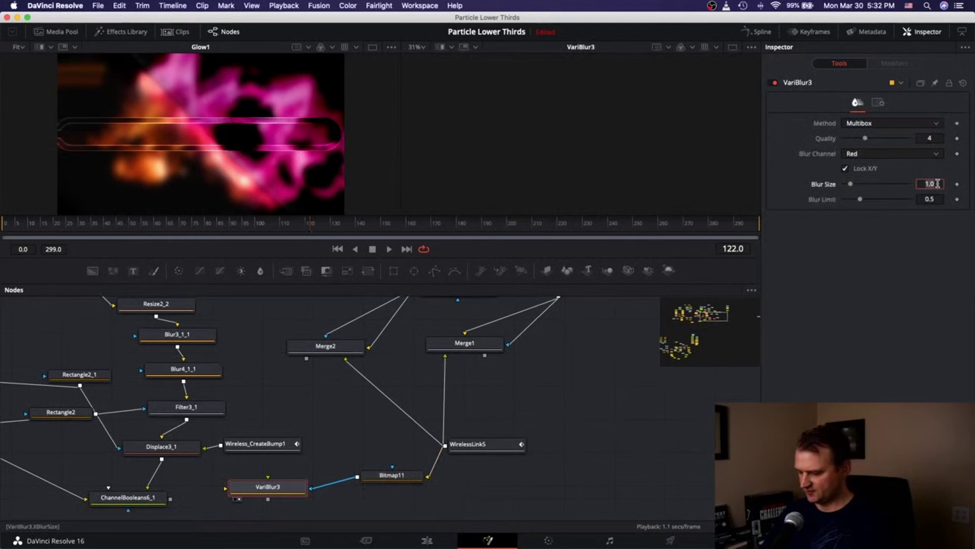
key(Tab)
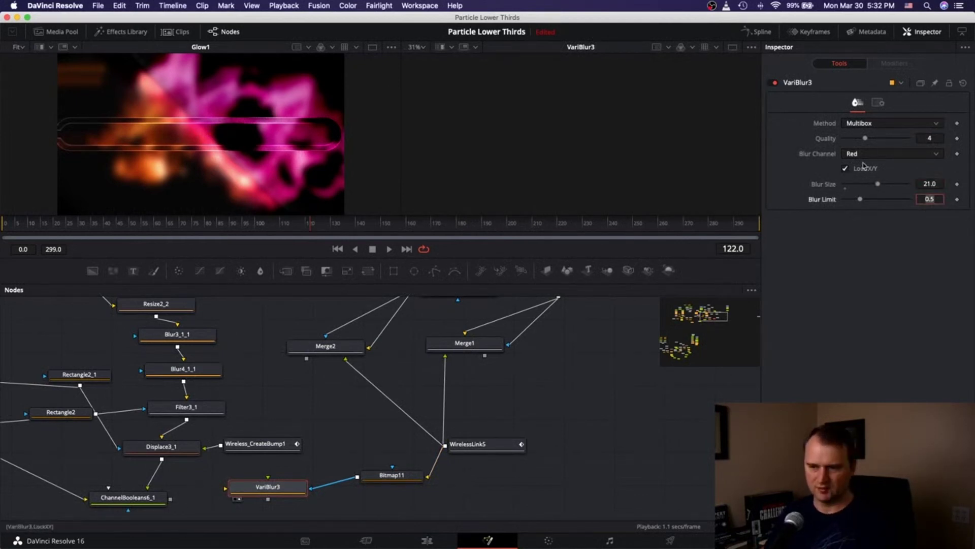
View Bitmap11's texture in the other viewer and examine how VariBlur1 is wired in the first element's branch
click(399, 476)
key(1)
scroll(203, 489, left, 15)
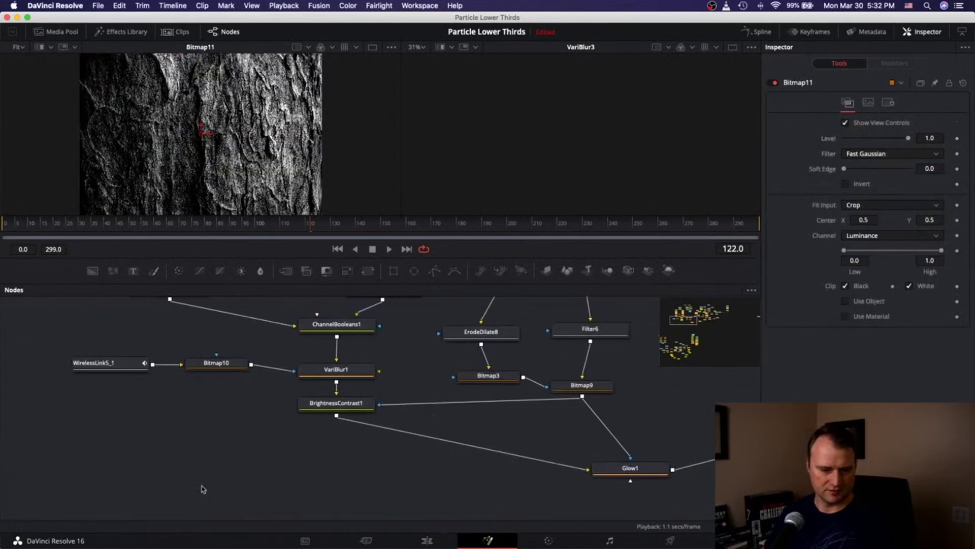
scroll(203, 490, right, 2)
click(237, 387)
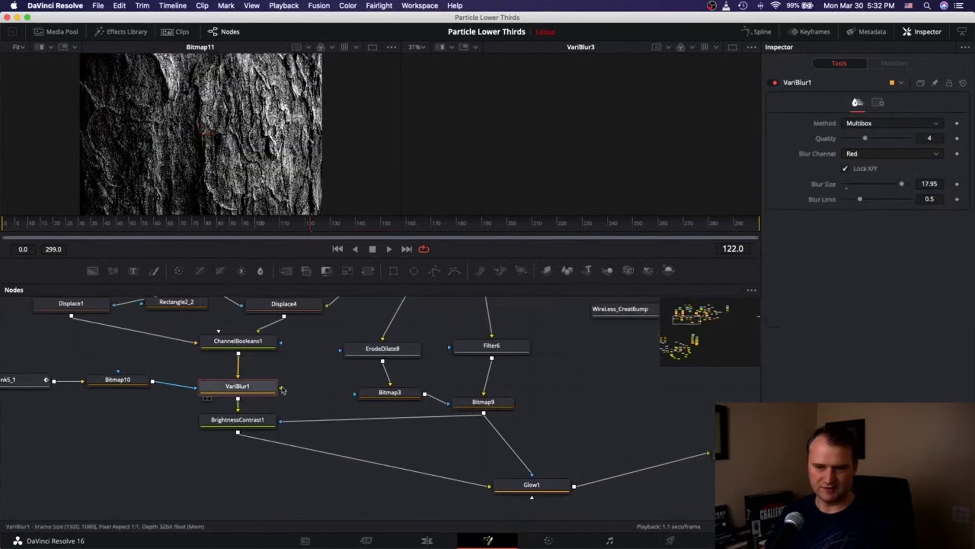
scroll(463, 369, right, 5)
scroll(464, 371, right, 10)
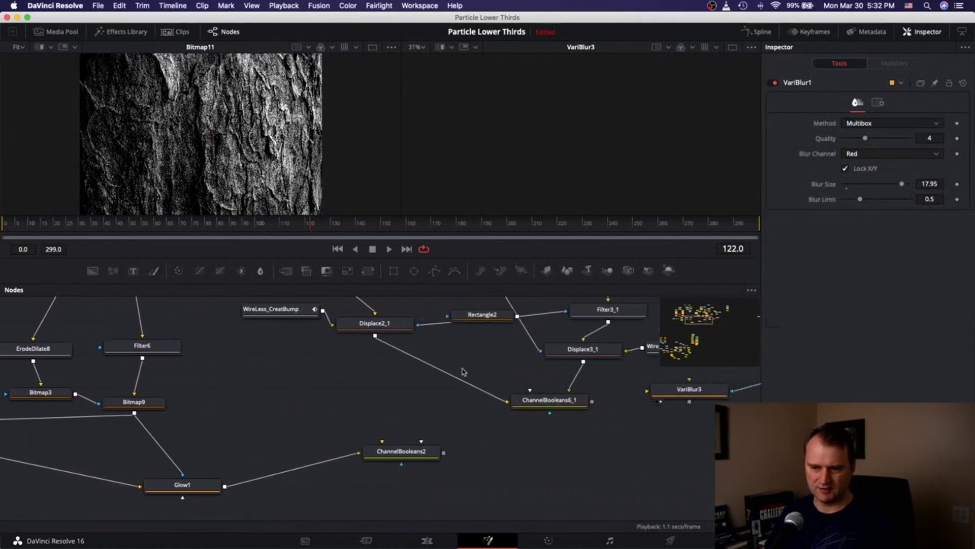
Place VariBlur3 below ChannelBooleans6_1, feed it from that node's output, and set its Blur Size to 32.44
scroll(464, 371, right, 1)
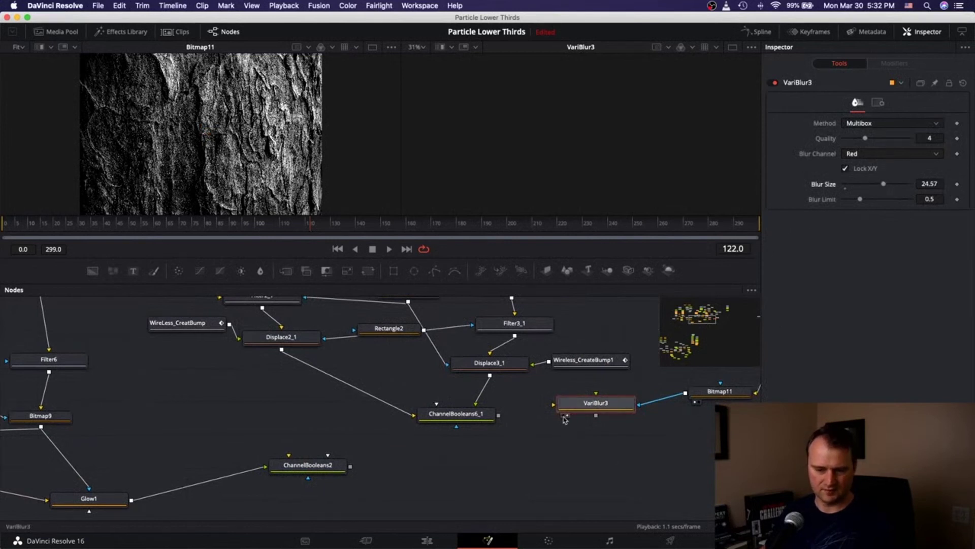
click(714, 395)
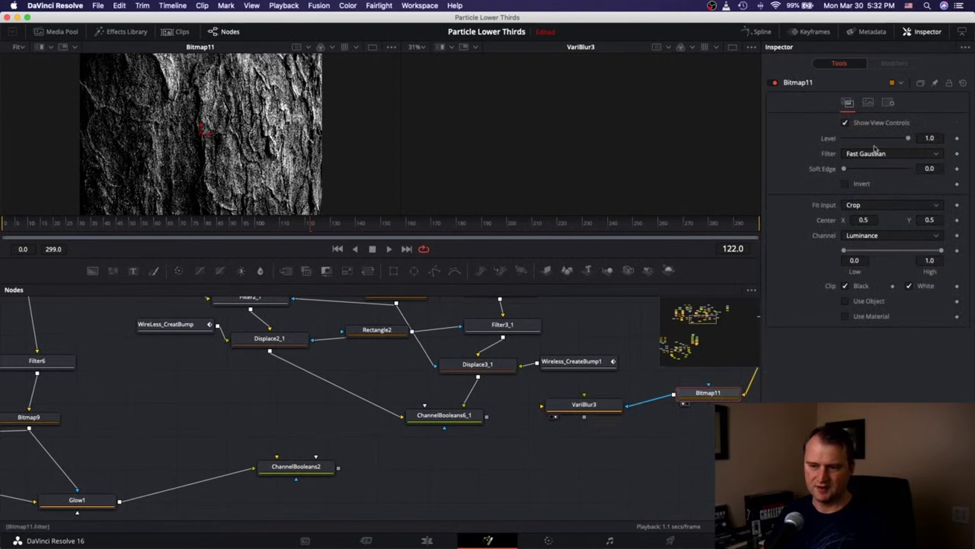
click(569, 411)
drag(569, 411, 435, 468)
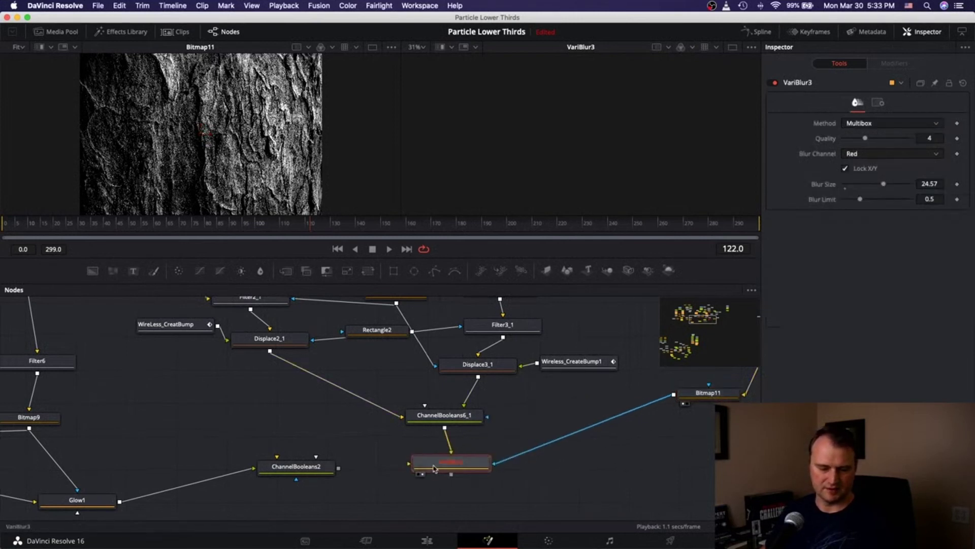
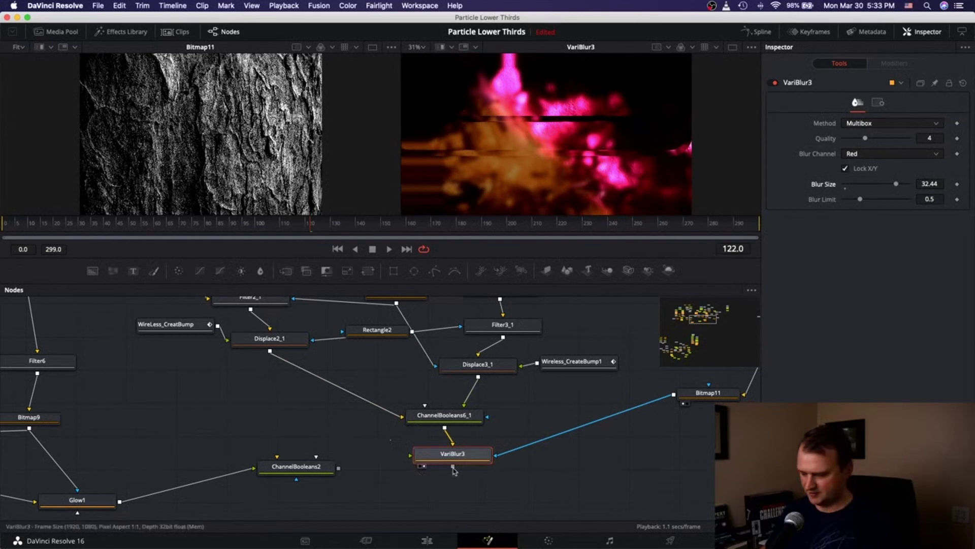
Connect VariBlur3's output to the background of ChannelBooleans2 and set that node's Operation to Add
drag(454, 470, 319, 475)
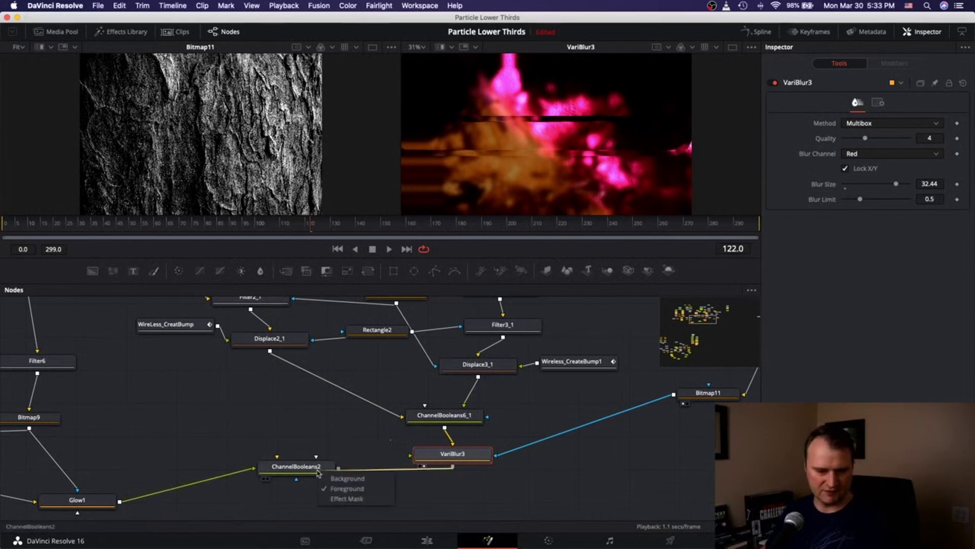
click(348, 480)
drag(291, 467, 375, 499)
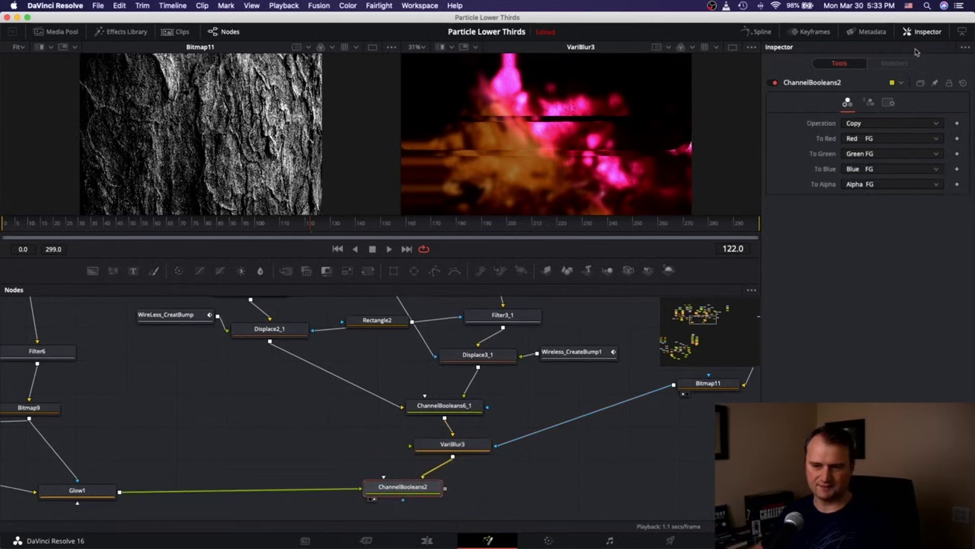
click(886, 123)
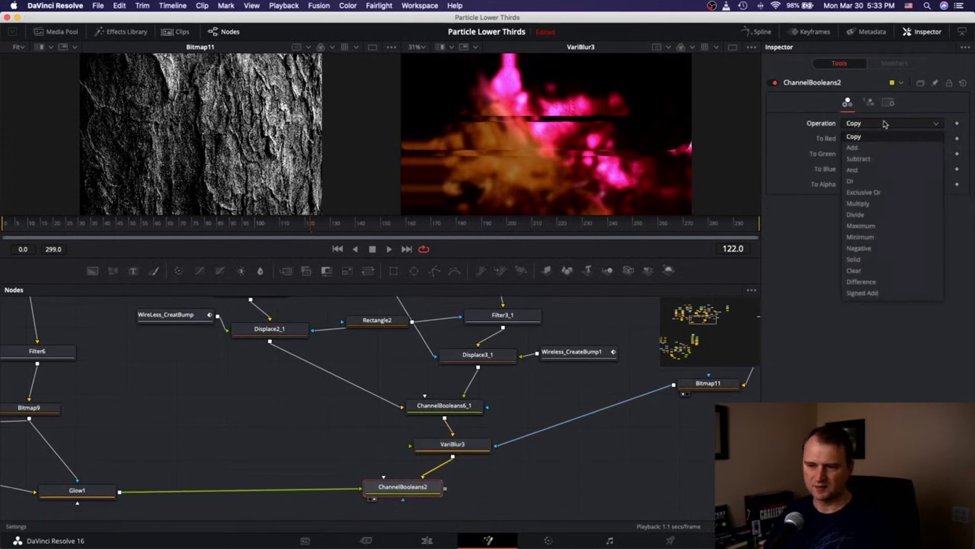
click(875, 149)
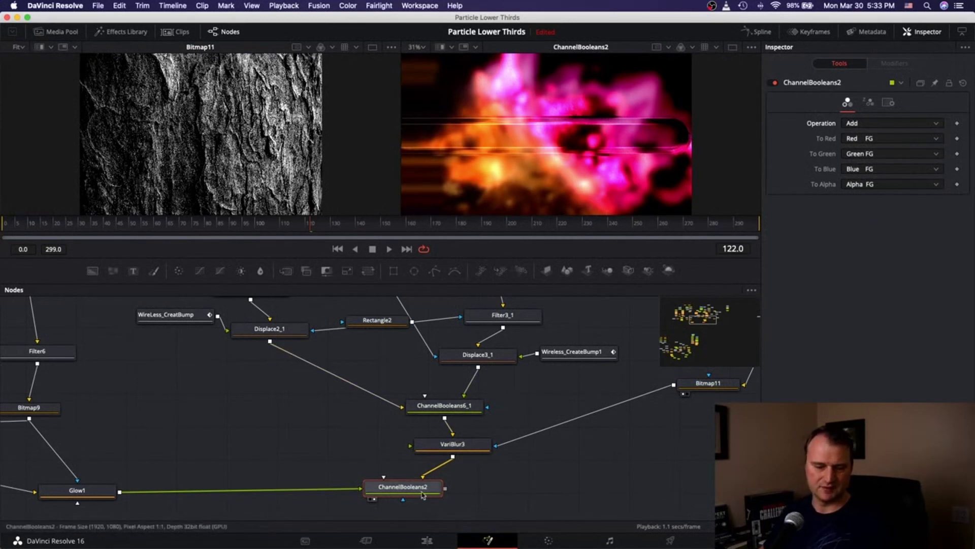
drag(403, 486, 513, 494)
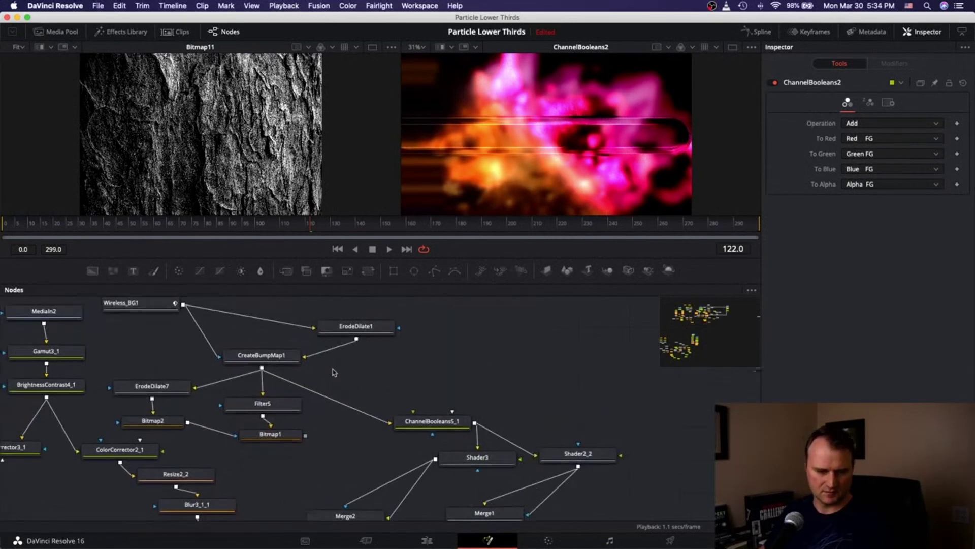
Add a Wireless Link node above ChannelBooleans2 with its input set to BG_SetDomain_1, the same source as Wireless_BG1
scroll(334, 372, up, 5)
scroll(334, 373, left, 5)
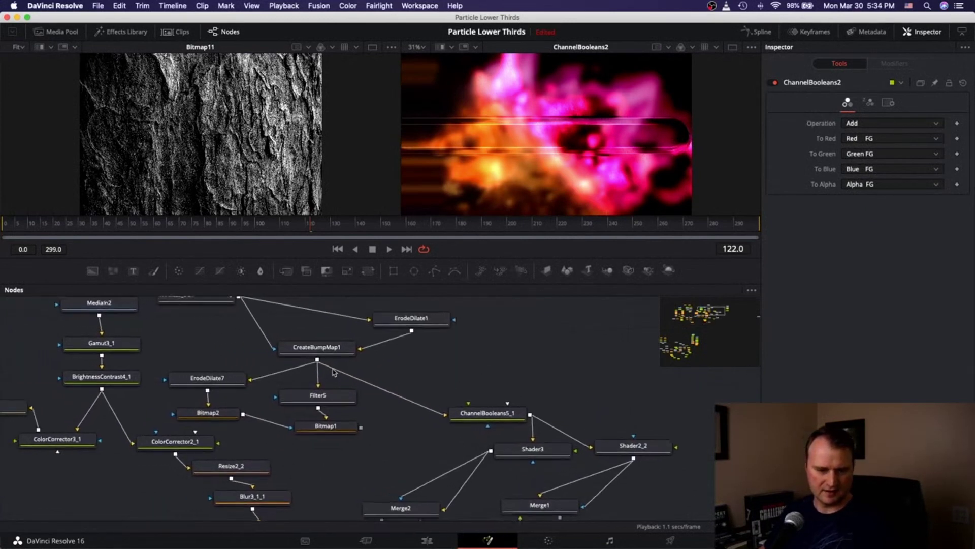
scroll(332, 373, up, 1)
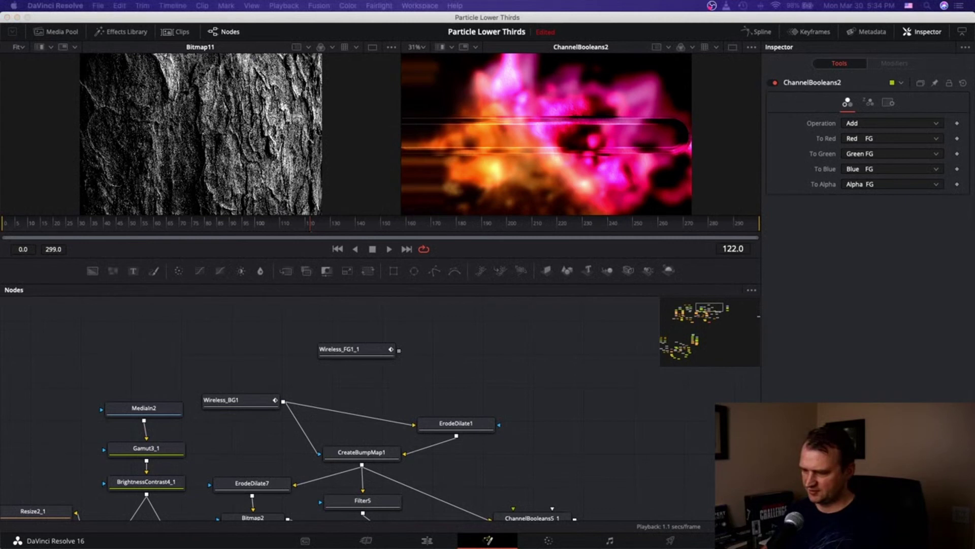
scroll(244, 396, left, 1)
click(275, 403)
scroll(421, 378, down, 15)
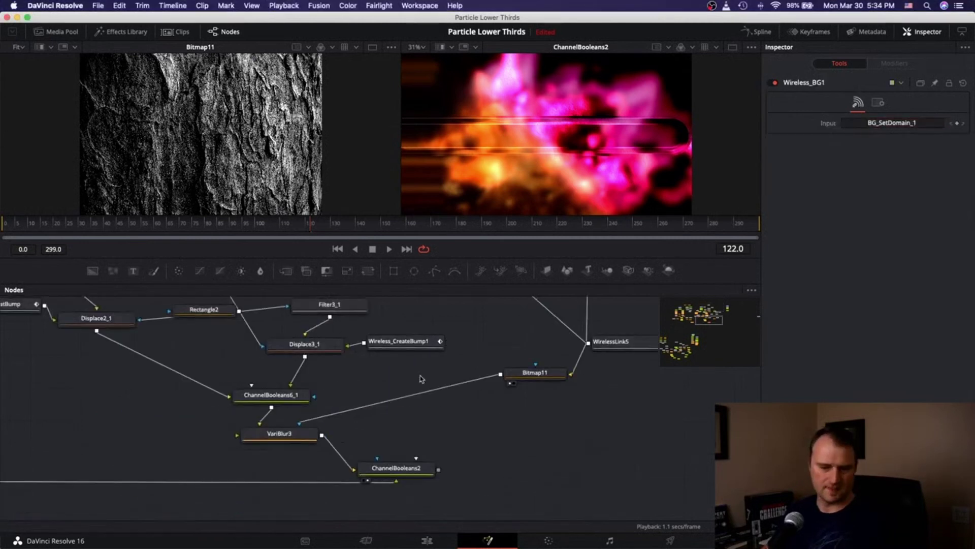
scroll(421, 378, down, 3)
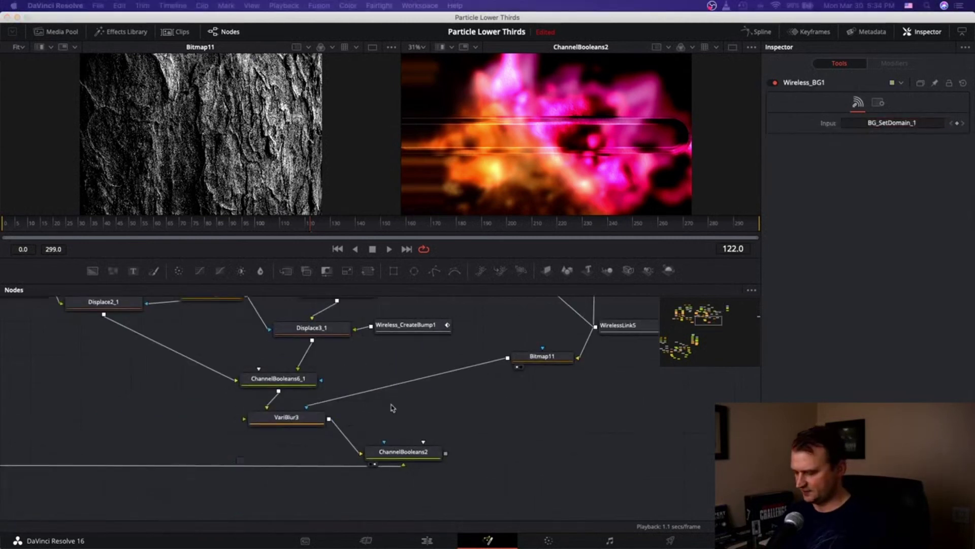
click(392, 407)
key(super+v)
click(865, 123)
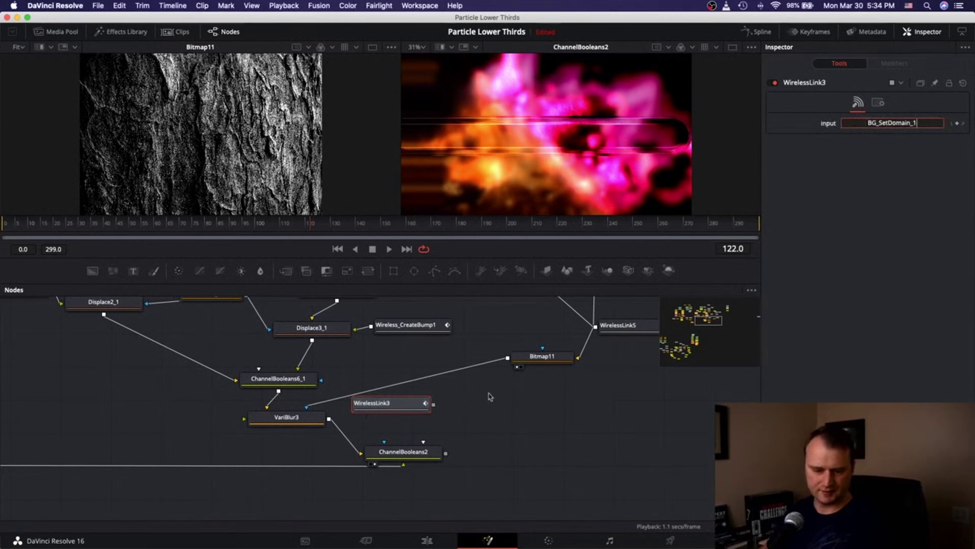
Try using WirelessLink3 as the effect mask of ChannelBooleans2 and inspect the rounded end of the bar
drag(434, 404, 383, 445)
drag(381, 403, 414, 400)
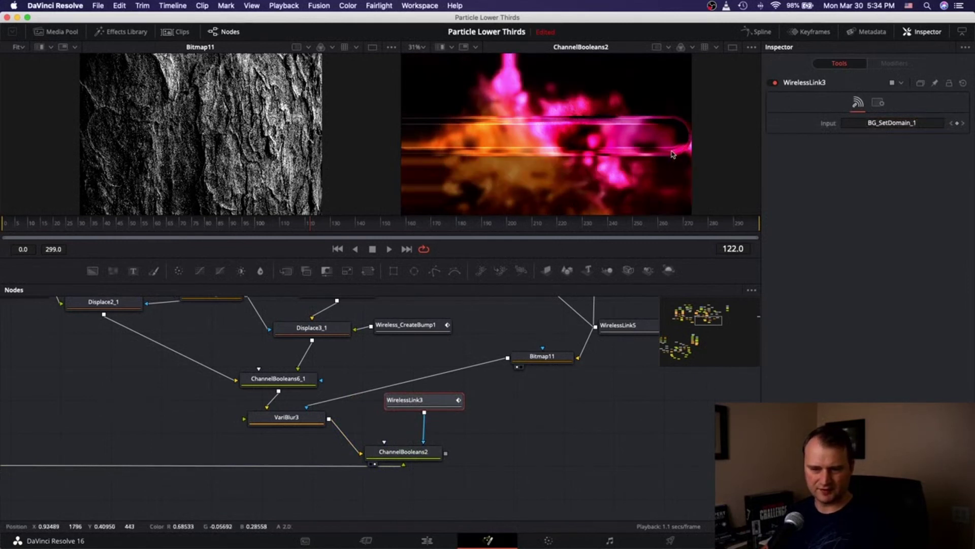
scroll(676, 155, up, 3)
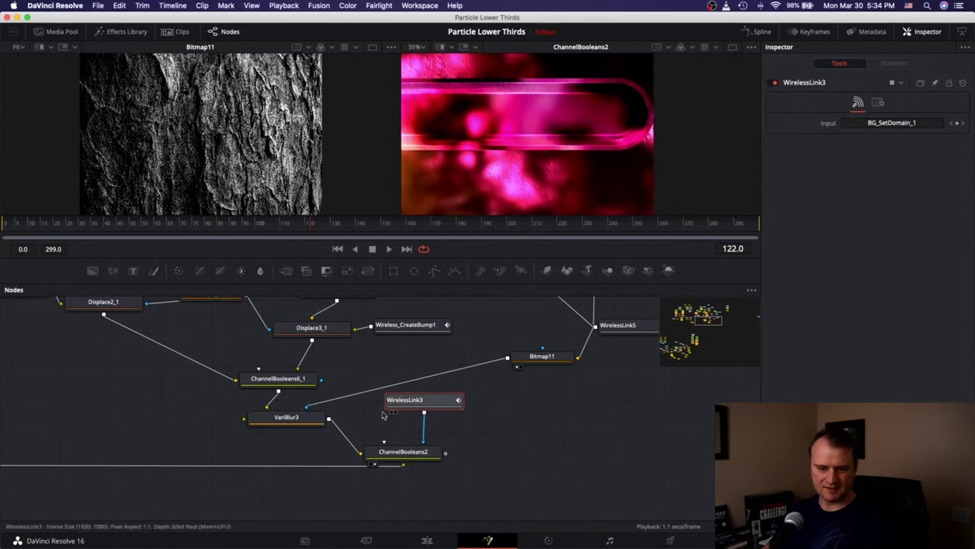
drag(425, 431, 433, 419)
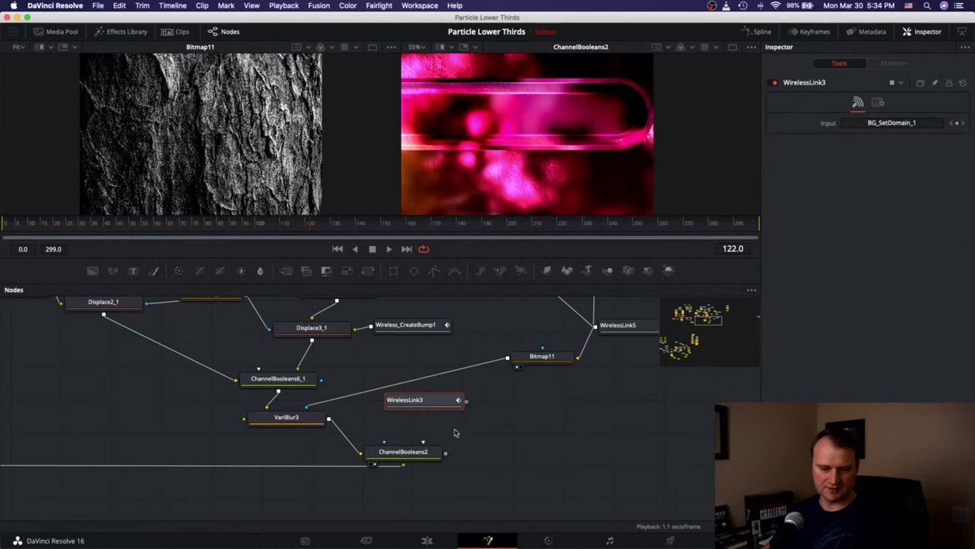
Add another Channel Booleans node near WirelessLink3 and try to connect WirelessLink3 to it
key(shift+space)
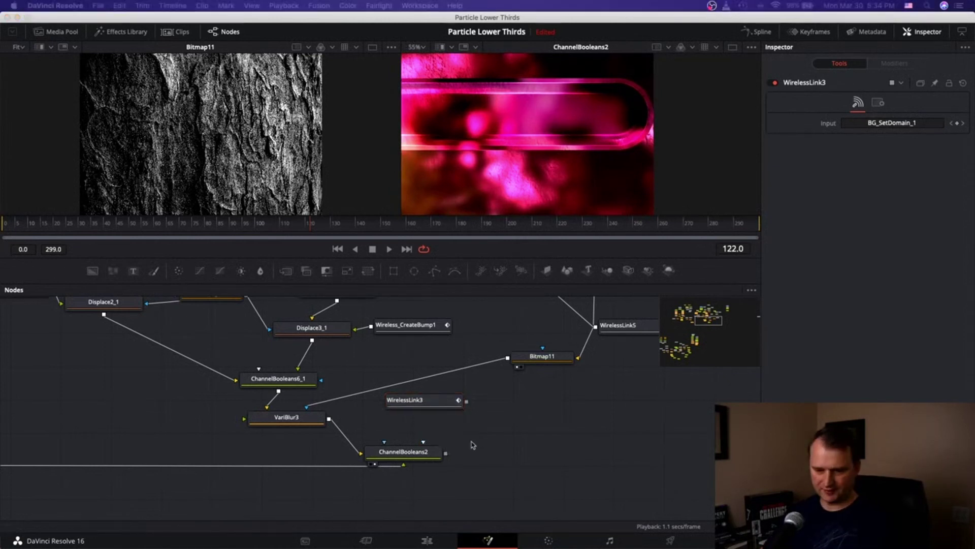
key(Return)
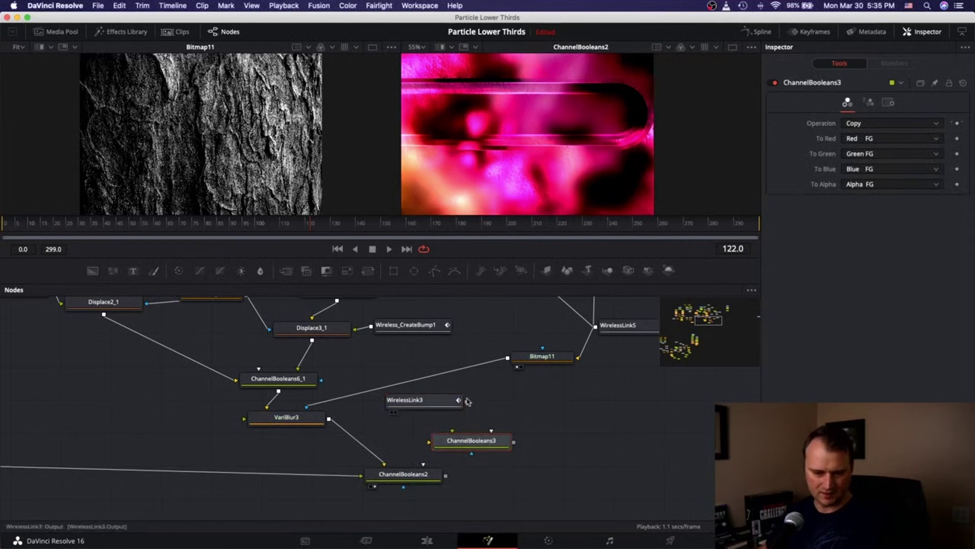
drag(466, 401, 464, 438)
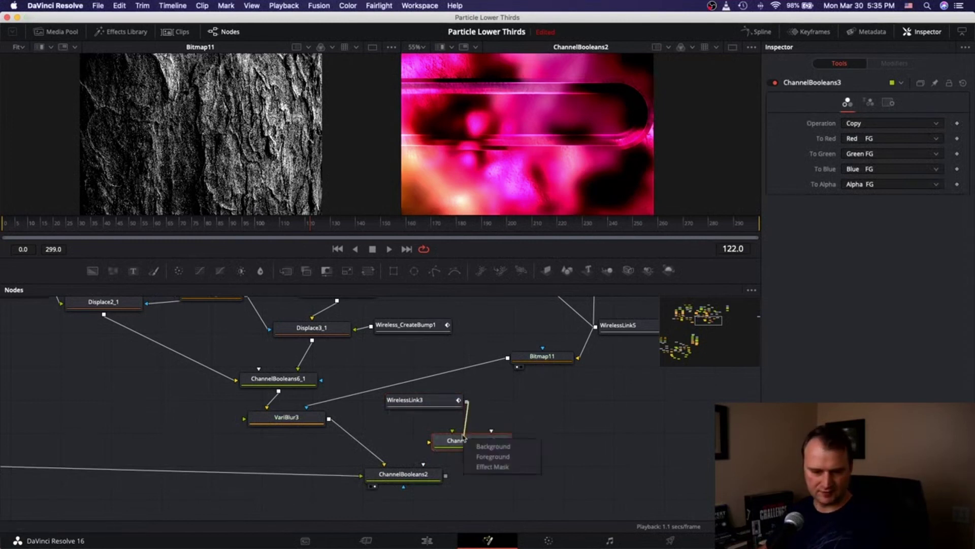
click(480, 410)
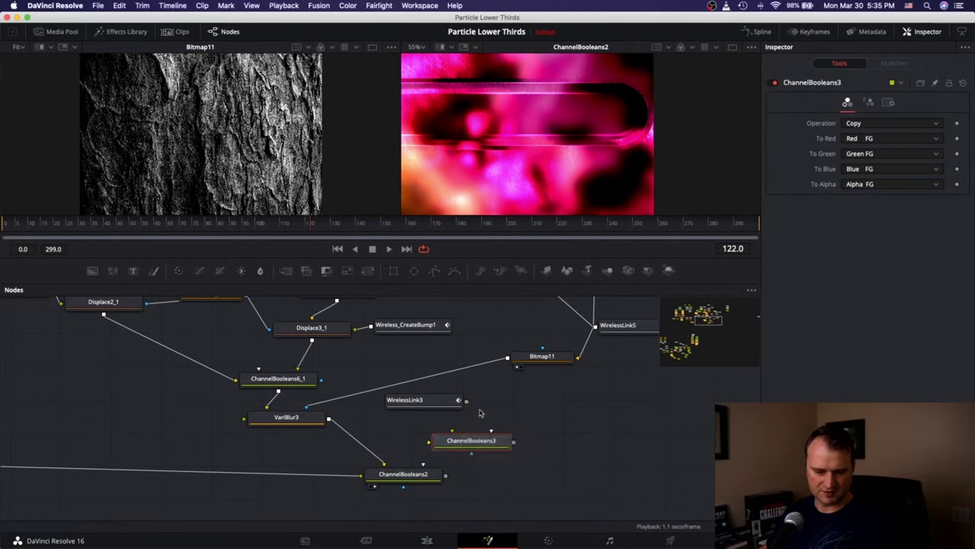
Merge WirelessLink3 with ChannelBooleans2's output, set the merge Operator to Held Out and enable Apply Mask Inverted
drag(466, 401, 450, 449)
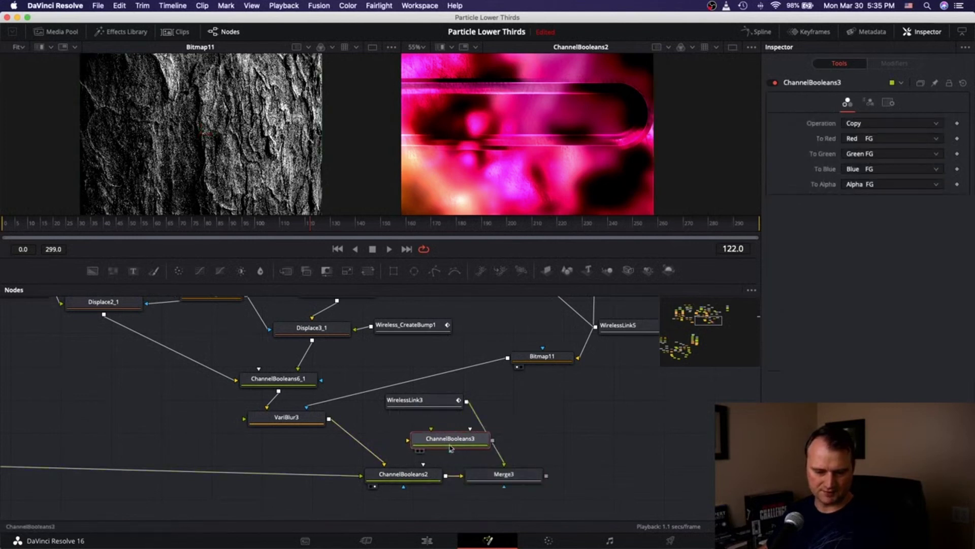
click(513, 475)
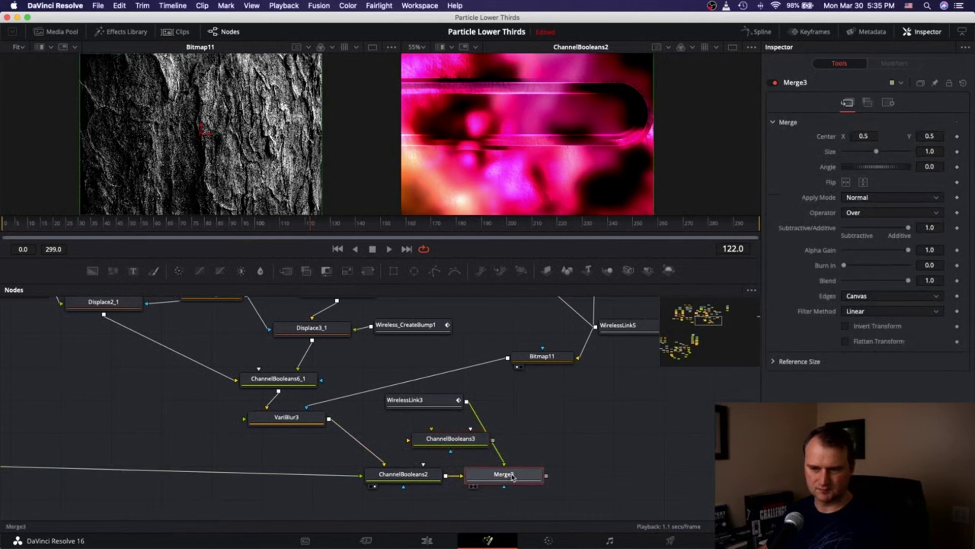
click(878, 218)
click(865, 248)
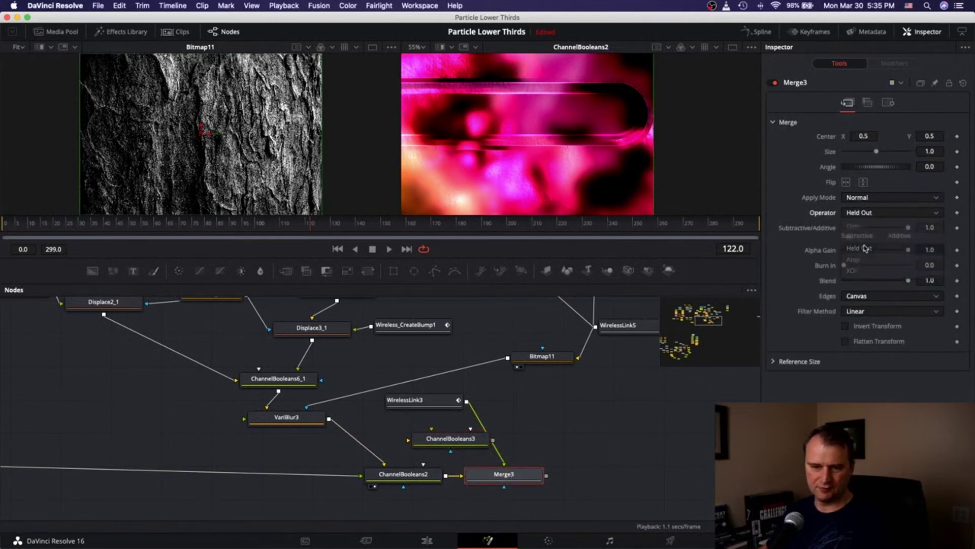
click(887, 102)
click(871, 174)
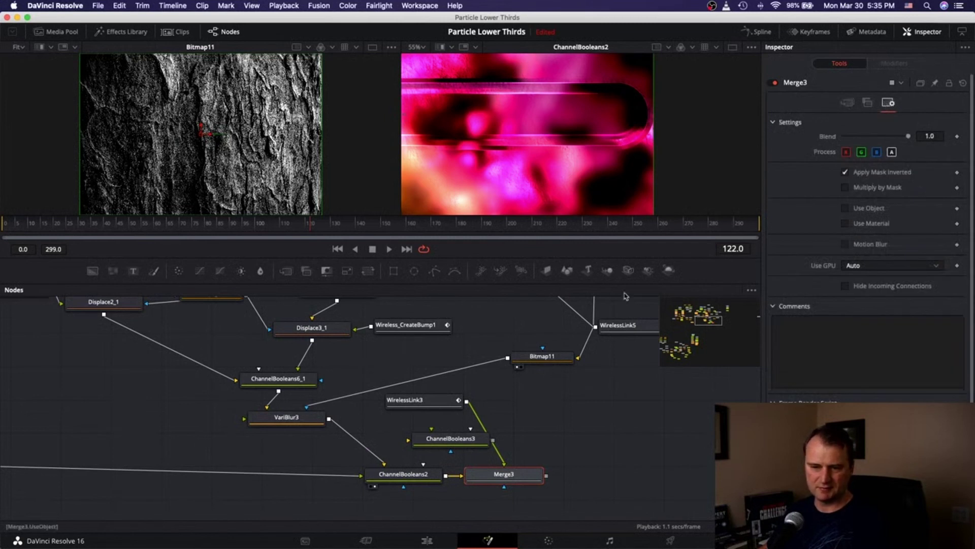
Make ChannelBooleans2 the foreground of Merge3, set its Operator to In, and load WirelessLink3 and Merge3 into the viewers
click(476, 486)
scroll(567, 164, down, 5)
click(847, 103)
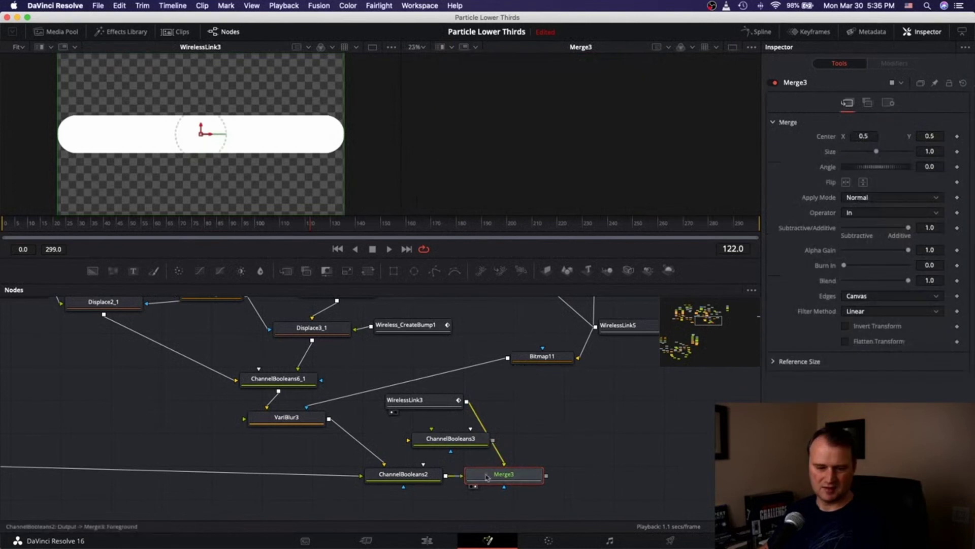
Move ChannelBooleans3 clear of the merge and examine the edges of the clipped lower-third bar in Merge3's output
drag(451, 438, 574, 425)
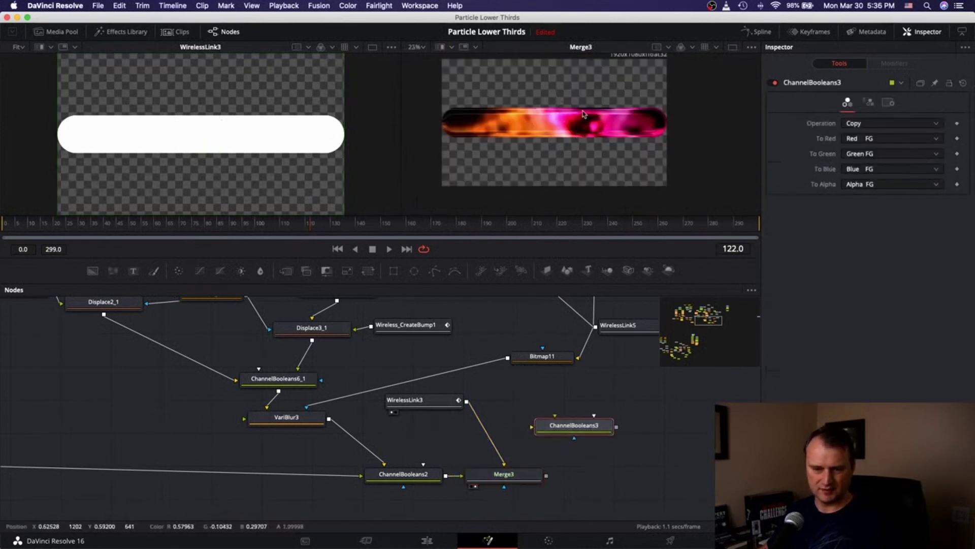
scroll(583, 114, up, 4)
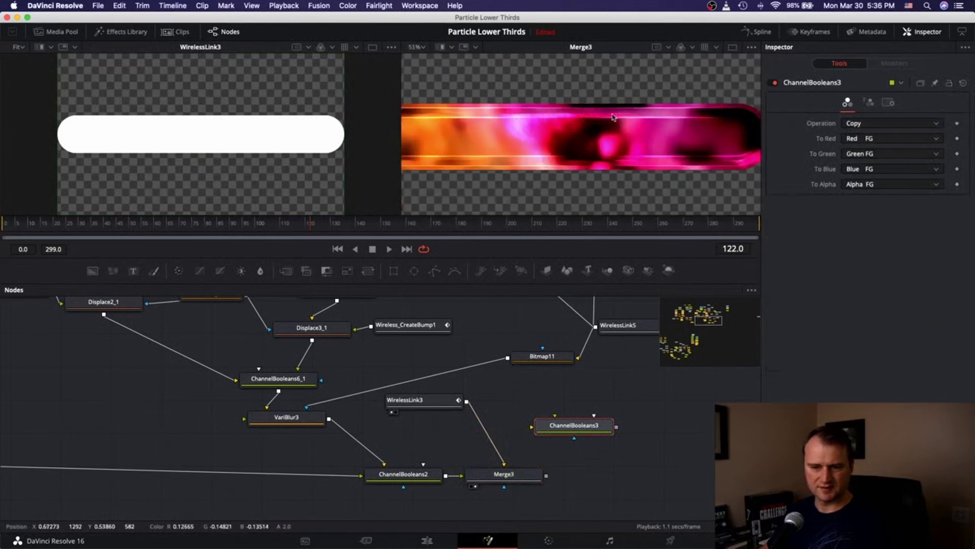
mouse_move(582, 432)
mouse_down()
mouse_move(556, 409)
mouse_move(598, 420)
mouse_up()
scroll(629, 152, up, 5)
scroll(629, 153, right, 5)
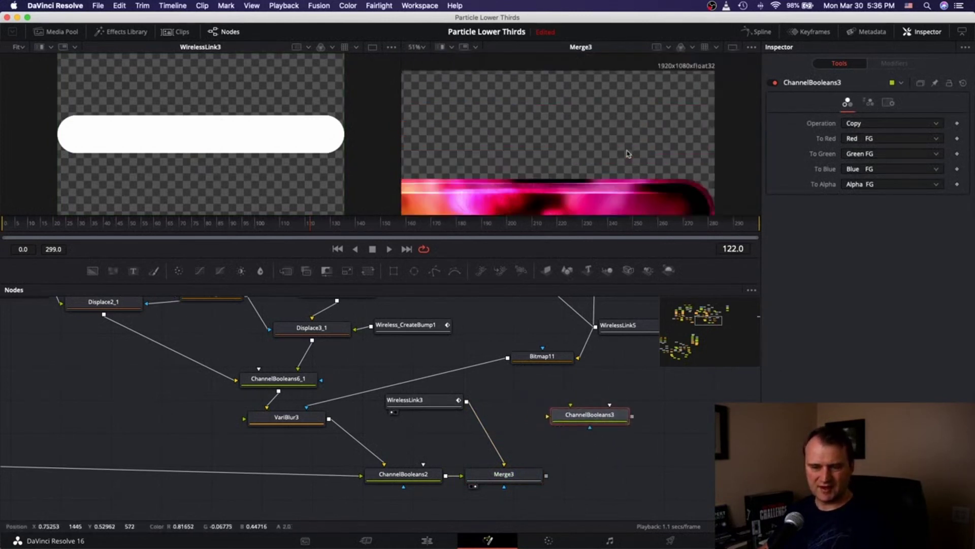
scroll(629, 153, down, 5)
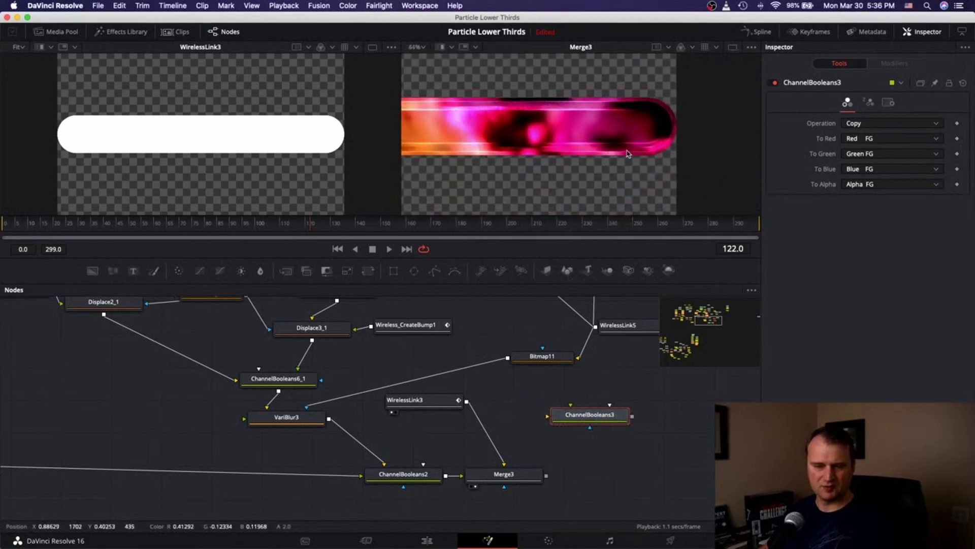
scroll(629, 154, left, 5)
scroll(628, 154, down, 5)
scroll(628, 153, up, 2)
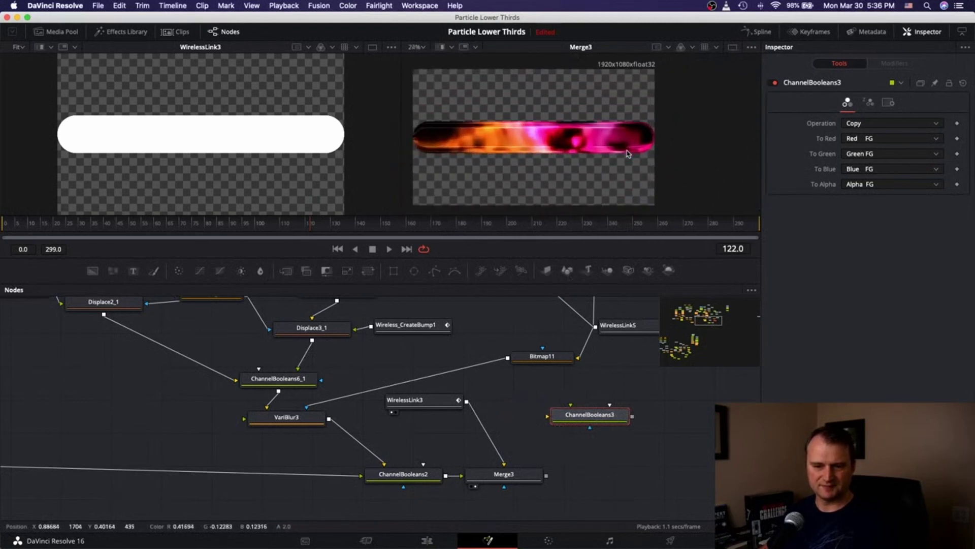
Move the unconnected ChannelBooleans3 node to the open area between Displace2_1 and VariBlur3
drag(598, 411, 135, 384)
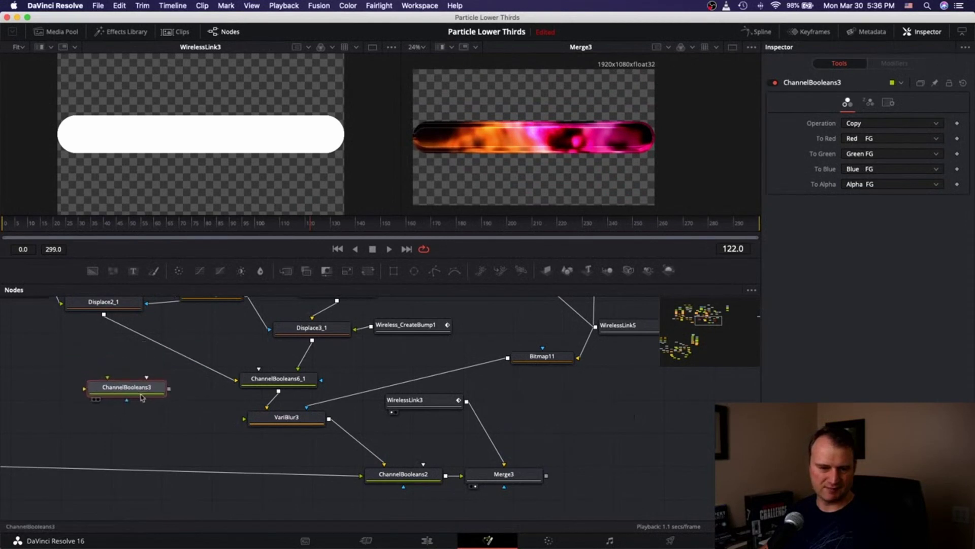
scroll(578, 442, right, 5)
scroll(578, 442, up, 1)
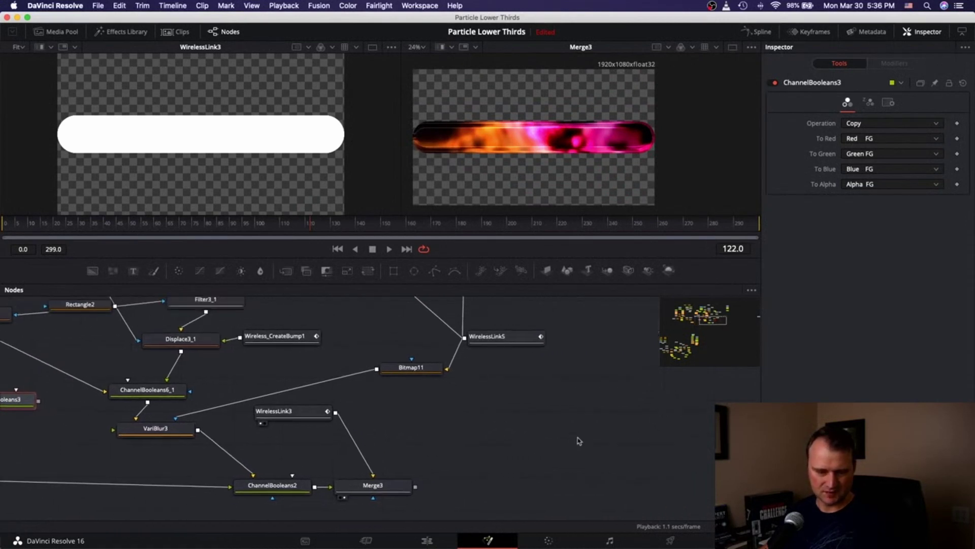
scroll(490, 418, up, 3)
scroll(490, 418, left, 2)
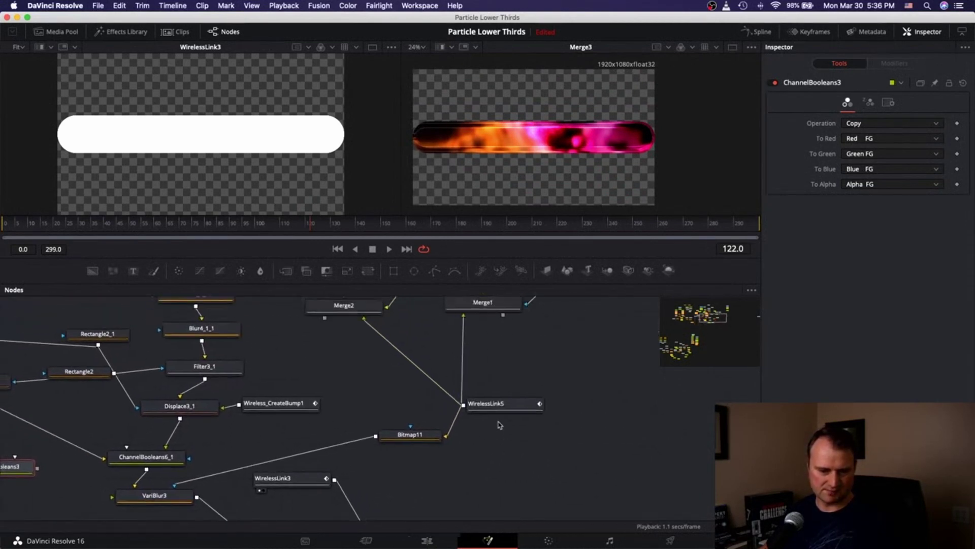
scroll(370, 352, down, 2)
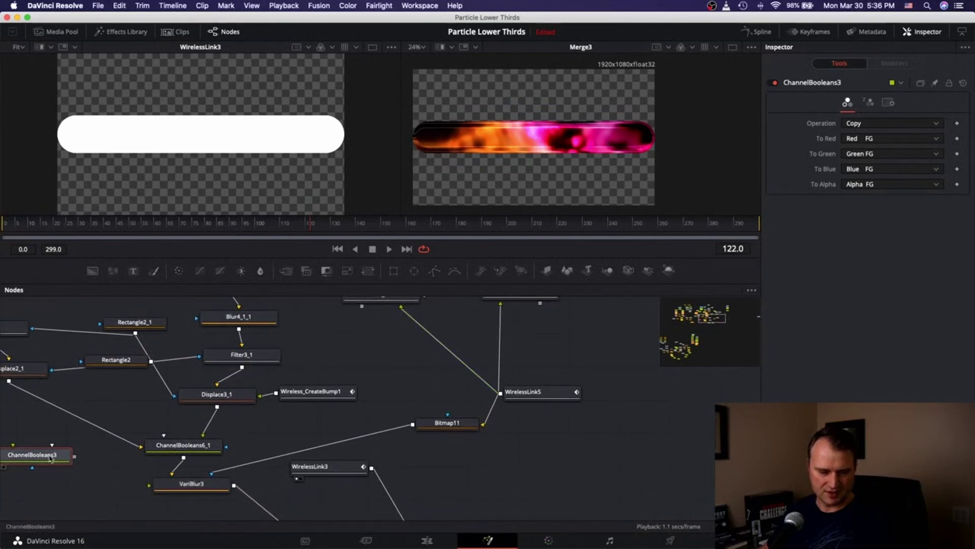
Move ChannelBooleans3 to the open area below WirelessLink5 and feed the outputs of Merge2 and Merge3 into it
drag(50, 458, 564, 470)
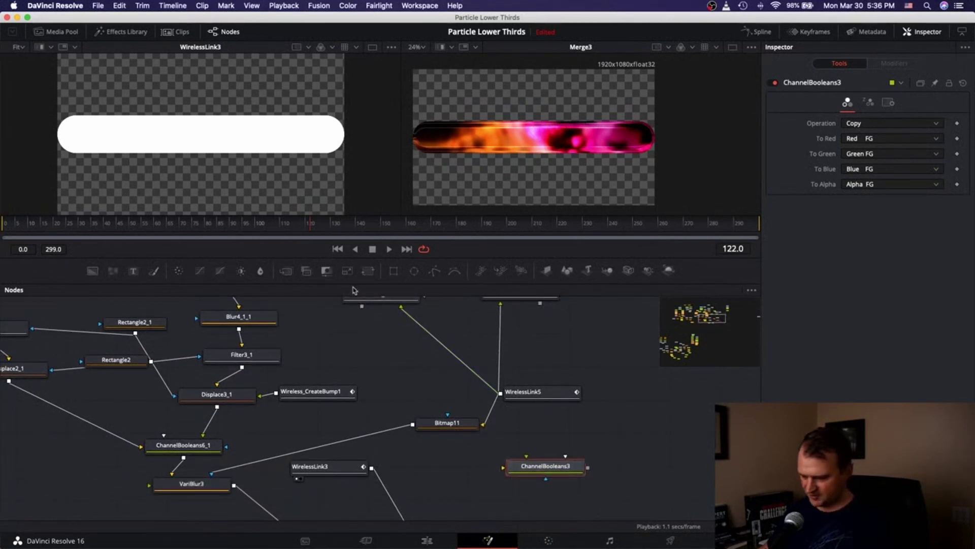
drag(362, 306, 541, 468)
click(545, 489)
scroll(540, 489, down, 5)
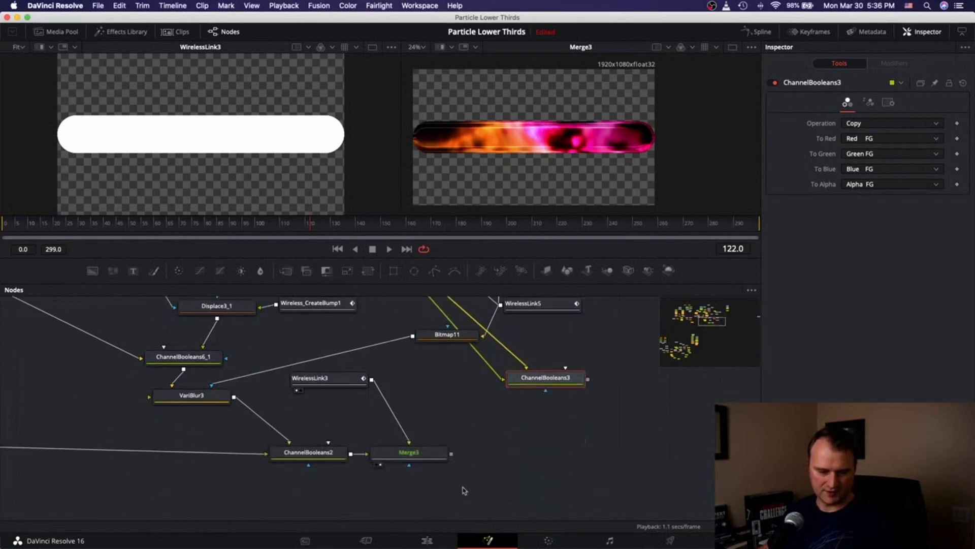
drag(453, 402, 538, 337)
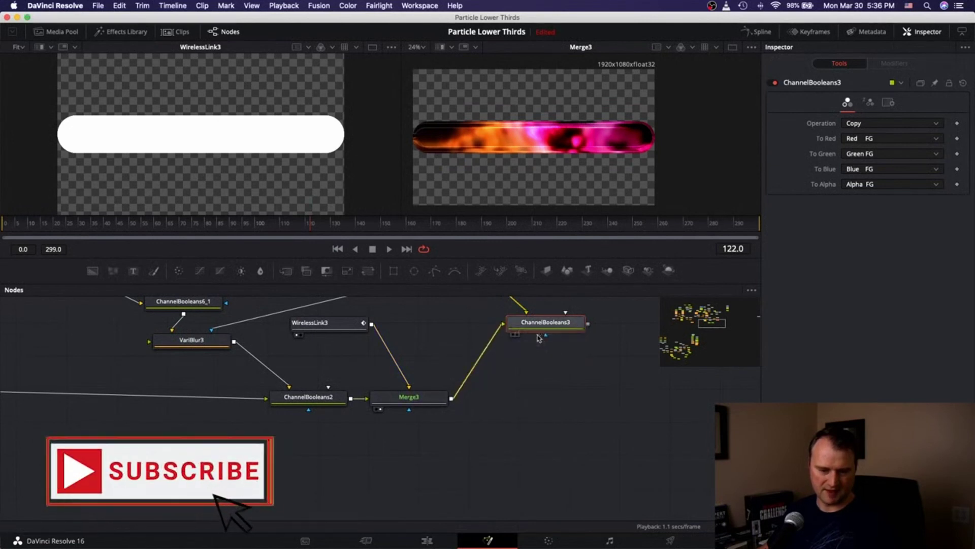
Set ChannelBooleans3's Operation to Add and place the node directly beside Merge3
click(884, 123)
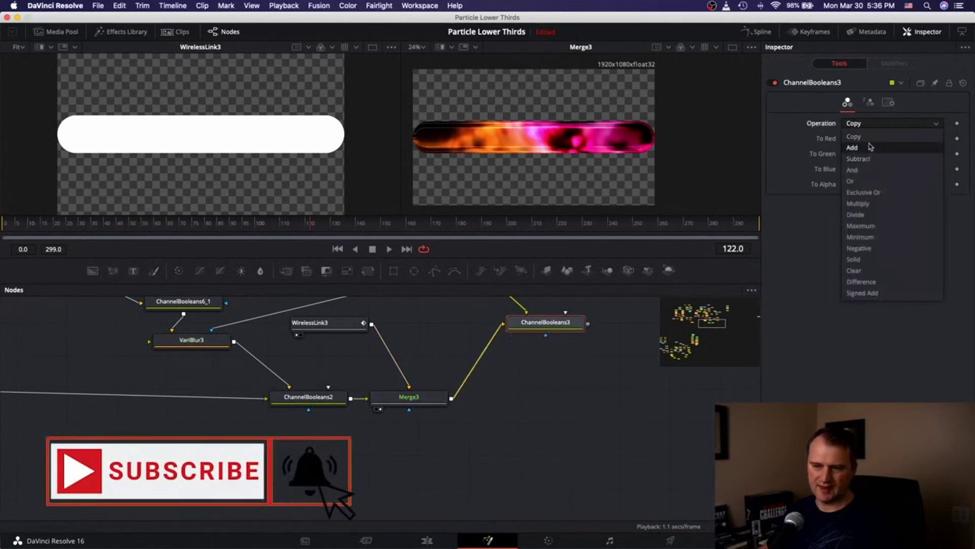
click(876, 149)
drag(563, 326, 529, 392)
scroll(584, 366, right, 3)
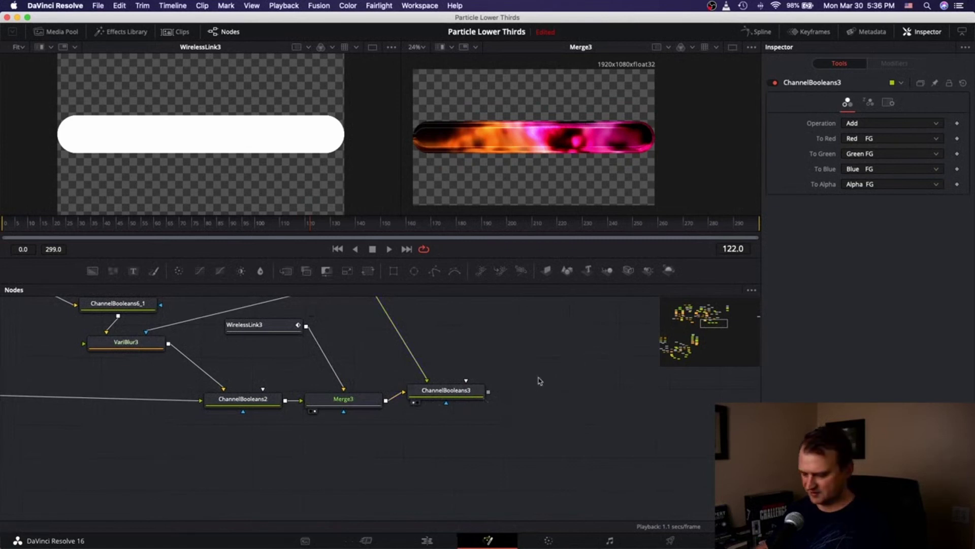
Add another Channel Booleans node beside ChannelBooleans3 and connect the outputs of ChannelBooleans3 and Merge1 to it
key(super+Tab)
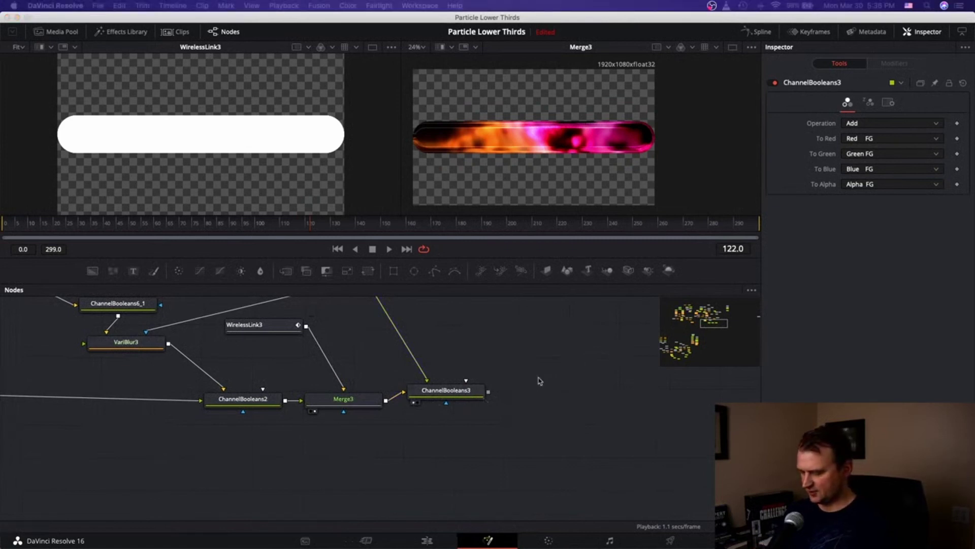
click(537, 381)
key(super+v)
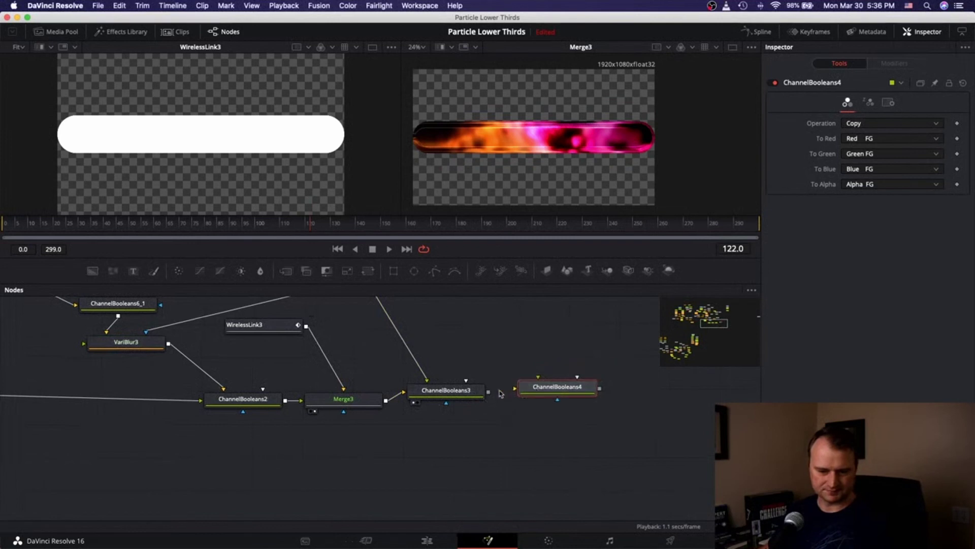
drag(488, 392, 546, 390)
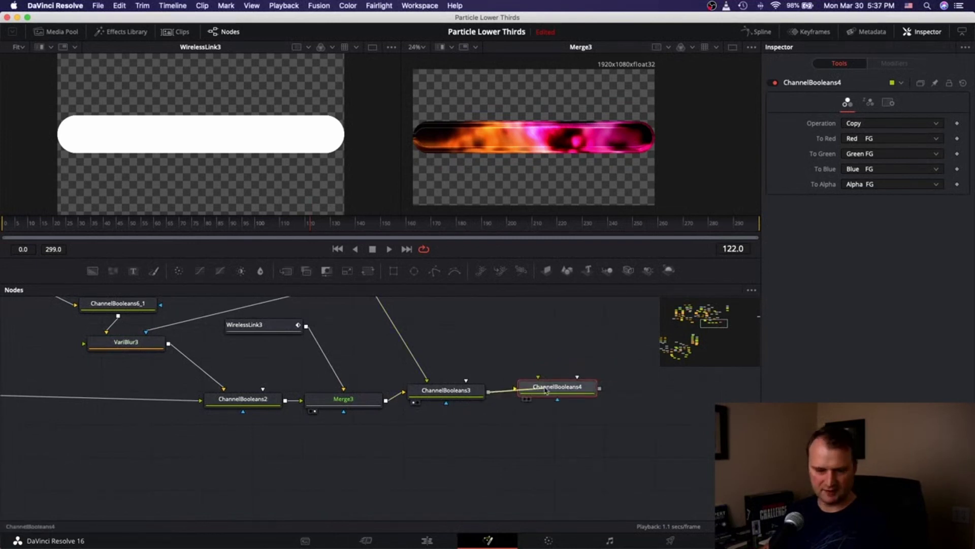
scroll(553, 376, up, 5)
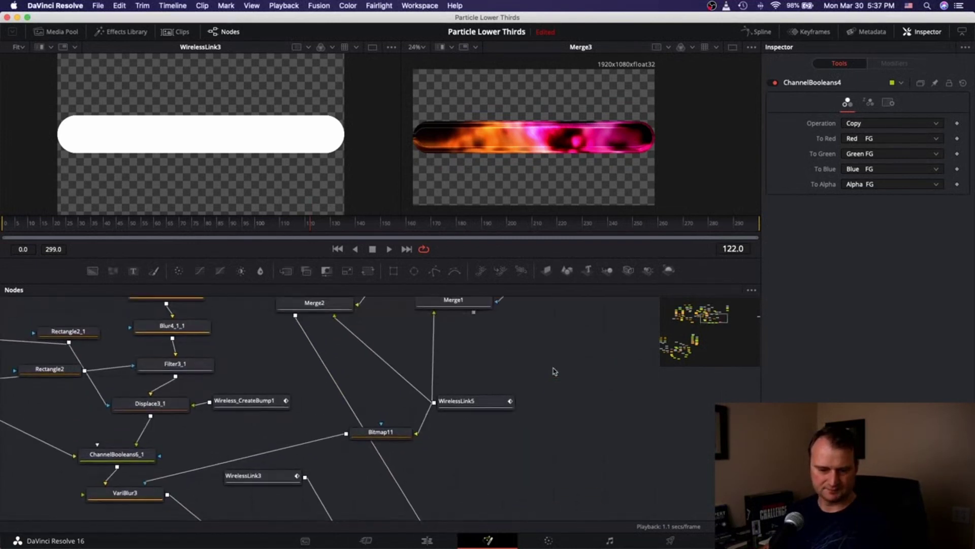
drag(473, 312, 556, 495)
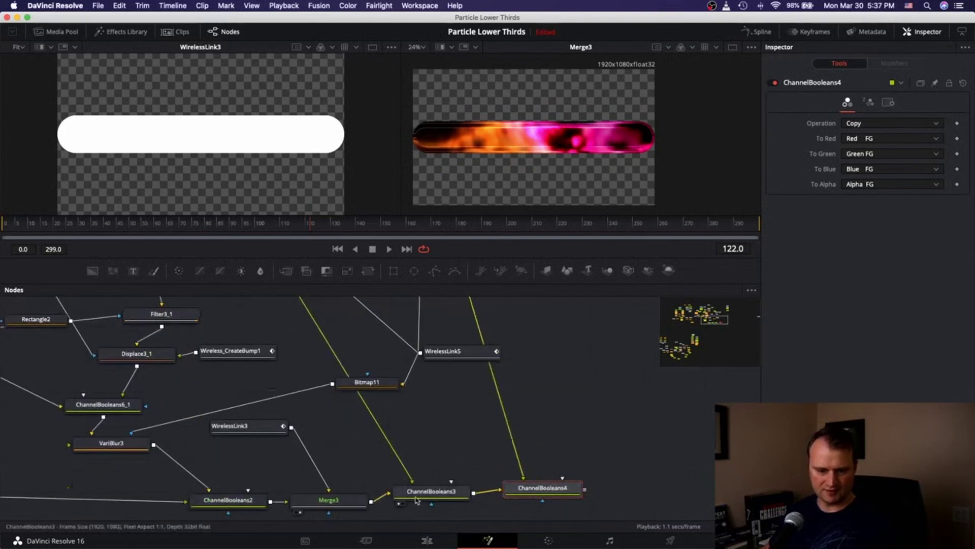
Compare ChannelBooleans3 and ChannelBooleans4 in the two viewers and set ChannelBooleans4's Operation to Add
click(344, 501)
scroll(524, 497, down, 1)
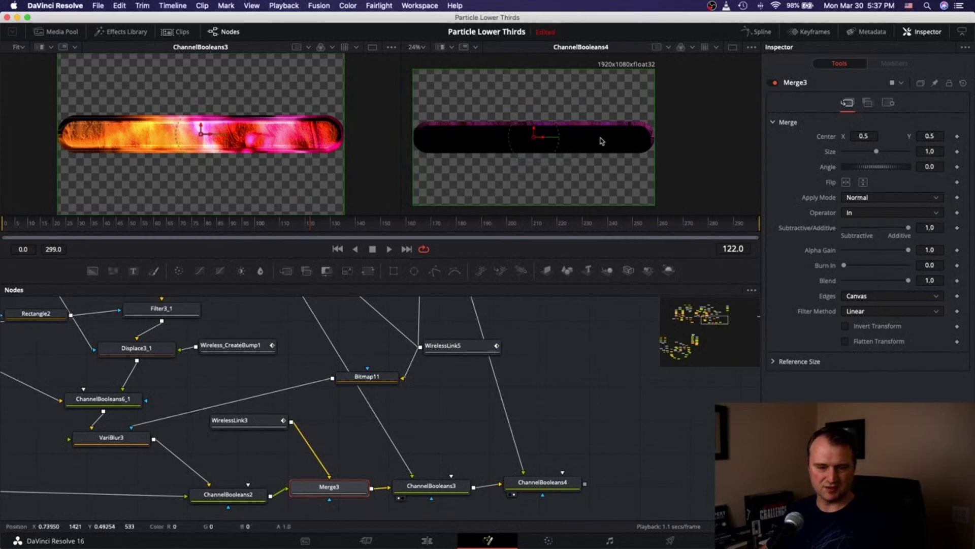
click(551, 485)
click(884, 127)
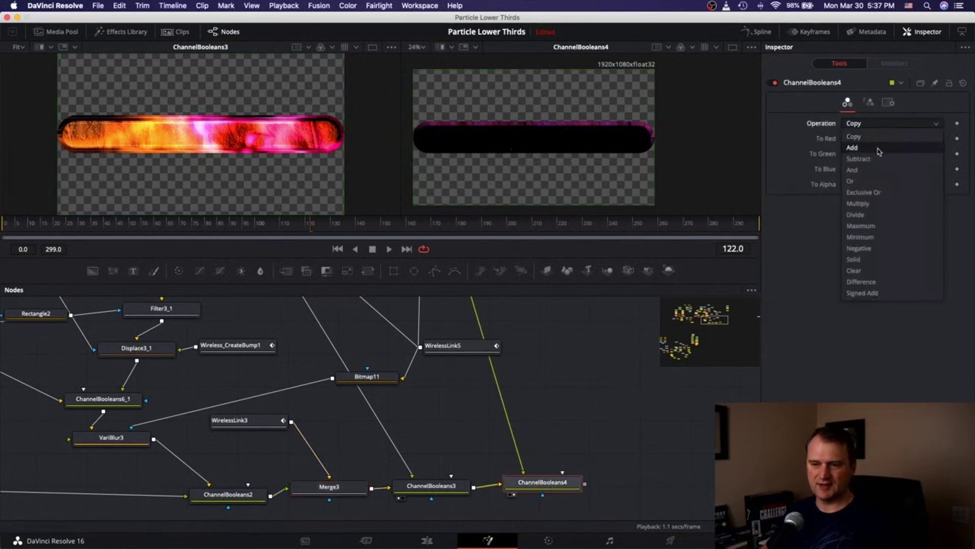
click(878, 148)
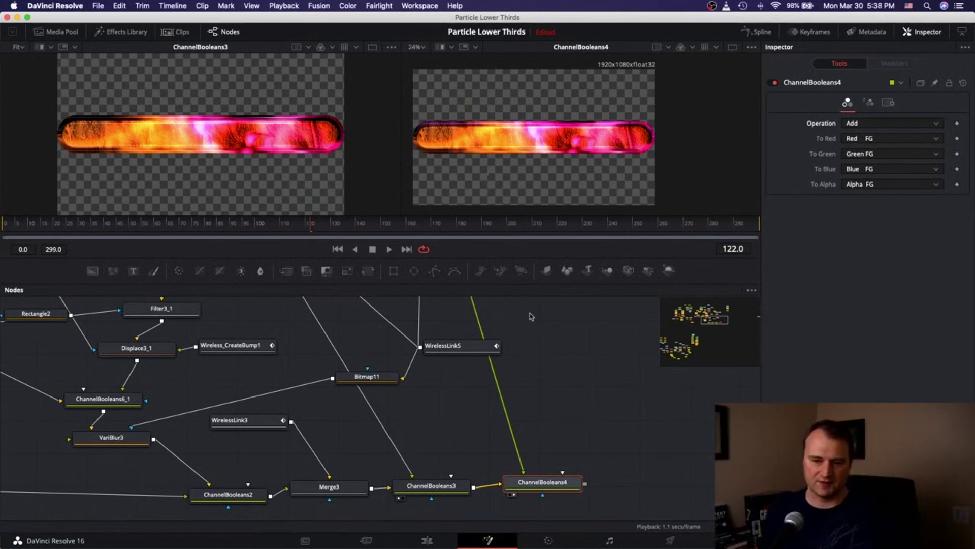
Raise the Contrast of BrightnessContrast6, the node after VariBlur3, to 0.48
scroll(531, 316, up, 6)
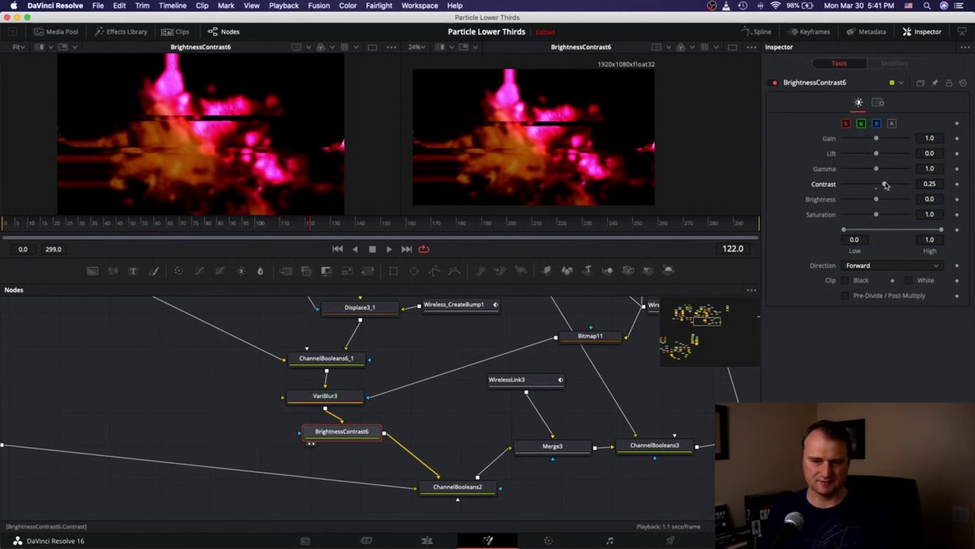
drag(889, 186, 891, 184)
Try adding a Wireless Link node below Bitmap1 with its Input set to Bitmap1
scroll(421, 405, up, 5)
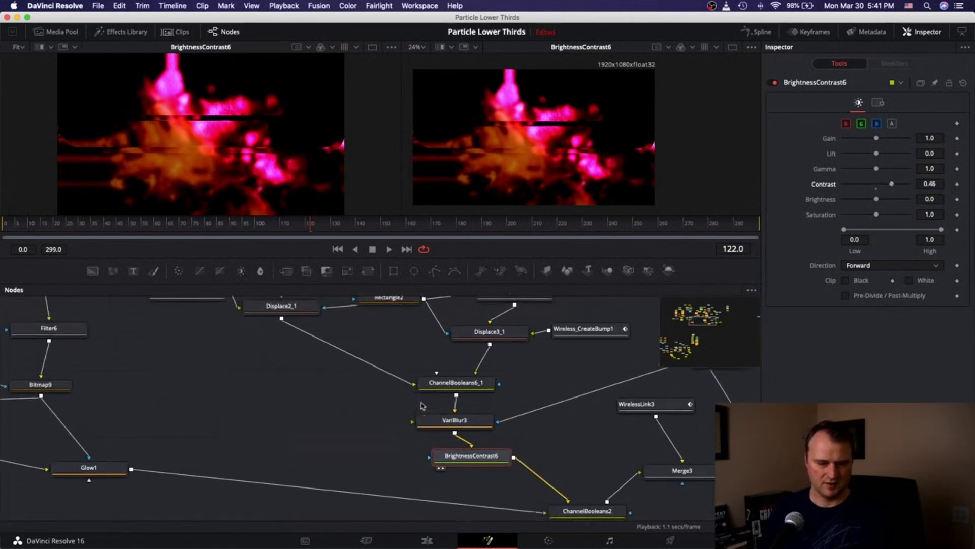
scroll(422, 405, up, 6)
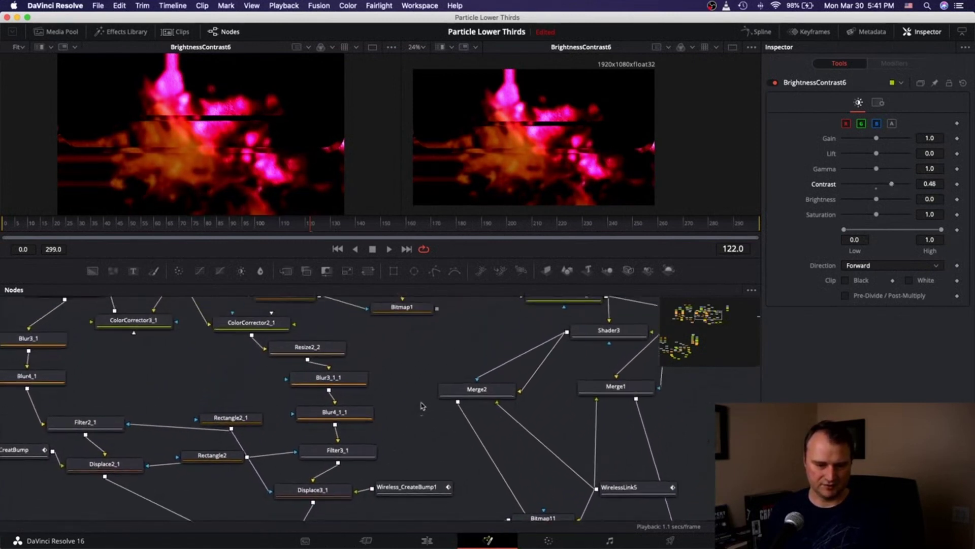
scroll(400, 398, up, 1)
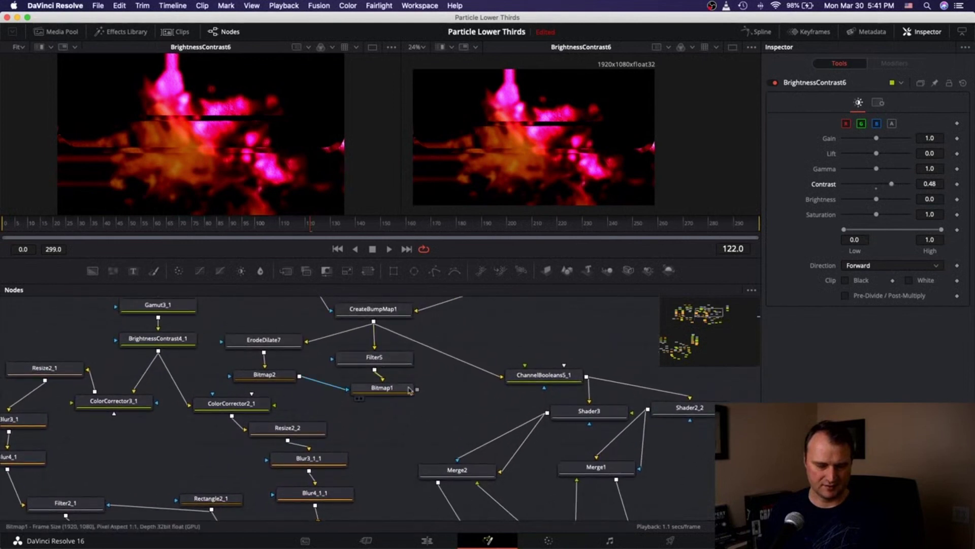
click(397, 387)
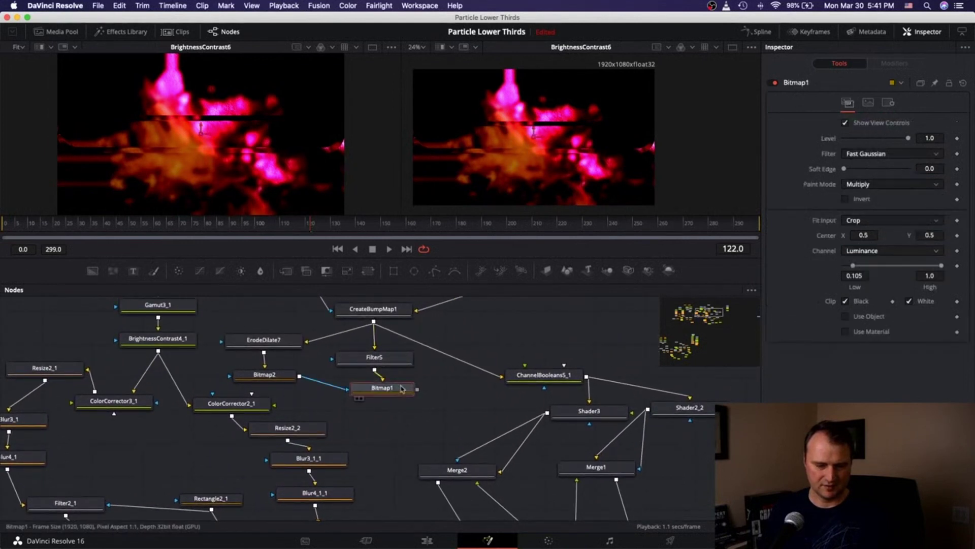
click(426, 432)
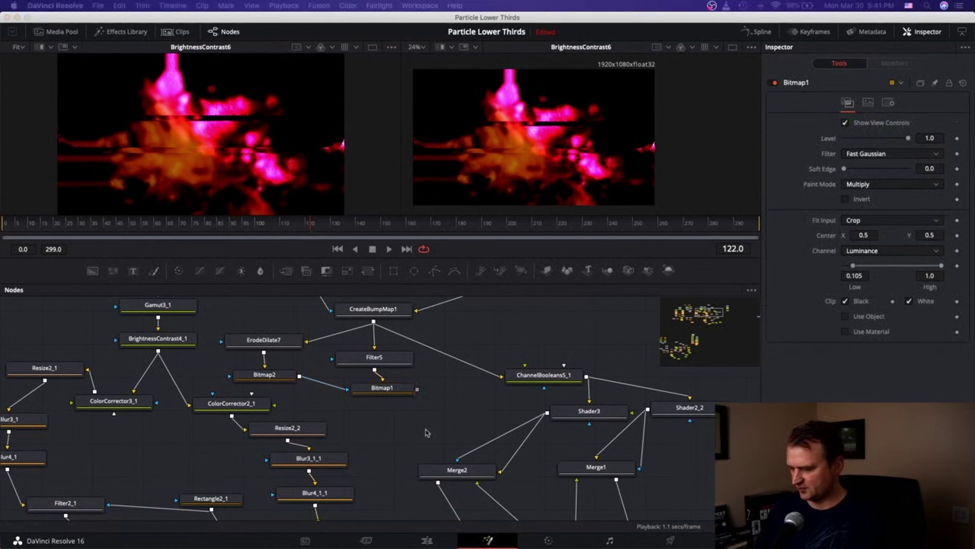
key(Return)
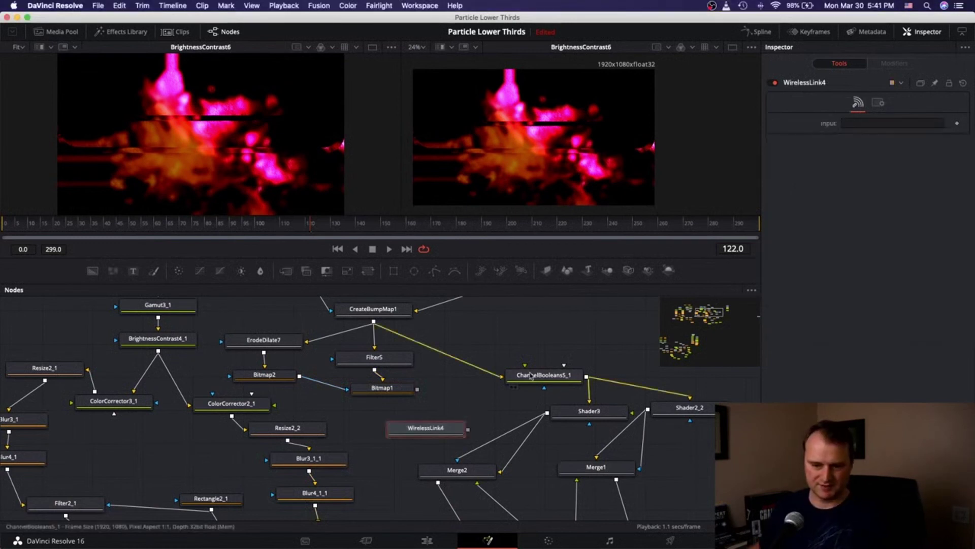
click(858, 121)
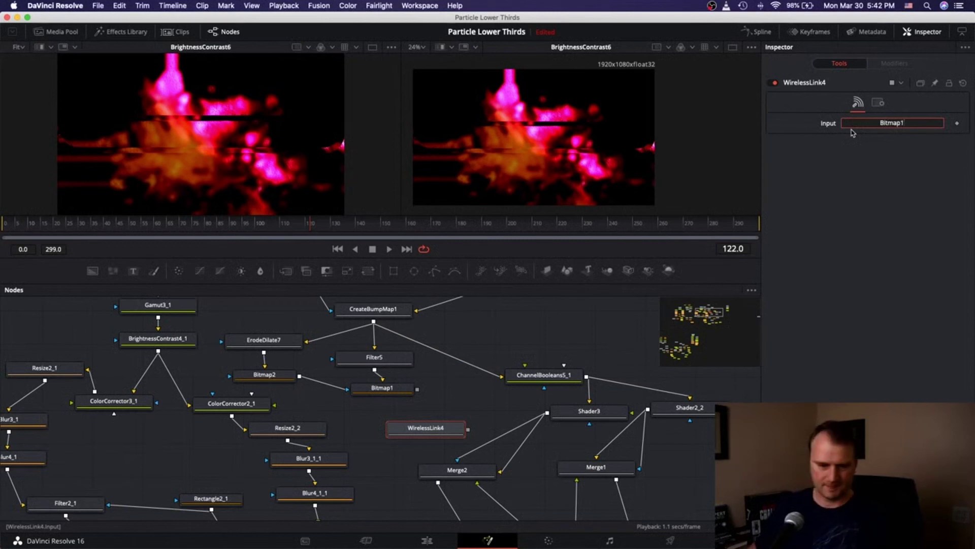
Load WirelessLink4 and Bitmap1 into the viewers, set the link's Input to Bitmap1 again, and shift the link node slightly
click(394, 440)
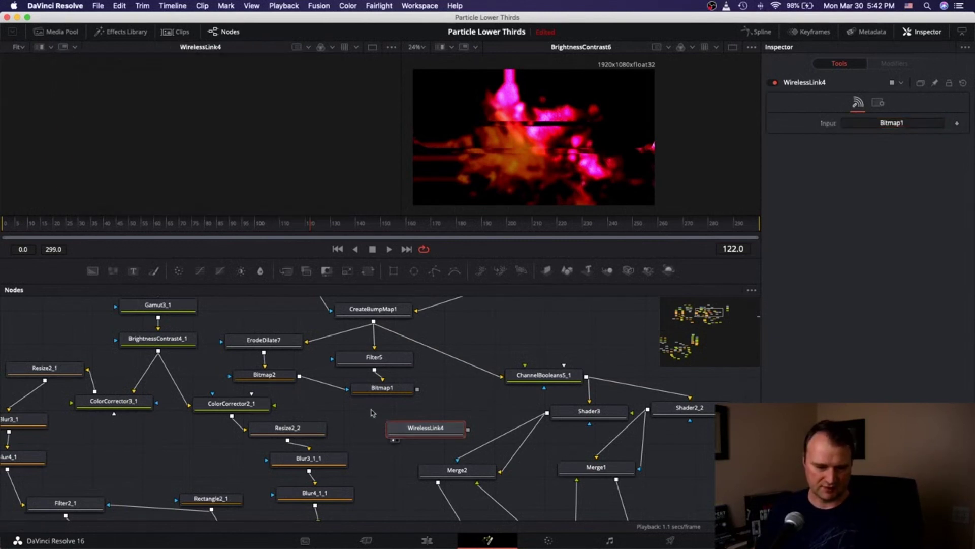
click(361, 399)
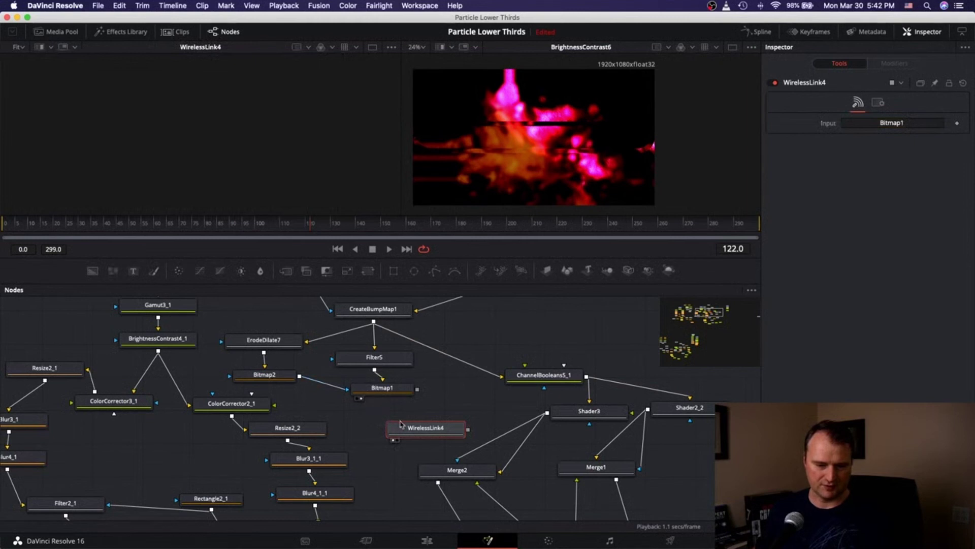
click(909, 124)
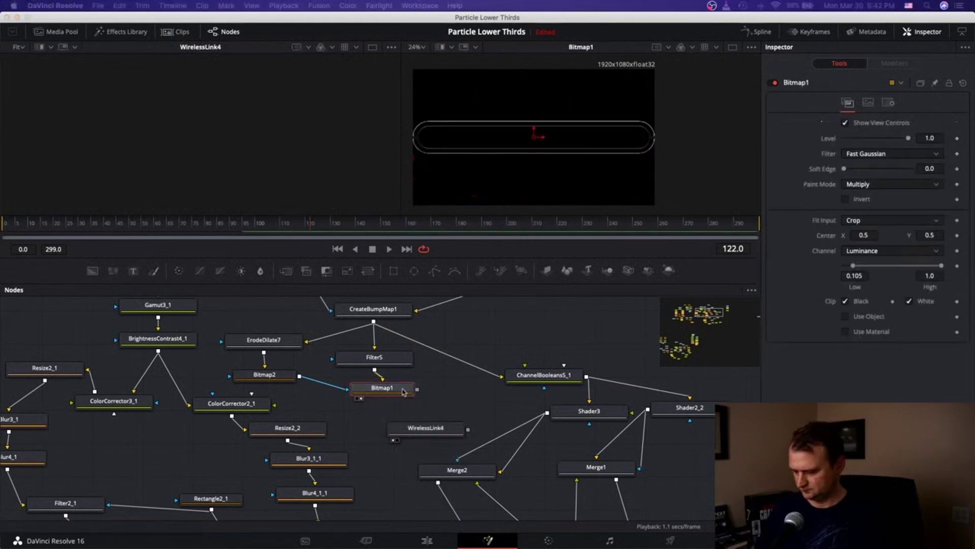
click(445, 430)
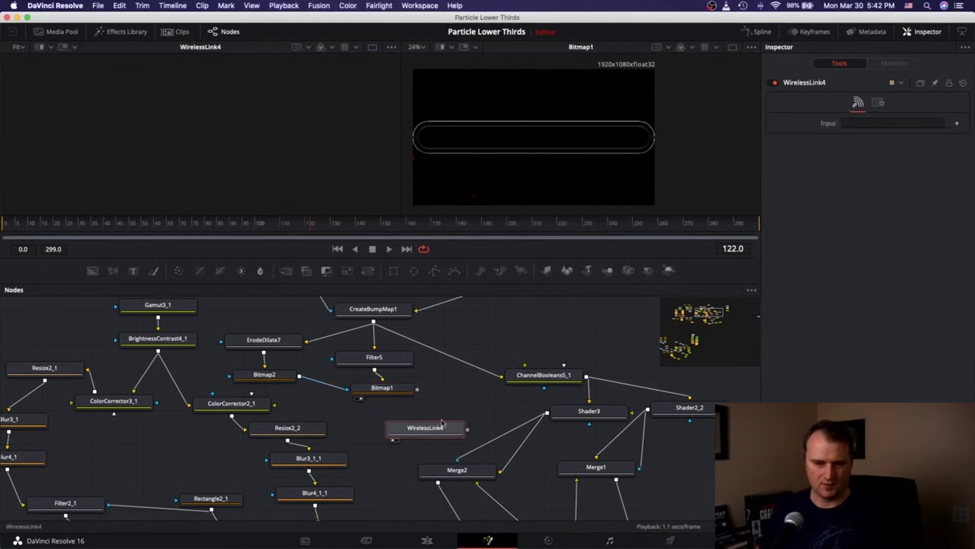
click(881, 124)
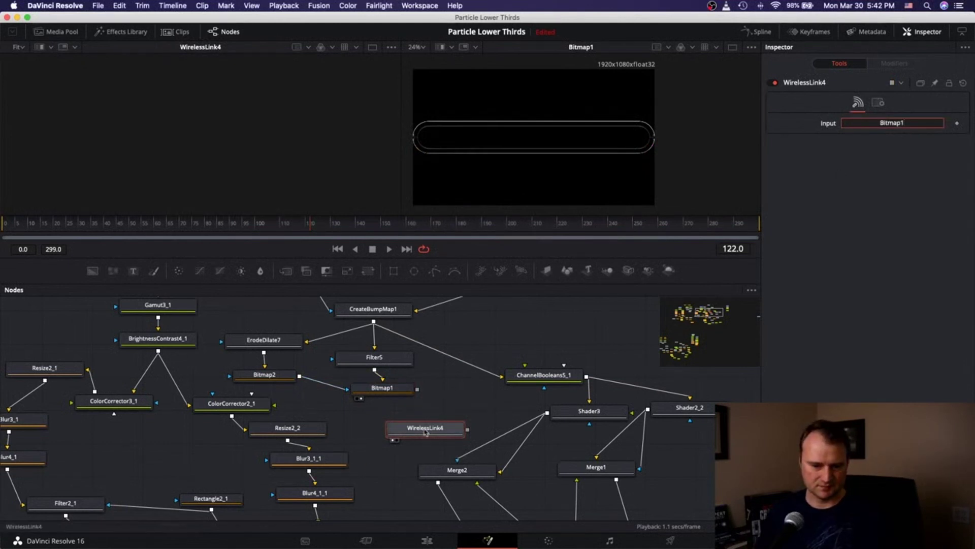
drag(425, 430, 417, 427)
scroll(177, 109, down, 2)
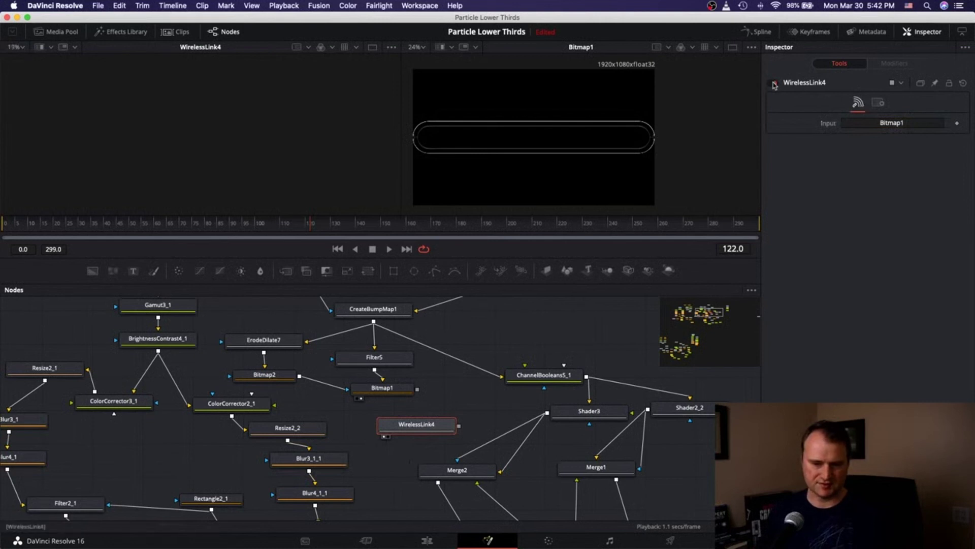
Recheck WirelessLink4's Input field and delete the WirelessLink4 node
click(912, 123)
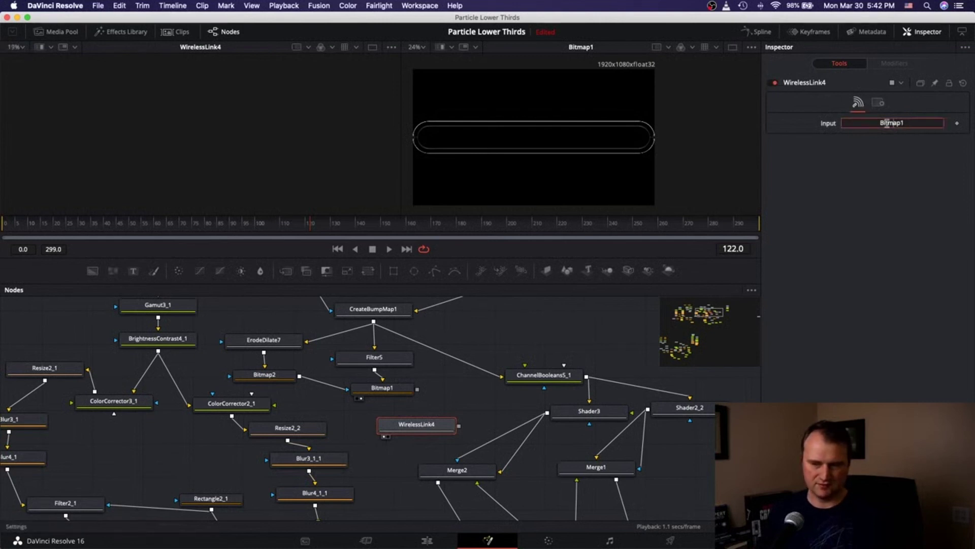
click(423, 426)
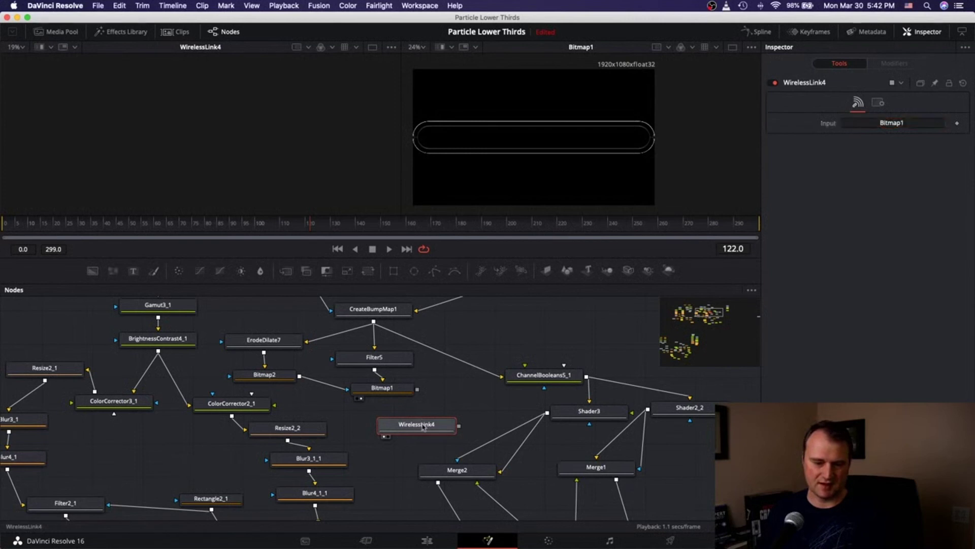
key(Delete)
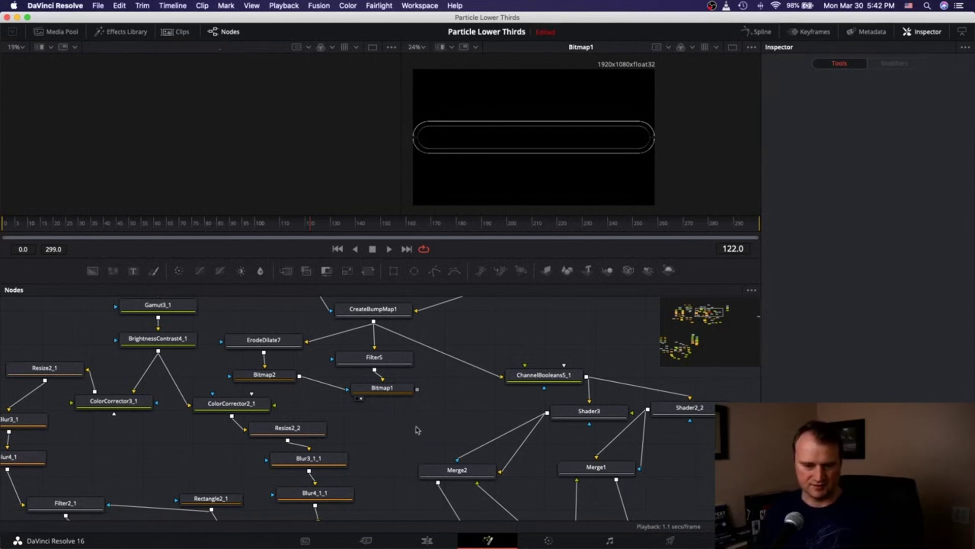
Move Bitmap1 down beside VariBlur3 and connect its output to BrightnessContrast6's effect mask input
scroll(420, 429, down, 5)
drag(408, 302, 419, 446)
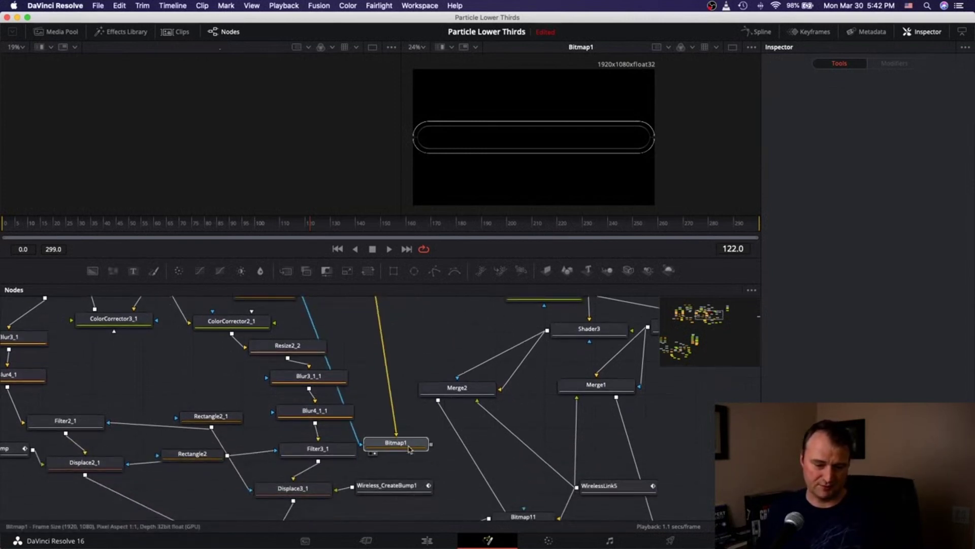
scroll(422, 348, down, 5)
drag(421, 347, 176, 499)
scroll(173, 483, down, 1)
scroll(173, 482, down, 5)
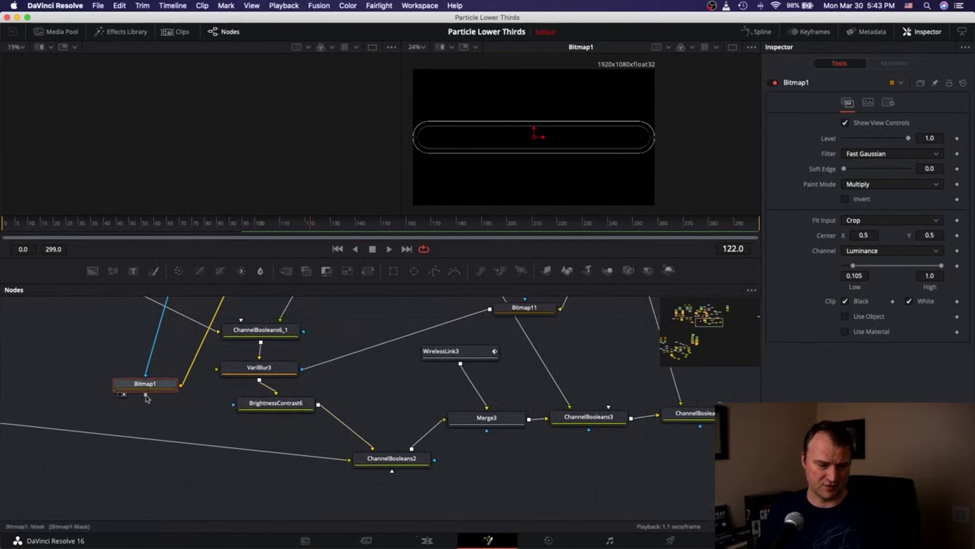
drag(146, 394, 235, 408)
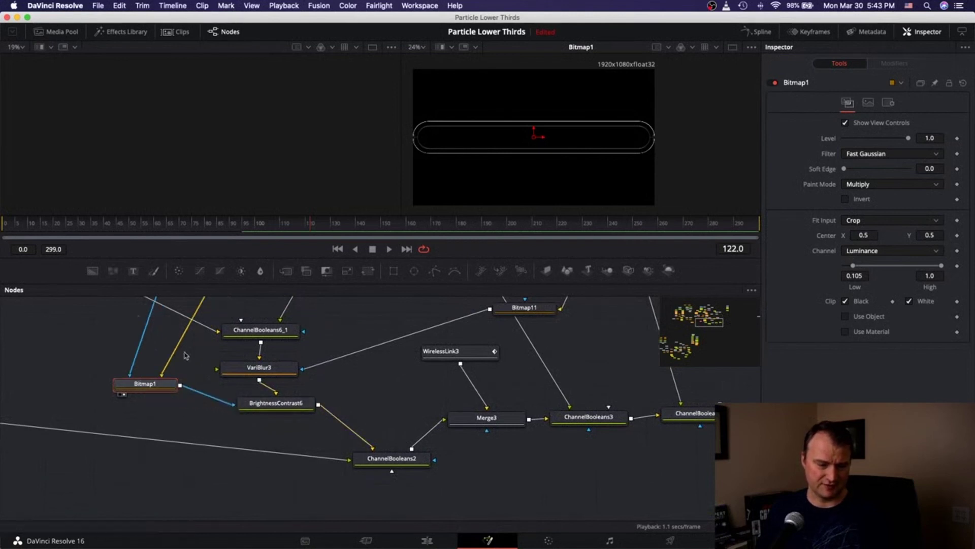
Review the branch that feeds Bitmap1, tracing it from CreateBumpMap1 into Filter5
scroll(203, 355, up, 10)
scroll(170, 311, down, 3)
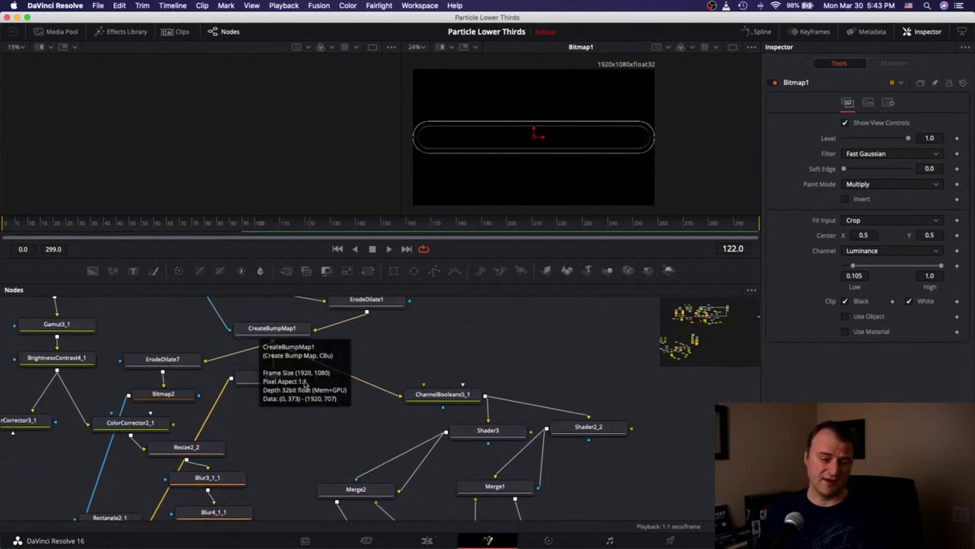
drag(273, 340, 274, 376)
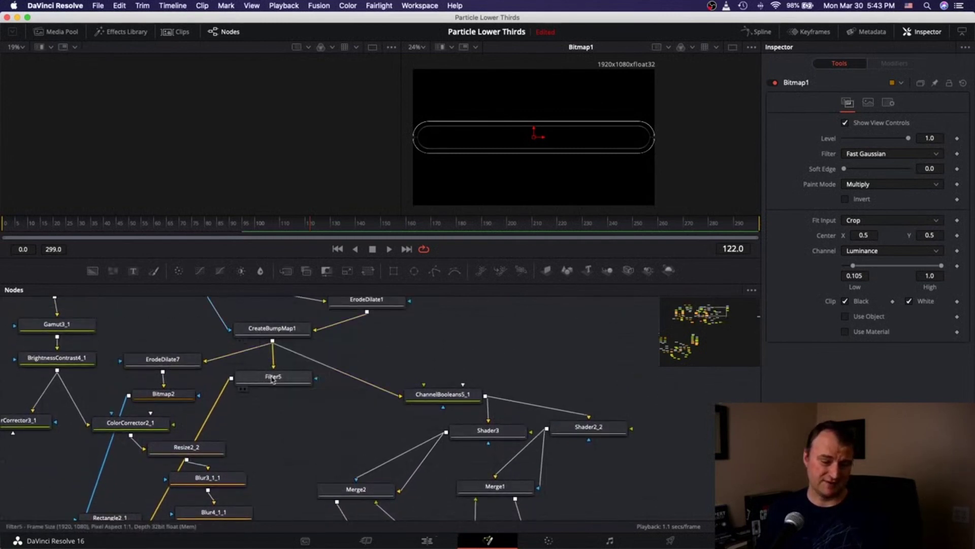
Move Bitmap2, ErodeDilate7 and Filter5 down together so they sit beside Bitmap1
drag(171, 395, 174, 396)
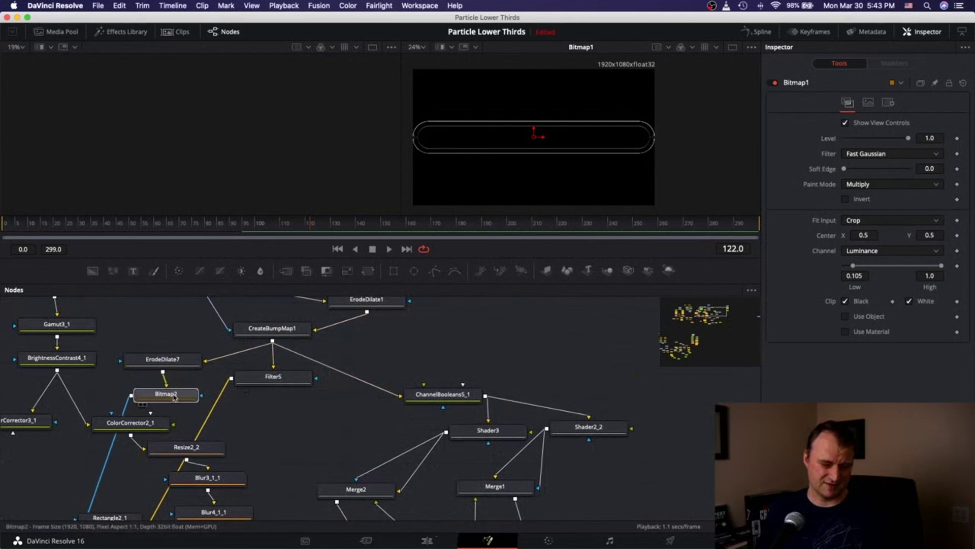
super+click(178, 364)
drag(277, 377, 227, 531)
scroll(107, 500, down, 4)
scroll(271, 481, down, 2)
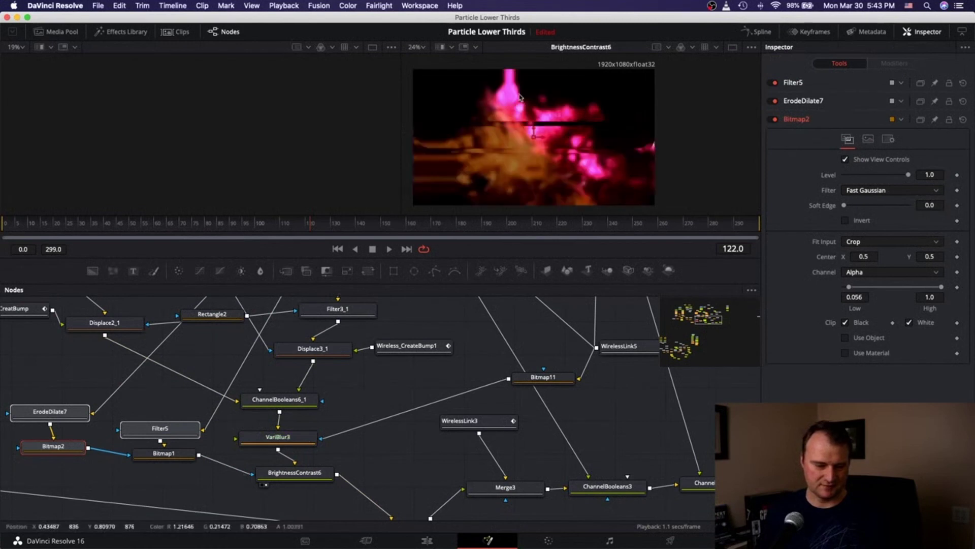
Set BrightnessContrast6's Contrast to 0.37
click(307, 474)
scroll(391, 374, down, 5)
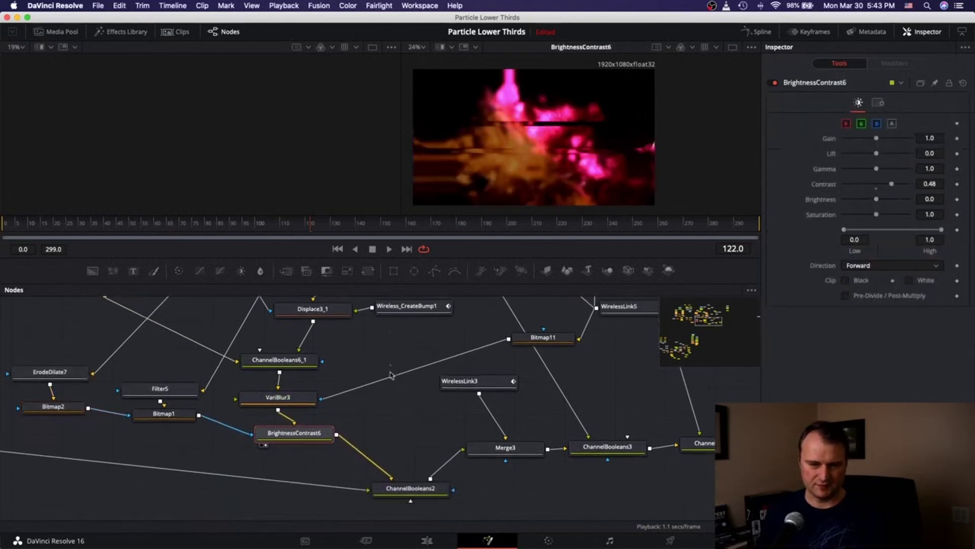
drag(892, 184, 888, 187)
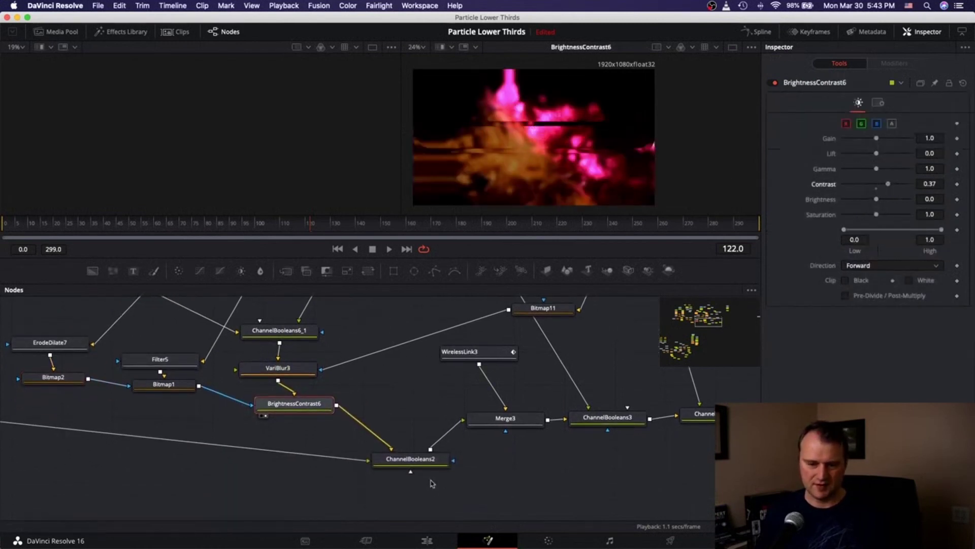
Load ChannelBooleans4 into one viewer and compare it with BrightnessContrast6 and Shader3 in the other
scroll(623, 446, right, 3)
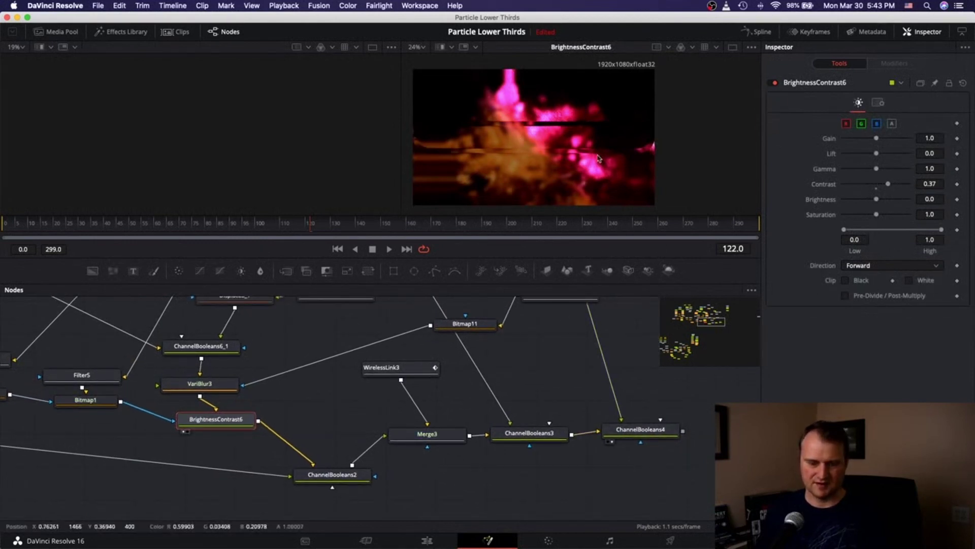
key(2)
scroll(420, 308, up, 10)
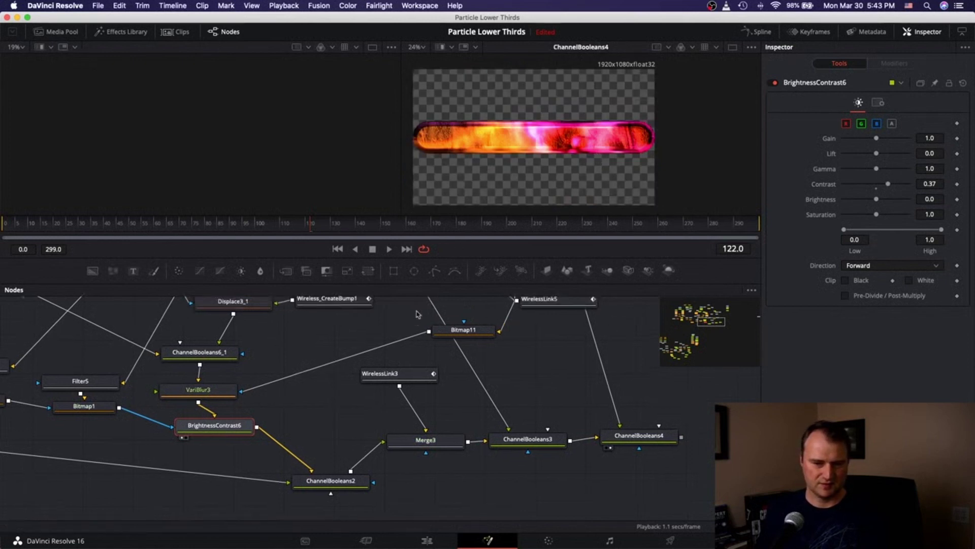
key(1)
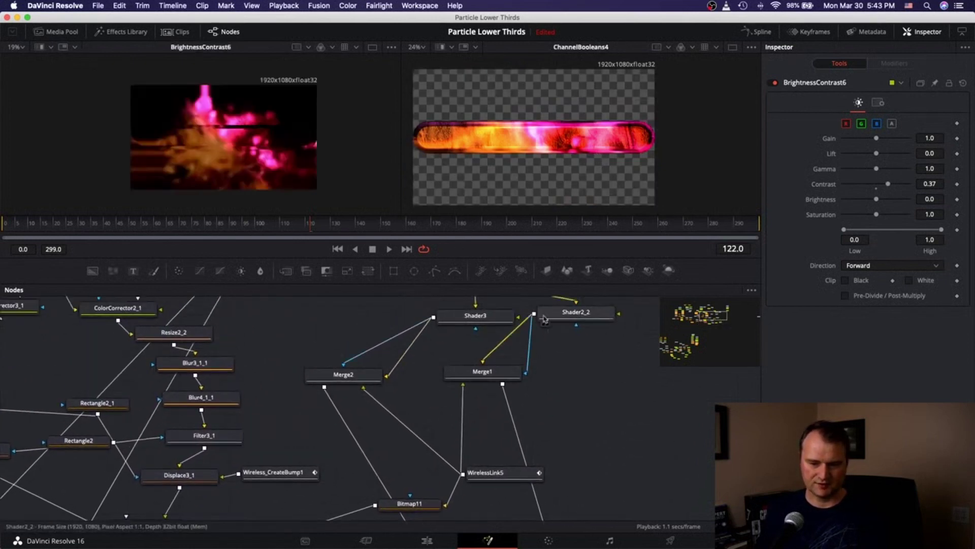
key(2)
Connect WirelessLink3's output to ChannelBooleans3's effect mask input and load WirelessLink3 into a viewer
scroll(390, 456, down, 8)
click(484, 462)
drag(356, 409, 443, 463)
click(337, 392)
key(2)
Set WirelessLink3's Input to CreateBumpMap1 and load ChannelBooleans3 and ChannelBooleans4 into the viewers
scroll(285, 376, up, 15)
click(244, 410)
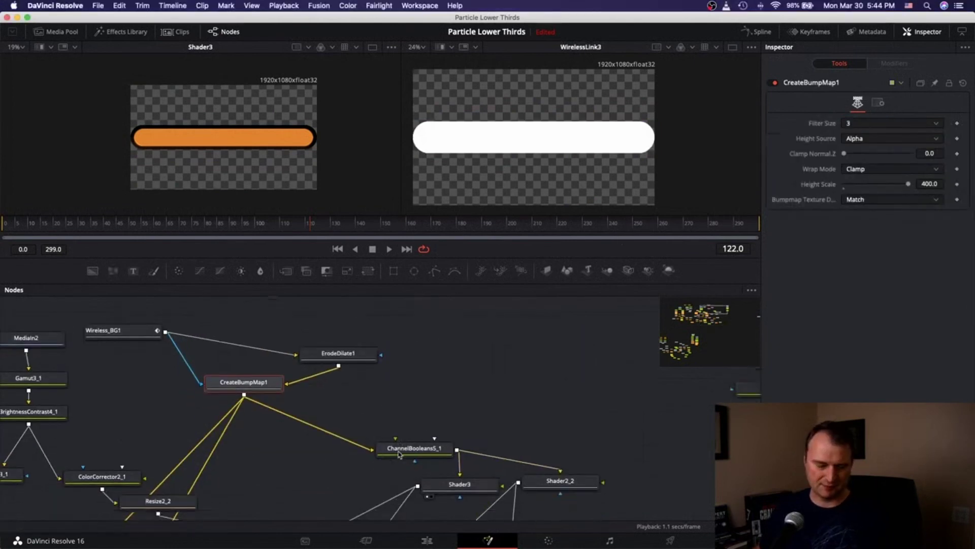
scroll(406, 431, down, 10)
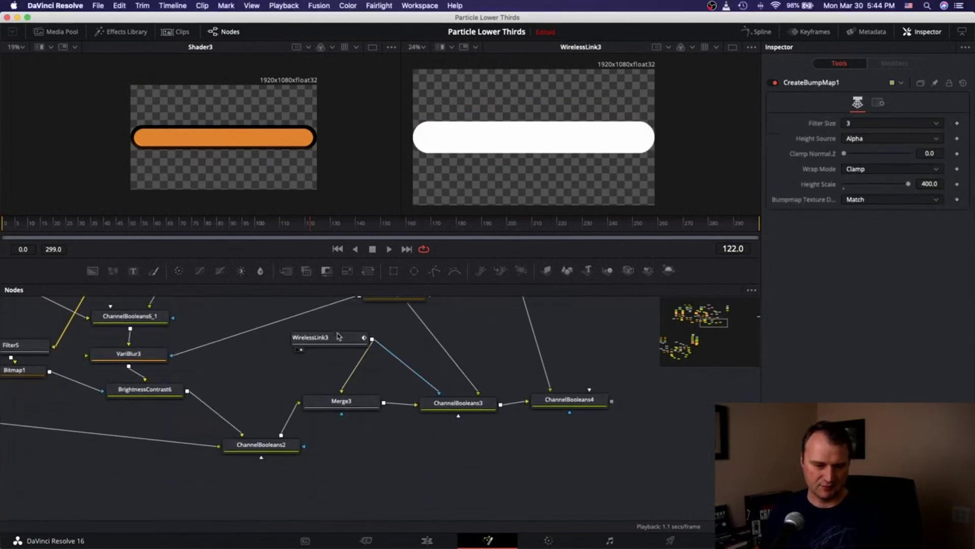
click(325, 338)
drag(926, 123, 801, 123)
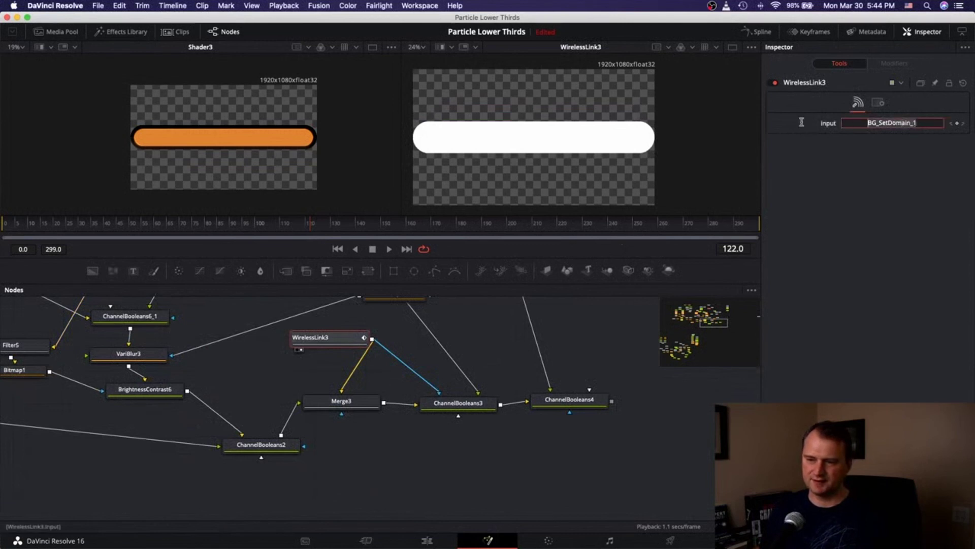
text(CreateBumpMap1)
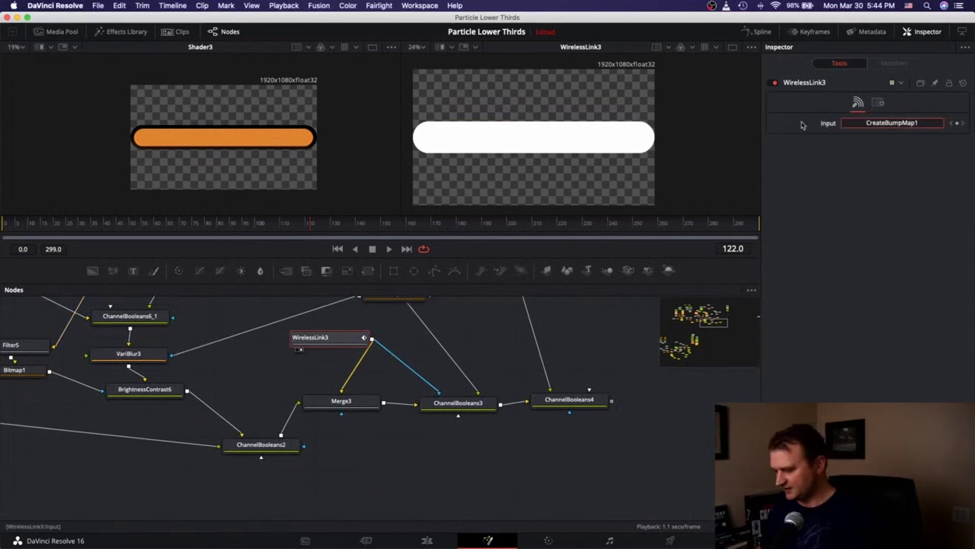
key(Return)
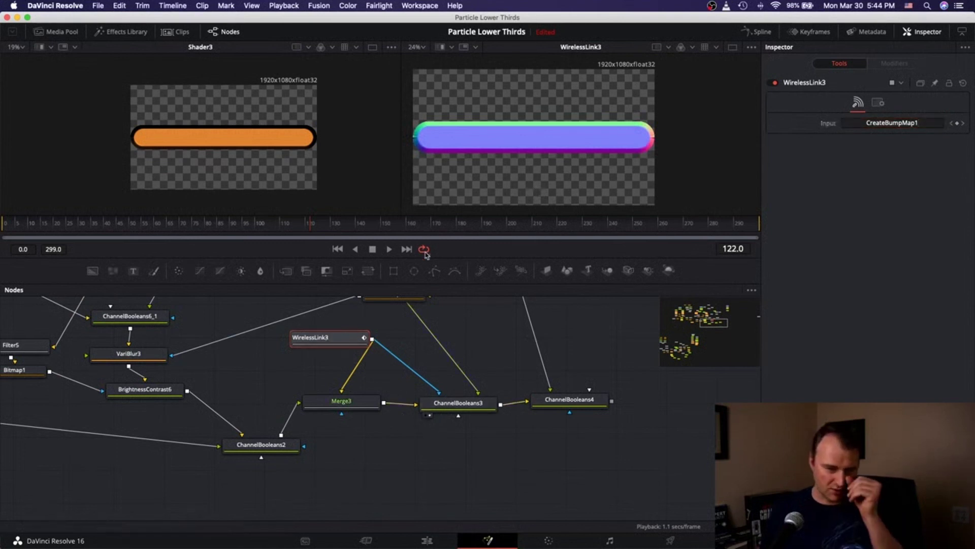
click(537, 412)
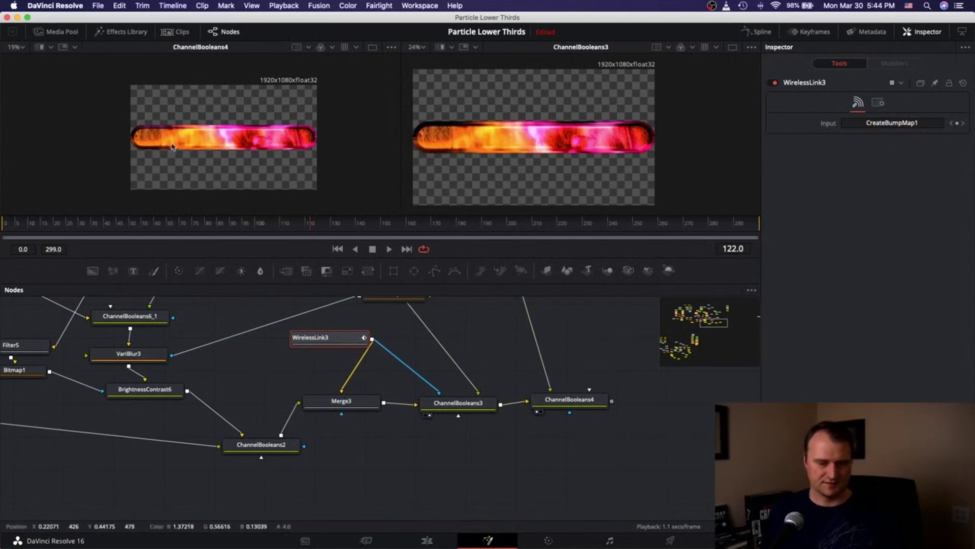
Darken Shader3's Specular Color to a Value of 0.071 and shift the Shader2_2 node slightly away from Shader3
scroll(172, 146, up, 4)
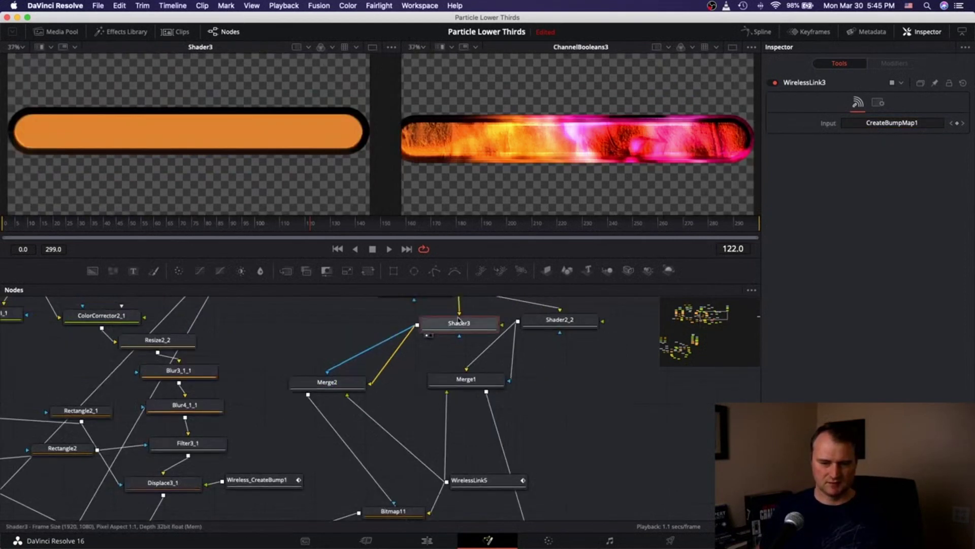
click(459, 321)
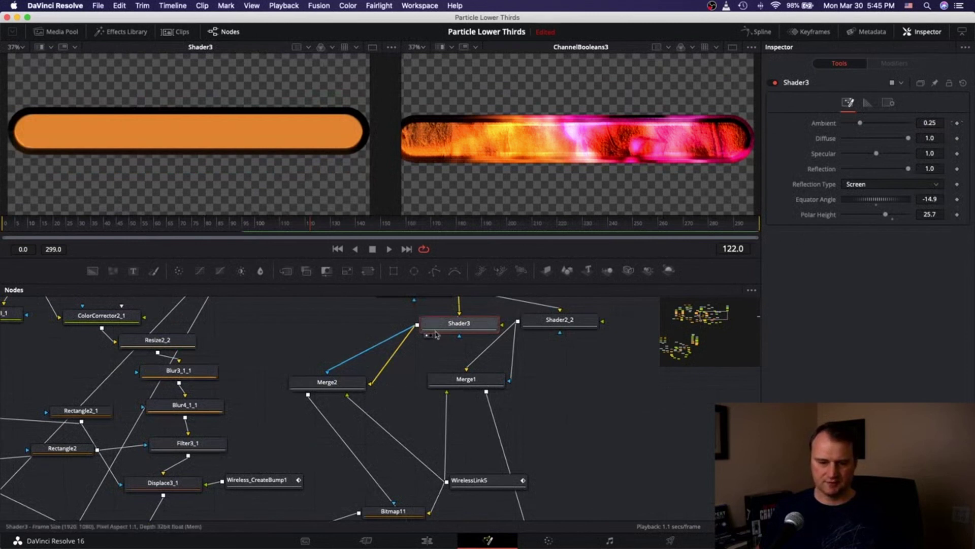
click(869, 105)
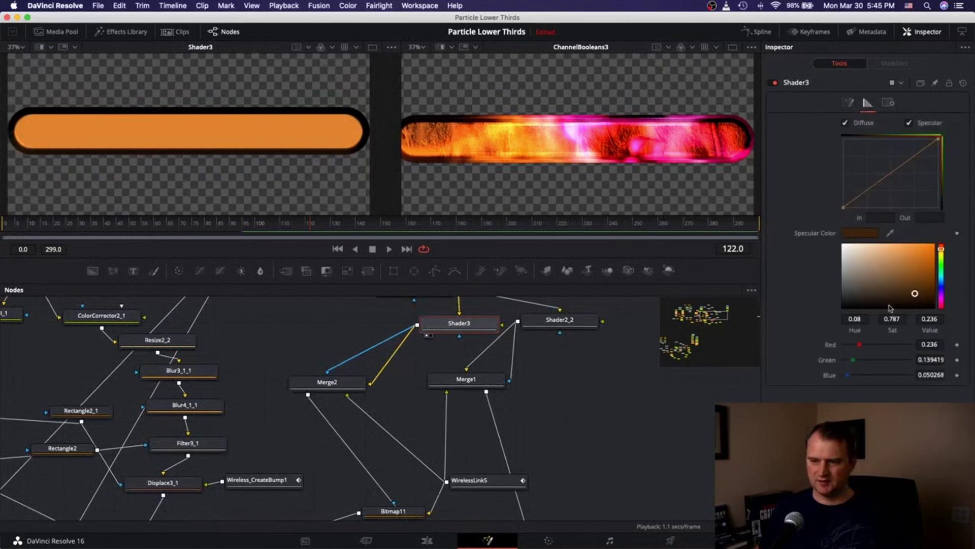
drag(915, 296, 915, 300)
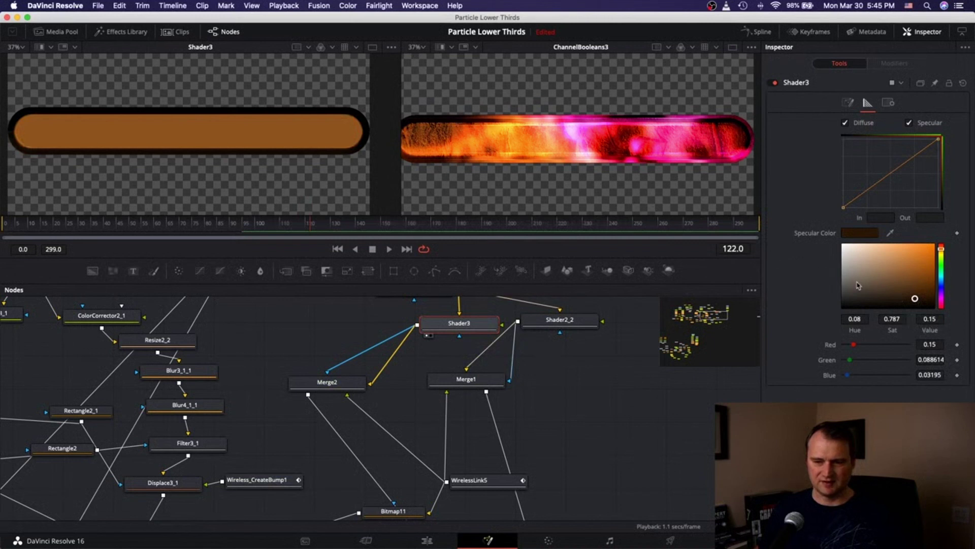
drag(915, 300, 914, 301)
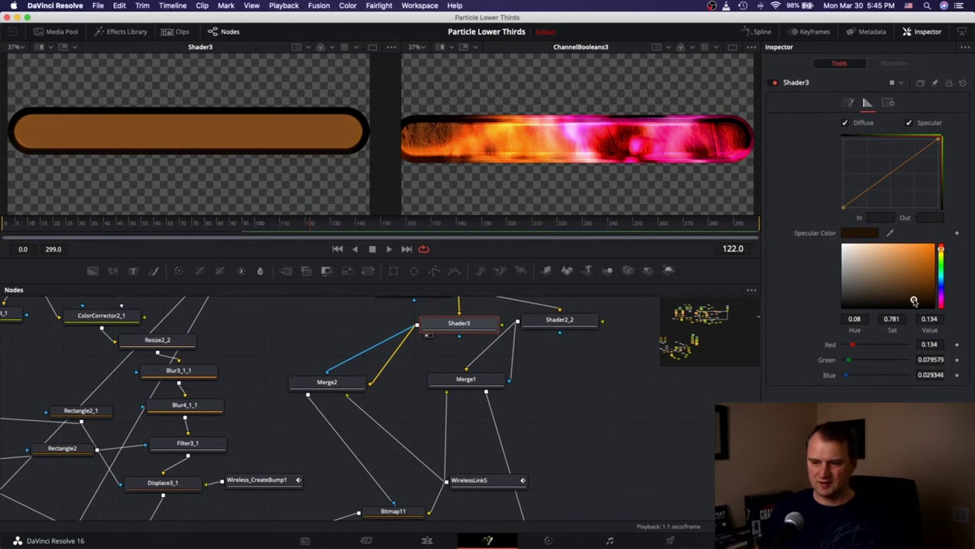
drag(913, 301, 915, 303)
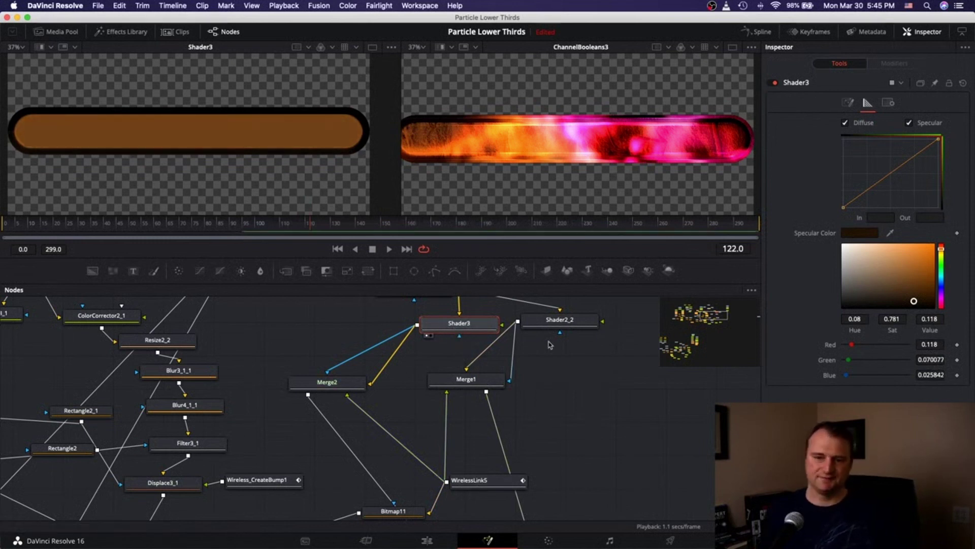
drag(563, 327, 577, 329)
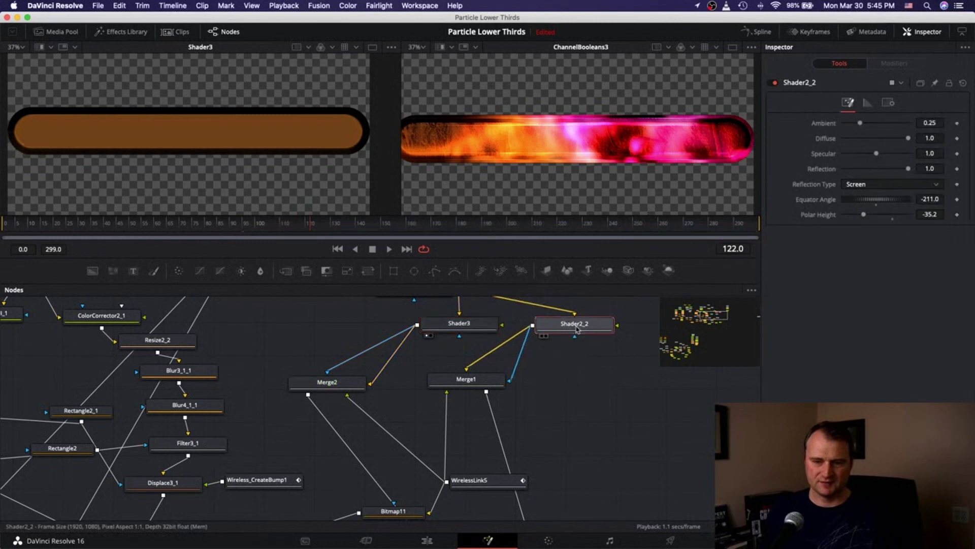
click(465, 325)
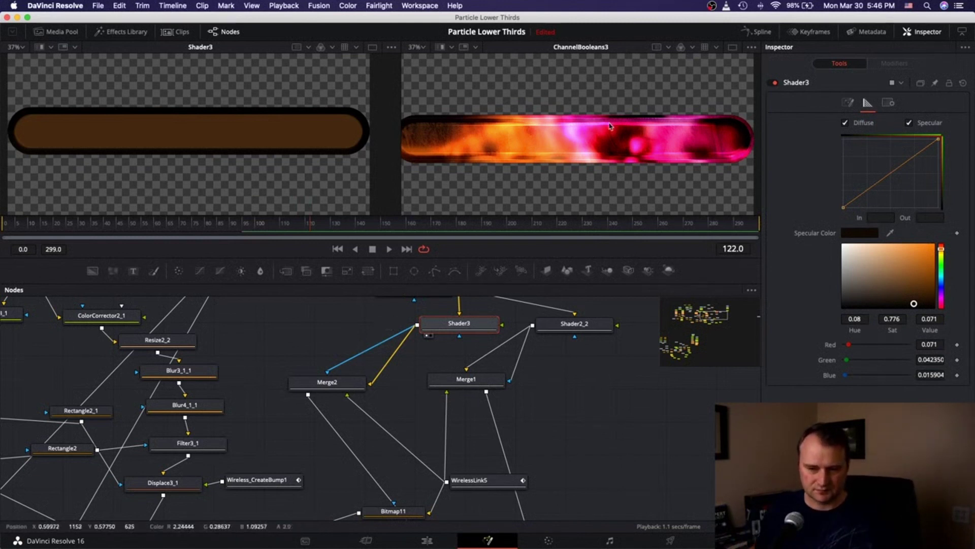
With VariBlur3 and Bitmap11 in the viewers, set Bitmap11's Low to 0.106 and move that node closer to VariBlur3
scroll(552, 316, down, 5)
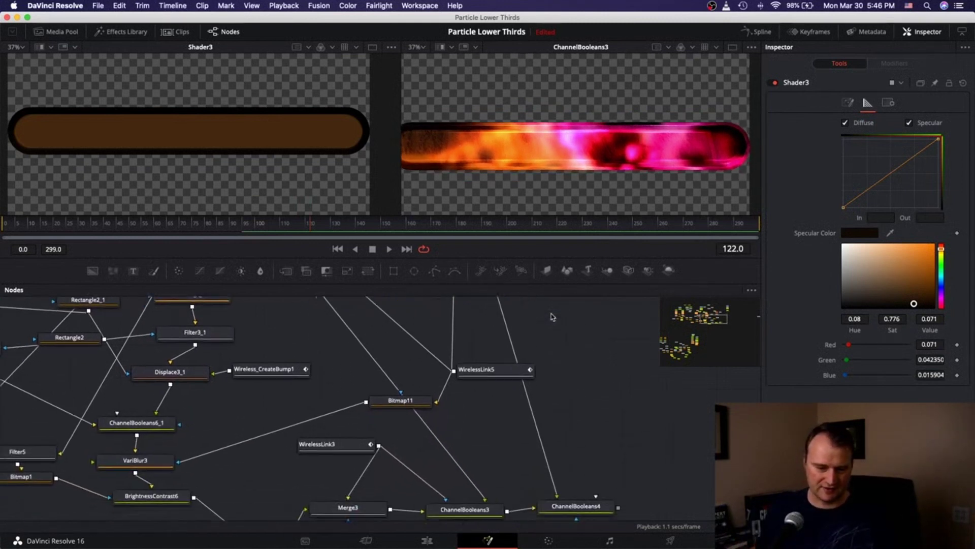
scroll(552, 317, left, 4)
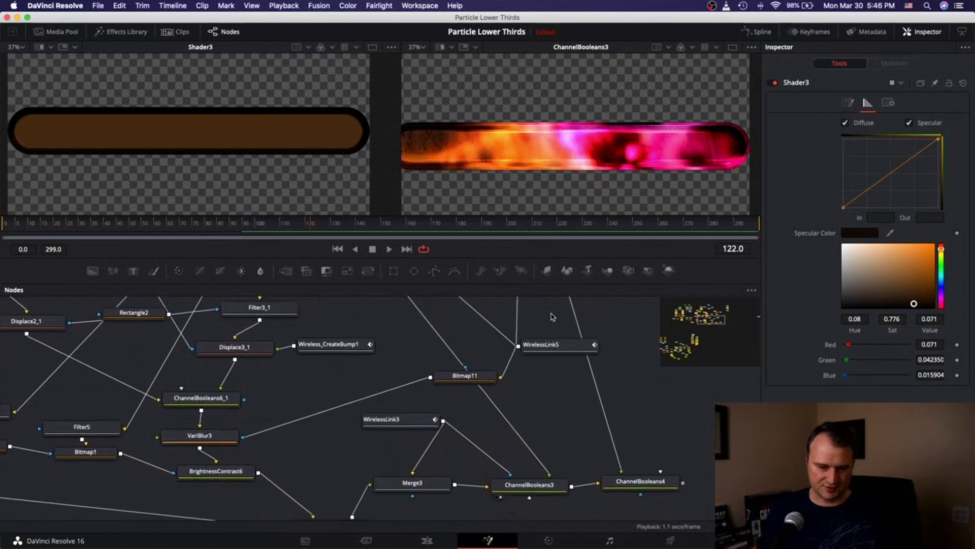
scroll(552, 316, up, 3)
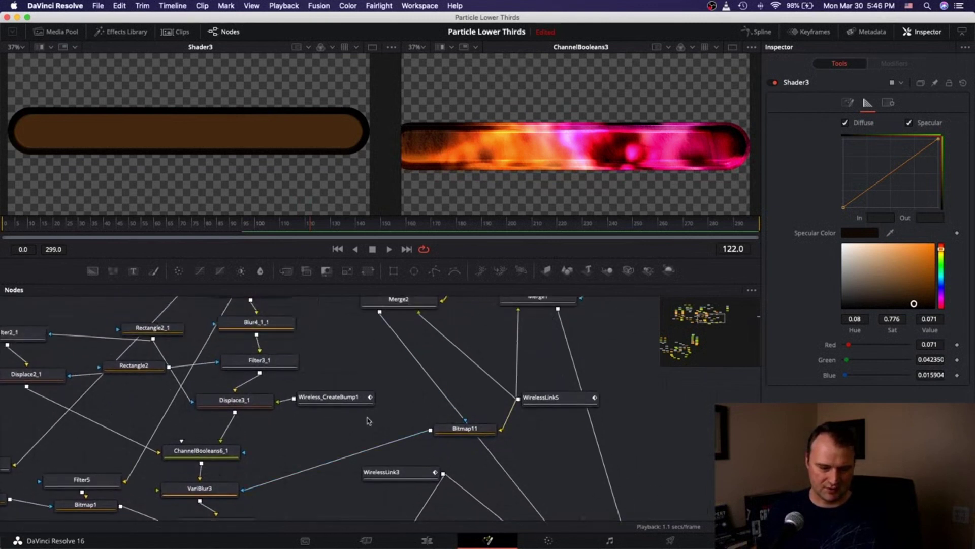
scroll(489, 392, down, 2)
click(209, 442)
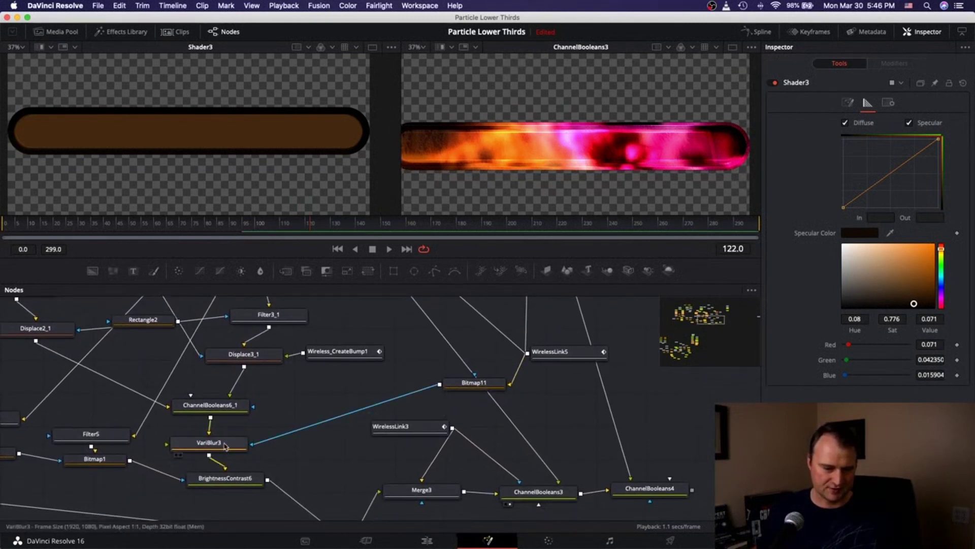
click(491, 384)
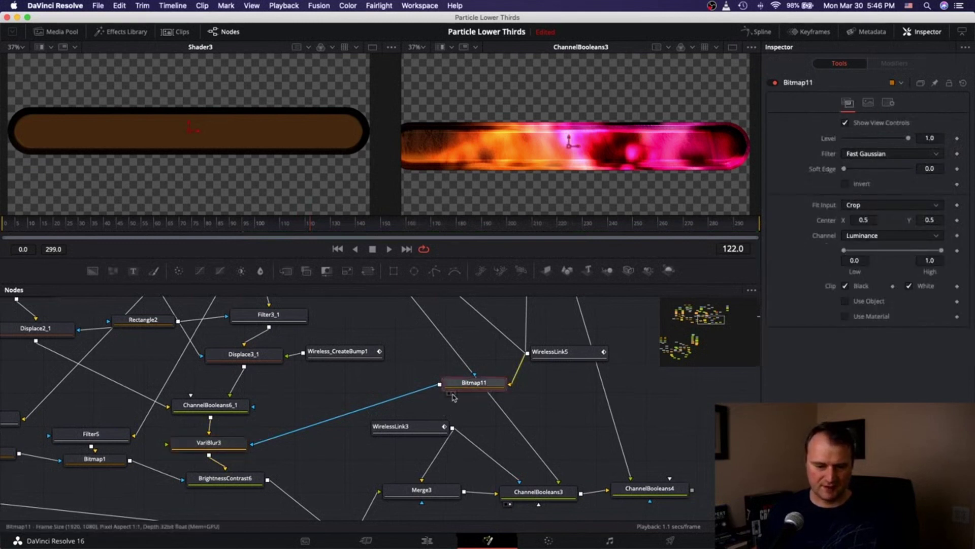
key(2)
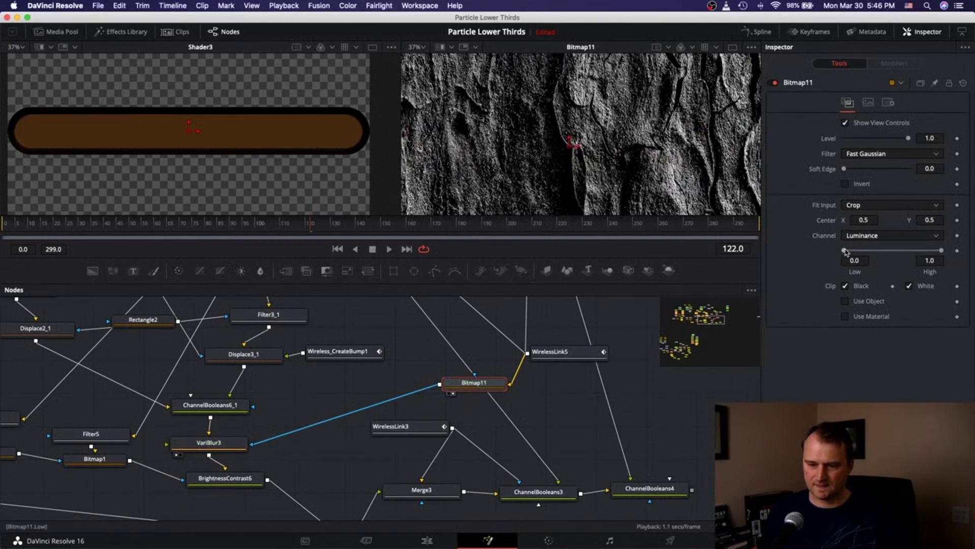
drag(844, 252, 848, 250)
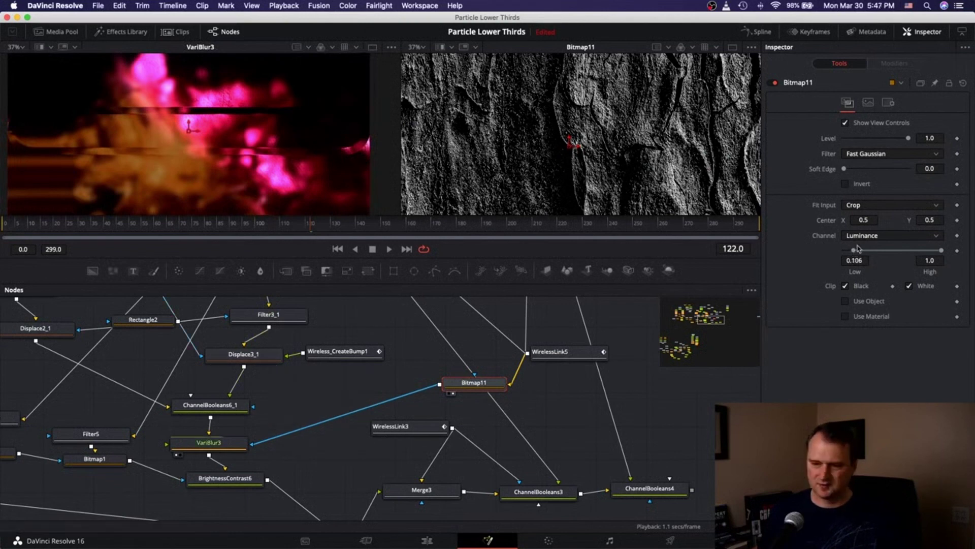
drag(473, 382, 426, 384)
Set VariBlur3's Blur Size to 40 and load ChannelBooleans4 into the viewer to check the combined element
click(209, 442)
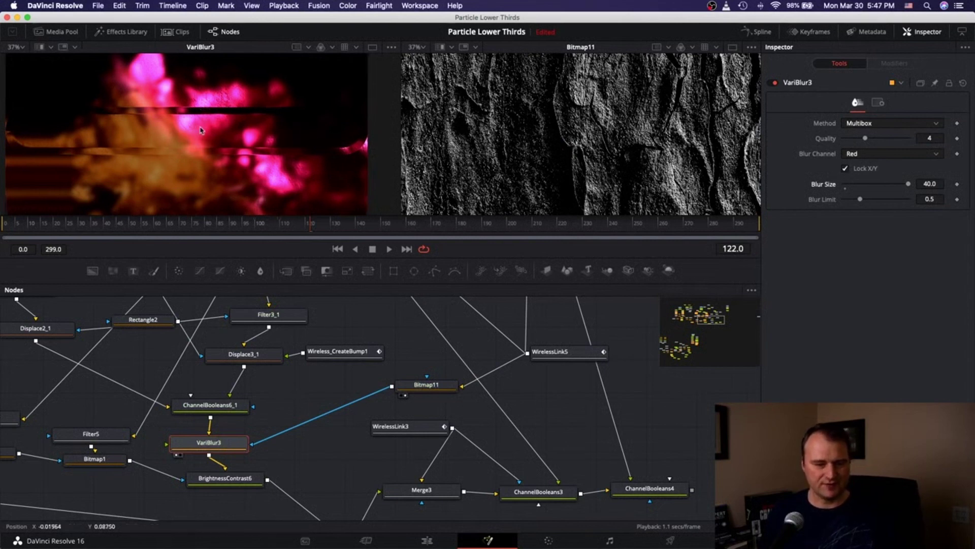
scroll(350, 432, down, 5)
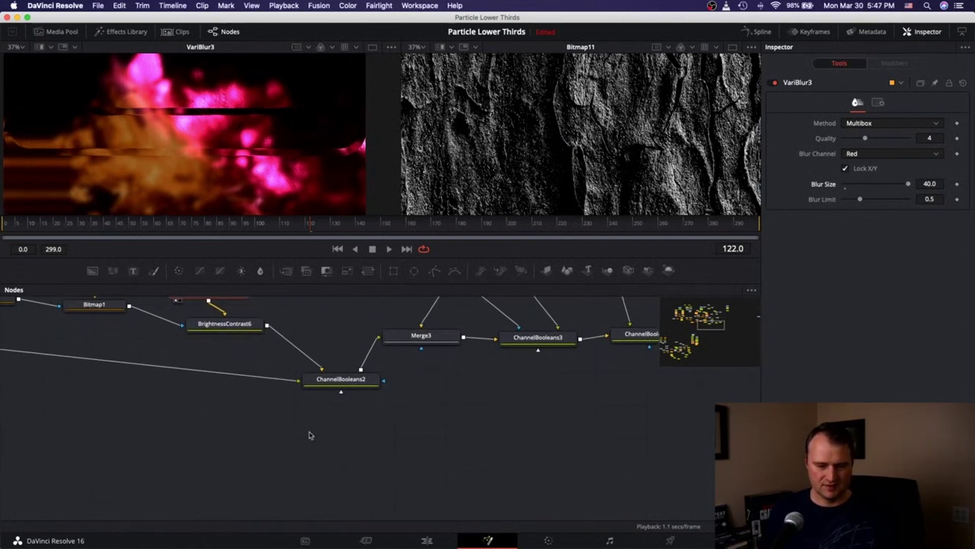
scroll(458, 421, right, 3)
scroll(458, 422, up, 2)
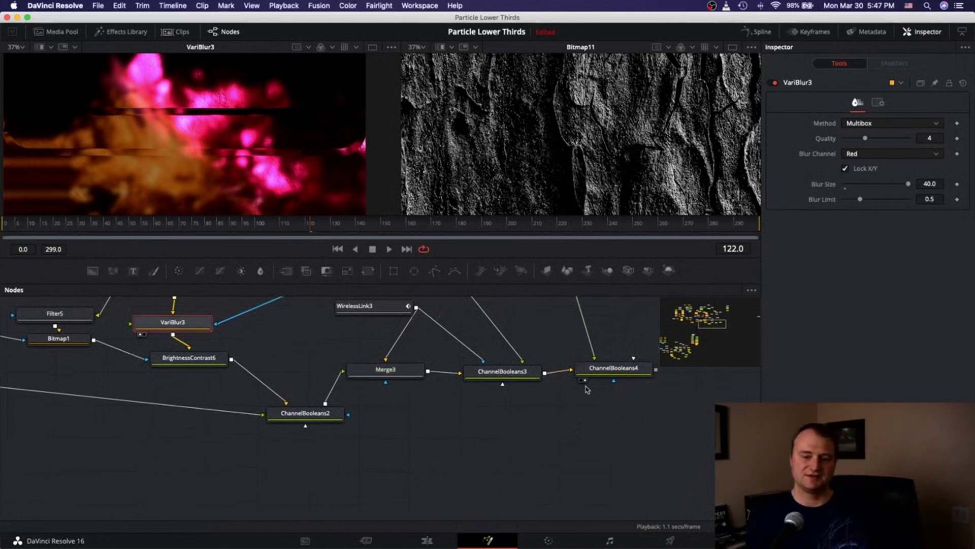
key(2)
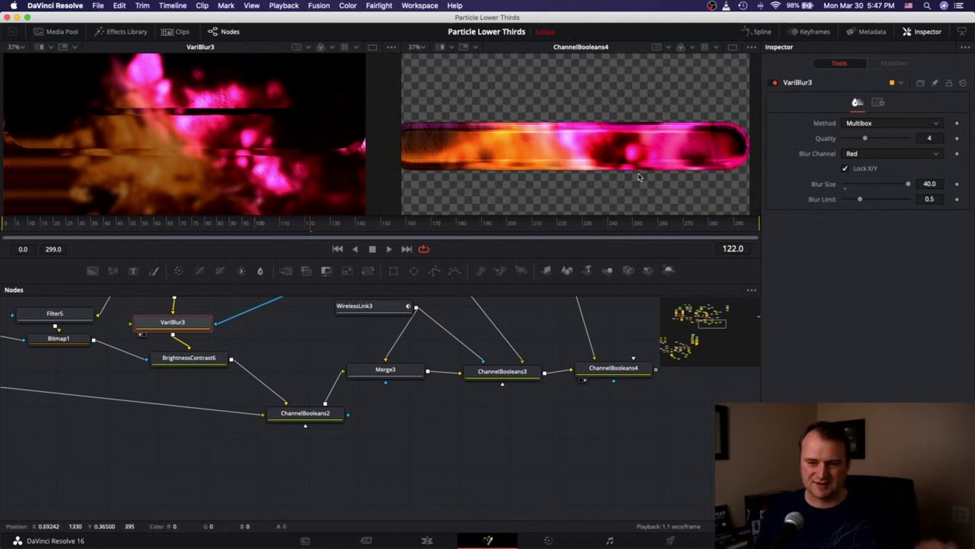
scroll(551, 313, up, 10)
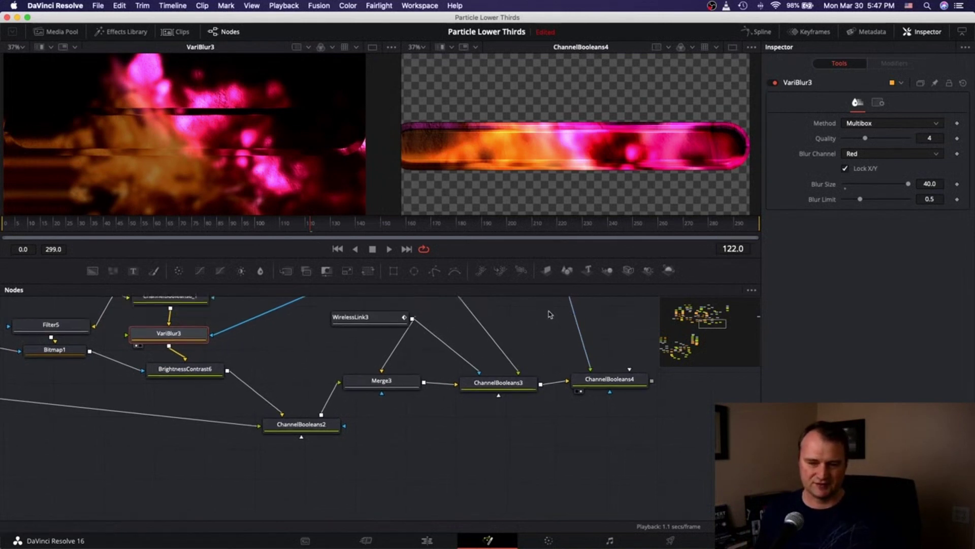